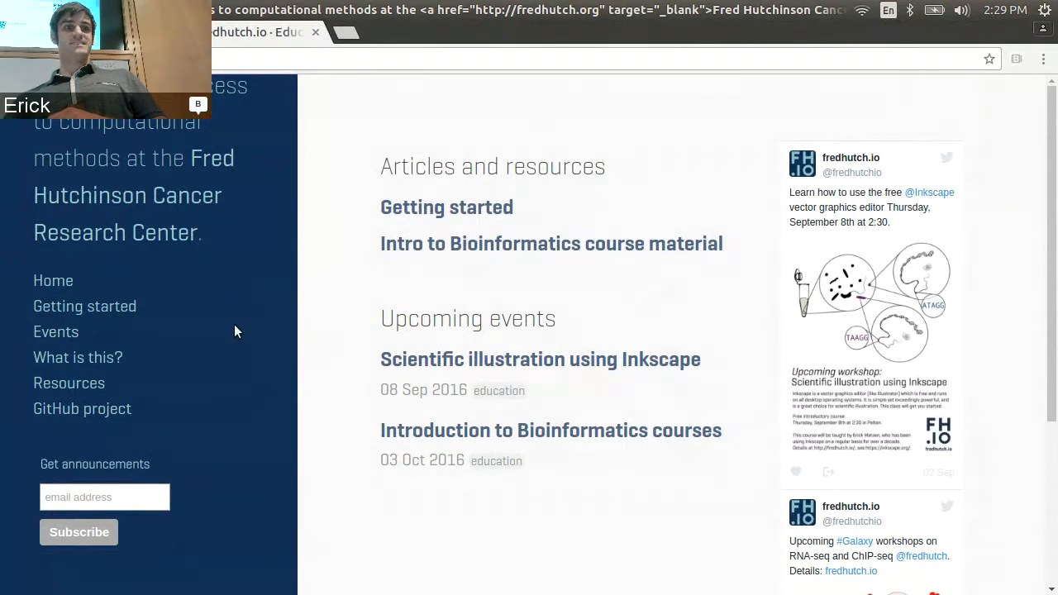
Step: Open the Inkscape tutorial linked in the Inkscape section of the site's Resources page
click(81, 384)
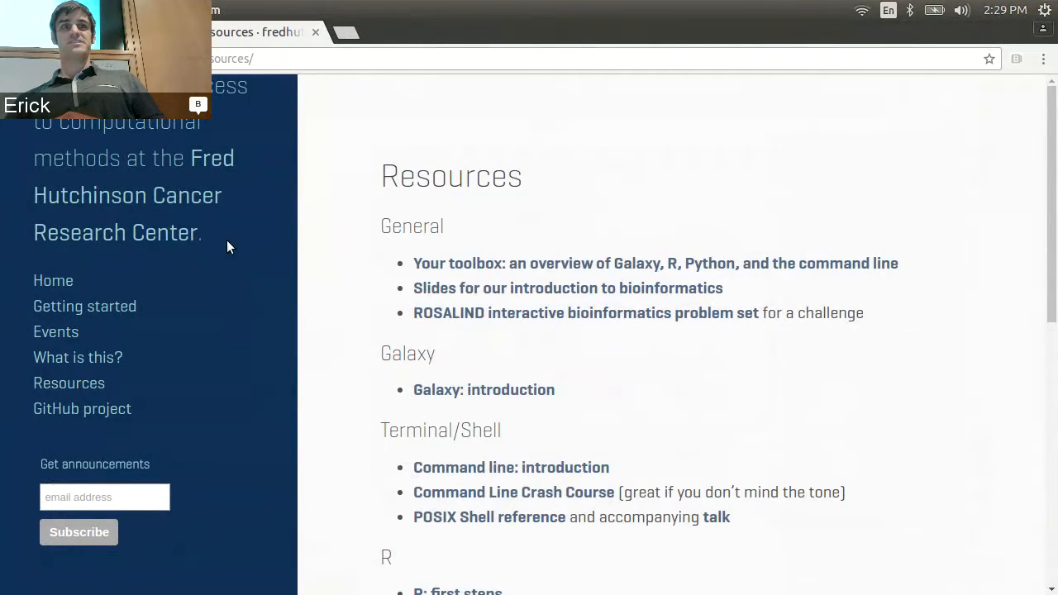
scroll(588, 153, down, 5)
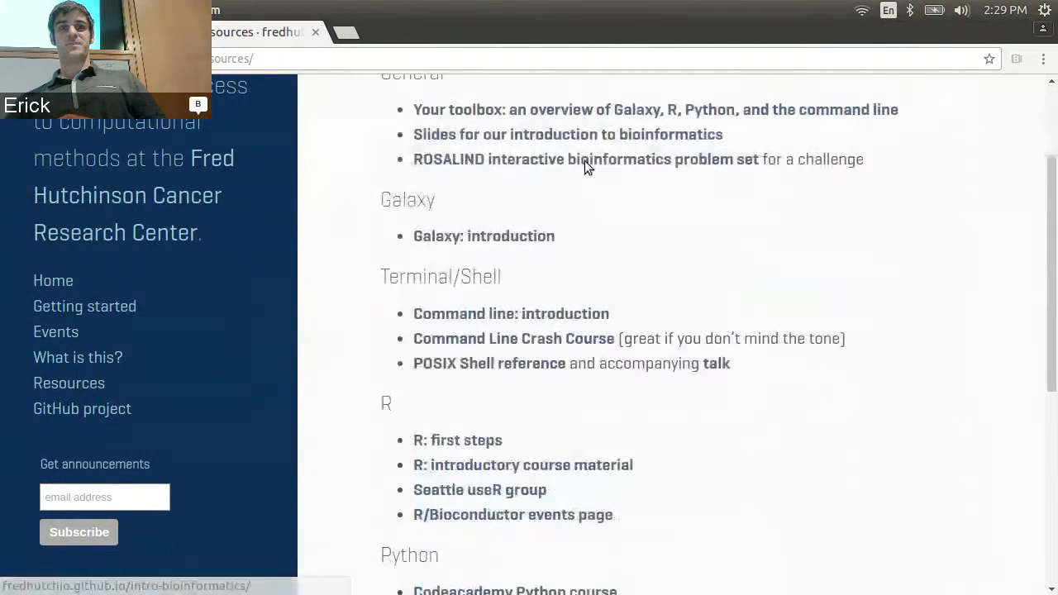
scroll(542, 268, down, 4)
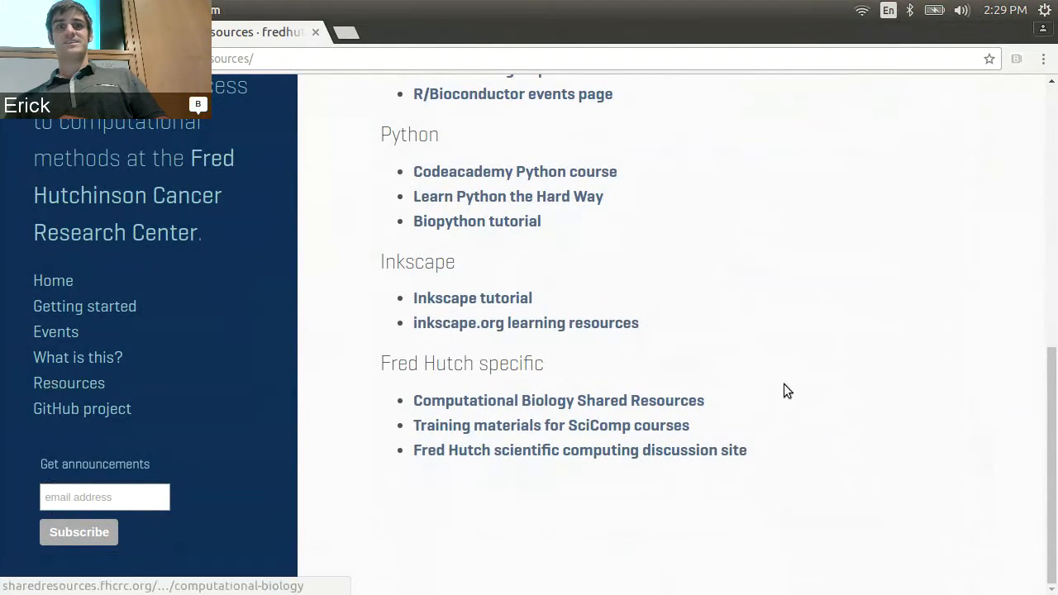
click(428, 302)
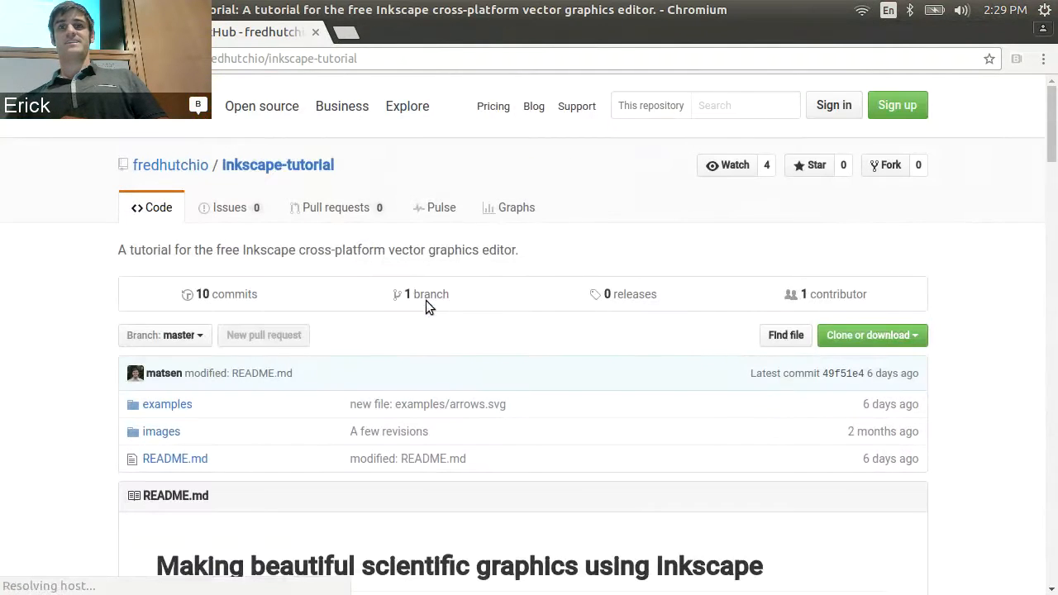
Step: Skim the tutorial's README from the SVG notes to the sections on modifying objects and shapes, and return to the file list
scroll(428, 306, down, 6)
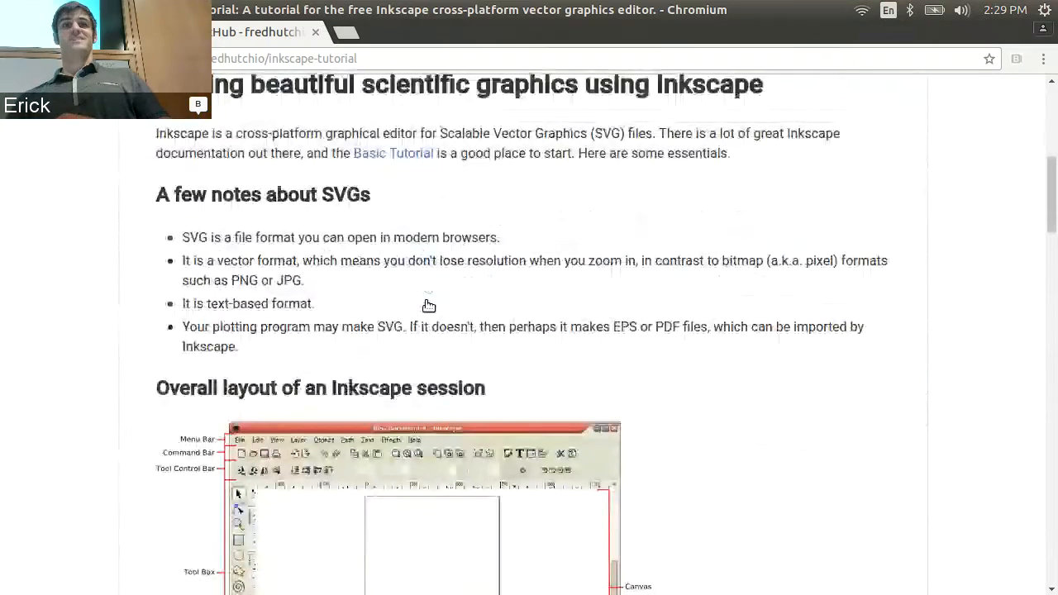
scroll(428, 305, down, 3)
scroll(789, 290, down, 10)
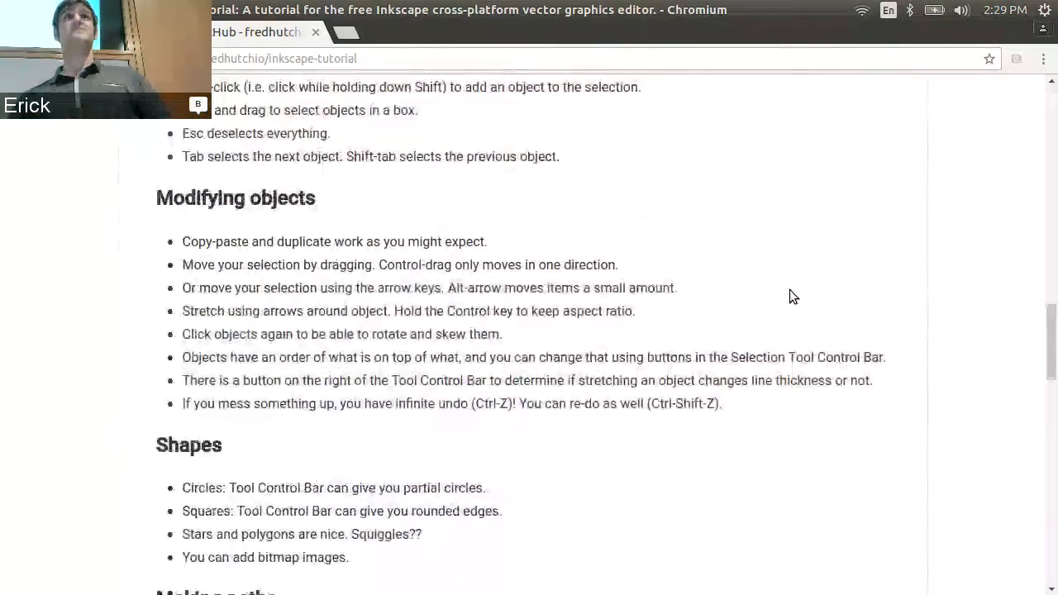
scroll(789, 289, up, 3)
scroll(789, 296, up, 12)
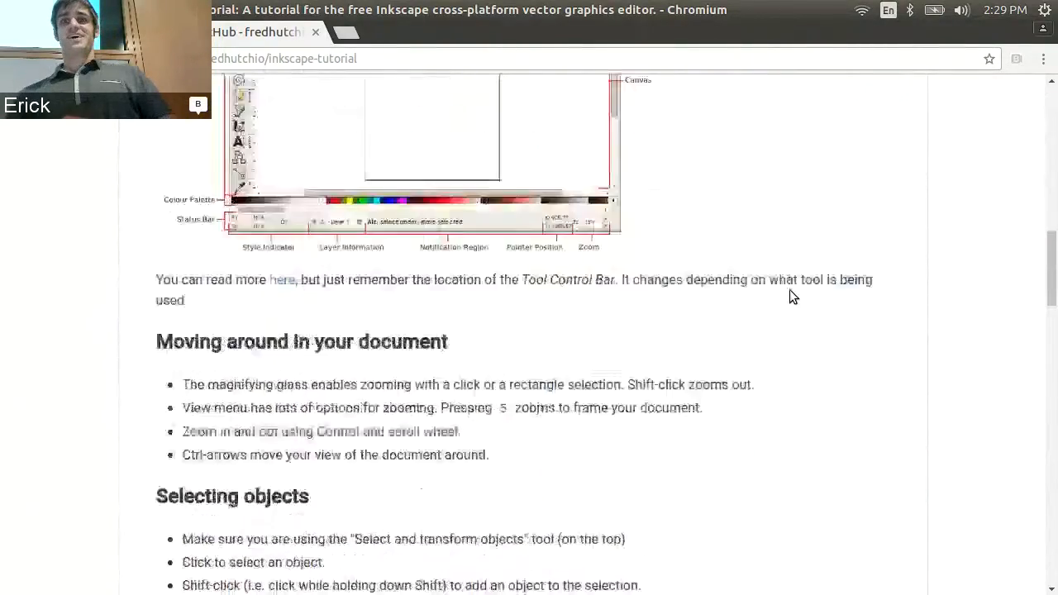
scroll(792, 288, up, 3)
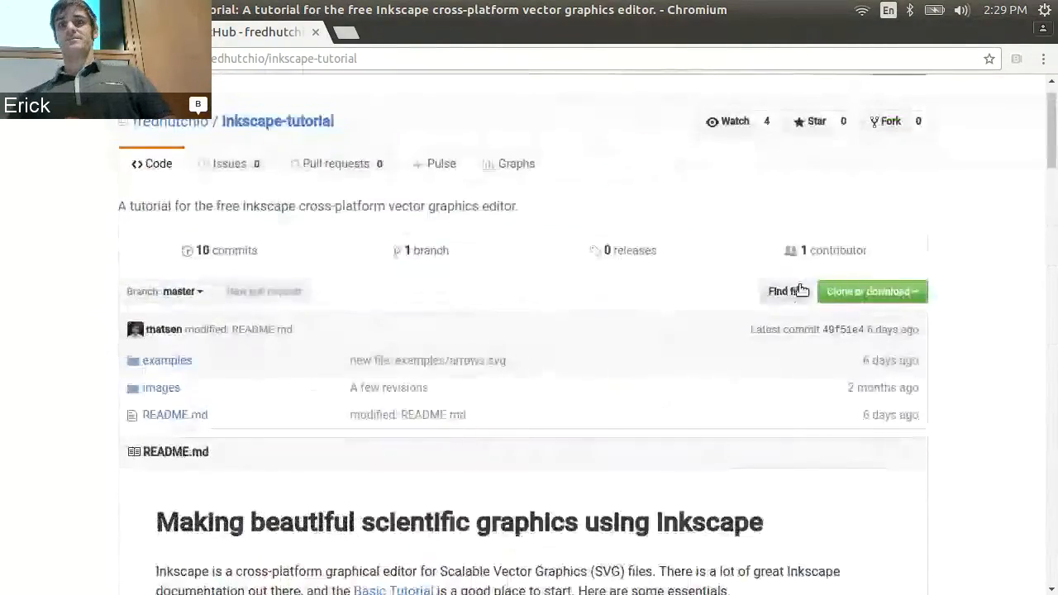
scroll(796, 289, down, 3)
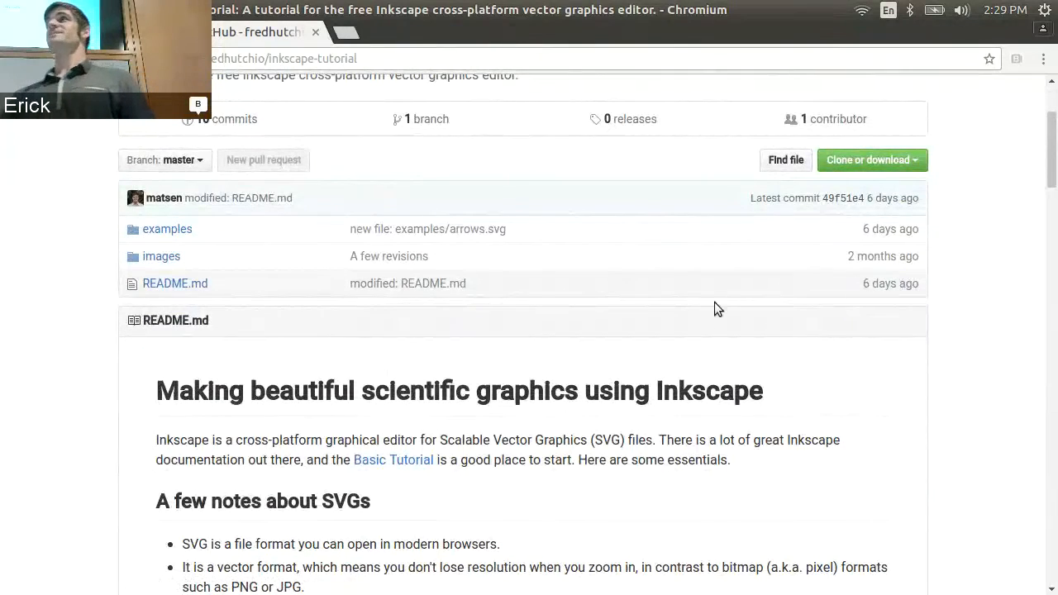
Step: Check the repository's clone and ZIP download options, and dismiss them without downloading
click(906, 165)
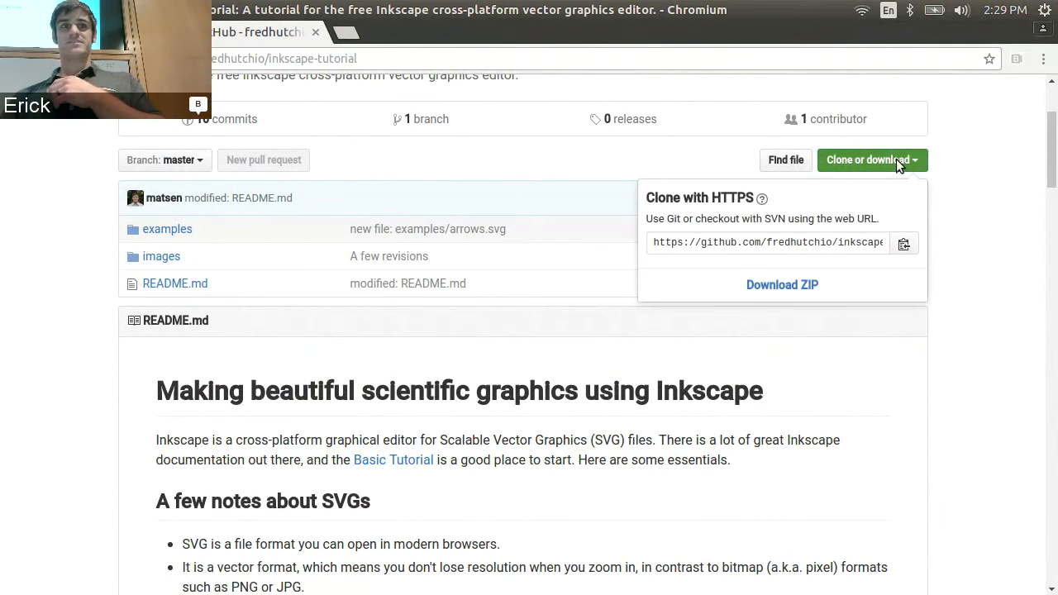
click(896, 159)
click(909, 159)
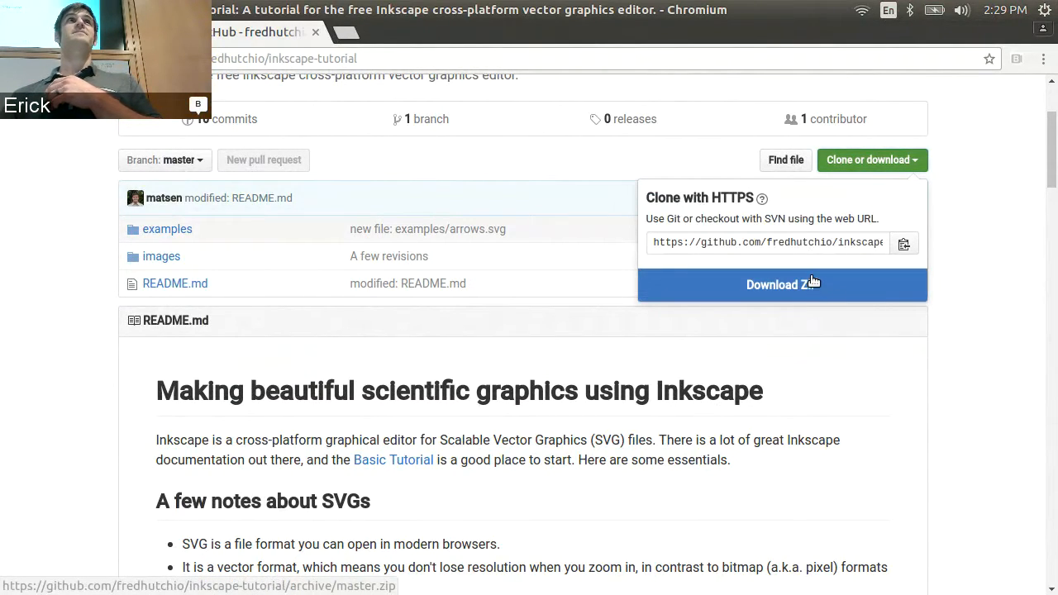
click(973, 186)
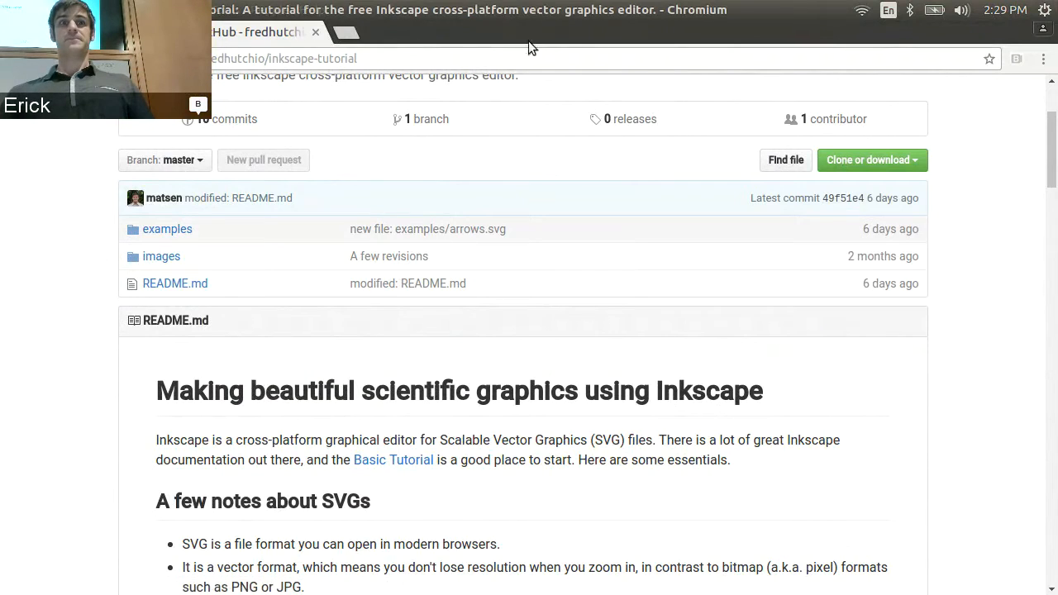
scroll(955, 316, up, 4)
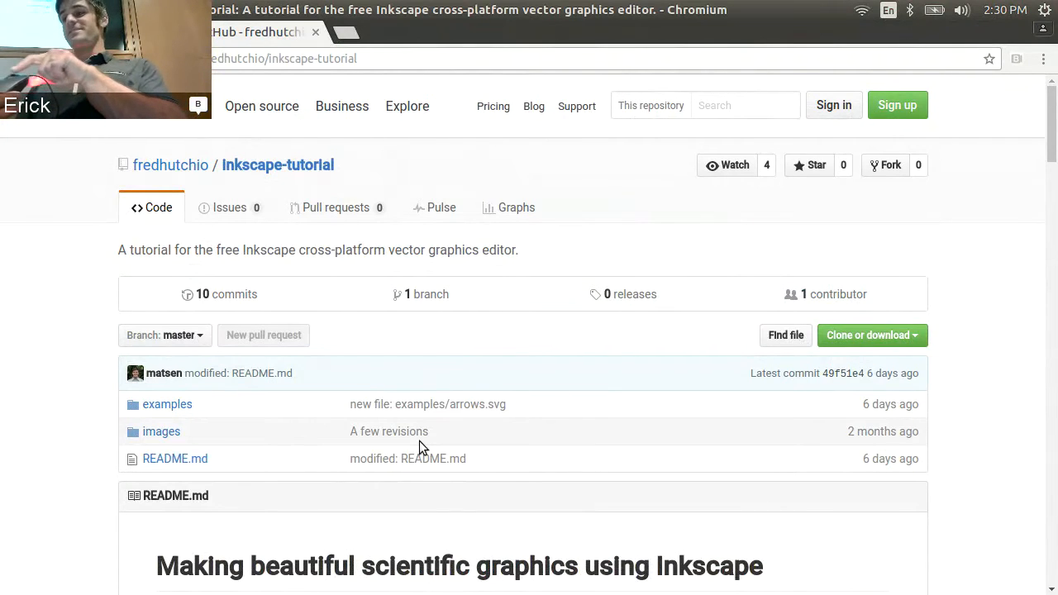
scroll(419, 445, down, 3)
scroll(419, 444, up, 1)
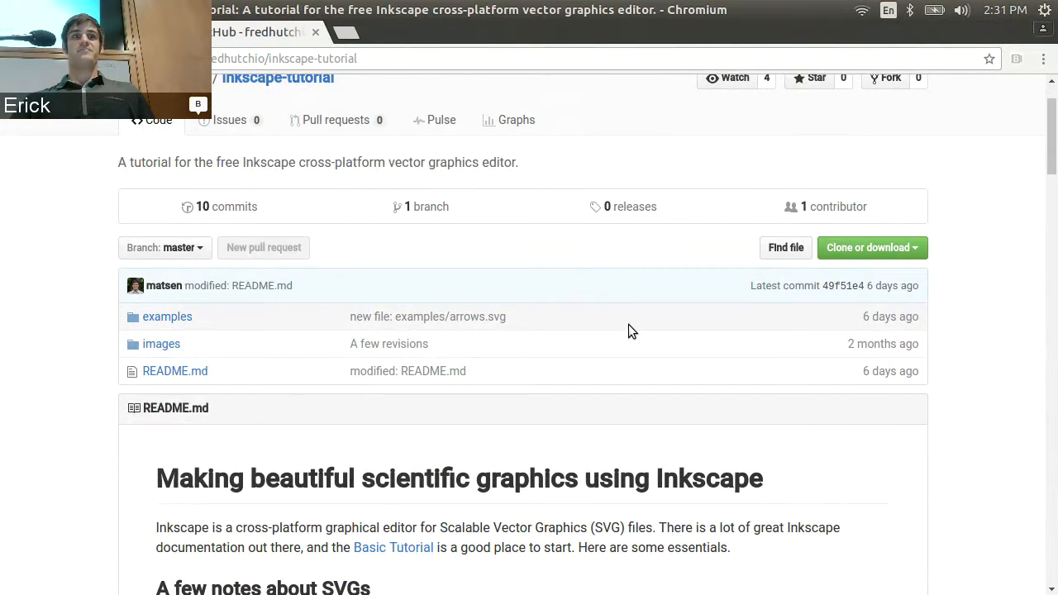
scroll(628, 331, down, 1)
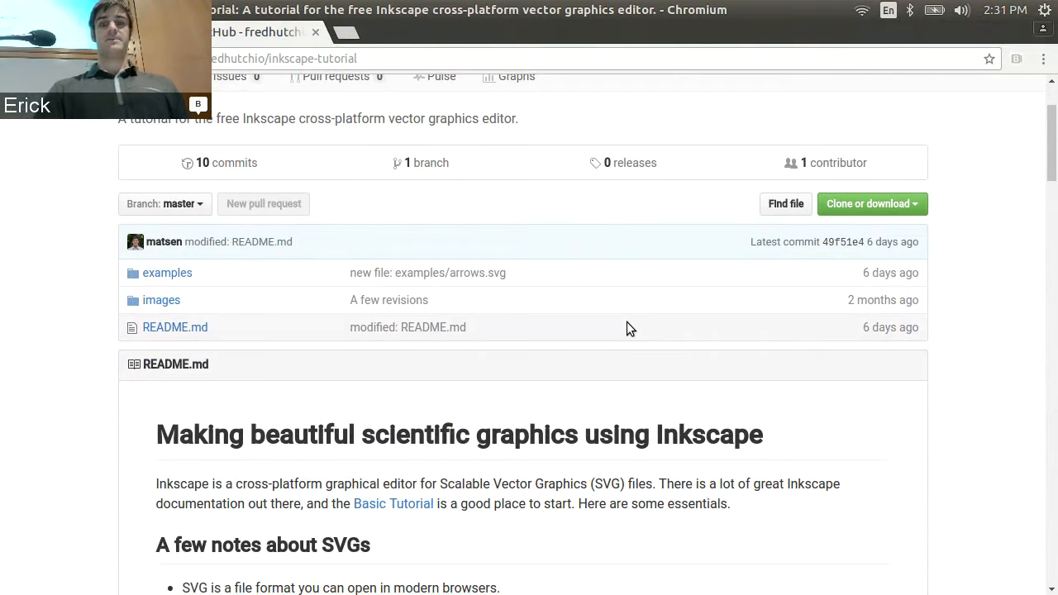
Step: Open plot.svg from the tutorial's examples folder in the browser and enlarge it to inspect how sharp the vector plot stays
key(ctrl+o)
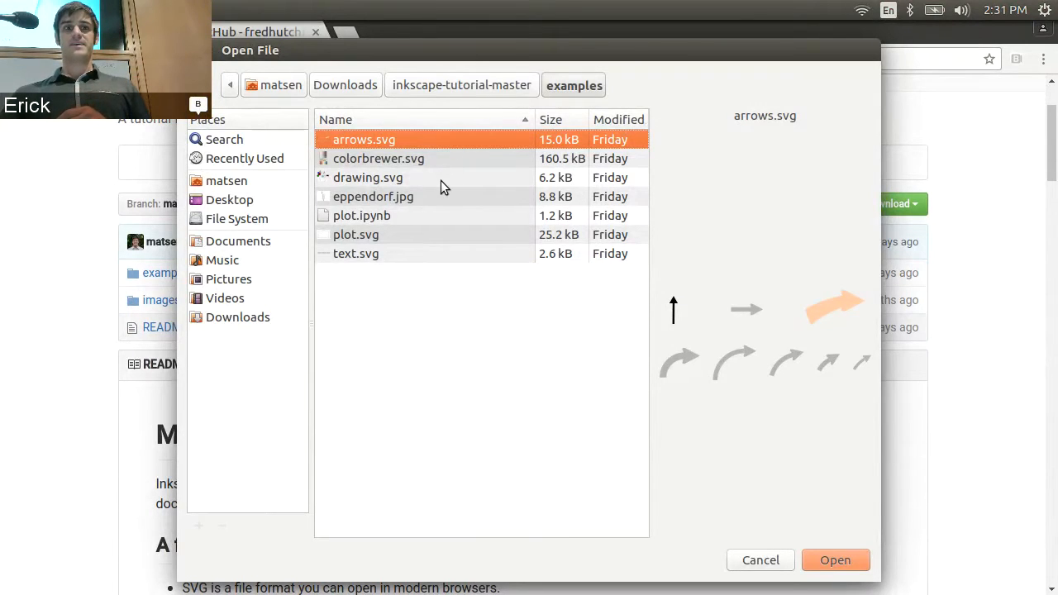
click(422, 236)
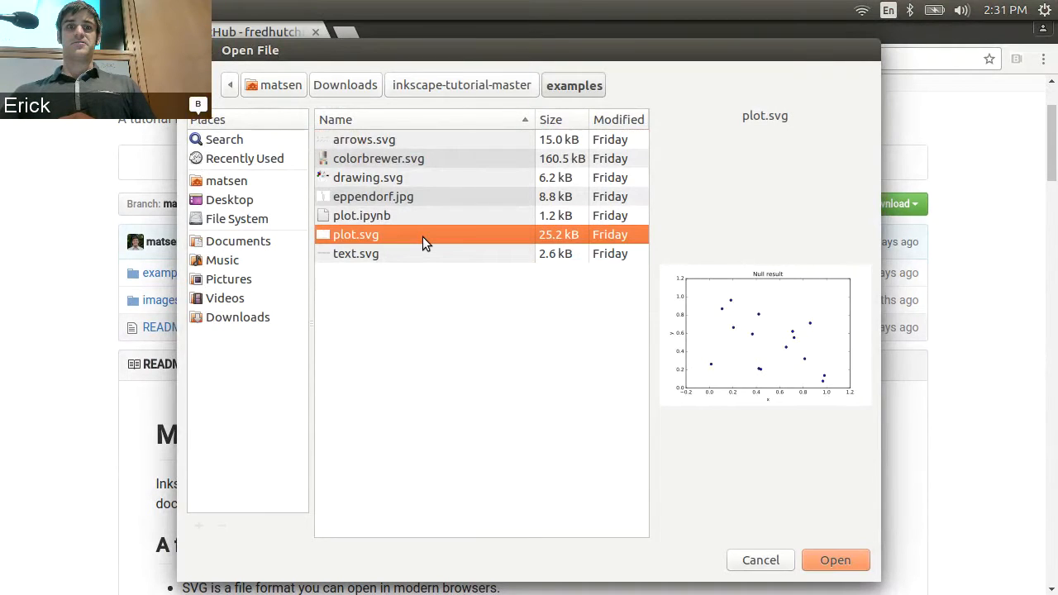
double_click(422, 236)
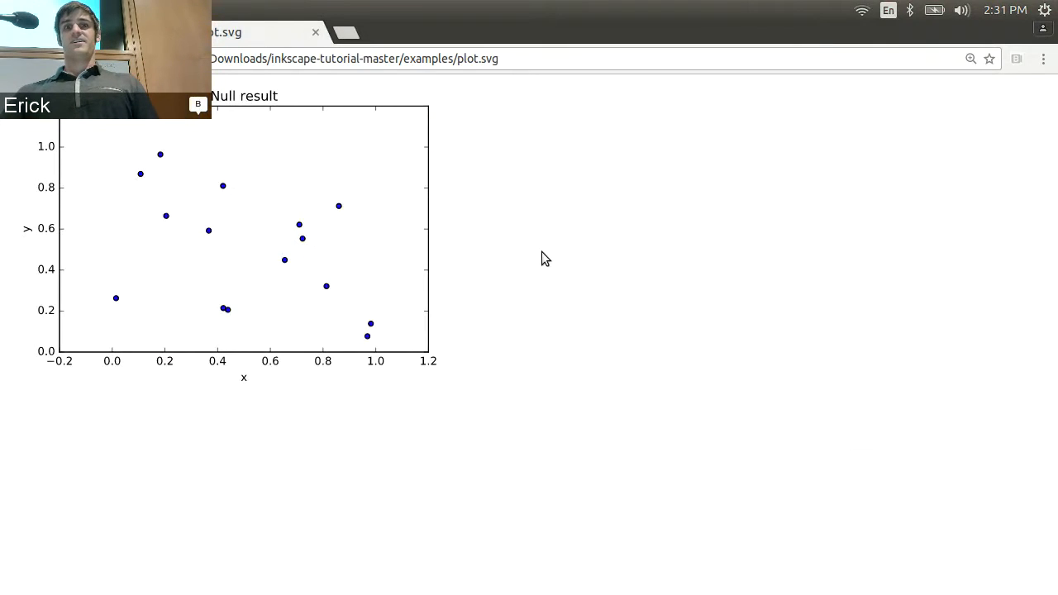
scroll(541, 251, up, 9)
scroll(542, 251, down, 1)
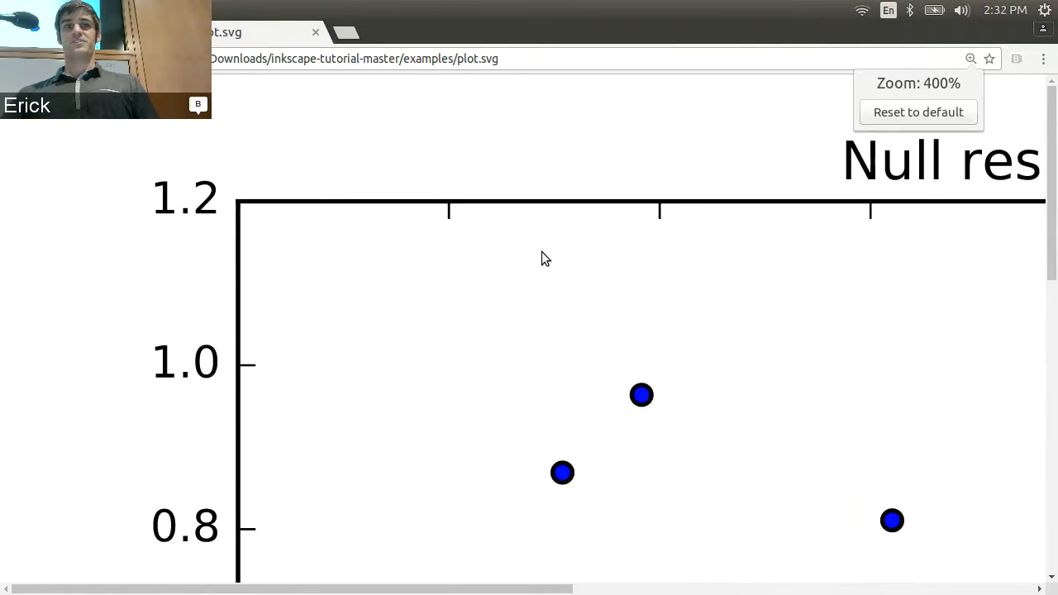
scroll(542, 251, up, 1)
scroll(545, 246, down, 2)
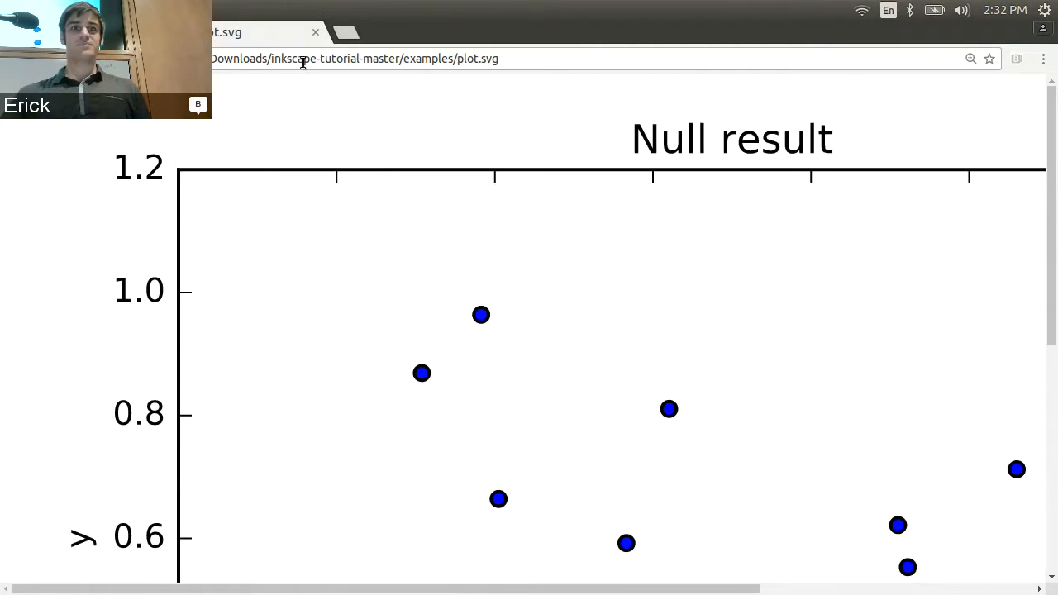
Step: Hide the screen-sharing notice and switch from the browser to the desktop
key(alt+Tab)
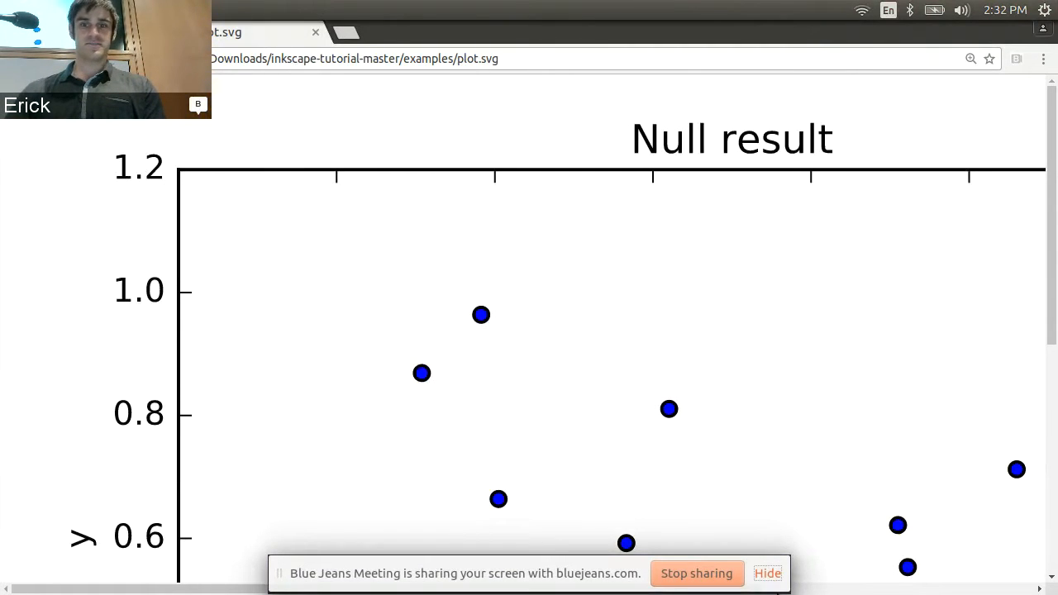
click(768, 570)
key(alt+Tab)
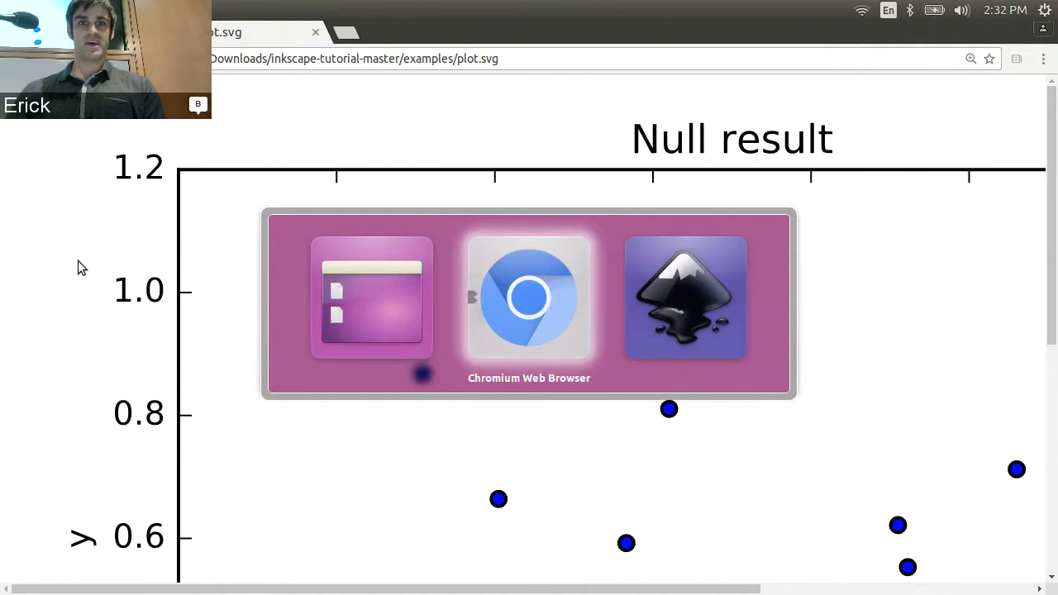
key(alt+Tab)
key(alt+Tab)
key(alt+Tab)
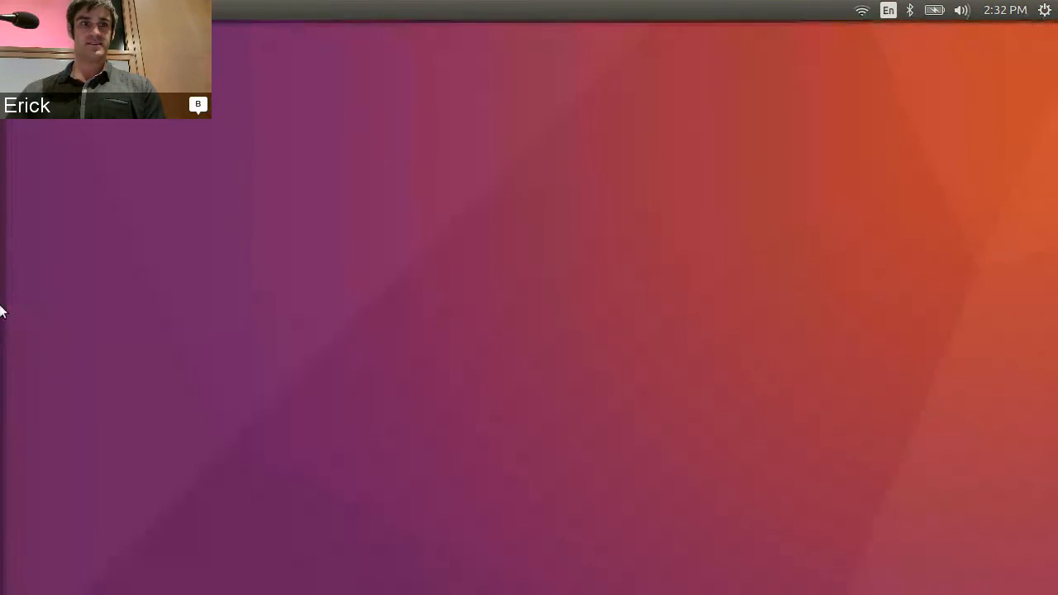
Step: Open the file manager and go to the examples folder inside Downloads/inkscape-tutorial-master
mouse_move(0, 400)
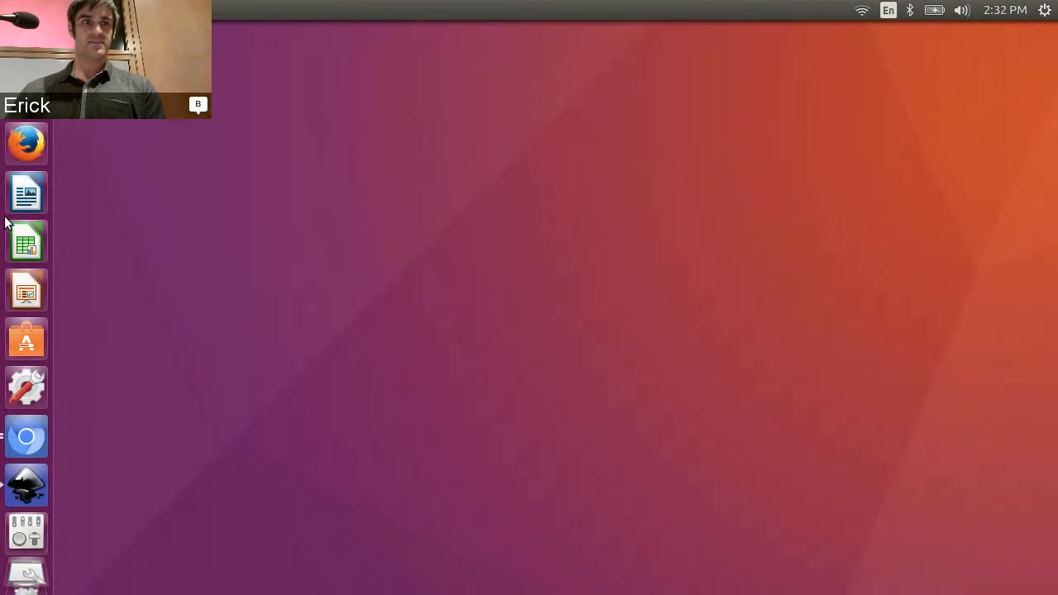
key(alt+Tab)
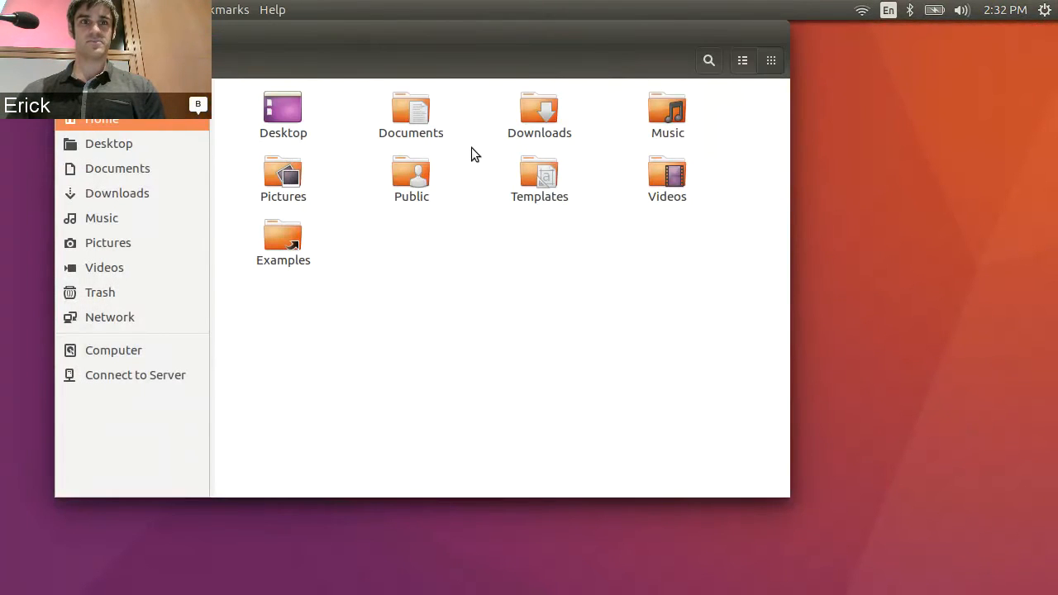
click(529, 120)
double_click(529, 120)
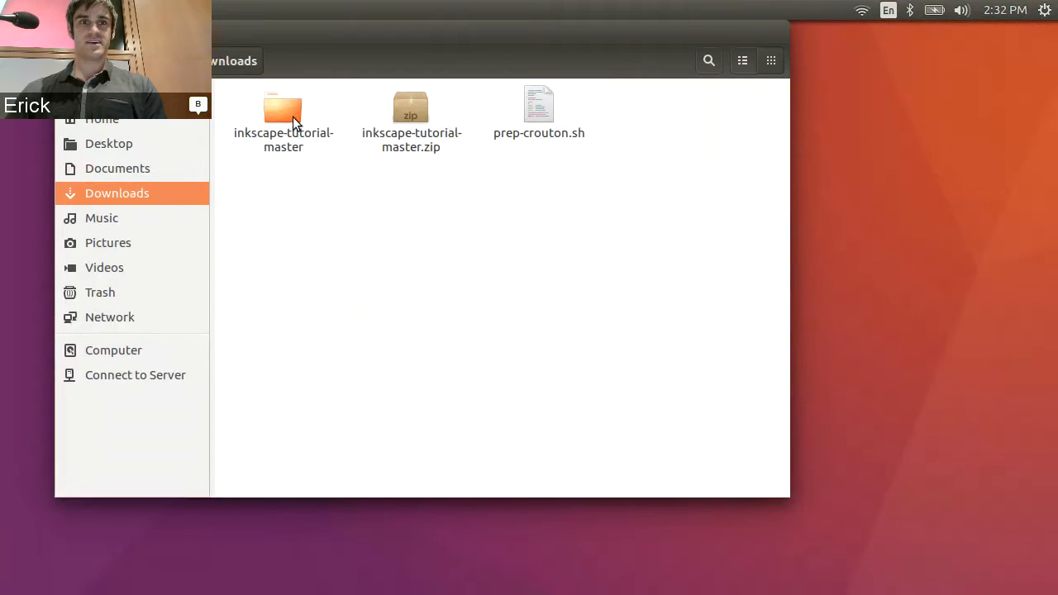
double_click(292, 117)
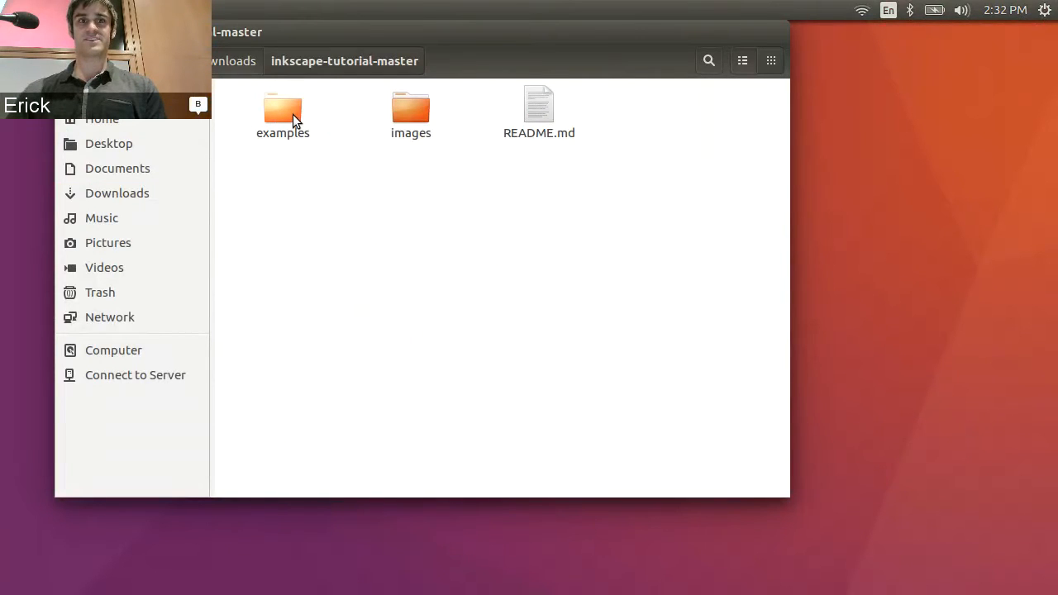
double_click(292, 114)
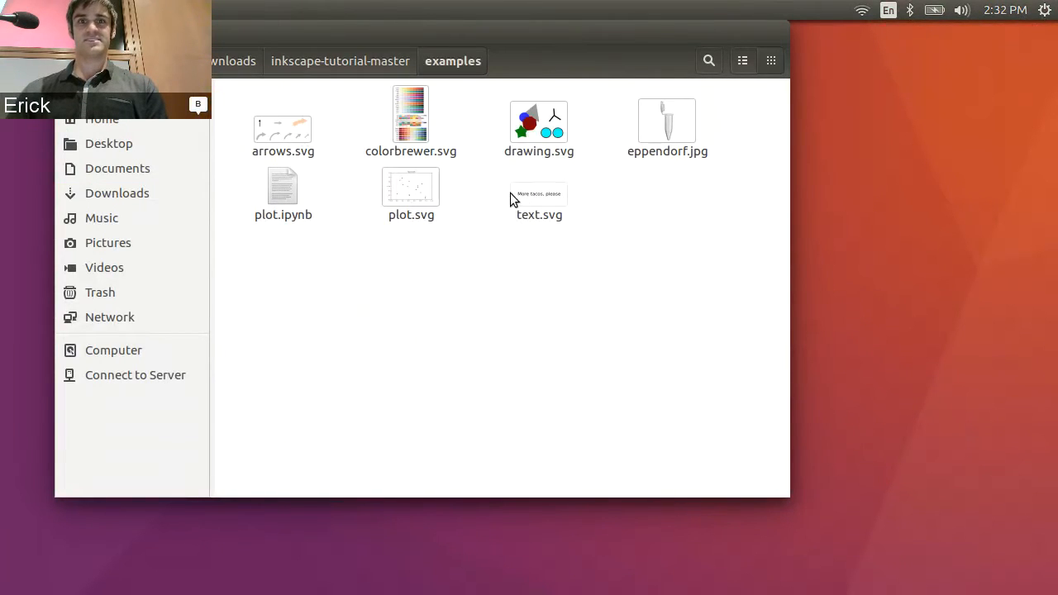
Step: Open text.svg in gedit and select the word "tacos" in the text element near the end of the file
right_click(521, 199)
mouse_move(549, 234)
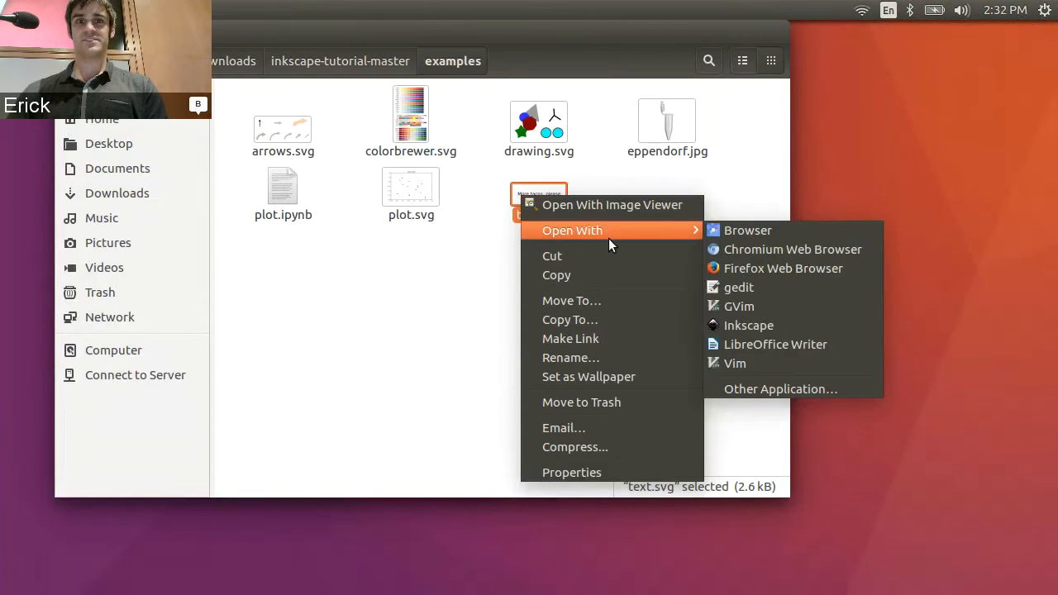
click(759, 280)
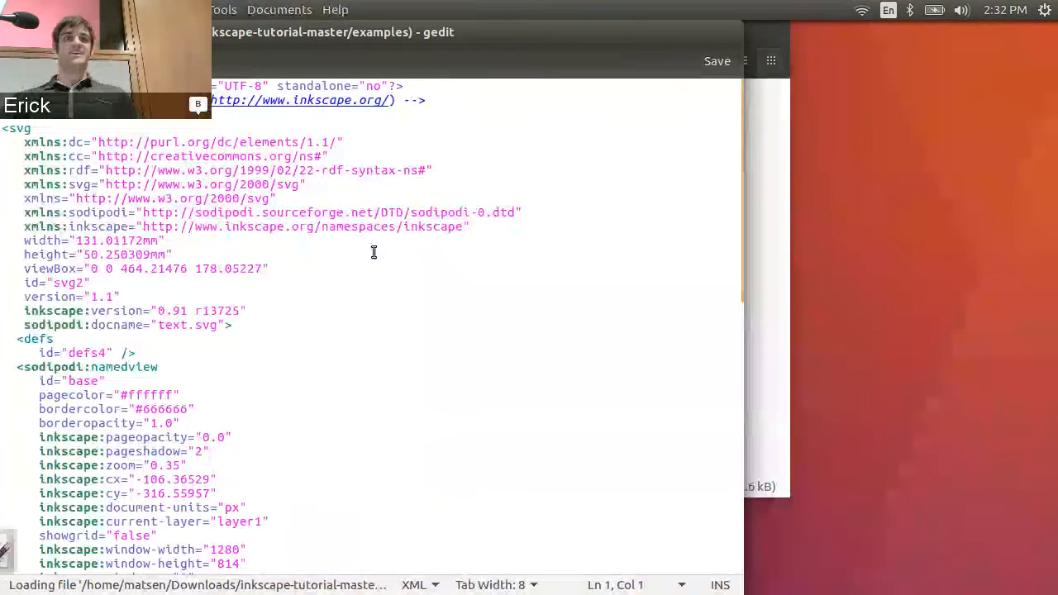
scroll(374, 252, down, 8)
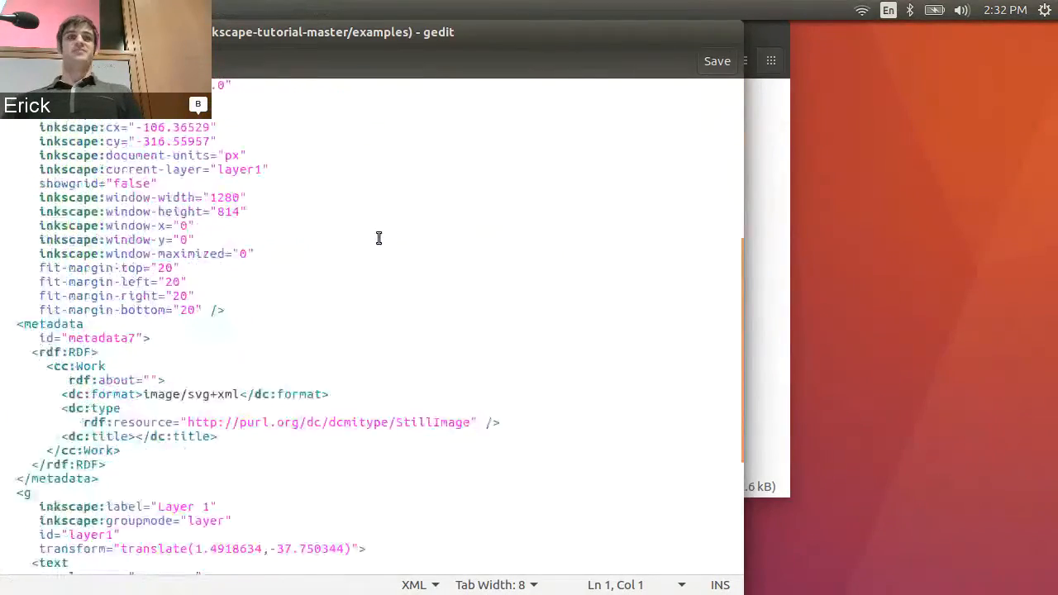
scroll(379, 238, down, 6)
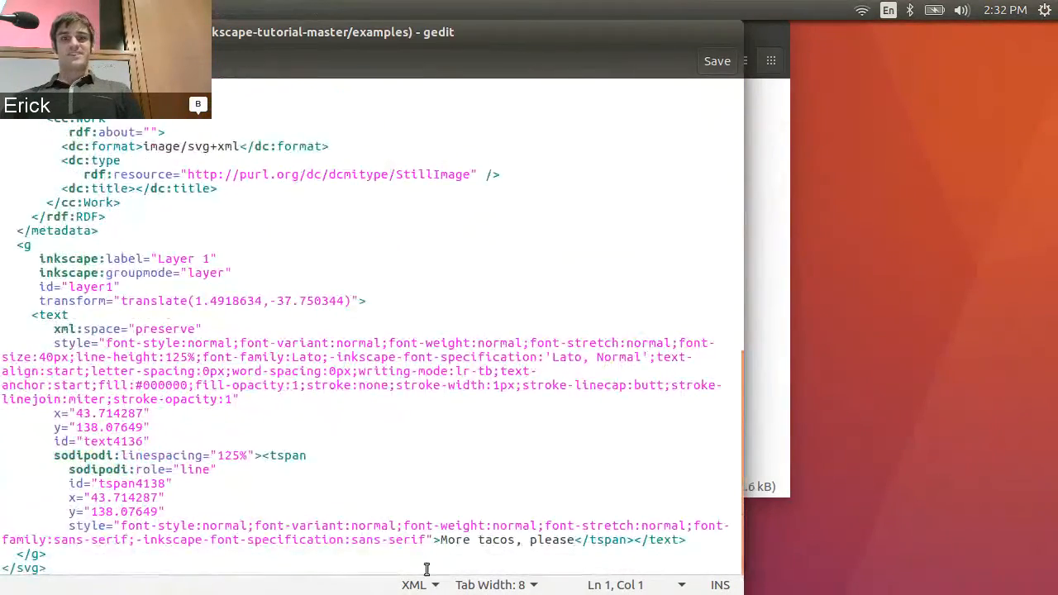
double_click(497, 540)
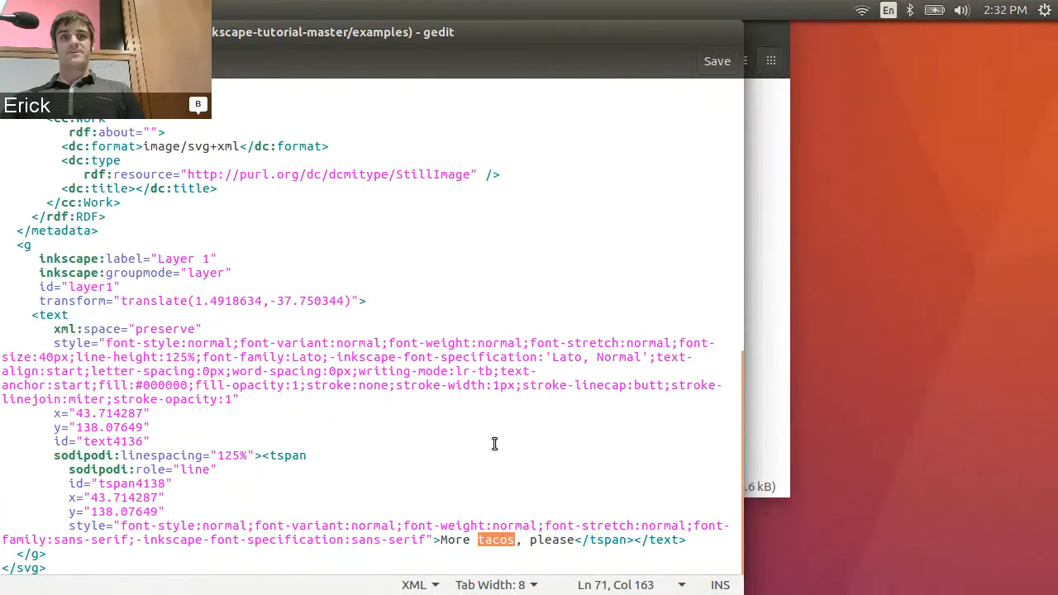
Step: Hide the screen-sharing notice, switch to the browser and open text.svg from the tutorial's examples folder
key(alt+Tab)
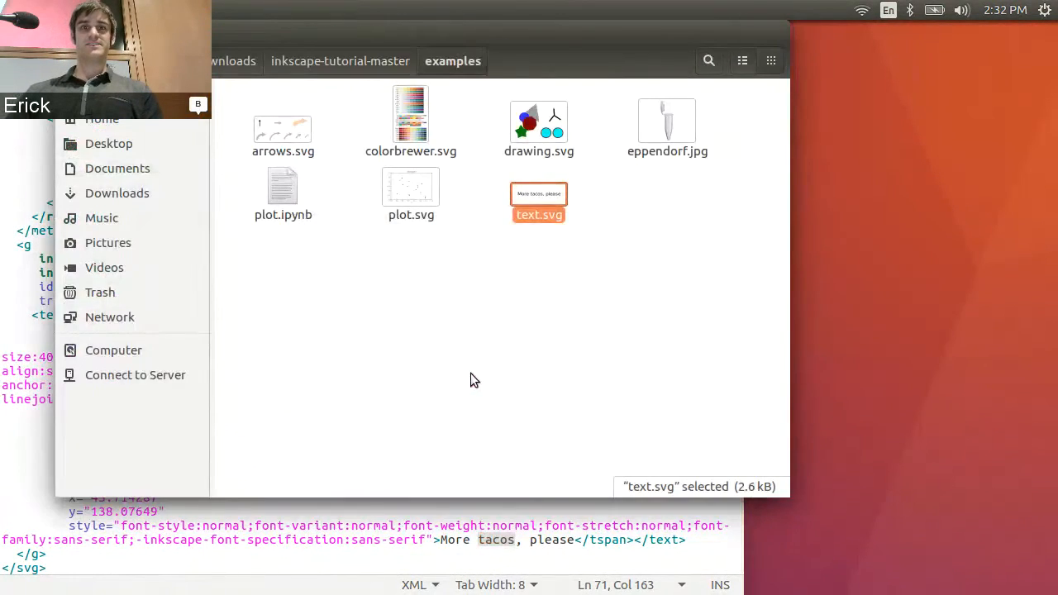
key(alt+Tab)
key(alt+Tab)
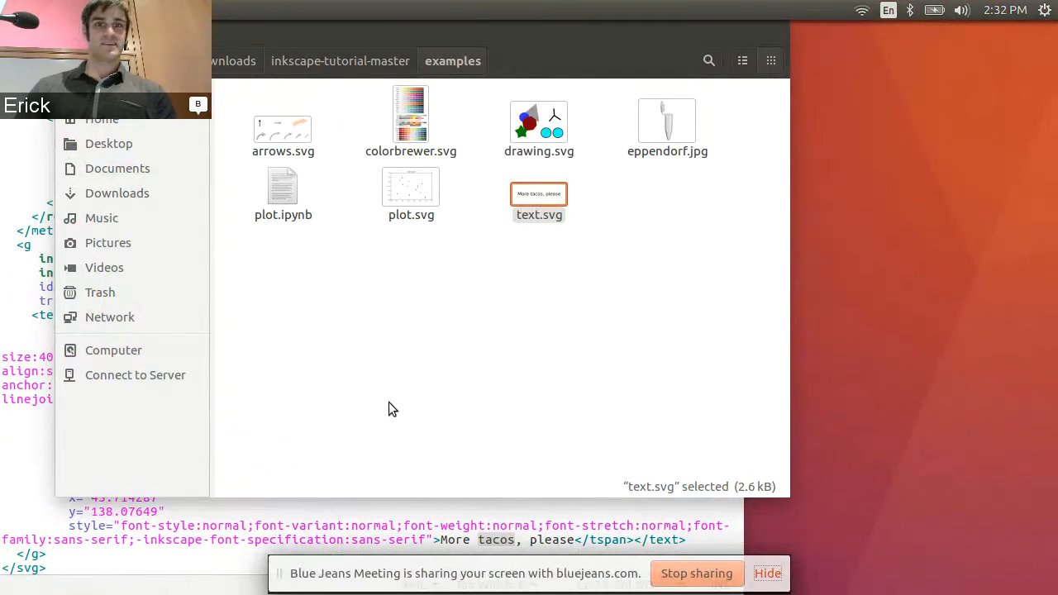
click(773, 573)
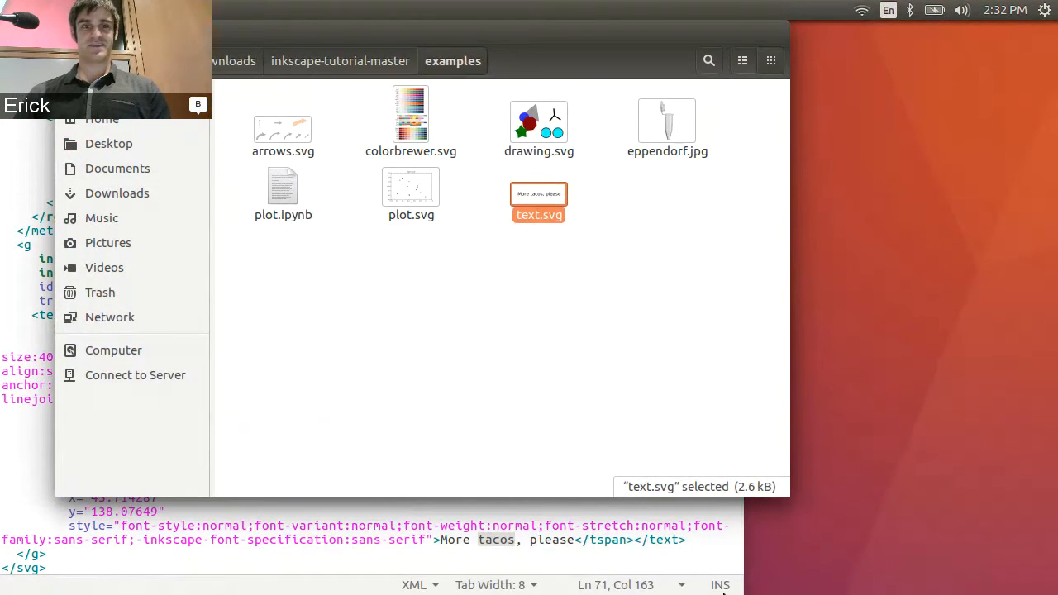
key(alt+Tab)
key(ctrl+o)
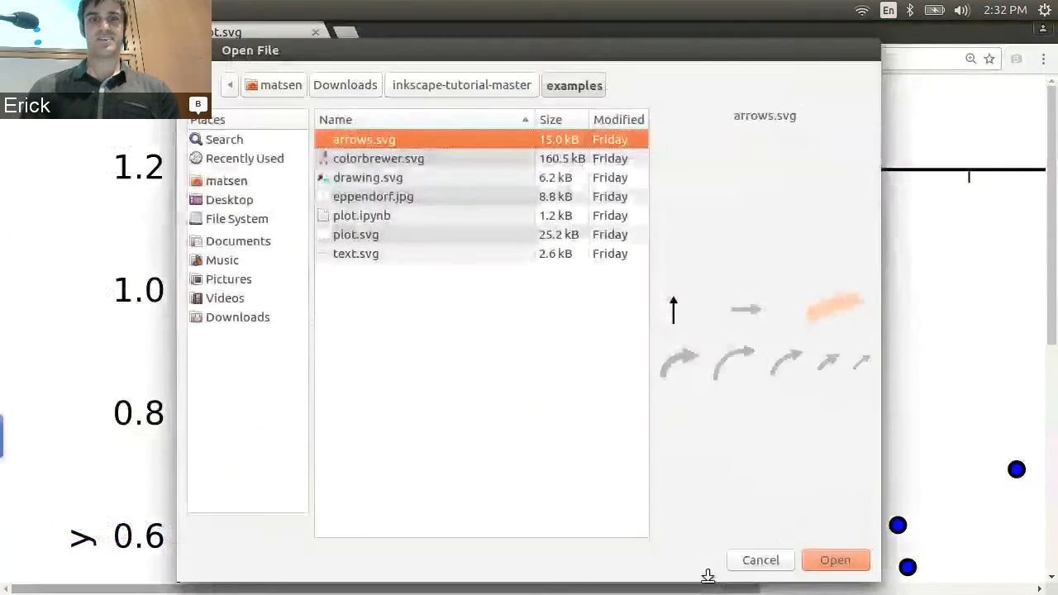
double_click(386, 254)
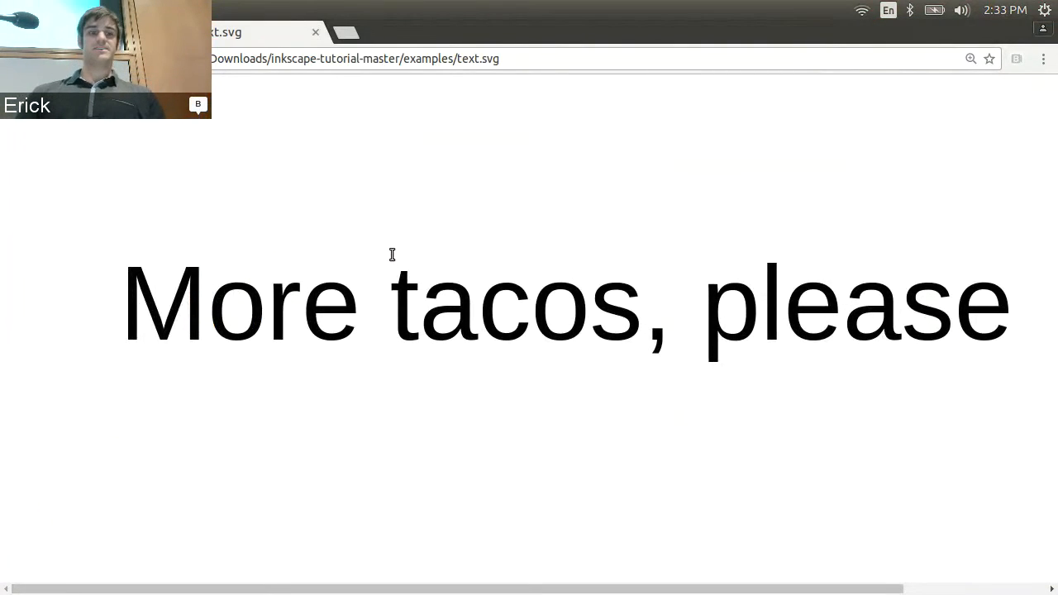
Step: Switch to gedit, replace the selected word "tacos" in text.svg with "kindness" and save the file
key(alt+Tab)
key(alt+Tab)
key(Tab)
key(Tab)
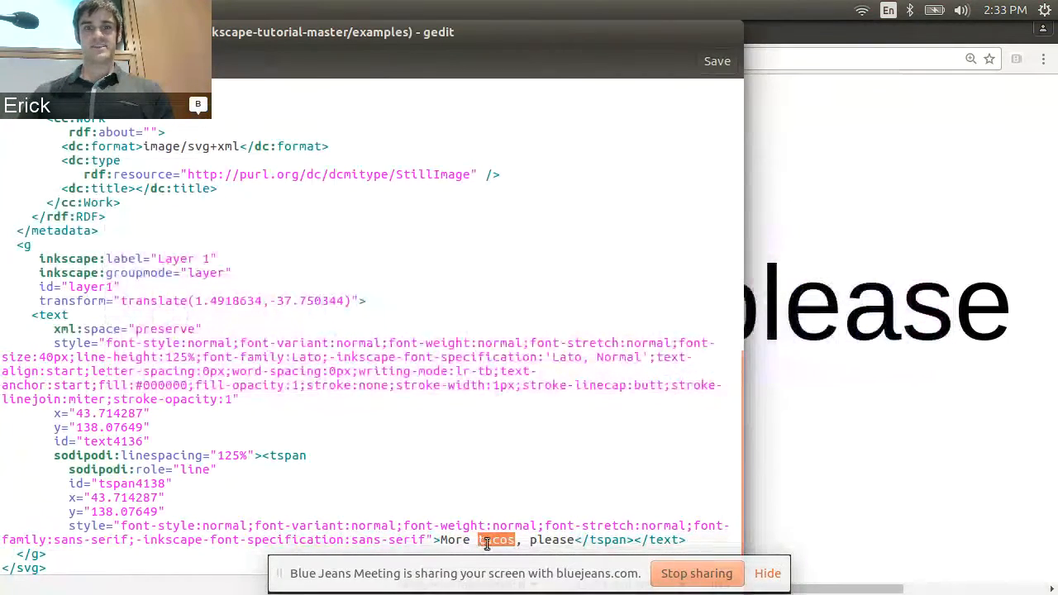
text(kind)
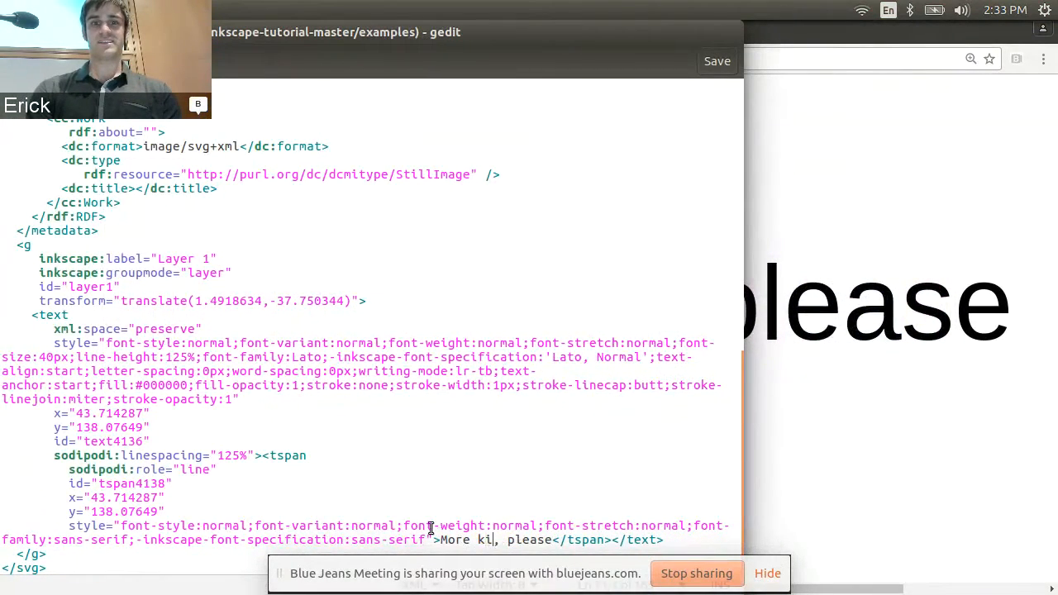
text(ness)
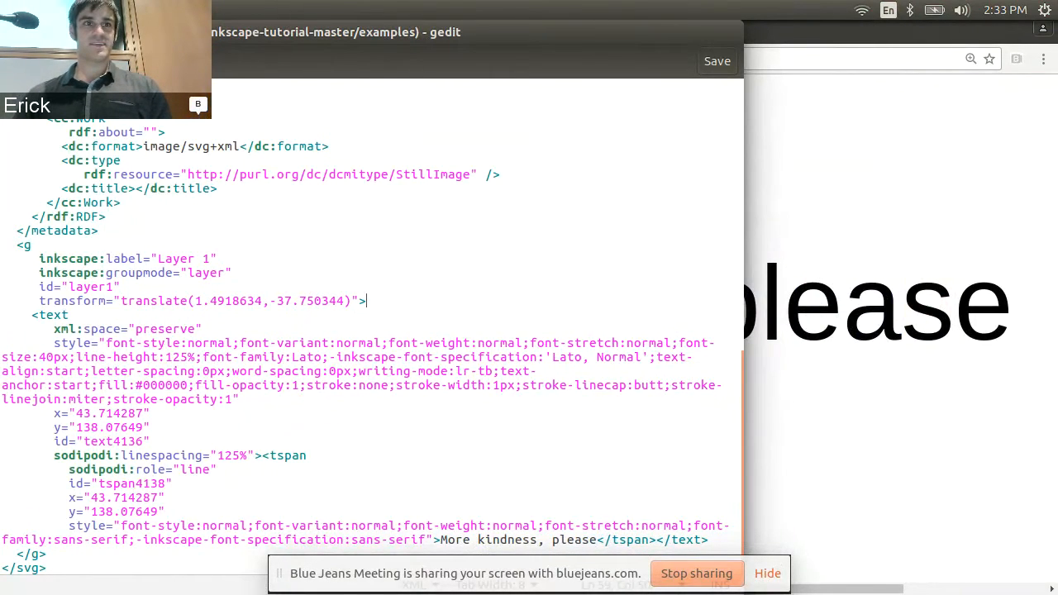
click(68, 10)
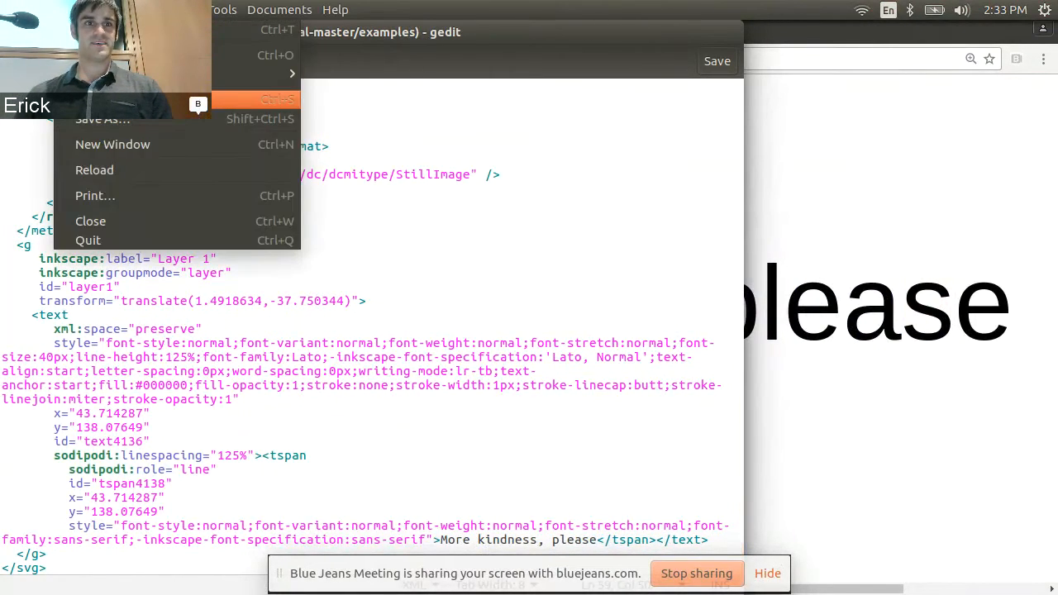
click(149, 100)
Step: Return to the browser, reload text.svg and check that the rendered wording can be selected as text
click(840, 442)
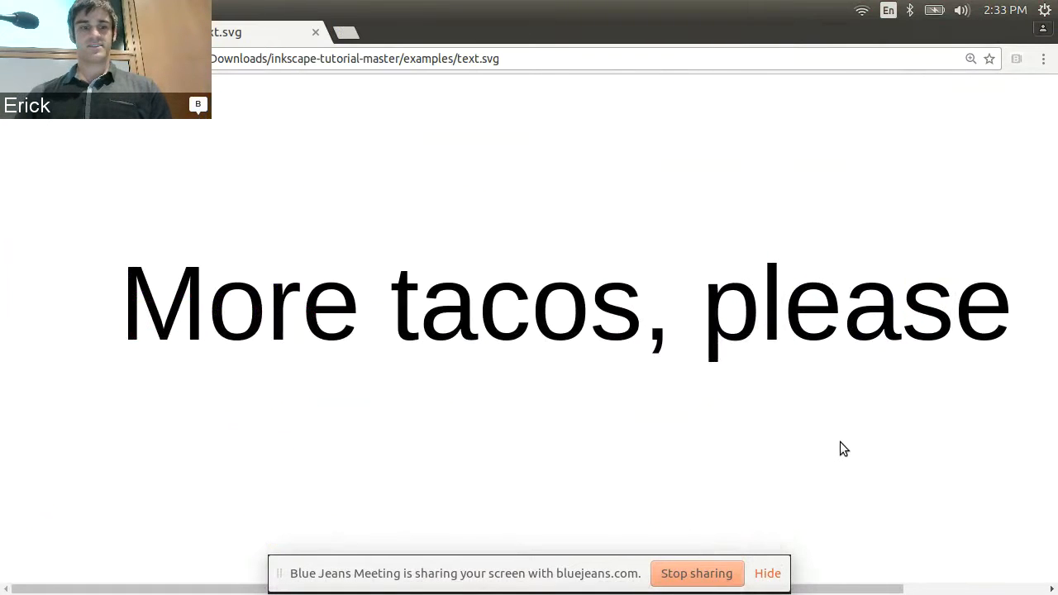
key(ctrl+r)
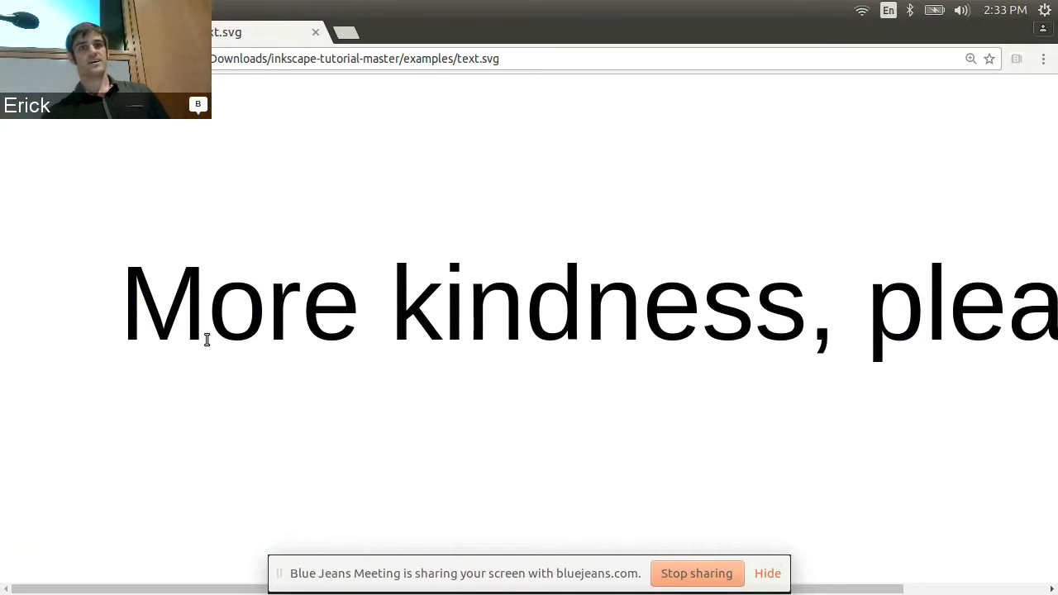
drag(207, 338, 658, 338)
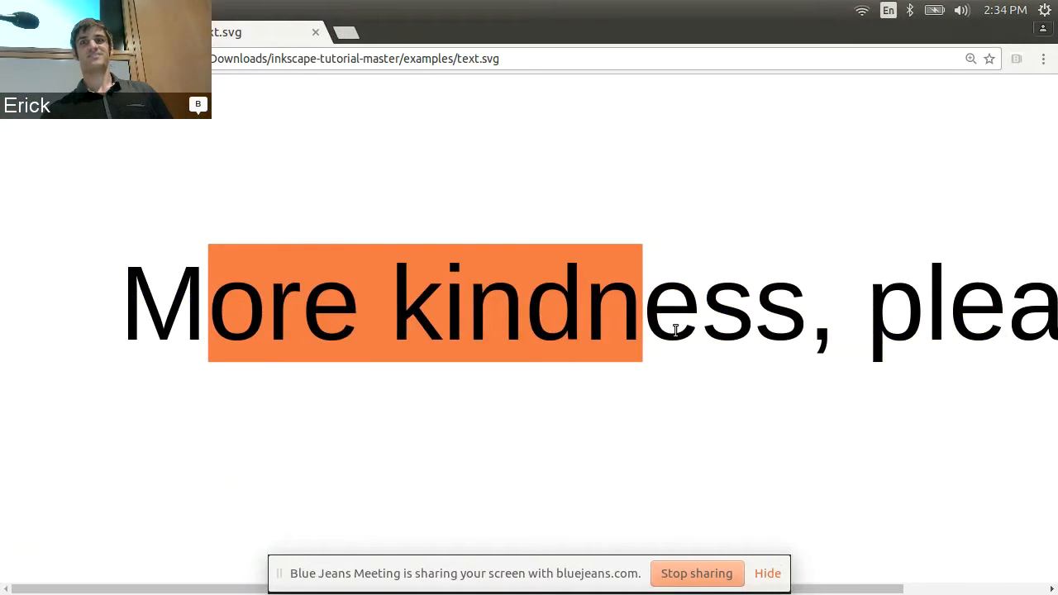
click(686, 315)
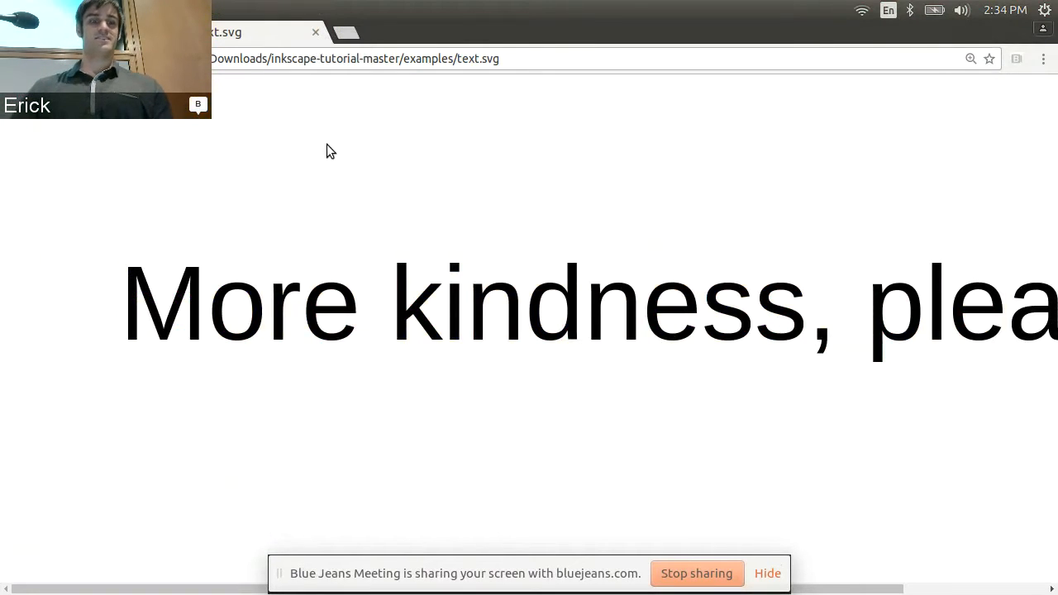
Step: Switch to Inkscape and activate the ellipse tool, followed by the star tool
key(alt)
key(alt+Tab)
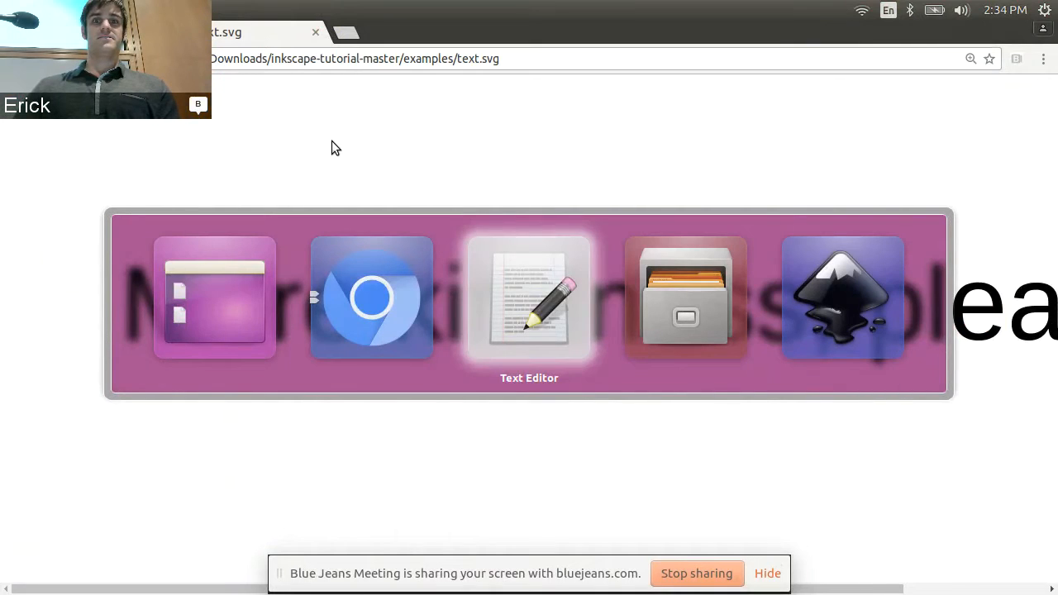
key(Tab)
key(Tab)
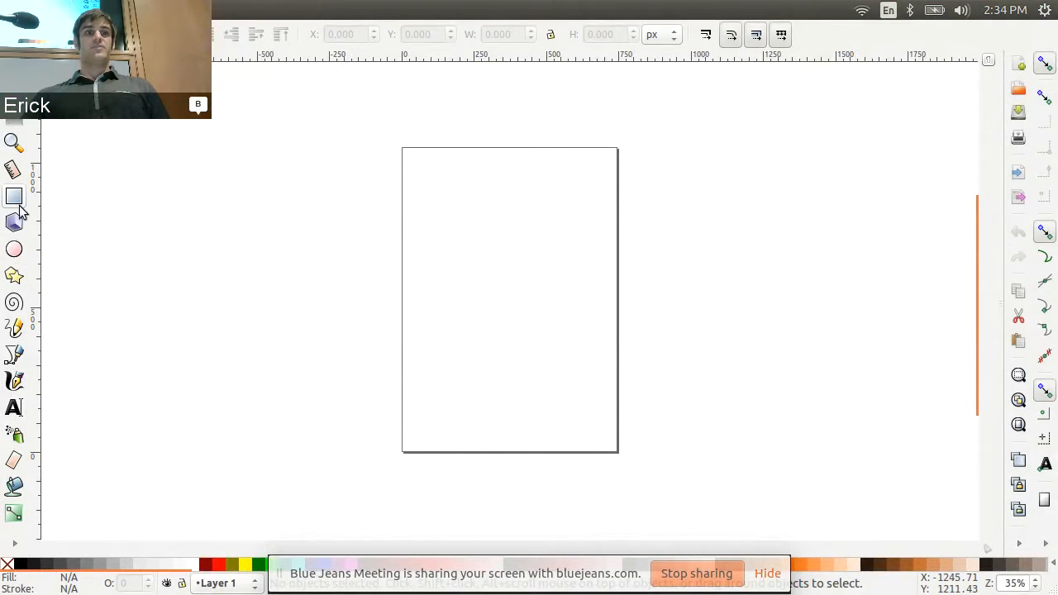
click(14, 250)
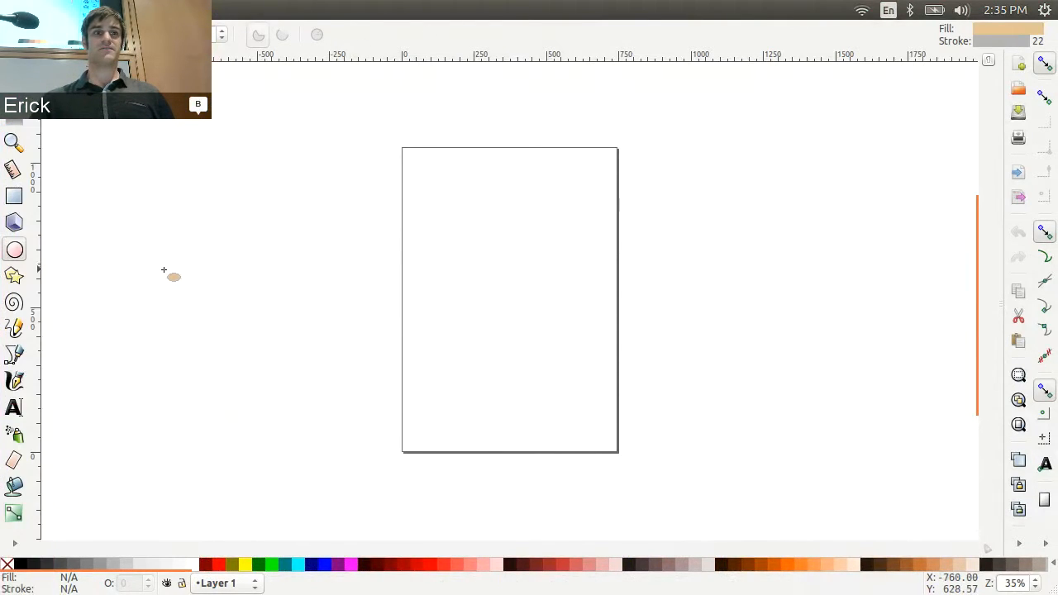
click(15, 275)
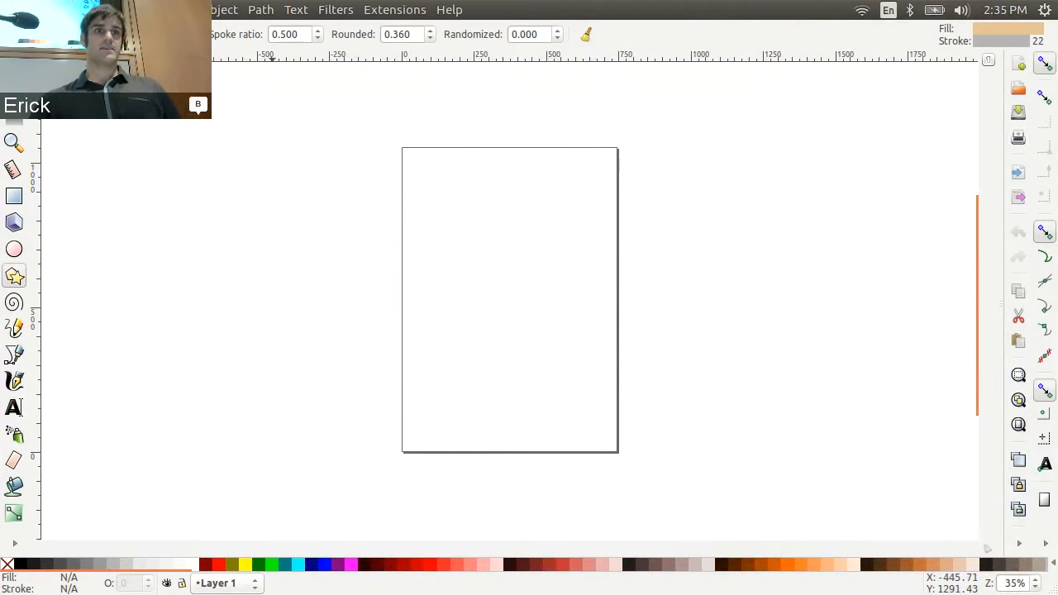
Step: Open drawing.svg from the examples and fit the whole page in the window
click(66, 9)
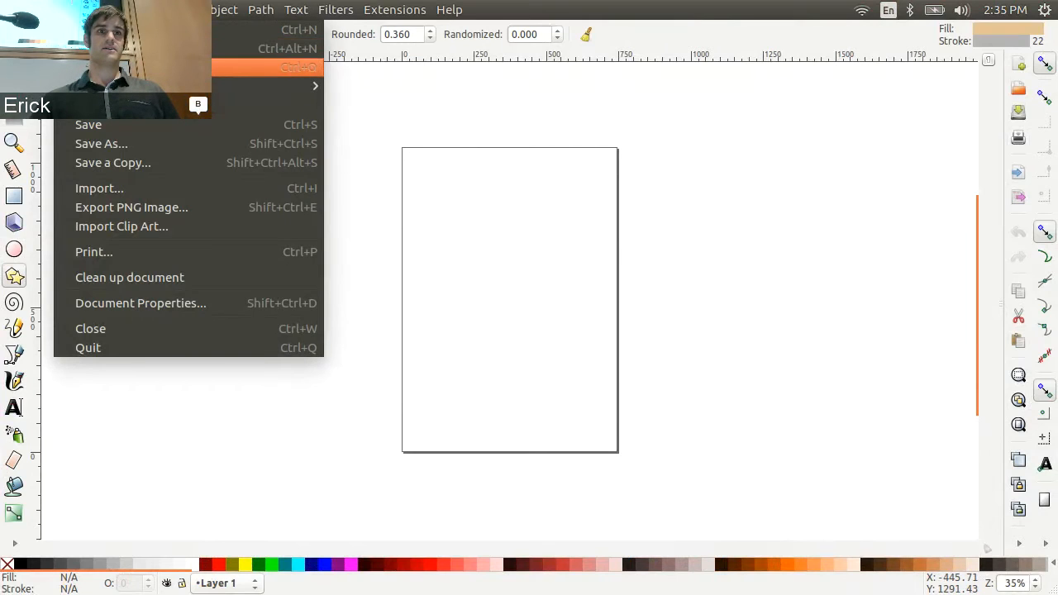
click(99, 67)
double_click(396, 187)
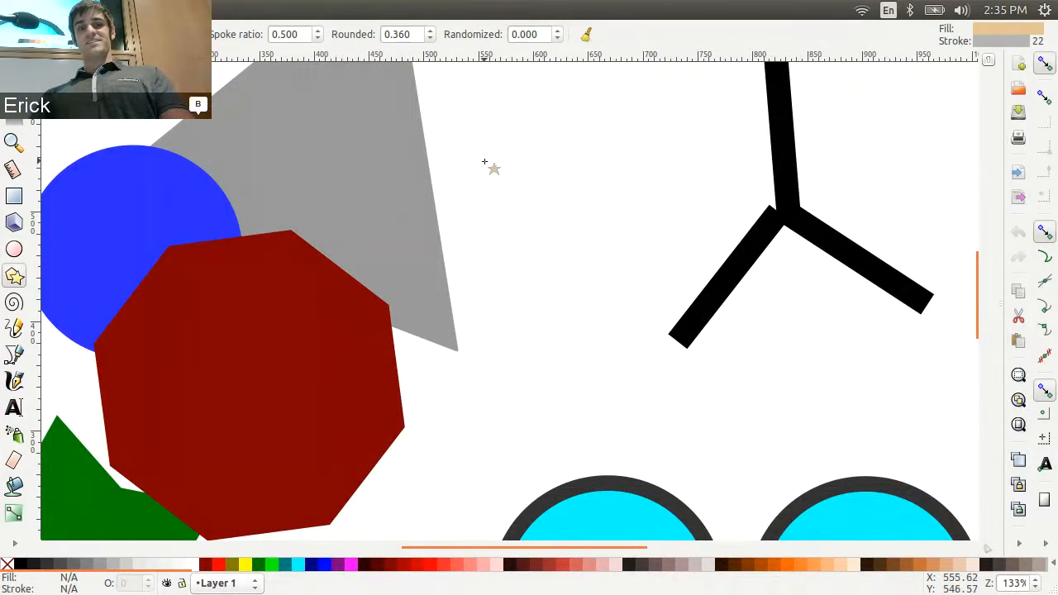
key(5)
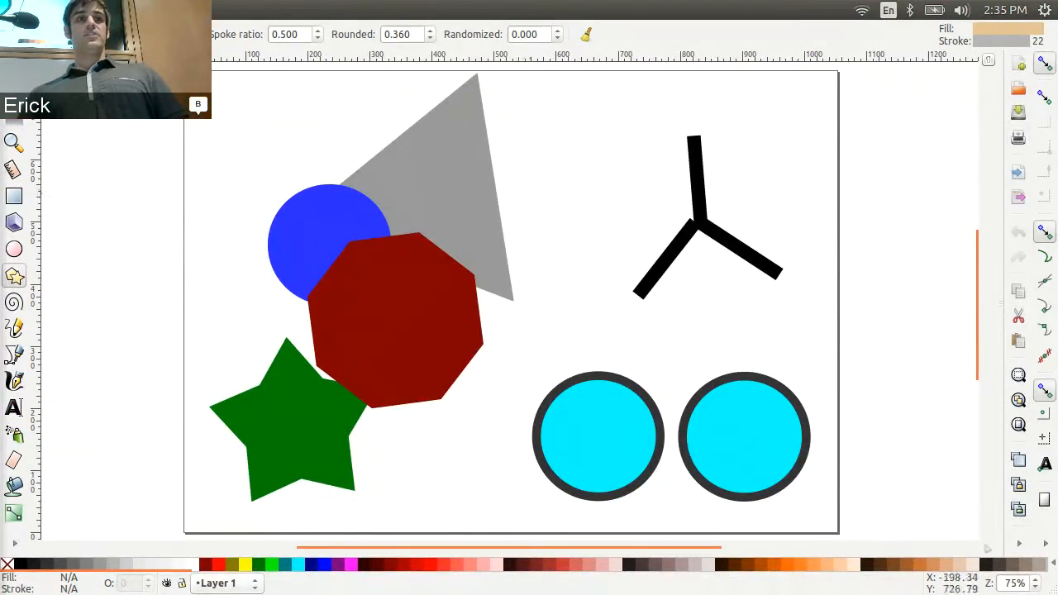
Step: Select the grey triangle, compare the zoom-to-selection, zoom-to-drawing and fit-page views, and clear the selection
key(s)
click(465, 180)
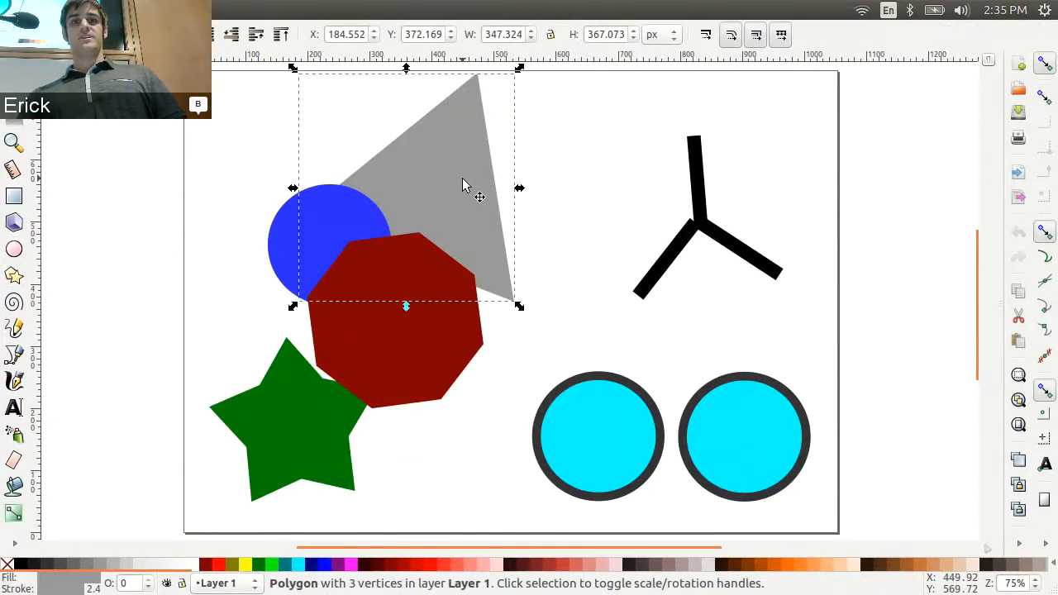
key(3)
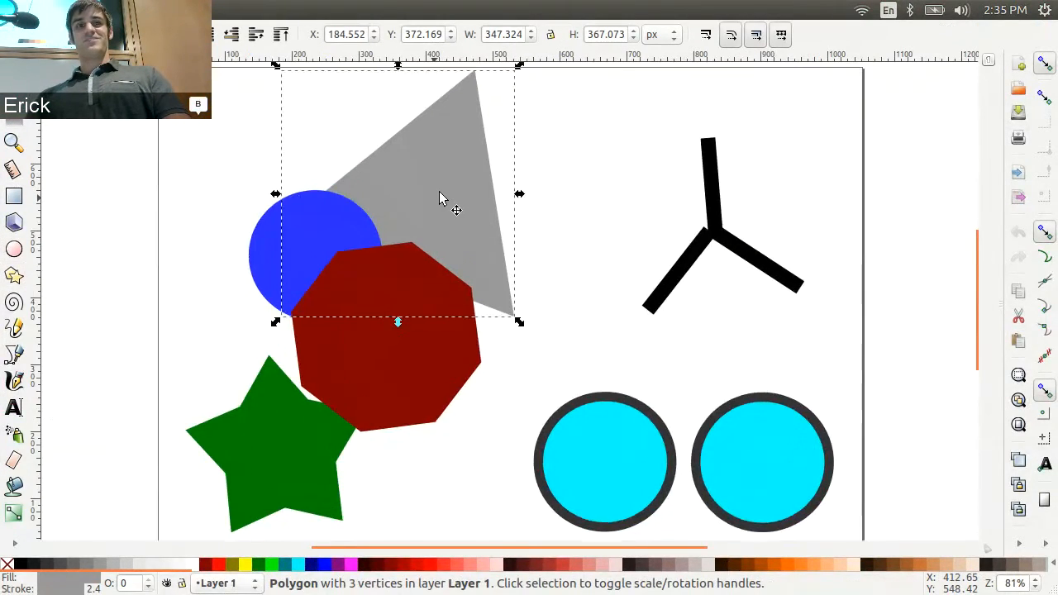
key(5)
key(3)
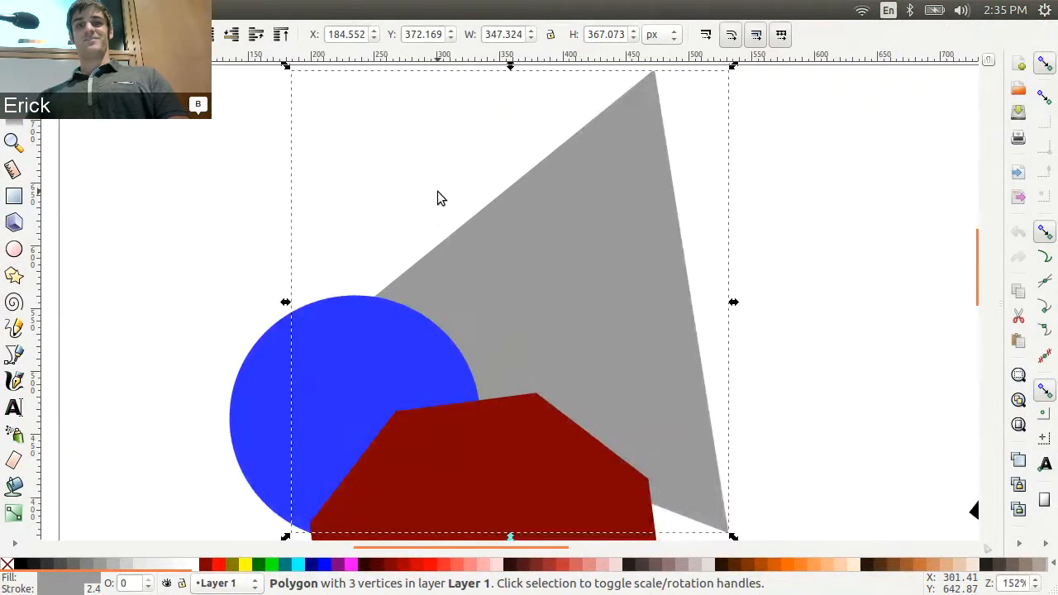
key(4)
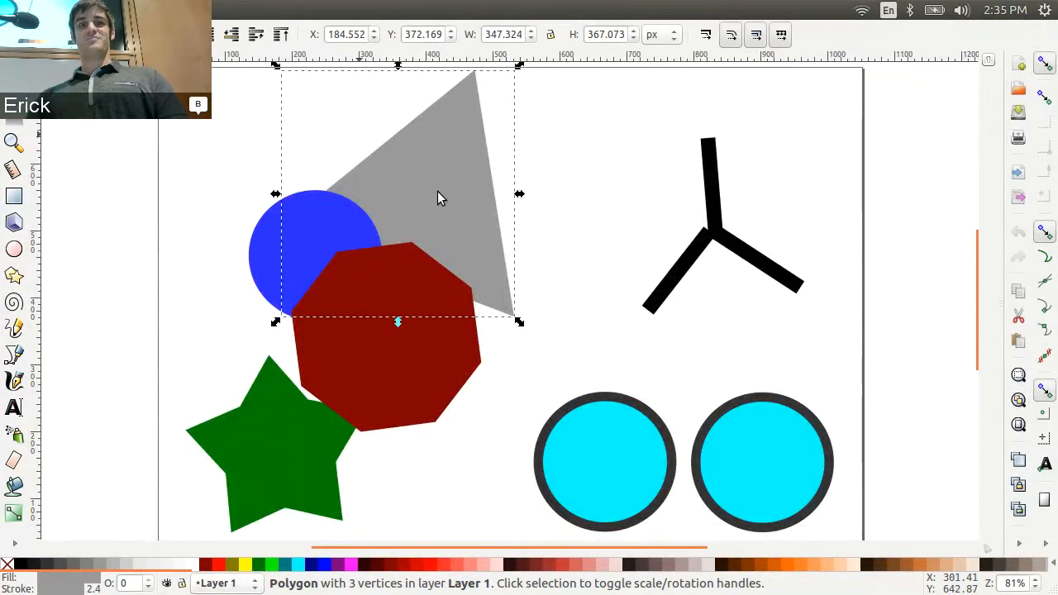
key(3)
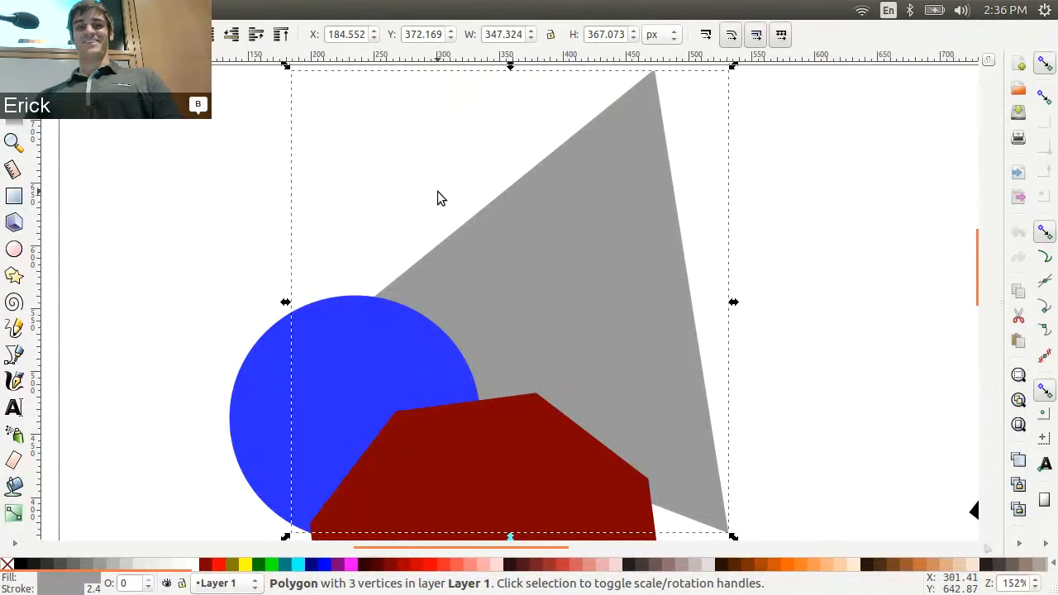
key(5)
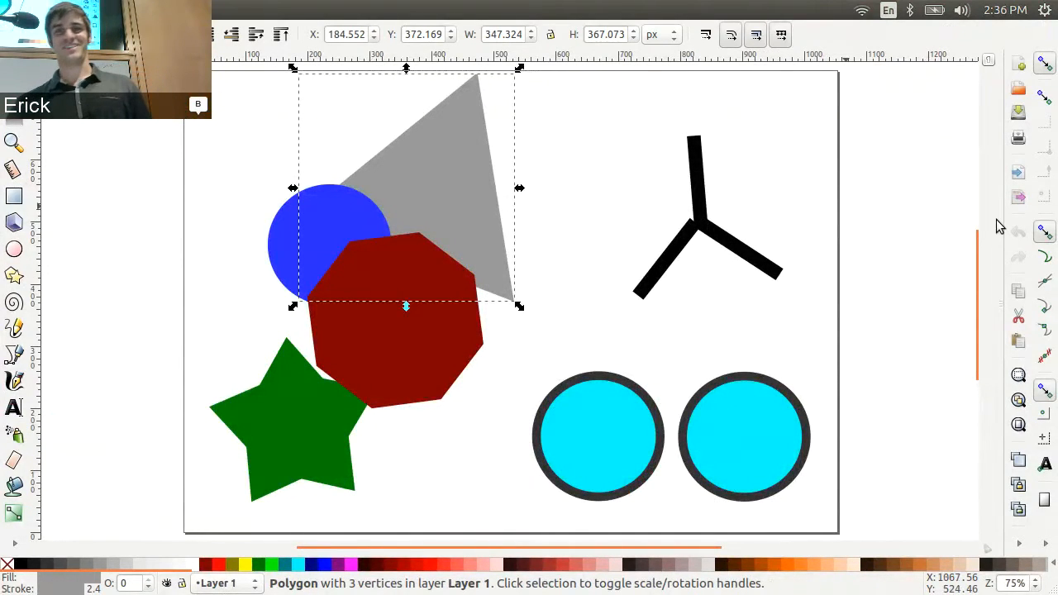
click(885, 206)
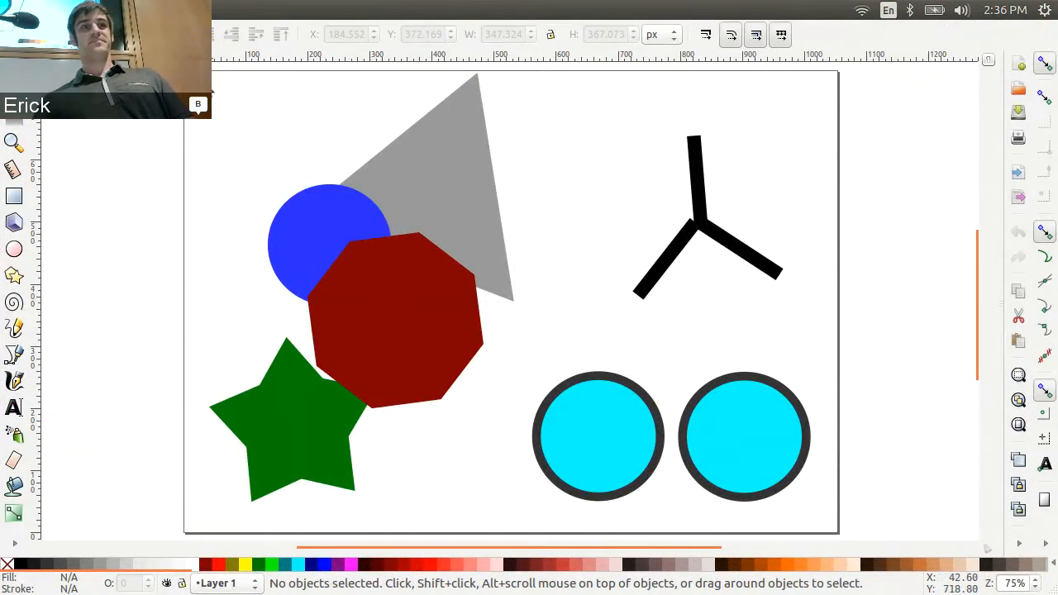
Step: With the Zoom tool, magnify the upper edge of the blue circle in stages and zoom back out
click(12, 144)
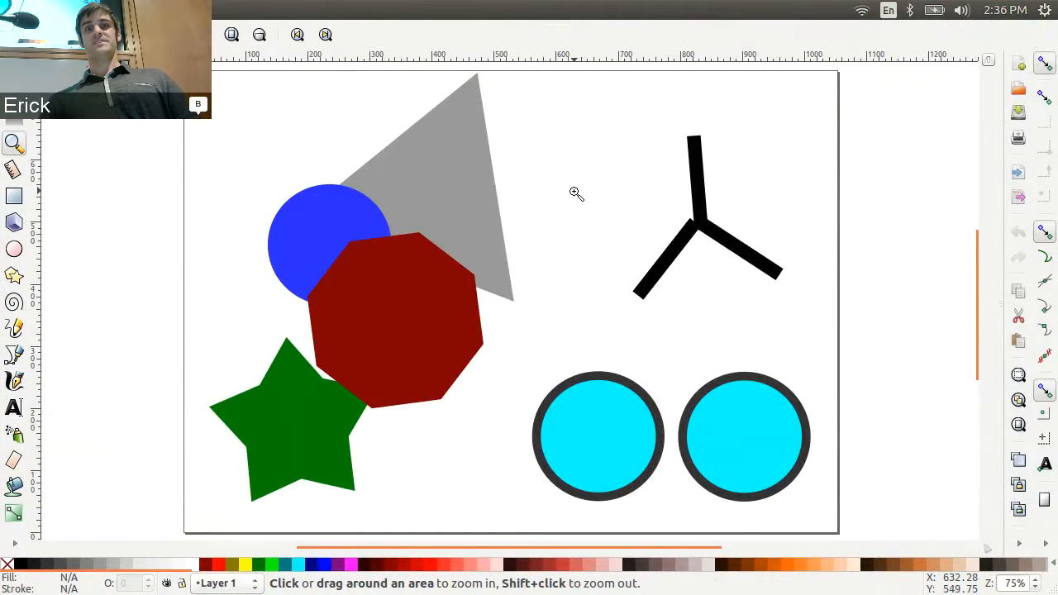
click(365, 209)
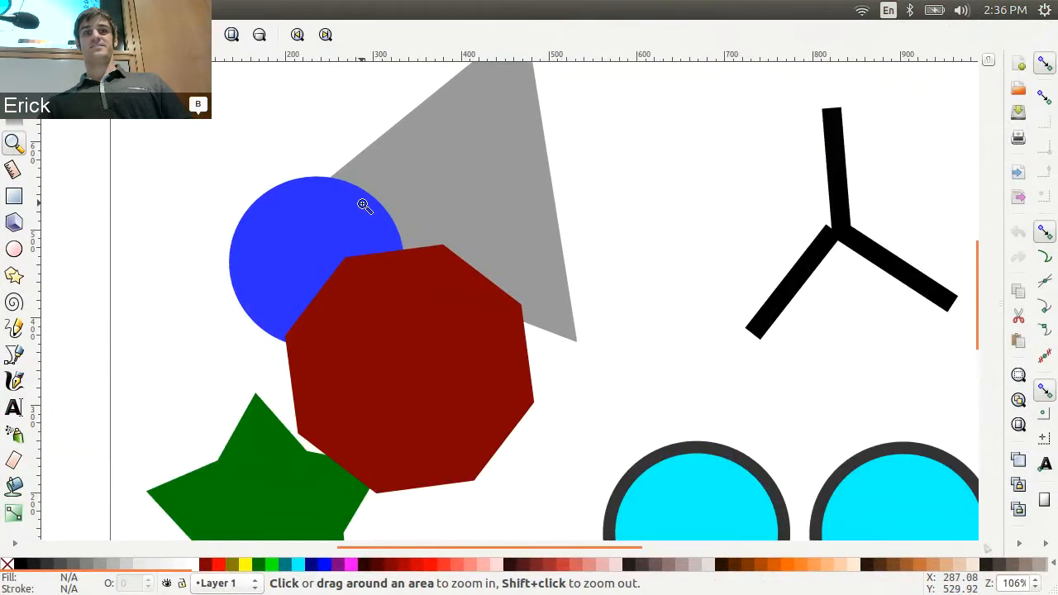
click(365, 208)
click(364, 207)
click(364, 207)
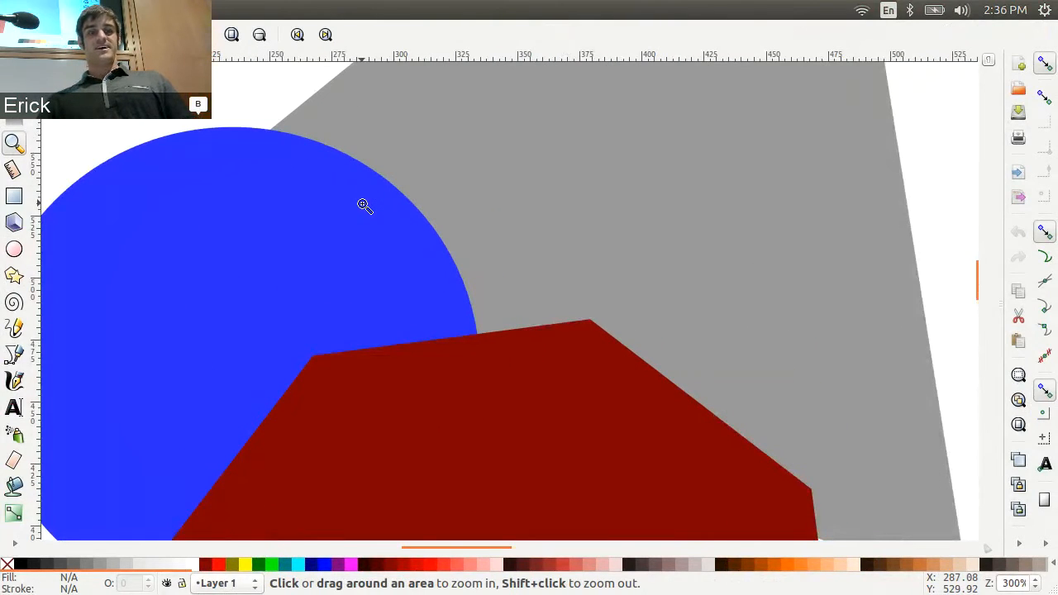
click(364, 206)
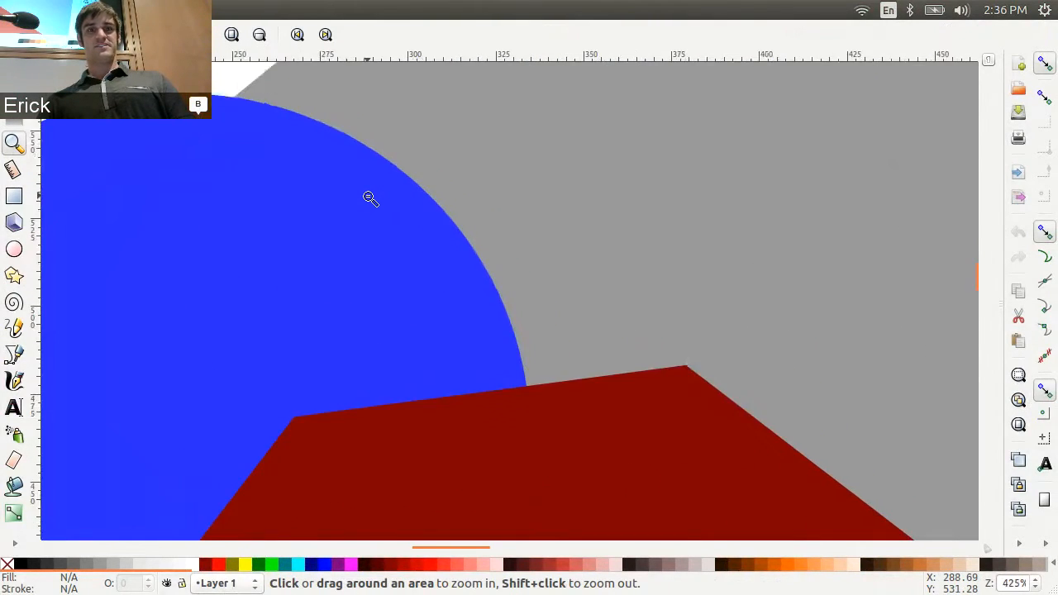
shift+click(369, 199)
shift+click(370, 199)
shift+click(369, 199)
click(368, 197)
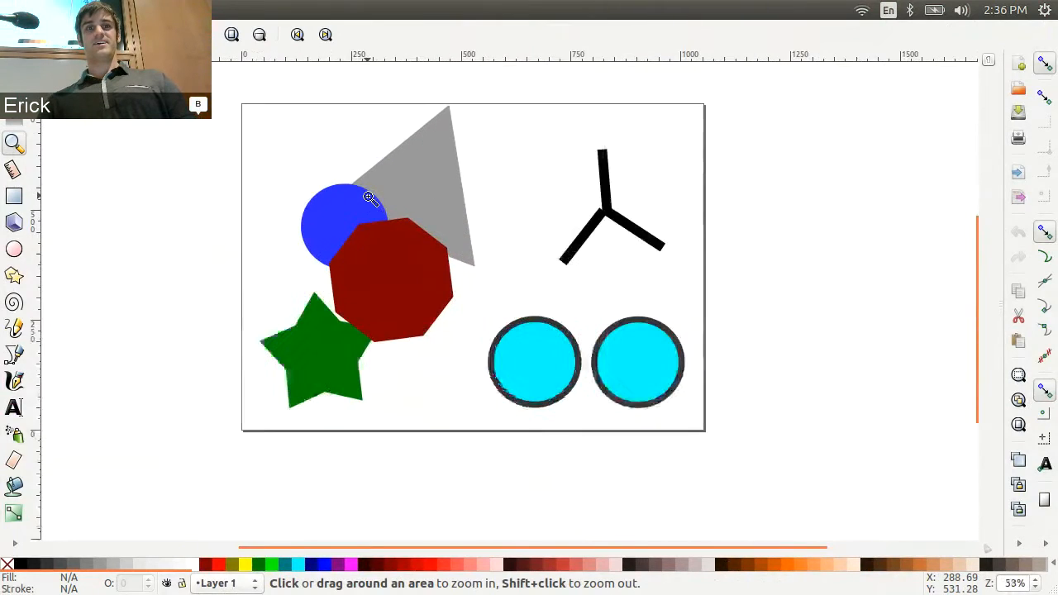
click(369, 198)
Step: Zoom into framed areas around the blue circle and fit the whole page in the window again
drag(242, 116, 669, 387)
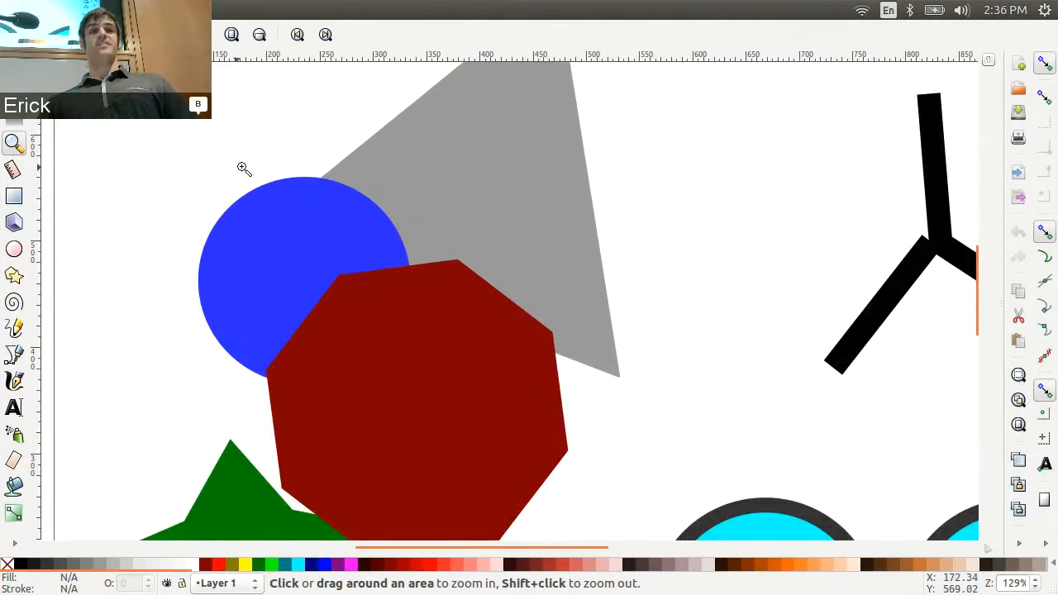
drag(251, 138, 508, 344)
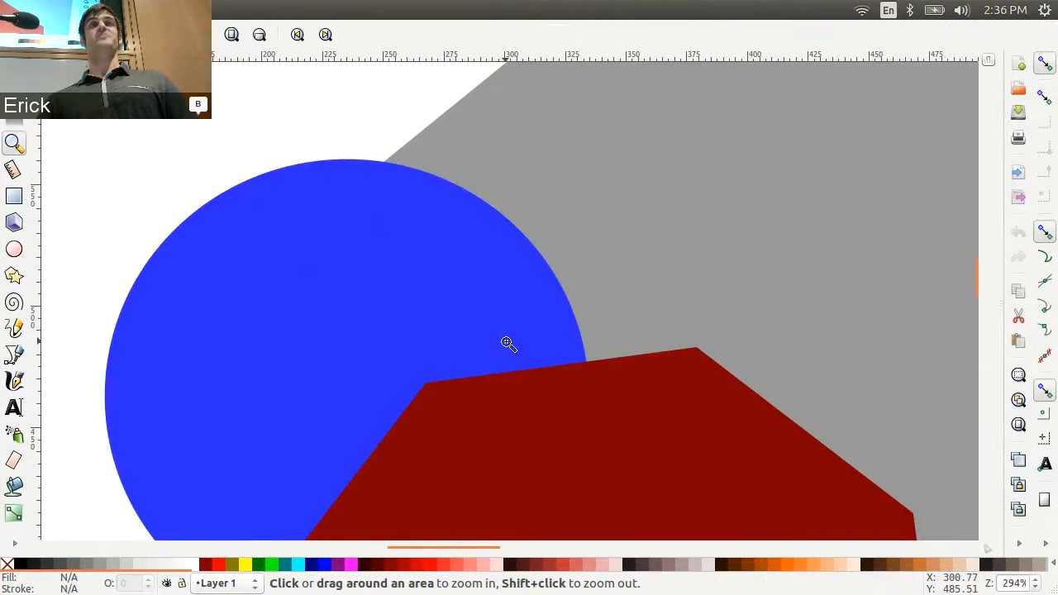
key(5)
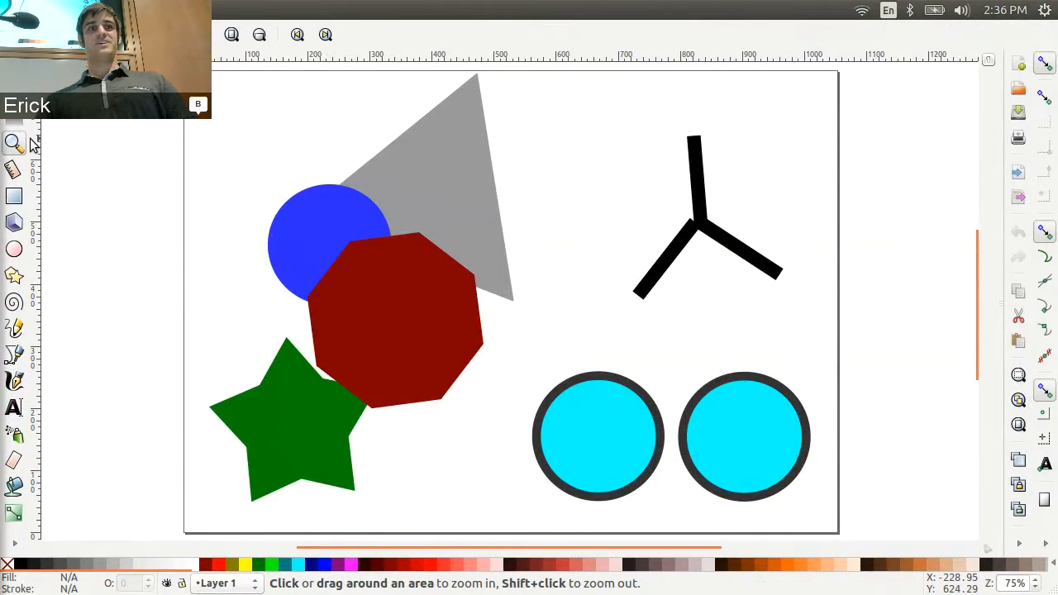
Step: Switch to the Selector tool, zoom in and out around the shapes without the Zoom tool, and fit the page in the window
click(14, 65)
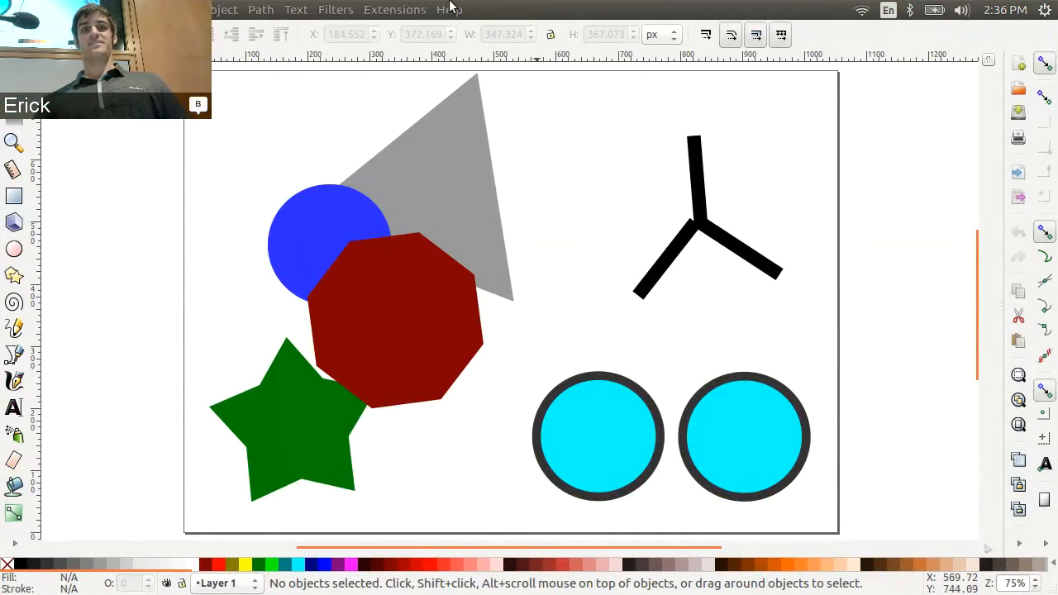
scroll(569, 222, up, 2)
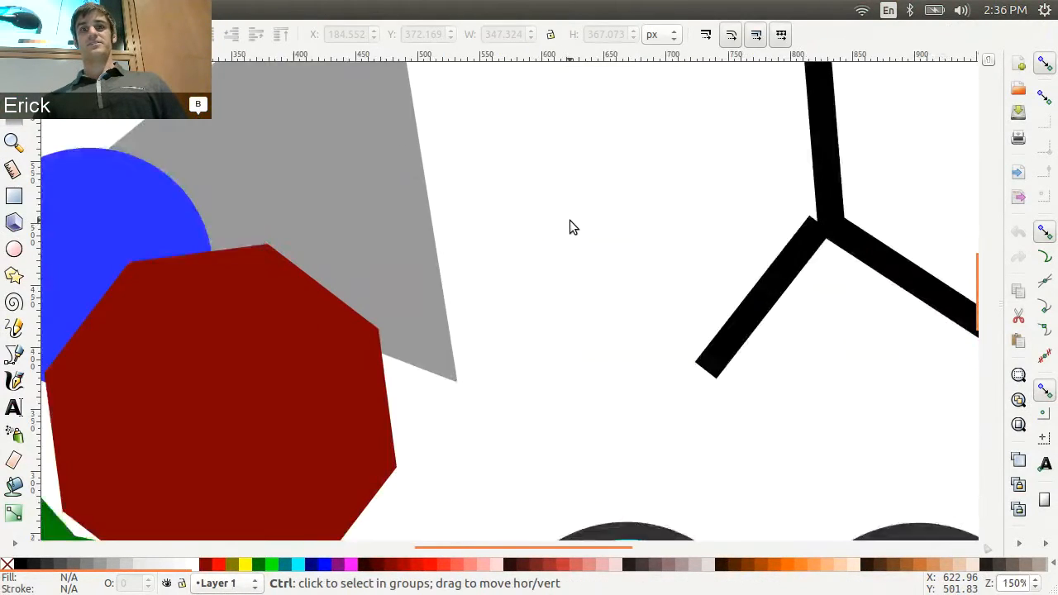
scroll(568, 221, down, 1)
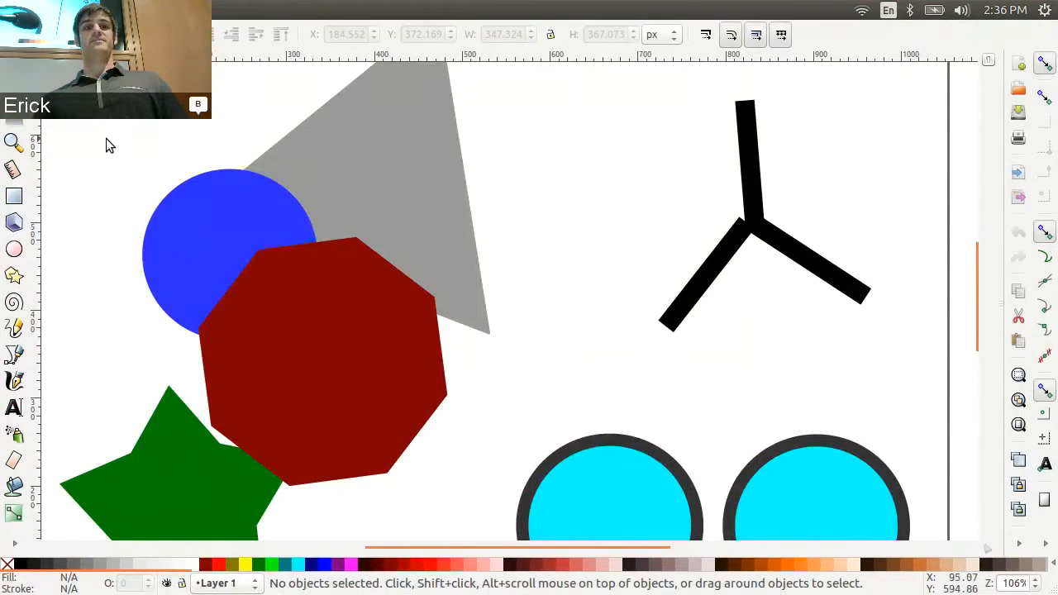
scroll(101, 149, up, 2)
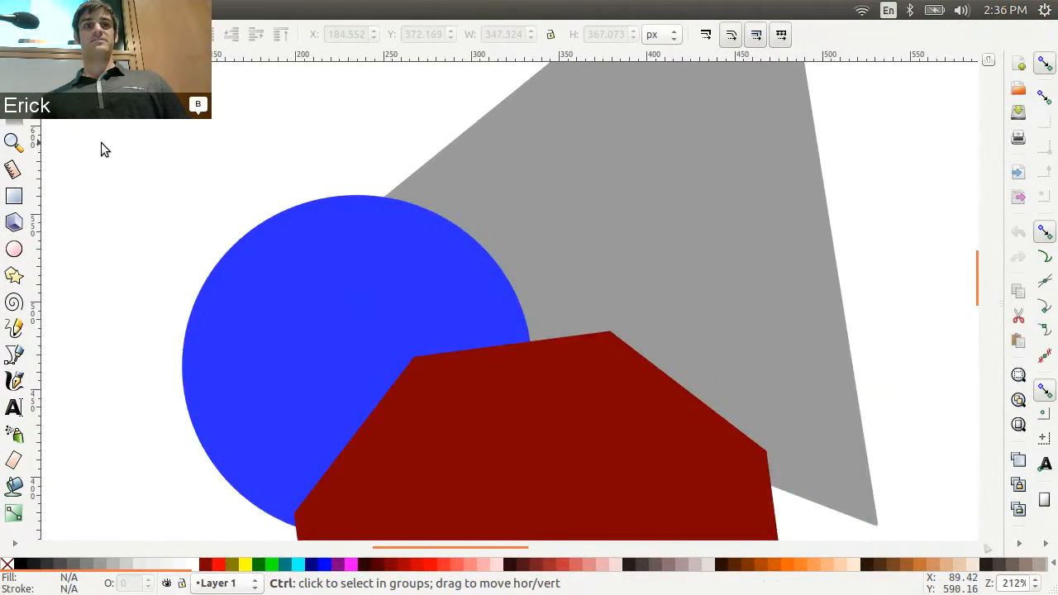
scroll(101, 148, up, 1)
scroll(101, 149, down, 2)
scroll(100, 149, up, 1)
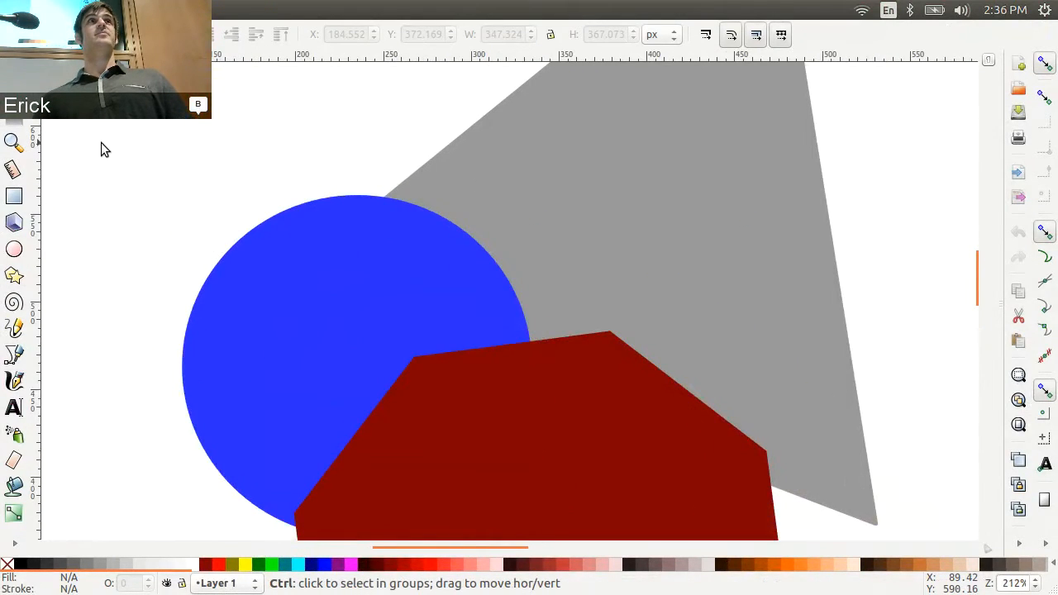
scroll(101, 149, down, 2)
scroll(100, 148, down, 1)
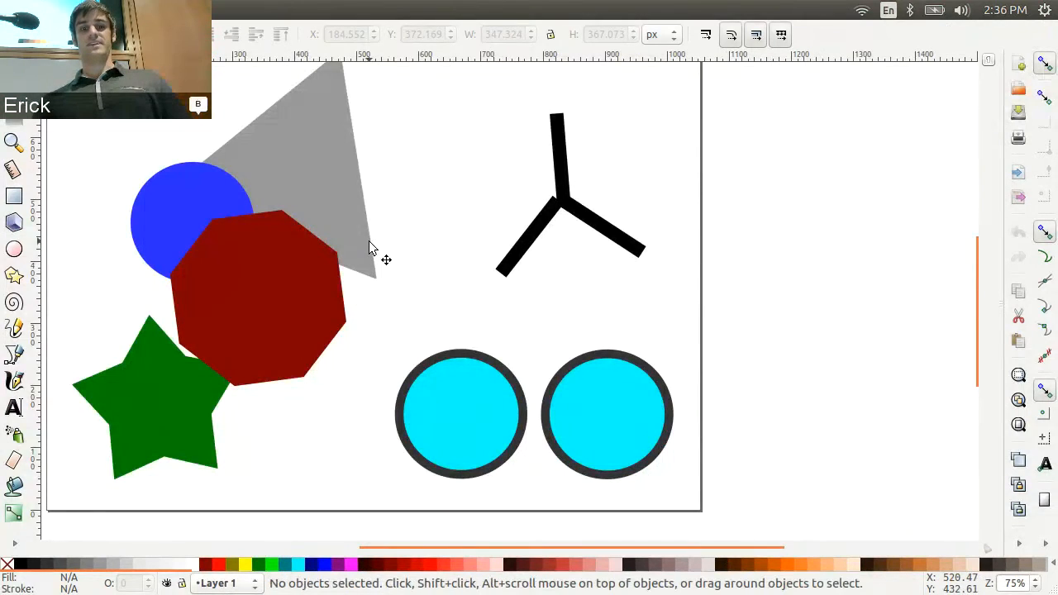
key(5)
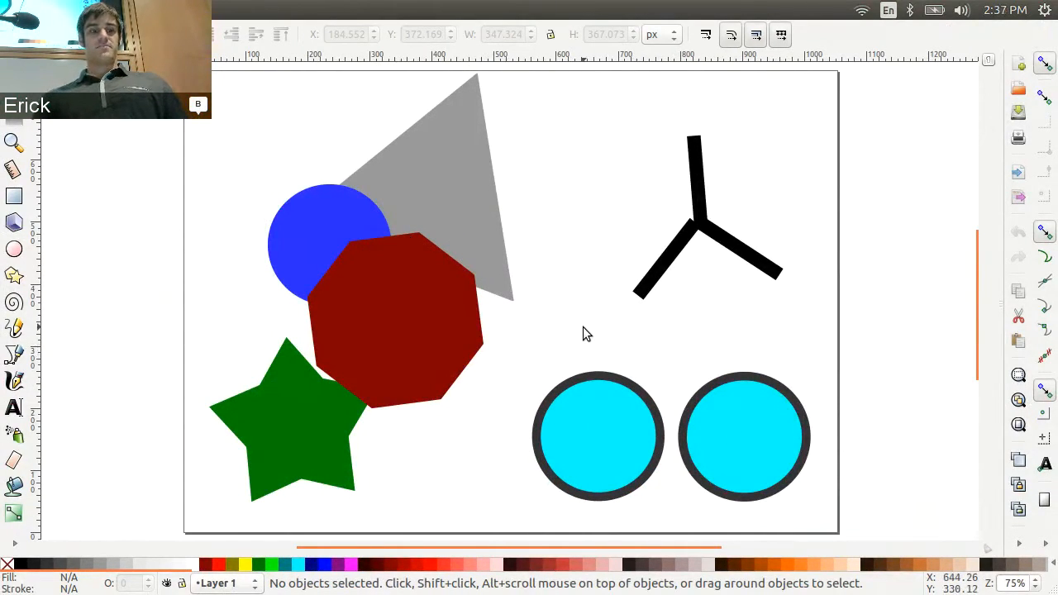
Step: Magnify the middle of the drawing, pan the canvas in all directions around the red octagon, and fit the page in the window
key(ctrl)
scroll(580, 333, up, 3)
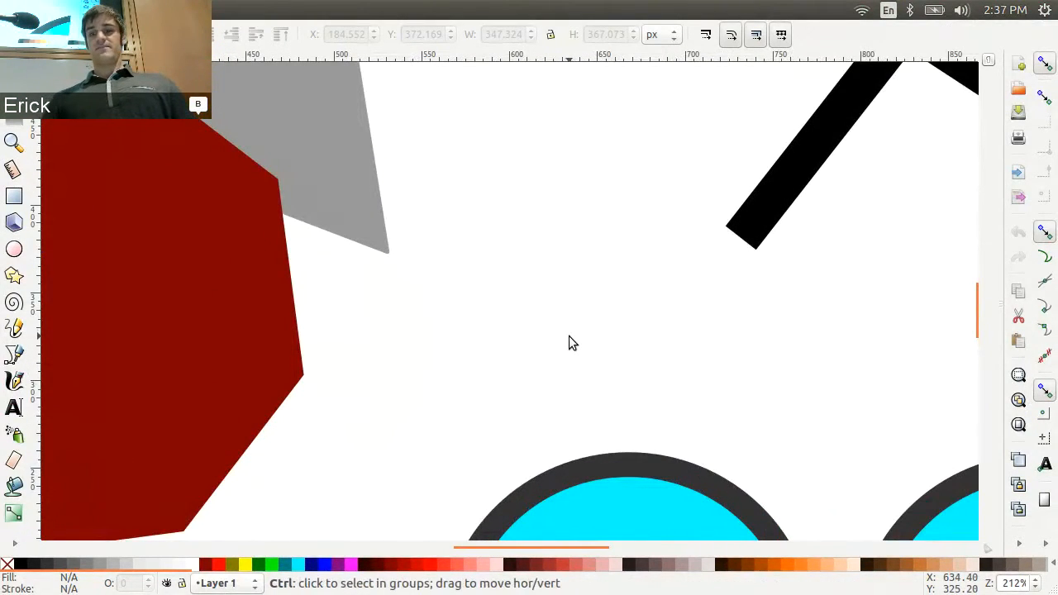
key(ctrl+Left)
key(ctrl+Left)
key(ctrl+Left)
key(ctrl+Left)
key(ctrl+Left)
key(ctrl+Left)
key(ctrl+Left)
key(ctrl+Left)
key(ctrl+Left)
key(ctrl+Left)
key(ctrl+Left)
key(ctrl+Left)
key(ctrl+Left)
key(ctrl+Left)
key(ctrl+Left)
key(ctrl+Left)
key(ctrl+Left)
key(ctrl+Left)
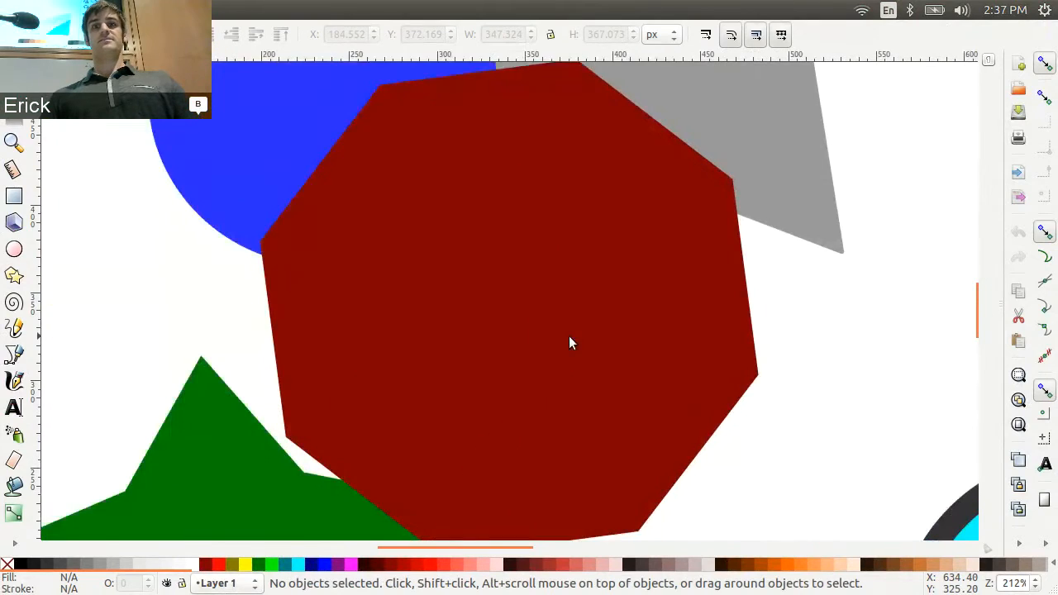
key(ctrl+Up)
key(ctrl+Up)
key(ctrl+Up)
key(ctrl+Up)
key(ctrl+Up)
key(ctrl+Up)
key(ctrl+Up)
key(ctrl+Up)
key(ctrl+Up)
key(ctrl+Up)
key(ctrl+Right)
key(ctrl+Right)
key(ctrl+Right)
key(ctrl+Right)
key(ctrl+Right)
key(ctrl+Right)
key(ctrl+Right)
key(ctrl+Right)
key(ctrl+Right)
key(ctrl+Right)
key(ctrl+Right)
key(ctrl+Right)
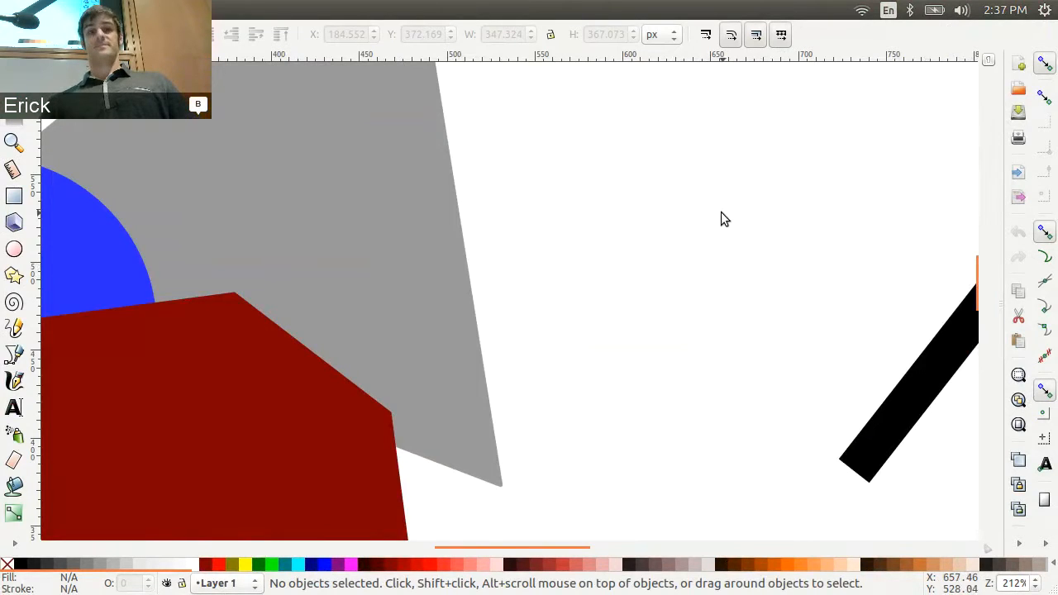
key(ctrl)
key(ctrl+Down)
key(ctrl+Down)
key(ctrl+Down)
key(ctrl+Left)
key(ctrl+Left)
key(ctrl+Left)
key(ctrl+Left)
key(ctrl+Left)
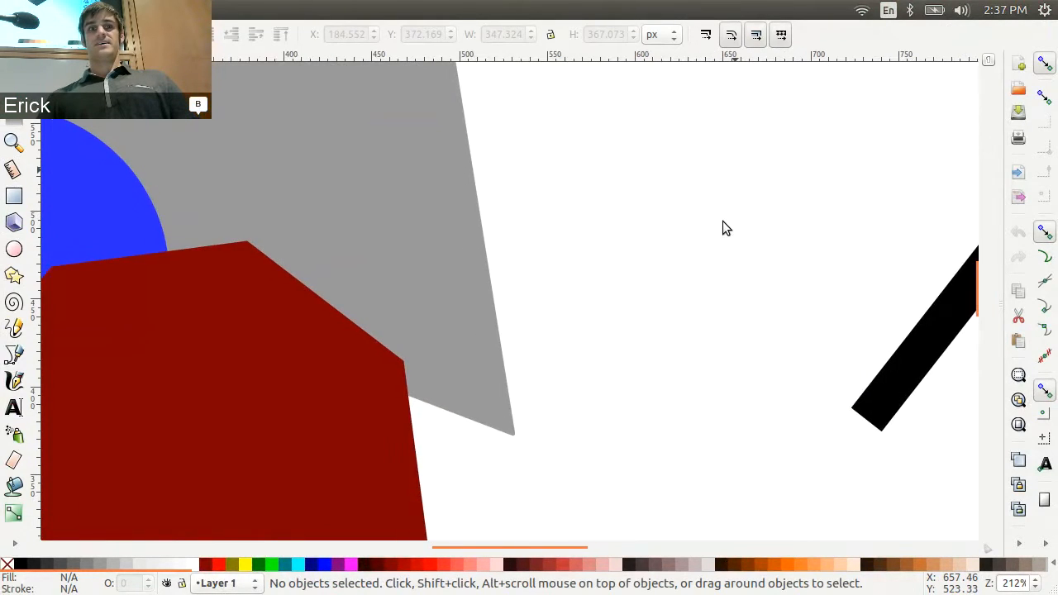
key(ctrl+Down)
scroll(722, 228, down, 10)
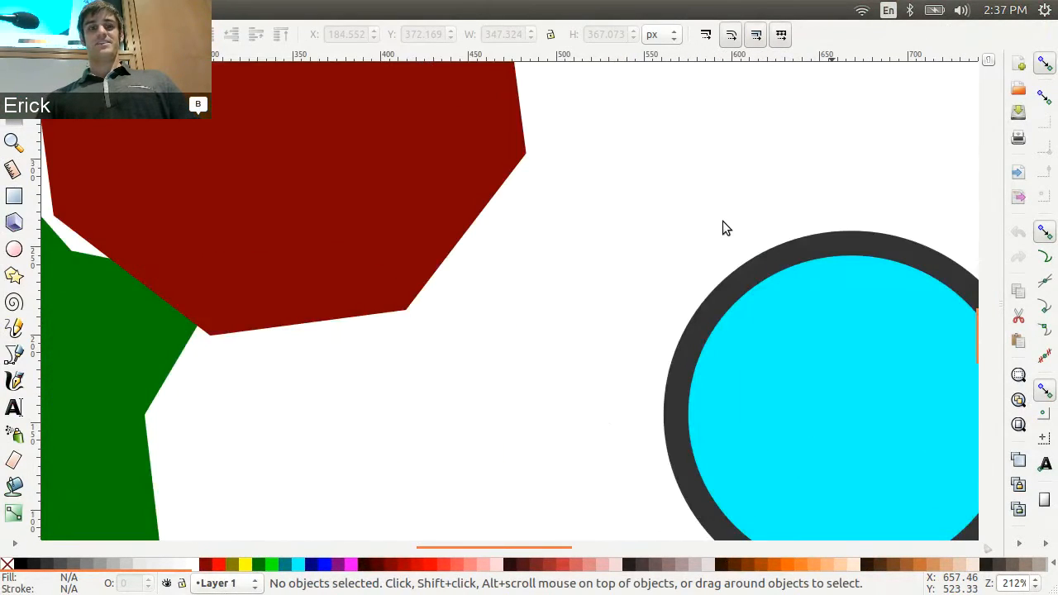
key(5)
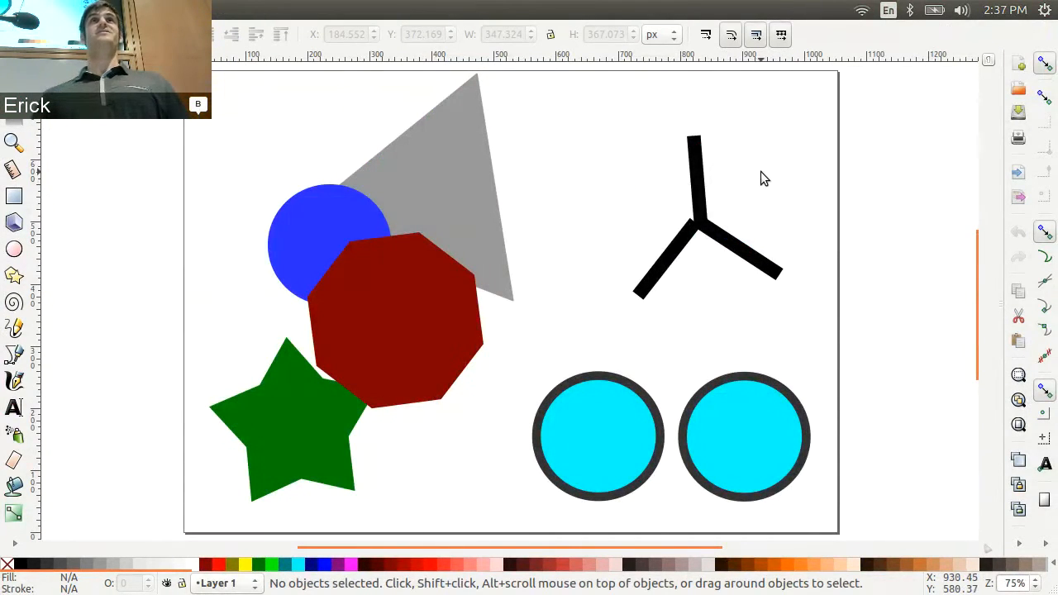
Step: Zoom in on the three black bars and zoom back out to the whole page
key(ctrl)
scroll(720, 202, up, 2)
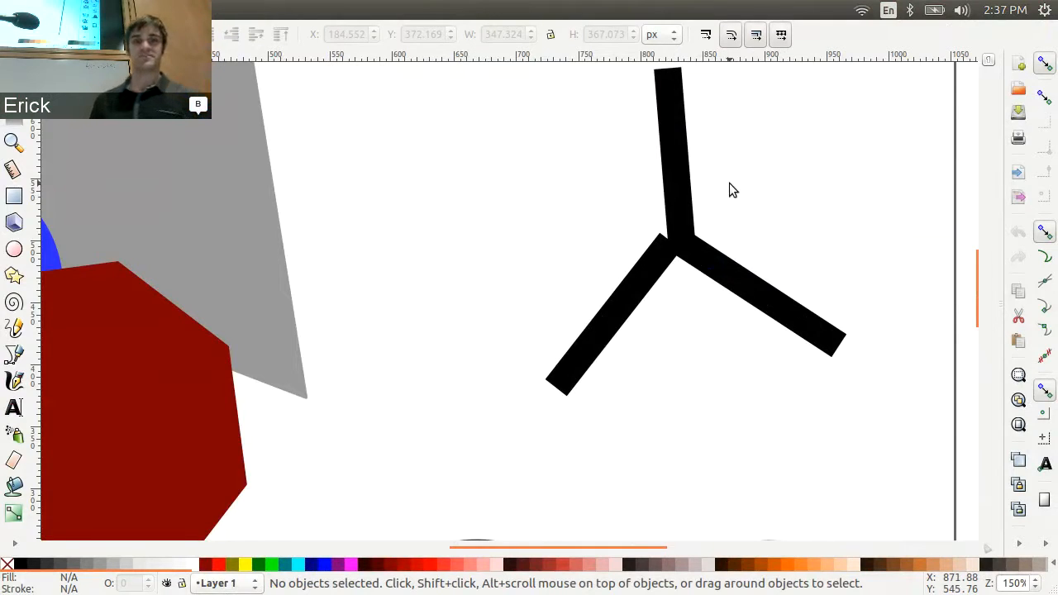
scroll(729, 183, down, 2)
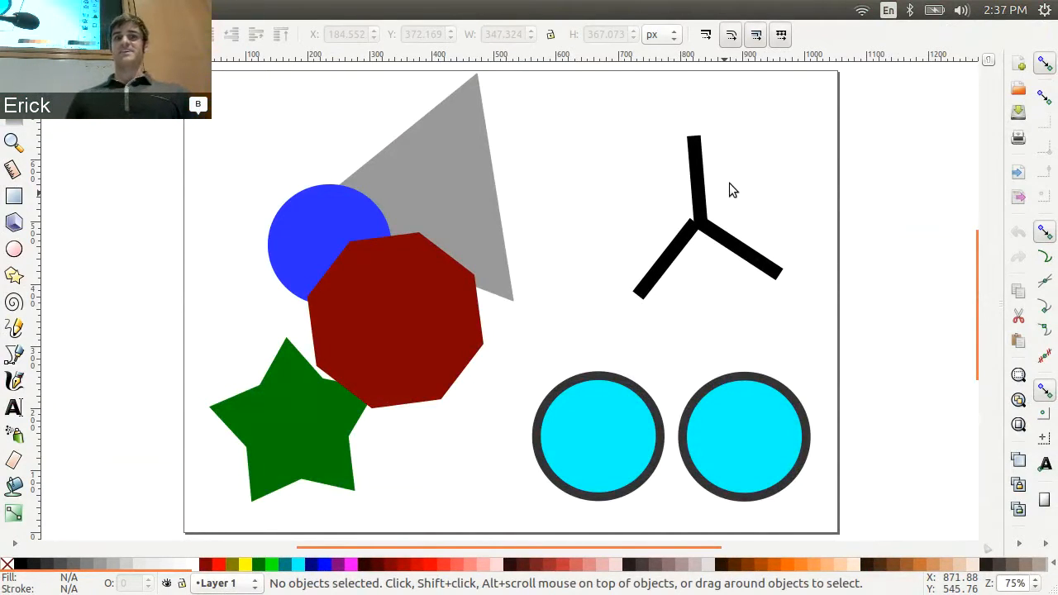
Step: Select the grey triangle, blue circle, red octagon and two black bars one after another, and select the grey triangle again
click(383, 165)
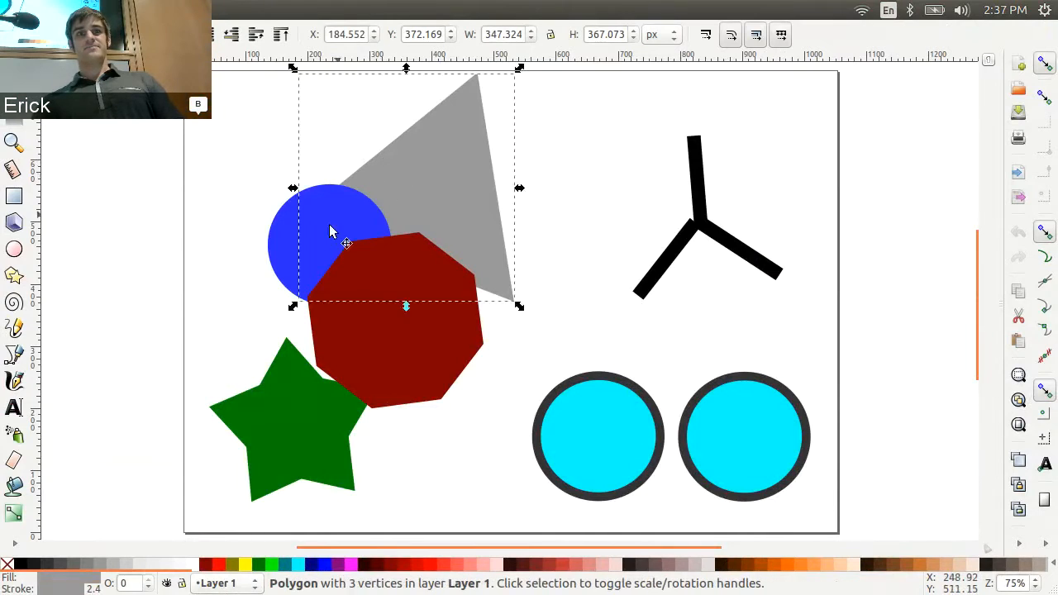
click(295, 229)
click(441, 333)
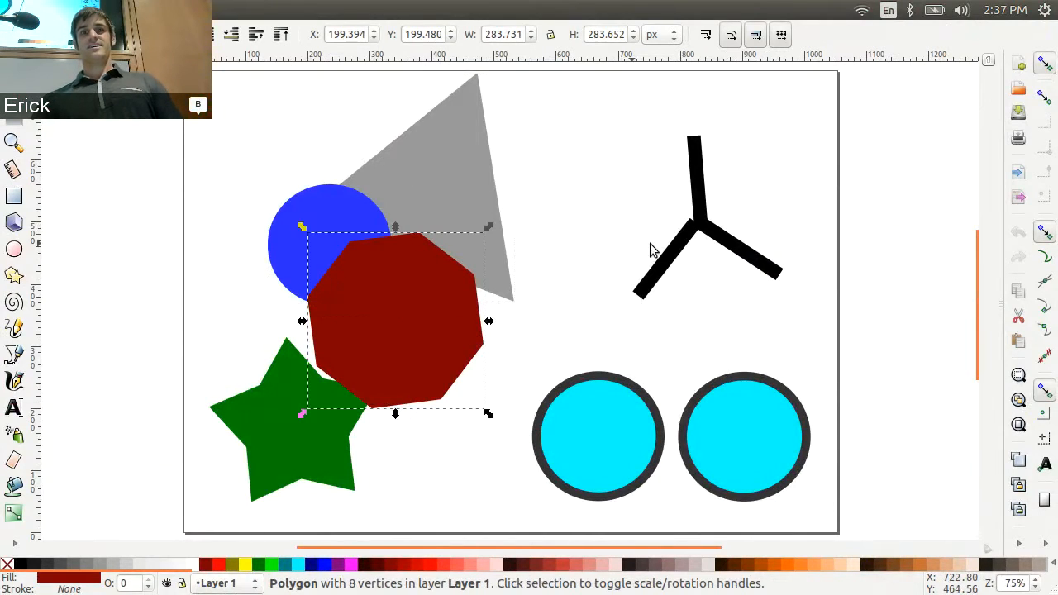
click(700, 236)
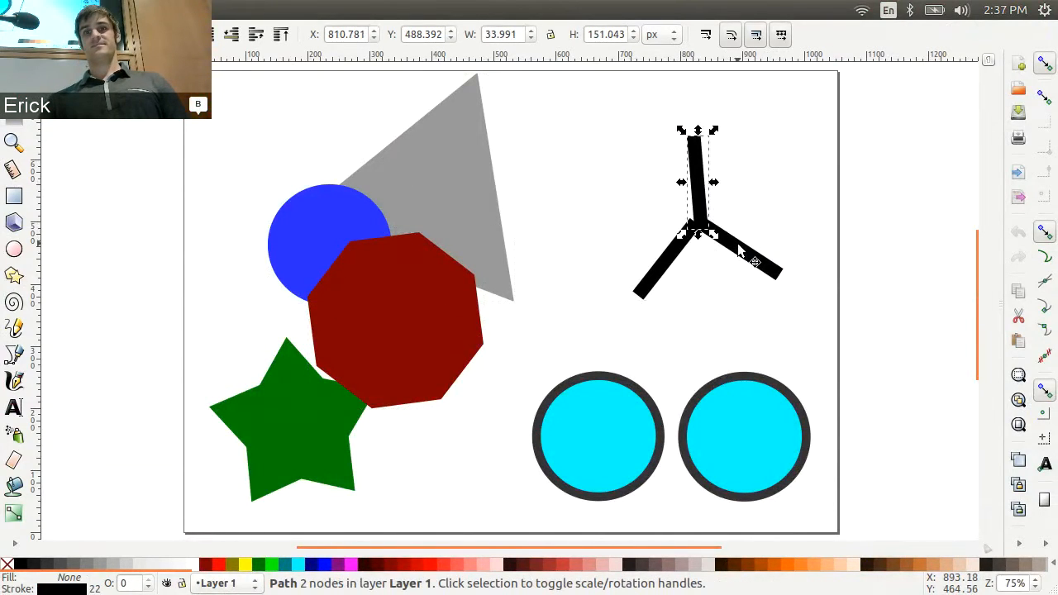
click(739, 252)
click(220, 10)
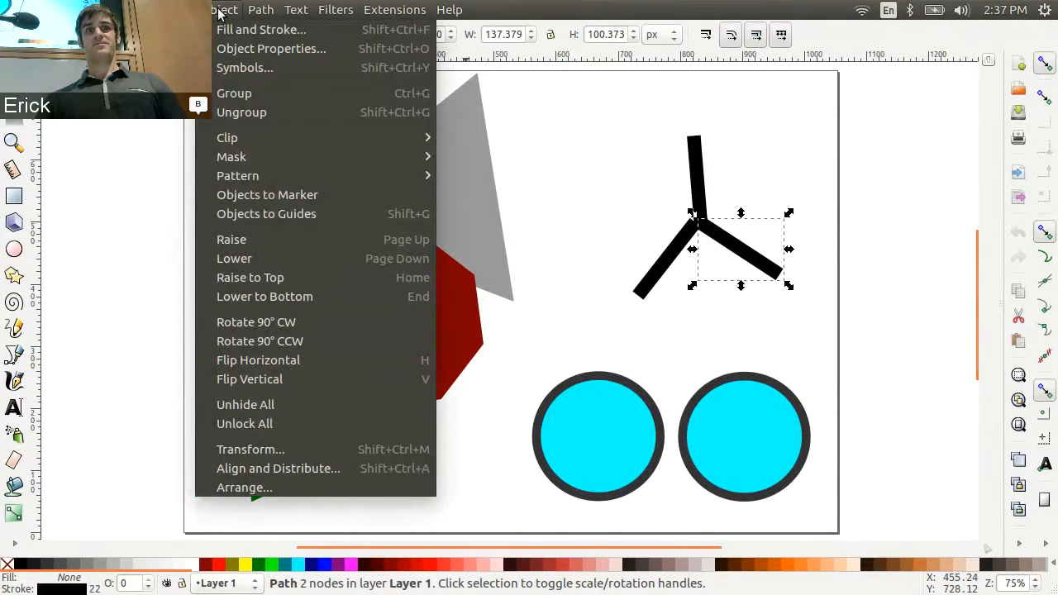
click(220, 10)
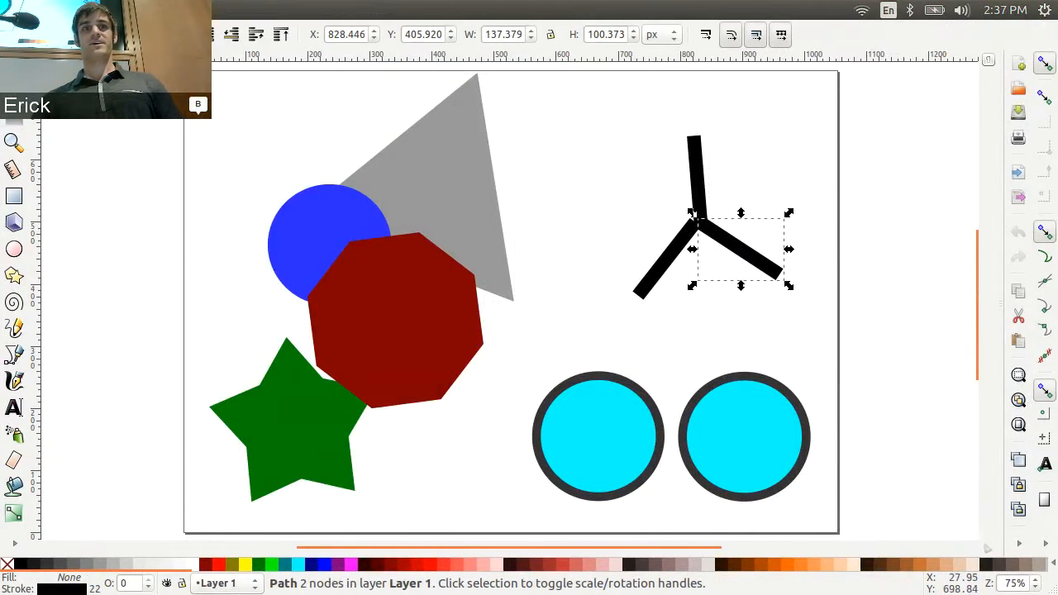
click(455, 191)
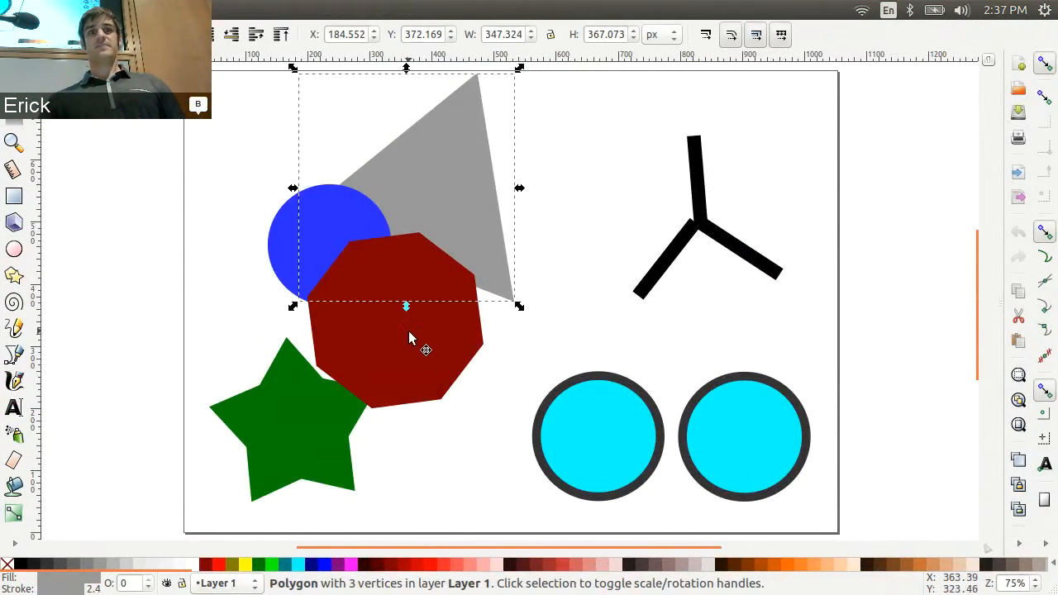
Step: Select the red octagon, add the grey triangle, lower-left black bar and left cyan circle to the selection, and remove the triangle from it
click(410, 337)
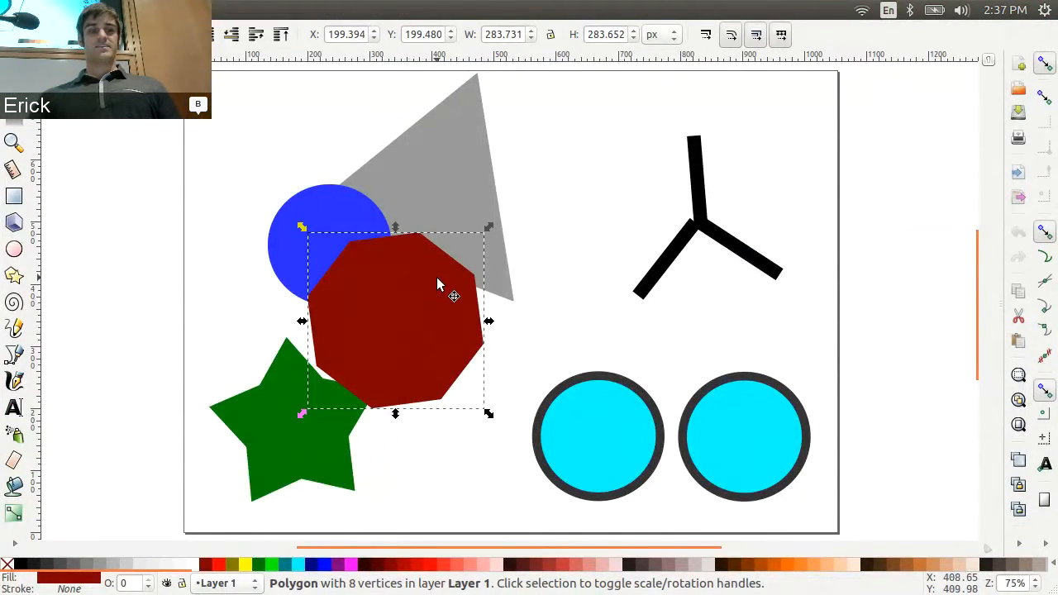
key(shift)
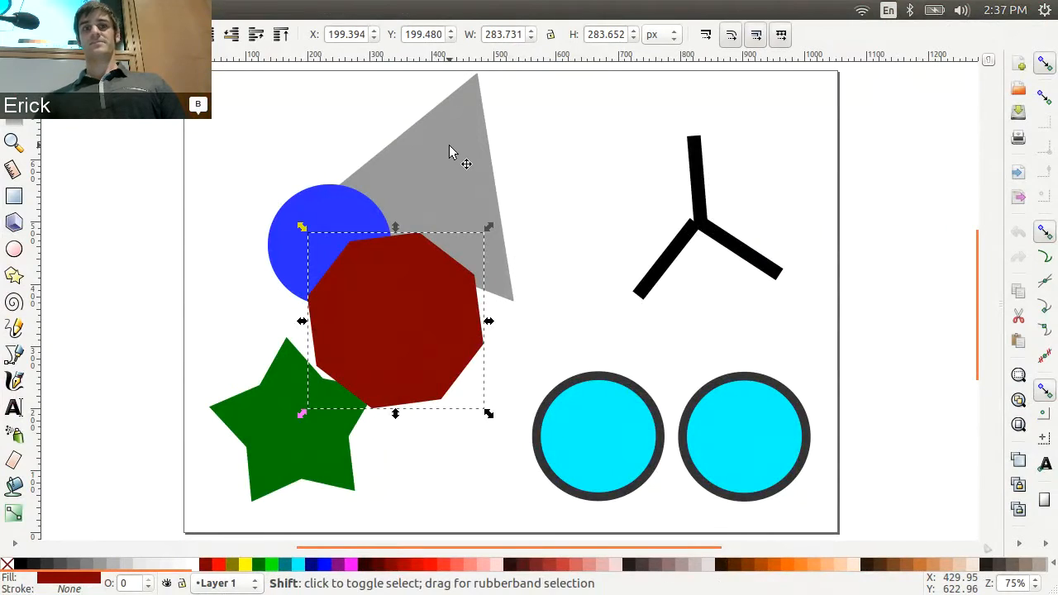
shift+click(449, 146)
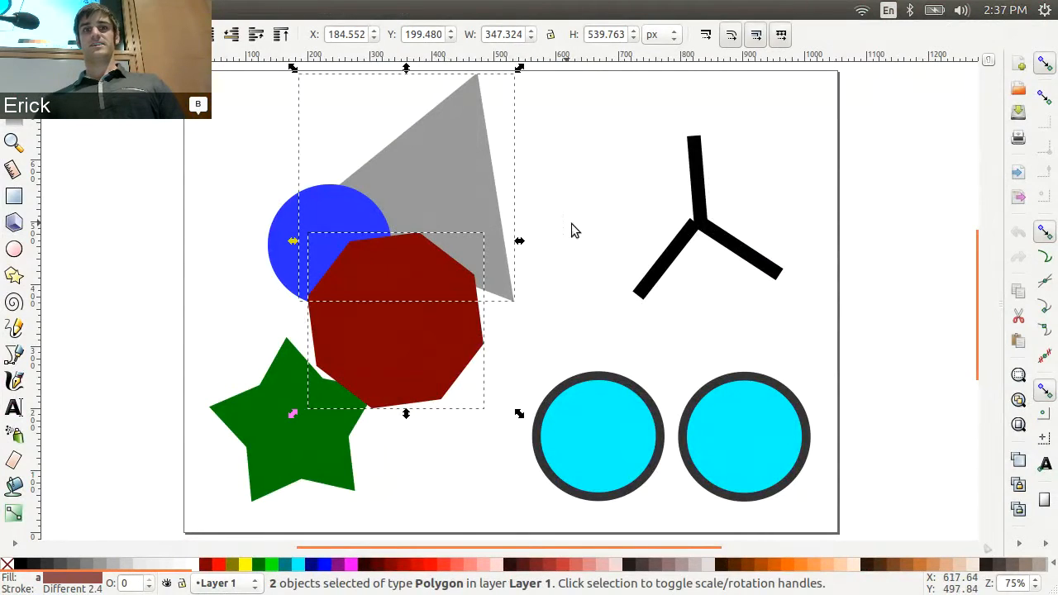
shift+click(661, 262)
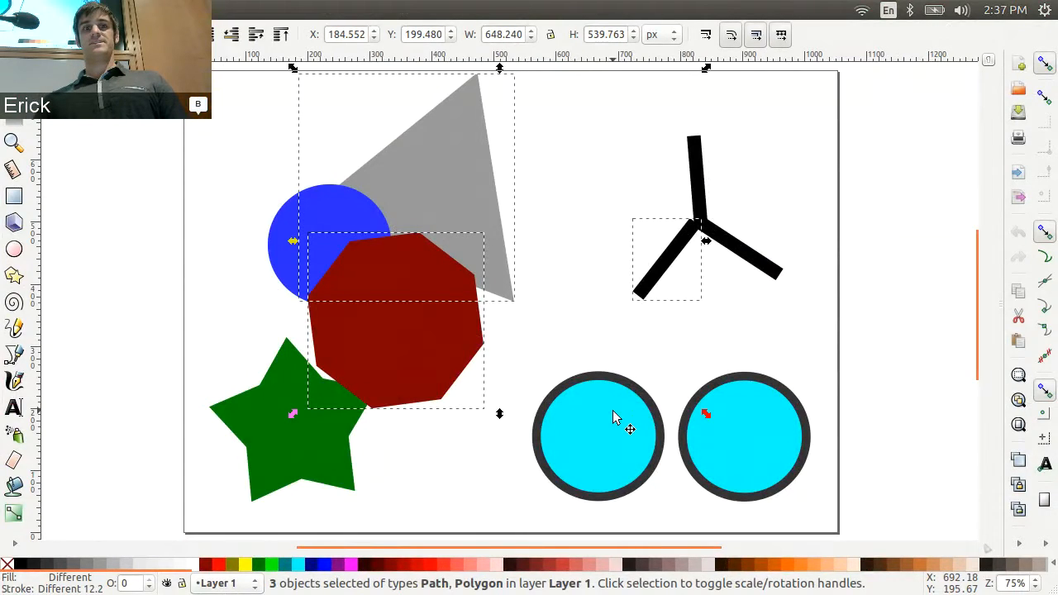
shift+click(613, 417)
shift+click(460, 161)
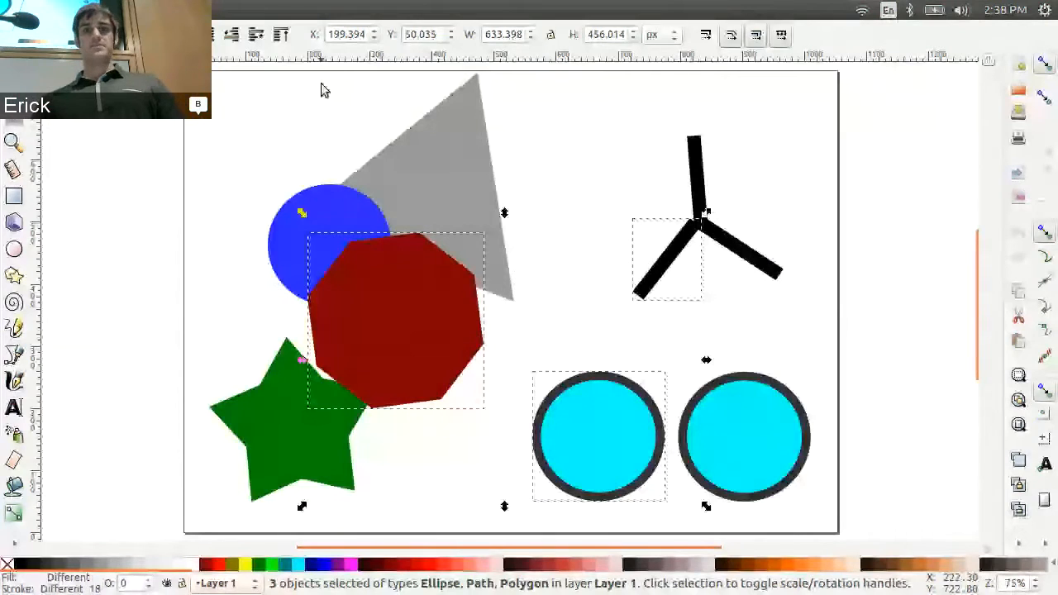
Step: Select all three black bars with a rubber band, replace that selection with the left cyan circle, and clear it
drag(577, 87, 841, 355)
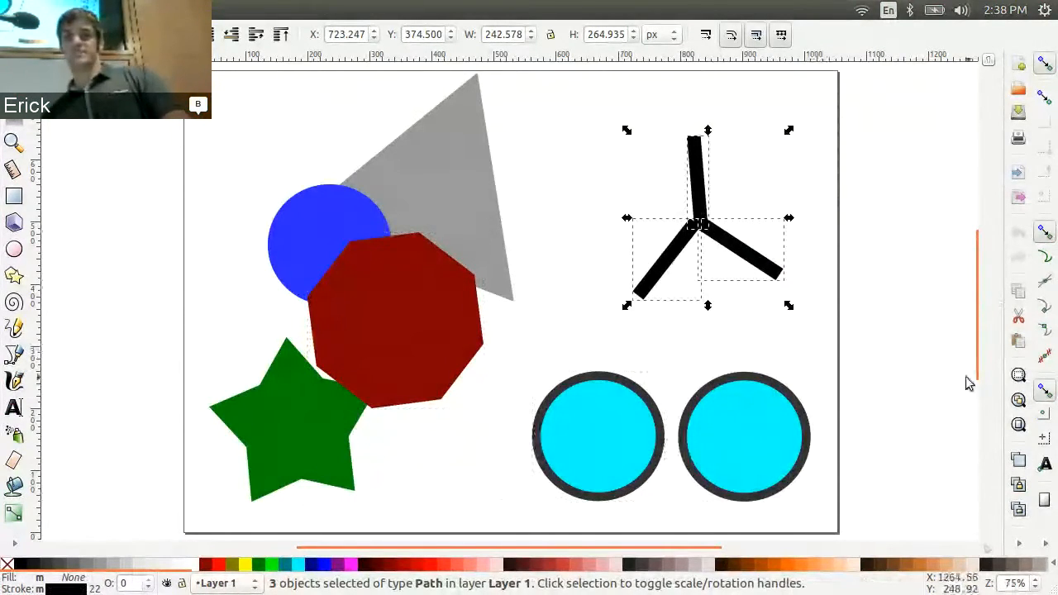
click(914, 361)
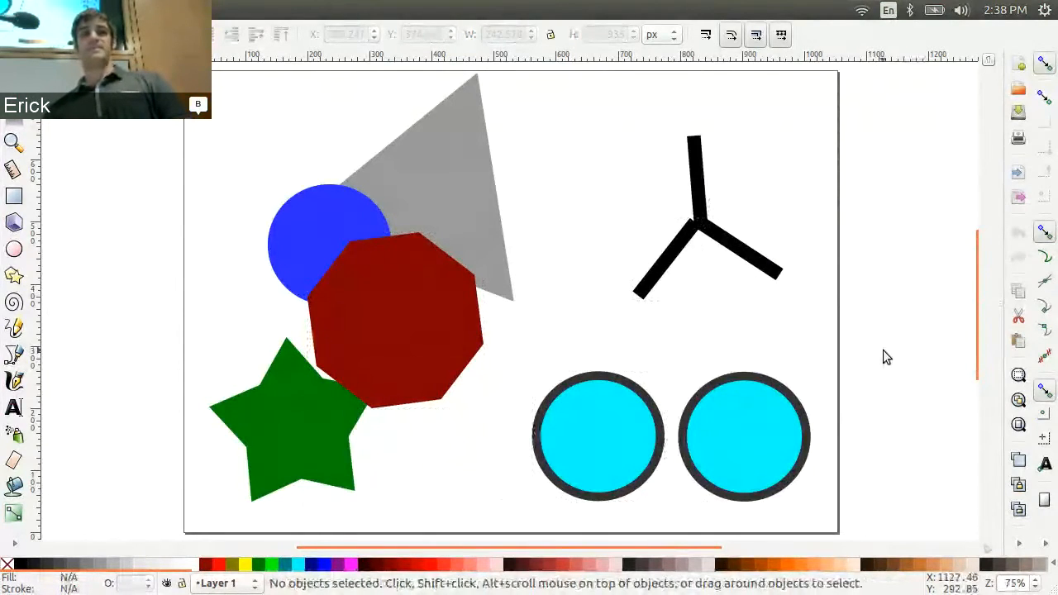
click(593, 431)
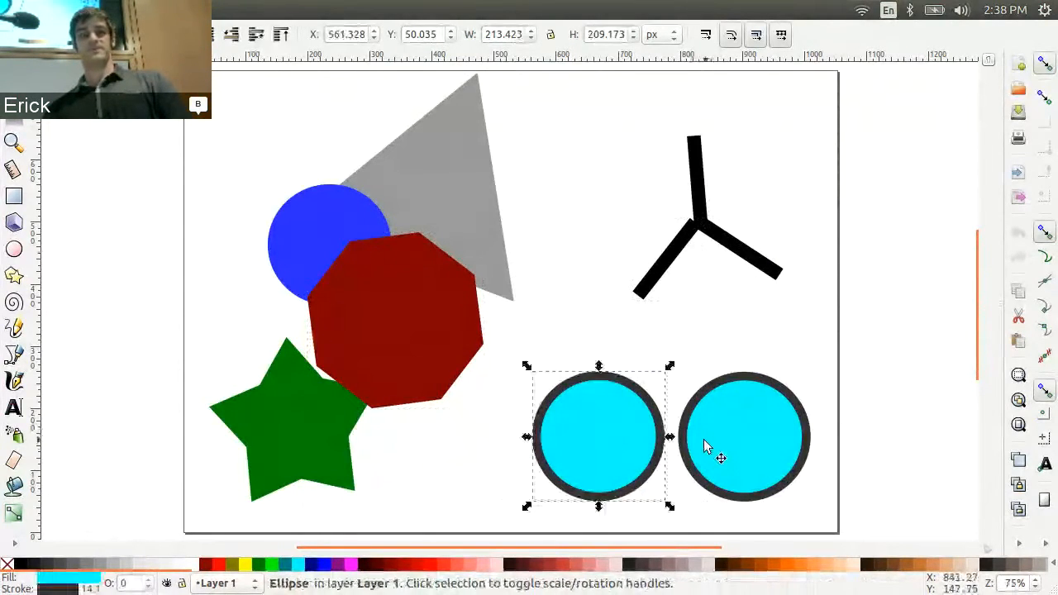
key(Escape)
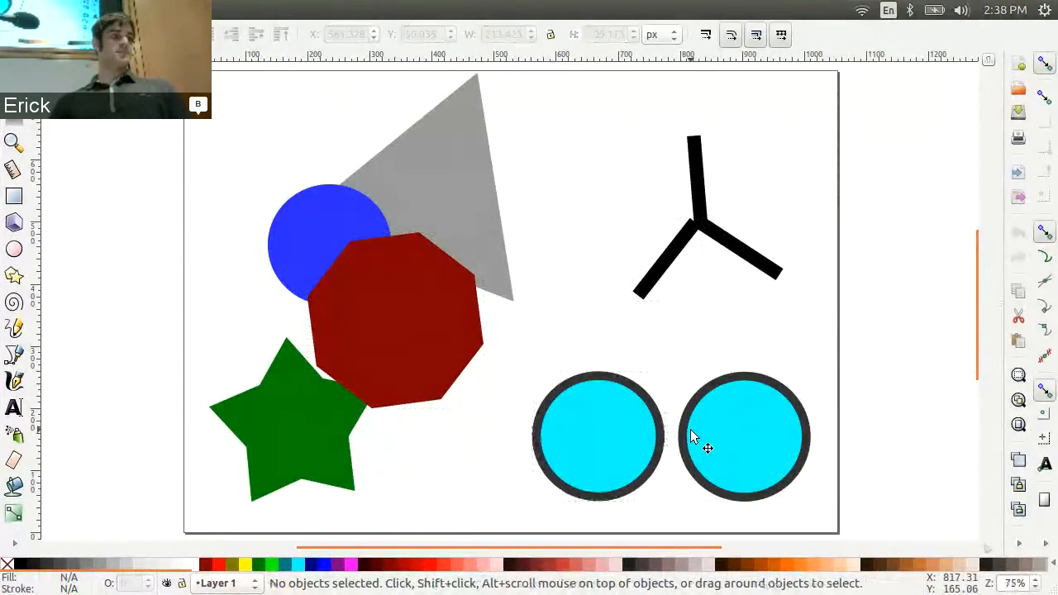
Step: Starting from the red octagon, cycle the selection forward through the objects and back again to the lower-left black bar
click(449, 333)
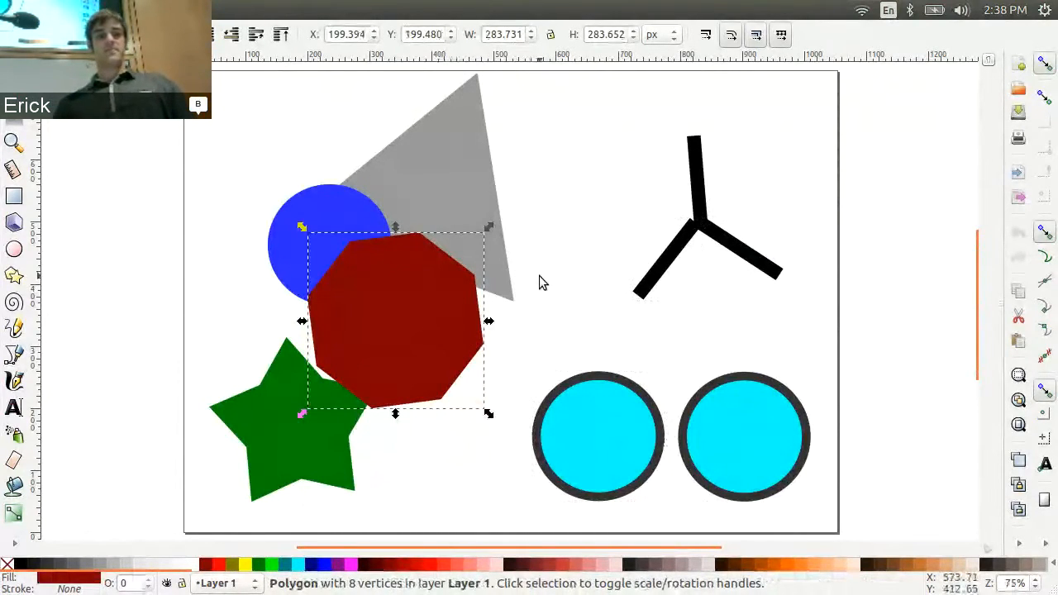
key(Tab)
key(Tab)
key(Tab)
key(Tab)
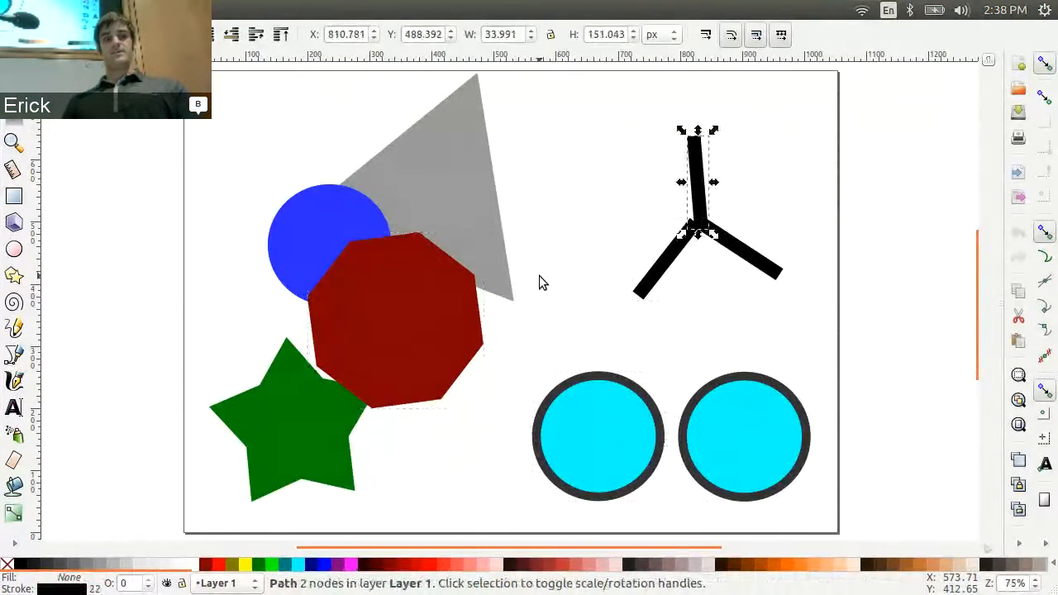
key(Tab)
key(Tab)
key(Tab)
key(Tab)
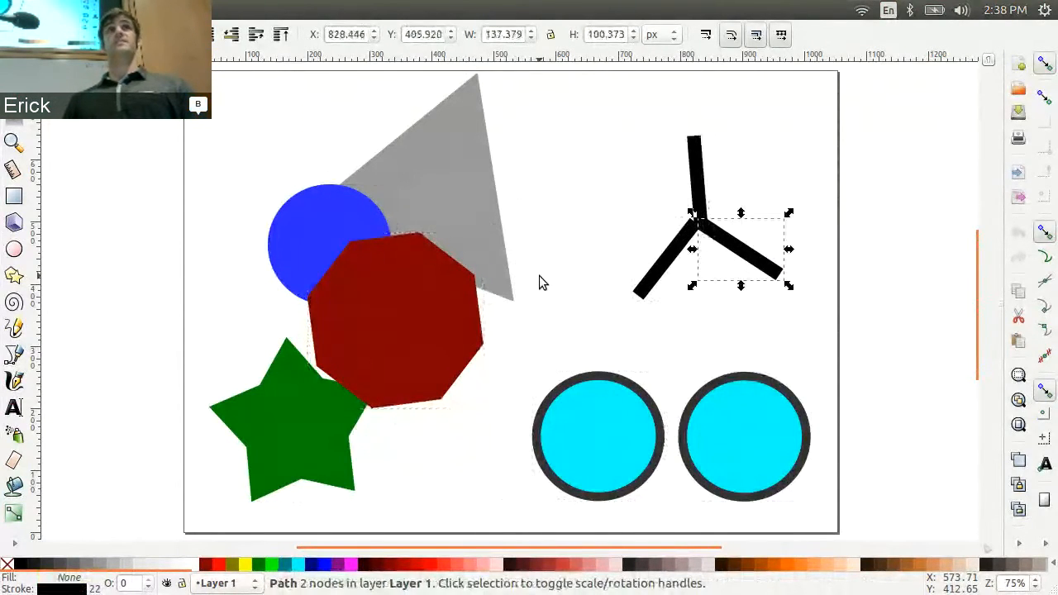
key(shift+Tab)
key(shift+Tab)
key(shift+Tab)
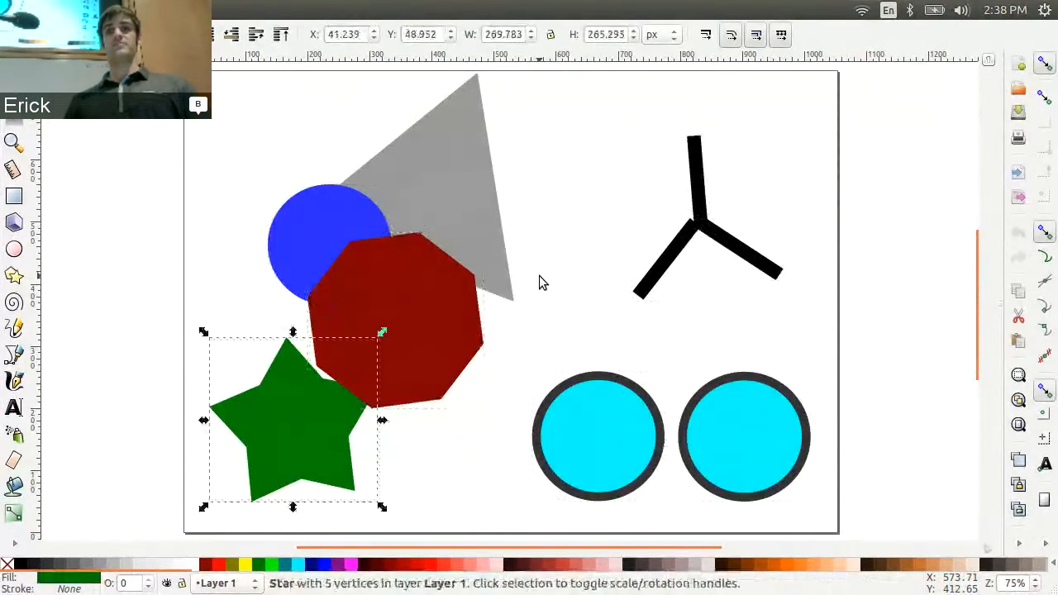
key(shift+Tab)
key(shift+Tab)
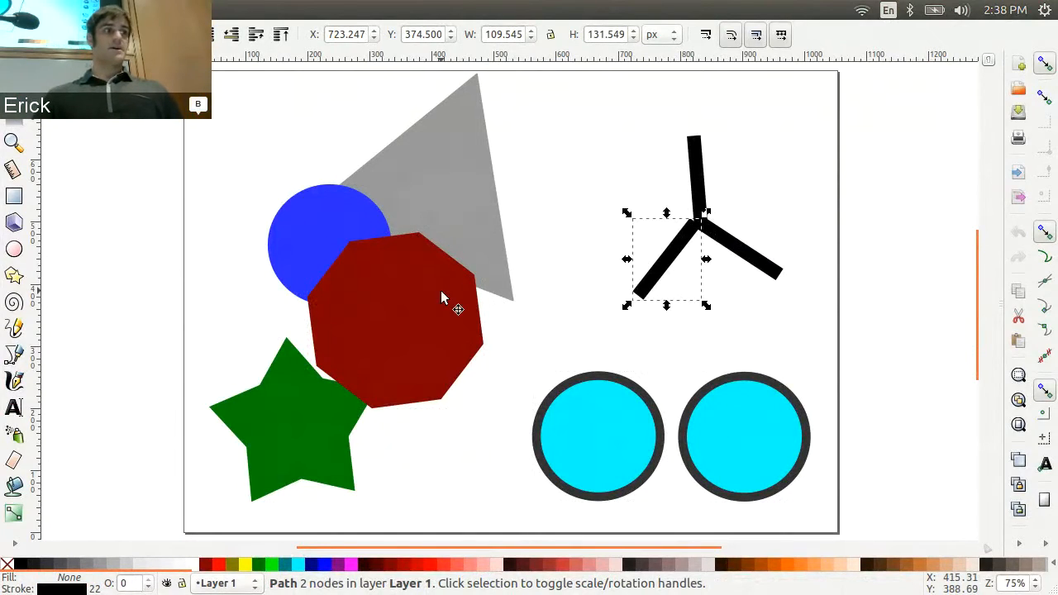
Step: Select the grey triangle, switch the selection to the red octagon, and paste three copies of the octagon elsewhere on the canvas
click(436, 188)
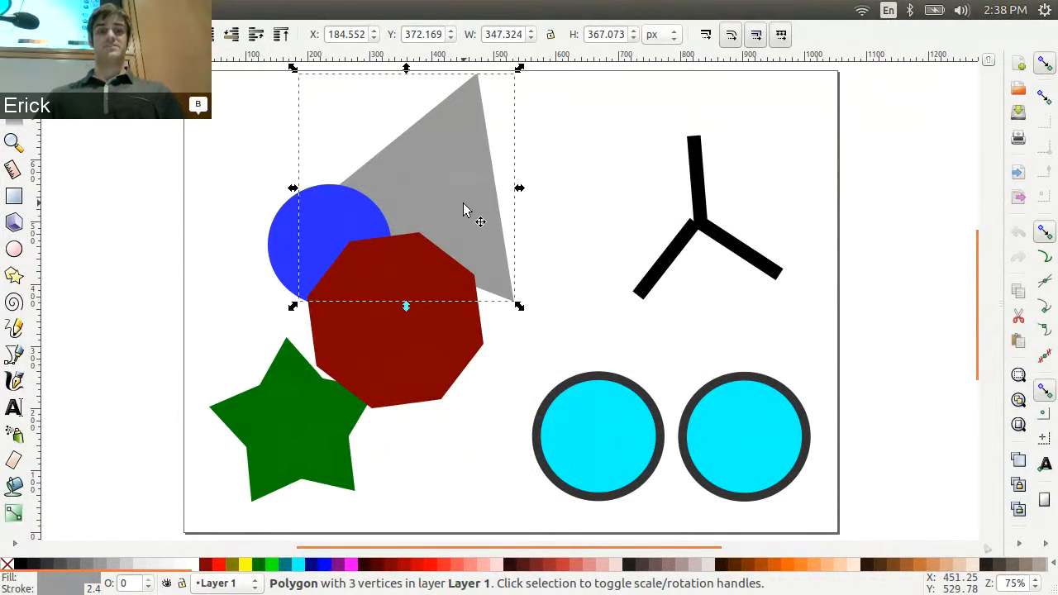
click(417, 363)
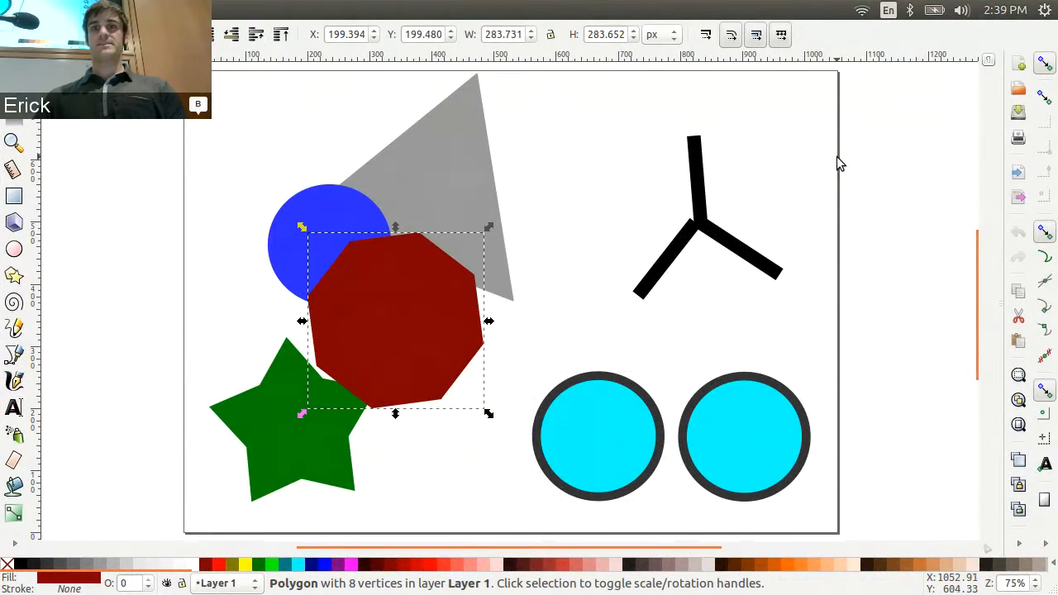
key(ctrl+v)
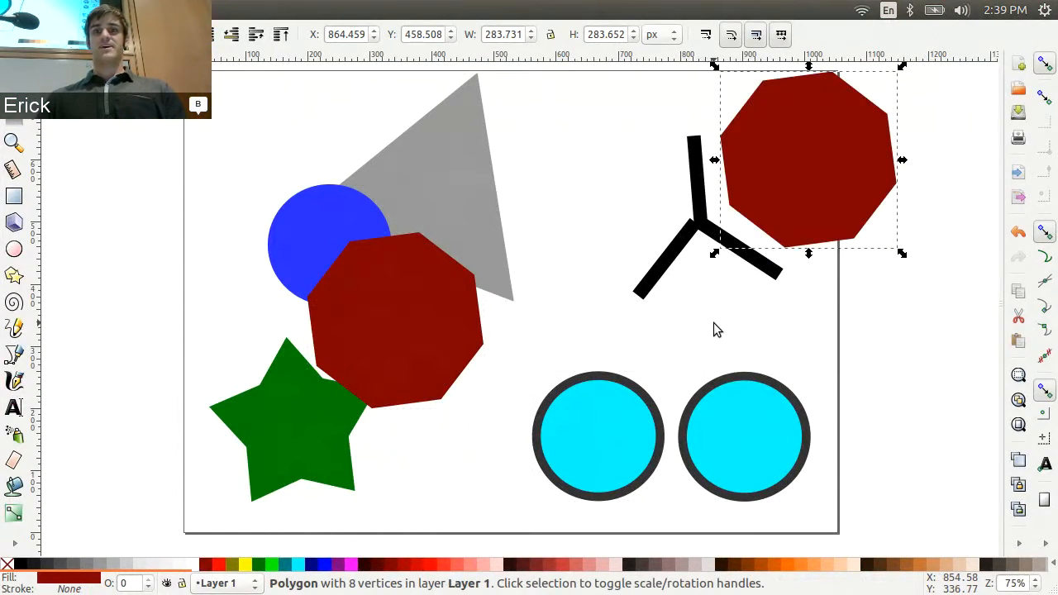
key(ctrl+v)
key(ctrl+v)
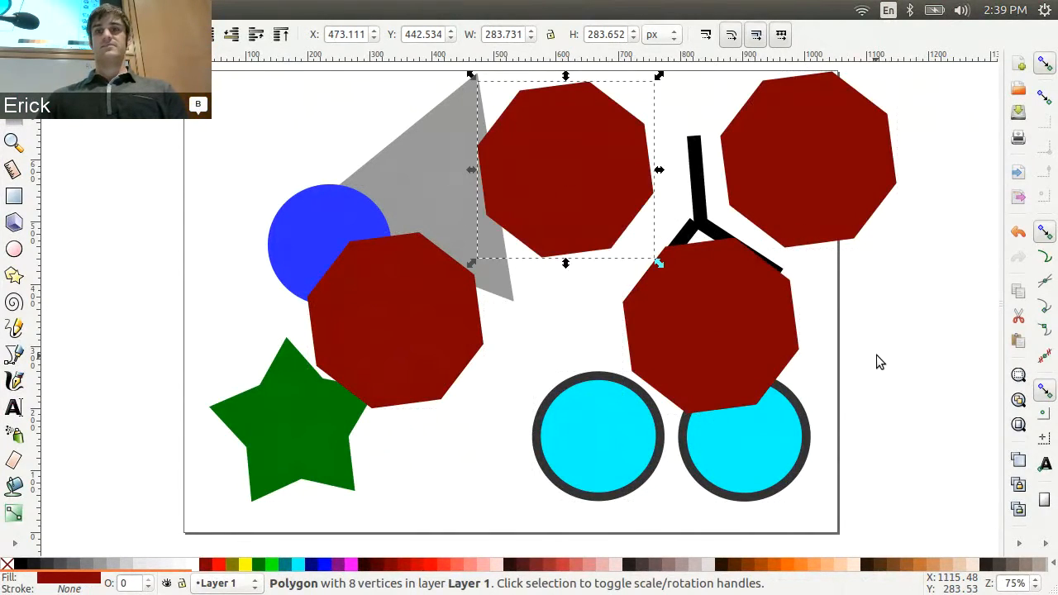
Step: Undo the three pasted octagon copies
key(ctrl+z)
key(ctrl+z)
key(ctrl+z)
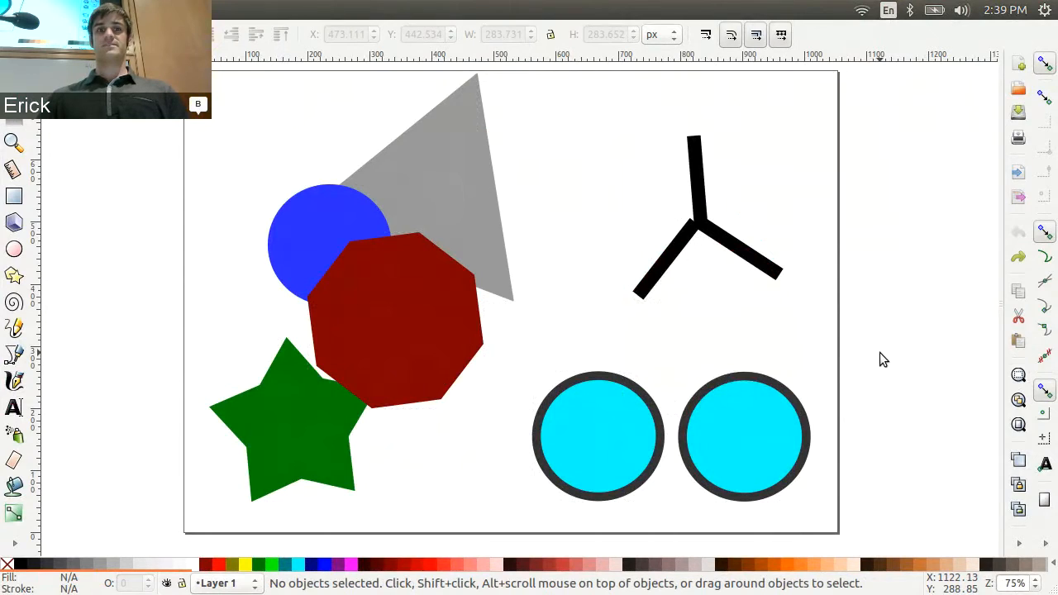
Step: Duplicate the red octagon in place and nudge the copy rightward to X 481.394, beside the original
click(404, 312)
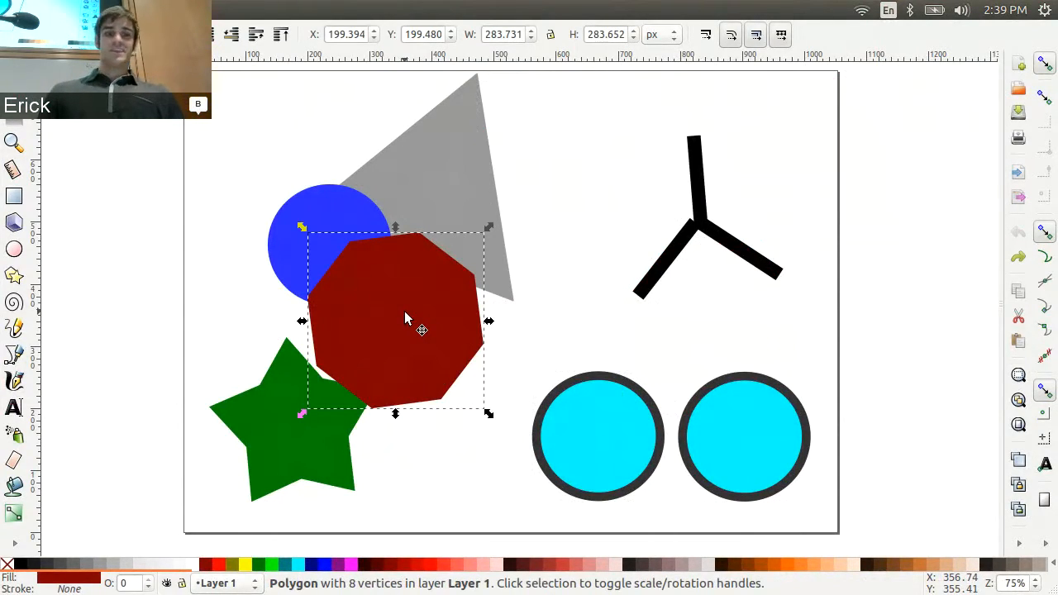
key(ctrl)
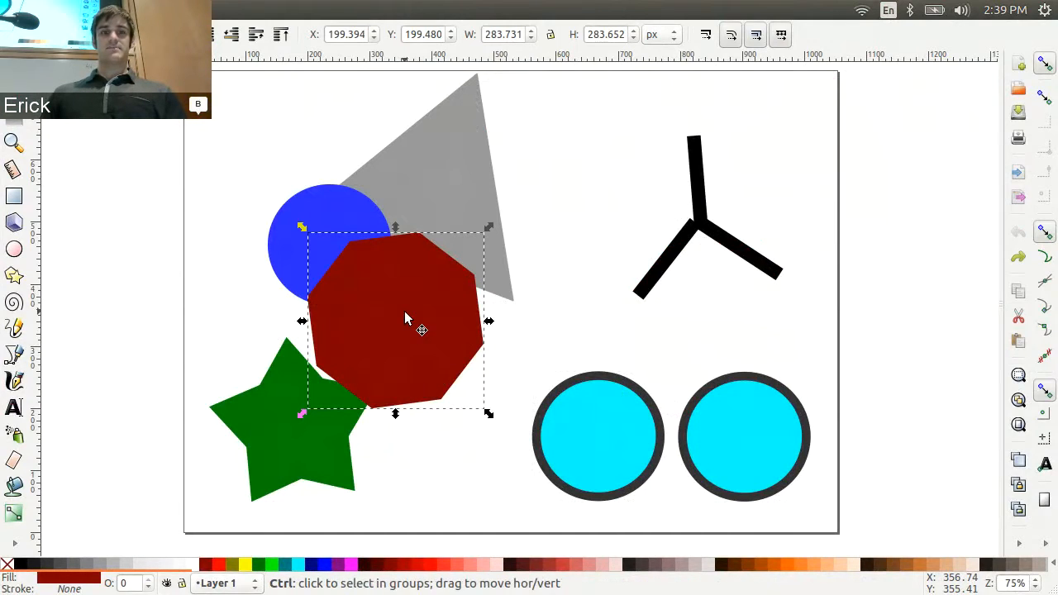
key(ctrl+d)
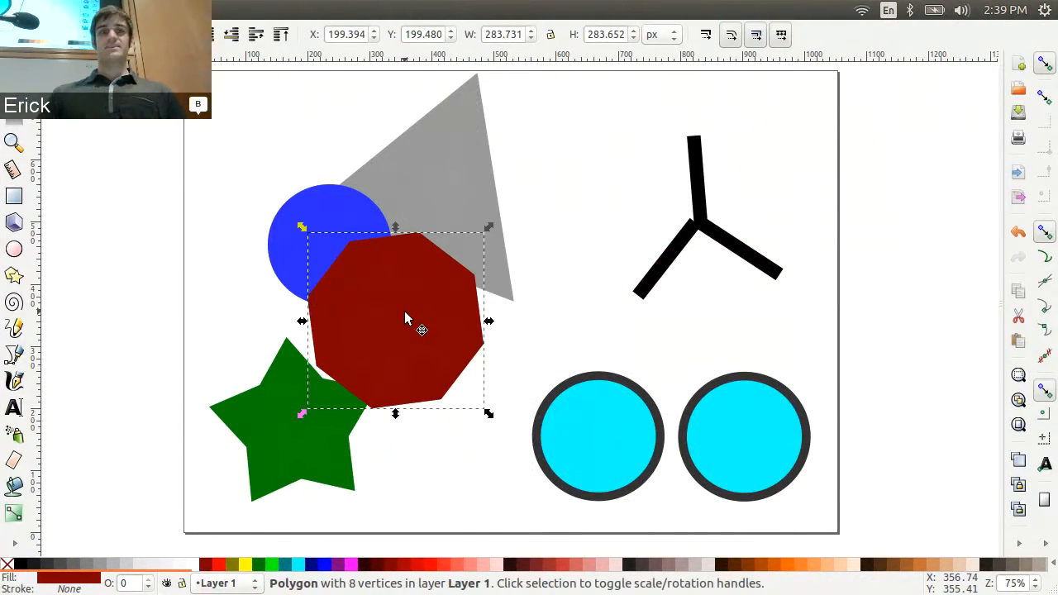
key(Right)
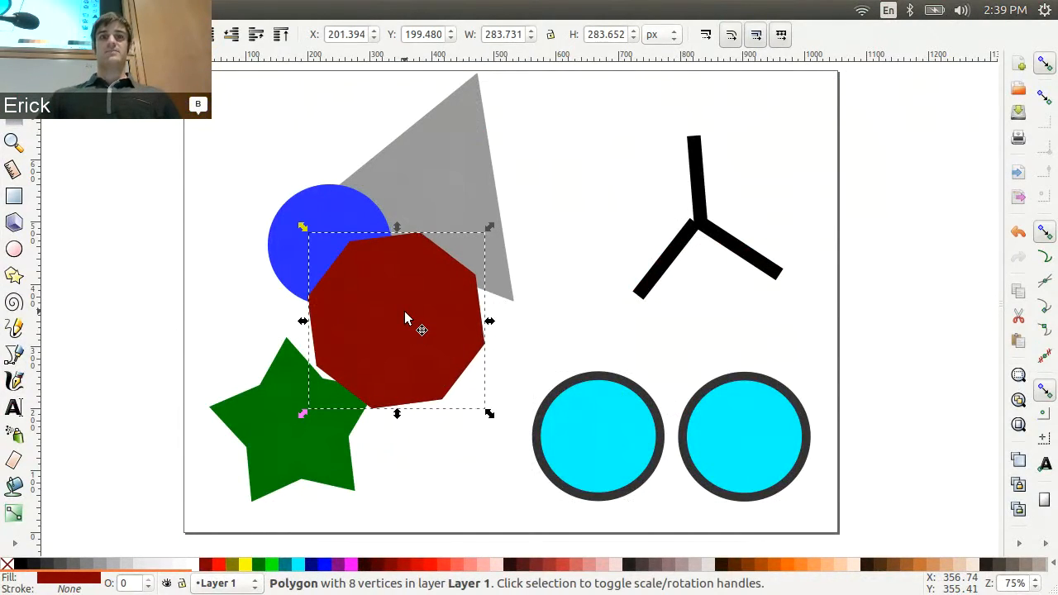
key(Right)
key(Right)
key(Right)
key(Right)
key(Right)
key(Right)
key(Right)
key(Right)
key(Right)
key(Right)
key(Right)
key(Right)
key(Right)
key(Right)
key(Right)
key(Right)
key(Right)
key(Right)
key(Right)
key(Right)
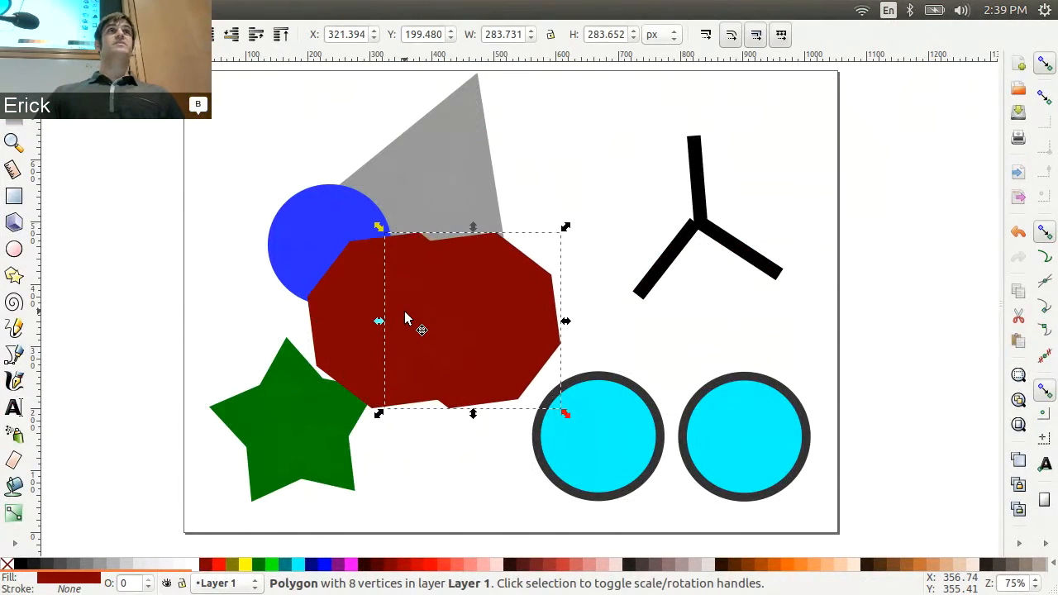
key(Right)
key(Right)
key(Right)
key(Right)
key(Right)
key(Right)
key(Right)
key(Right)
key(Right)
key(Right)
key(Right)
key(Right)
key(Right)
key(Right)
key(Right)
key(Right)
key(Right)
key(Right)
key(Right)
key(Right)
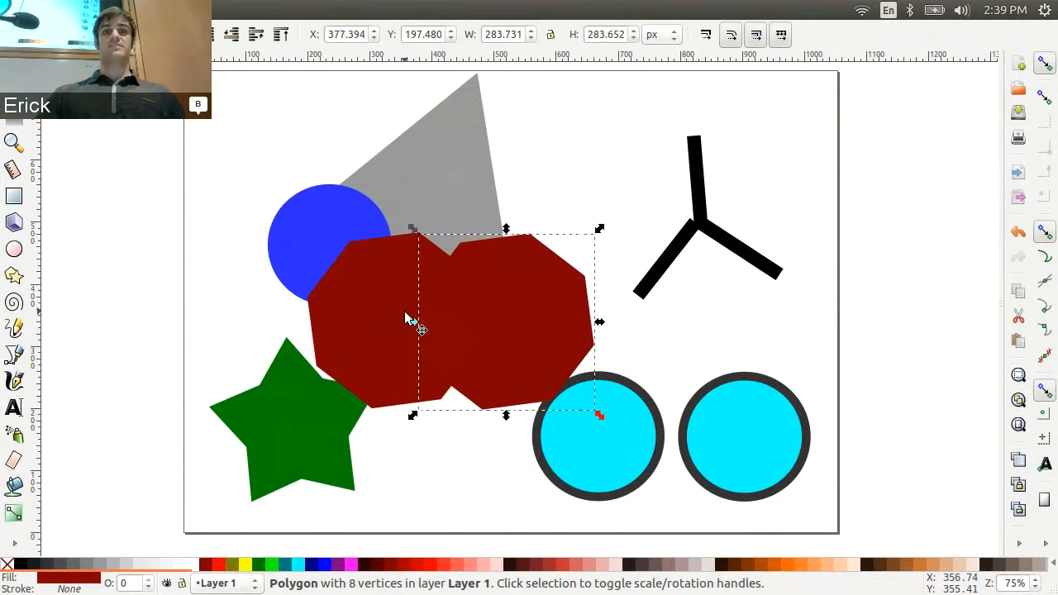
key(Right)
key(Right)
key(Right)
key(Right)
key(Right)
key(Right)
key(Right)
key(Right)
key(Right)
key(Right)
key(Right)
key(Right)
key(Right)
key(Right)
key(Right)
key(Right)
key(Right)
key(Right)
key(Right)
key(Right)
Step: Nudge the duplicated octagon upward to Y 219.480 and delete it
key(Up)
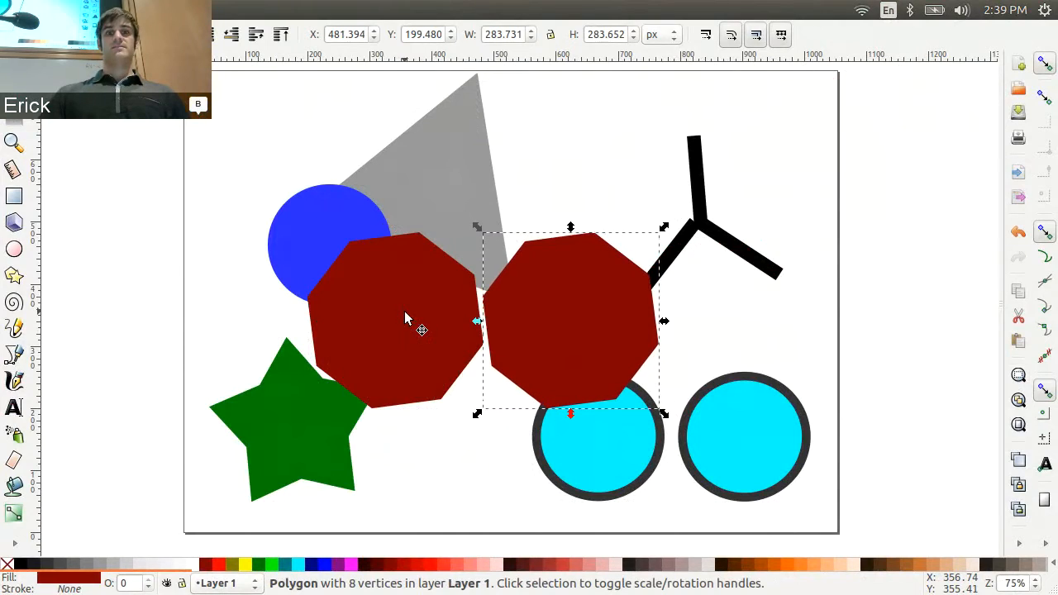
key(Up)
key(Up)
key(Up)
key(Up)
key(Up)
key(Up)
key(Up)
key(Up)
key(Up)
key(Up)
key(Up)
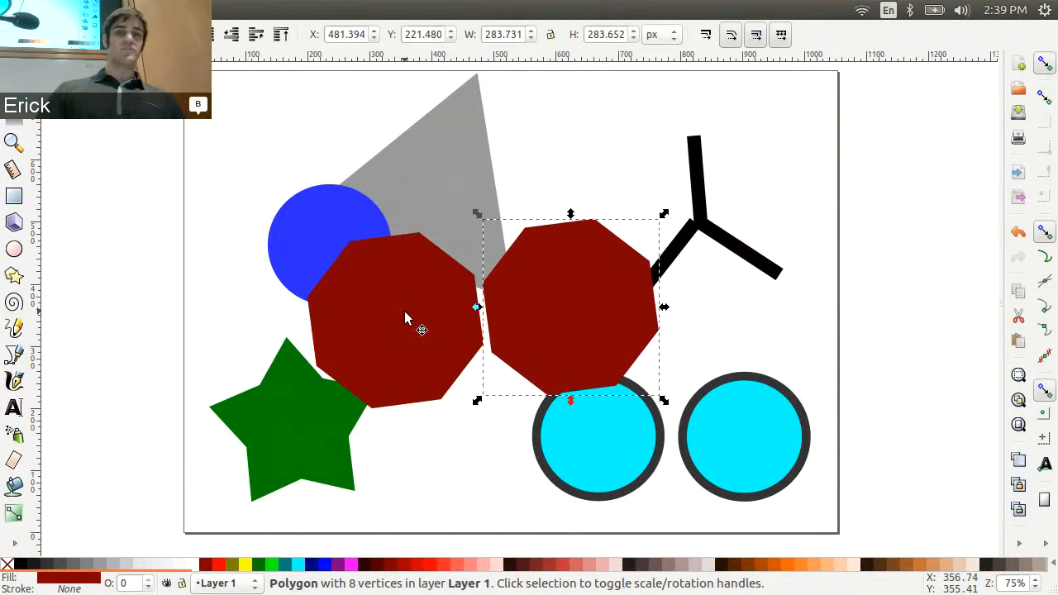
key(Down)
key(Delete)
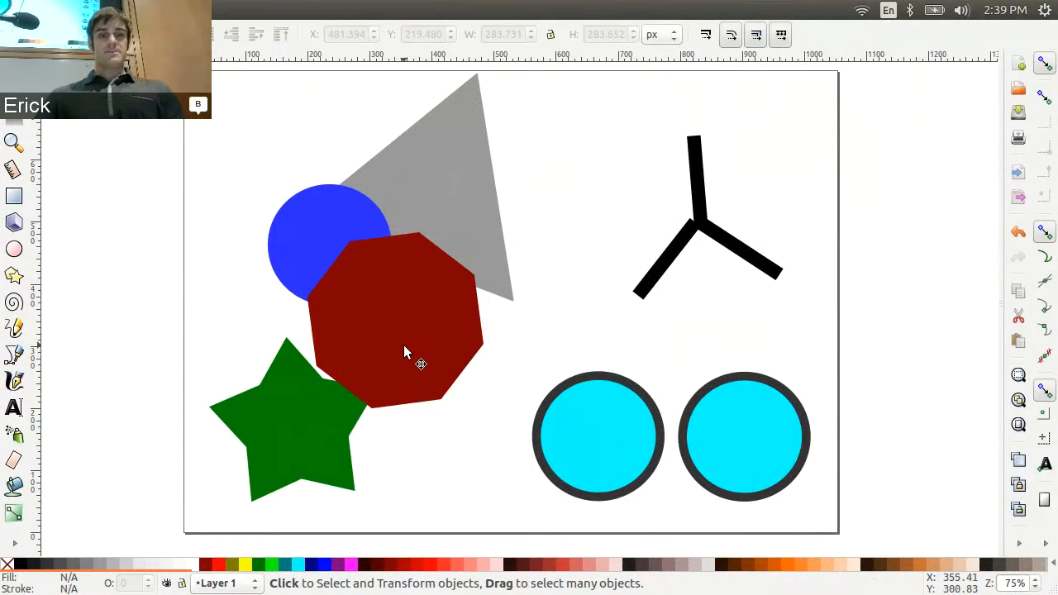
key(ctrl+d)
drag(403, 345, 576, 242)
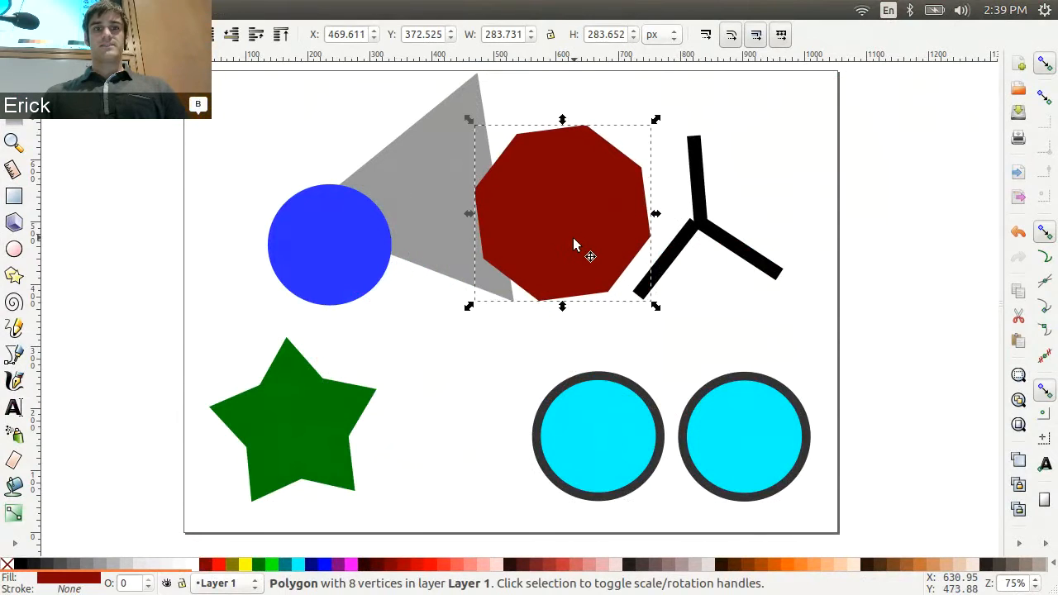
key(ctrl+z)
Step: Place a duplicate of the red octagon over the grey triangle's right side, scale it uniformly to about 237 px wide, and try stretching it horizontally
key(ctrl+d)
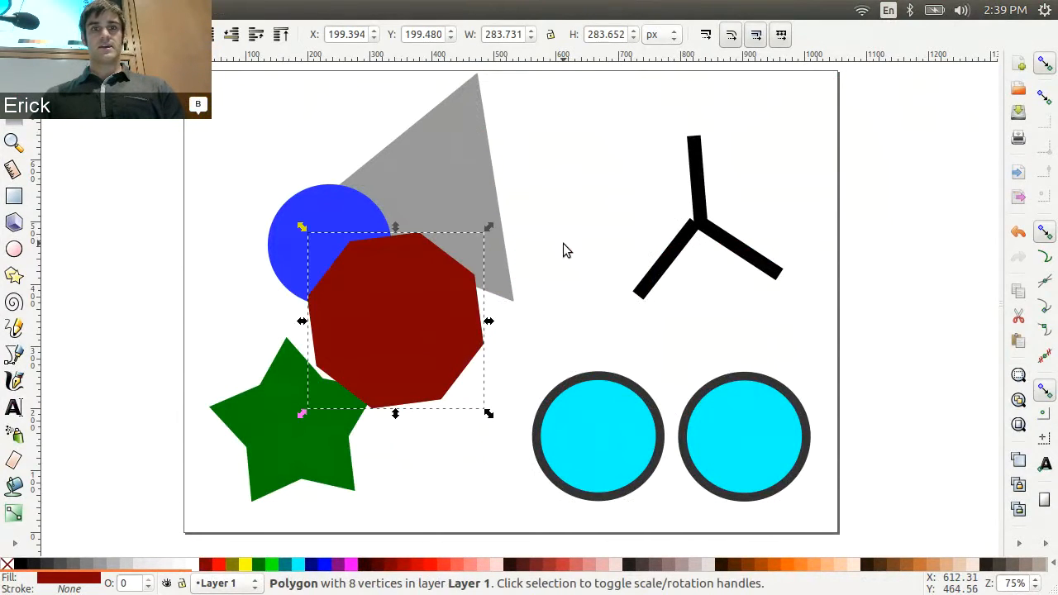
drag(369, 301, 547, 199)
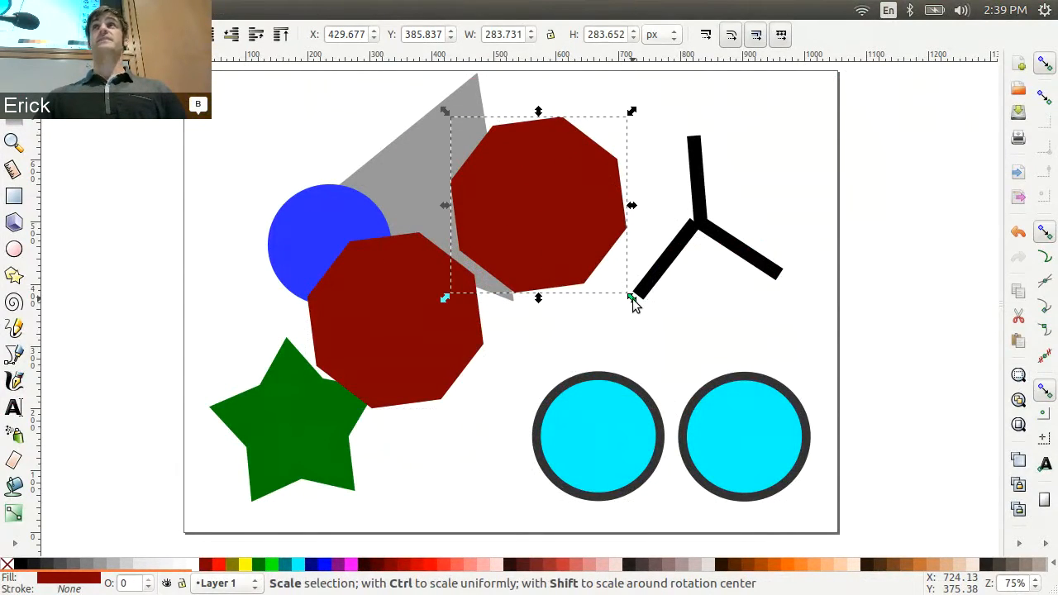
drag(632, 300, 578, 267)
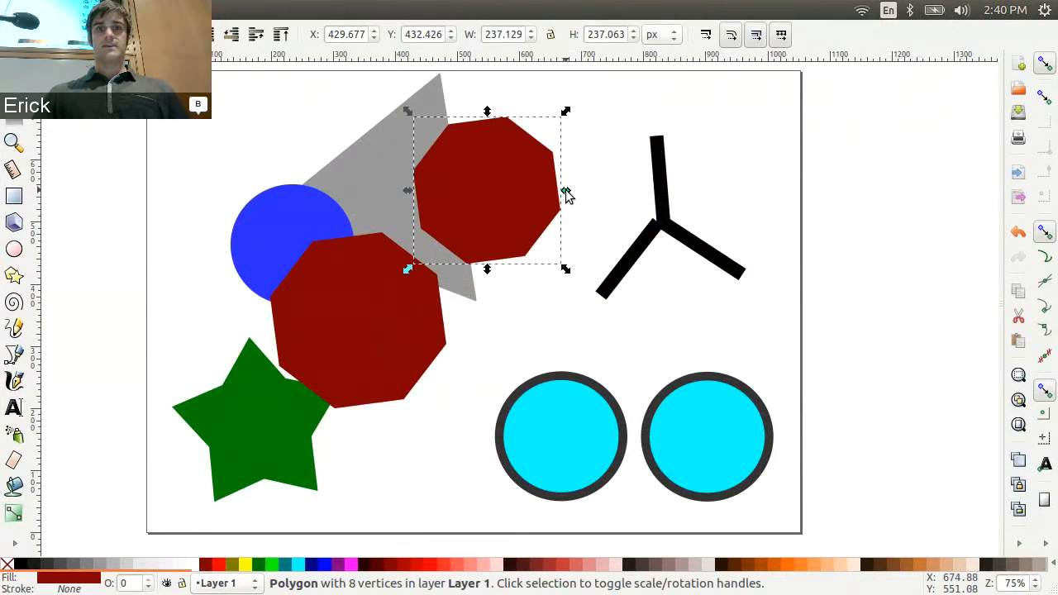
drag(566, 193, 604, 190)
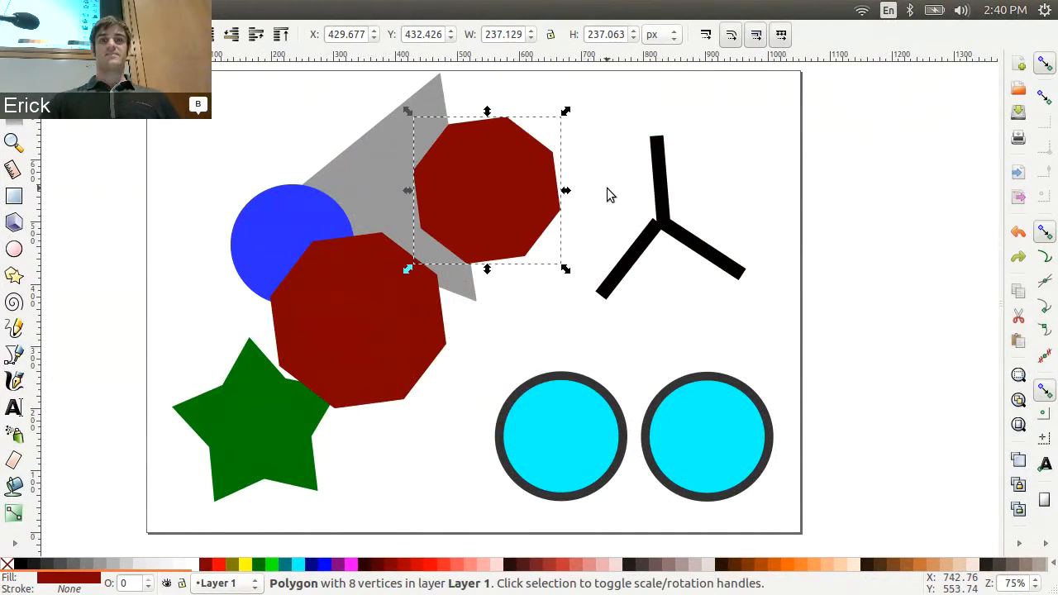
Step: Rotate the octagon copy about its centre and skew it vertically to a height of about 300 px
click(514, 187)
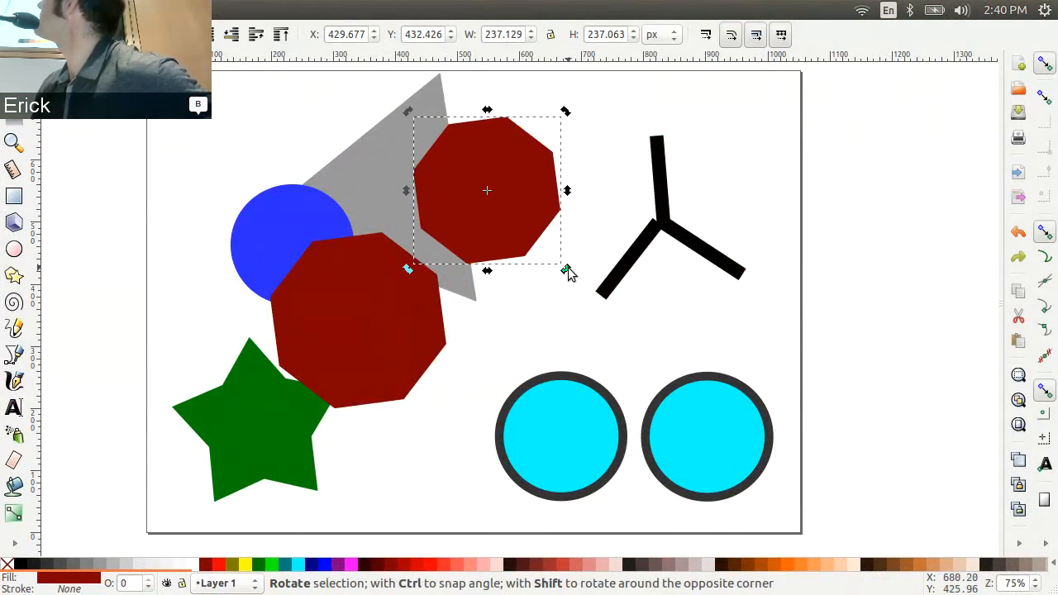
click(513, 195)
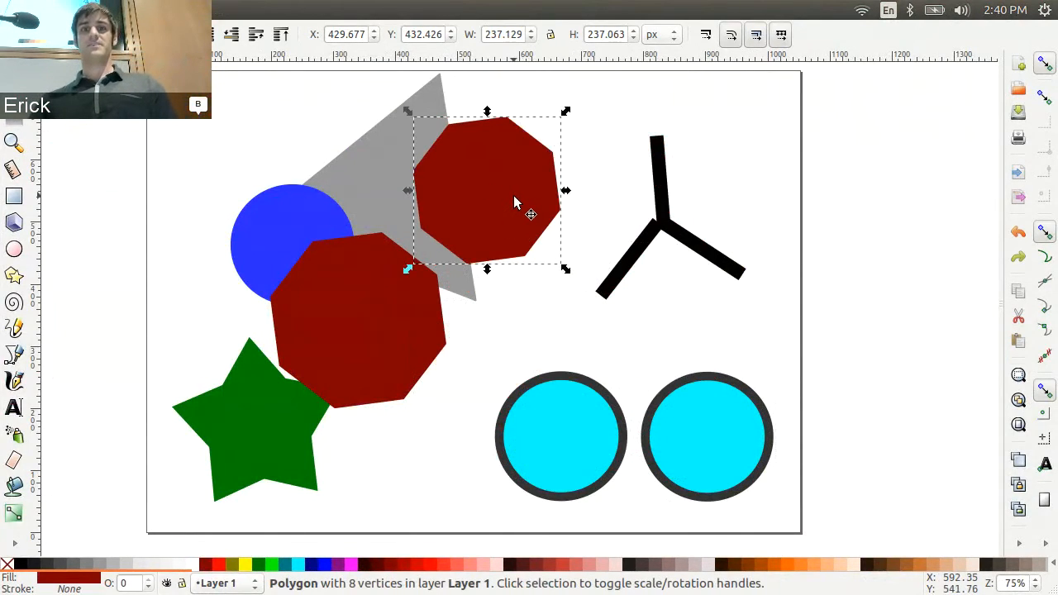
click(515, 196)
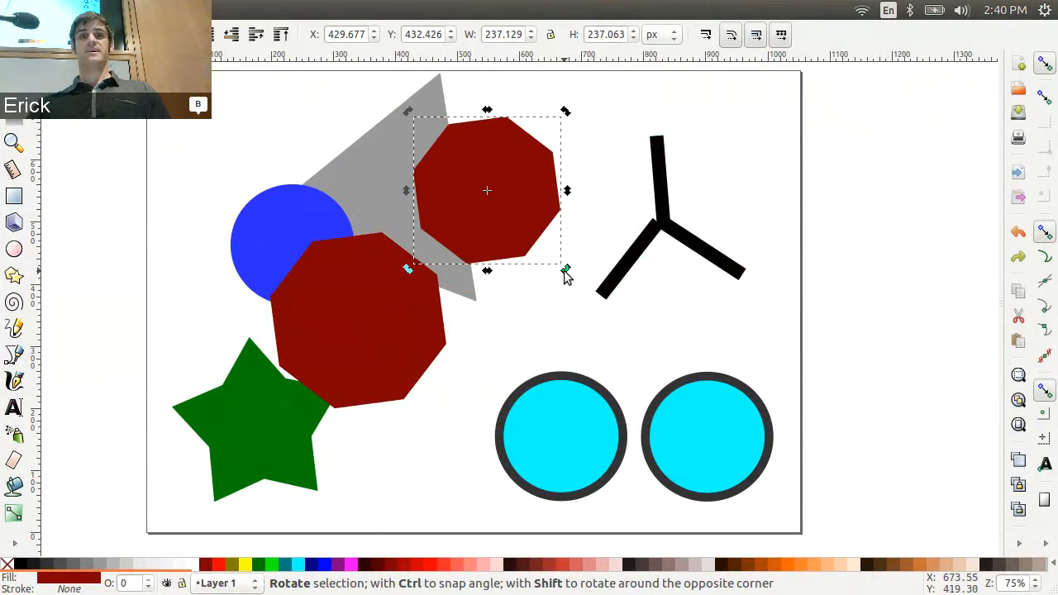
drag(566, 272, 495, 339)
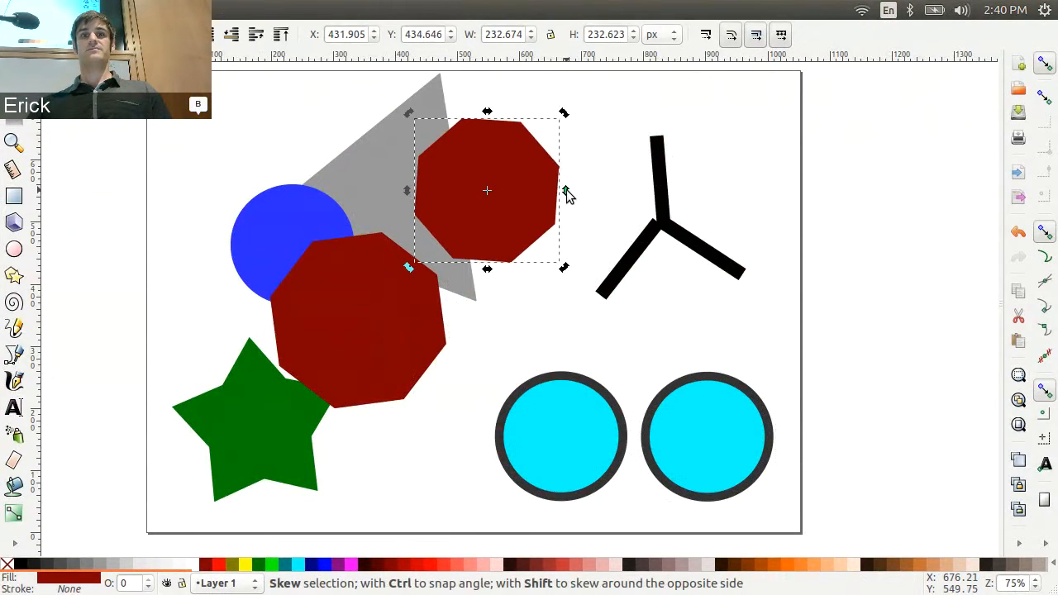
drag(566, 190, 533, 258)
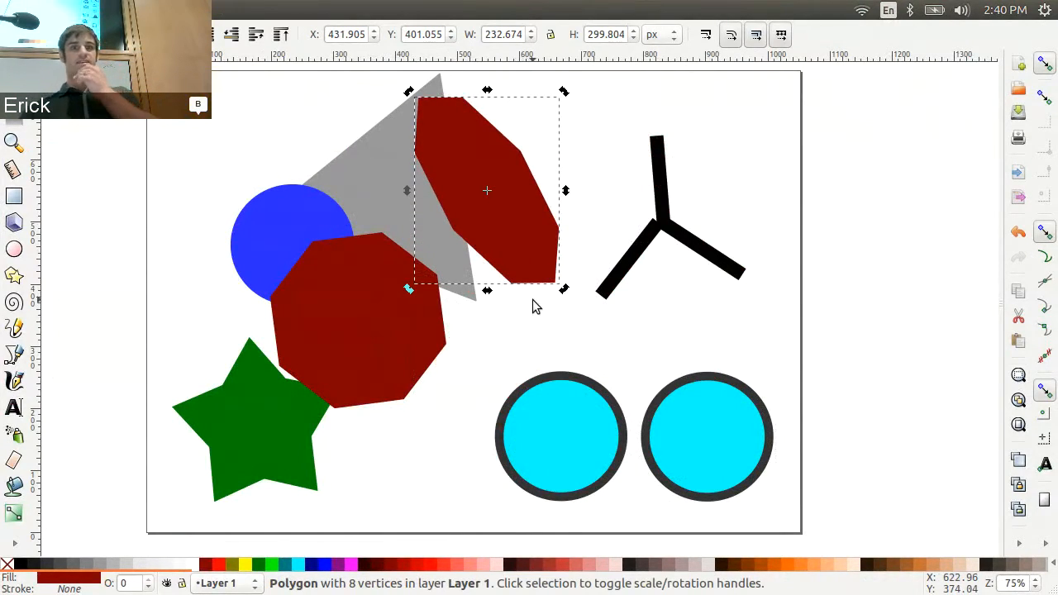
Step: Undo and redo the octagon copy's skew, rotation, scaling and move repeatedly, ending with the skewed shape restored
key(ctrl+z)
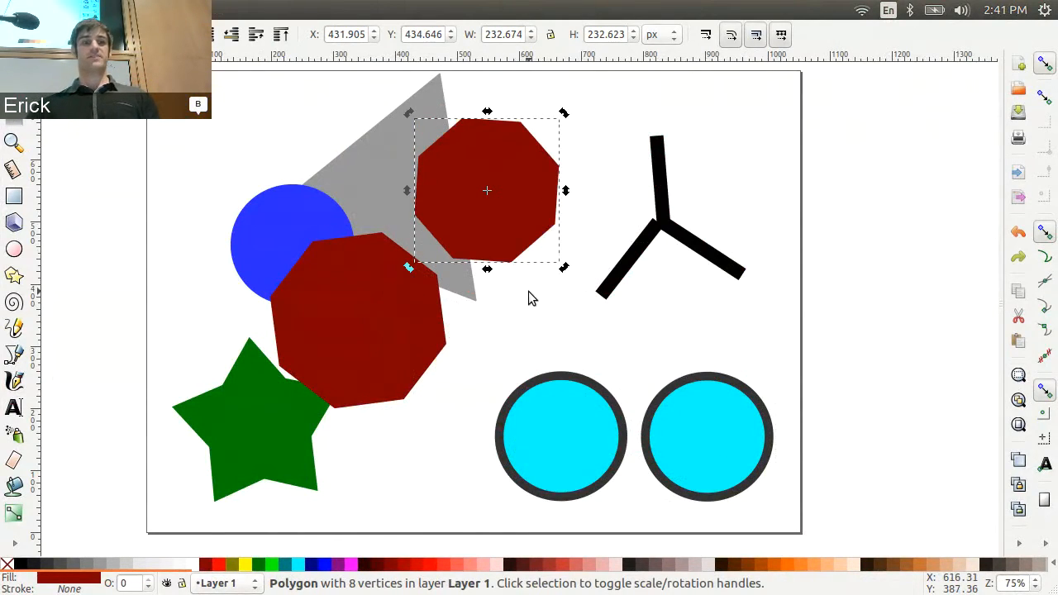
key(ctrl+z)
key(ctrl+z)
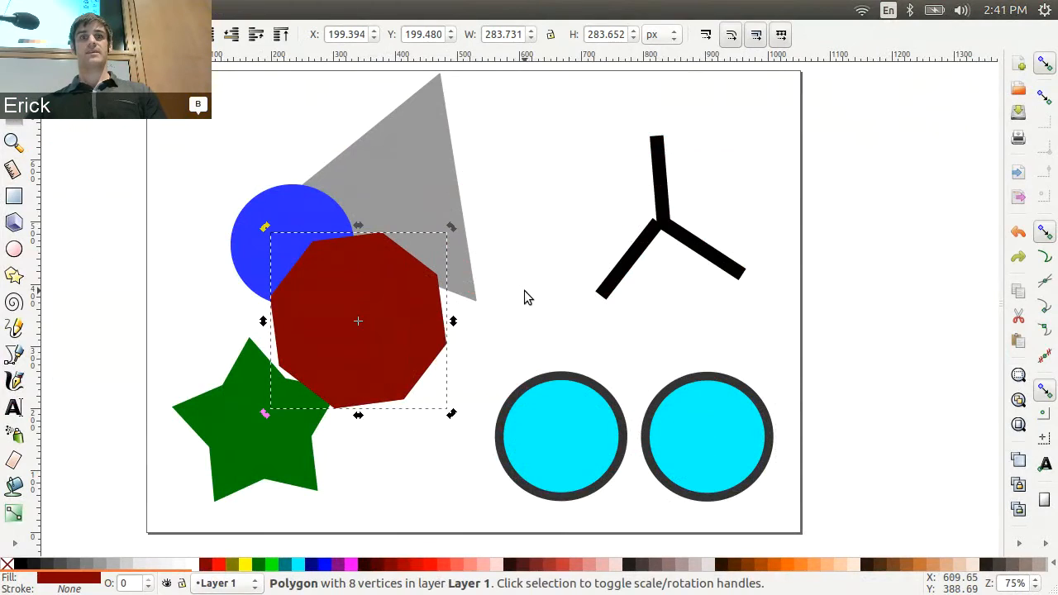
key(ctrl+z)
key(ctrl+z)
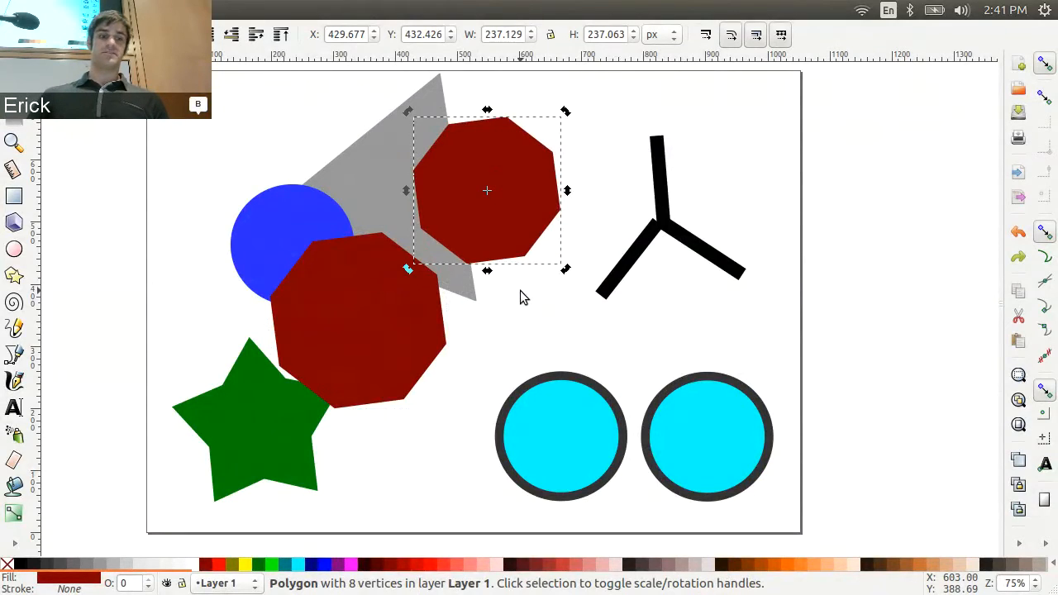
key(ctrl)
key(ctrl+shift+z)
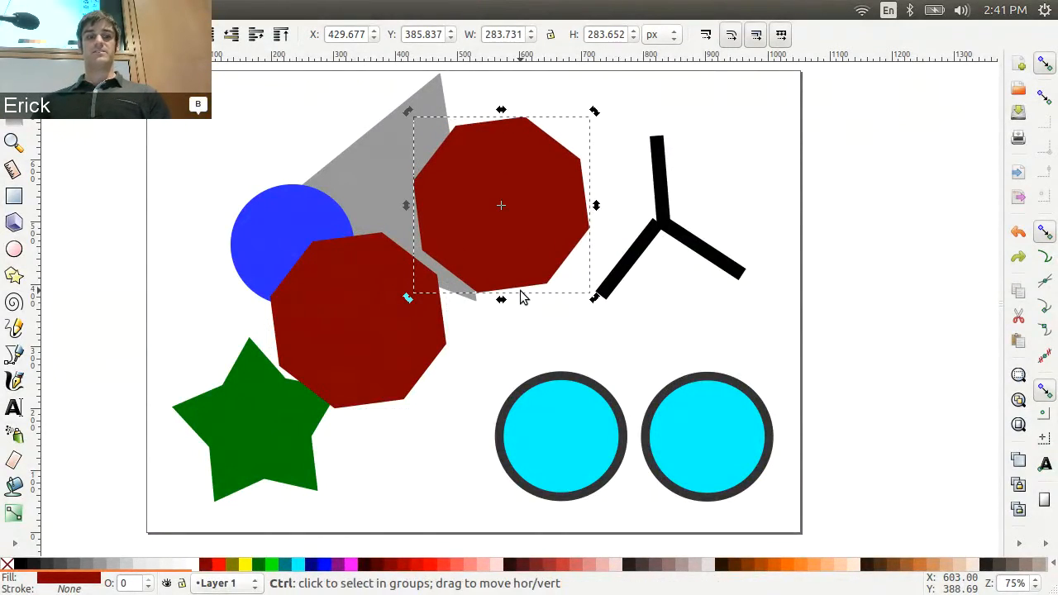
key(ctrl+z)
key(ctrl+z)
key(ctrl+z)
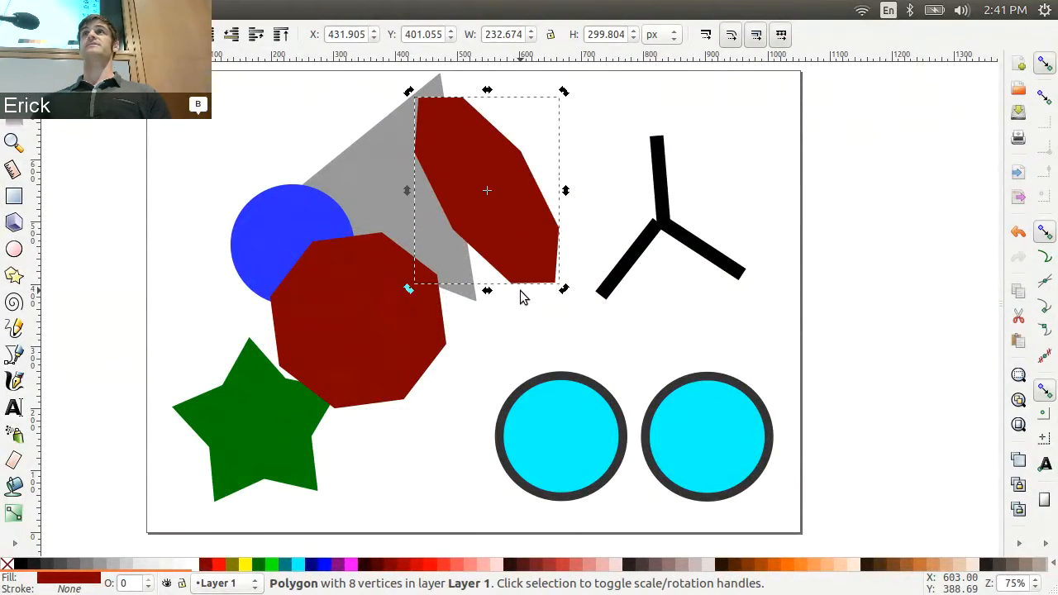
Step: Undo all changes to the drawing until only the original red octagon remains
key(ctrl+shift+z)
key(ctrl+shift+z)
key(ctrl+shift+z)
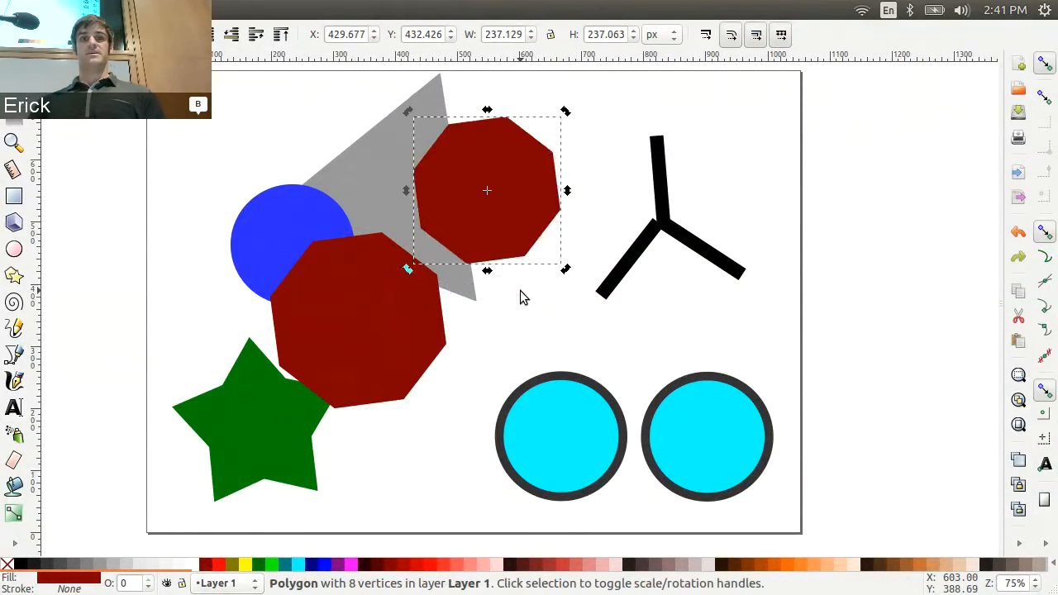
key(ctrl+z)
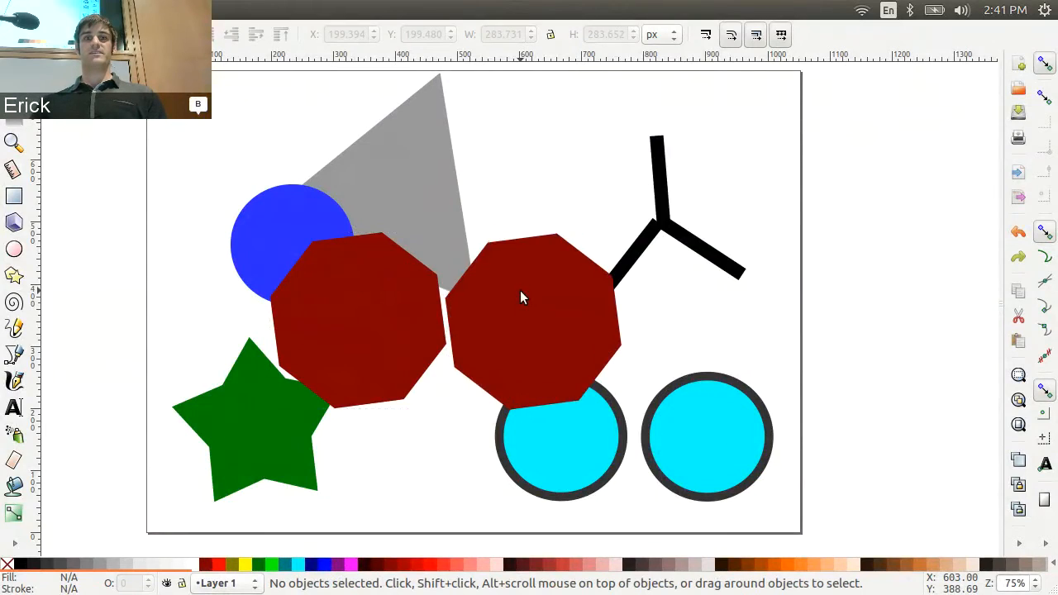
key(ctrl+shift+z)
key(ctrl+z)
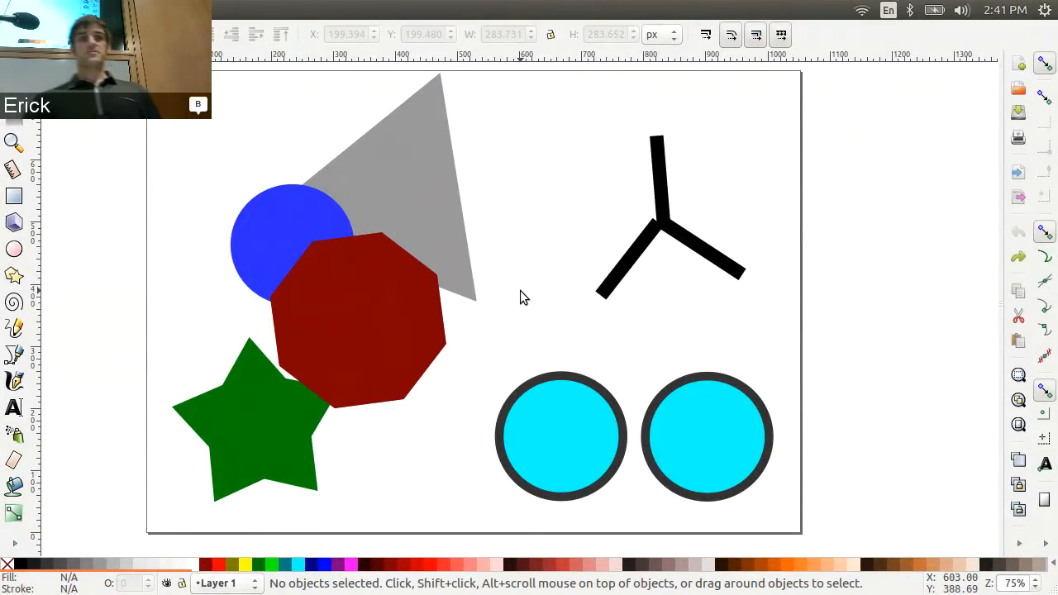
Step: Select the grey triangle, blue circle, red octagon and green star one after another, and select the triangle again
click(379, 157)
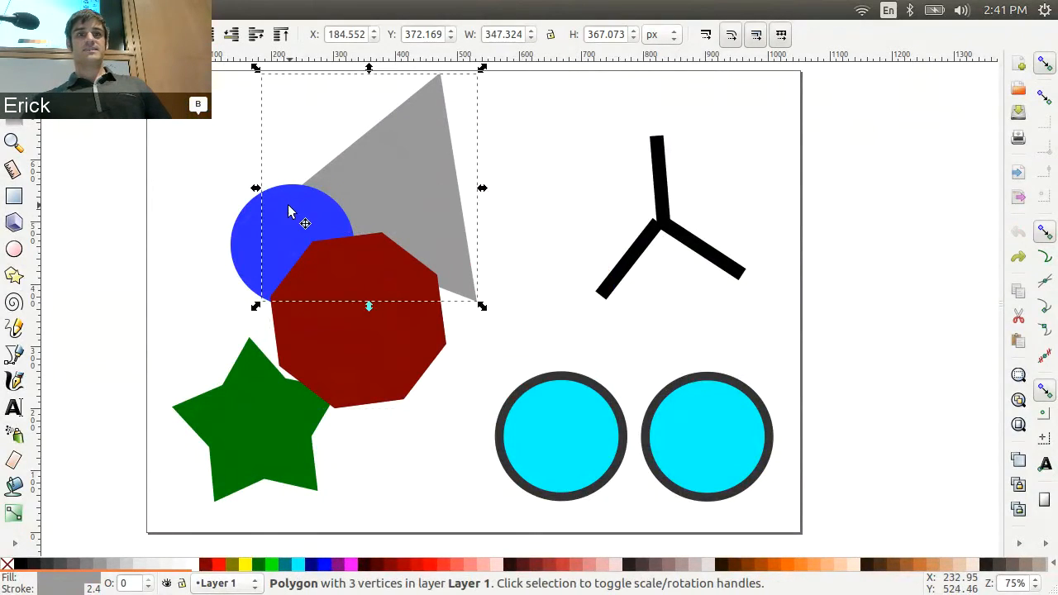
click(250, 241)
click(310, 361)
click(214, 450)
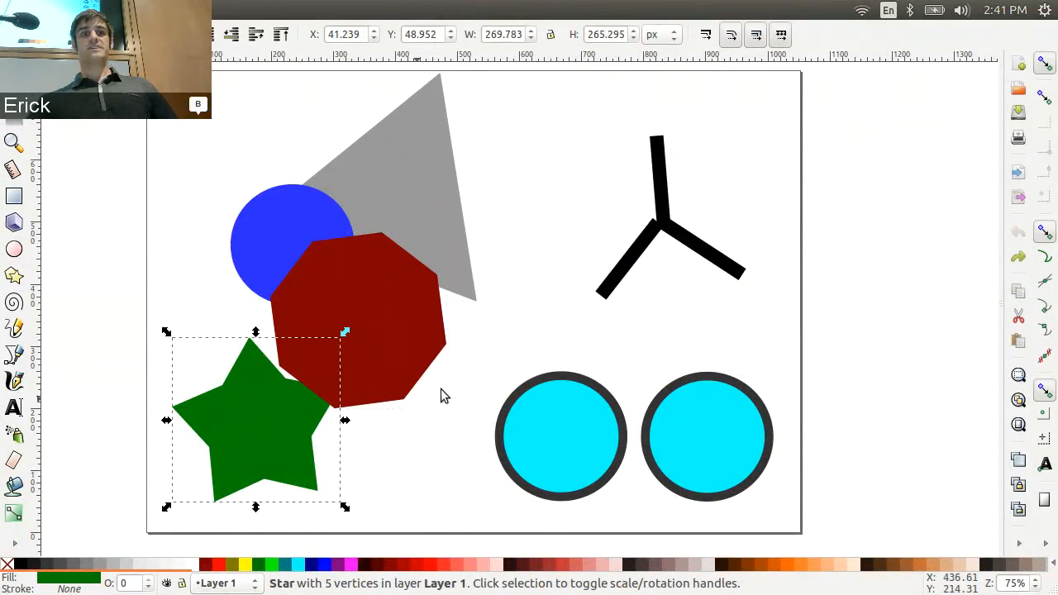
click(373, 142)
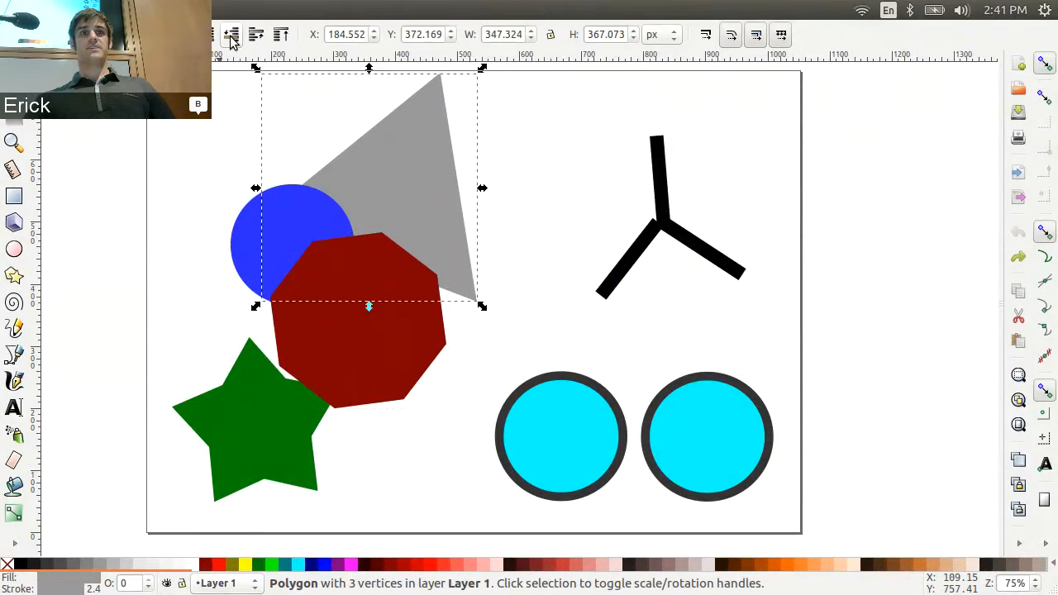
Step: Raise the grey triangle one level at a time above the octagon, and alternate it between the bottom and top of the stack
click(257, 36)
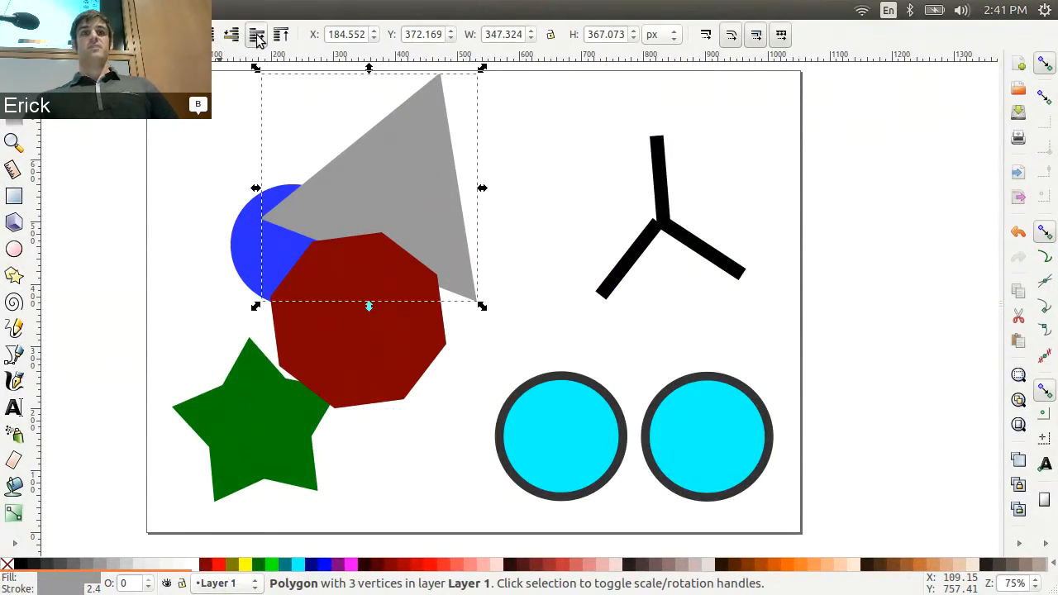
click(257, 36)
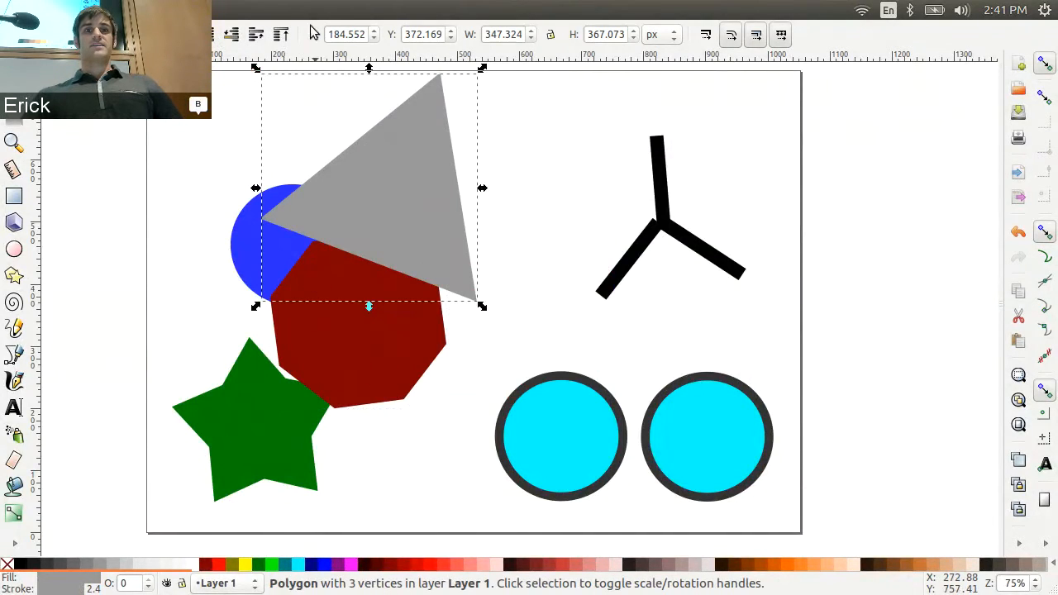
click(213, 39)
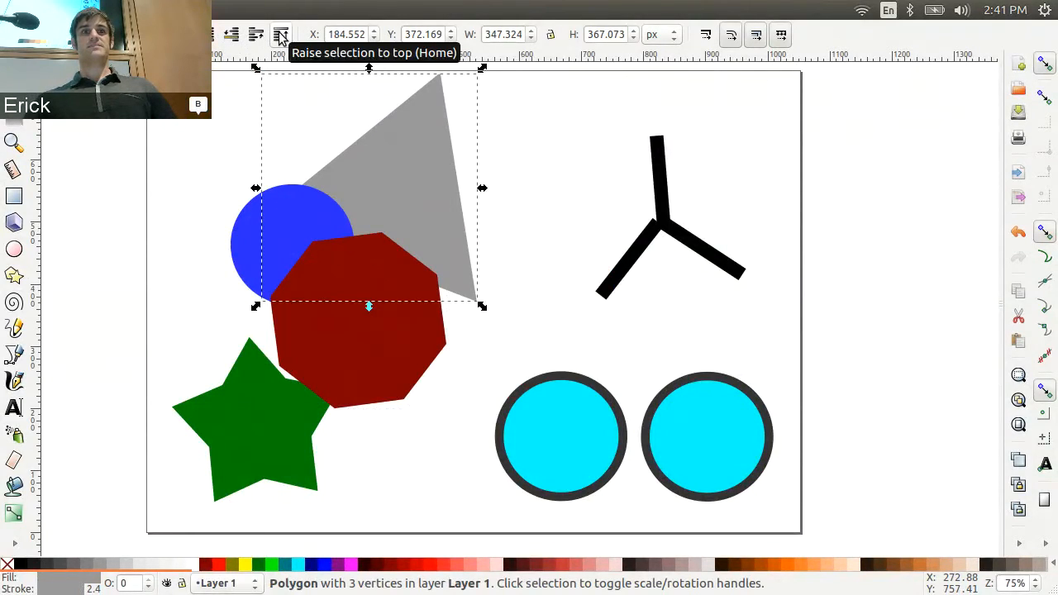
click(281, 35)
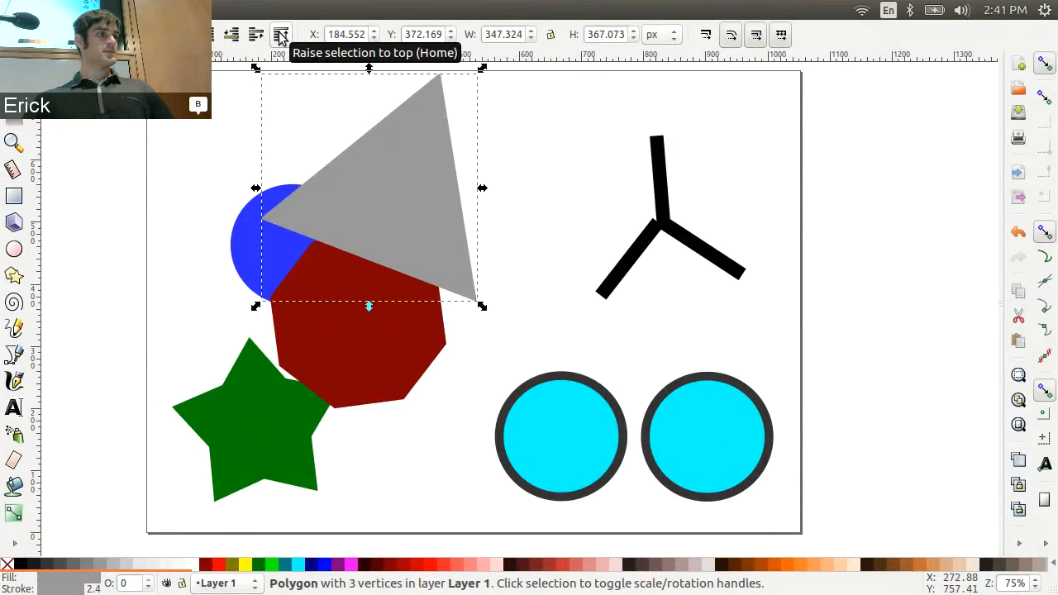
click(222, 47)
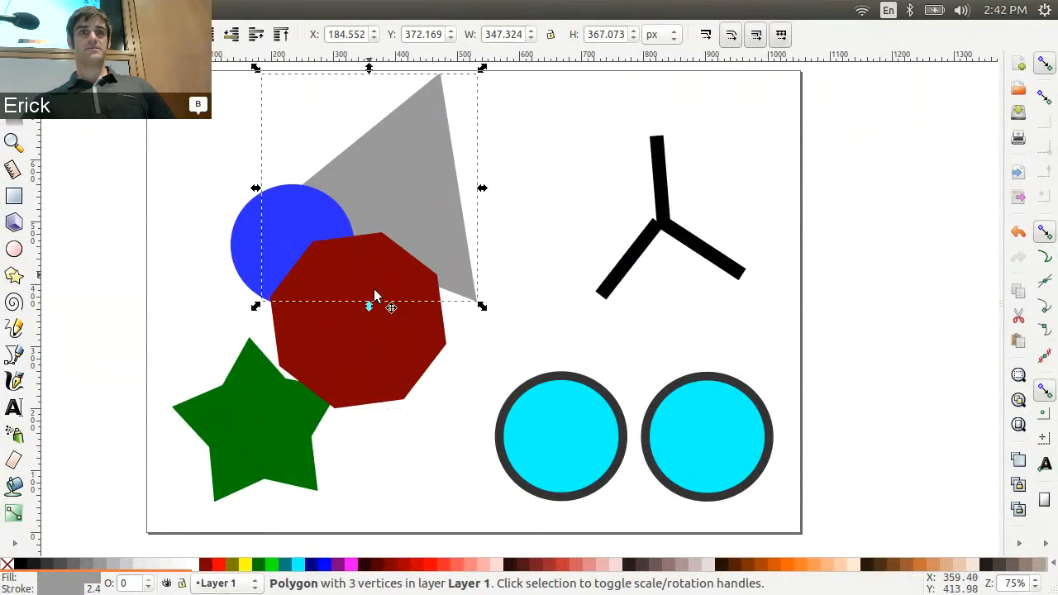
Step: Move the grey triangle about 180 px right and 36 px down, and flip it horizontally and back
drag(412, 162, 523, 185)
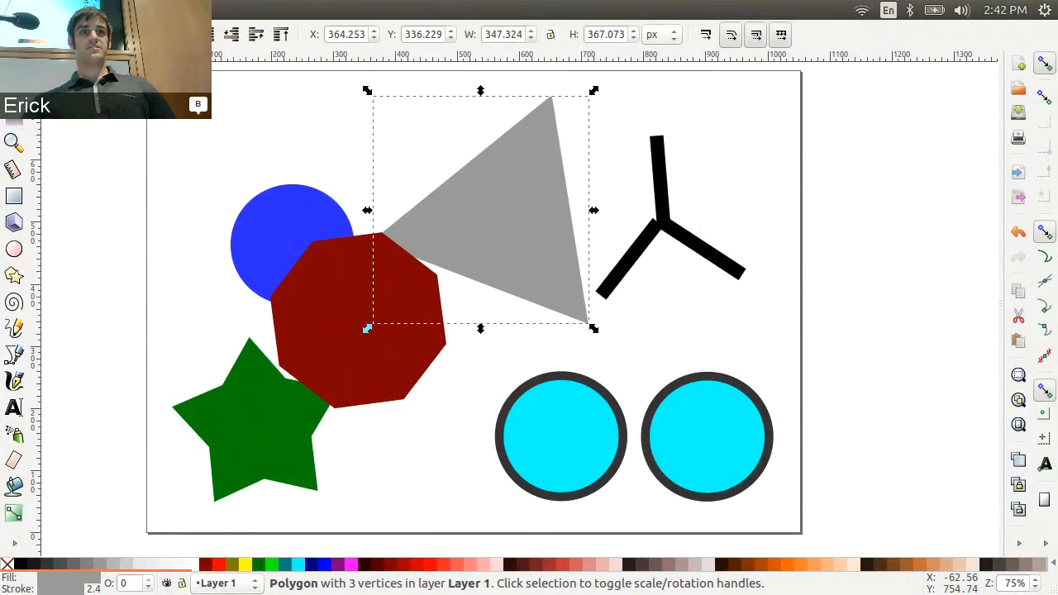
click(98, 34)
click(122, 35)
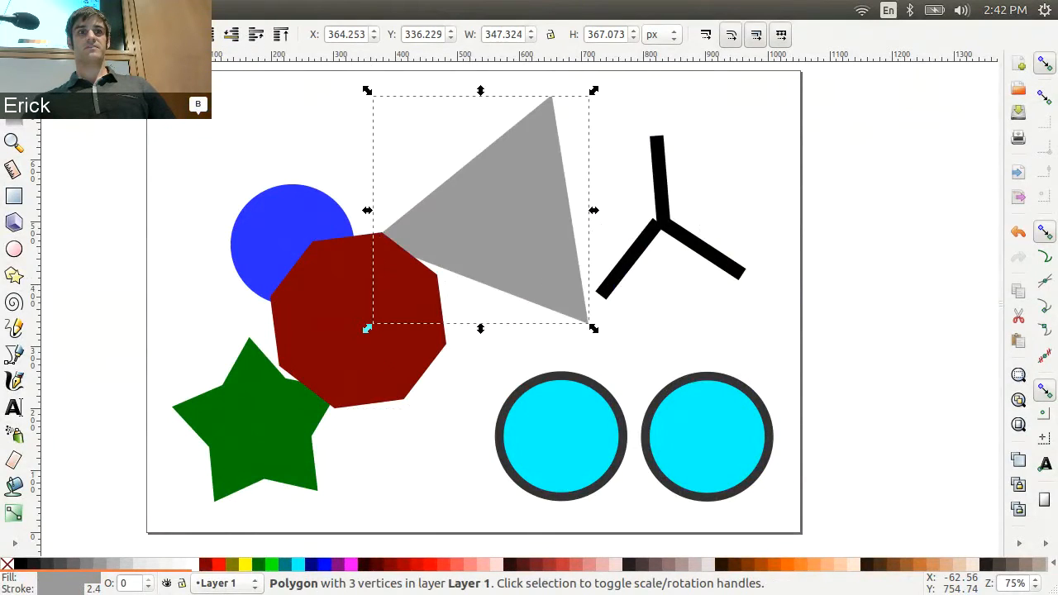
key(h)
key(h)
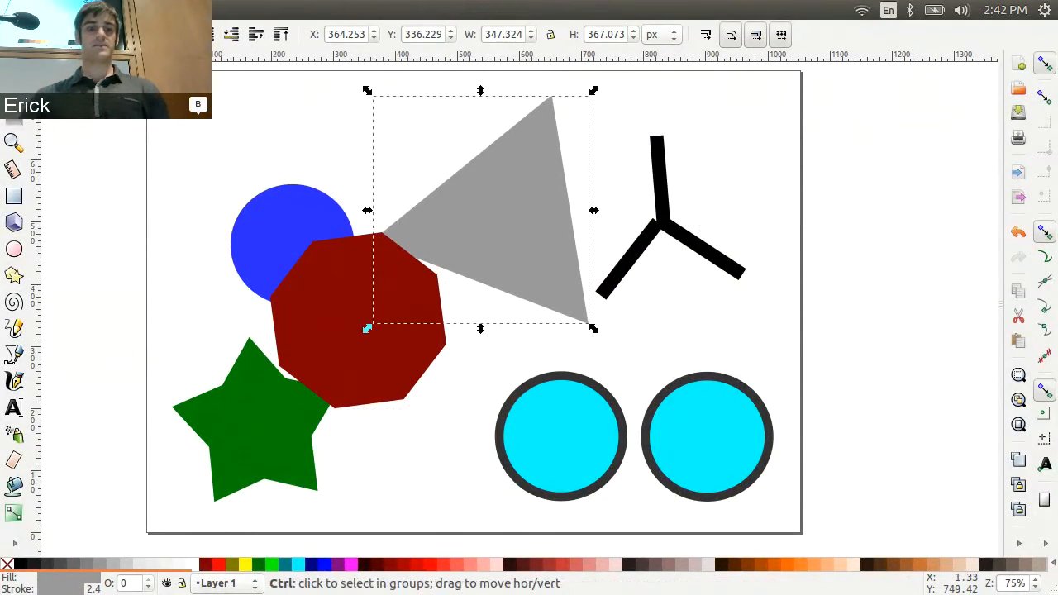
Step: Undo the grey triangle's flips and move, and clear the selection
key(ctrl+z)
key(ctrl+z)
key(ctrl+z)
key(ctrl+z)
key(ctrl+z)
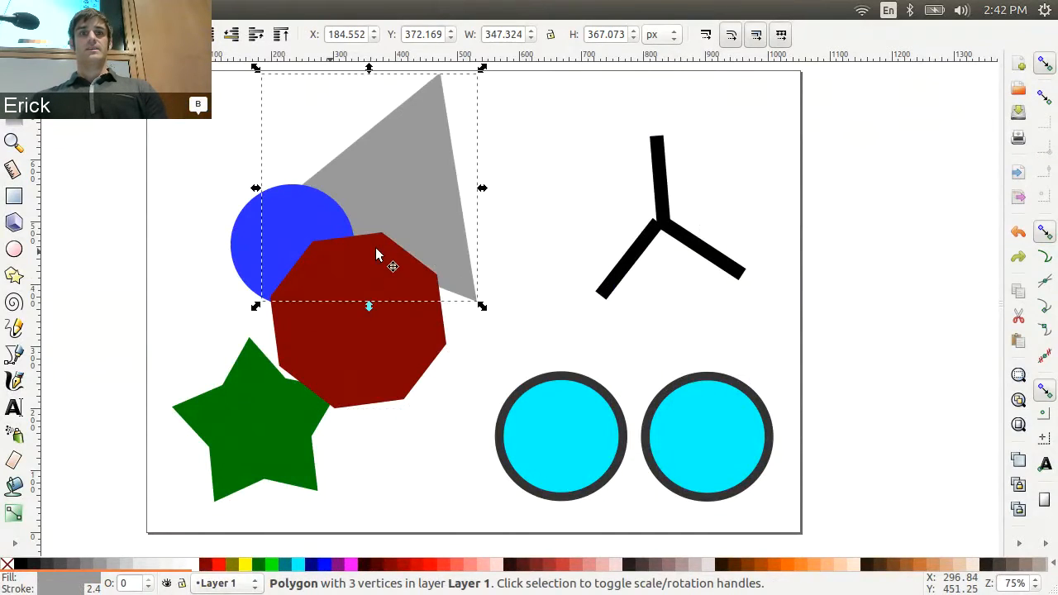
key(Escape)
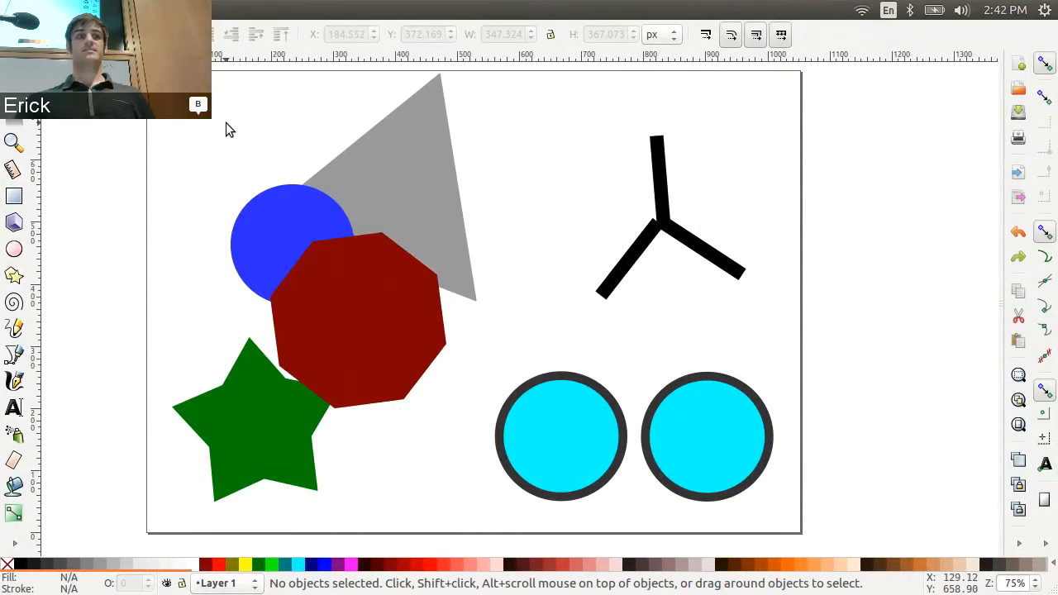
Step: Enlarge the left cyan circle from its upper-left corner to about 472 by 462 px
click(536, 430)
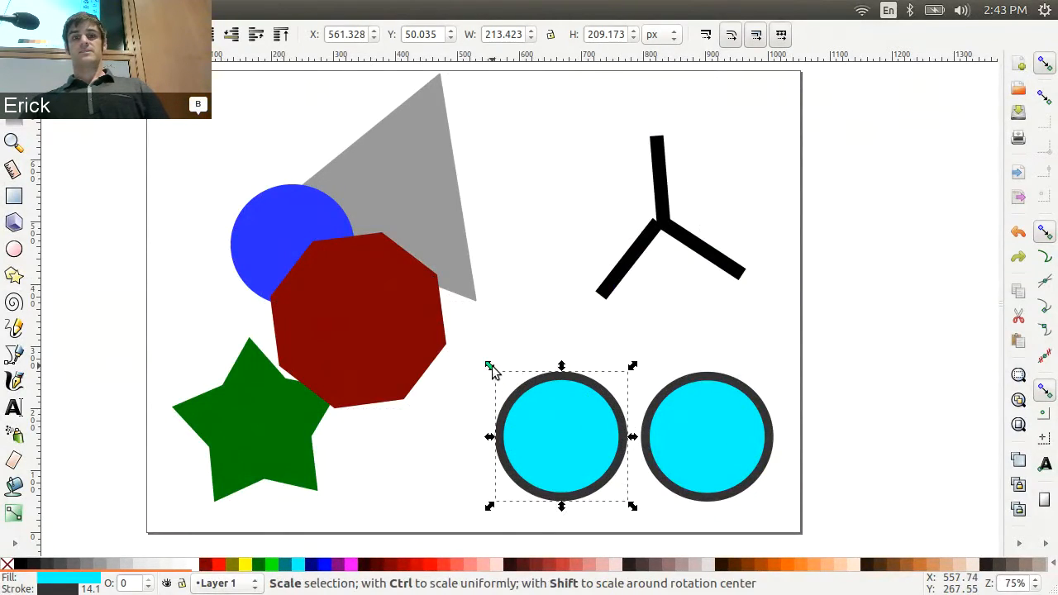
drag(491, 371, 332, 166)
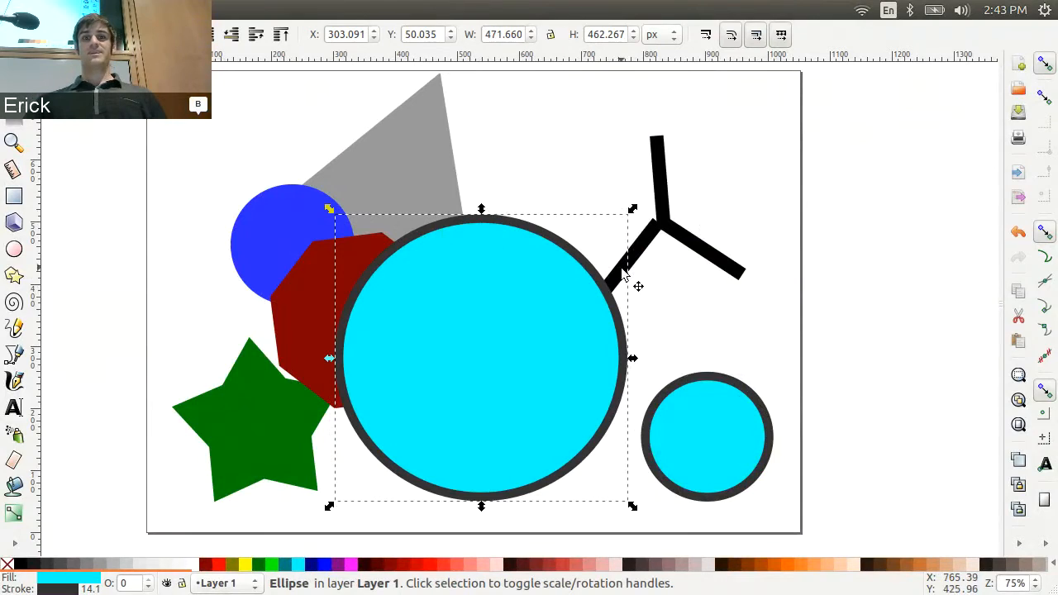
Step: Enable stroke-width scaling and enlarge the right cyan circle from its upper-right corner to about 469 by 460 px
click(716, 454)
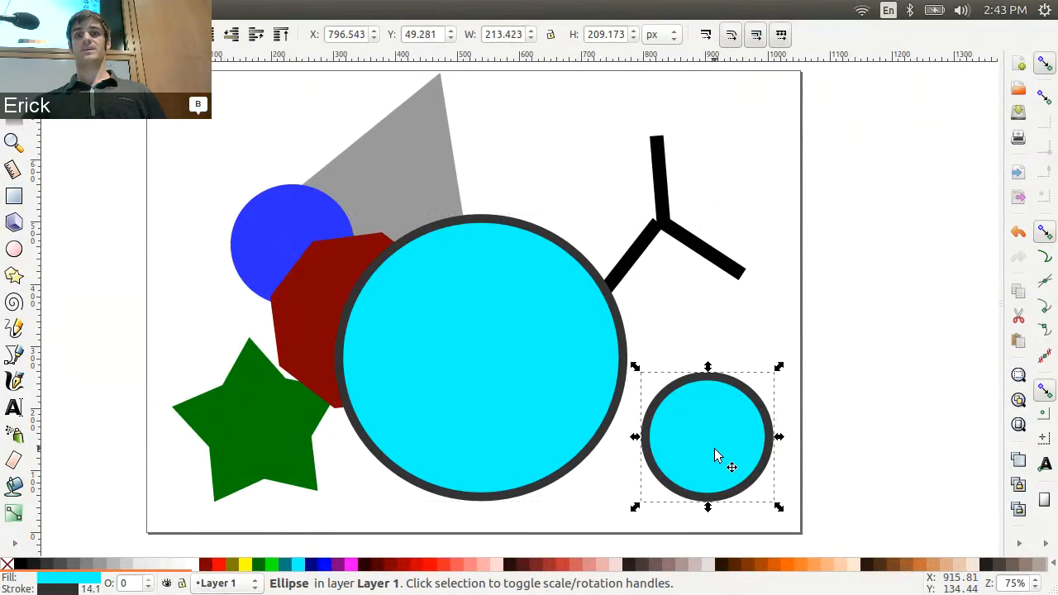
click(706, 36)
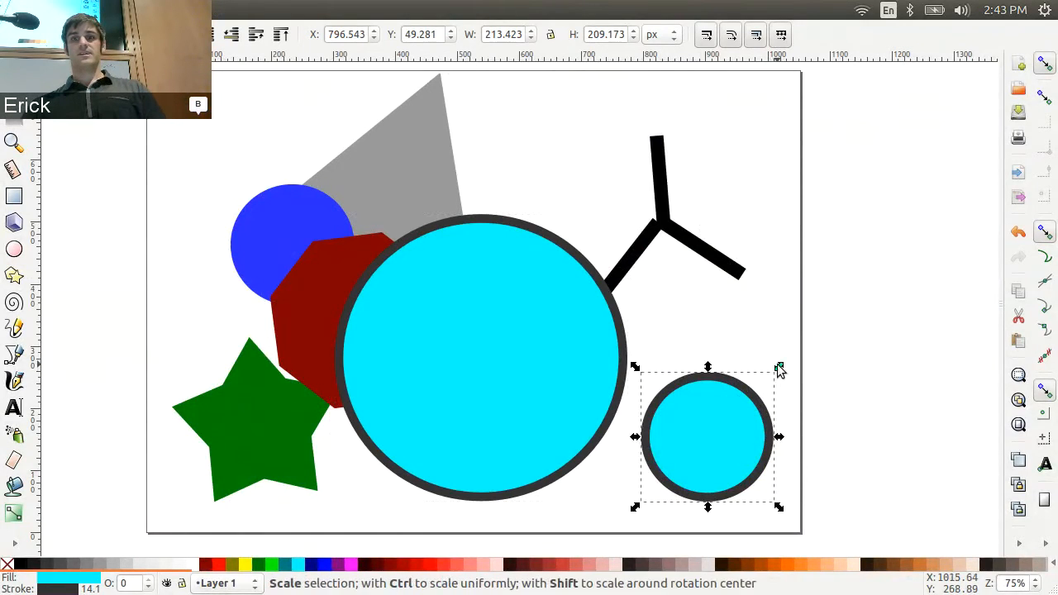
drag(777, 367, 937, 200)
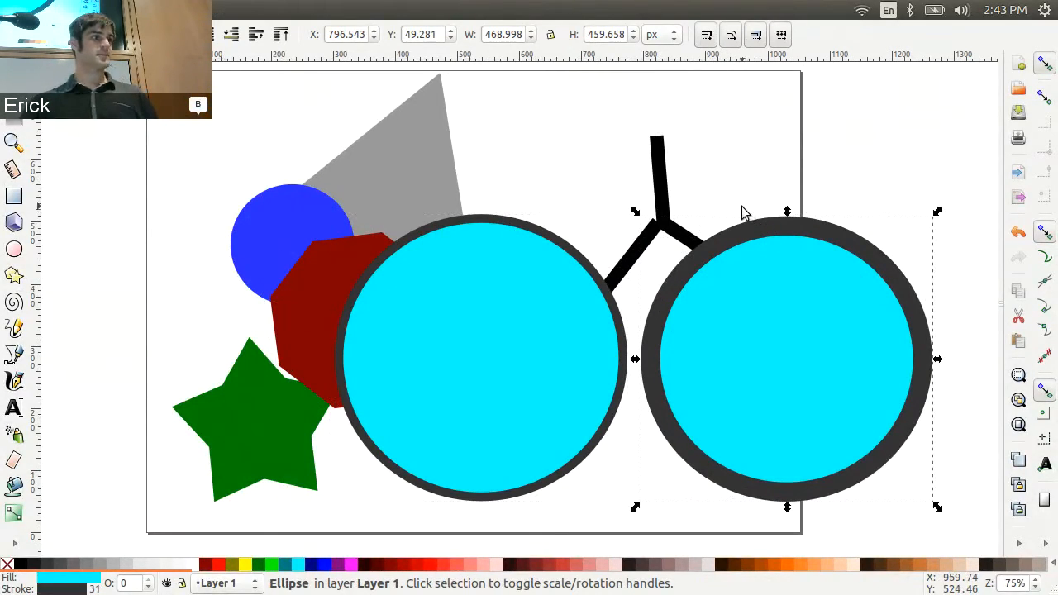
Step: Undo both circle enlargements and all remaining changes to the drawing, and clear the selection
key(ctrl+z)
key(ctrl+z)
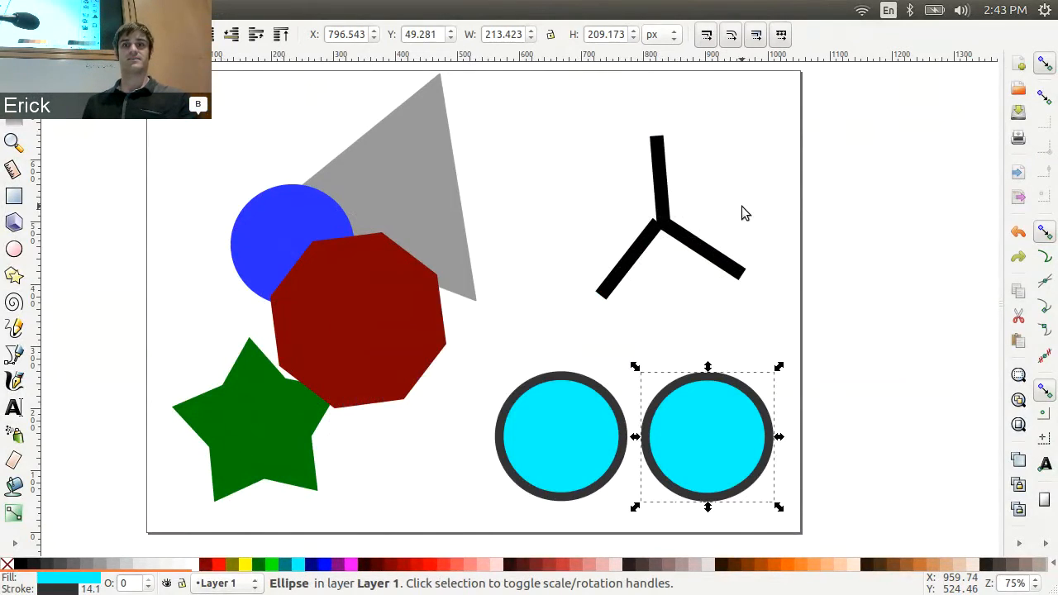
key(ctrl+z)
key(ctrl+z)
key(ctrl+z)
key(ctrl+z)
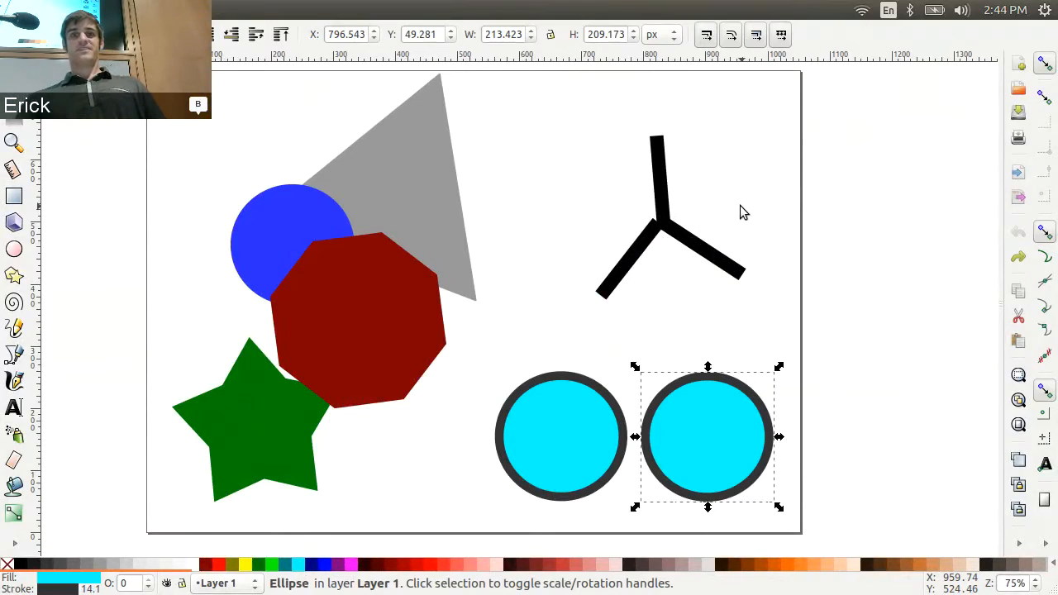
click(762, 189)
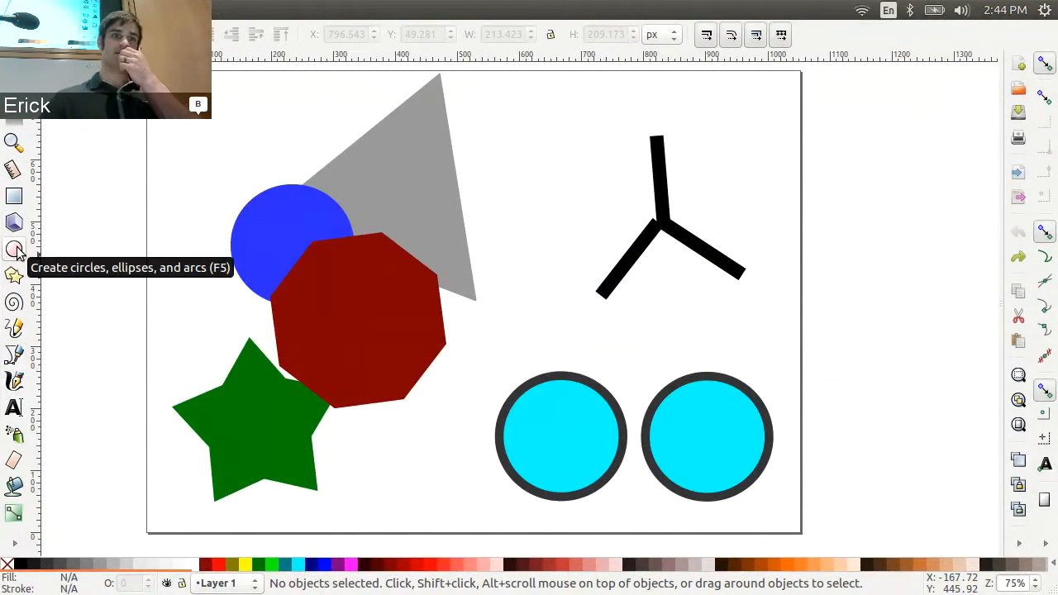
Step: Draw a rectangle about 322 by 244 px over the upper-left shapes and move it to the page's upper-right corner
click(13, 195)
mouse_move(122, 109)
mouse_down()
mouse_move(186, 147)
mouse_move(205, 198)
mouse_move(211, 186)
mouse_move(224, 213)
mouse_move(197, 215)
mouse_move(262, 243)
mouse_move(266, 278)
mouse_move(239, 278)
mouse_move(316, 241)
mouse_move(305, 226)
mouse_move(308, 247)
mouse_up()
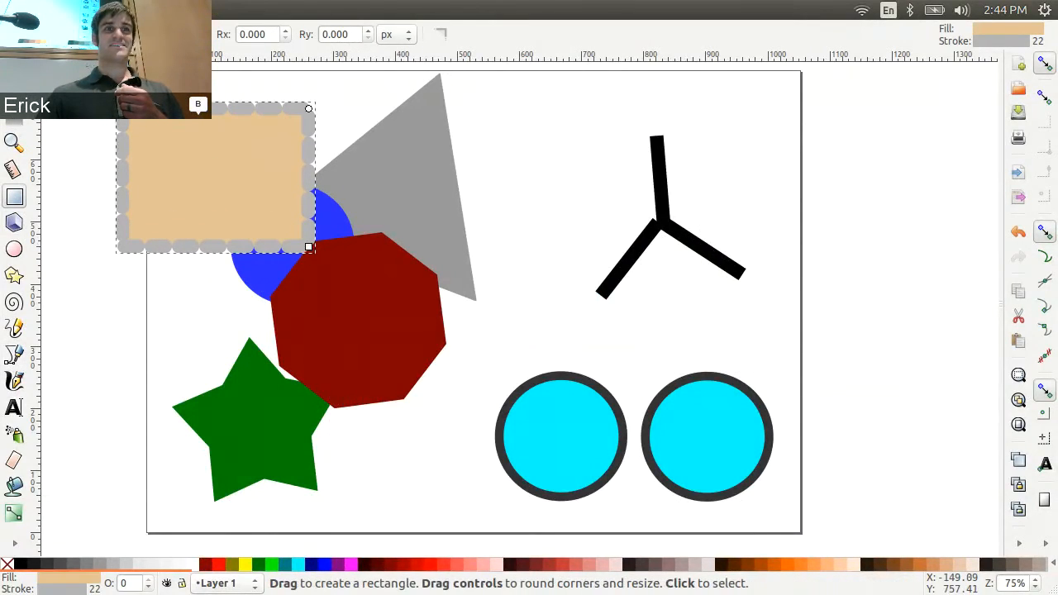
key(s)
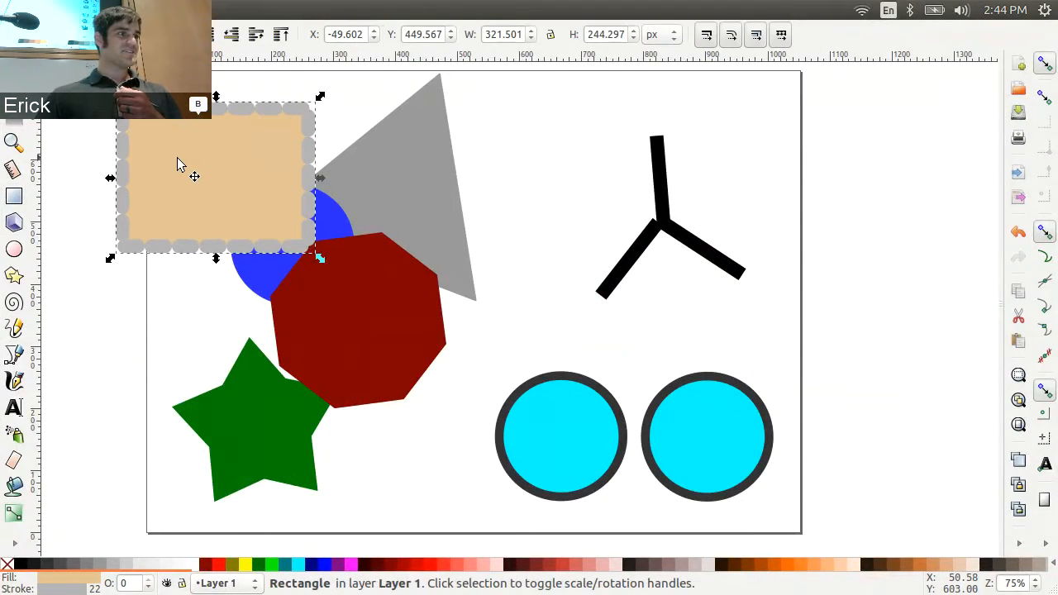
drag(177, 157, 798, 139)
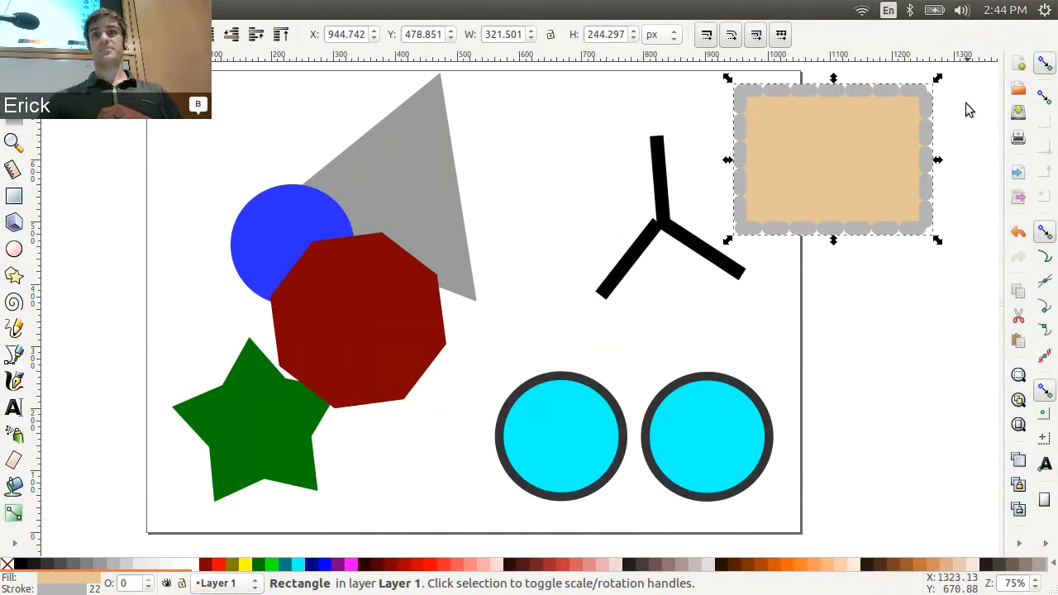
Step: Open the rectangle's Fill and Stroke settings and clear the selection
click(59, 585)
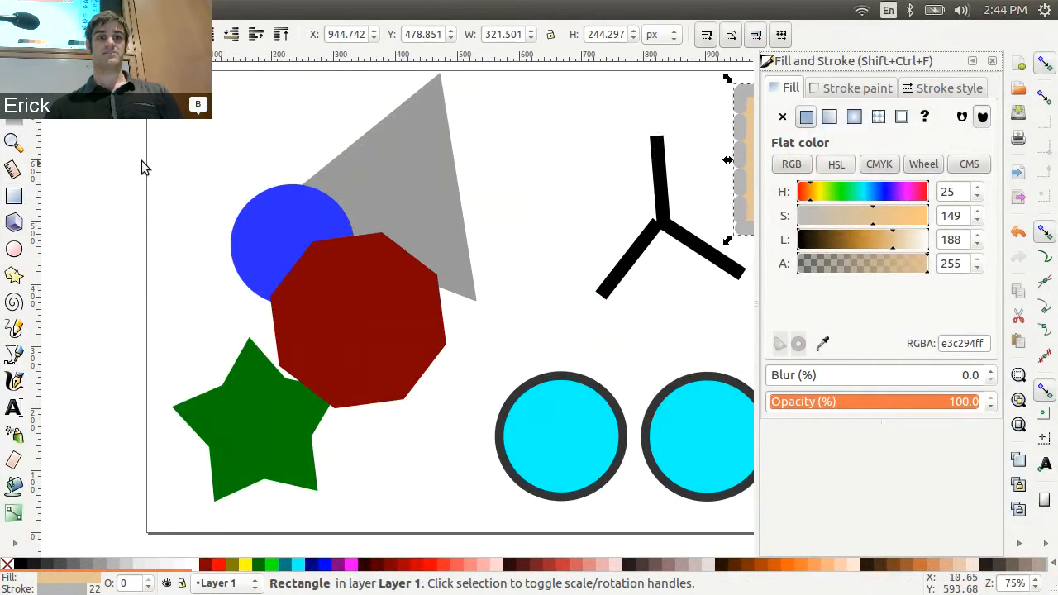
key(ctrl+shift+f)
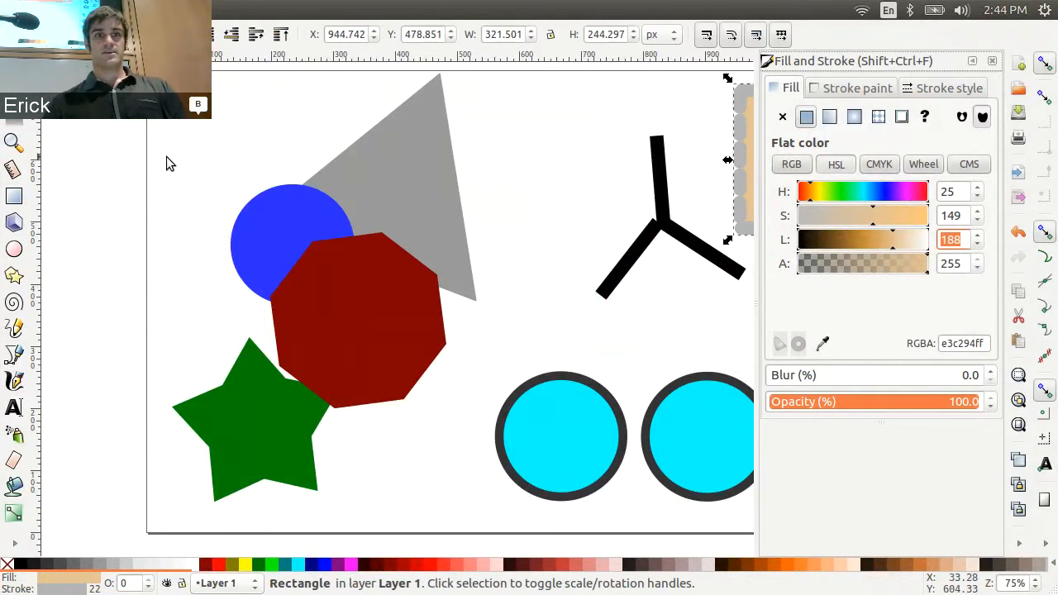
click(166, 156)
Step: Examine the fills of the rectangle, cyan circles and grey triangle in turn, and view the rectangle's colour in RGB and HSL
scroll(161, 151, right, 10)
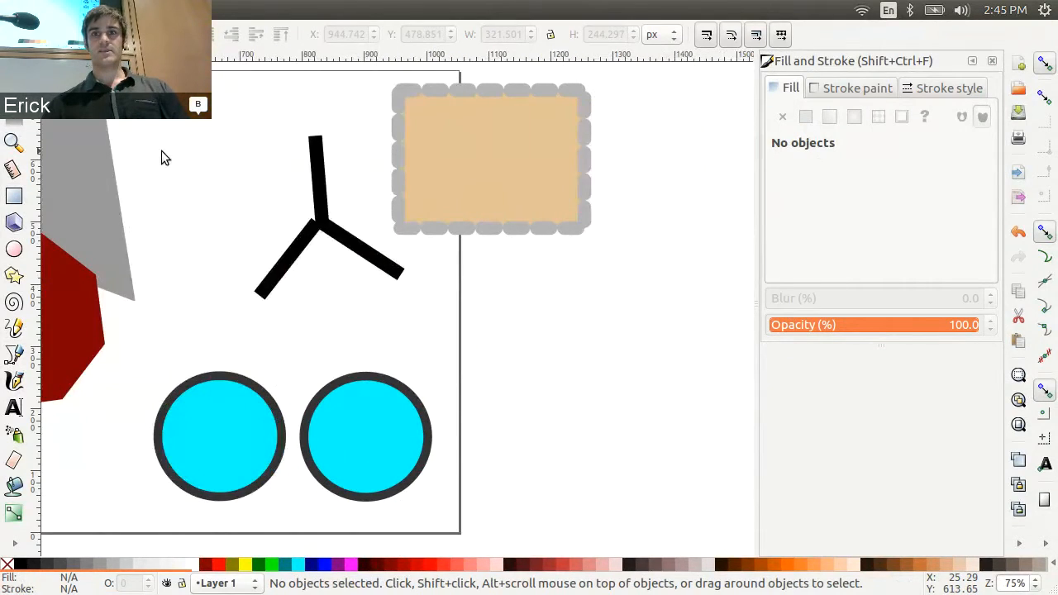
click(535, 132)
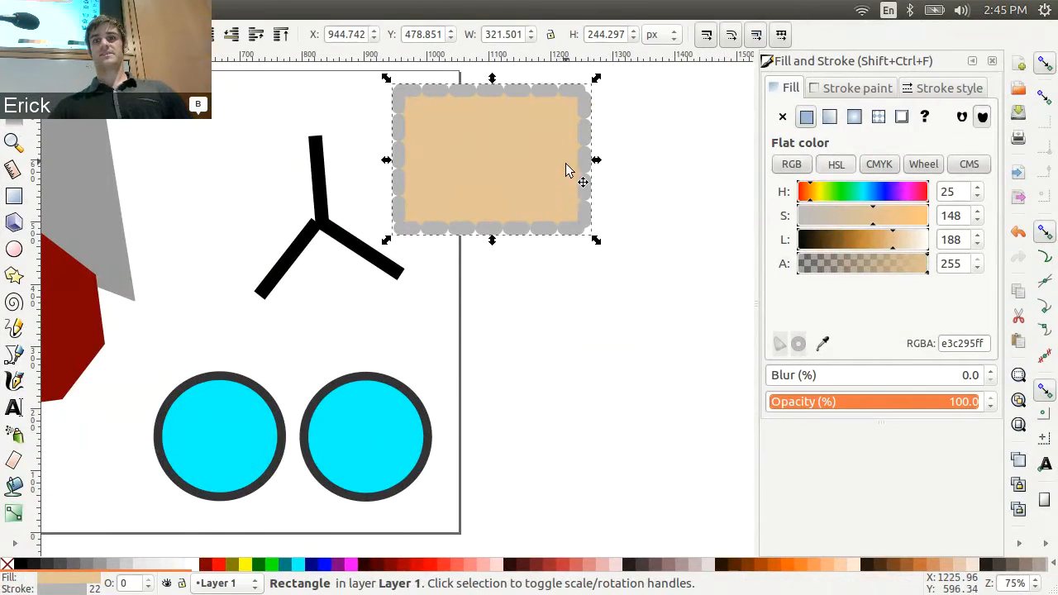
click(372, 455)
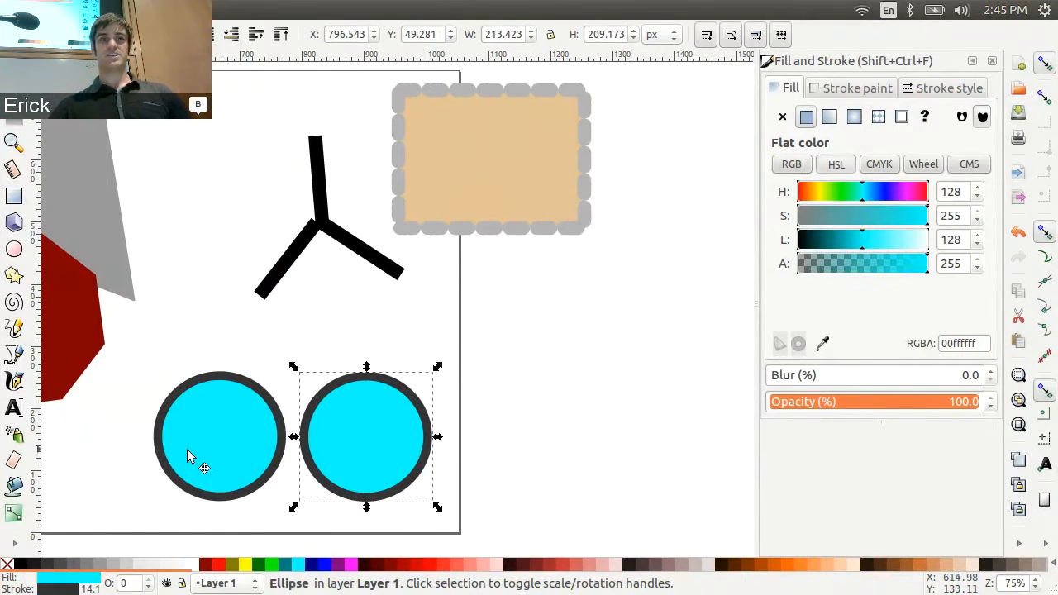
click(189, 450)
click(58, 171)
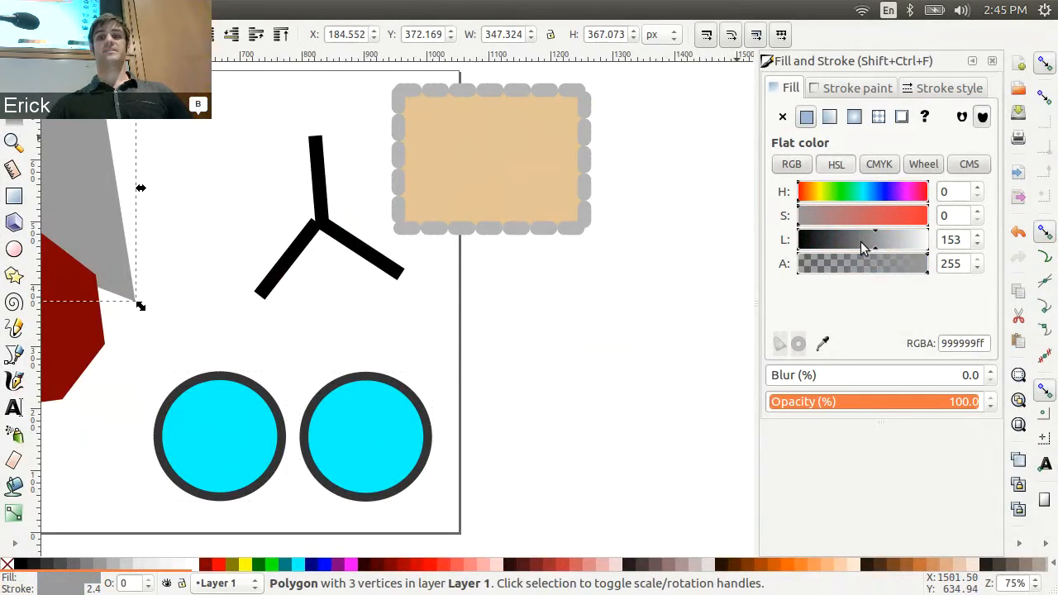
click(252, 413)
click(441, 162)
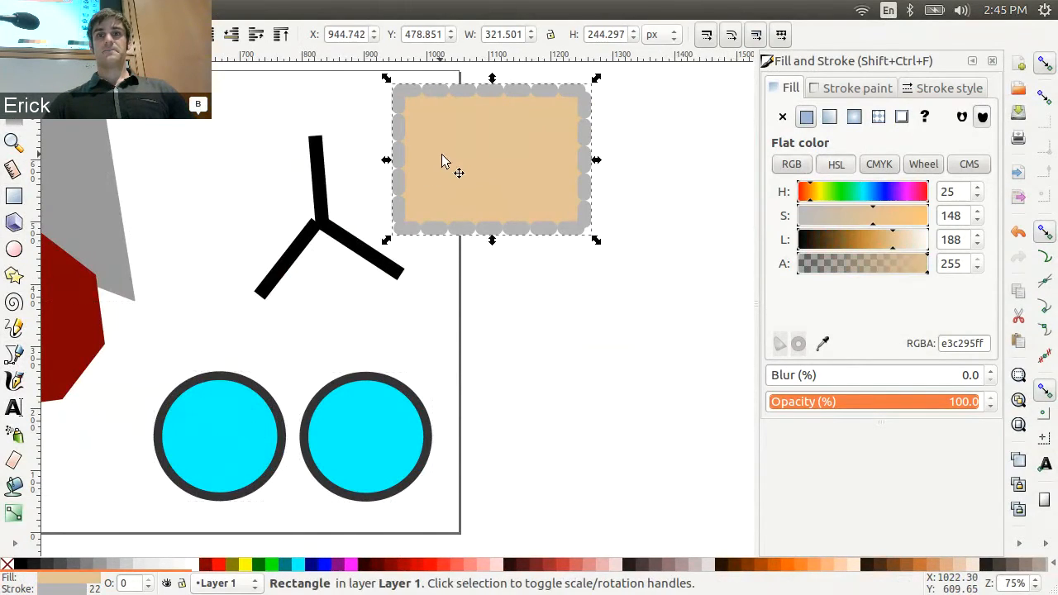
click(795, 165)
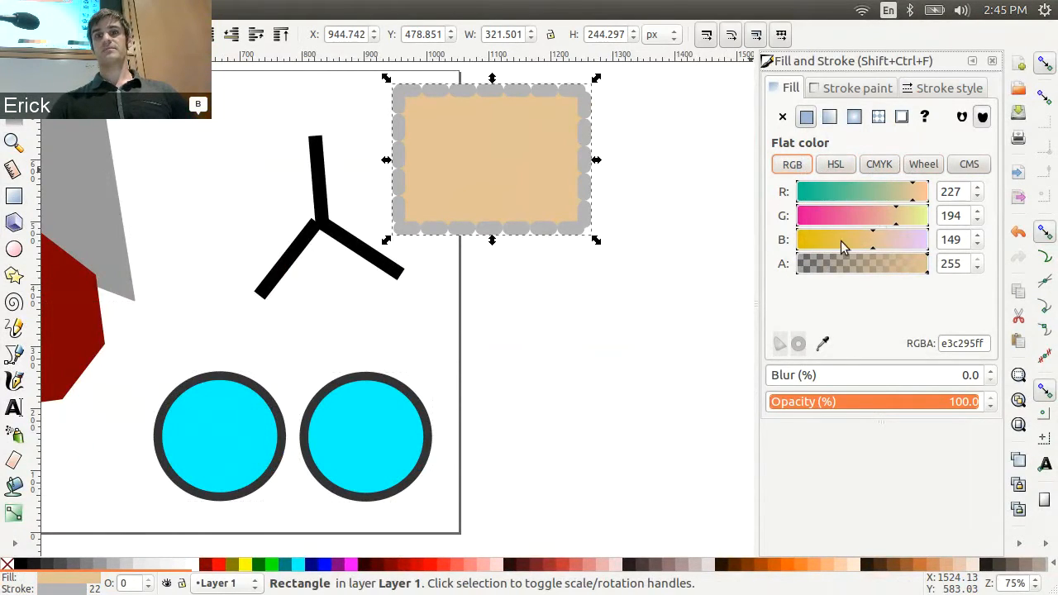
click(837, 171)
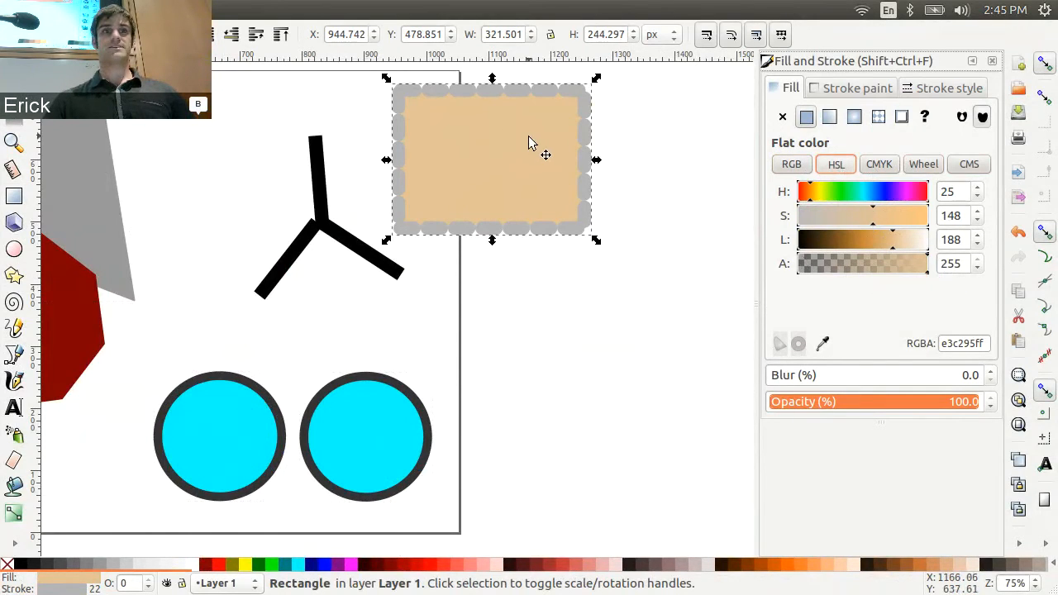
Step: Move the tan rectangle over the right cyan circle and set its fill alpha to about 181
drag(537, 144, 457, 396)
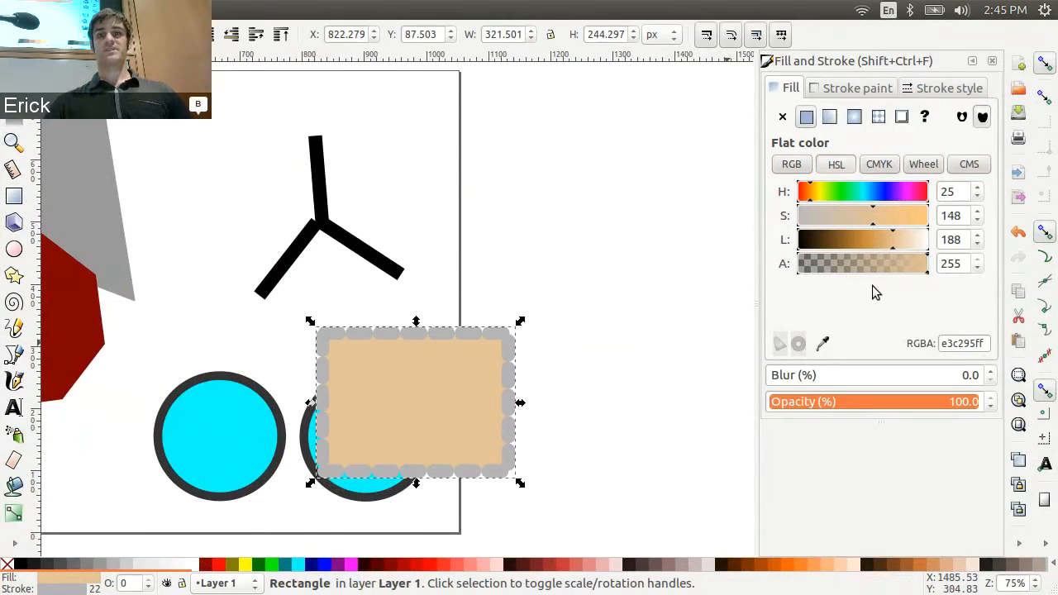
click(893, 270)
mouse_move(867, 272)
mouse_down()
mouse_move(915, 276)
mouse_move(819, 267)
mouse_move(892, 276)
mouse_up()
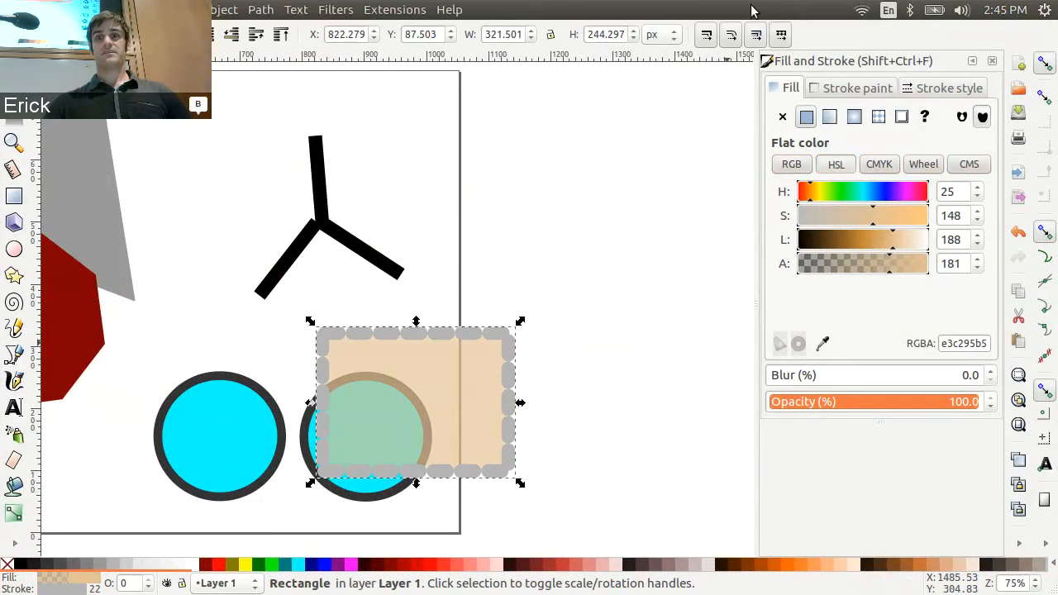
Step: Set the rectangle's stroke paint saturation to about 223 and adjust its stroke alpha, ending at 255
click(829, 90)
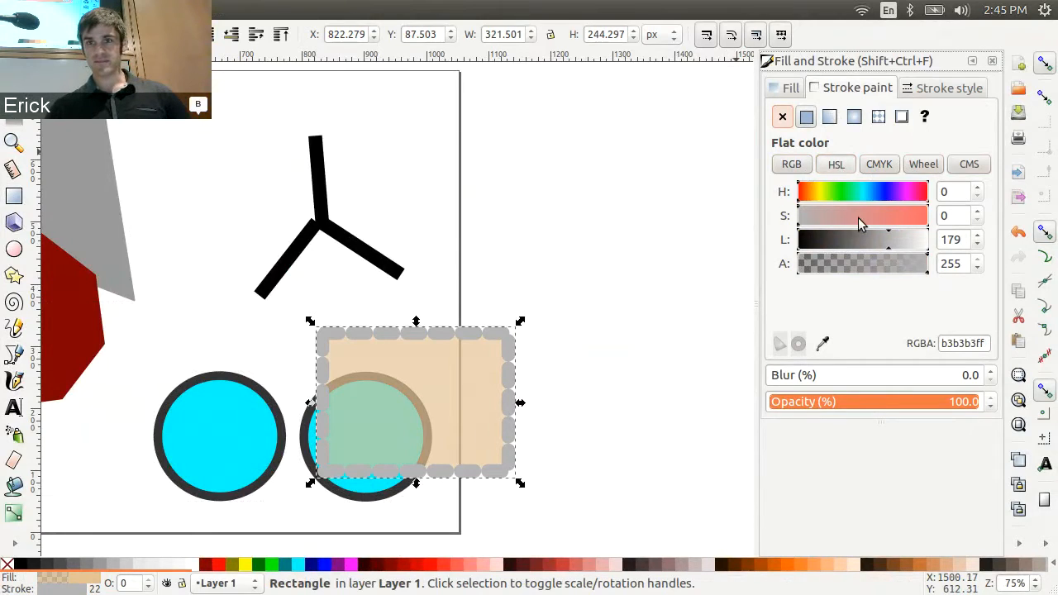
drag(858, 218, 912, 219)
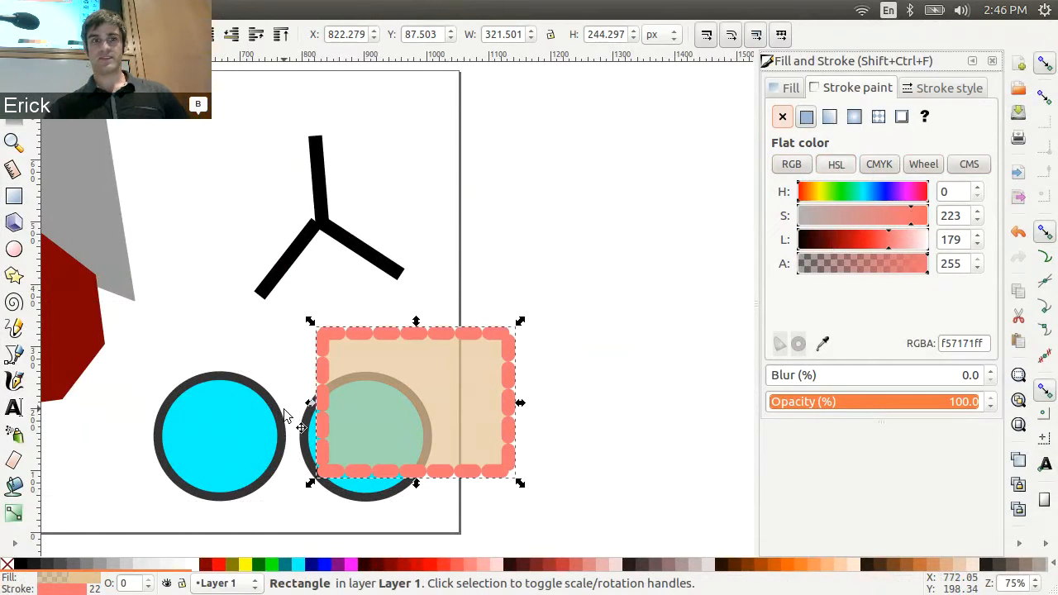
mouse_move(892, 275)
mouse_down()
mouse_move(841, 275)
mouse_move(927, 276)
mouse_up()
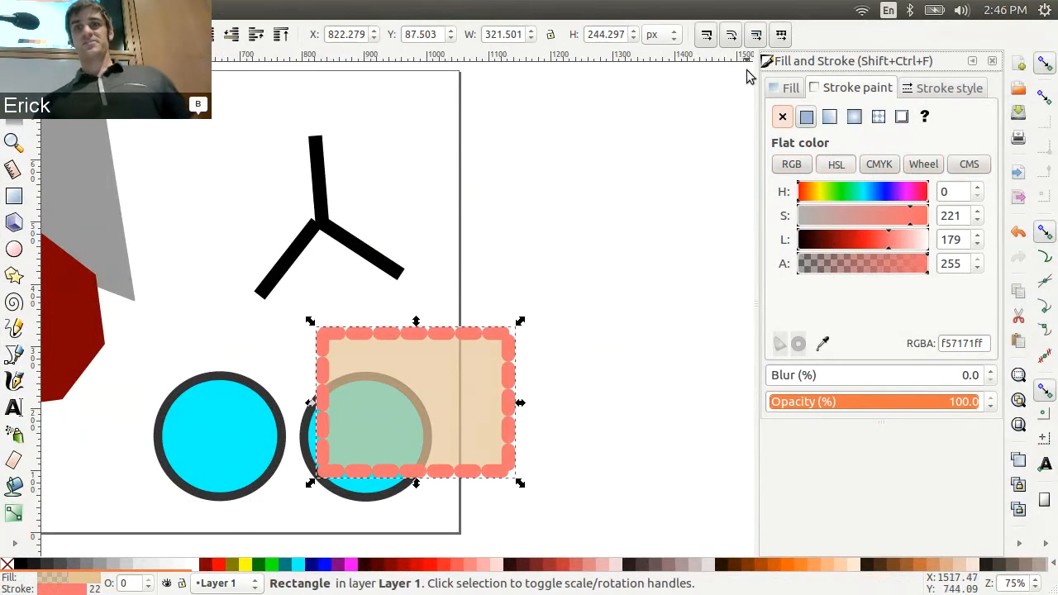
Step: Try the rectangle with no fill paint and with no stroke paint, restoring the flat color each time
click(781, 89)
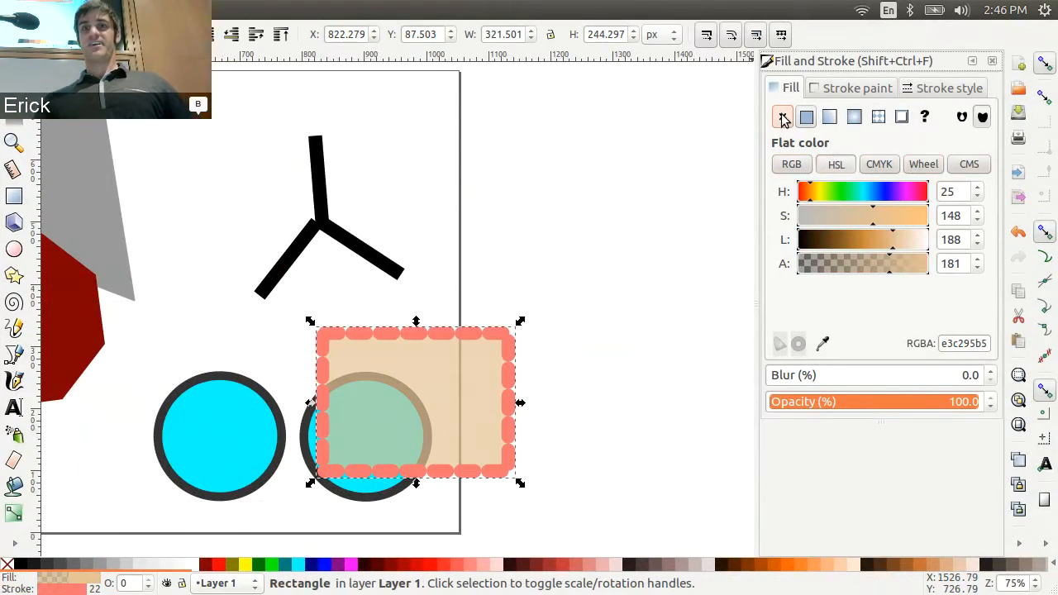
click(783, 117)
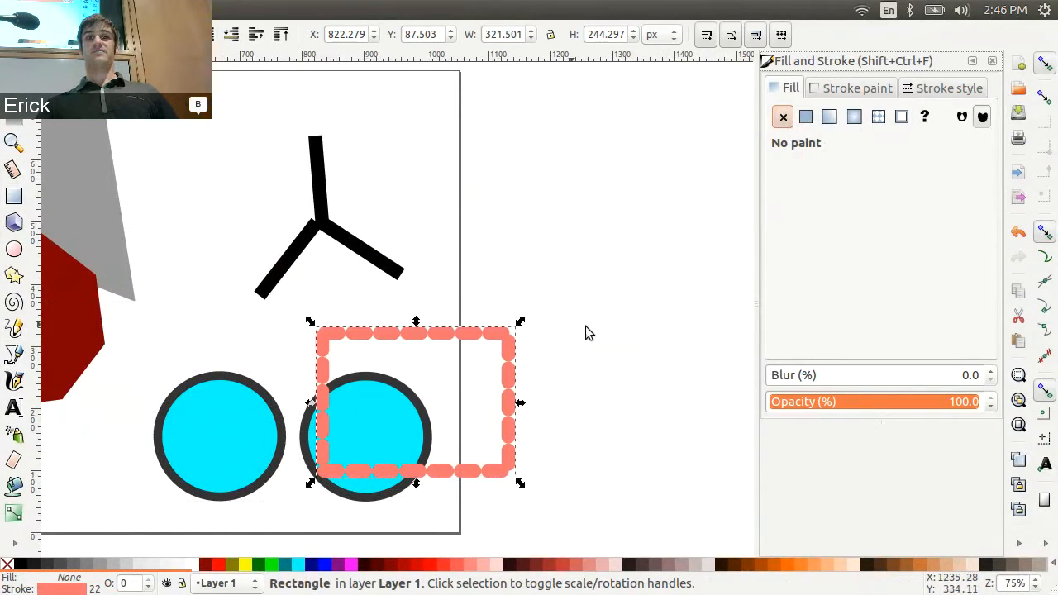
click(806, 117)
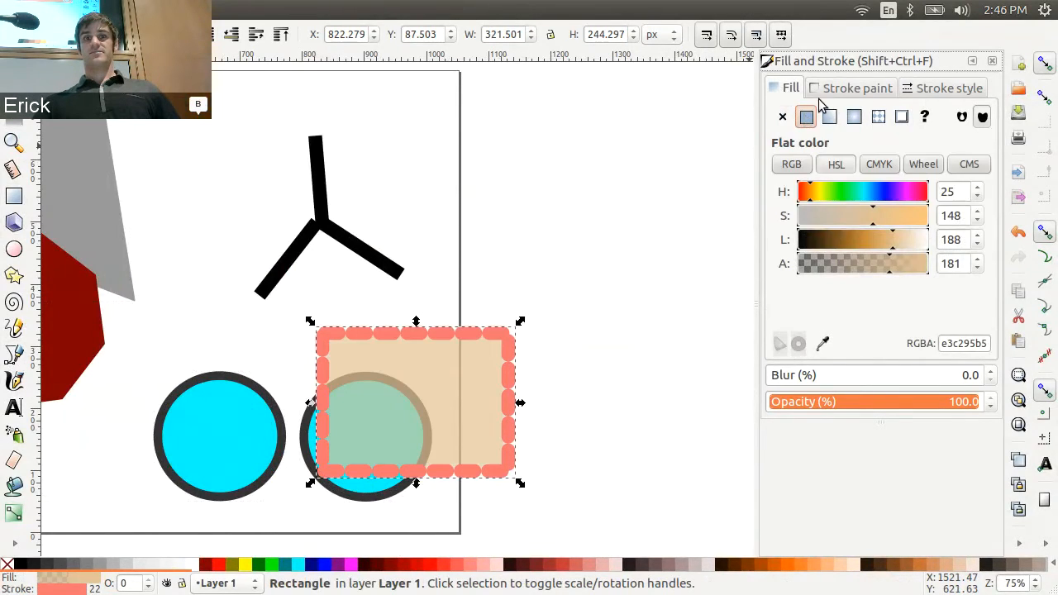
click(818, 89)
click(782, 117)
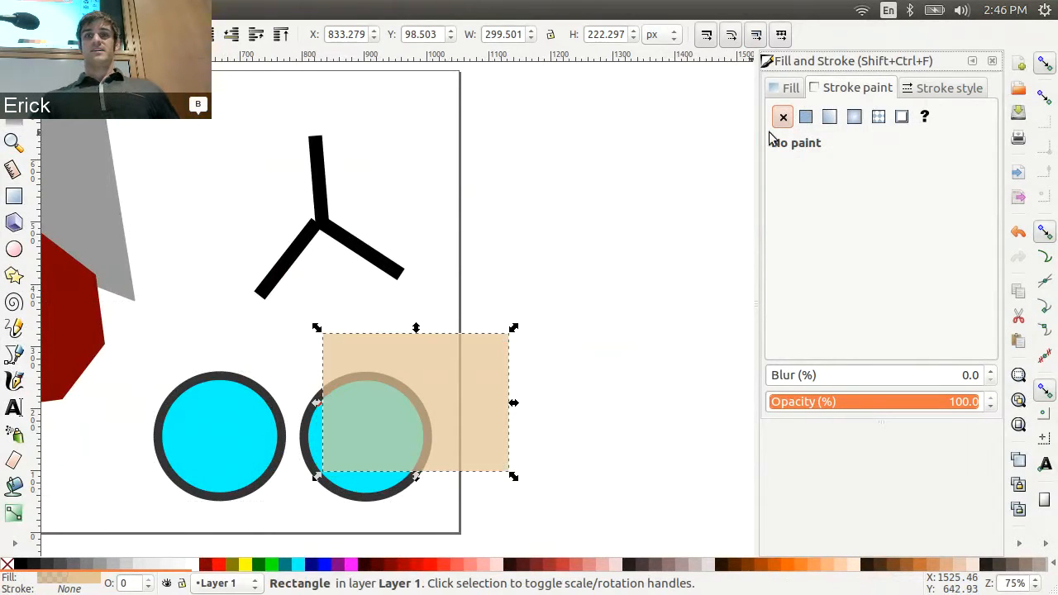
click(806, 117)
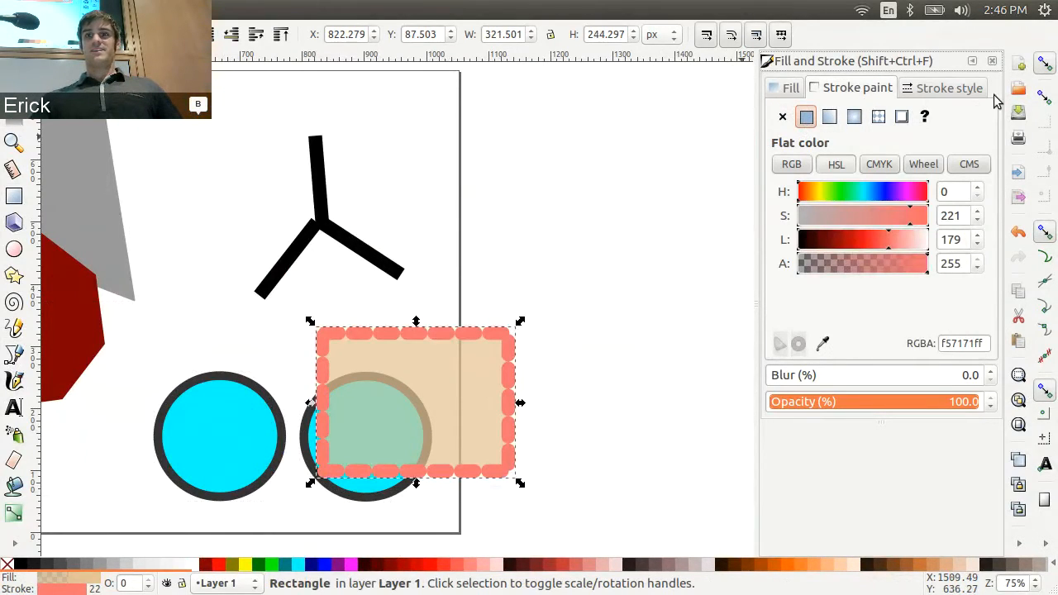
Step: Give the rectangle a solid stroke with a width of 28.2 px and round joins
click(954, 88)
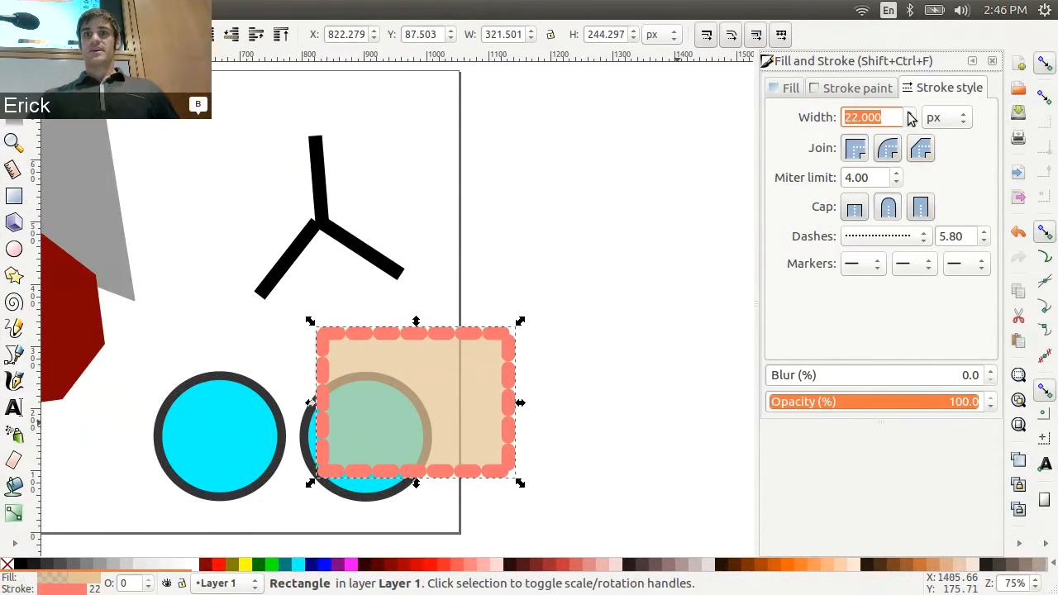
drag(908, 113, 908, 113)
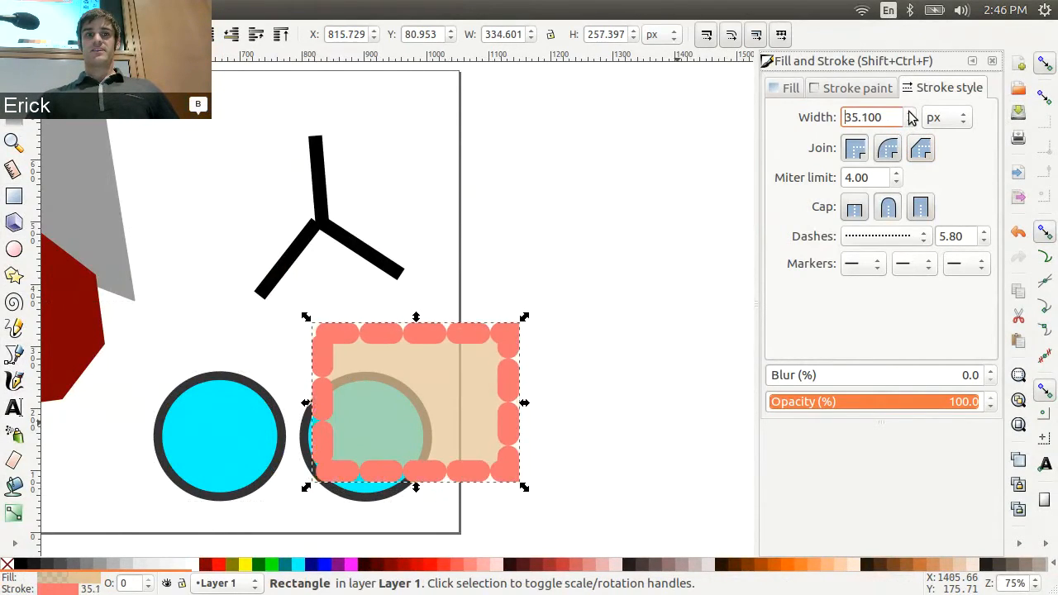
click(921, 239)
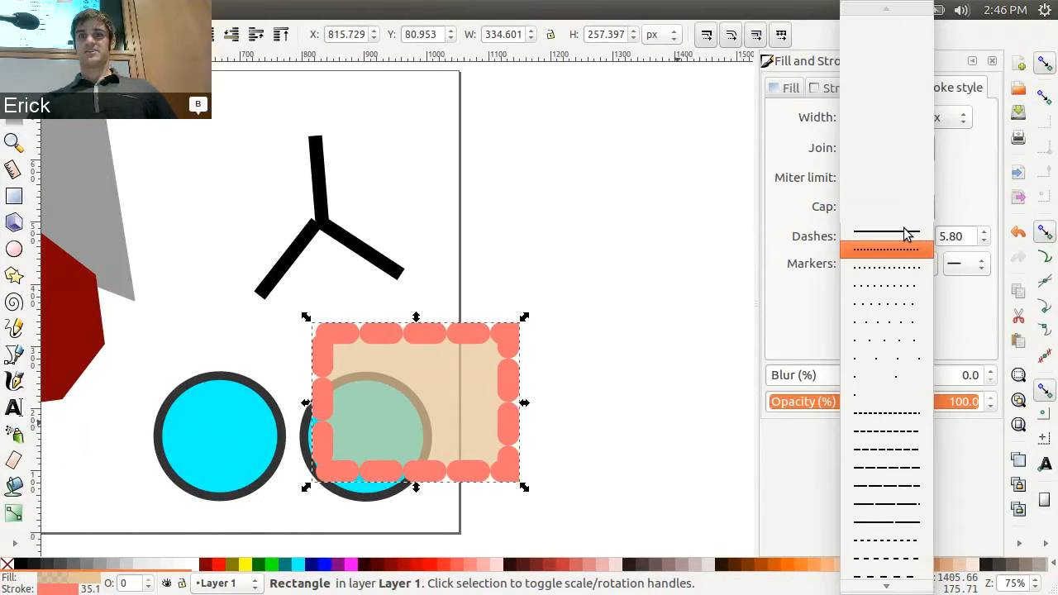
click(907, 234)
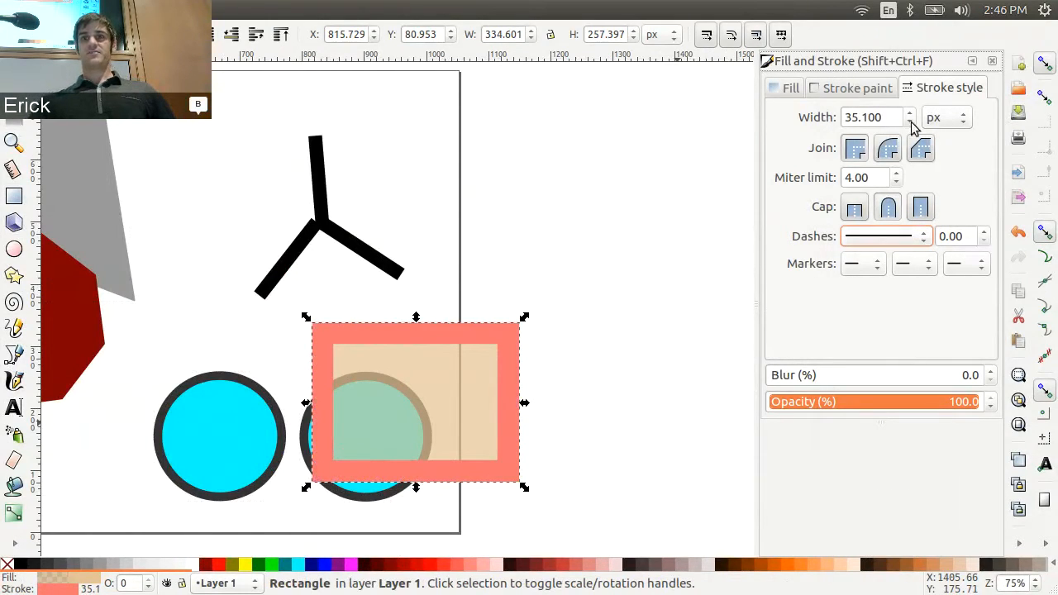
drag(910, 122, 910, 121)
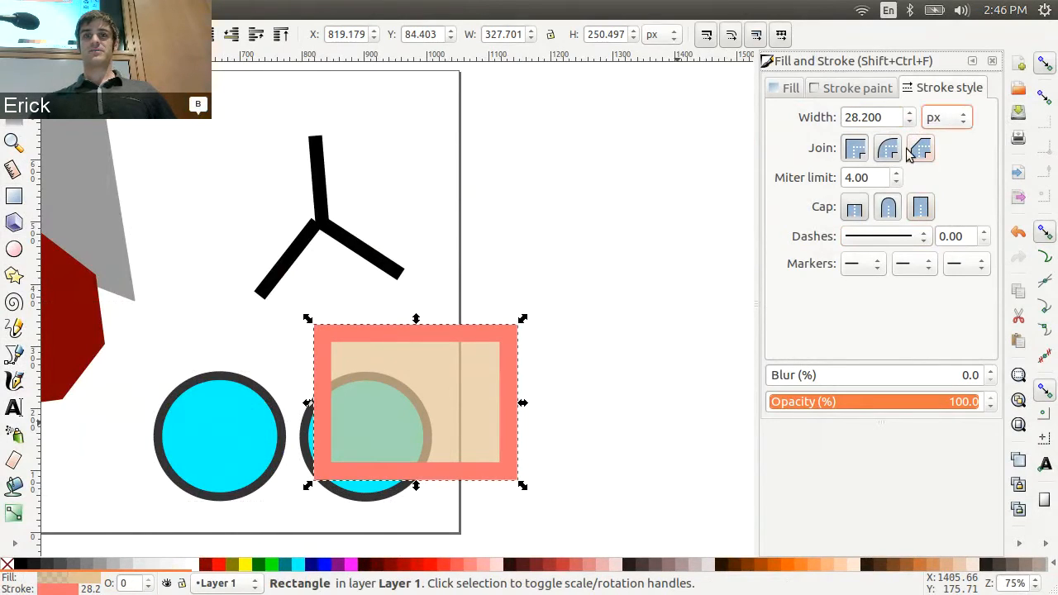
click(889, 150)
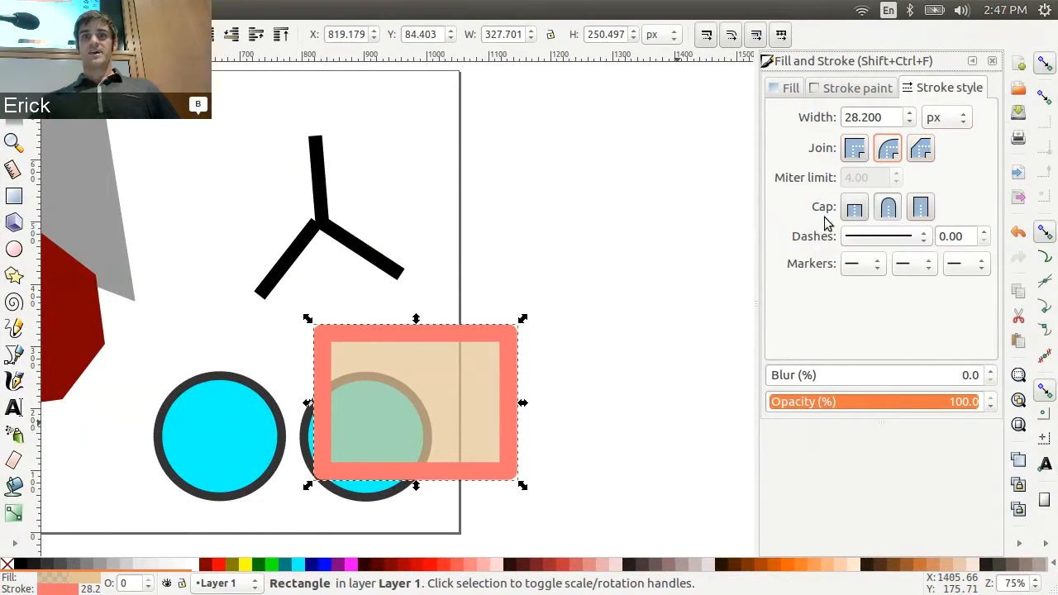
Step: Apply a short-dash pattern with a pattern offset of 5.50 to the rectangle's stroke and clear the selection
click(897, 238)
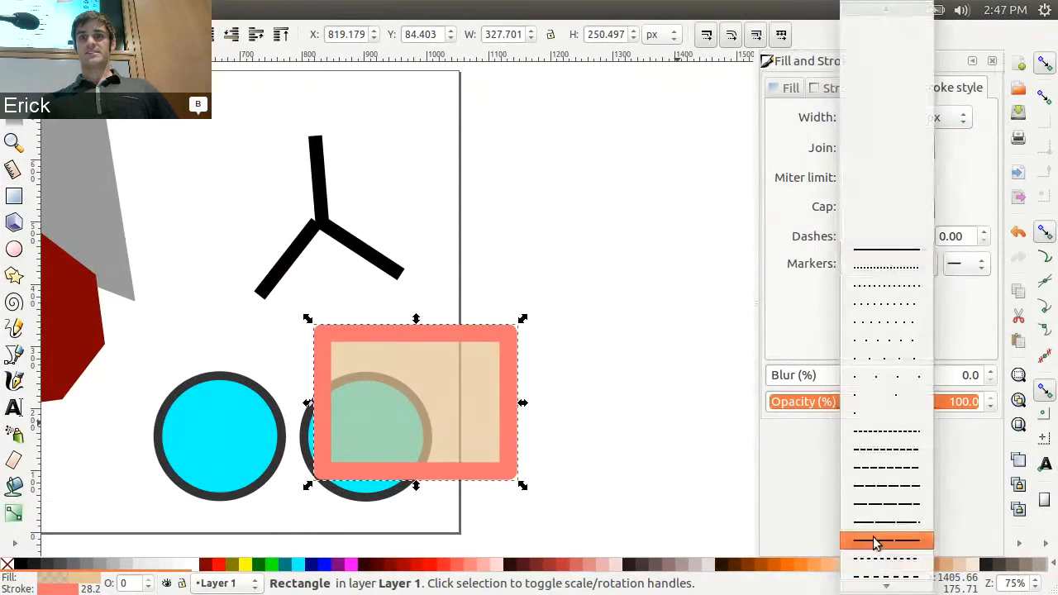
click(891, 433)
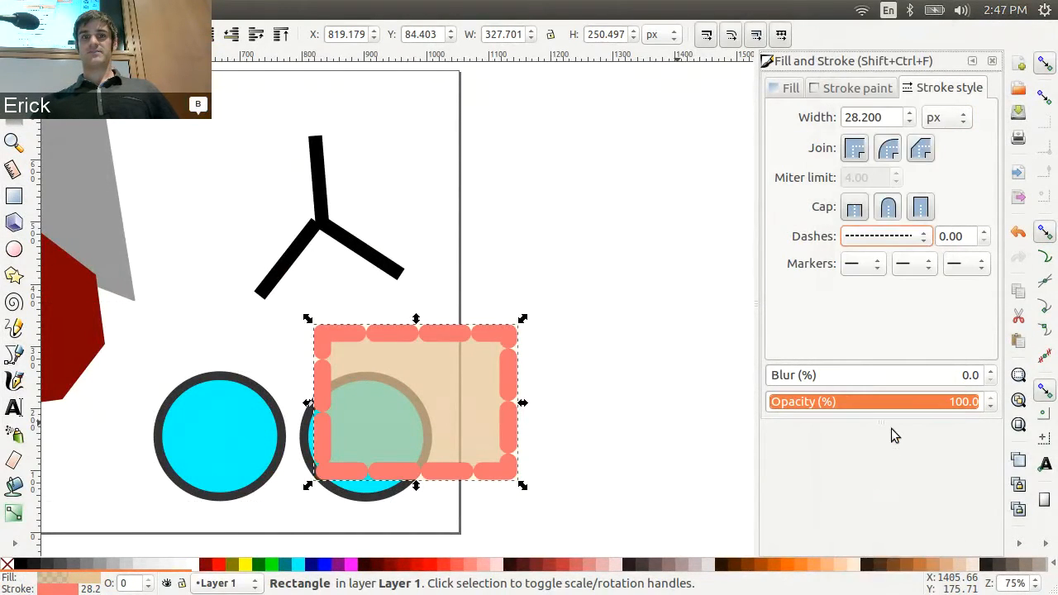
click(982, 233)
click(982, 233)
click(982, 233)
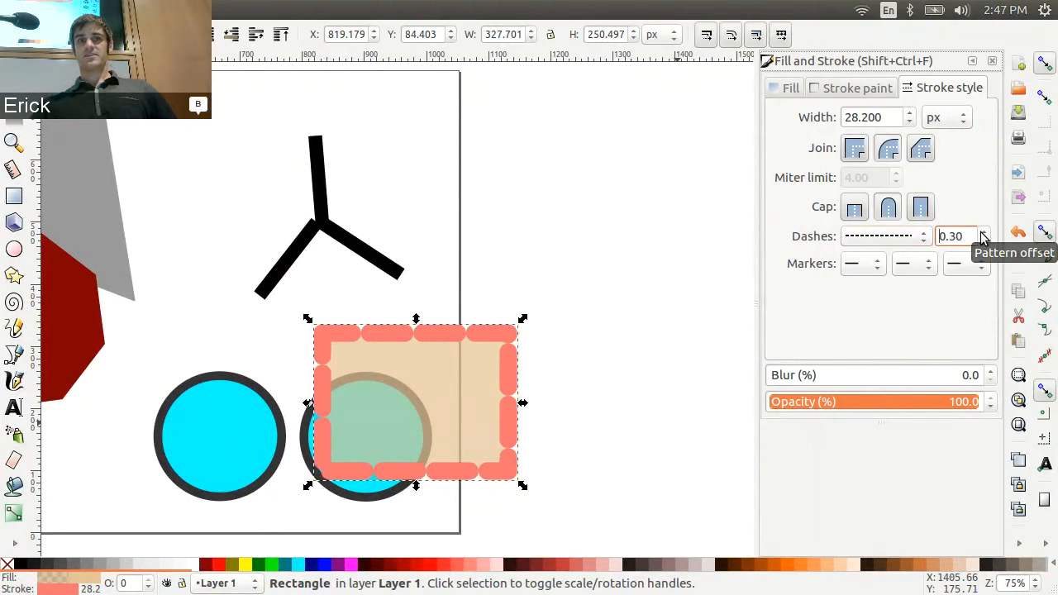
click(982, 233)
click(983, 234)
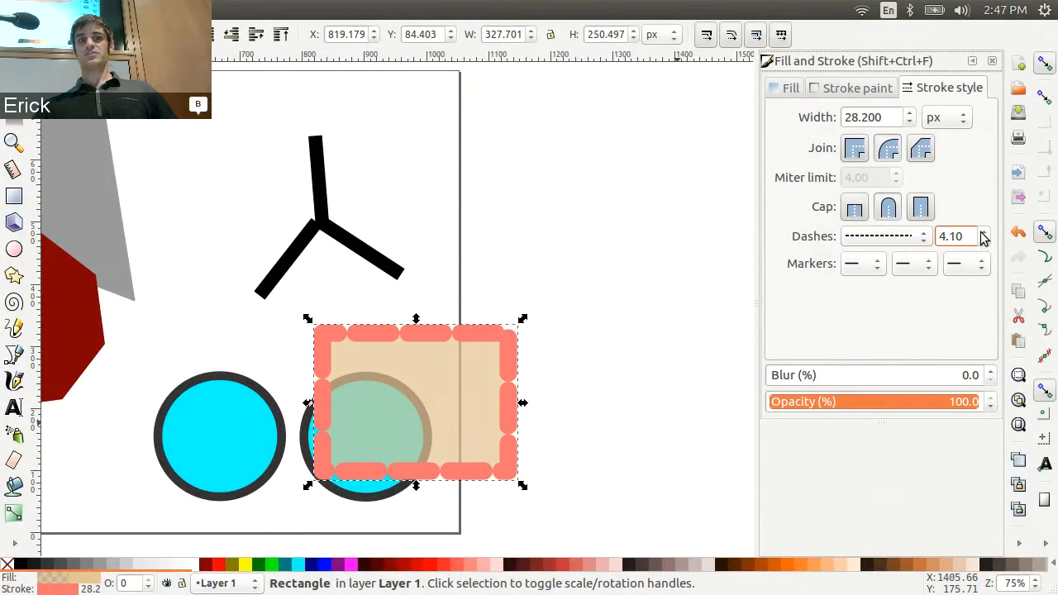
click(983, 233)
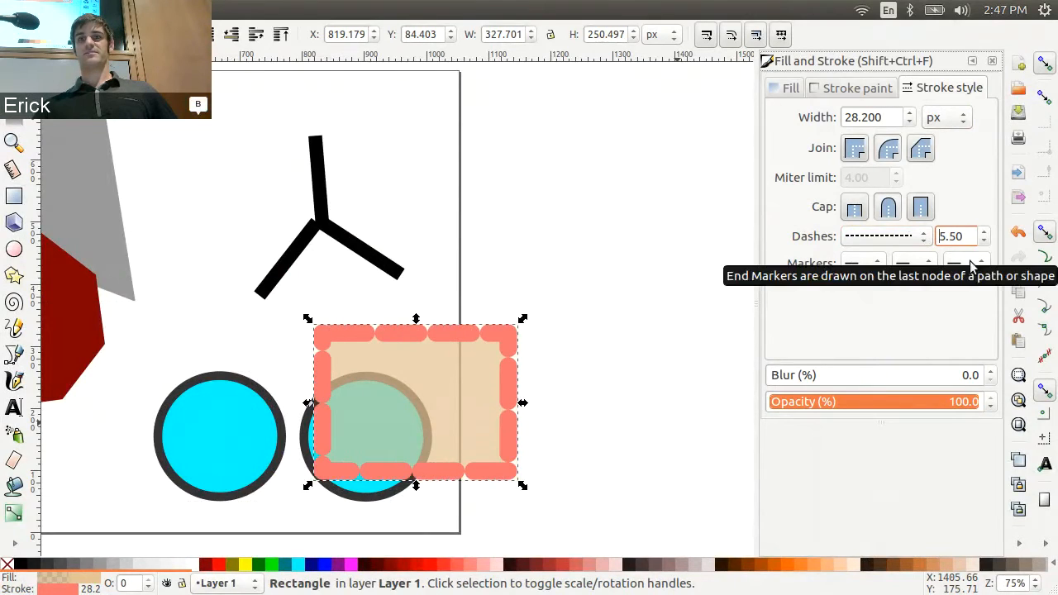
click(491, 236)
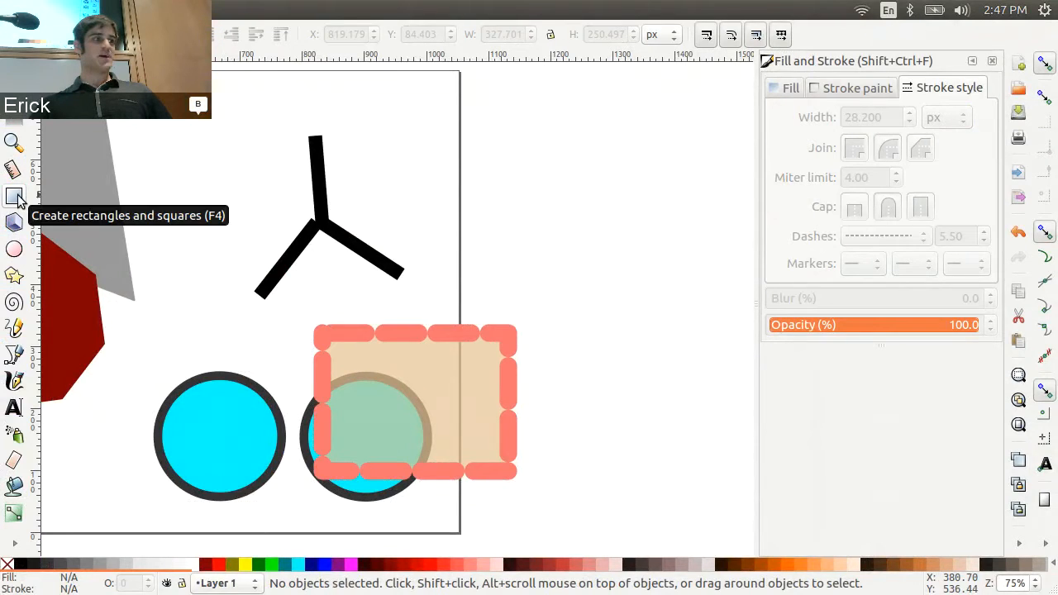
Step: Draw a circle about 307 px across above the dashed rectangle and give it a solid 25 px stroke
click(14, 249)
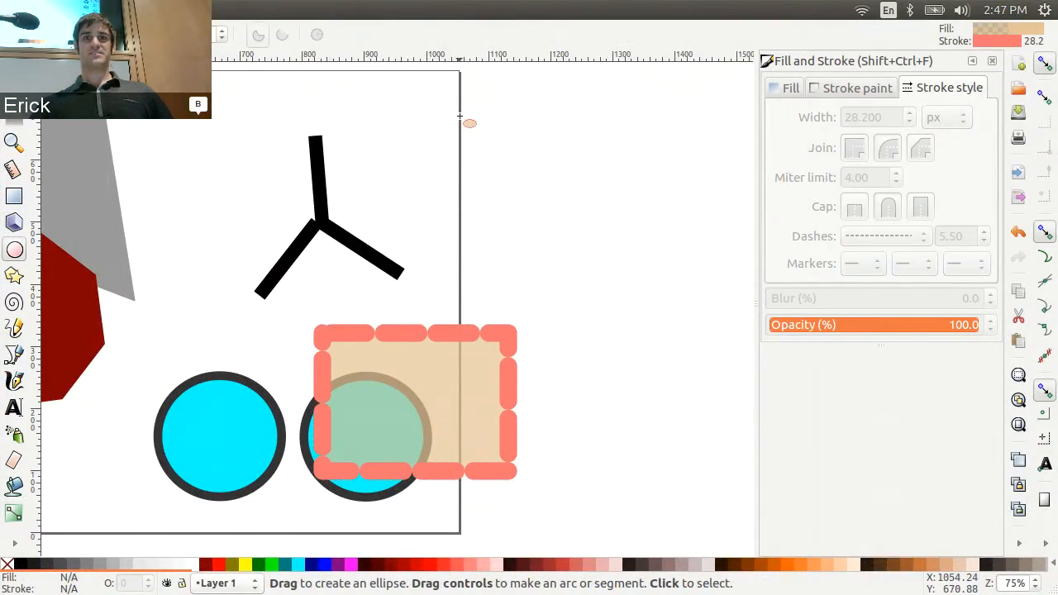
mouse_move(459, 116)
mouse_down()
mouse_move(579, 213)
mouse_move(625, 279)
mouse_move(597, 188)
mouse_move(709, 168)
mouse_move(548, 196)
mouse_move(657, 149)
mouse_move(721, 154)
mouse_move(652, 243)
mouse_move(668, 191)
mouse_move(739, 200)
mouse_move(710, 246)
mouse_move(590, 246)
mouse_move(675, 165)
mouse_move(608, 243)
mouse_move(636, 291)
mouse_up()
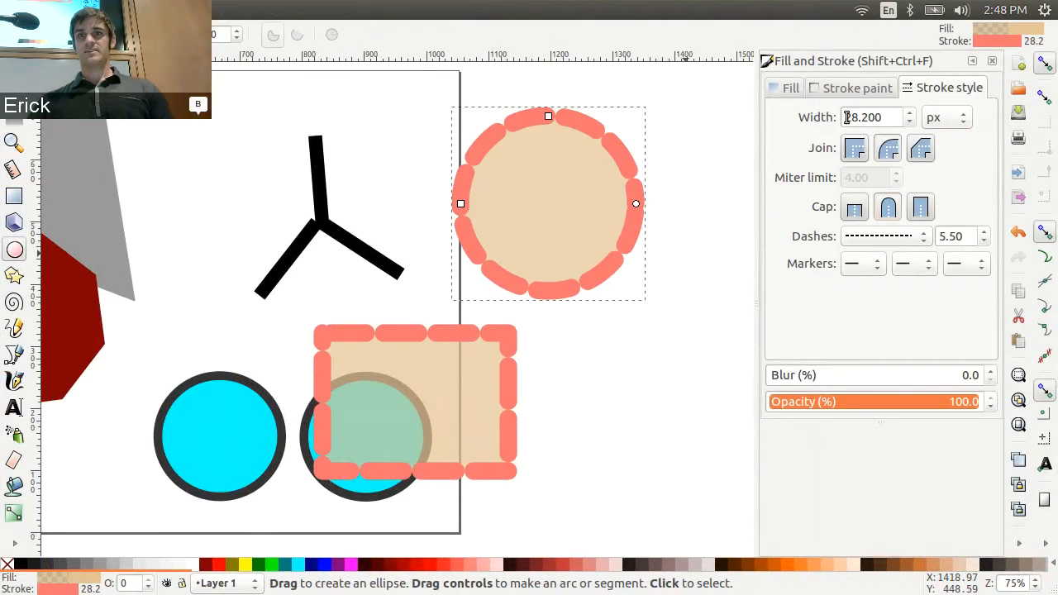
click(888, 239)
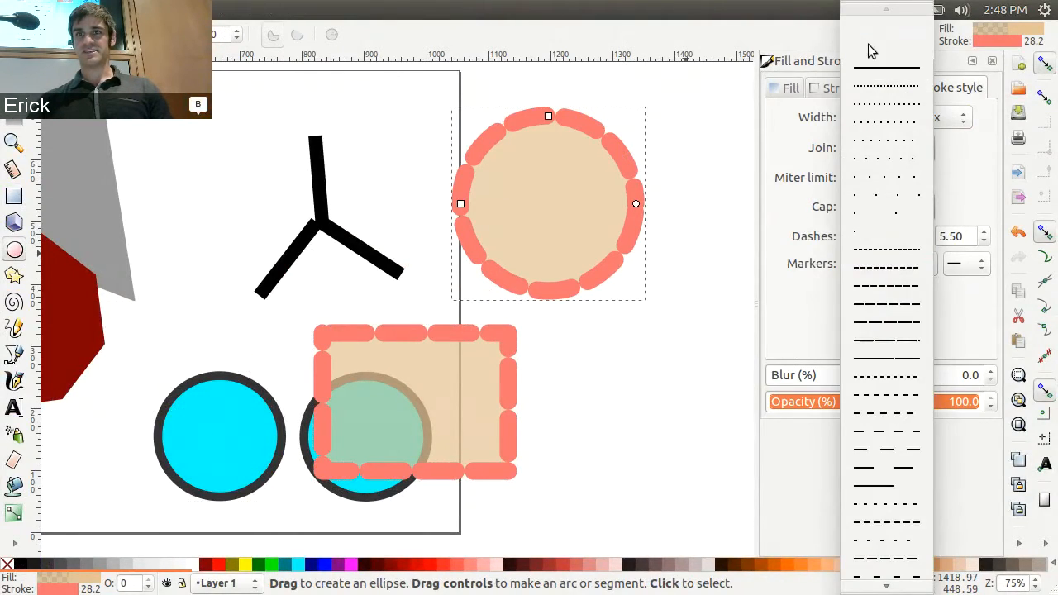
click(869, 66)
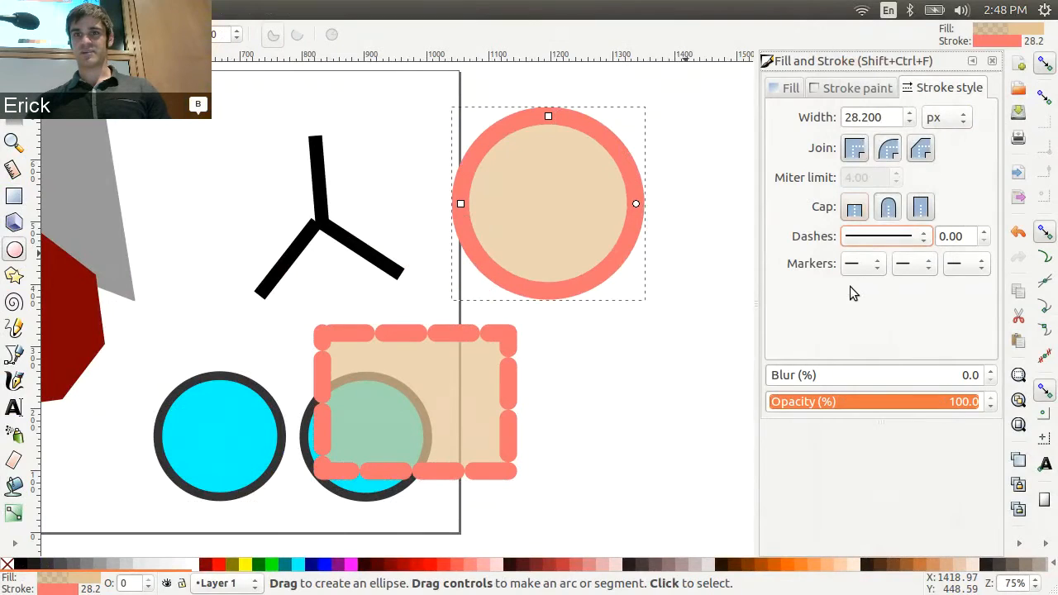
click(909, 122)
click(909, 122)
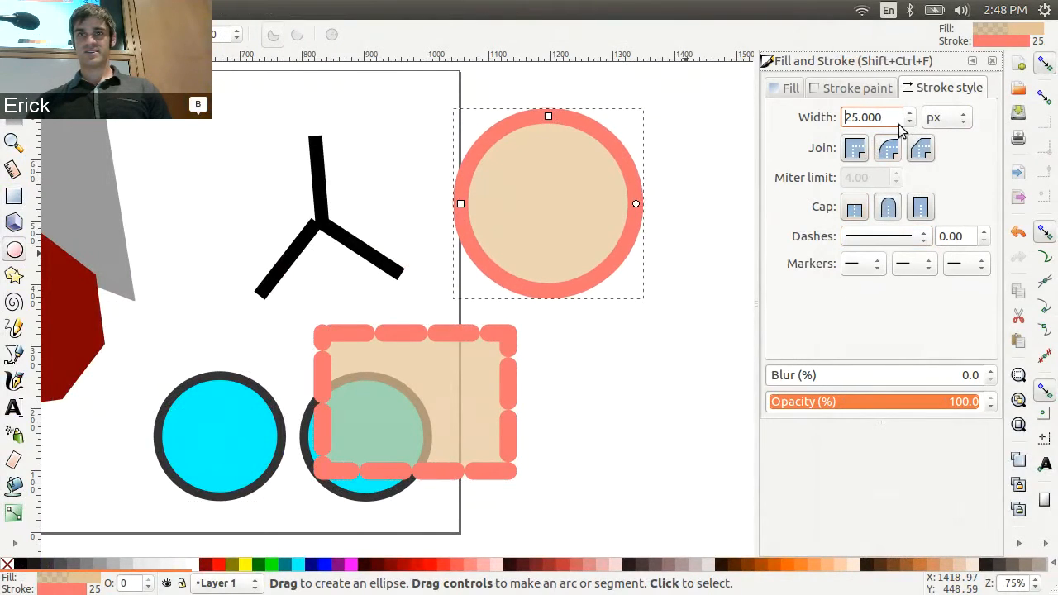
Step: Try several gray swatches as the new circle's fill, ending with 80% Gray
click(859, 88)
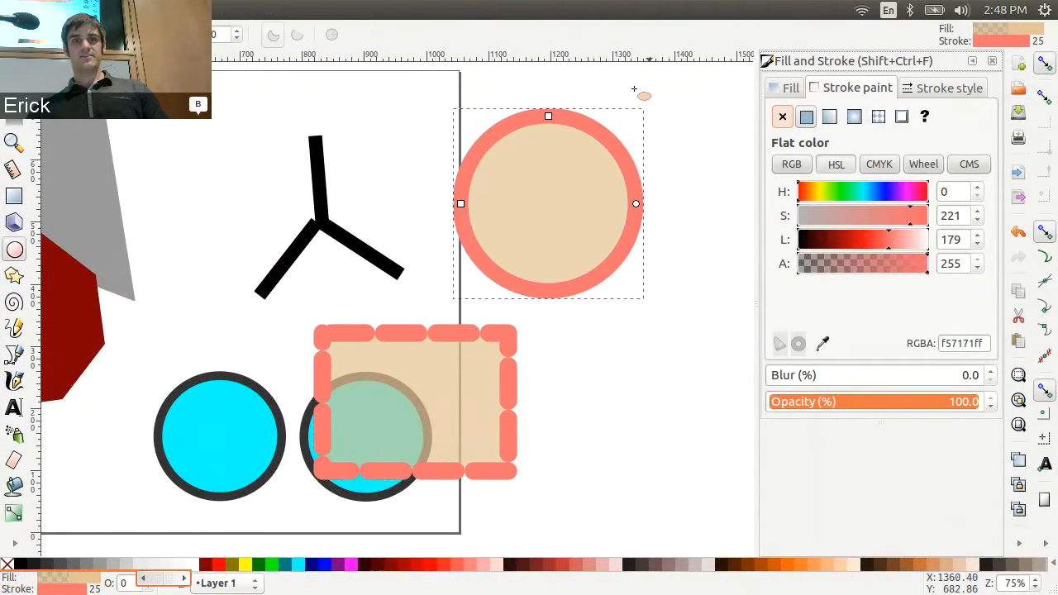
key(s)
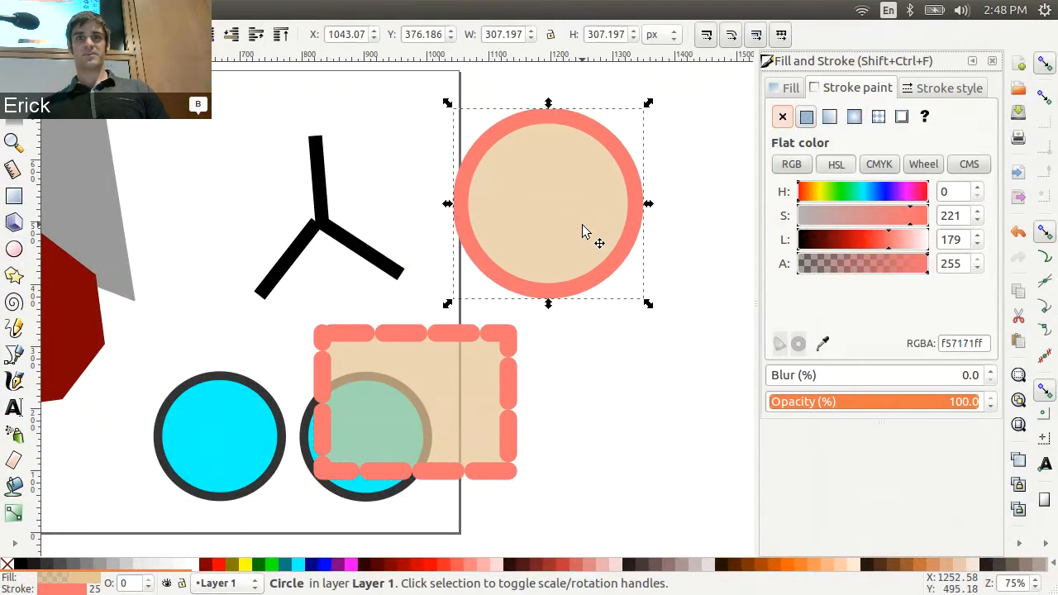
click(46, 565)
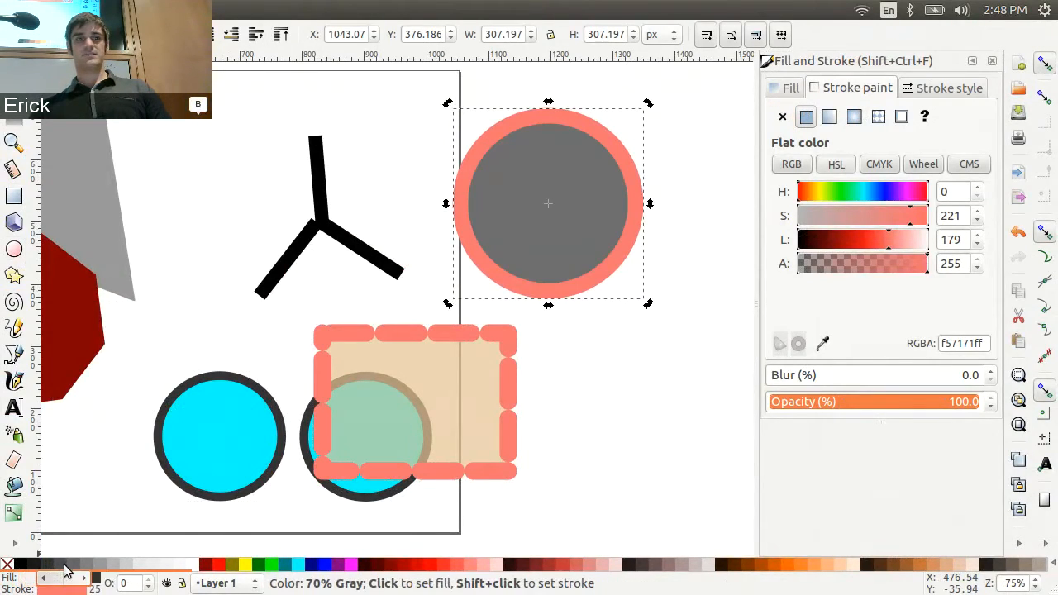
click(54, 565)
click(66, 568)
click(69, 567)
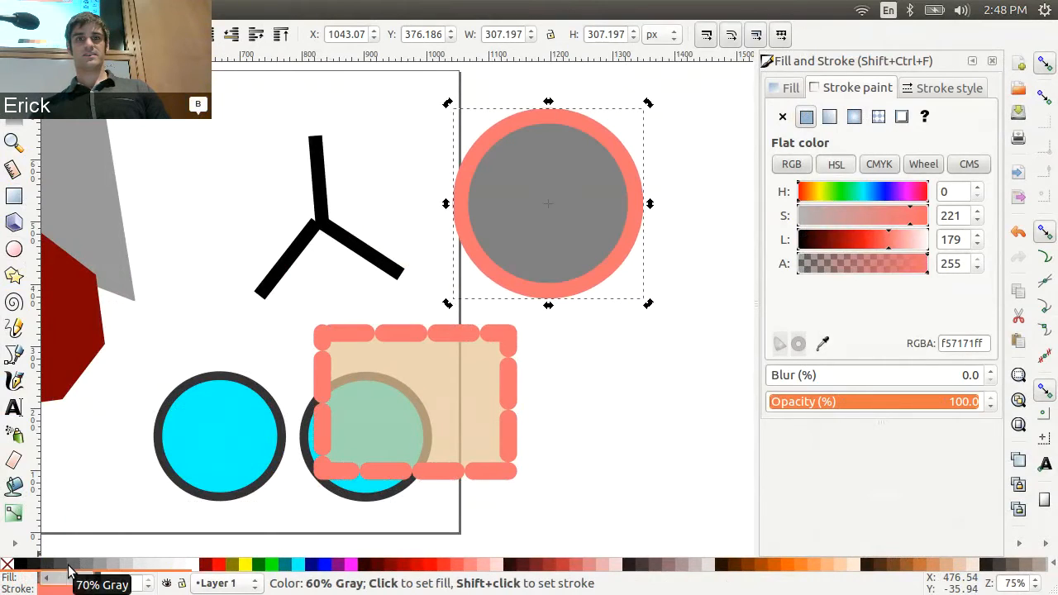
click(137, 566)
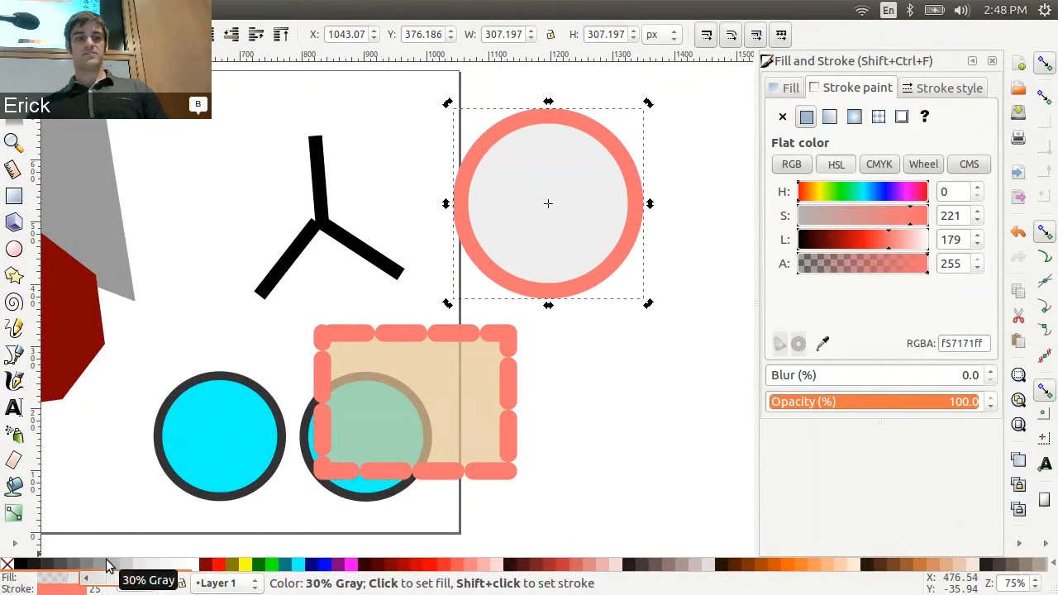
click(52, 567)
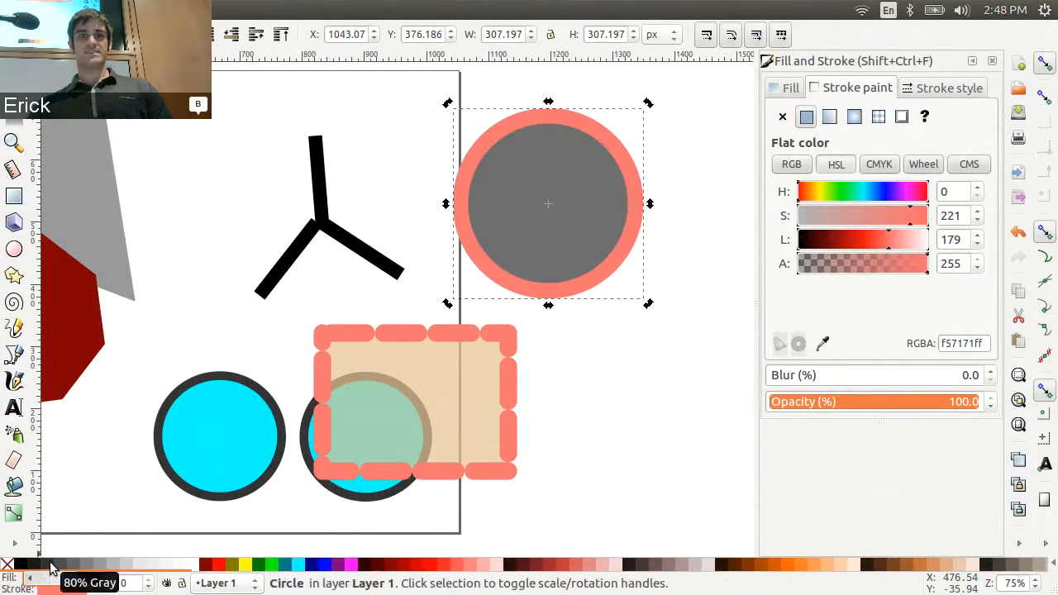
Step: Set the circle's stroke color to 70% Gray from the palette
shift+click(52, 567)
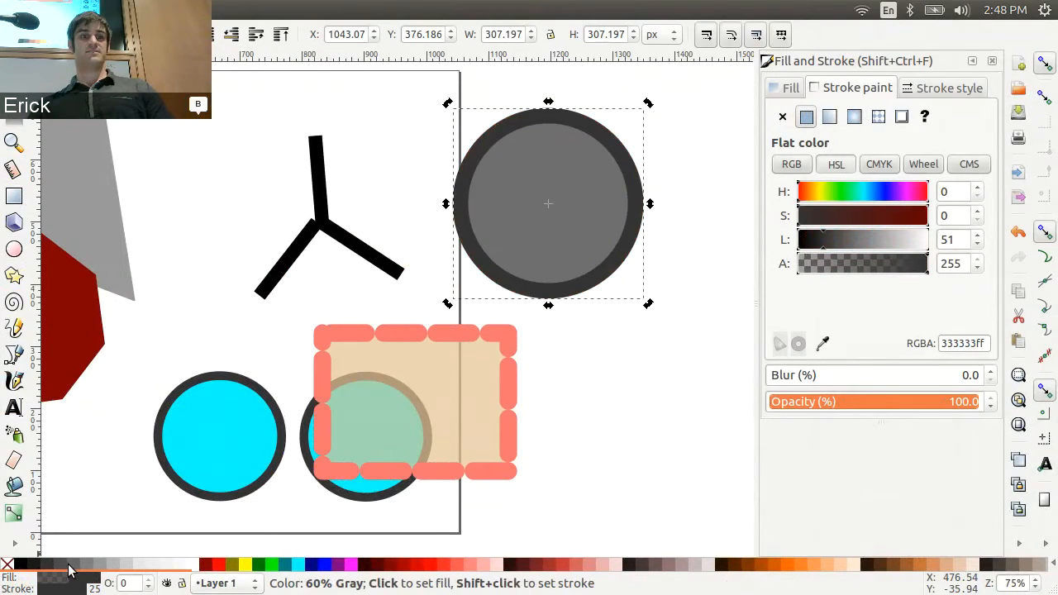
shift+click(73, 567)
shift+click(62, 567)
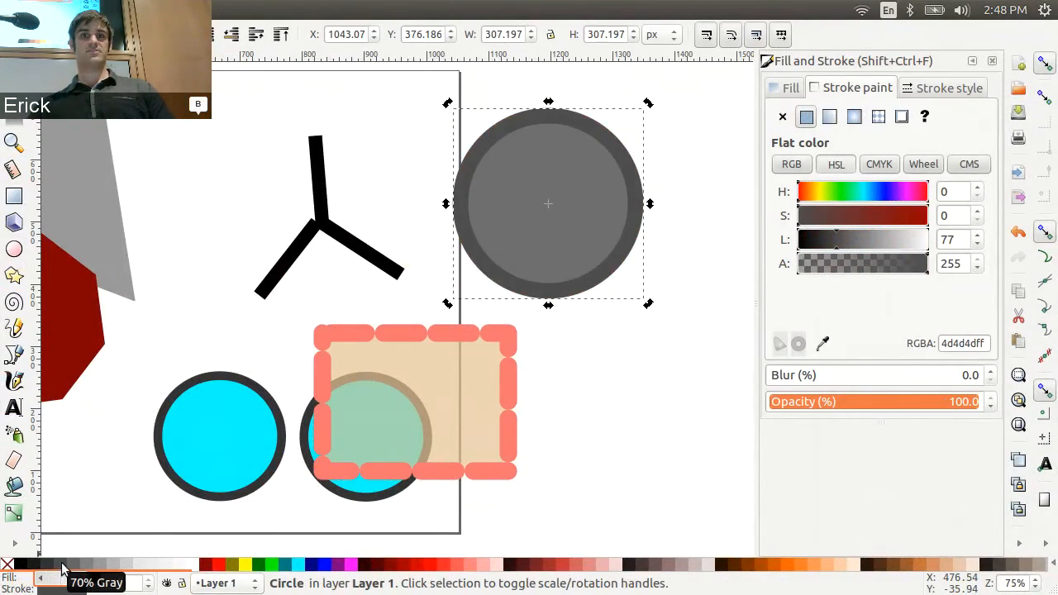
Step: Remove the circle's fill and move the circle onto the page over the black three-armed figure
click(8, 567)
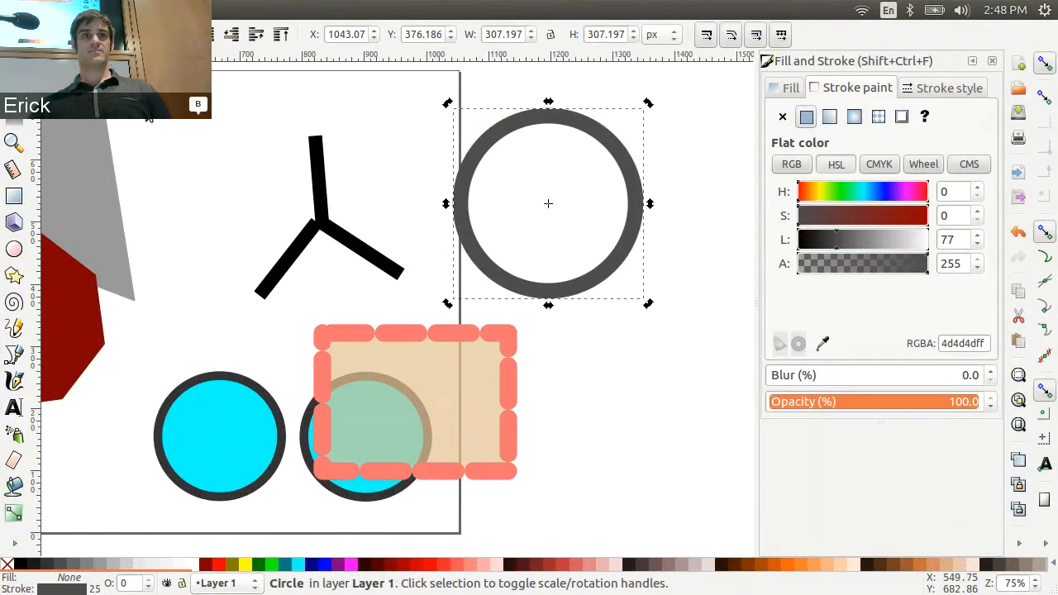
click(175, 121)
drag(633, 243, 378, 185)
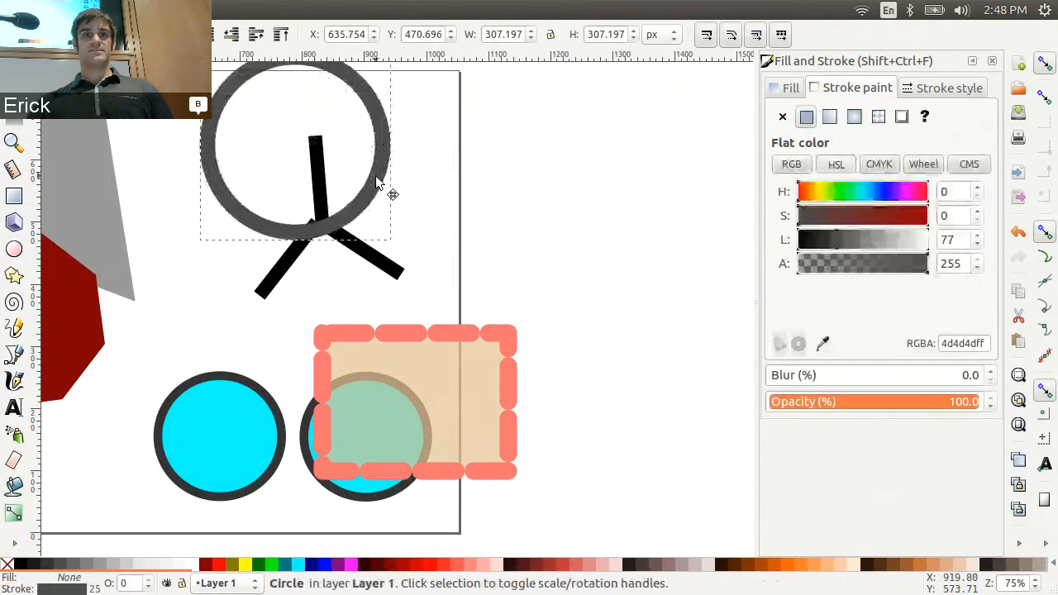
Step: Draw a three-sided polygon about 285 by 256 px above the dashed rectangle and reactivate the star and polygon tool for it
click(13, 278)
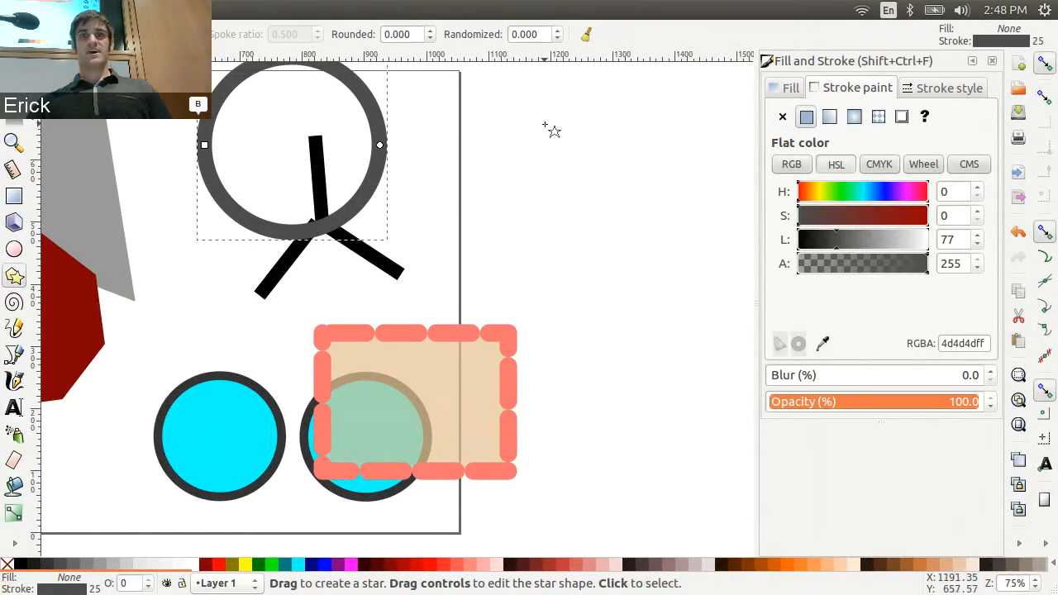
drag(549, 126, 607, 256)
key(s)
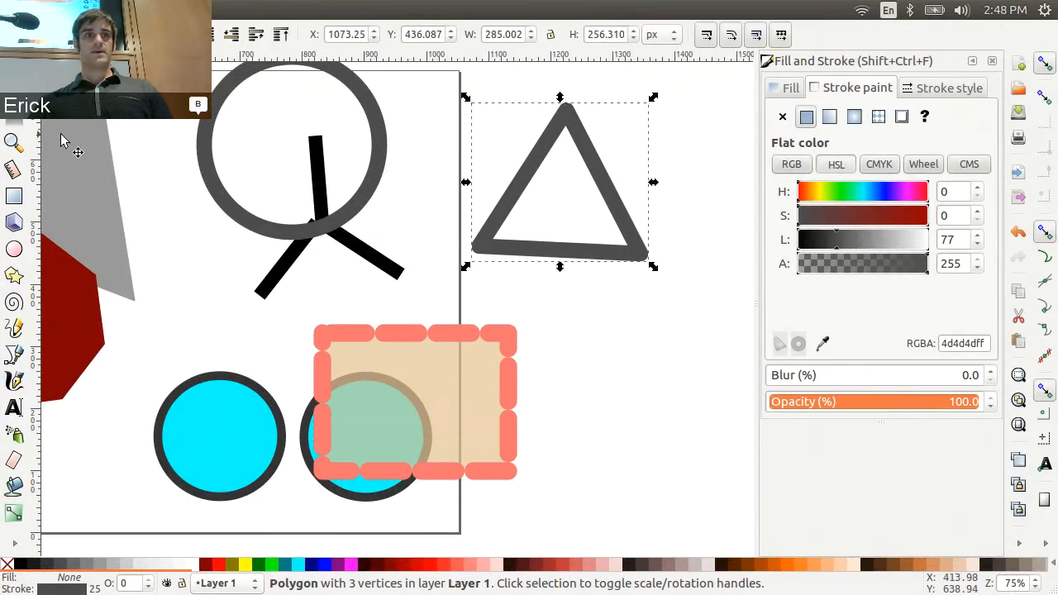
click(14, 275)
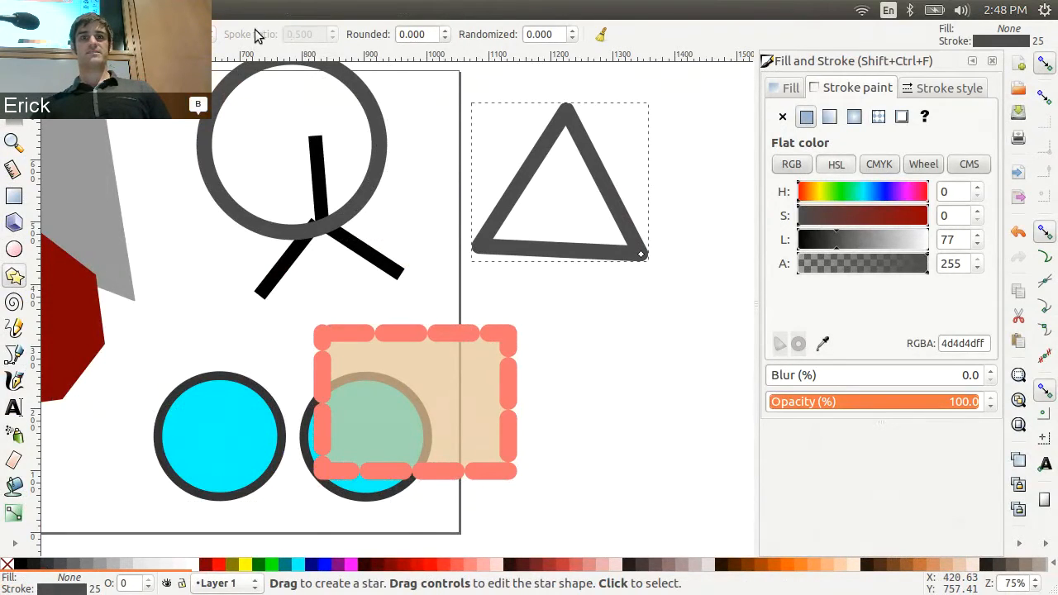
Step: Change the triangle to six corners, convert it to a star, round its corners to 0.350, and return to the selection tool
click(211, 31)
click(211, 30)
click(210, 30)
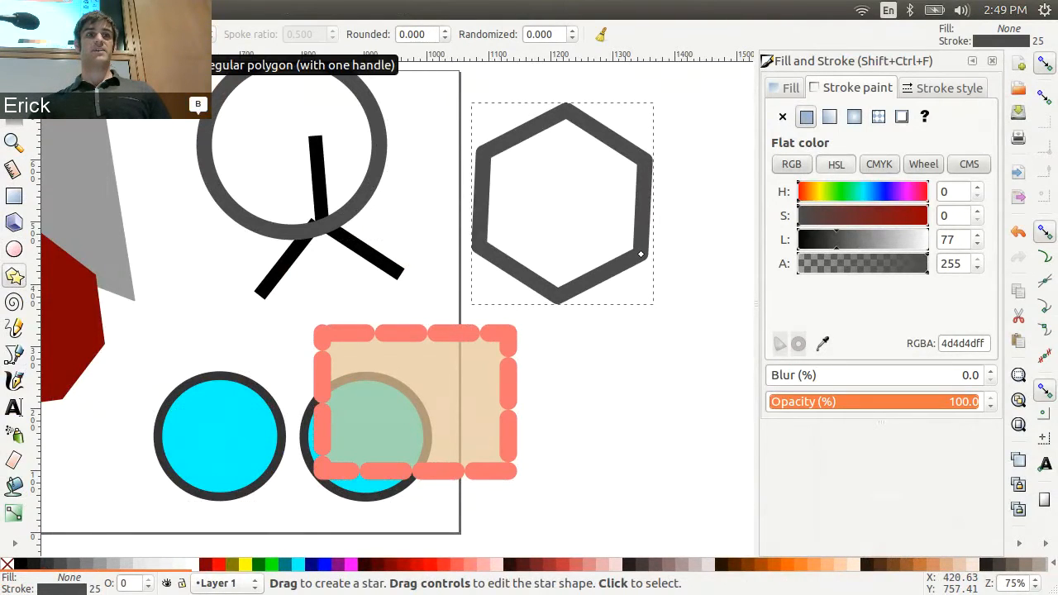
click(98, 35)
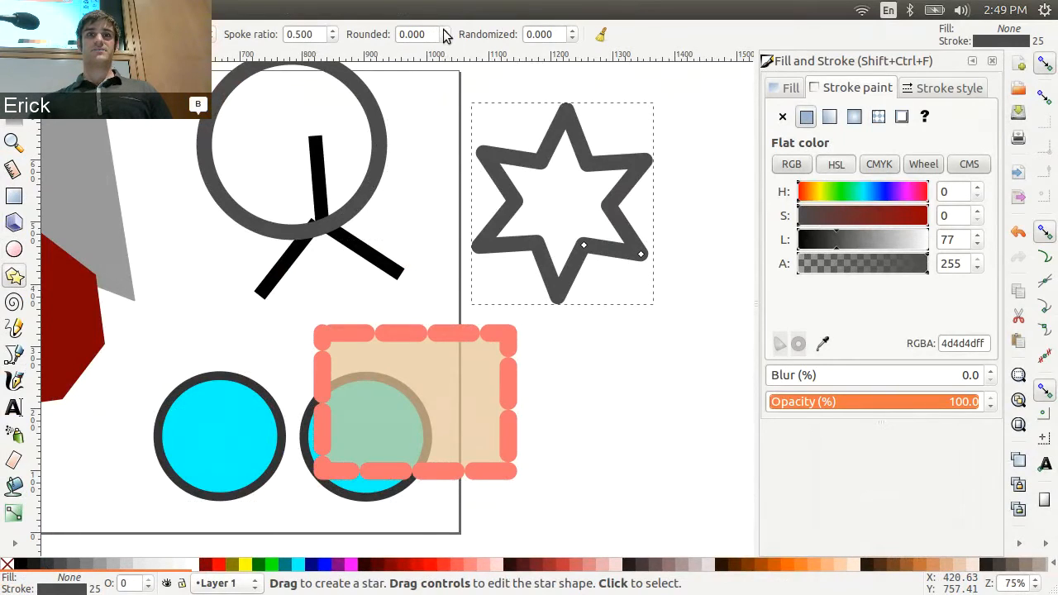
drag(447, 32, 445, 38)
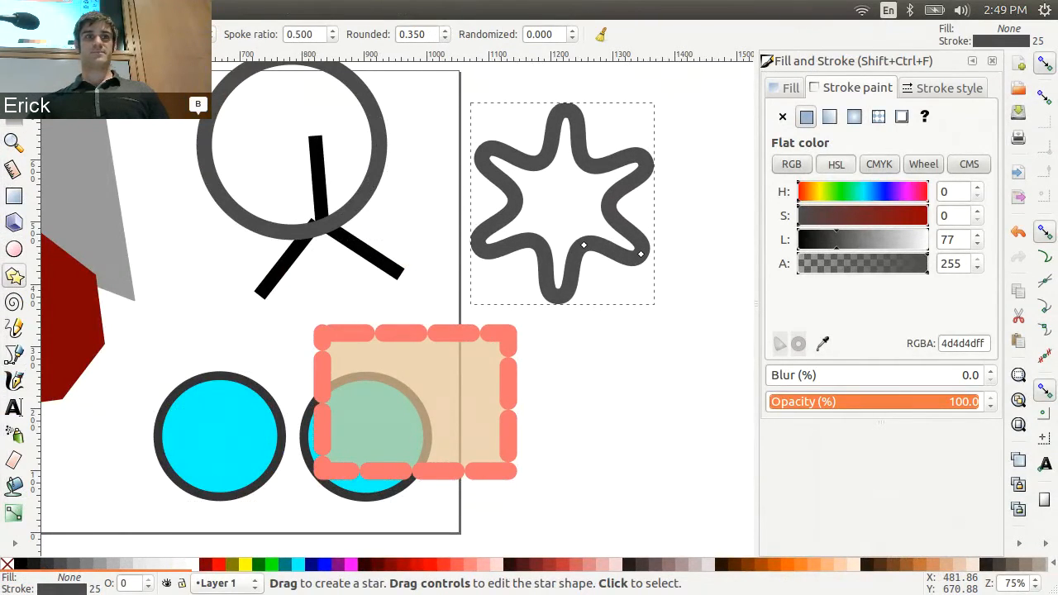
click(14, 64)
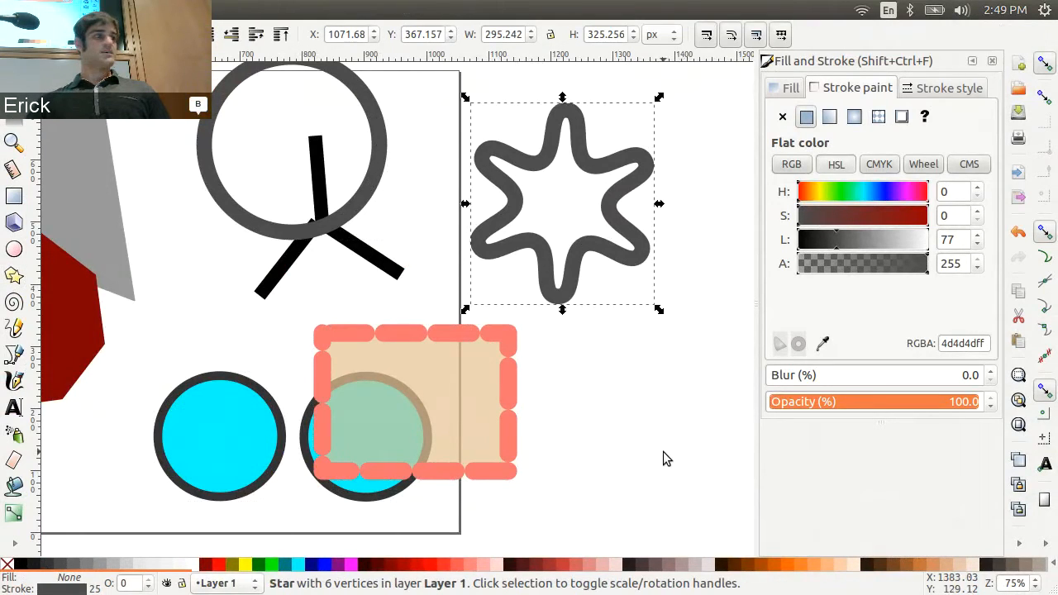
Step: Draw two spirals side by side below the star and a wavy freehand line beneath them
click(14, 303)
mouse_move(631, 378)
mouse_down()
mouse_move(660, 440)
mouse_move(698, 409)
mouse_move(756, 193)
mouse_move(551, 373)
mouse_move(520, 239)
mouse_move(640, 291)
mouse_move(668, 409)
mouse_move(715, 417)
mouse_move(610, 403)
mouse_move(615, 462)
mouse_move(638, 390)
mouse_move(653, 451)
mouse_move(649, 427)
mouse_up()
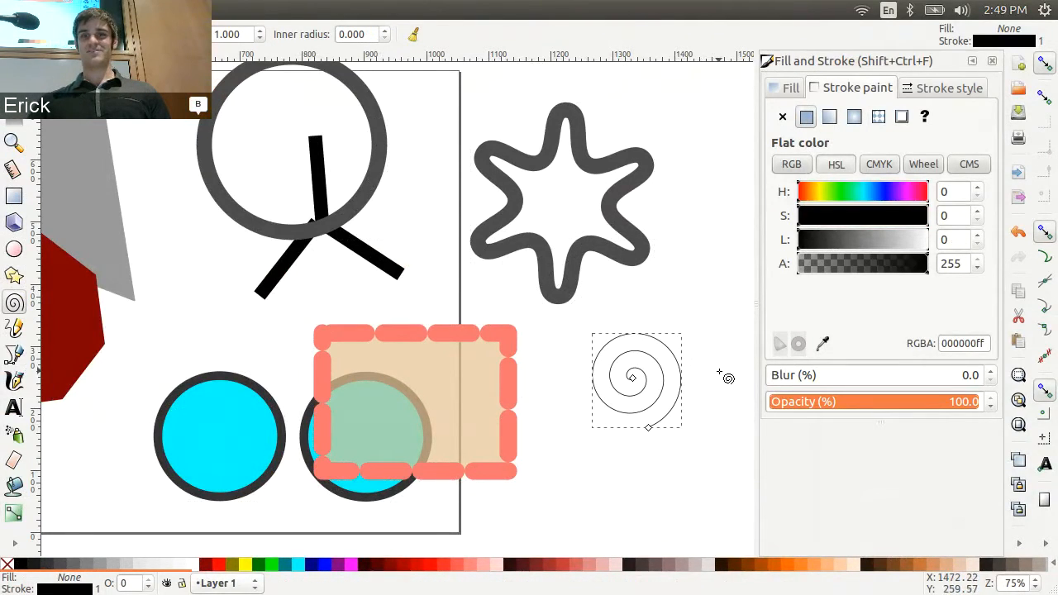
drag(719, 372, 751, 406)
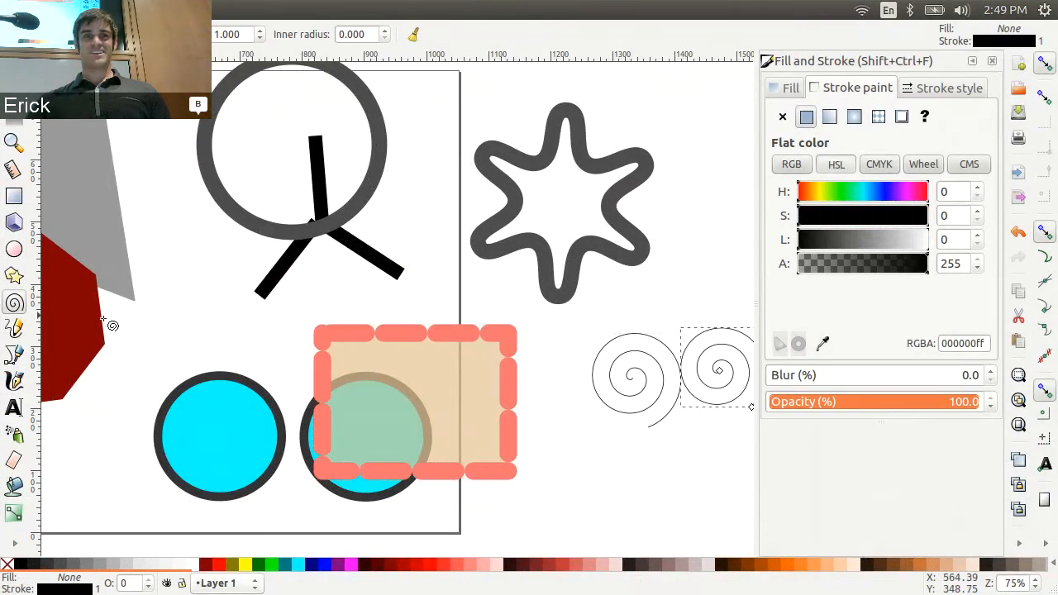
click(14, 330)
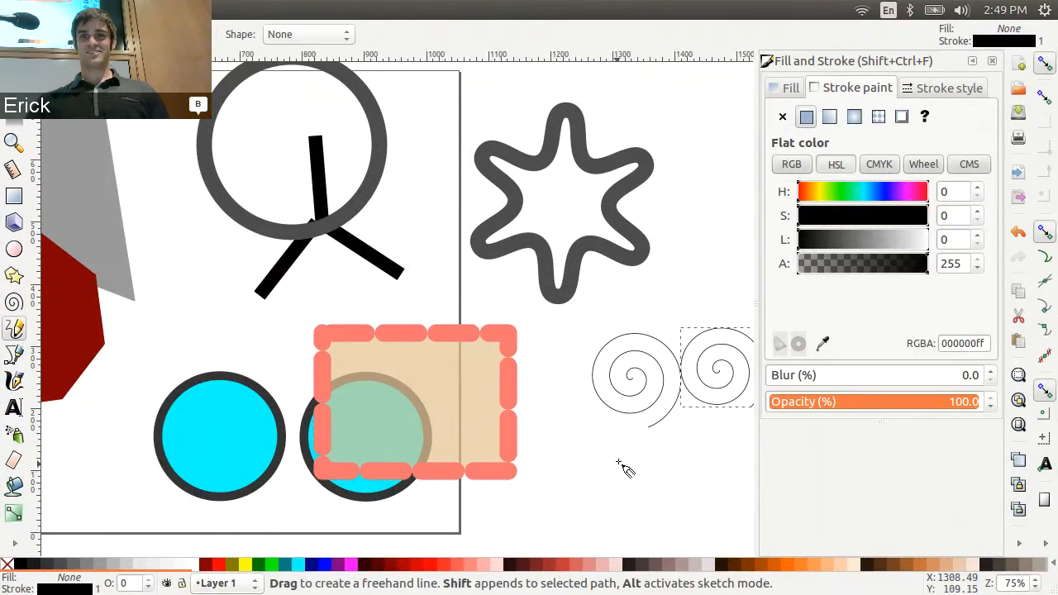
mouse_move(618, 459)
mouse_down()
mouse_move(701, 496)
mouse_move(739, 480)
mouse_move(761, 457)
mouse_up()
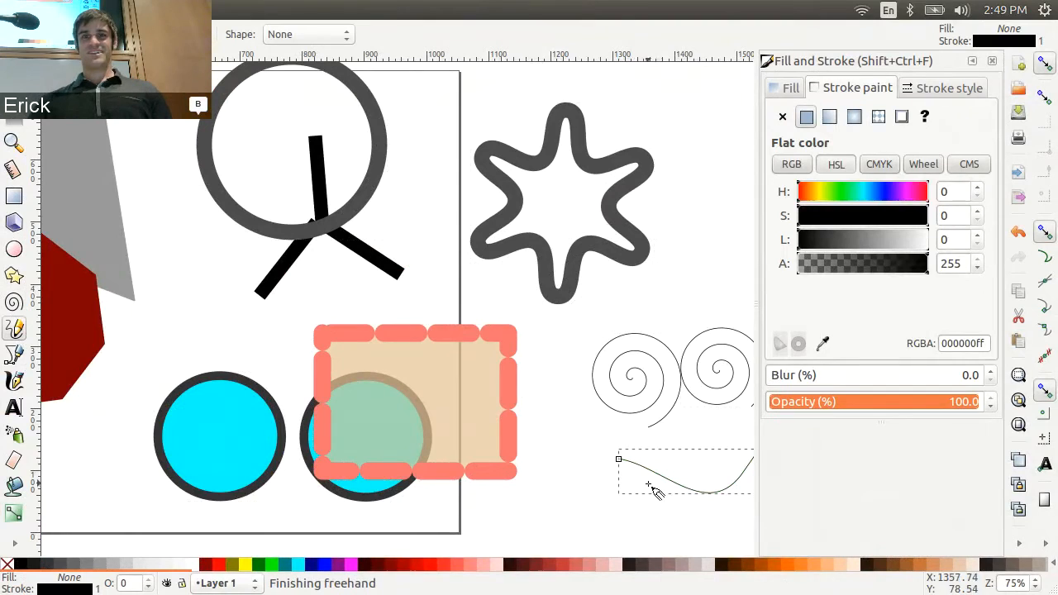
key(Escape)
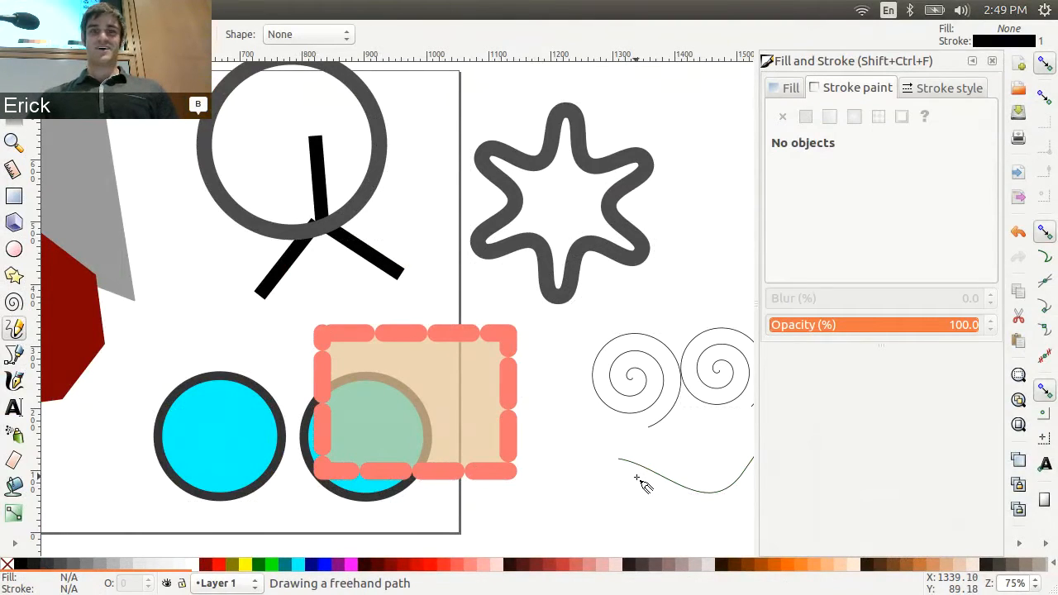
Step: Undo the freehand line and both spirals
key(ctrl+z)
key(ctrl+z)
key(ctrl+z)
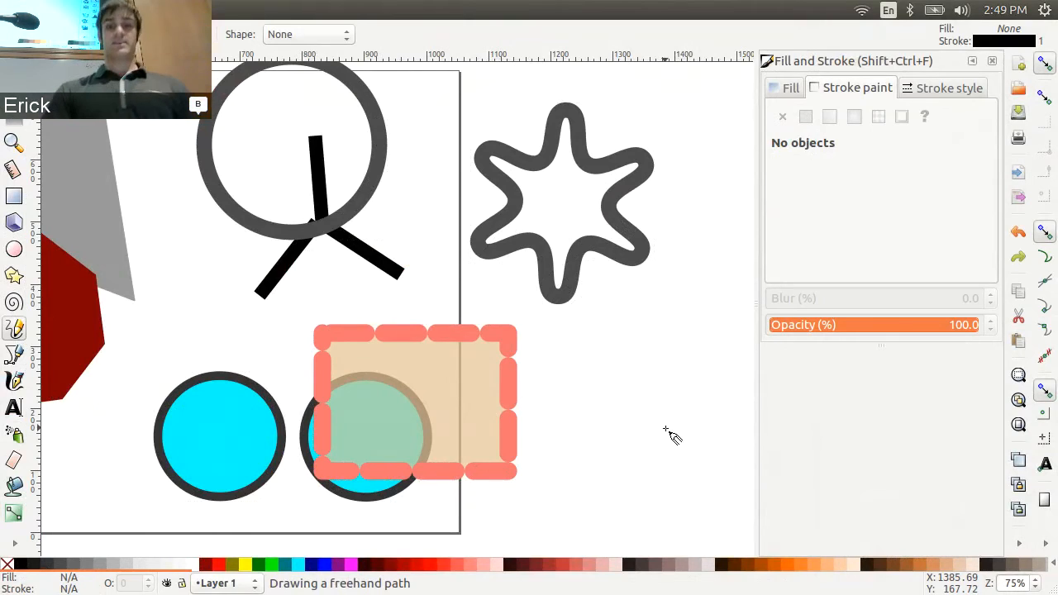
Step: Open eppendorf.jpg from the examples folder as an embedded image, select the tube image, and close its window
key(ctrl+o)
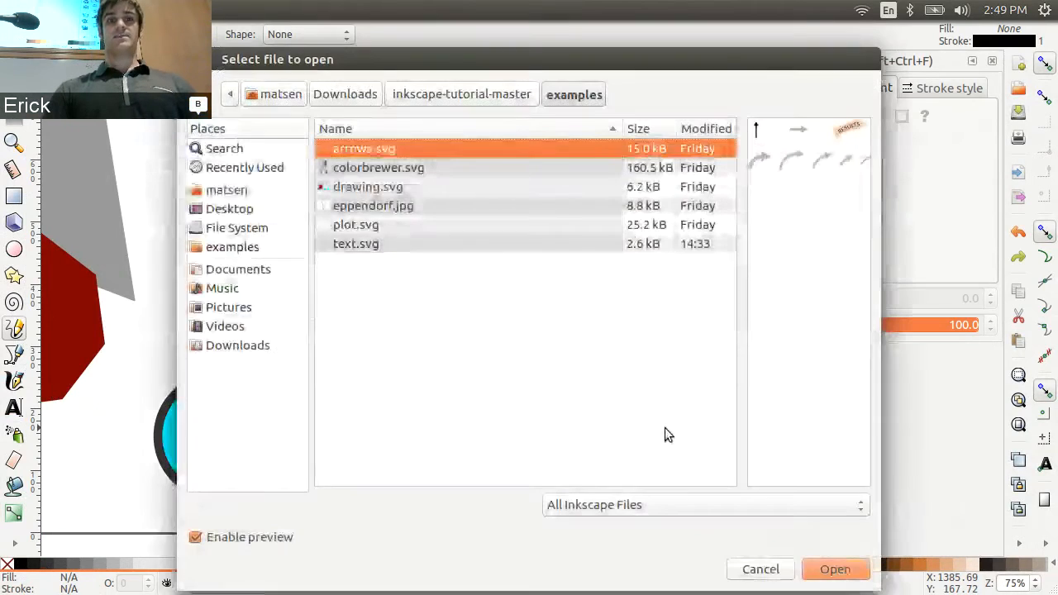
click(432, 208)
double_click(431, 207)
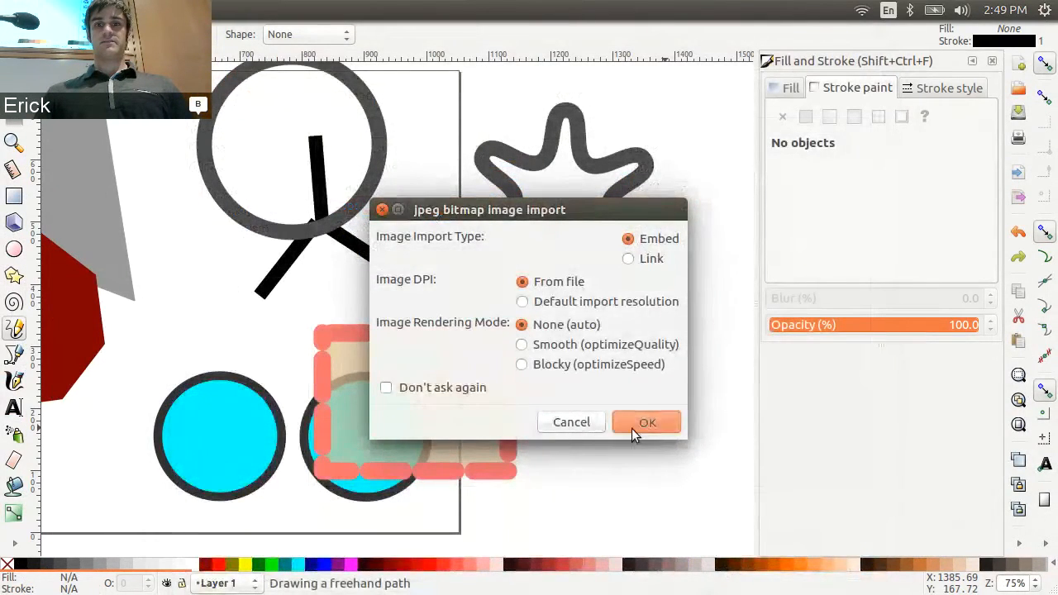
click(633, 427)
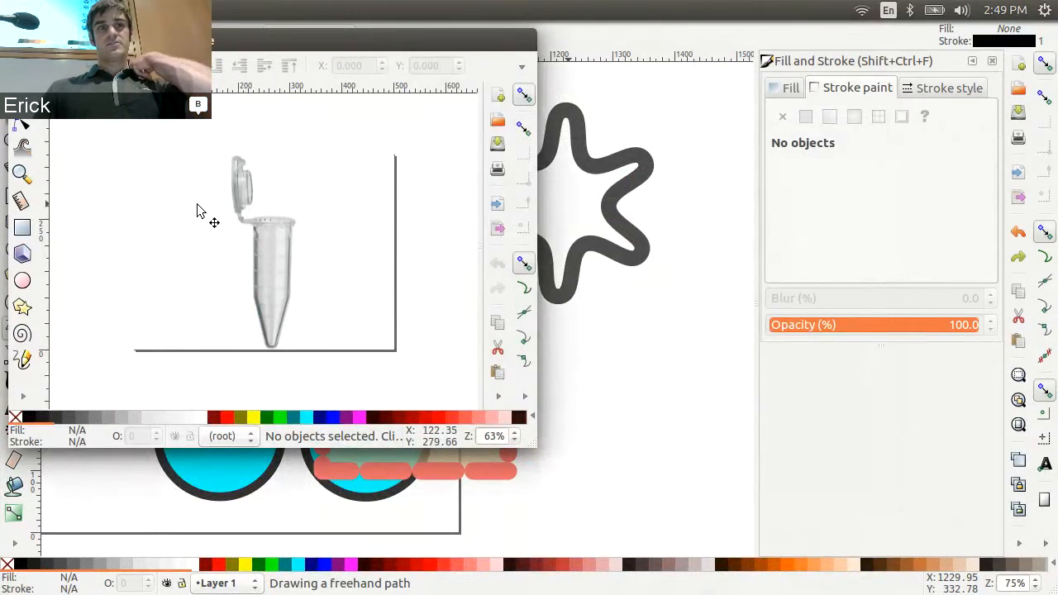
click(283, 241)
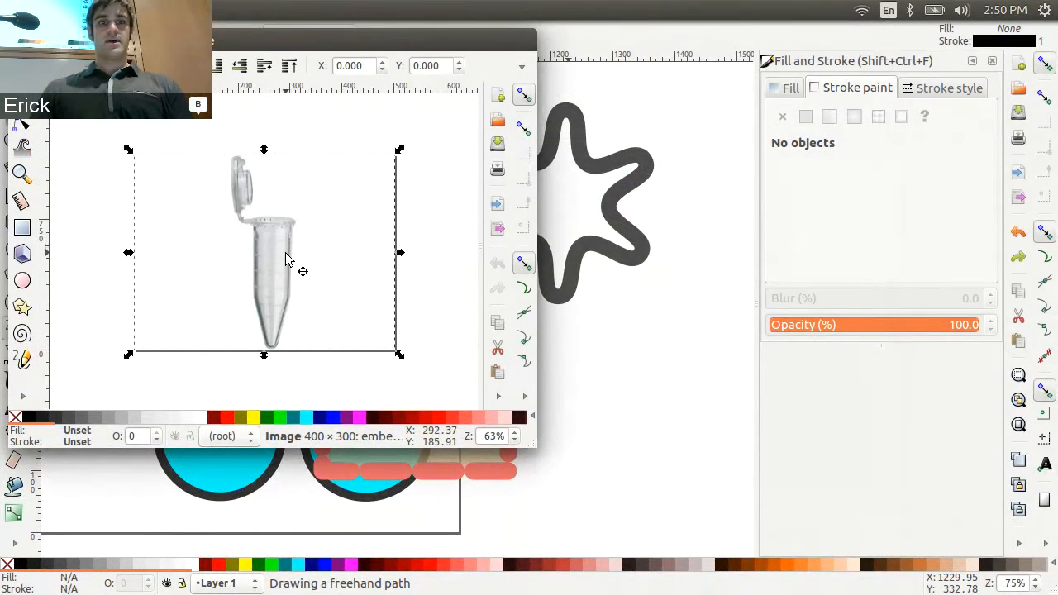
key(ctrl+w)
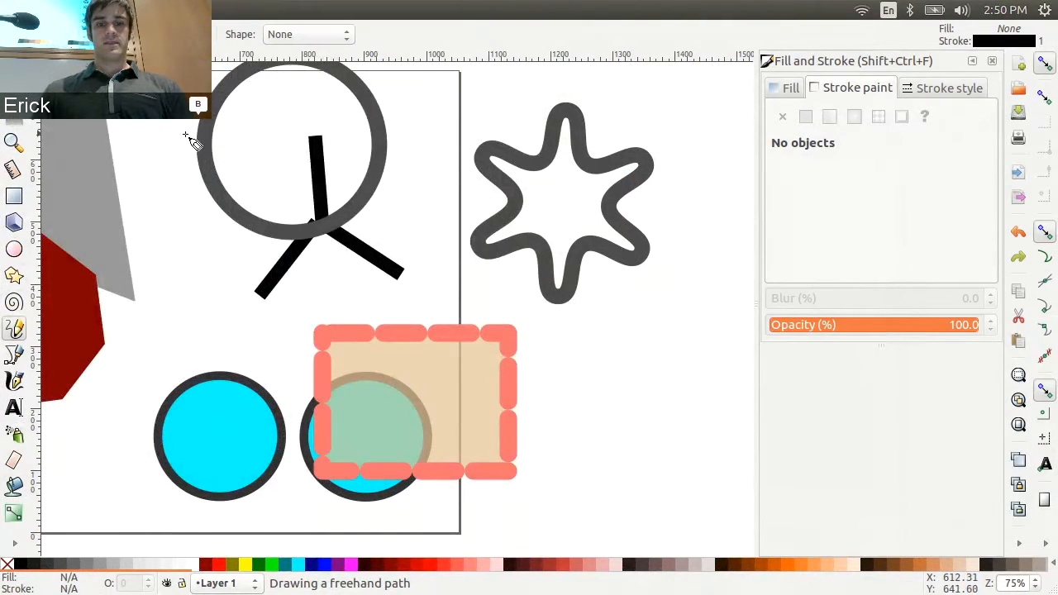
Step: Open eppendorf.jpg with the Embed import type and file DPI, and copy the tube image
key(ctrl+o)
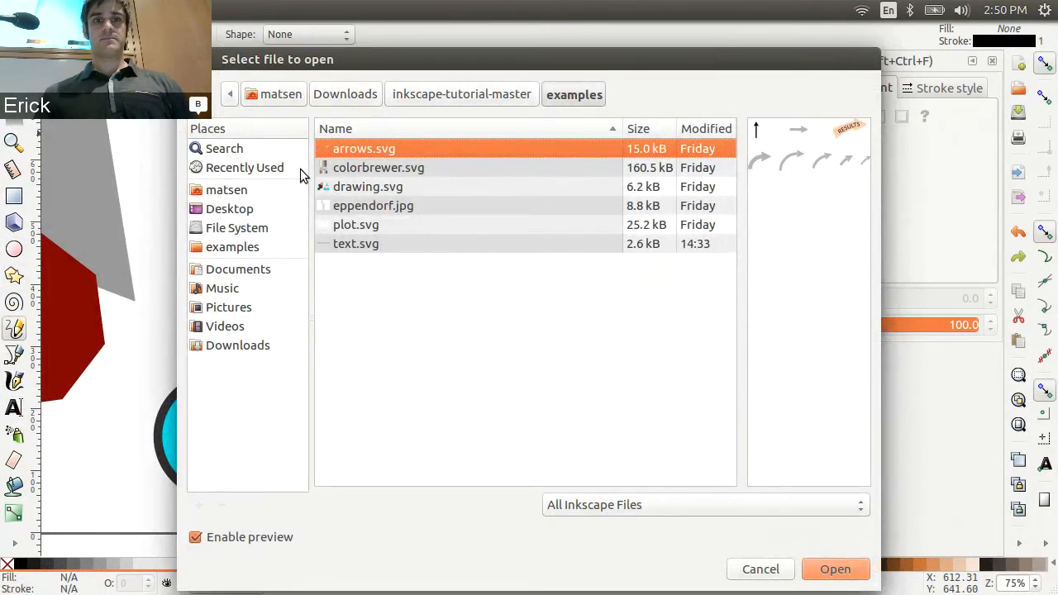
click(348, 206)
double_click(348, 205)
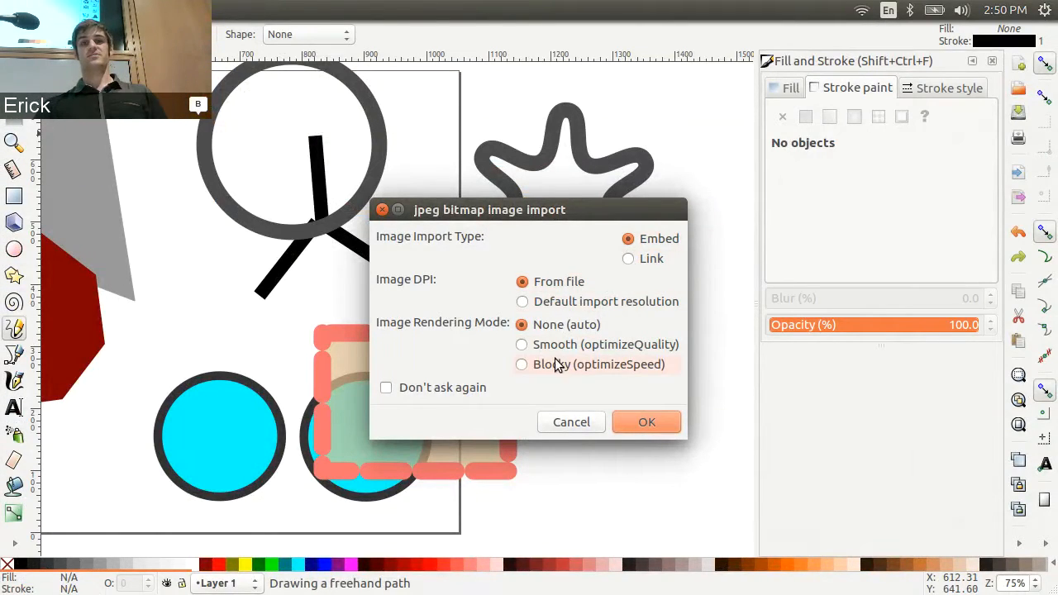
click(632, 420)
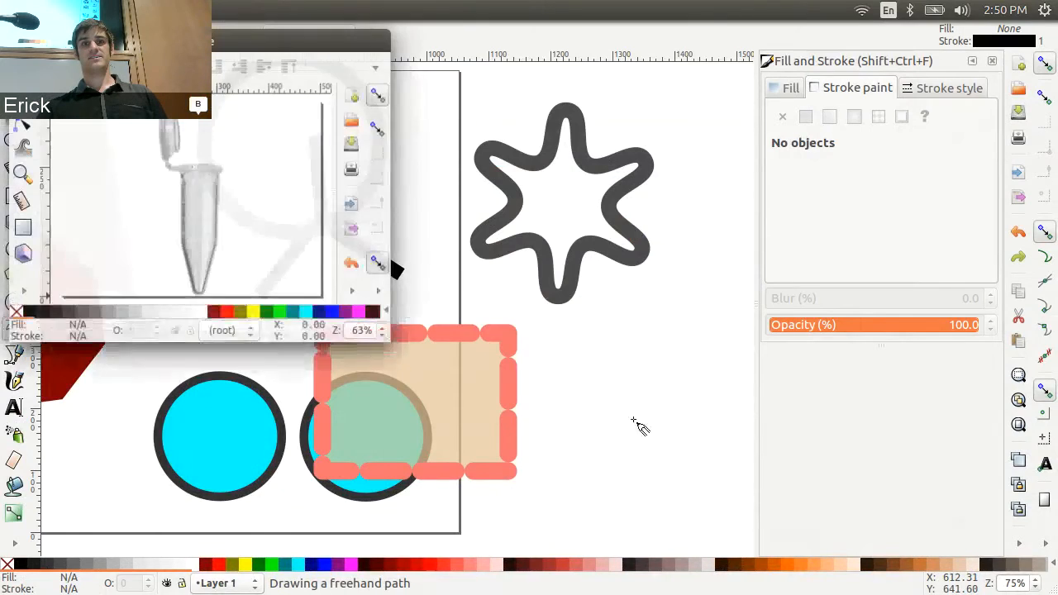
click(301, 258)
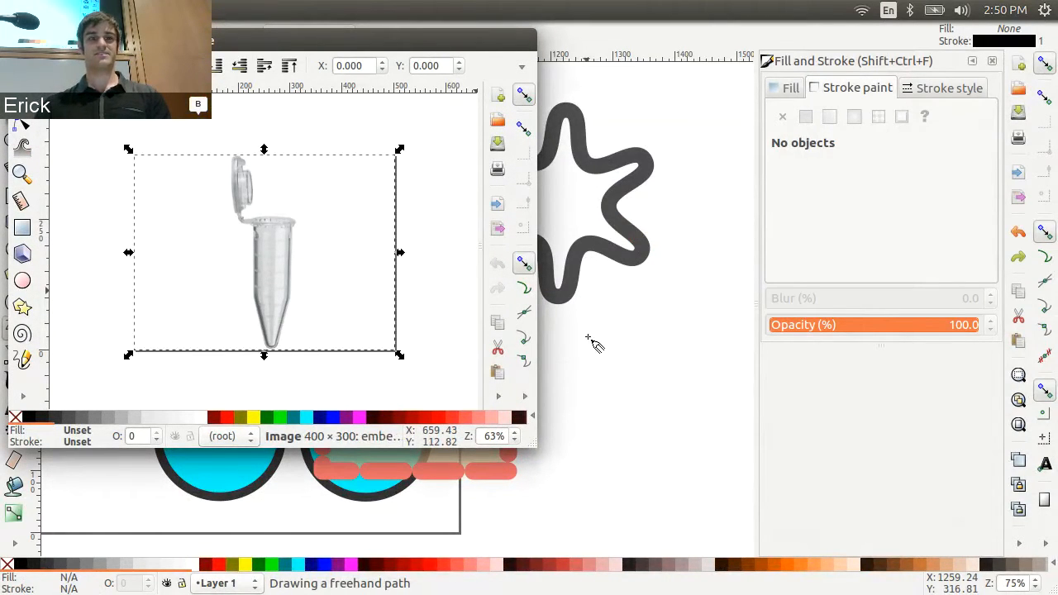
Step: Paste the tube image into the drawing with the shapes and move it below the page, under the left cyan circle
click(611, 349)
scroll(613, 390, down, 1)
key(Escape)
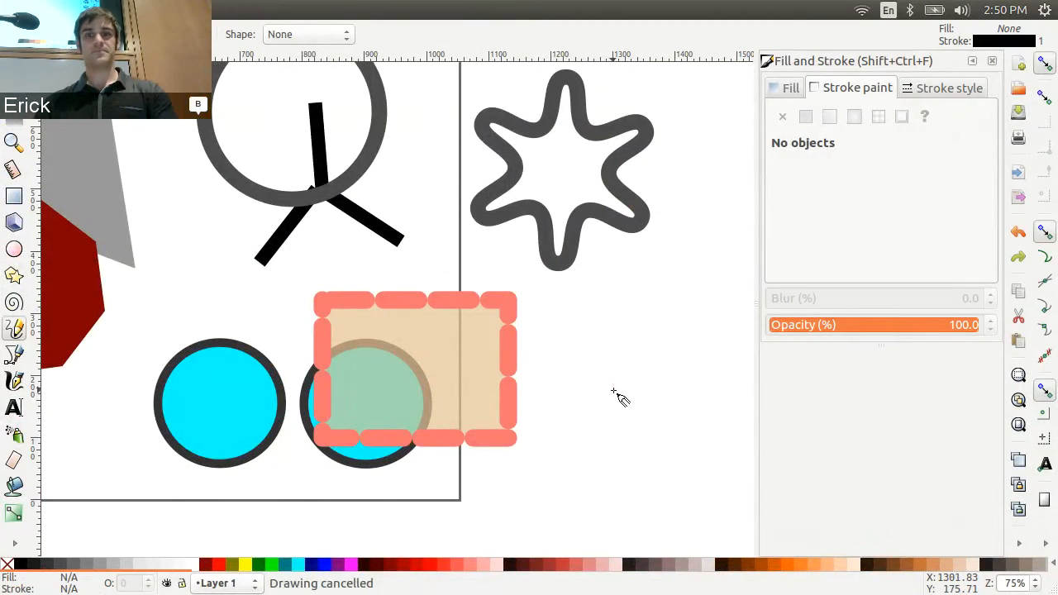
key(ctrl+v)
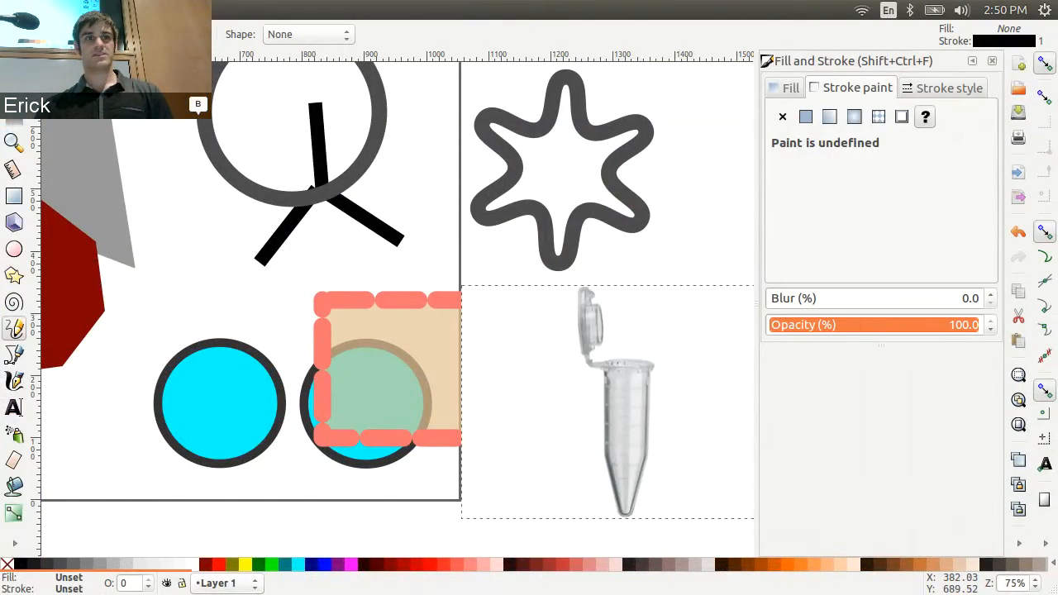
key(s)
mouse_move(586, 397)
mouse_down()
mouse_move(491, 520)
mouse_move(405, 519)
mouse_move(257, 554)
mouse_move(252, 570)
mouse_move(267, 441)
mouse_move(259, 478)
mouse_up()
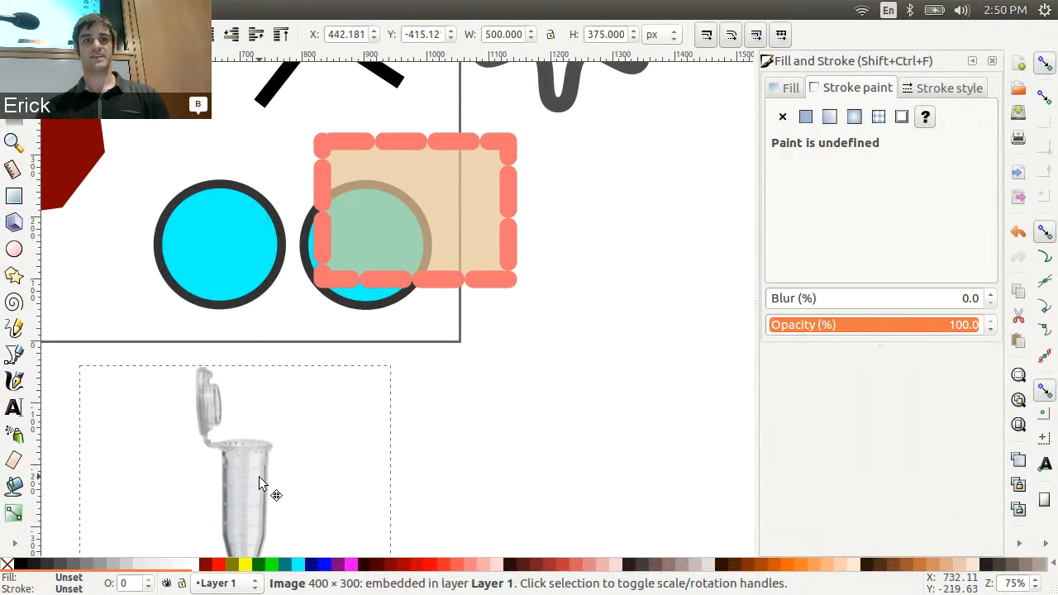
click(673, 399)
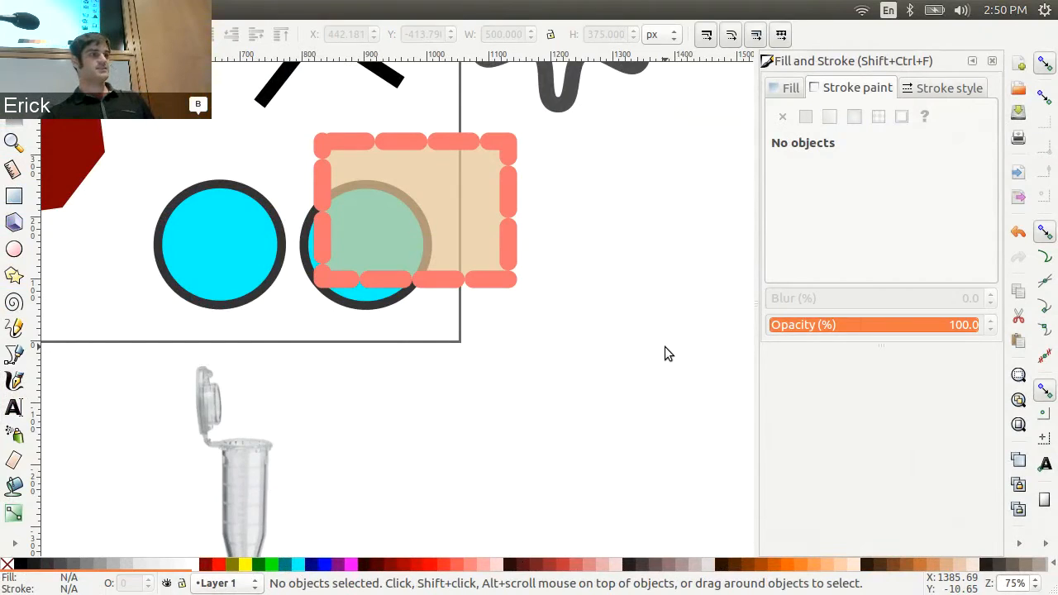
scroll(544, 371, down, 2)
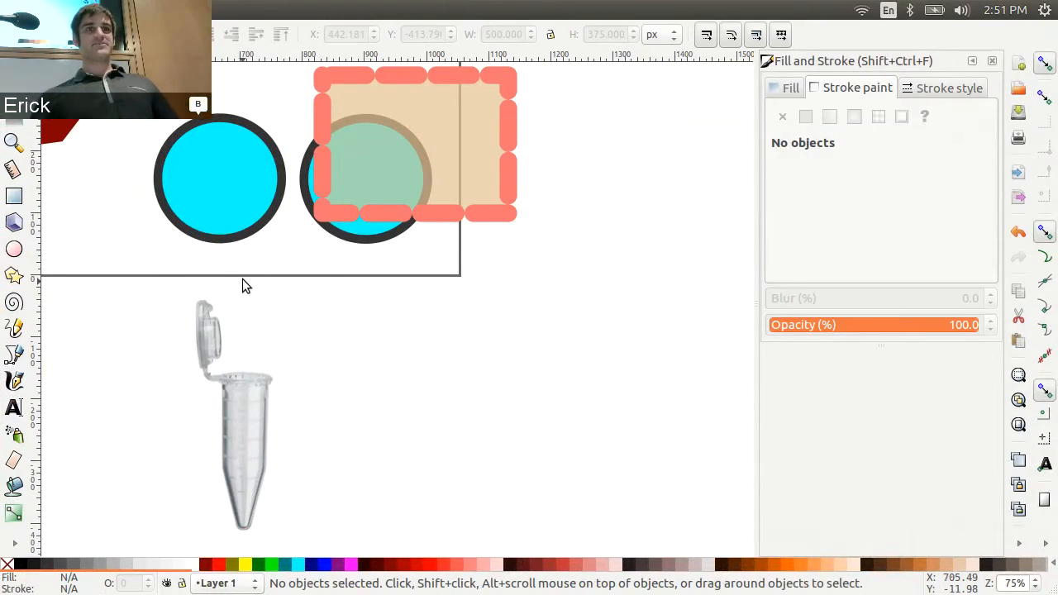
Step: Draw an open path of three straight segments beside the tube with the Bezier pen tool, its first segment about 357 px long
click(14, 354)
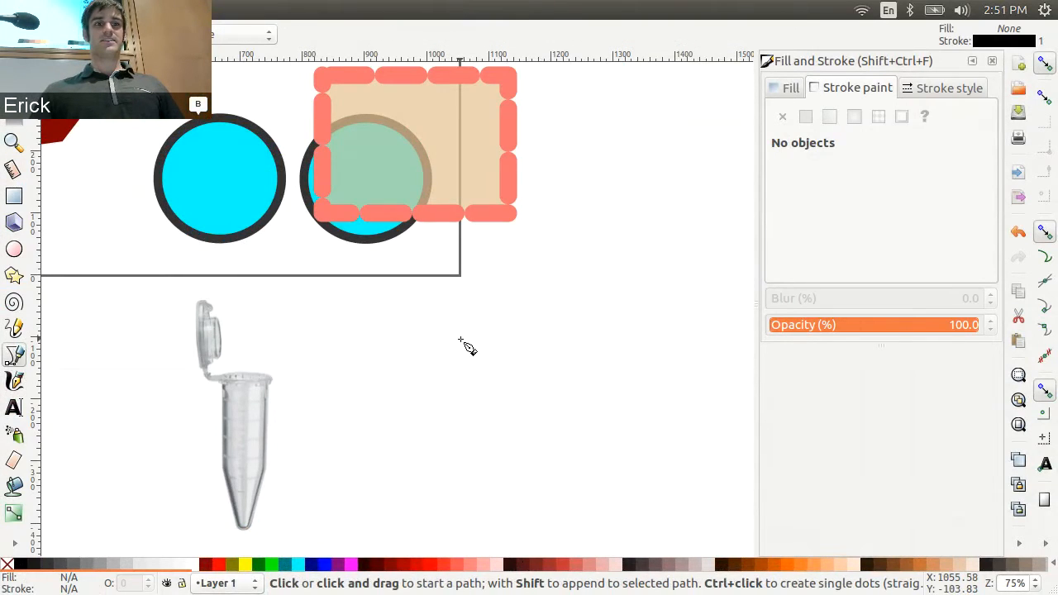
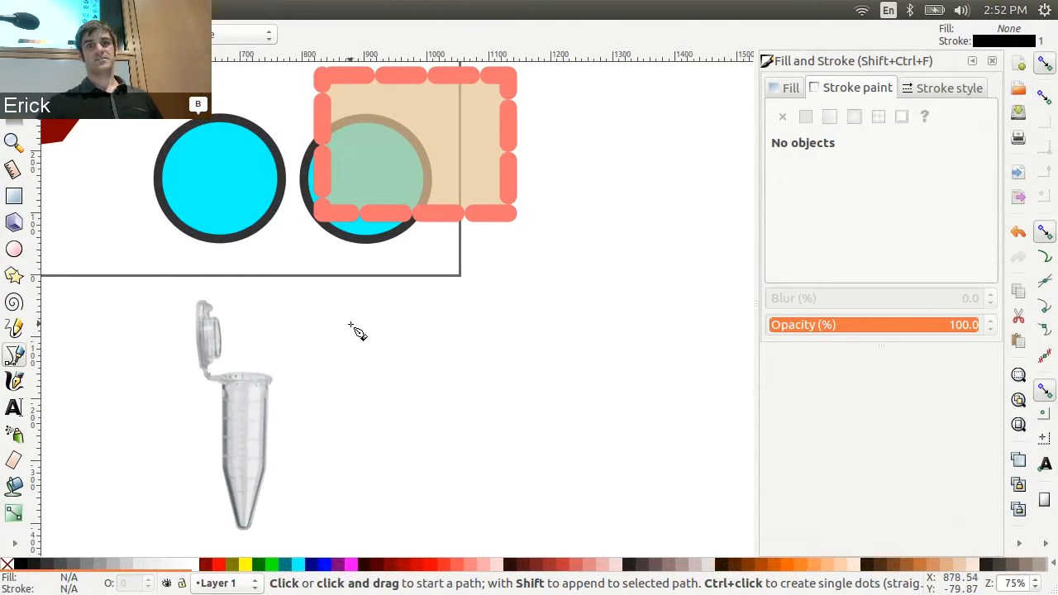
click(351, 324)
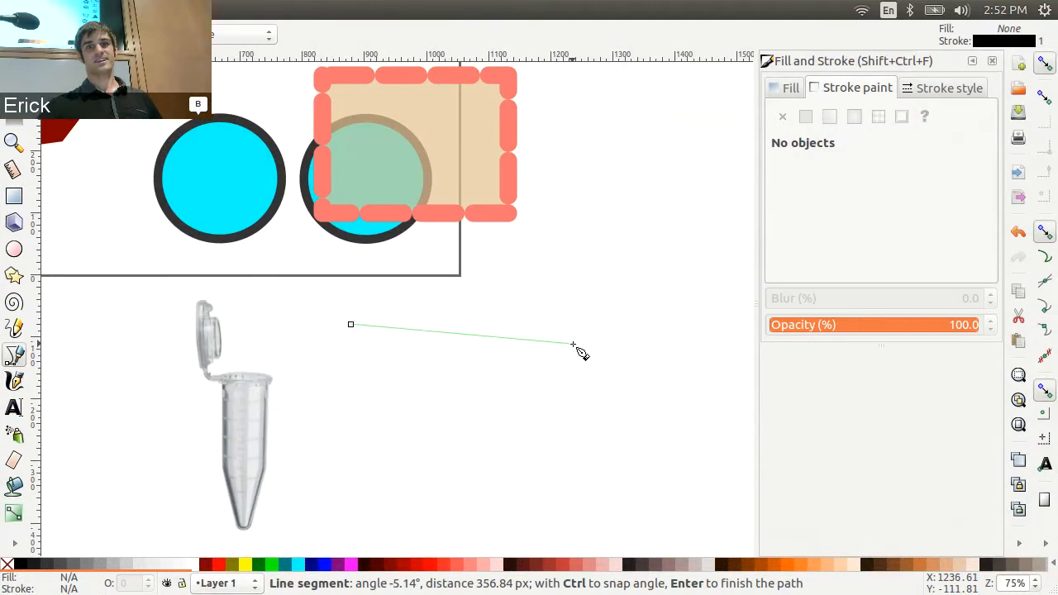
click(573, 343)
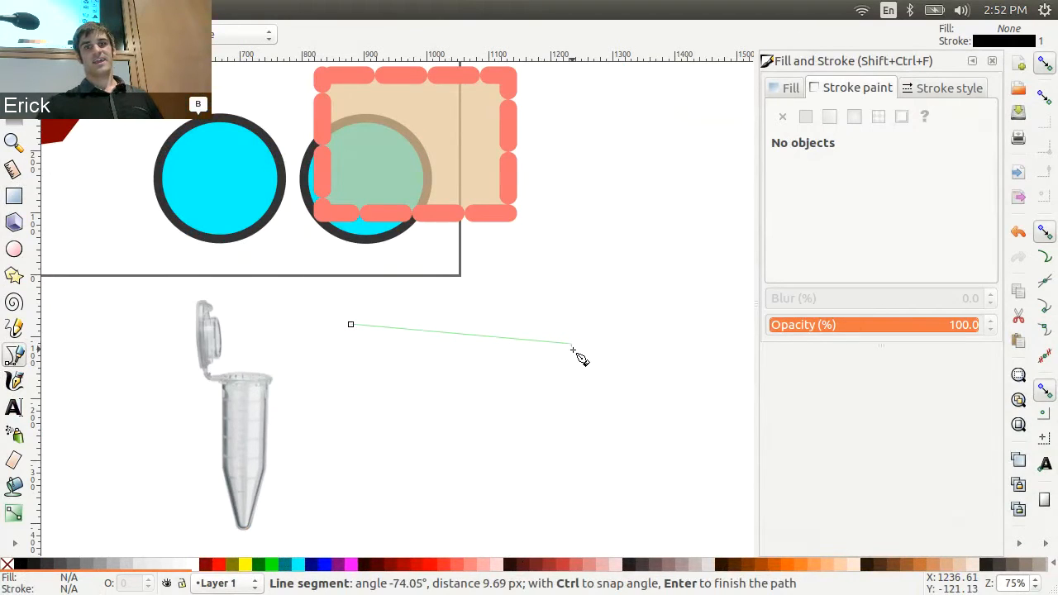
click(636, 405)
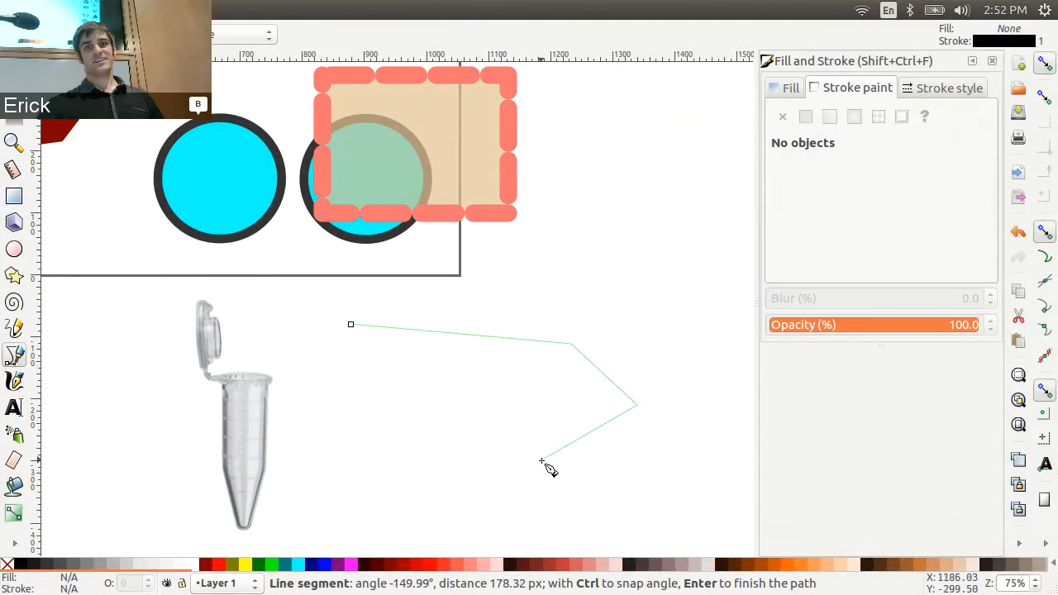
click(541, 458)
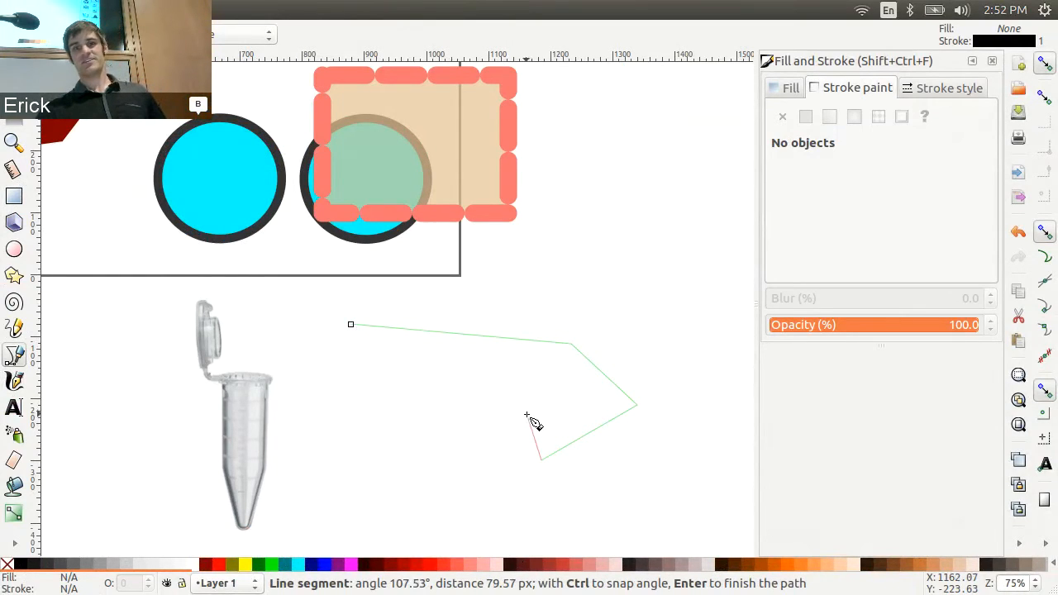
key(Return)
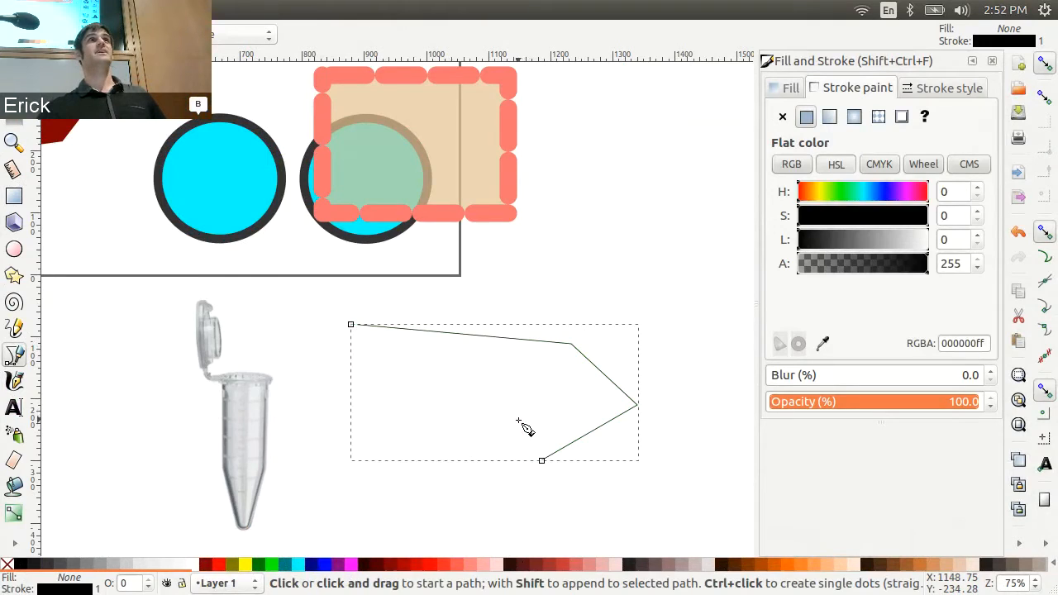
Step: Draw a single straight diagonal line between the tube and the open three-segment path
click(290, 323)
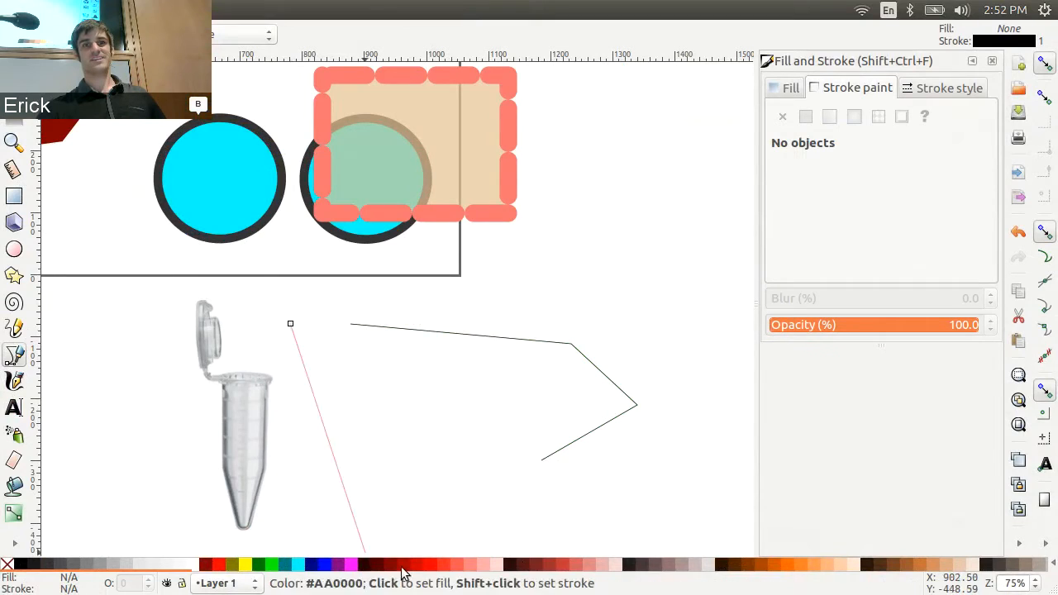
click(431, 496)
key(Return)
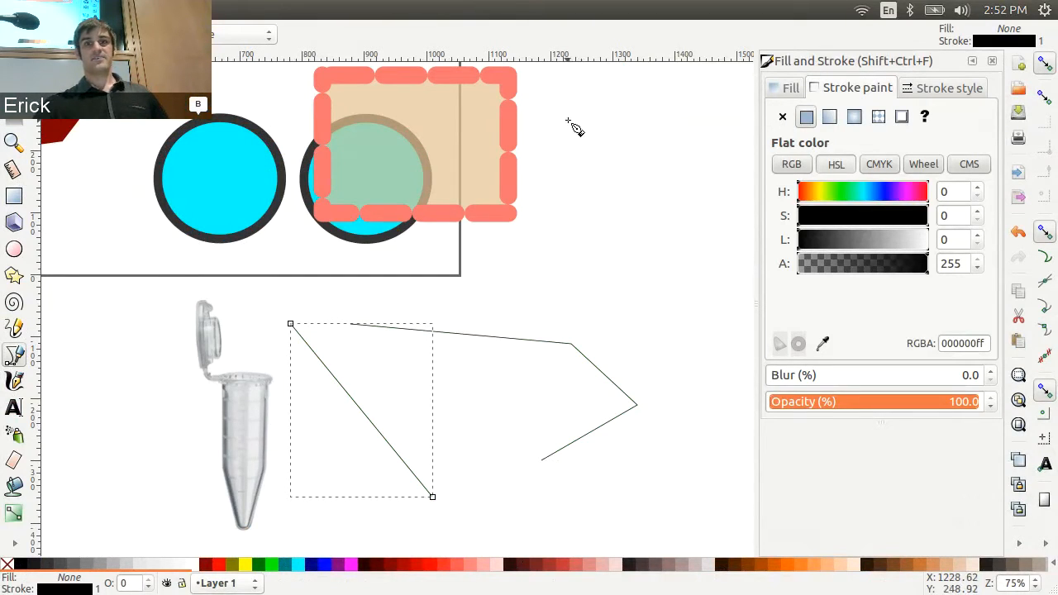
Step: Draw a closed triangle with the Bezier pen tool in the empty area beside the dashed rectangle, outside the page
click(602, 107)
click(663, 170)
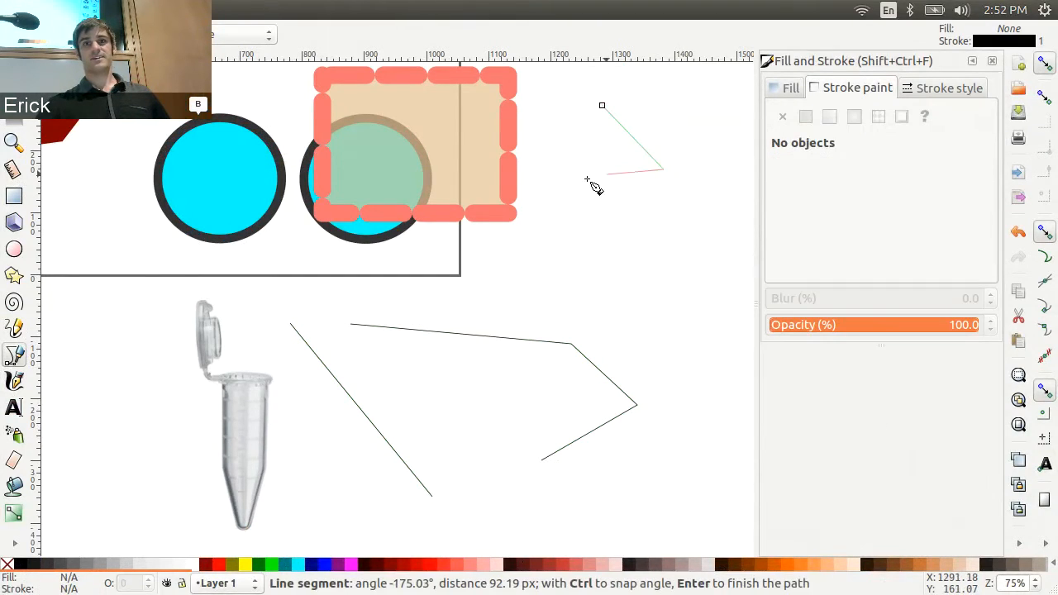
click(559, 187)
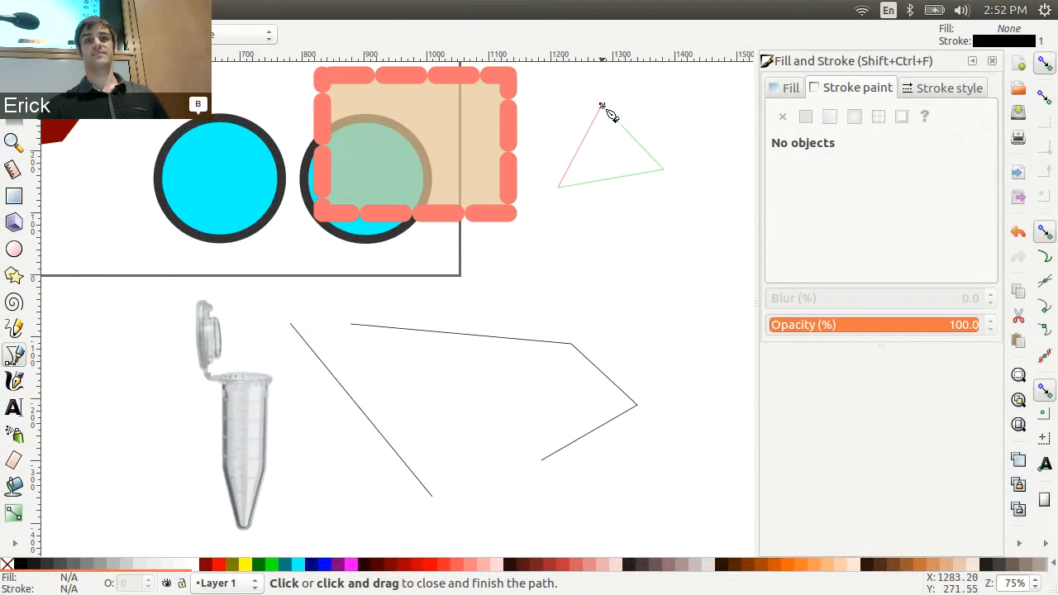
click(602, 107)
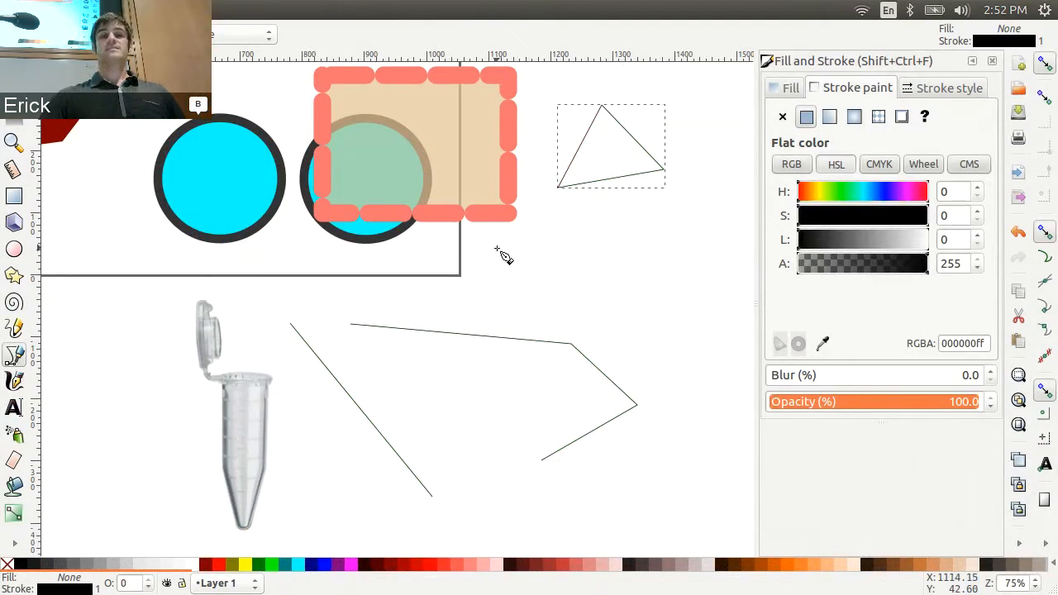
Step: Draw two open single-segment curves below the triangle and a short straight line about 99 px long beside the tube
drag(492, 246, 709, 270)
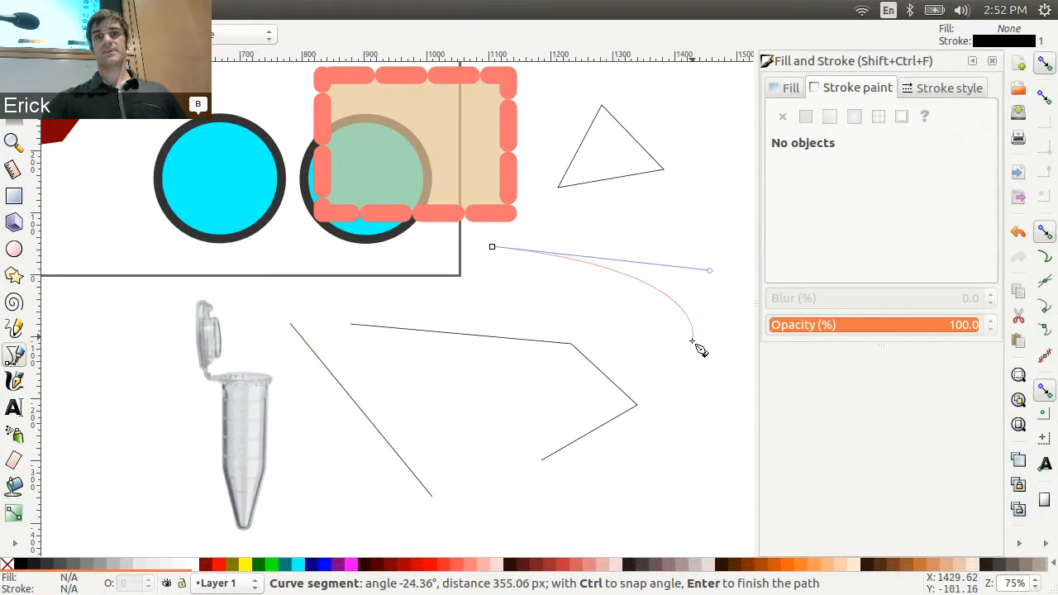
double_click(674, 382)
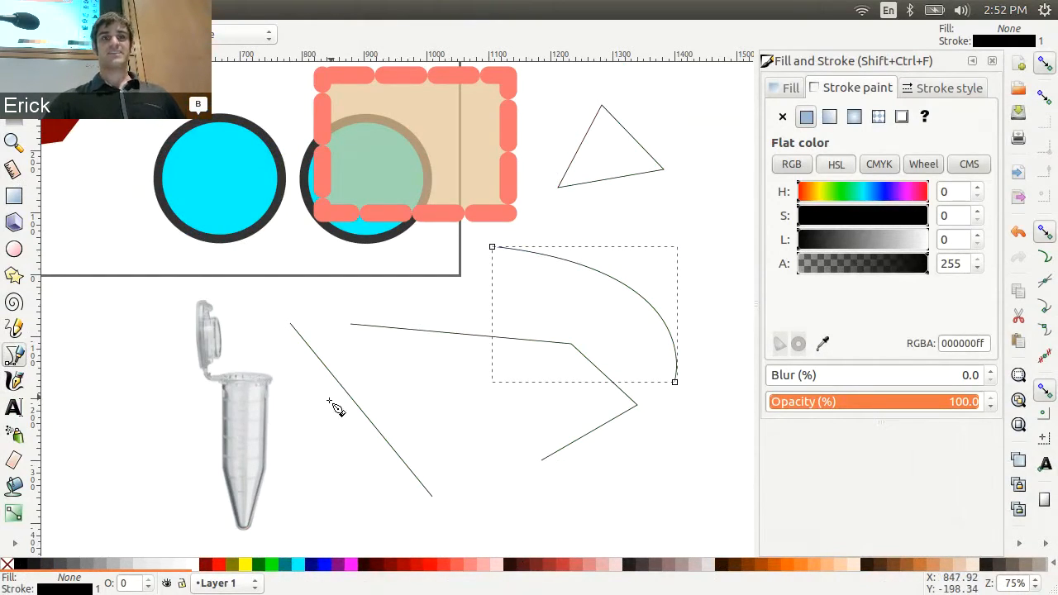
click(301, 387)
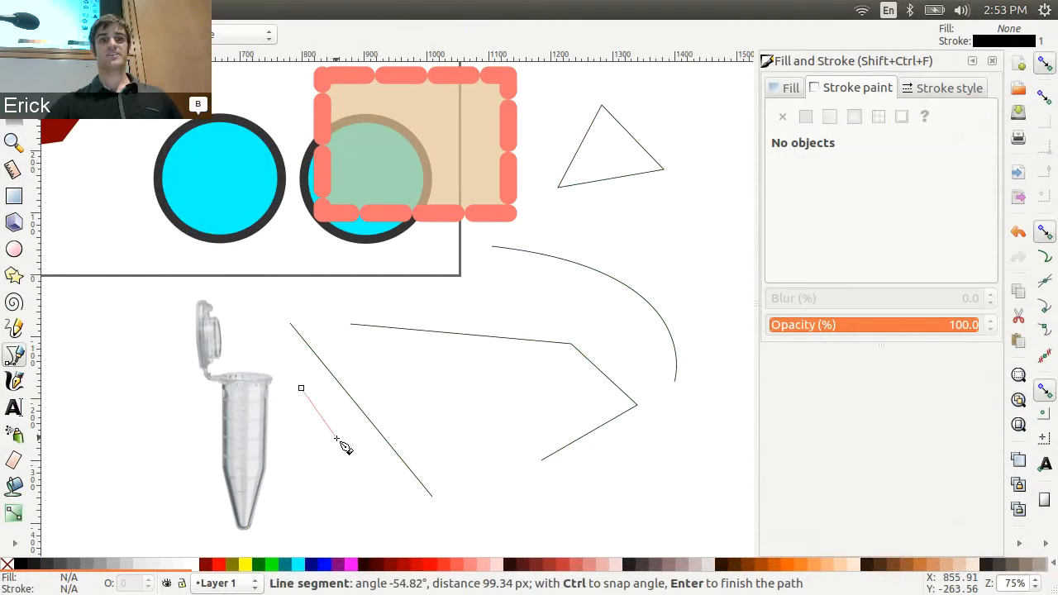
key(Return)
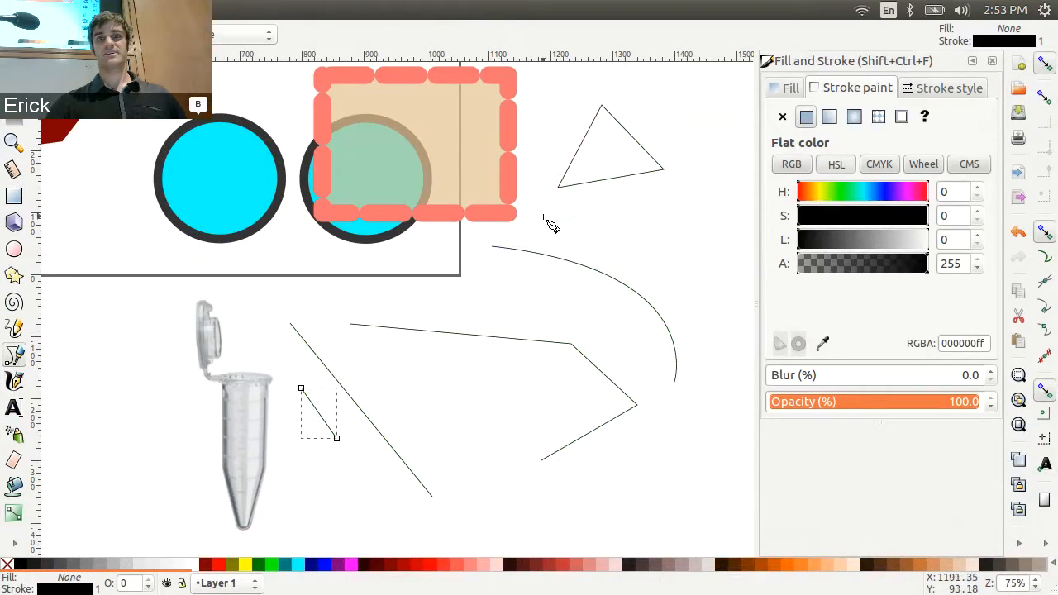
drag(536, 224, 723, 202)
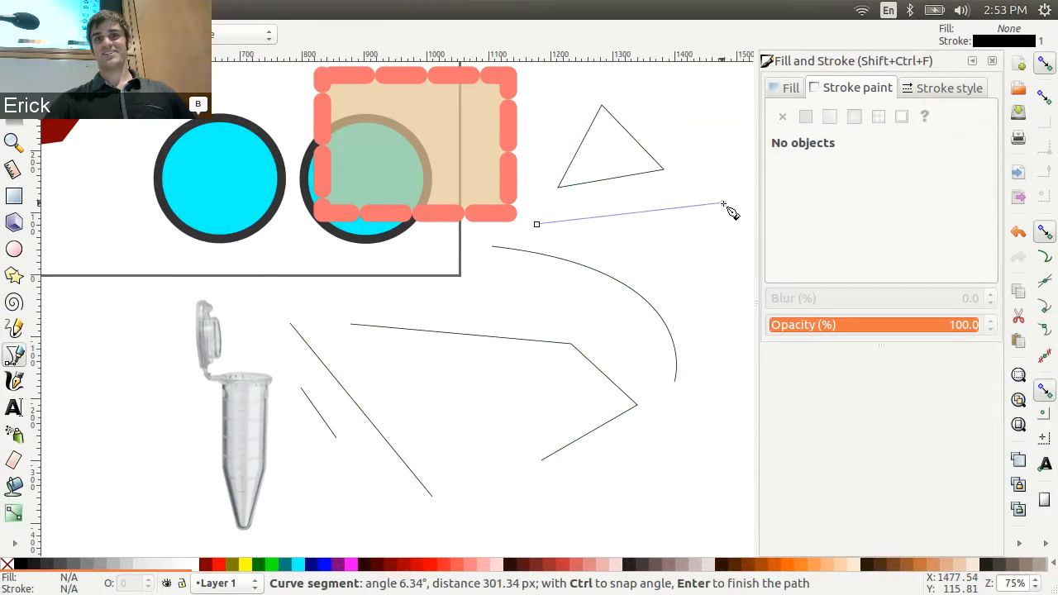
double_click(706, 252)
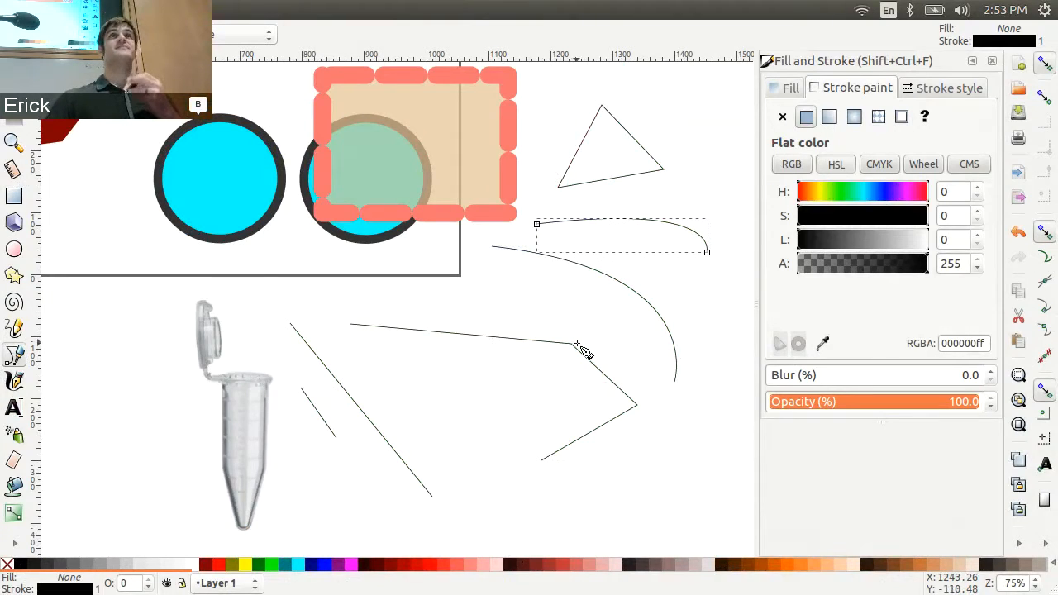
Step: Draw a jagged closed outline and a smooth closed drop with the Pencil tool below the open three-segment path
scroll(597, 356, down, 3)
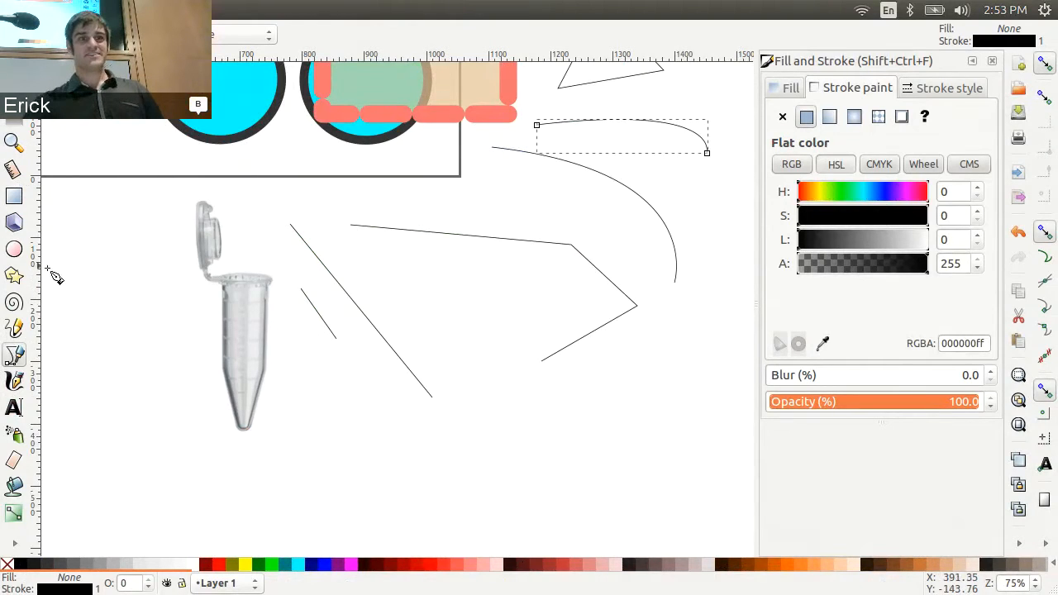
click(14, 329)
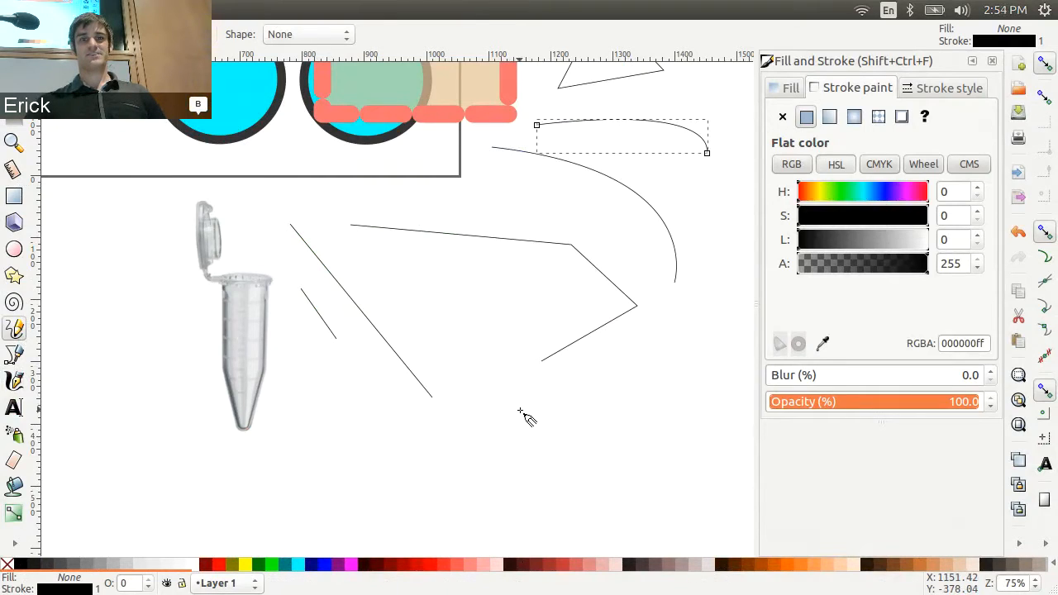
mouse_move(518, 408)
mouse_down()
mouse_move(471, 486)
mouse_move(469, 513)
mouse_move(498, 531)
mouse_move(528, 532)
mouse_move(556, 494)
mouse_move(554, 444)
mouse_move(518, 410)
mouse_up()
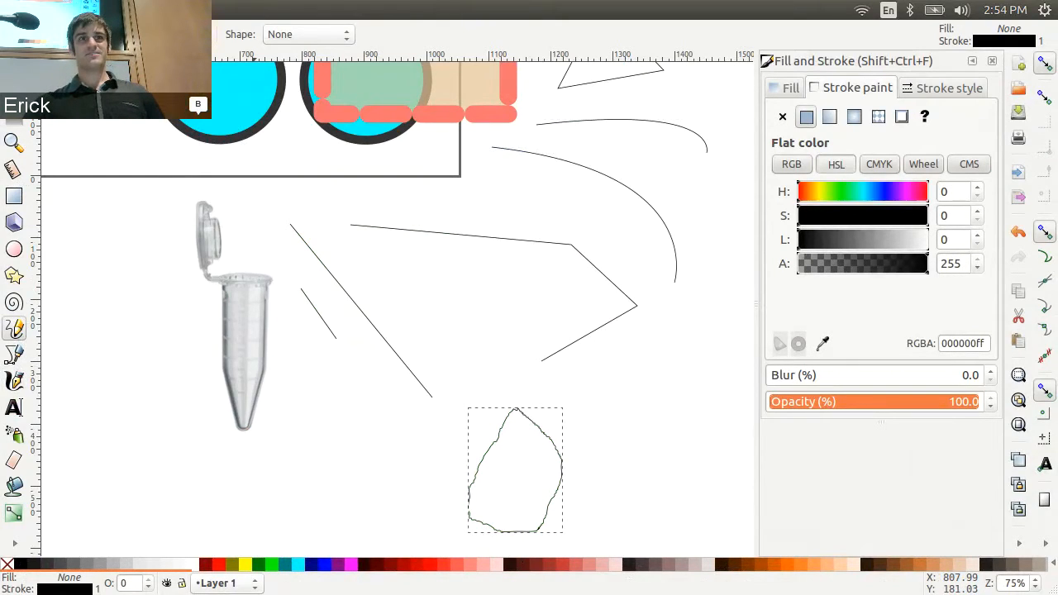
mouse_move(675, 377)
mouse_down()
mouse_move(642, 492)
mouse_move(655, 509)
mouse_move(689, 516)
mouse_move(717, 430)
mouse_up()
drag(684, 391, 676, 378)
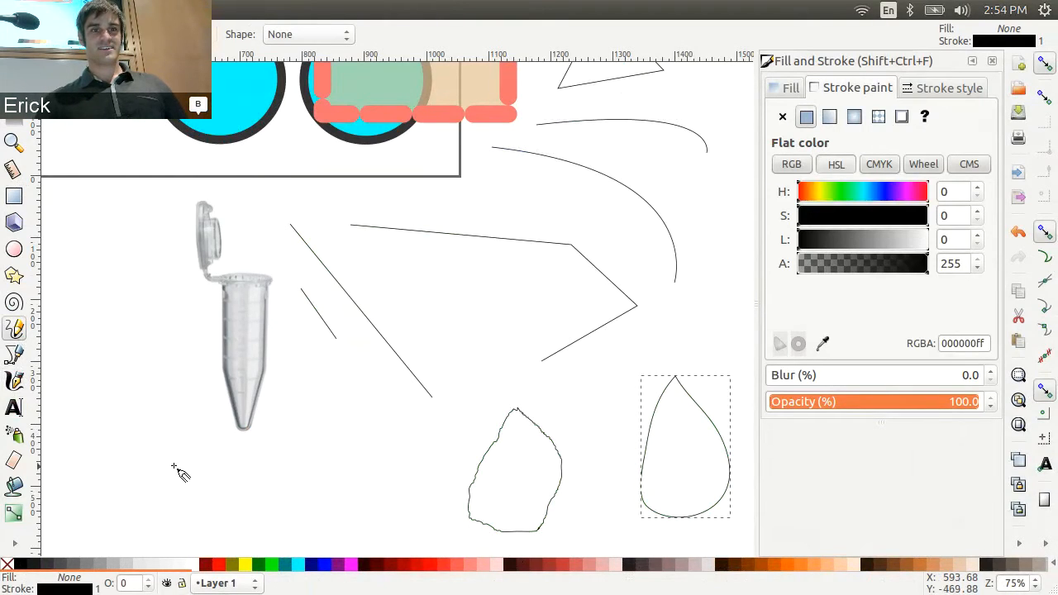
Step: Draw a small closed freehand drop about 57 × 123 px below the tube and move it beside the jagged outline
mouse_move(174, 459)
mouse_down()
mouse_move(138, 510)
mouse_move(140, 536)
mouse_move(191, 536)
mouse_move(201, 506)
mouse_move(173, 460)
mouse_up()
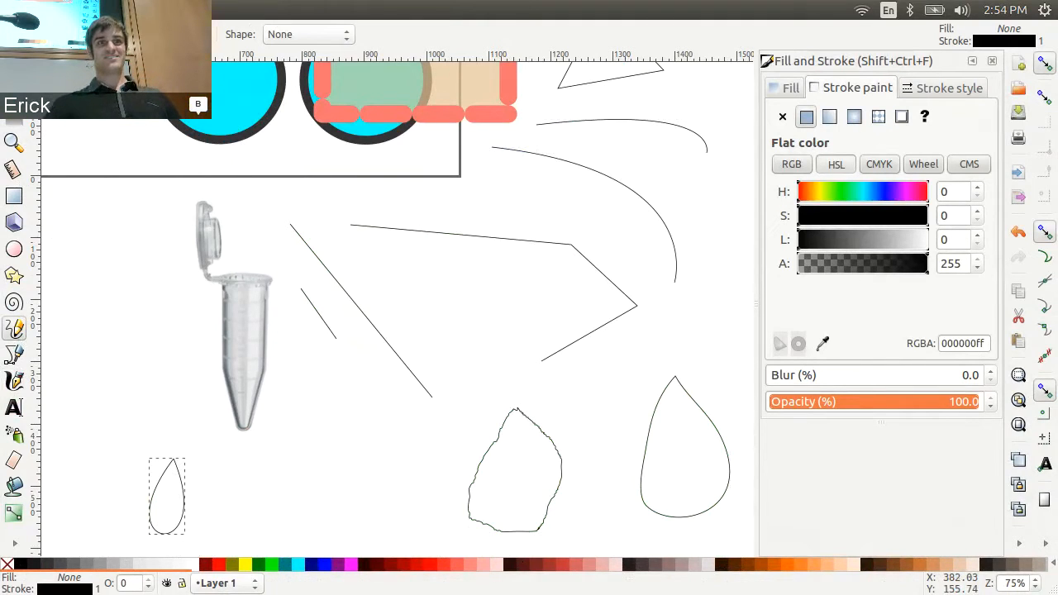
key(s)
mouse_move(165, 519)
mouse_down()
mouse_move(512, 466)
mouse_move(431, 485)
mouse_up()
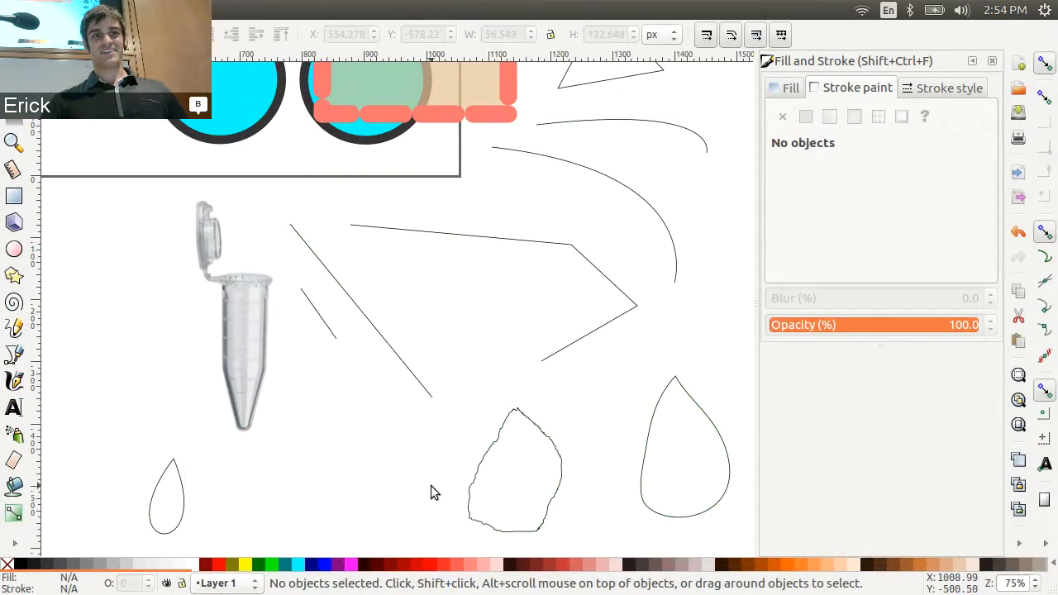
mouse_move(175, 476)
mouse_down()
mouse_move(474, 432)
mouse_move(413, 426)
mouse_move(428, 445)
mouse_up()
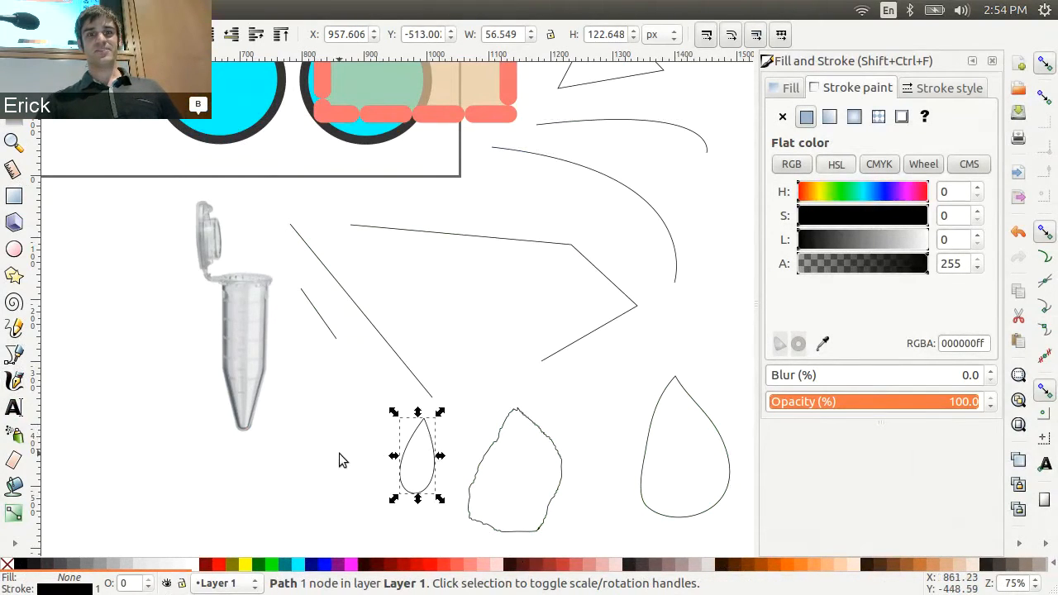
Step: Draw a slanted, leaf-like closed freehand shape under the tube with the Pencil tool
click(339, 452)
click(14, 328)
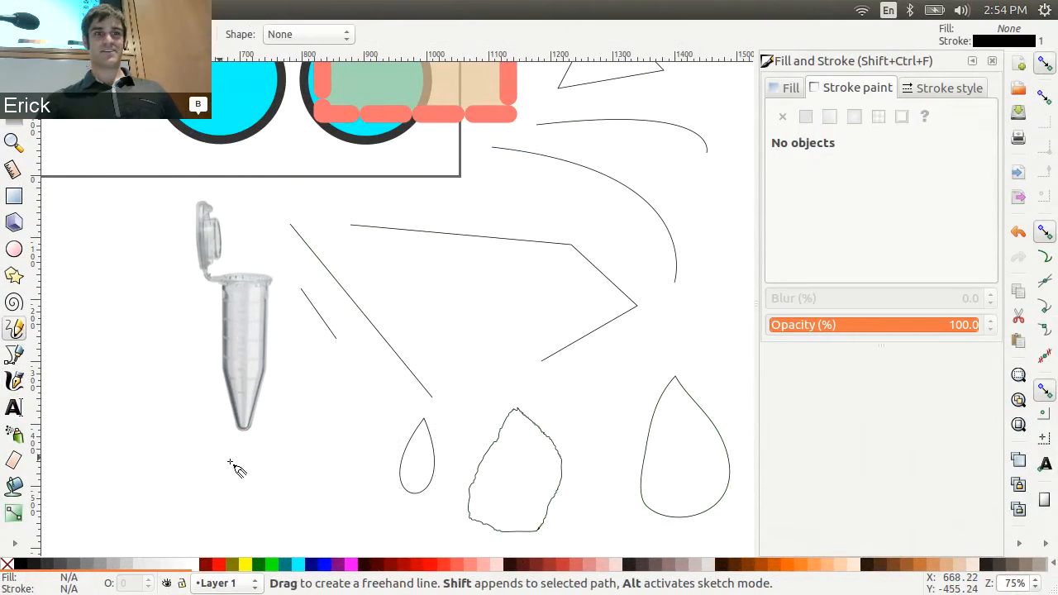
mouse_move(318, 472)
mouse_down()
mouse_move(225, 466)
mouse_move(212, 480)
mouse_move(242, 521)
mouse_move(264, 519)
mouse_move(272, 536)
mouse_move(260, 550)
mouse_move(270, 548)
mouse_move(270, 513)
mouse_move(319, 478)
mouse_up()
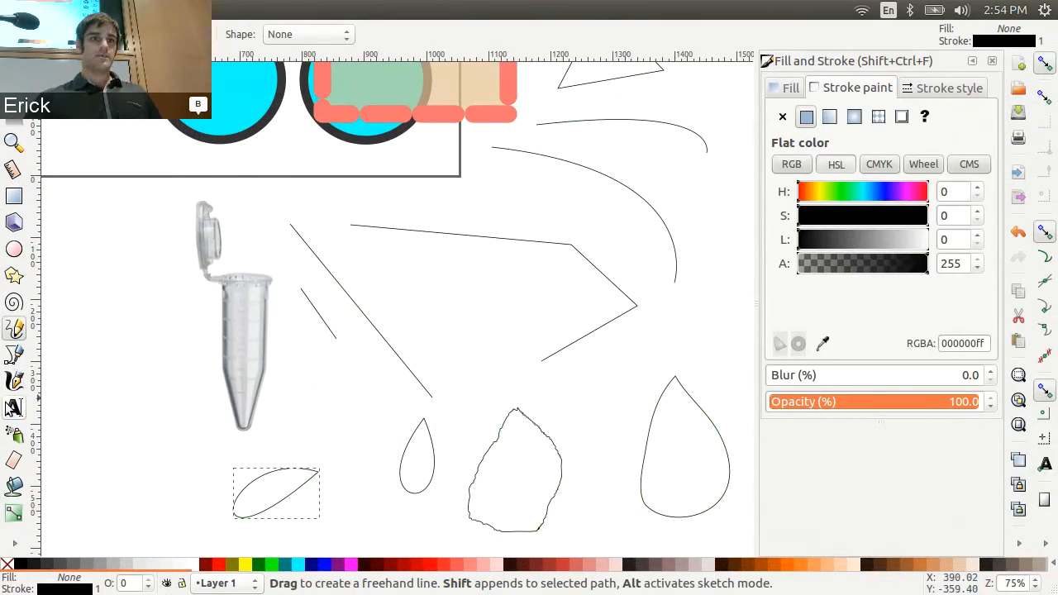
Step: Draw a nearly straight horizontal Bezier path across the large drop, crossing both of its sides
key(b)
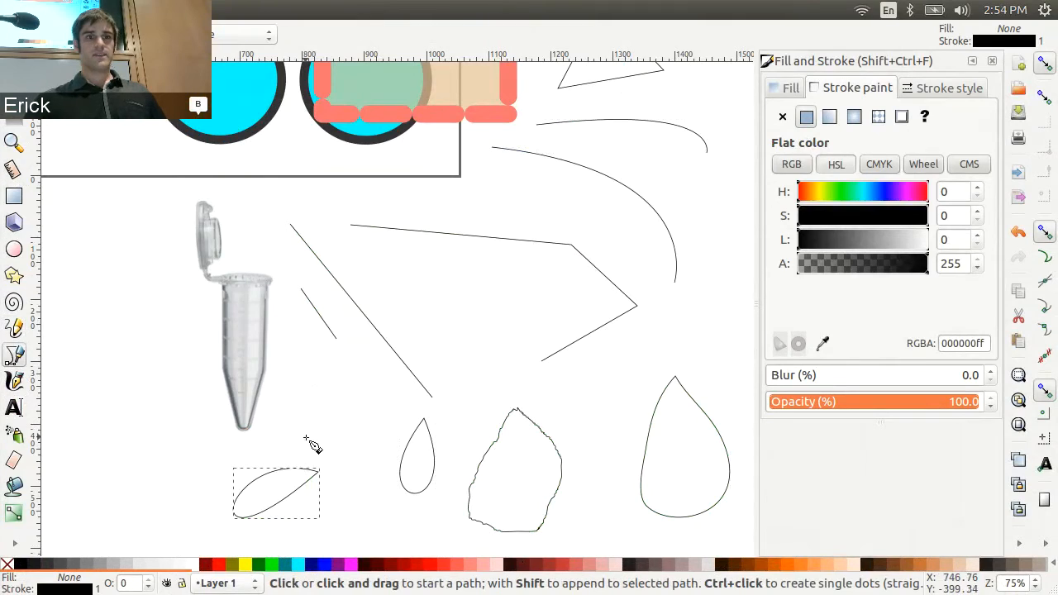
drag(597, 458, 752, 454)
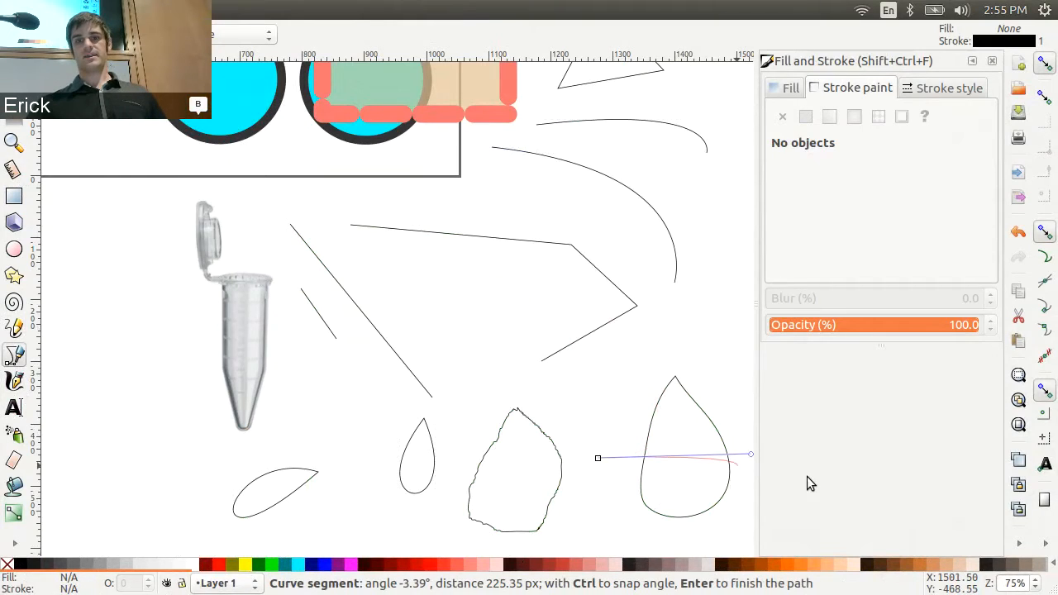
double_click(749, 456)
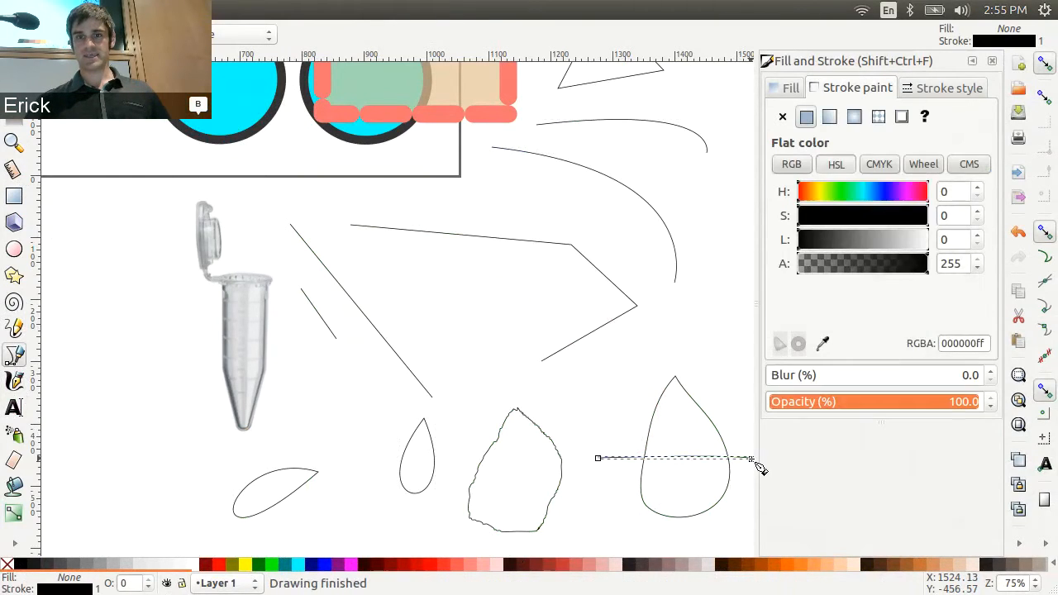
Step: Fill the lower part of the large drop, below the crossing line, with Green (#008000) using the Paint Bucket tool
click(14, 484)
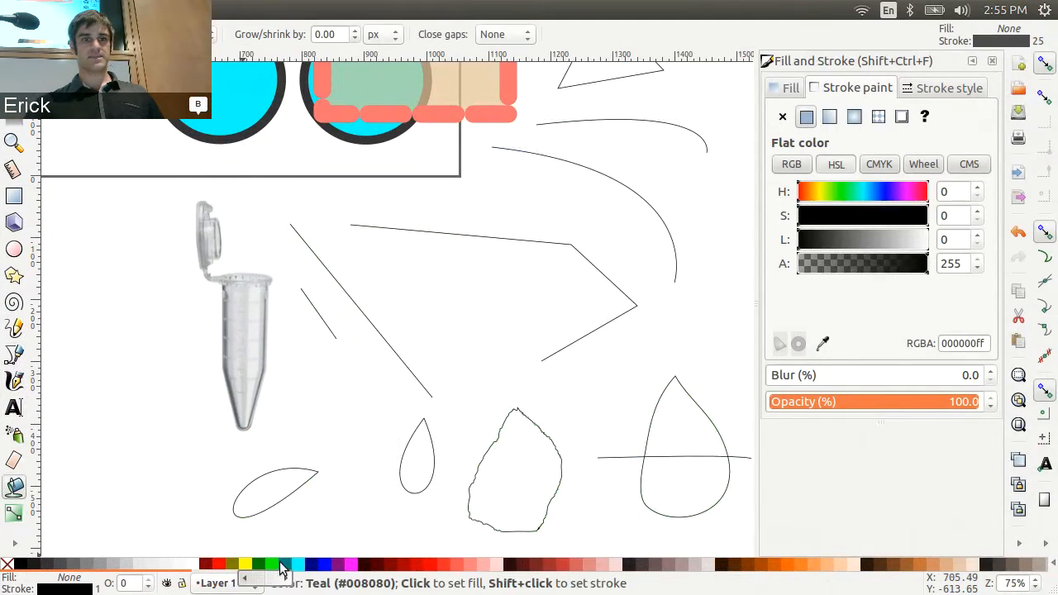
click(283, 568)
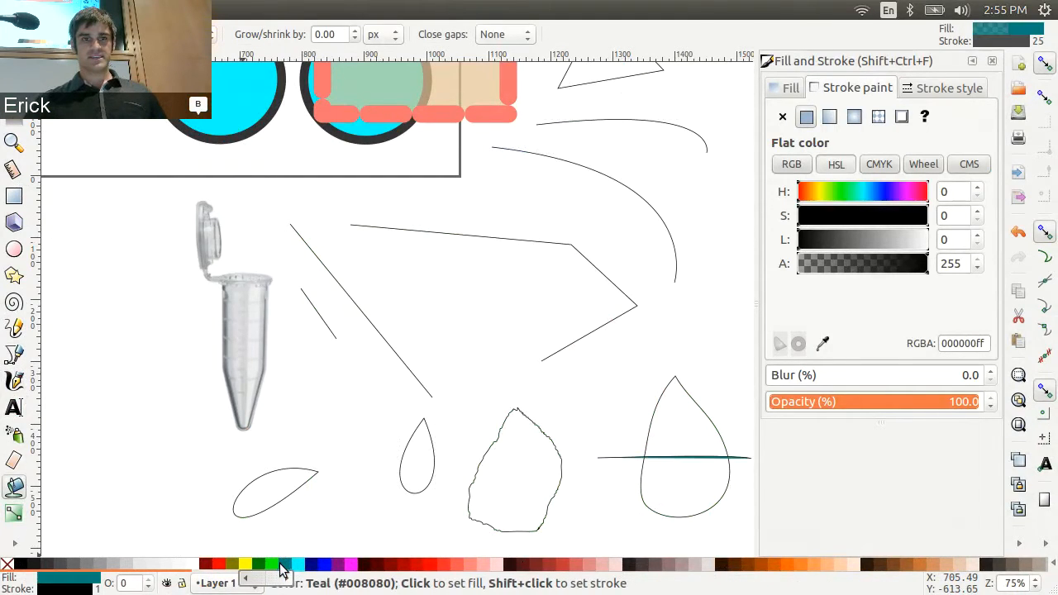
click(274, 569)
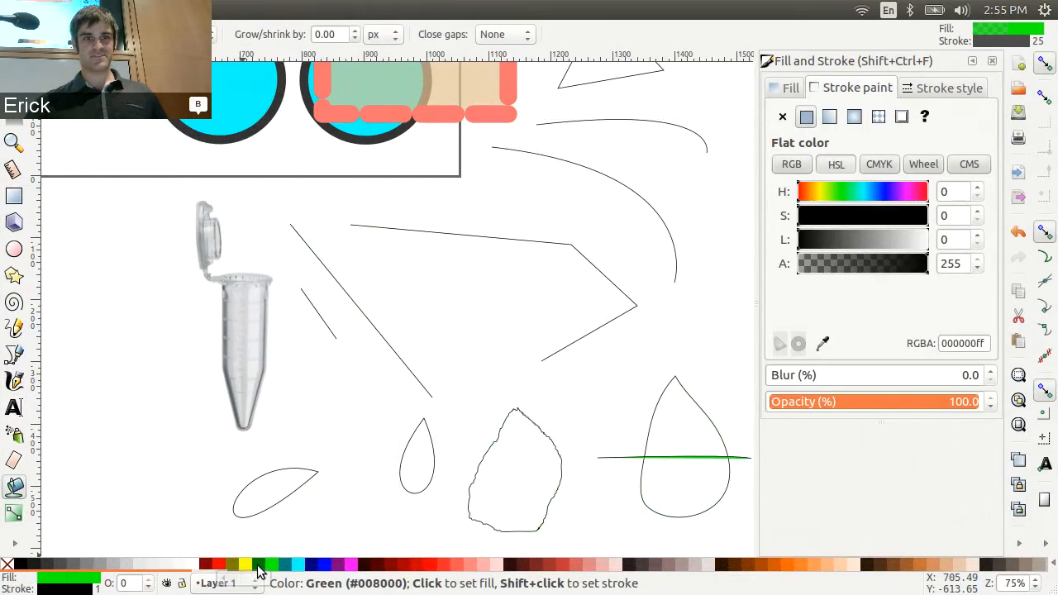
click(262, 566)
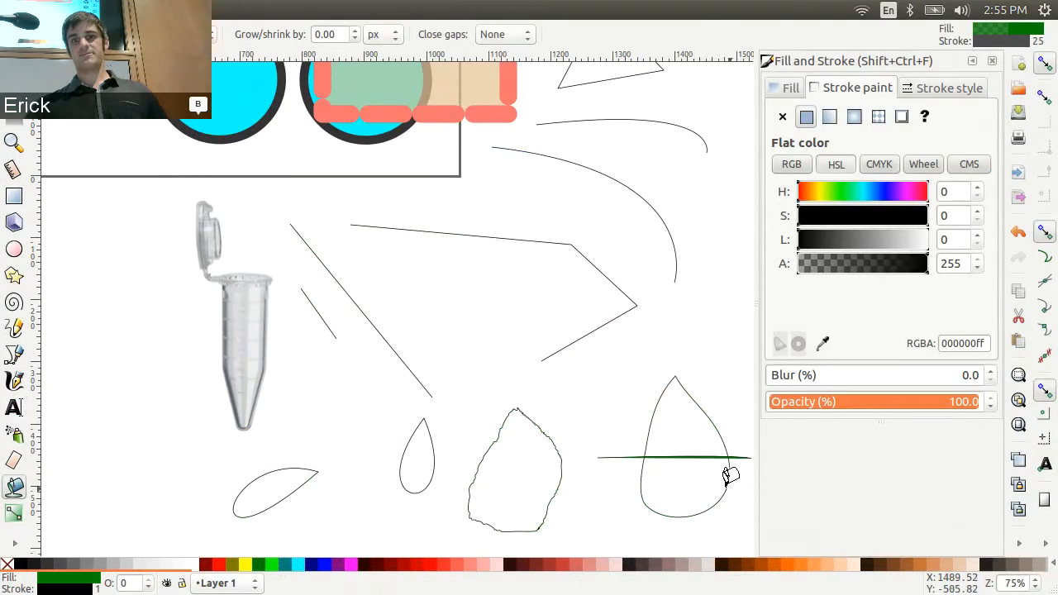
click(697, 478)
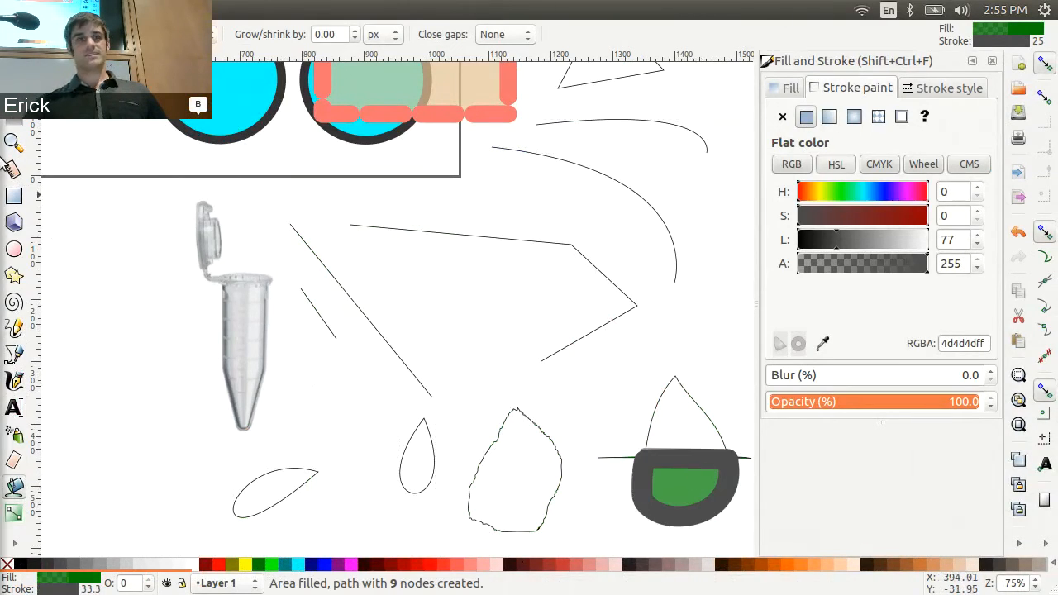
Step: Enlarge the green bucket-filled shape to about 469 × 226 px beside the large drop and remove its stroke
key(s)
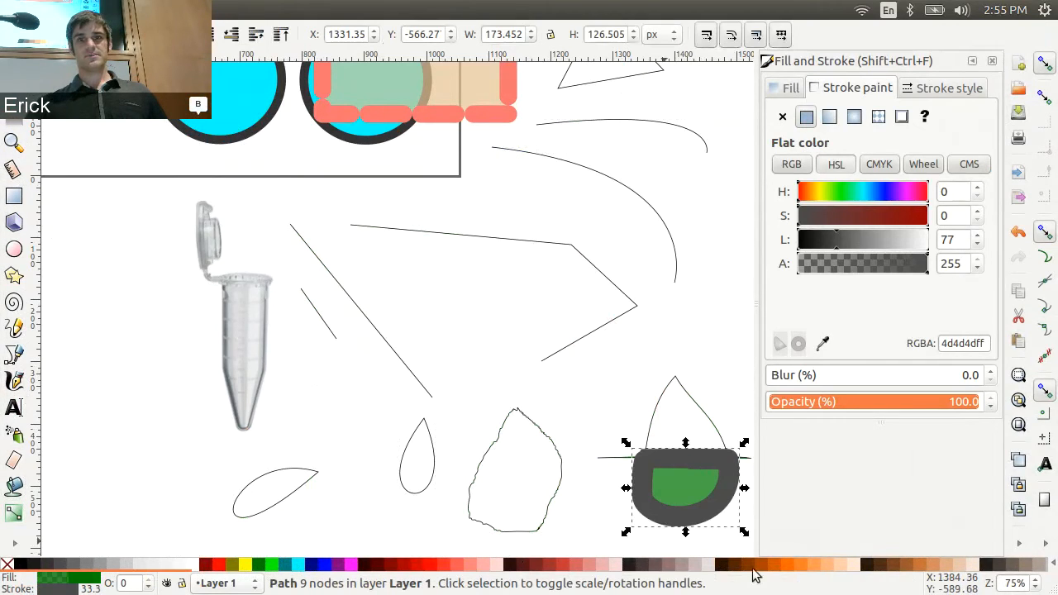
mouse_move(700, 483)
mouse_down()
mouse_move(646, 486)
mouse_move(309, 322)
mouse_move(350, 343)
mouse_move(500, 306)
mouse_move(625, 301)
mouse_up()
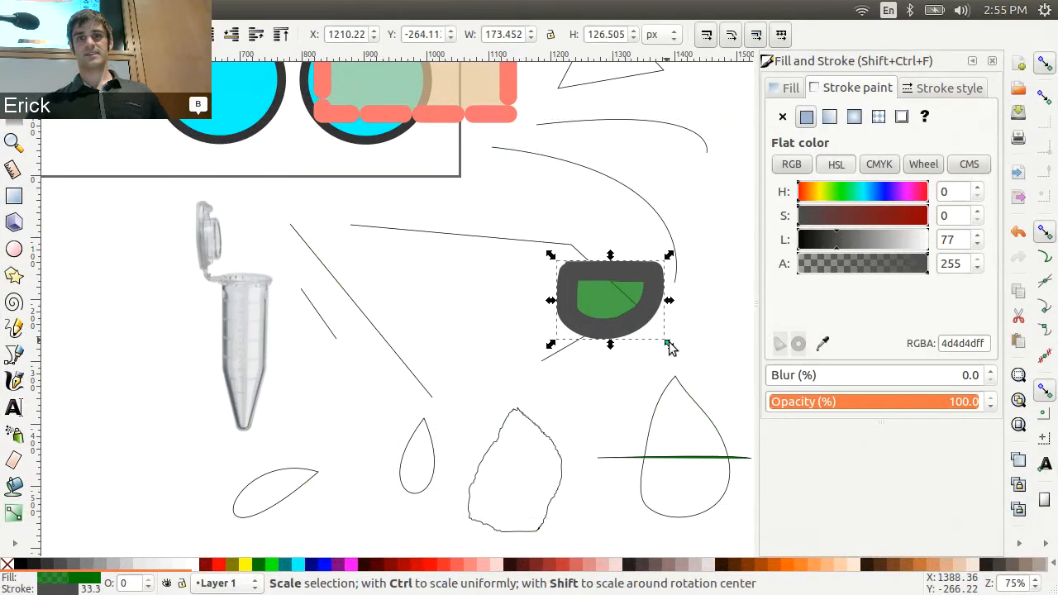
drag(664, 346, 628, 462)
drag(597, 350, 628, 323)
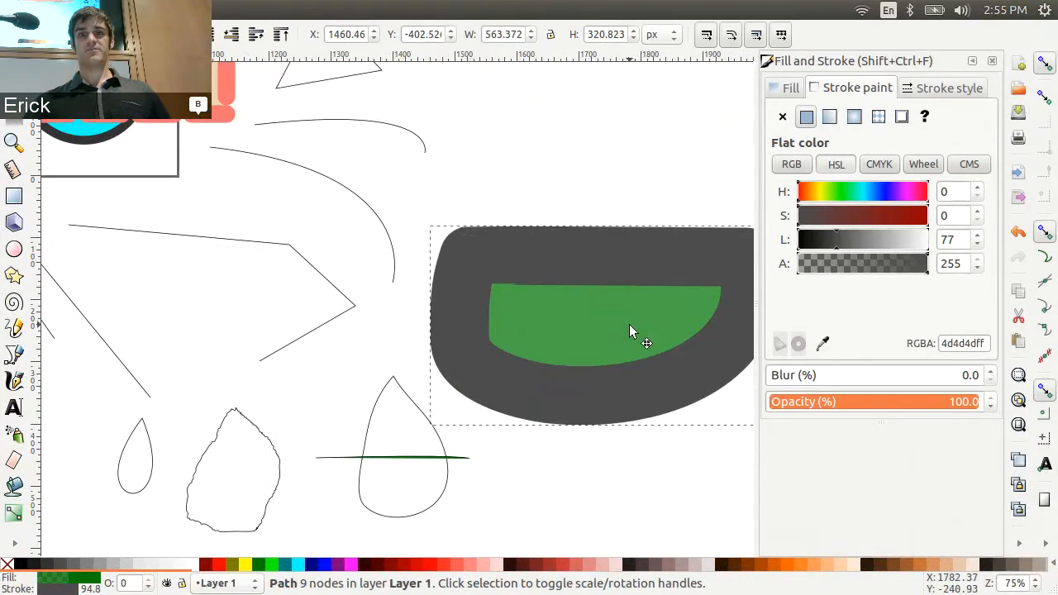
click(783, 116)
mouse_move(595, 370)
mouse_down()
mouse_move(620, 418)
mouse_move(618, 439)
mouse_up()
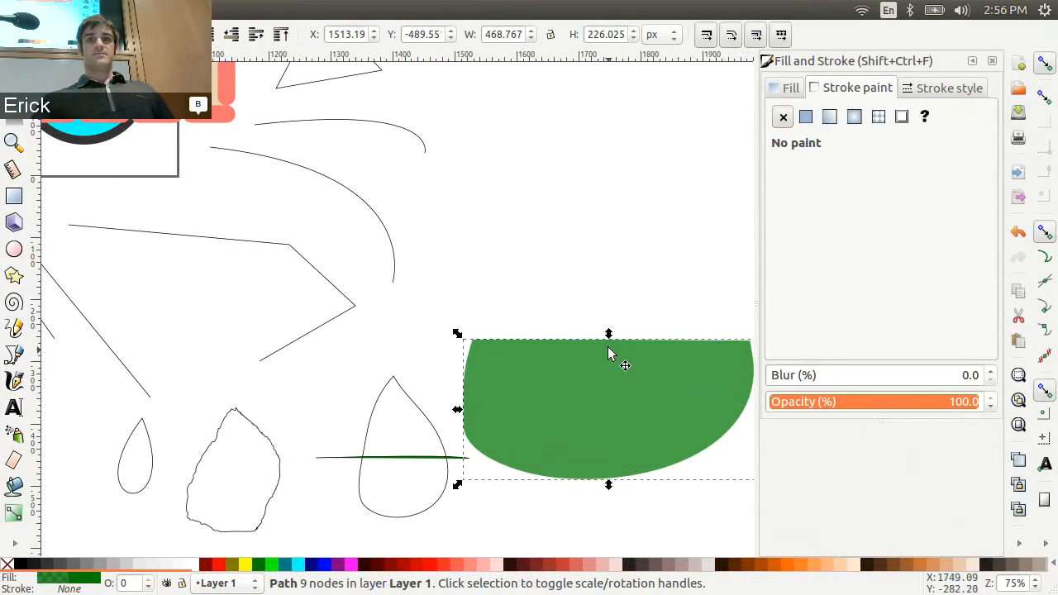
Step: Move the tube image into the empty area below the page, well away from the drawn paths
scroll(581, 353, down, 5)
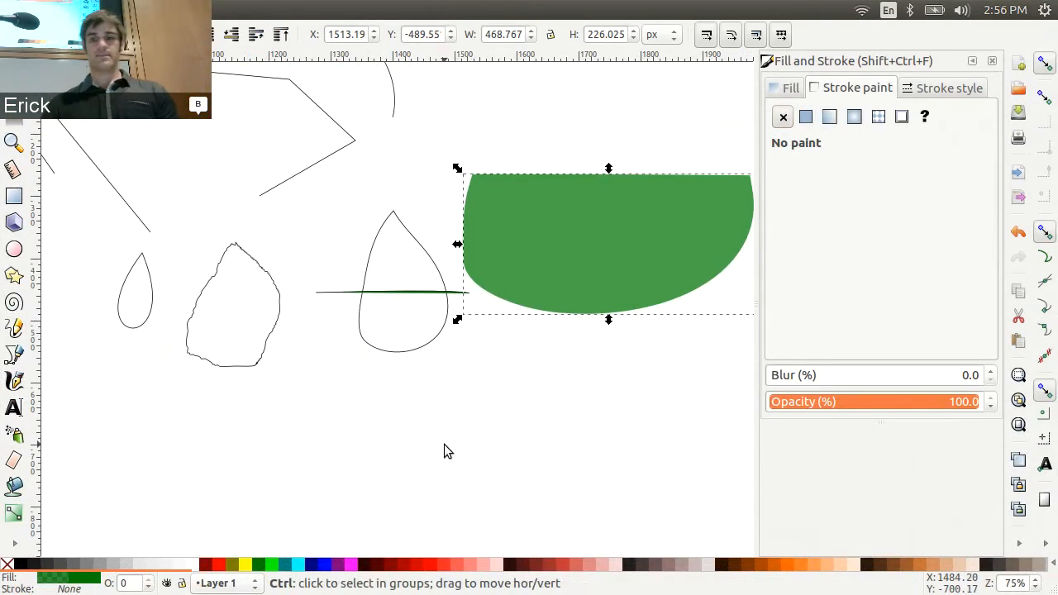
key(ctrl+Left)
key(ctrl+Left)
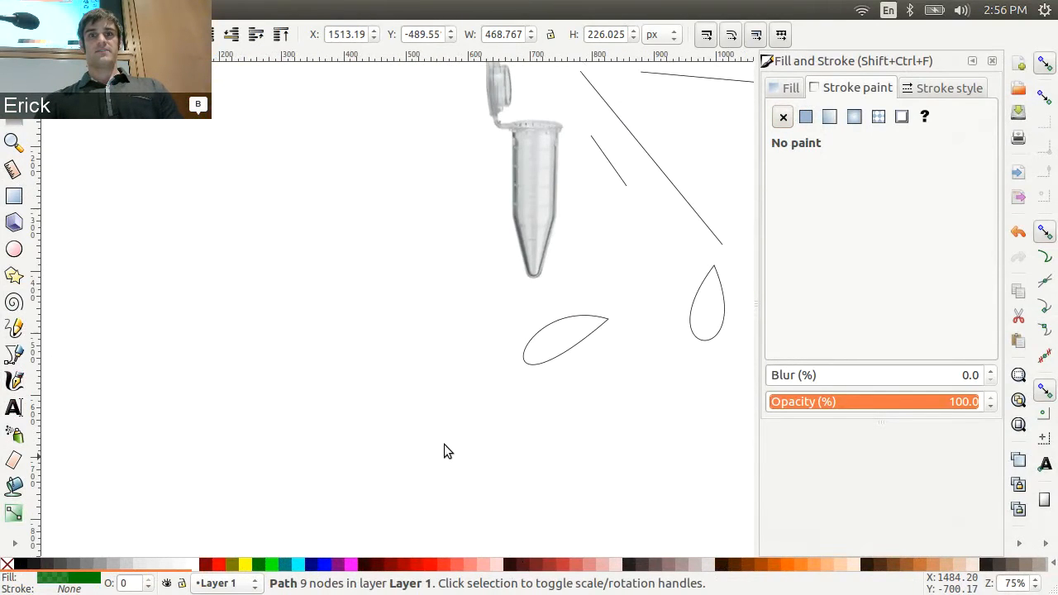
key(ctrl+Up)
key(ctrl+Right)
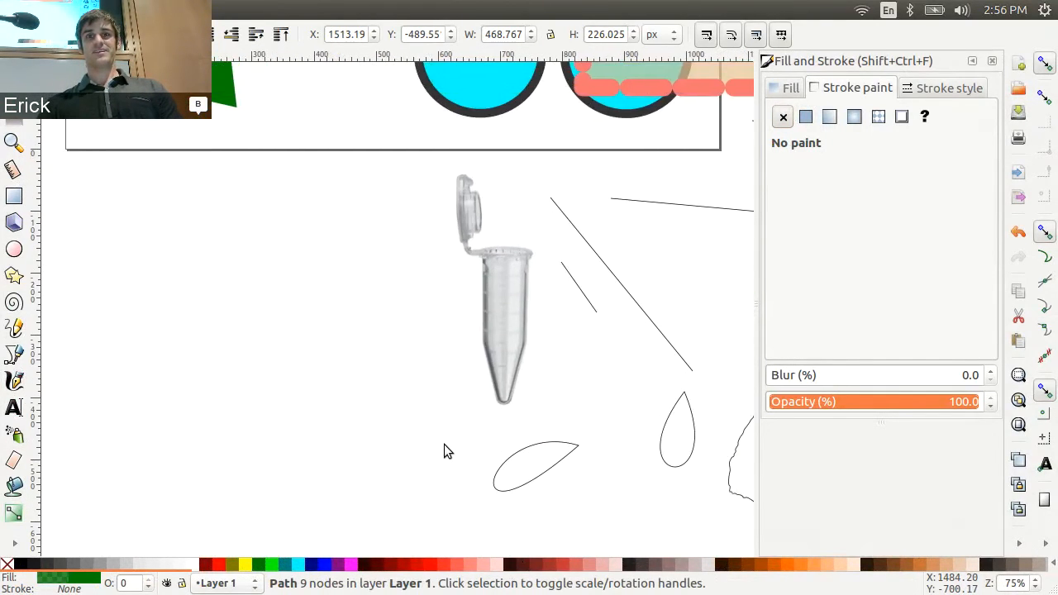
drag(471, 307, 127, 295)
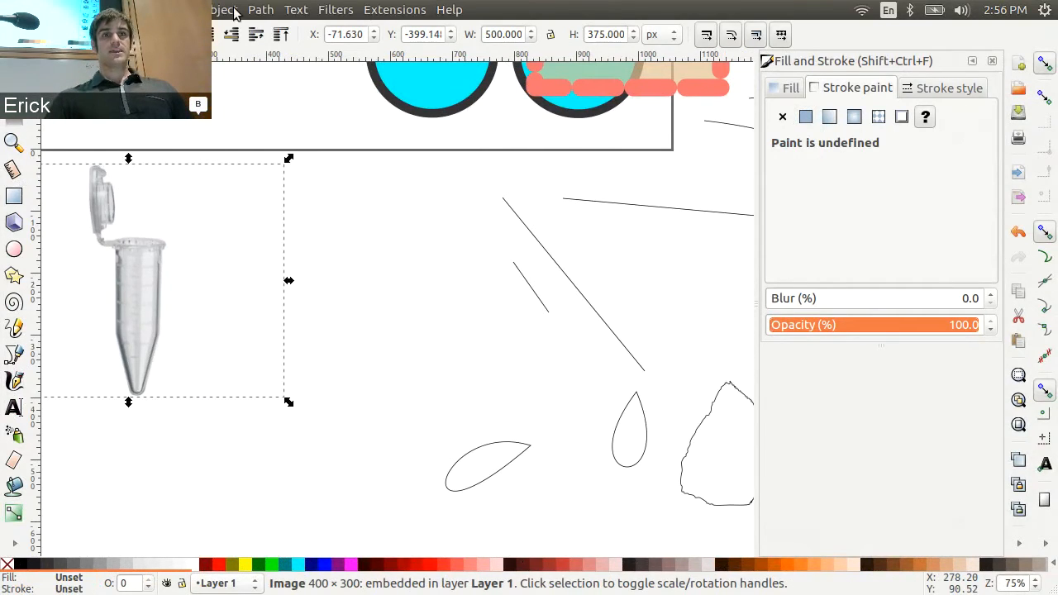
Step: Open Trace Bitmap for the tube image, enable Live Preview, and preview the Edge detection and Color quantization modes
click(257, 10)
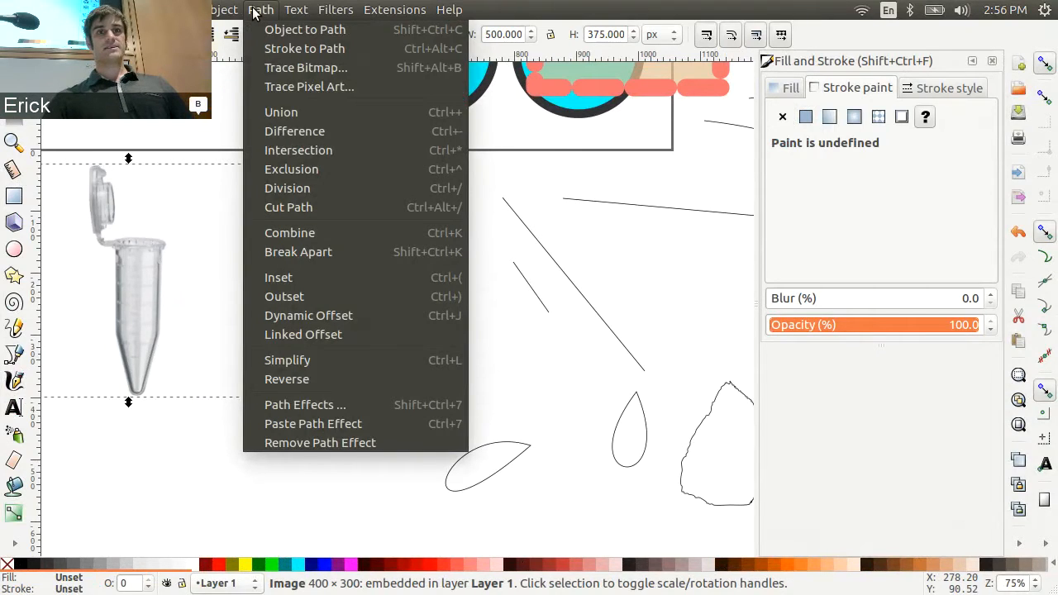
click(304, 70)
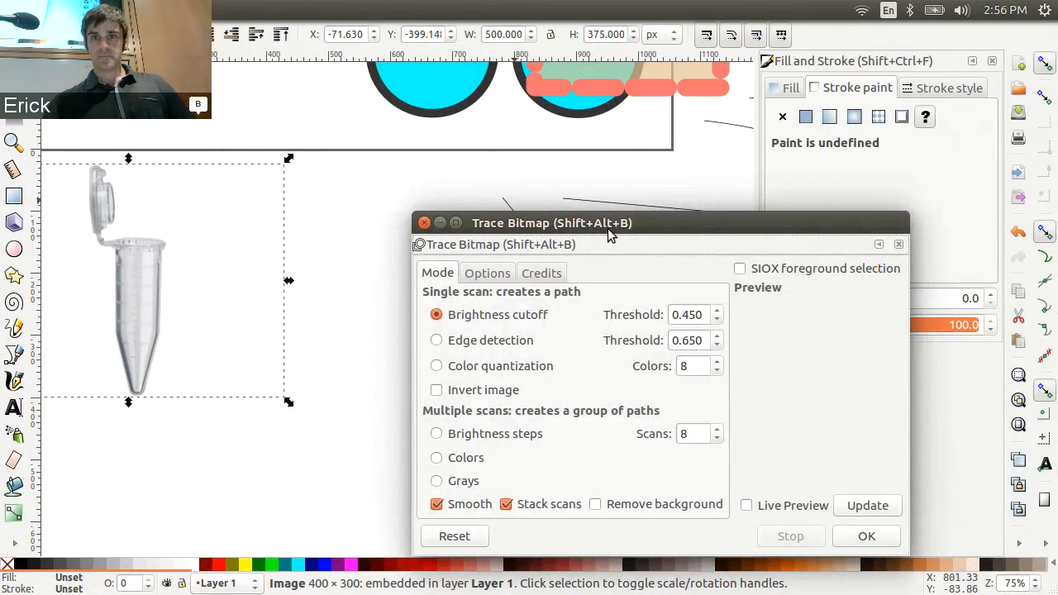
mouse_move(613, 221)
mouse_down()
mouse_move(547, 159)
mouse_move(543, 125)
mouse_up()
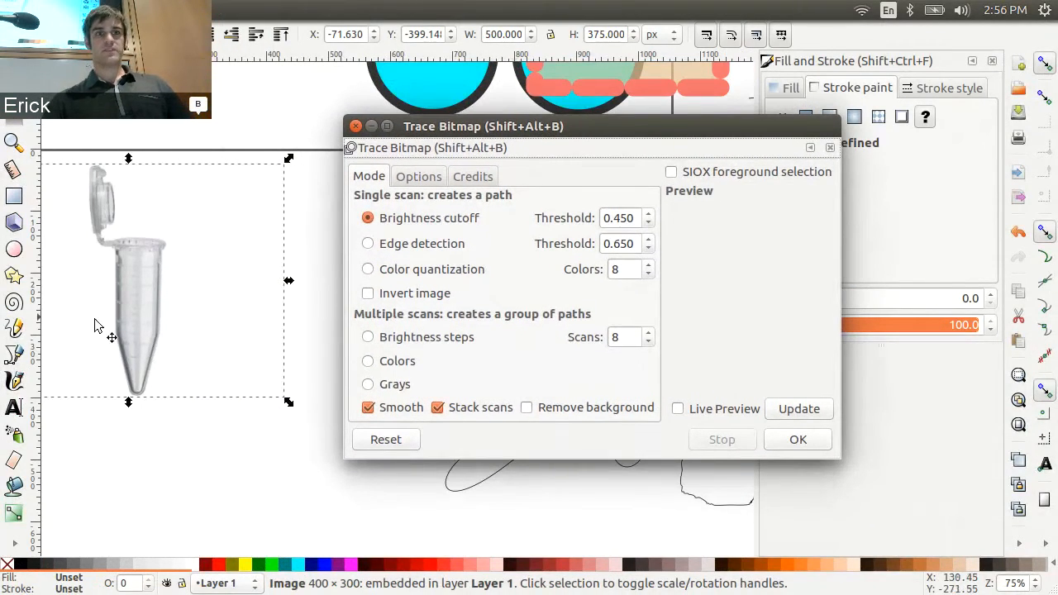
click(678, 410)
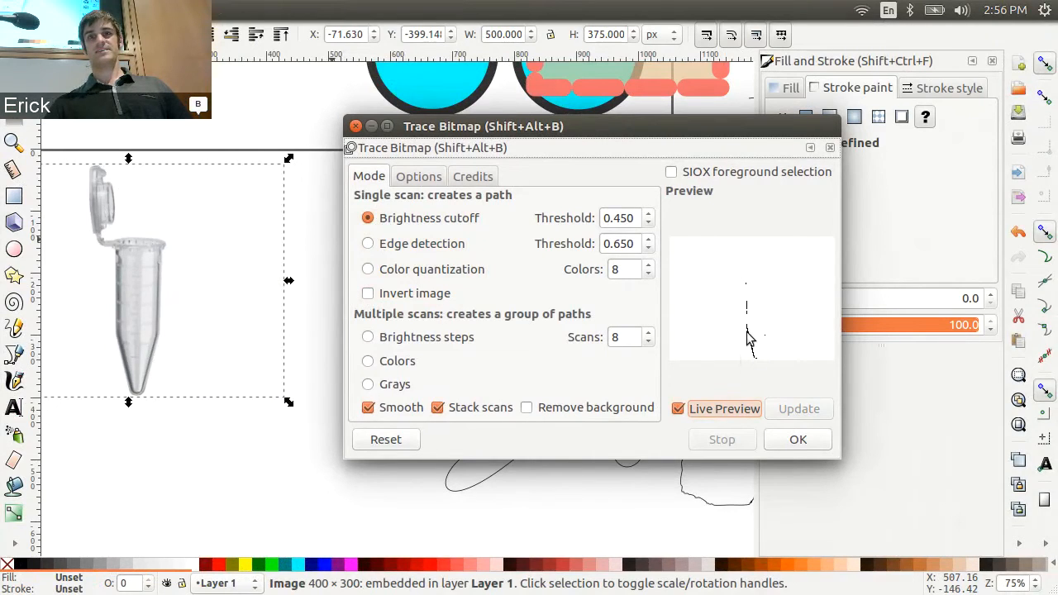
click(368, 248)
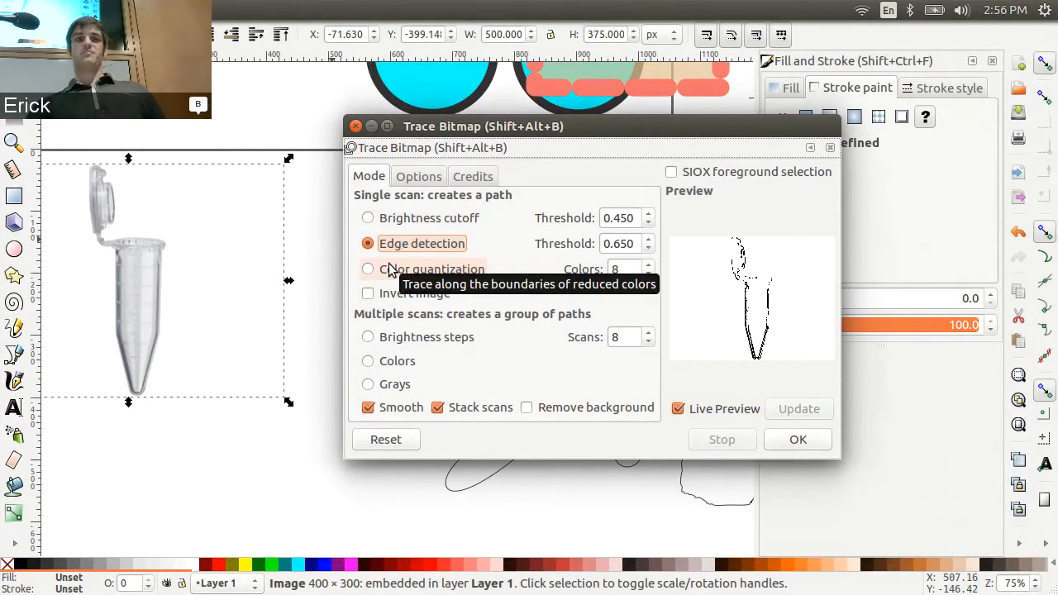
click(368, 269)
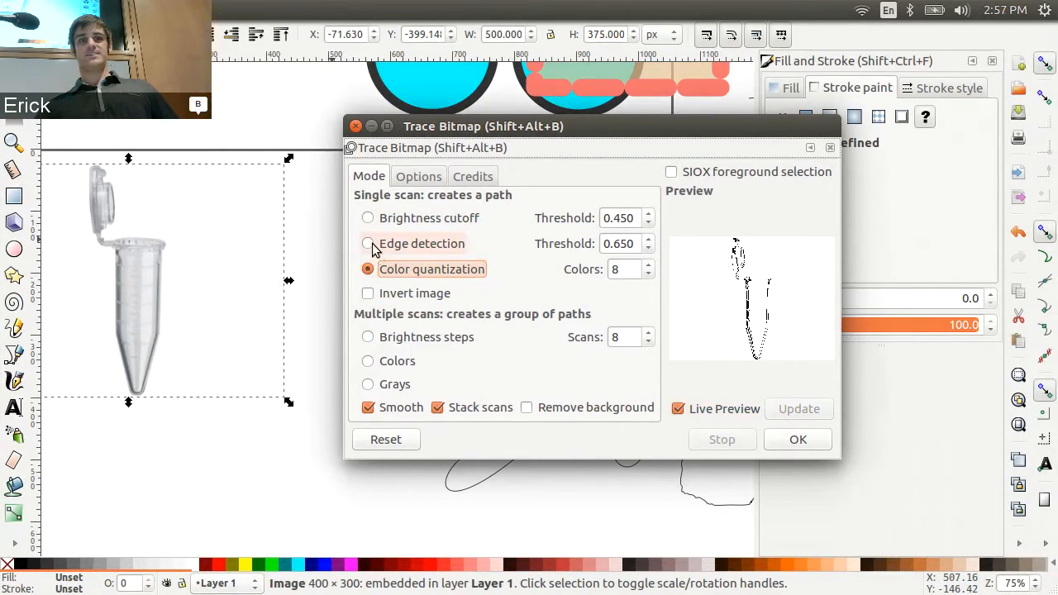
click(369, 244)
Step: Trace the tube image as a multiple-scan Grays group with 7 scans, and close the tracing dialog
click(369, 334)
click(369, 359)
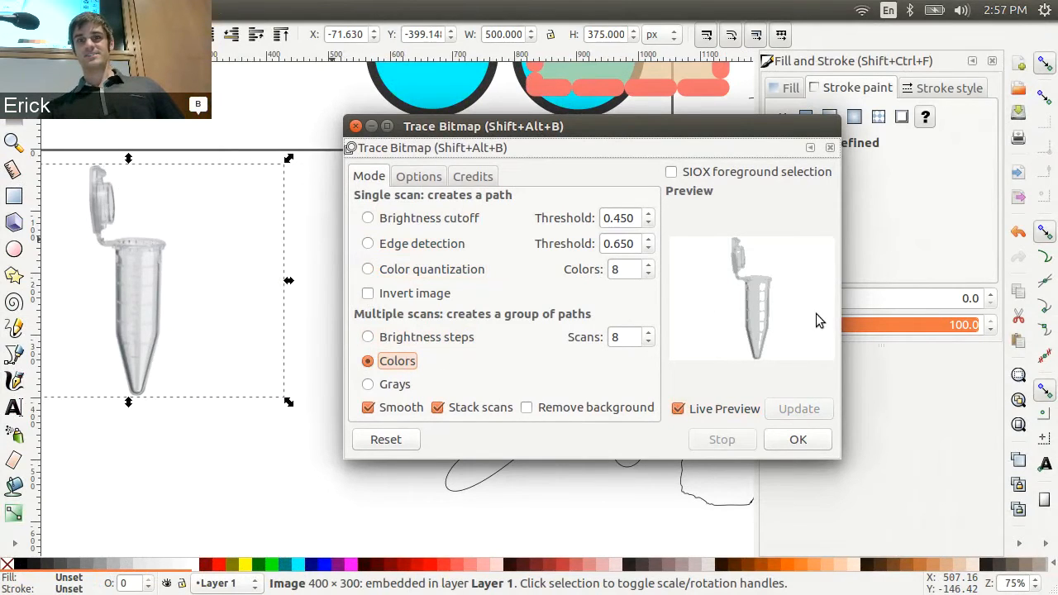
click(647, 333)
click(647, 342)
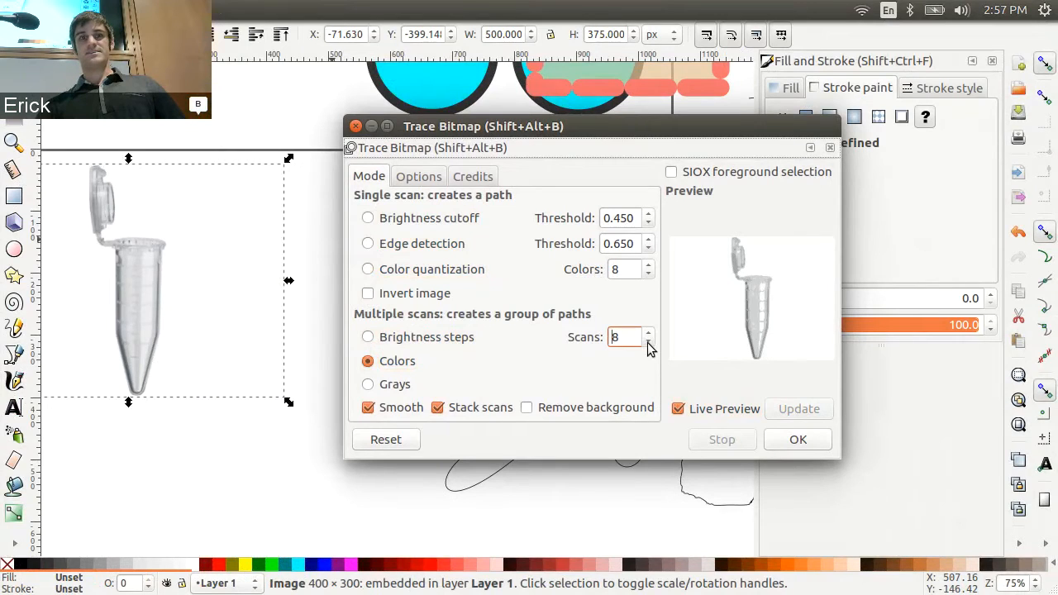
click(369, 384)
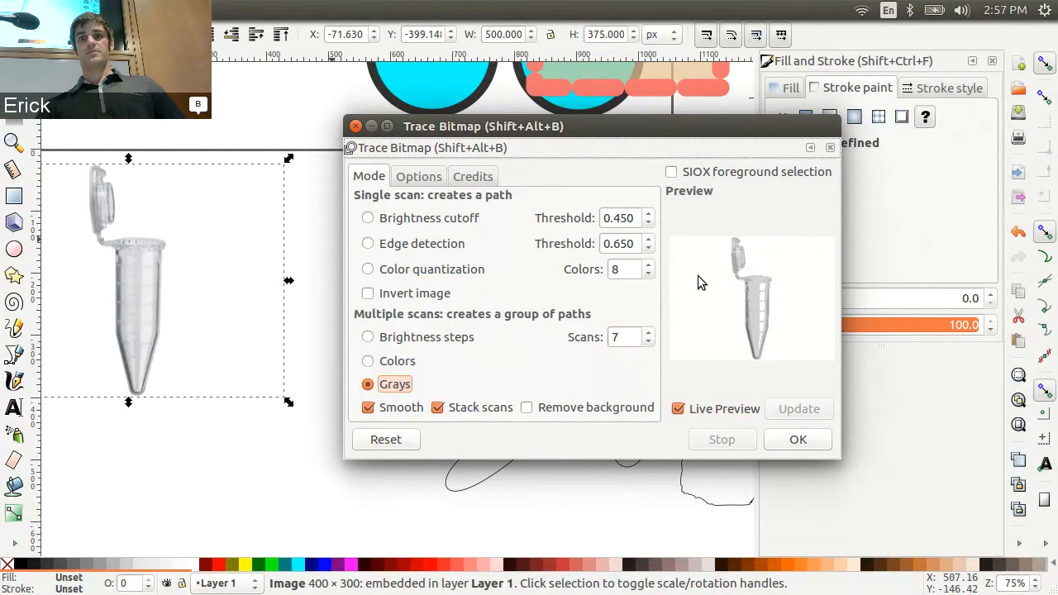
click(796, 440)
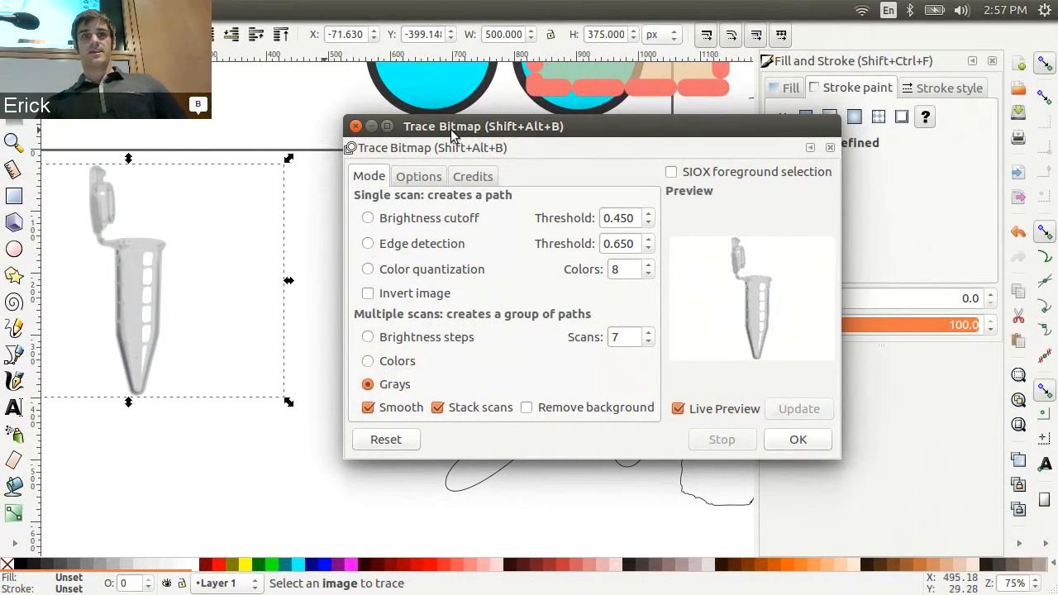
click(356, 126)
Step: Move the traced tube into the empty space between the original image and the diagonal lines, and examine its vector shapes up close
mouse_move(126, 304)
mouse_down()
mouse_move(302, 331)
mouse_move(383, 322)
mouse_up()
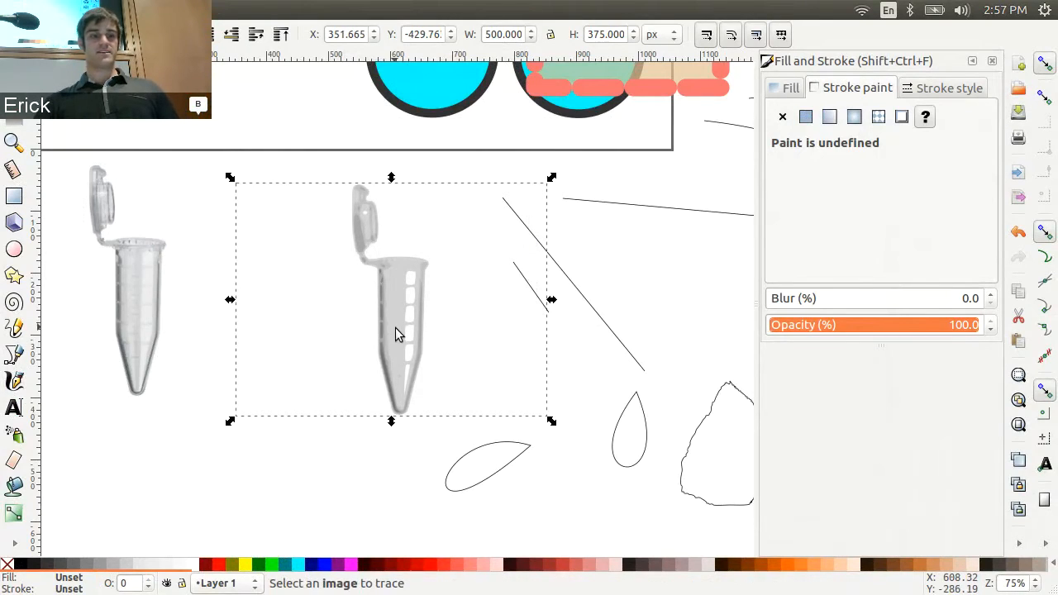
ctrl+scroll(406, 357, up, 6)
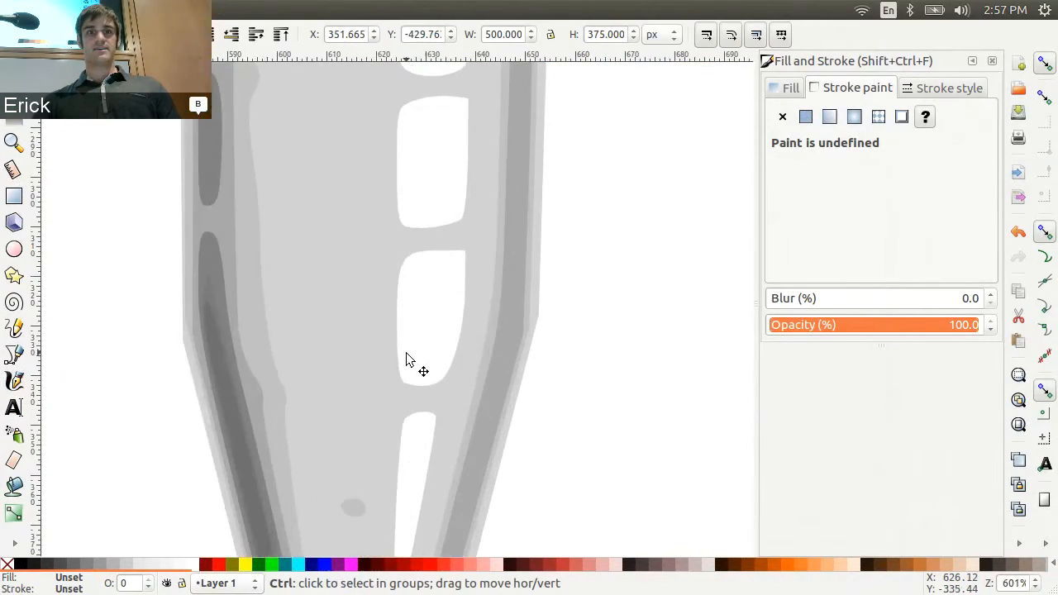
ctrl+scroll(406, 357, down, 1)
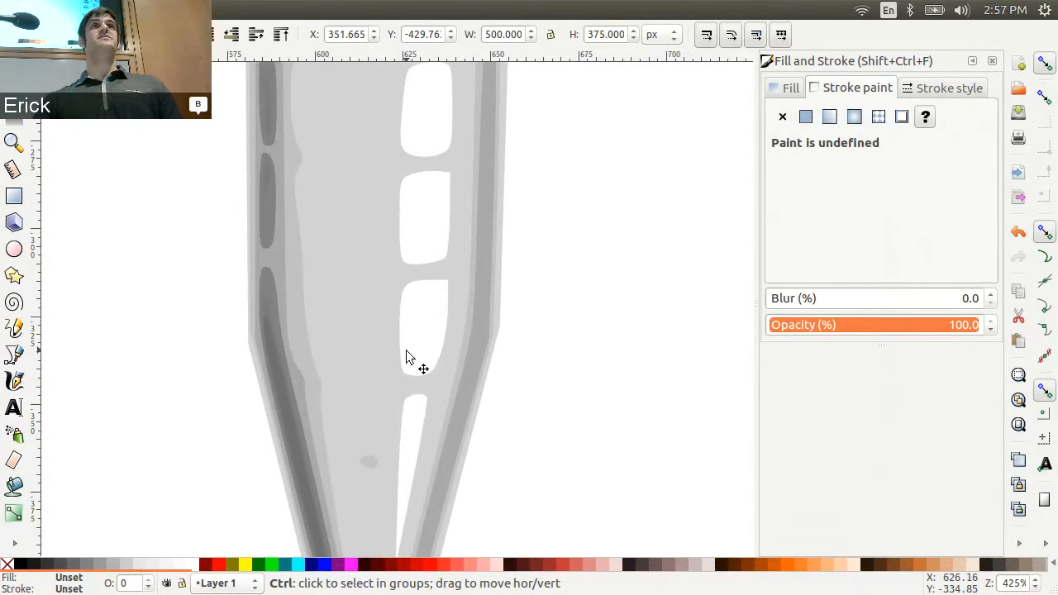
ctrl+scroll(405, 349, down, 3)
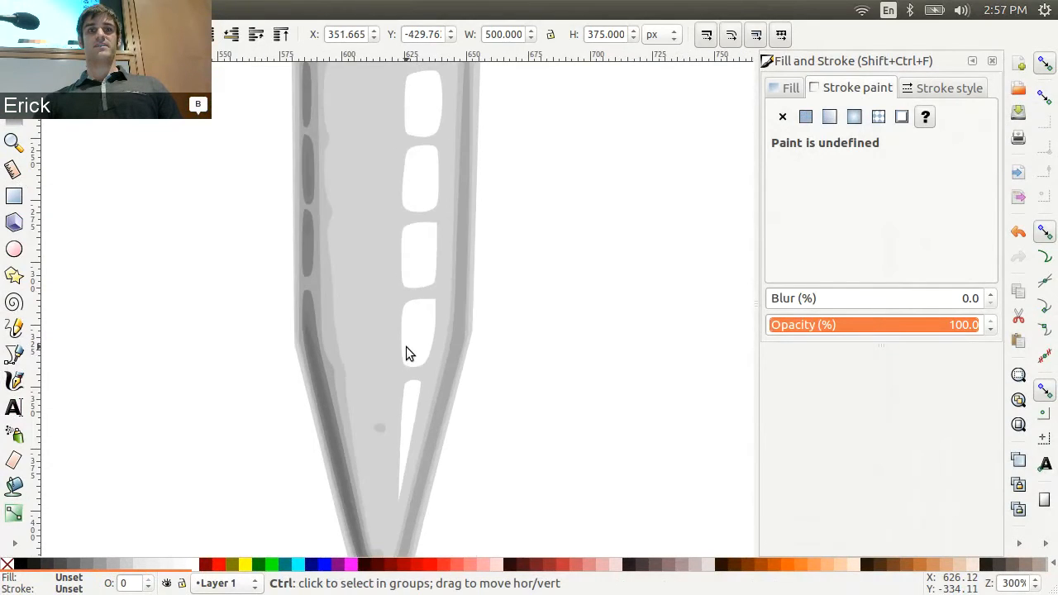
ctrl+scroll(406, 353, down, 1)
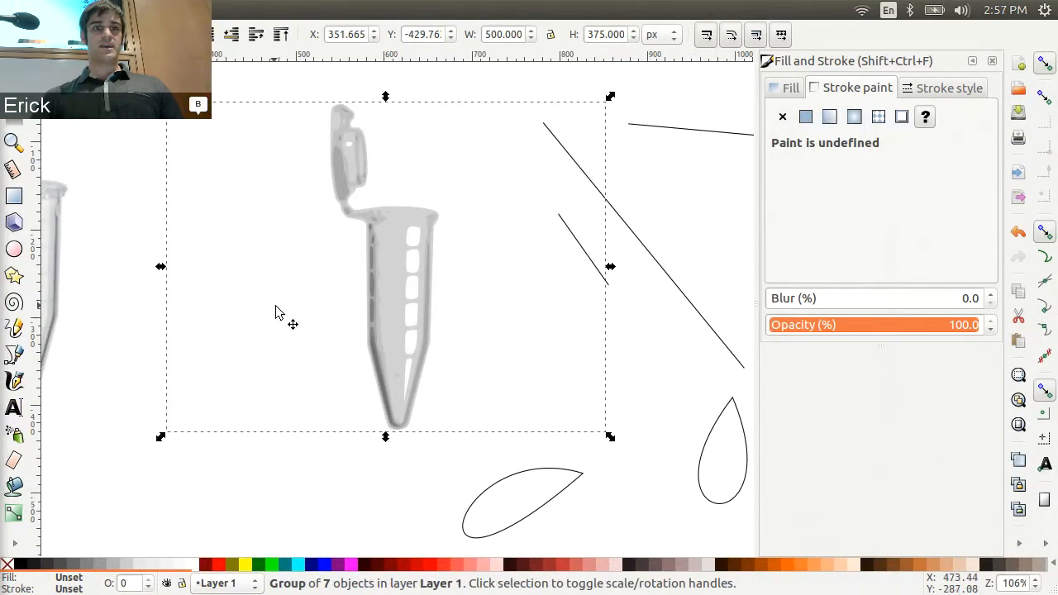
drag(396, 322, 296, 333)
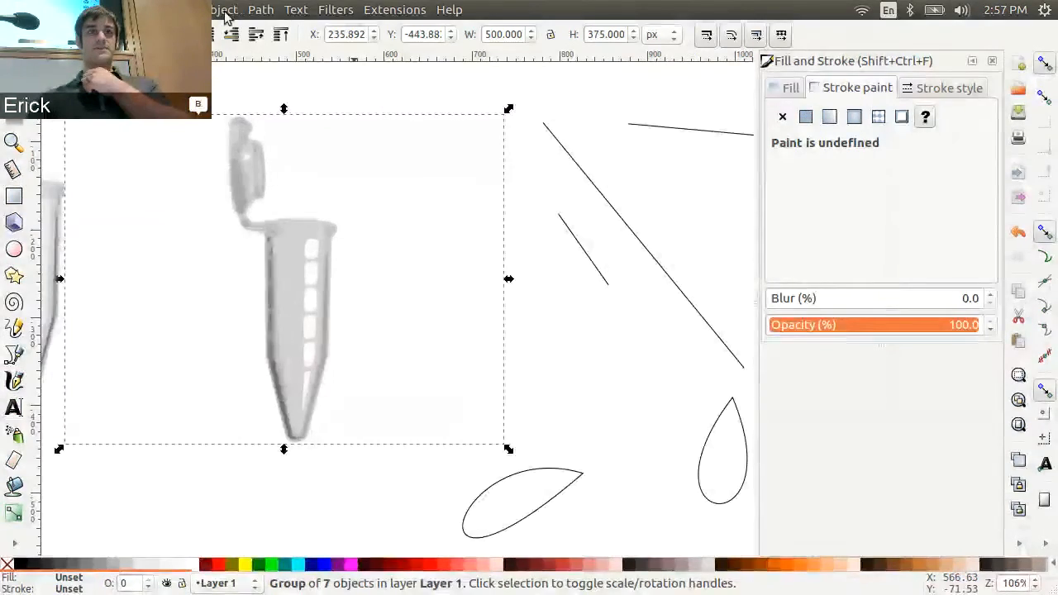
click(218, 11)
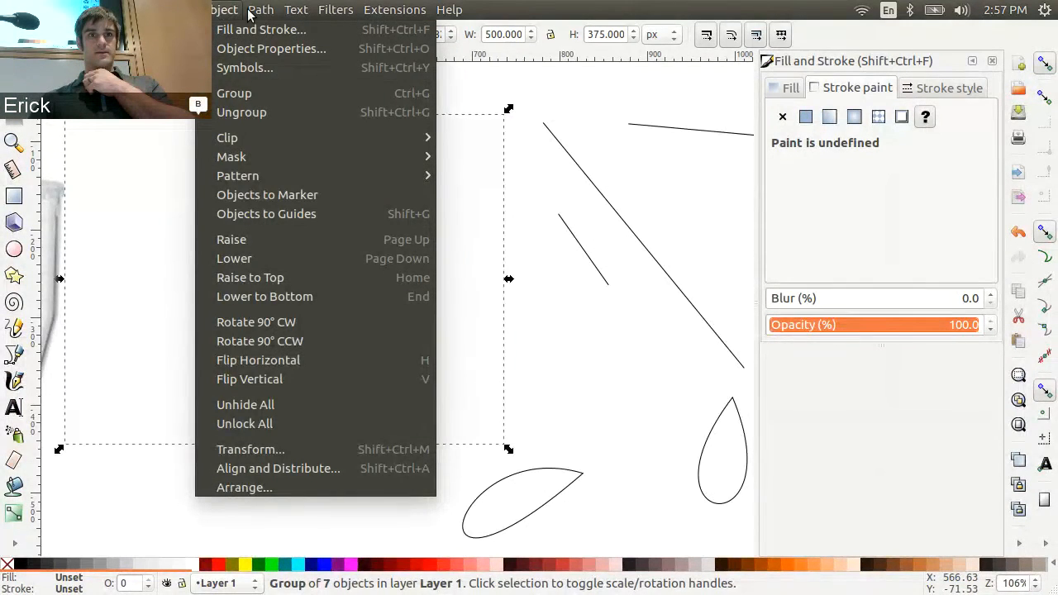
mouse_move(260, 13)
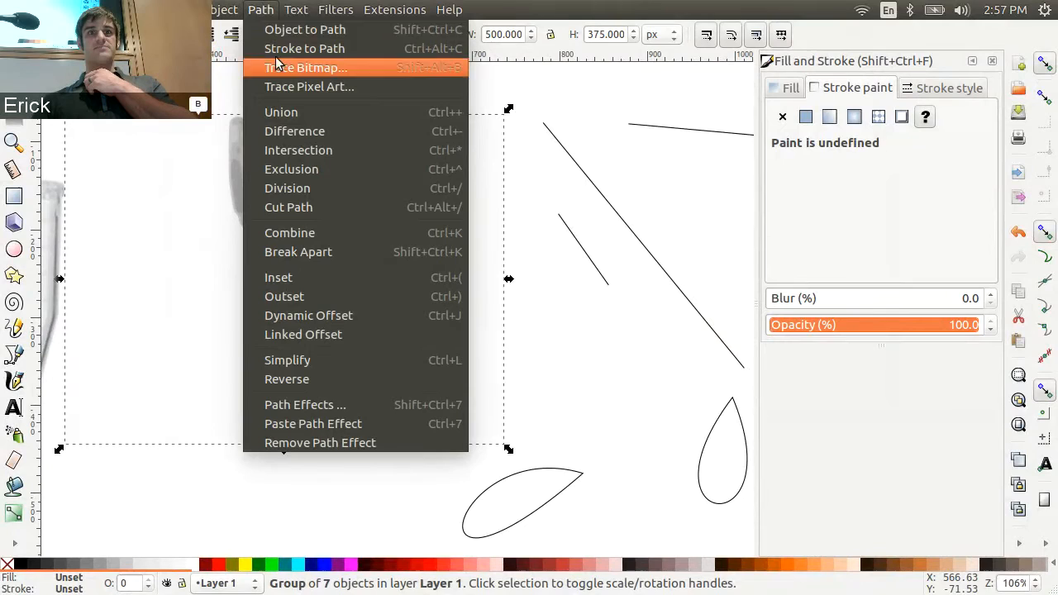
click(260, 9)
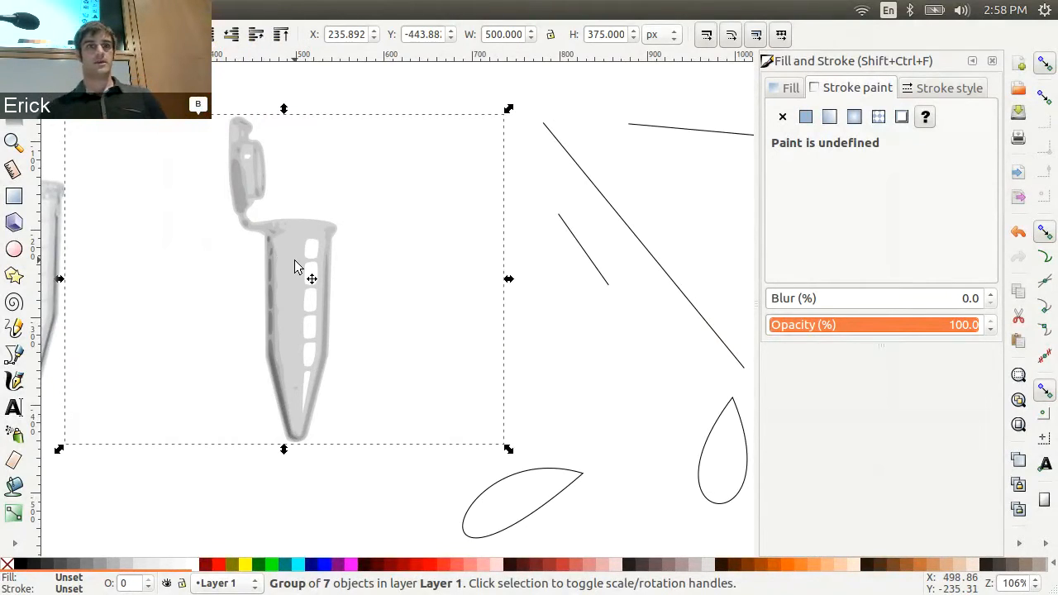
Step: Shift the traced tube slightly toward the diagonal lines, ungroup it into its separate paths, and clear the selection
mouse_move(289, 294)
mouse_down()
mouse_move(326, 291)
mouse_move(328, 310)
mouse_move(327, 301)
mouse_up()
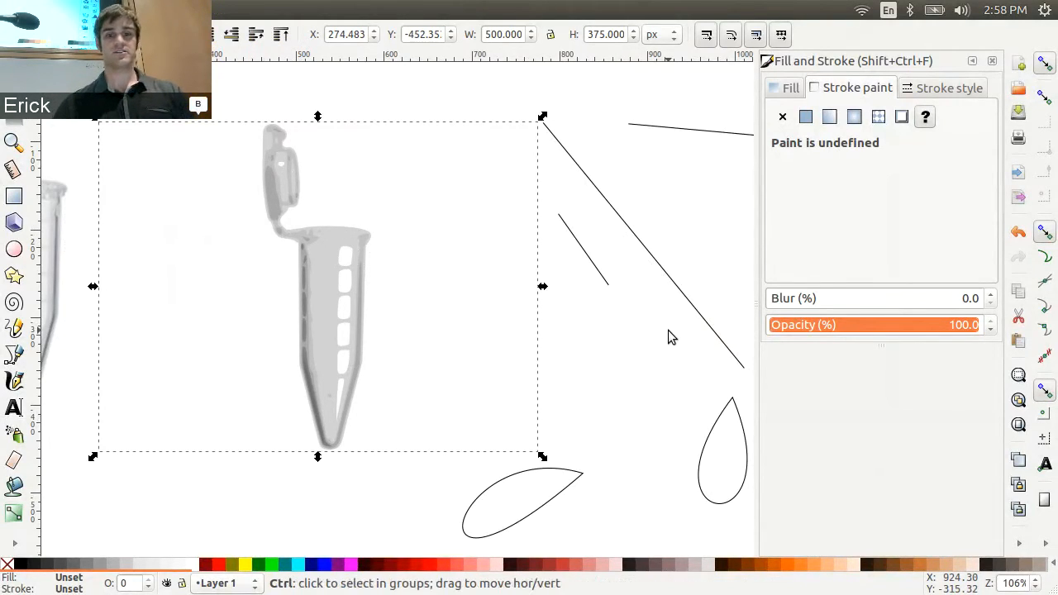
key(ctrl+u)
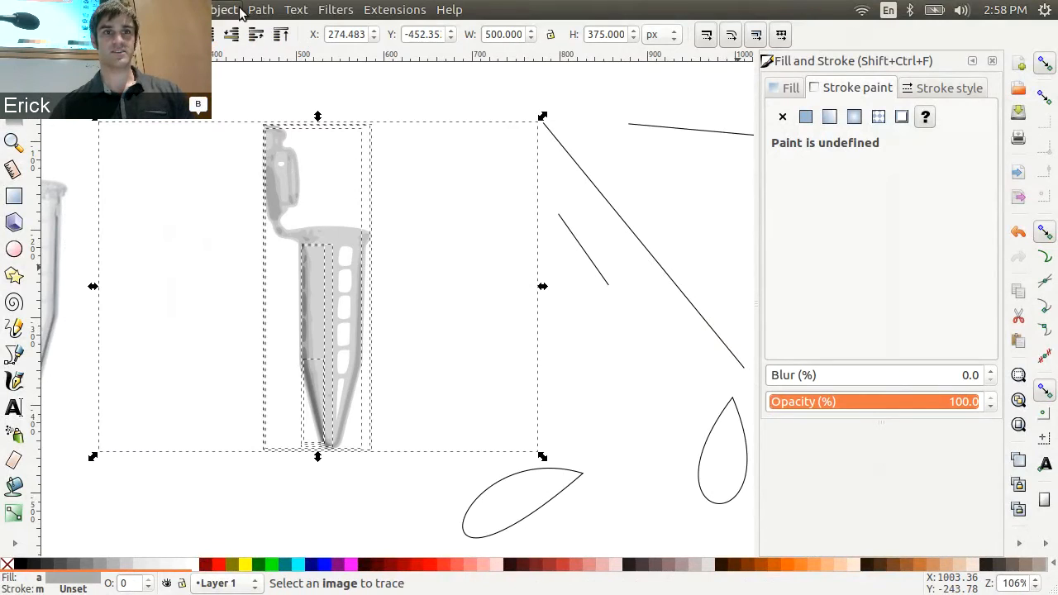
click(236, 9)
click(238, 8)
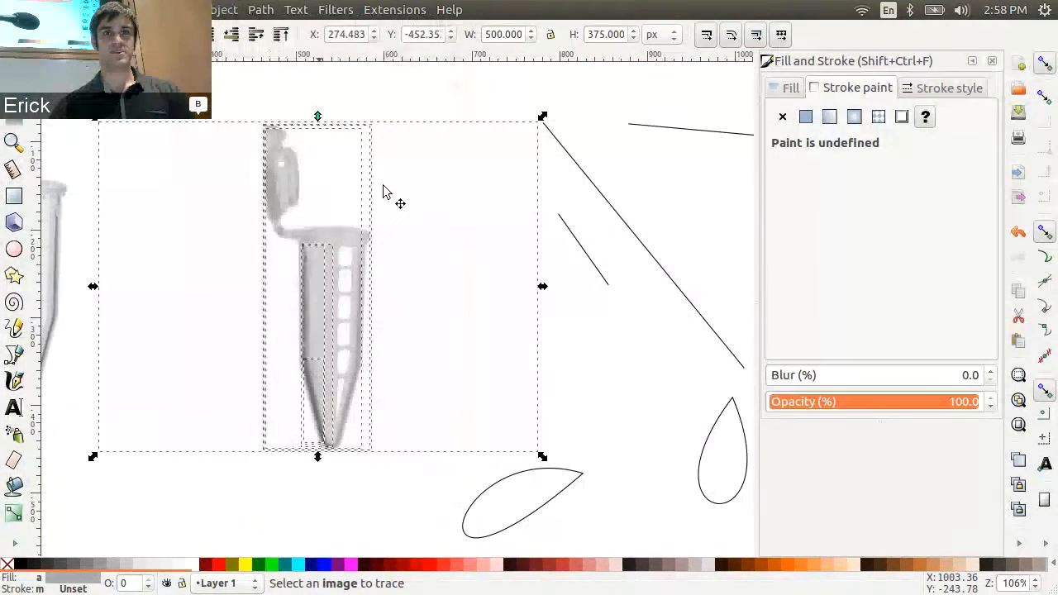
click(652, 505)
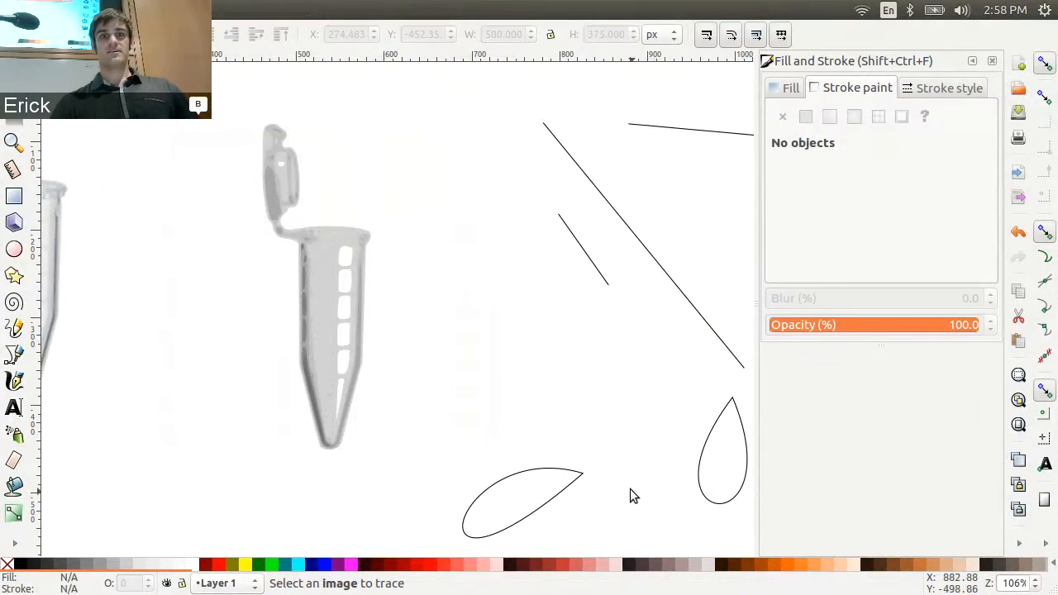
Step: Delete the white background shape behind the traced tube and move the original tube image farther down, away from it
click(417, 312)
click(426, 183)
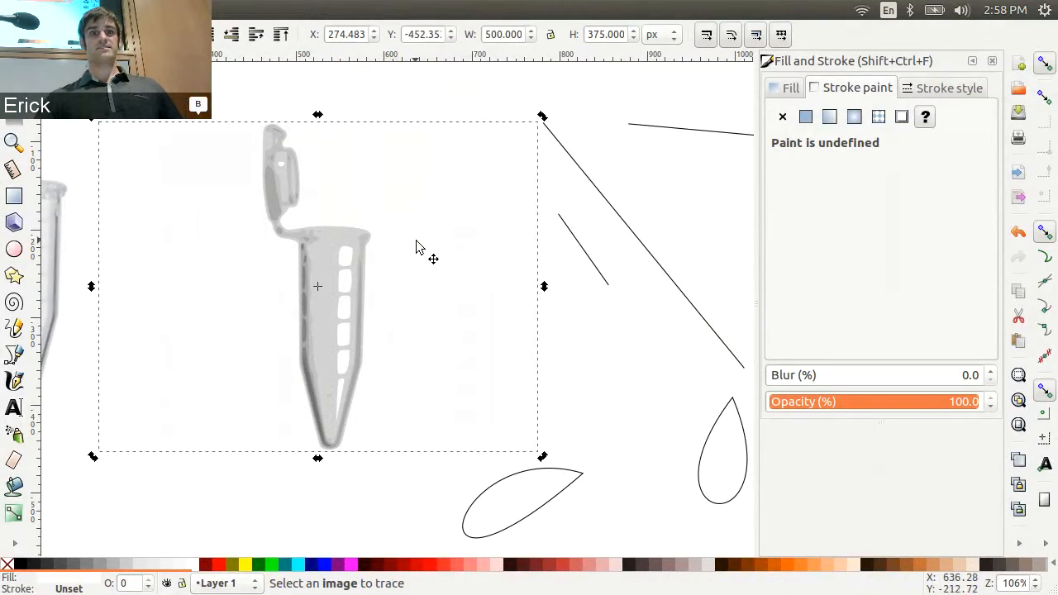
key(Escape)
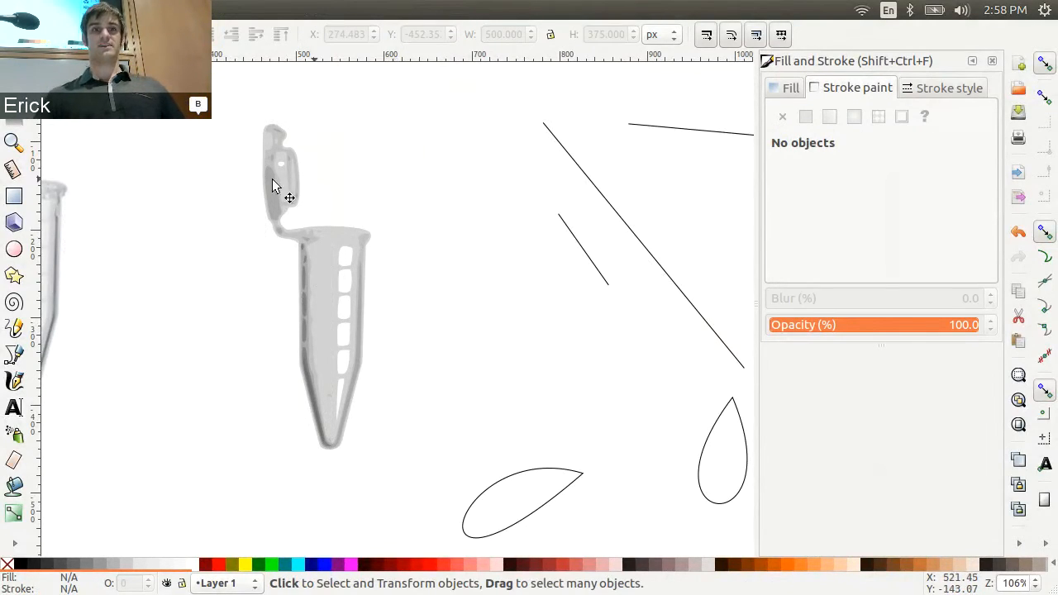
drag(186, 119, 125, 498)
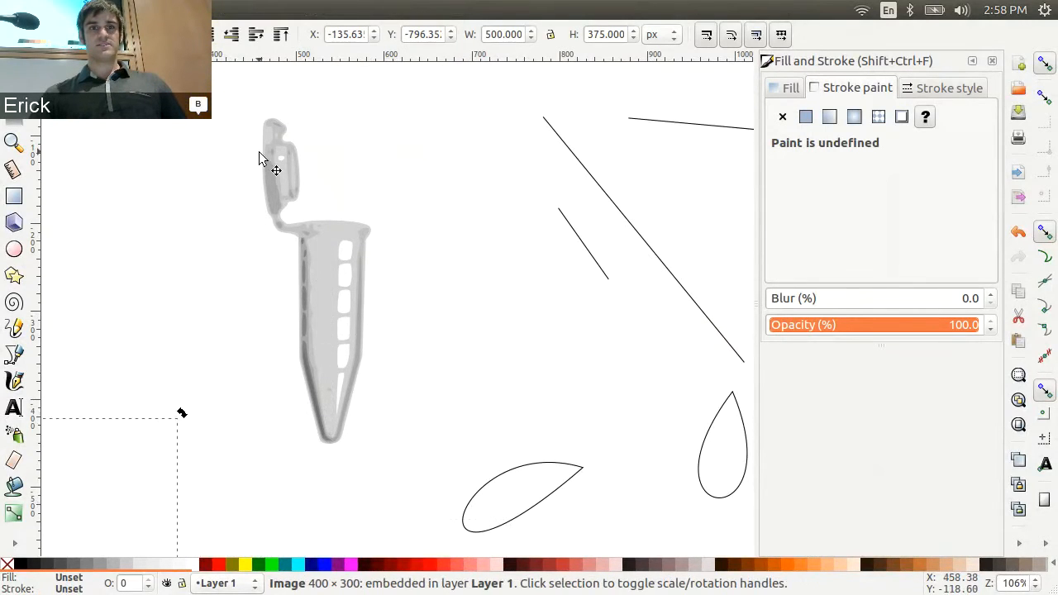
Step: Try moving a single dark shading path out of the traced tube, and undo the move
drag(232, 115, 431, 480)
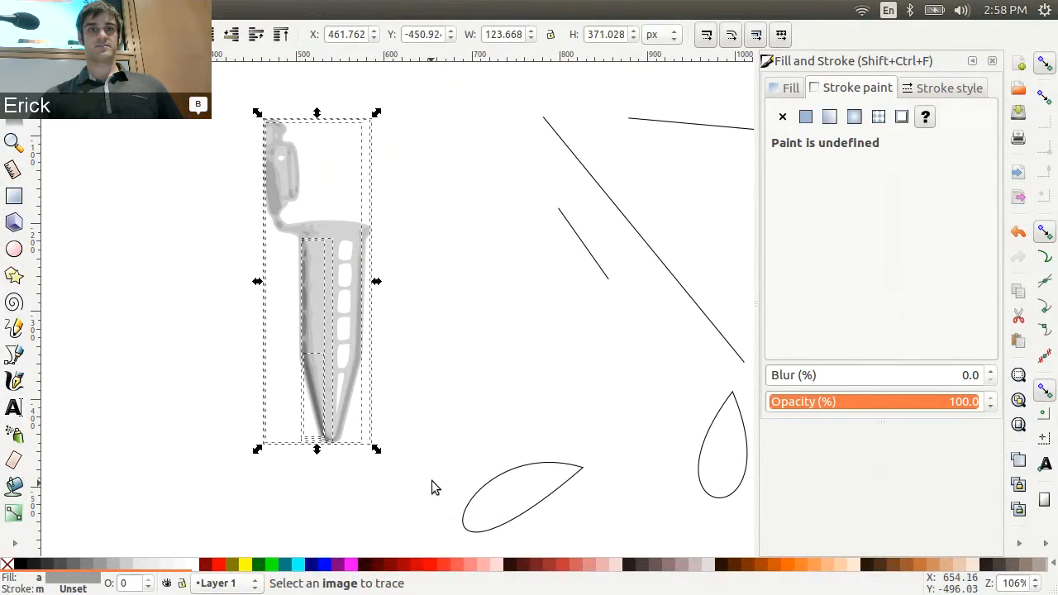
click(462, 376)
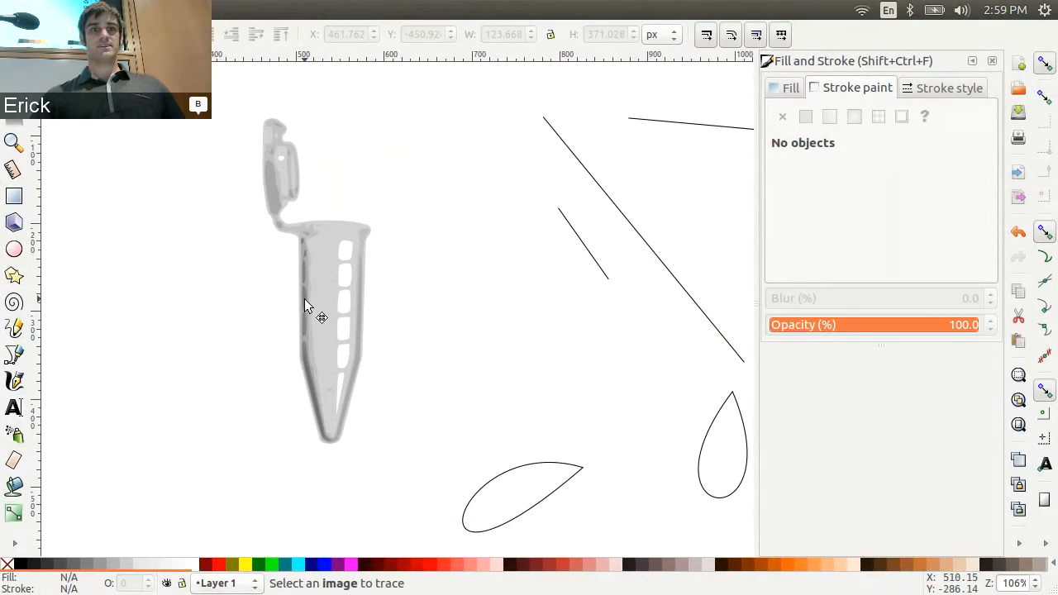
drag(305, 300, 441, 254)
key(ctrl+z)
click(413, 249)
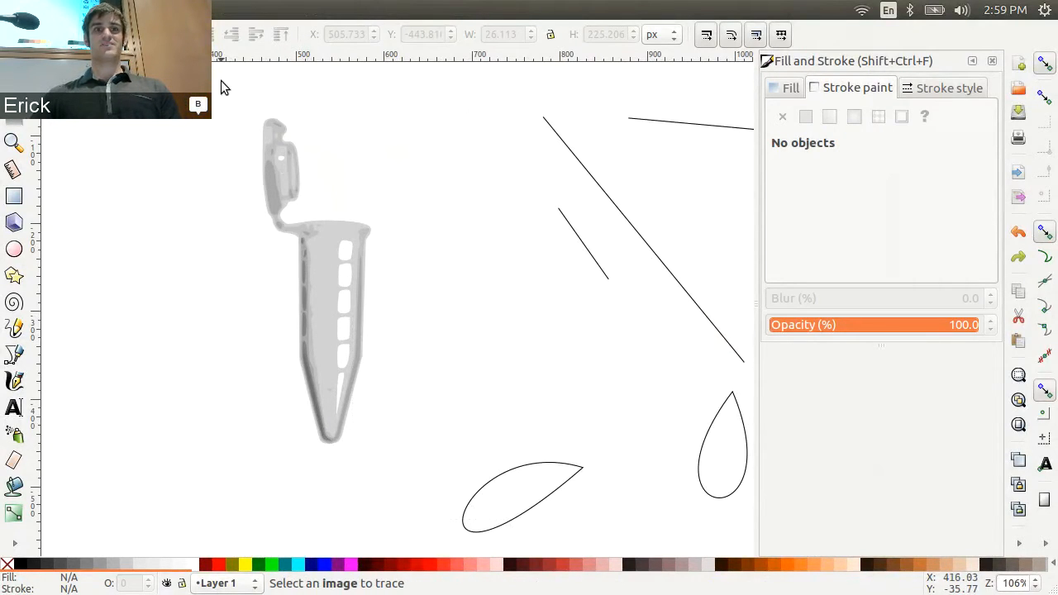
Step: Group all the traced tube's paths and move the group slightly down toward the drawn lines
mouse_move(217, 89)
mouse_down()
mouse_move(368, 494)
mouse_move(407, 490)
mouse_up()
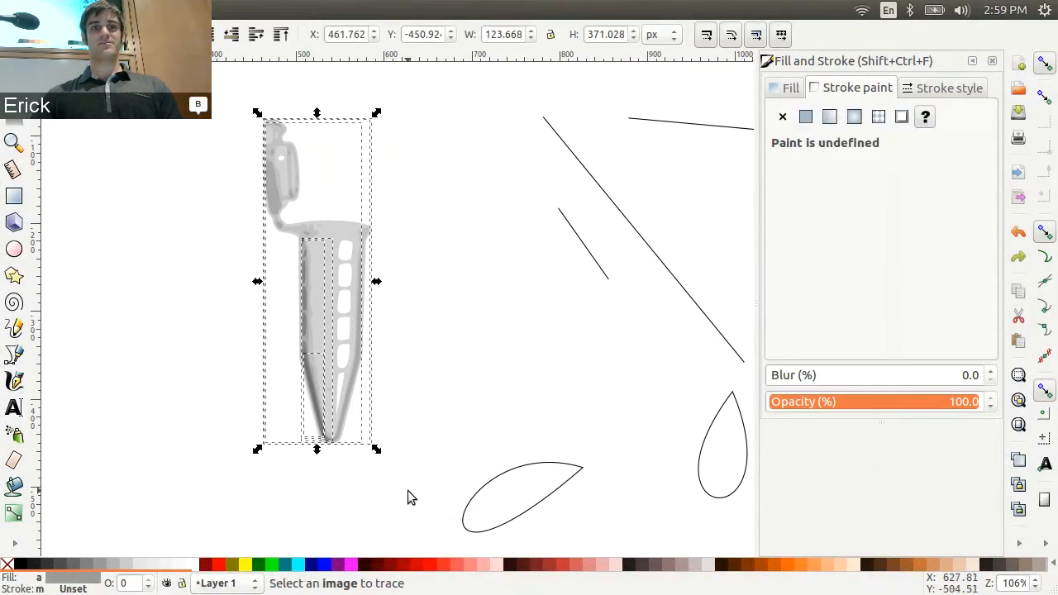
key(ctrl+g)
mouse_move(343, 373)
mouse_down()
mouse_move(439, 375)
mouse_move(389, 395)
mouse_up()
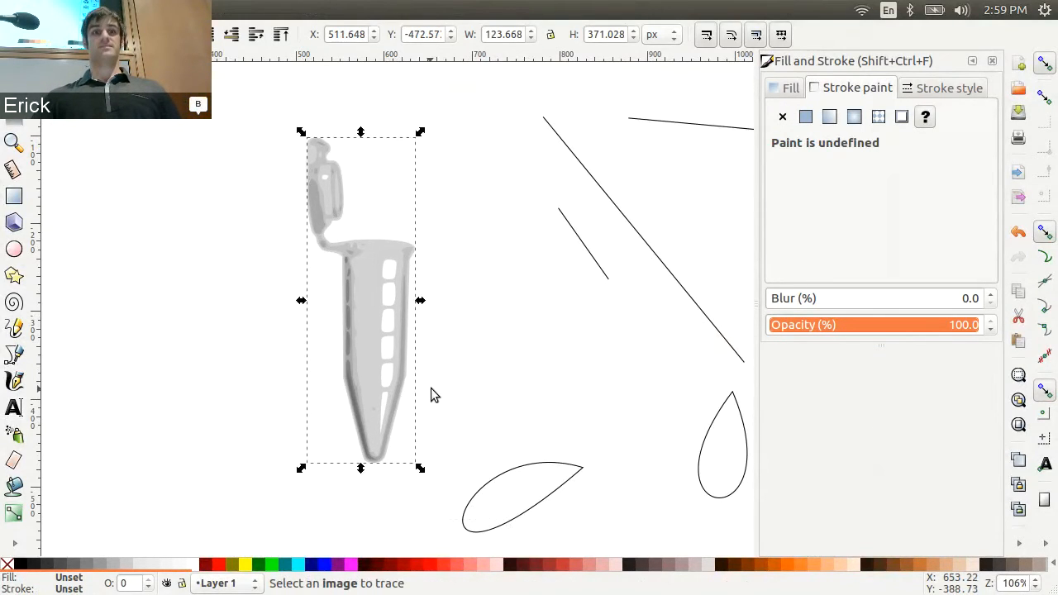
click(446, 384)
click(390, 385)
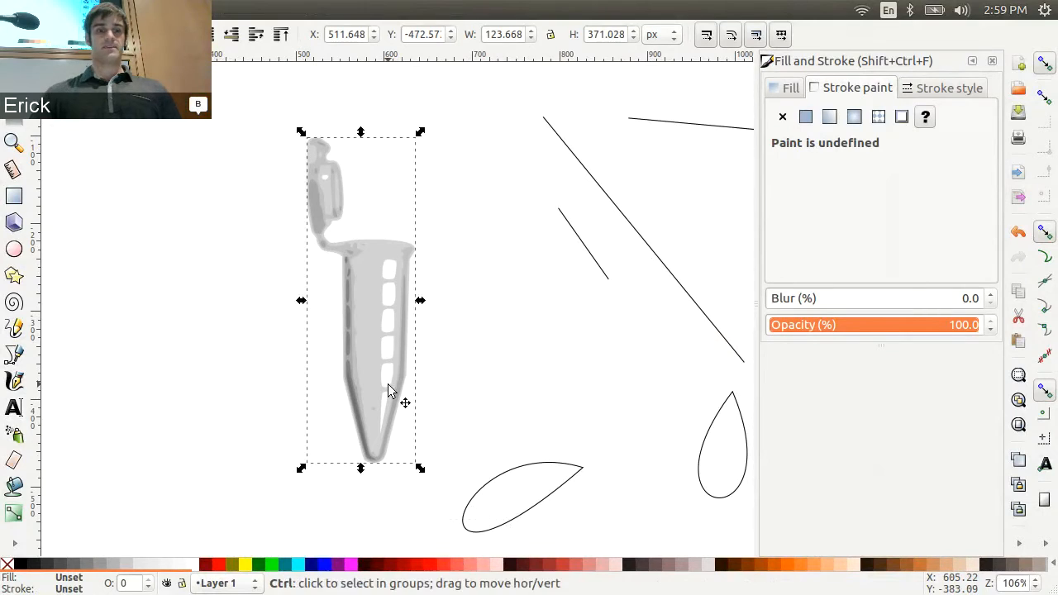
Step: Ungroup the traced tube again and select only the light gray path of its body
ctrl+click(389, 385)
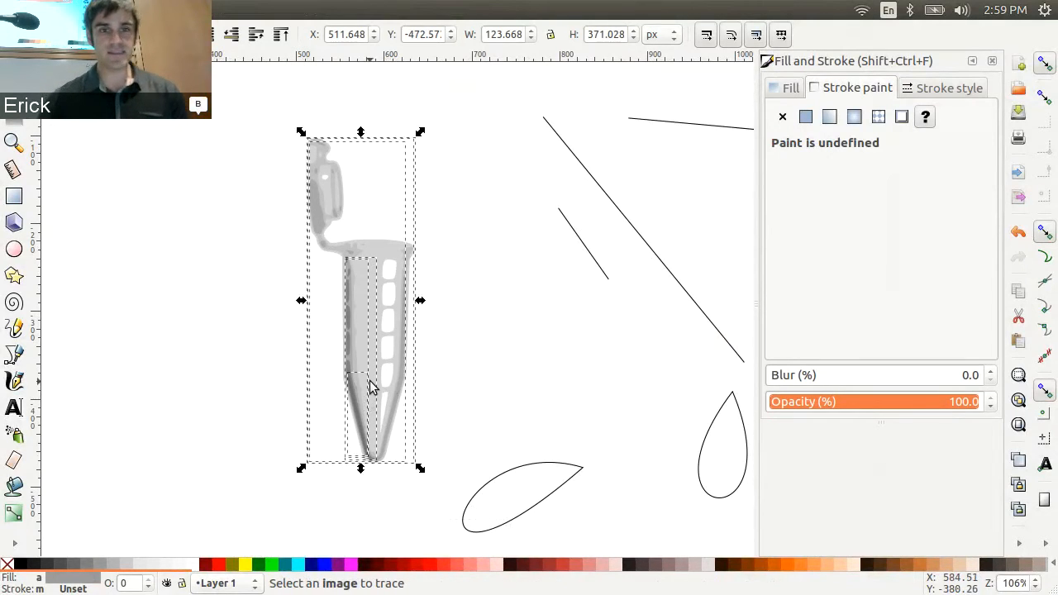
click(361, 334)
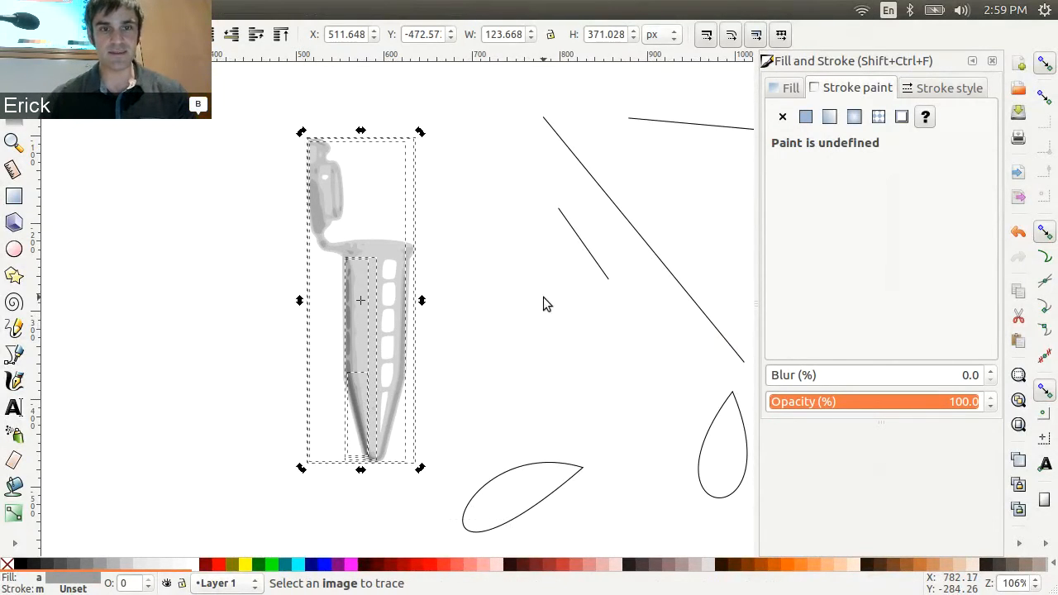
click(447, 329)
click(370, 327)
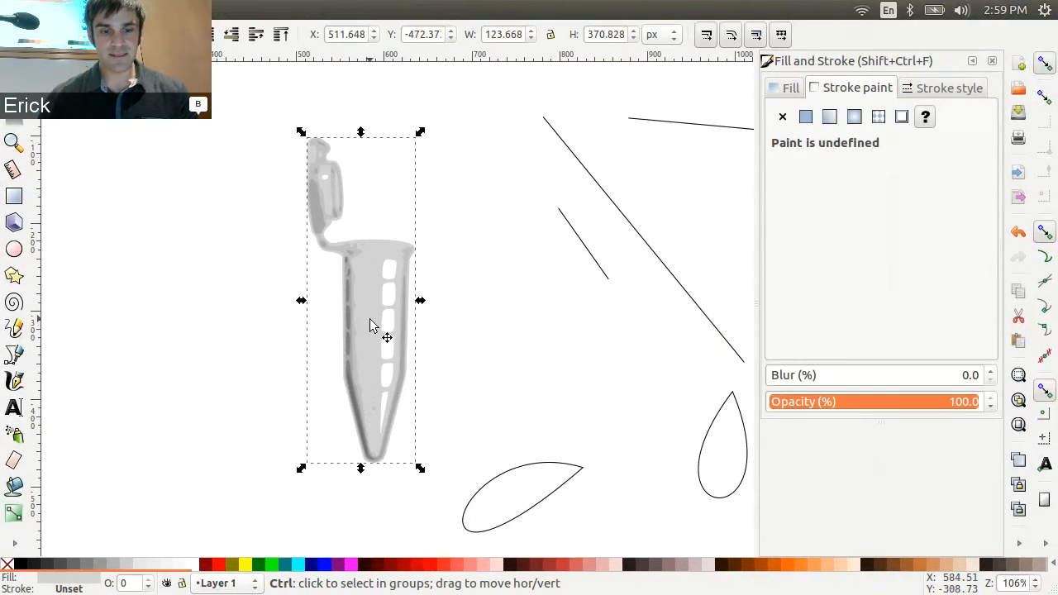
Step: Pull the traced tube apart by moving its light gray body path to the right and a dark shading path to the left
mouse_move(371, 324)
mouse_down()
mouse_move(508, 319)
mouse_move(533, 306)
mouse_move(511, 315)
mouse_up()
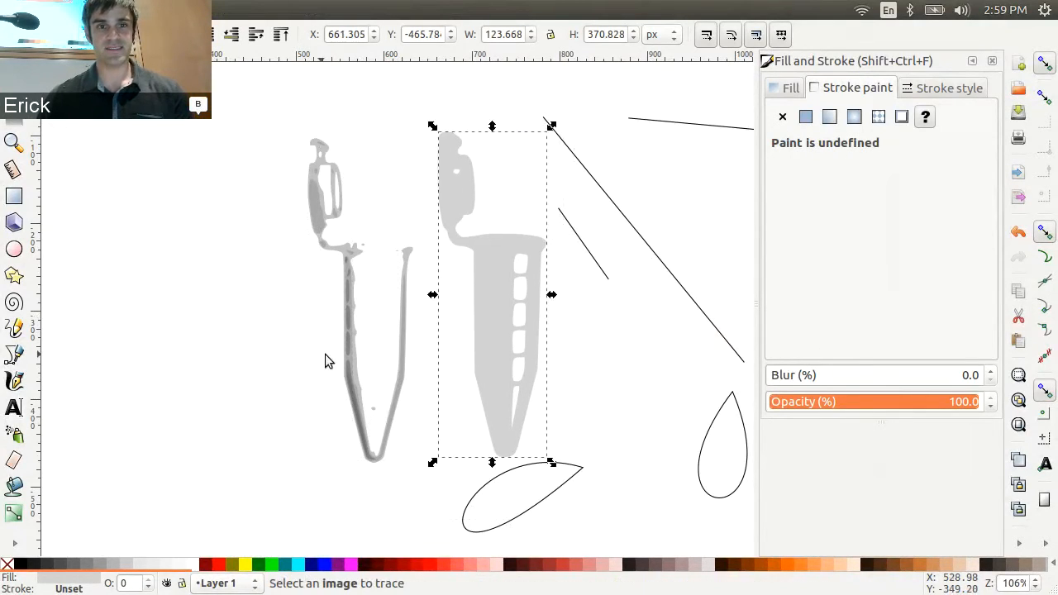
mouse_move(349, 374)
mouse_down()
mouse_move(302, 373)
mouse_move(256, 326)
mouse_move(227, 331)
mouse_move(239, 330)
mouse_up()
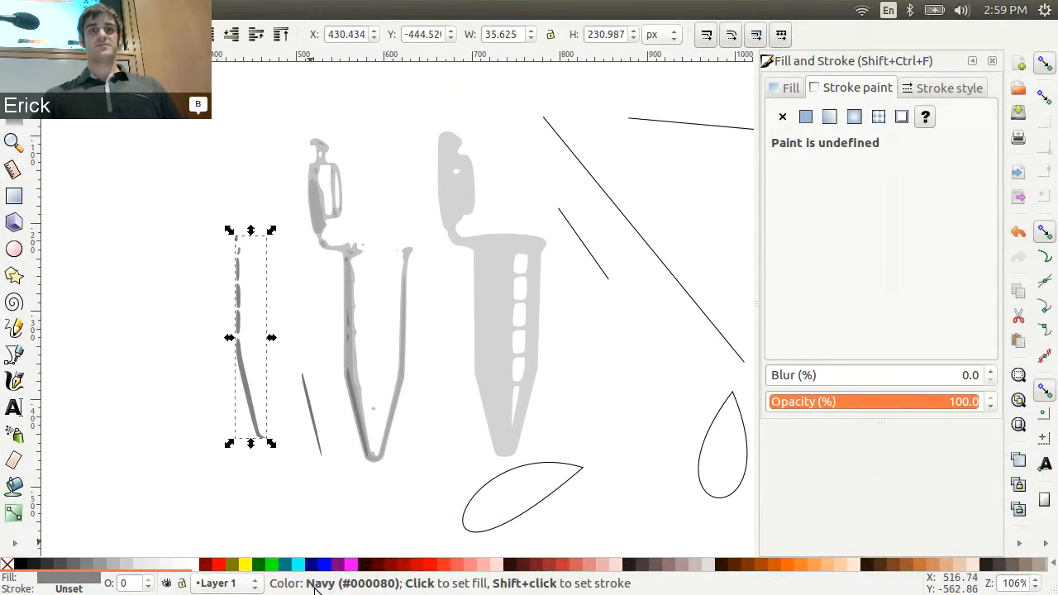
click(301, 491)
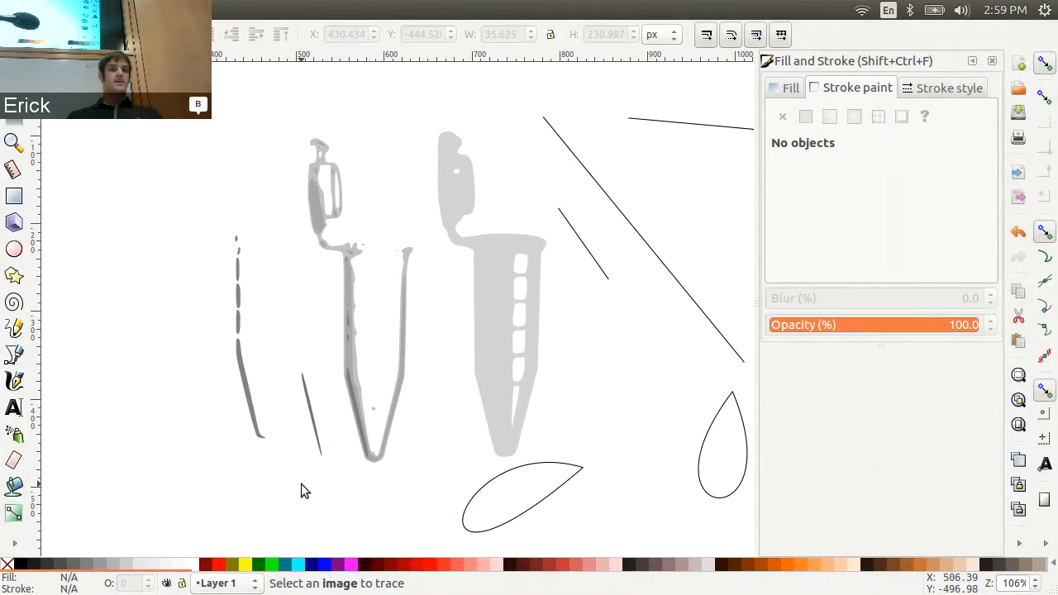
Step: Group the gray triangle, blue circle, red polygon and green star, and rotate the group counterclockwise
scroll(297, 238, down, 3)
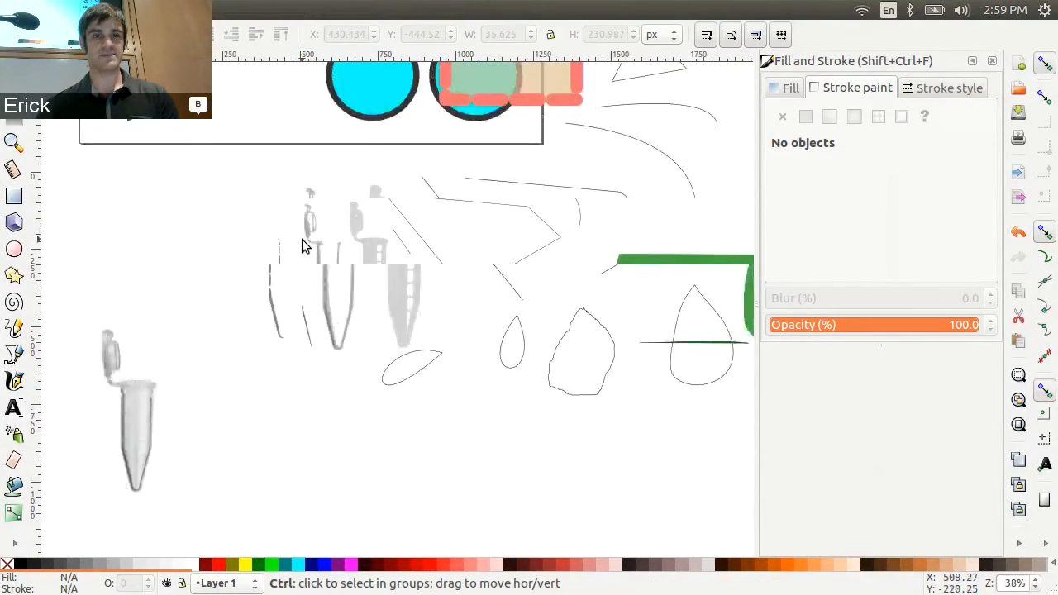
scroll(280, 153, up, 5)
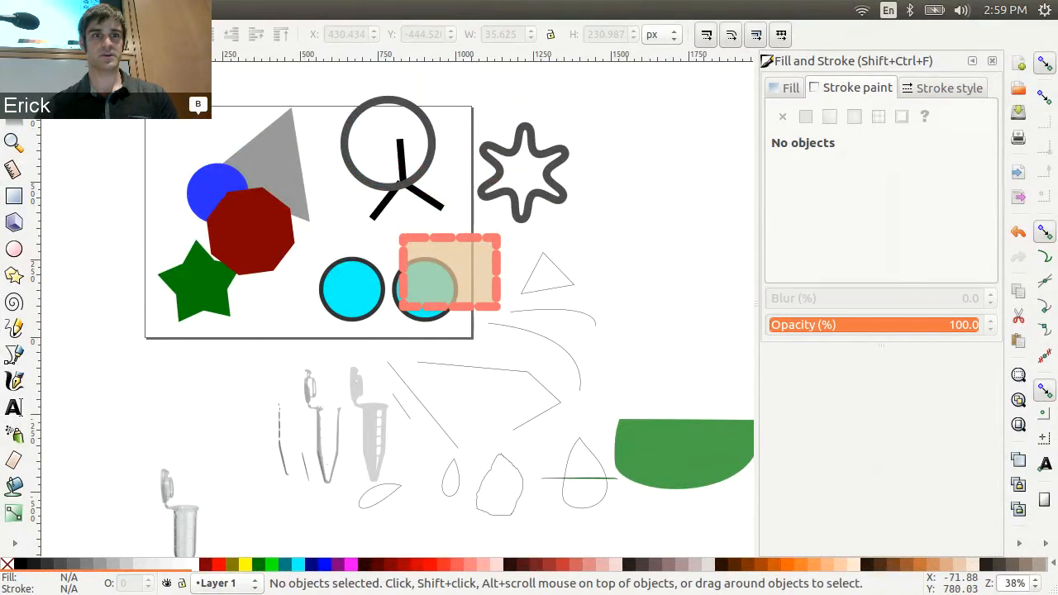
drag(113, 86, 324, 361)
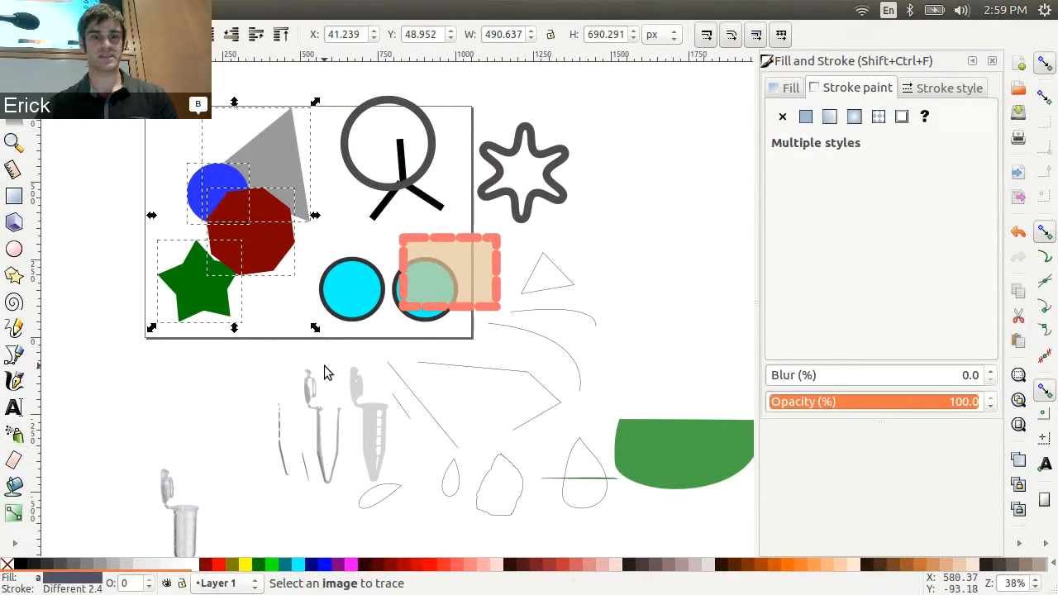
key(ctrl+g)
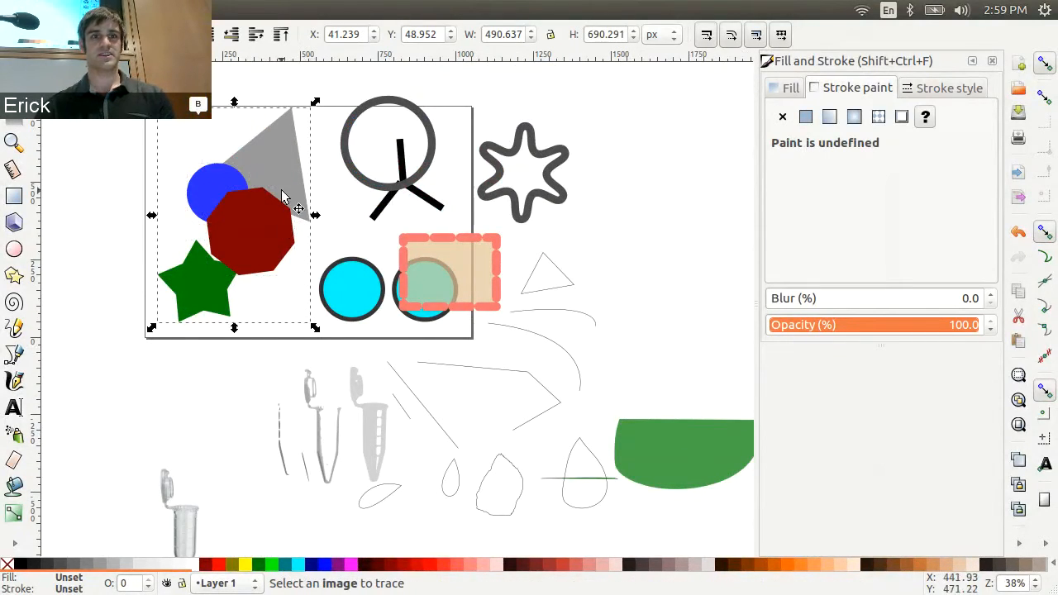
click(282, 197)
drag(314, 100, 174, 119)
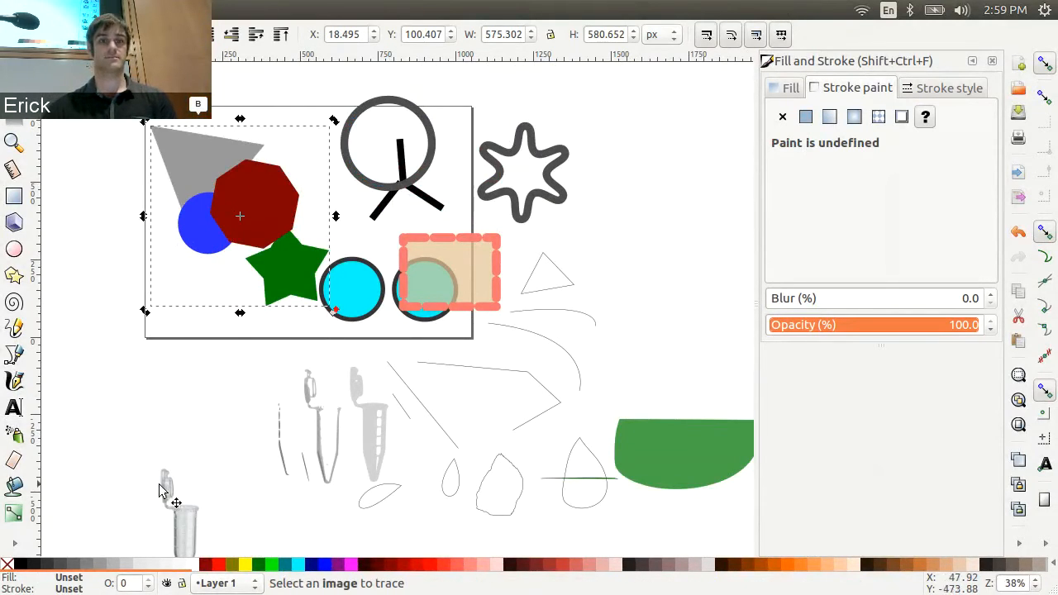
scroll(162, 491, down, 1)
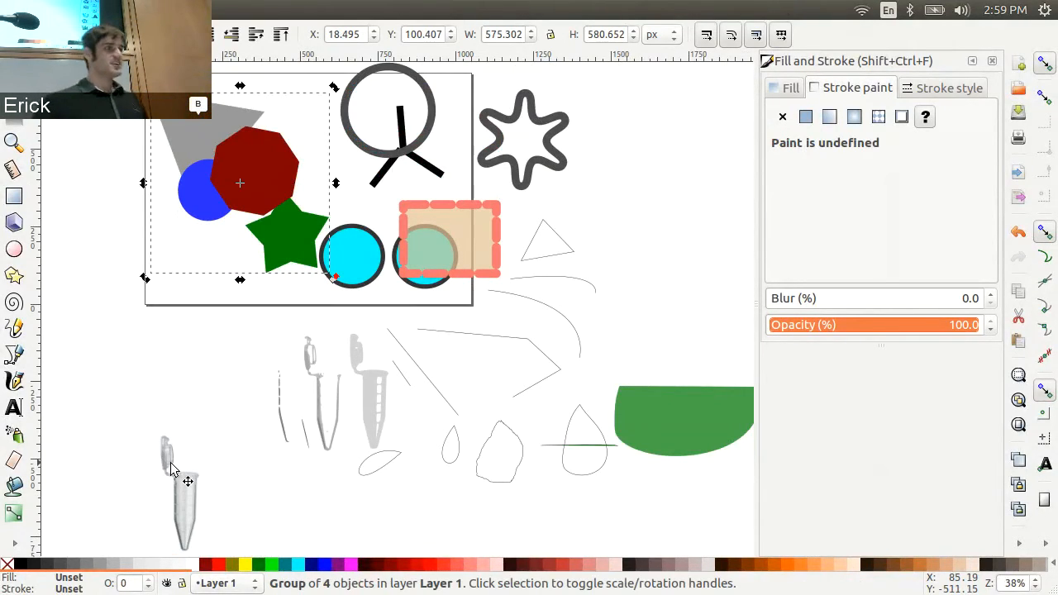
mouse_move(536, 7)
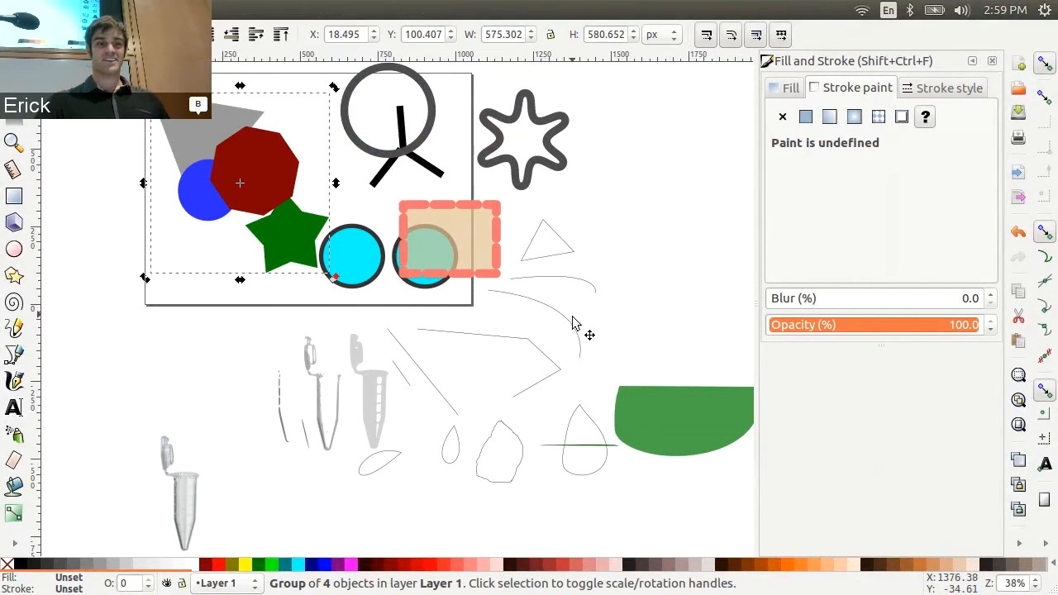
ctrl+scroll(573, 322, up, 3)
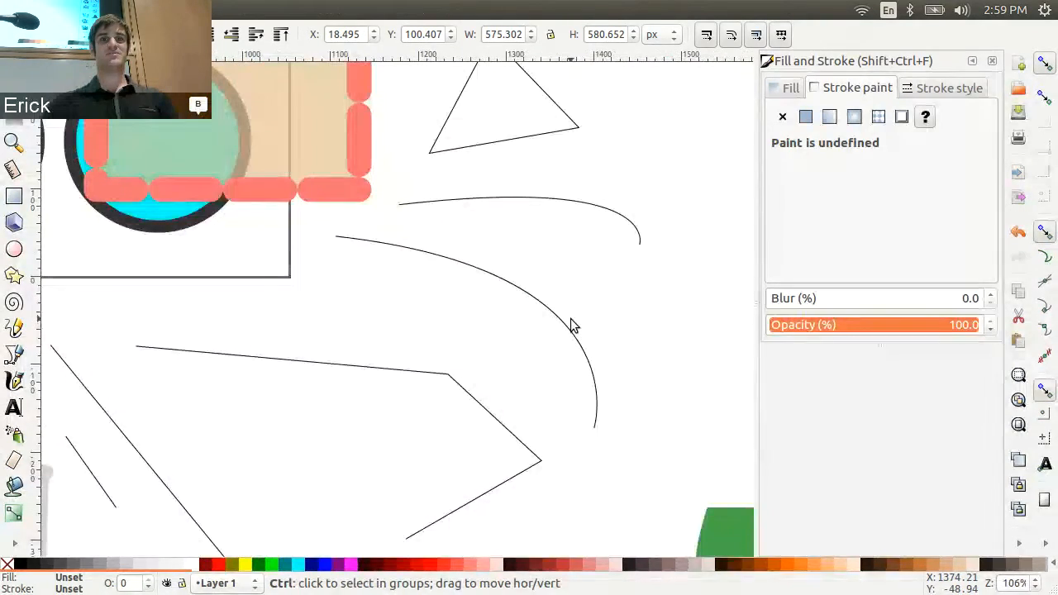
scroll(576, 324, down, 3)
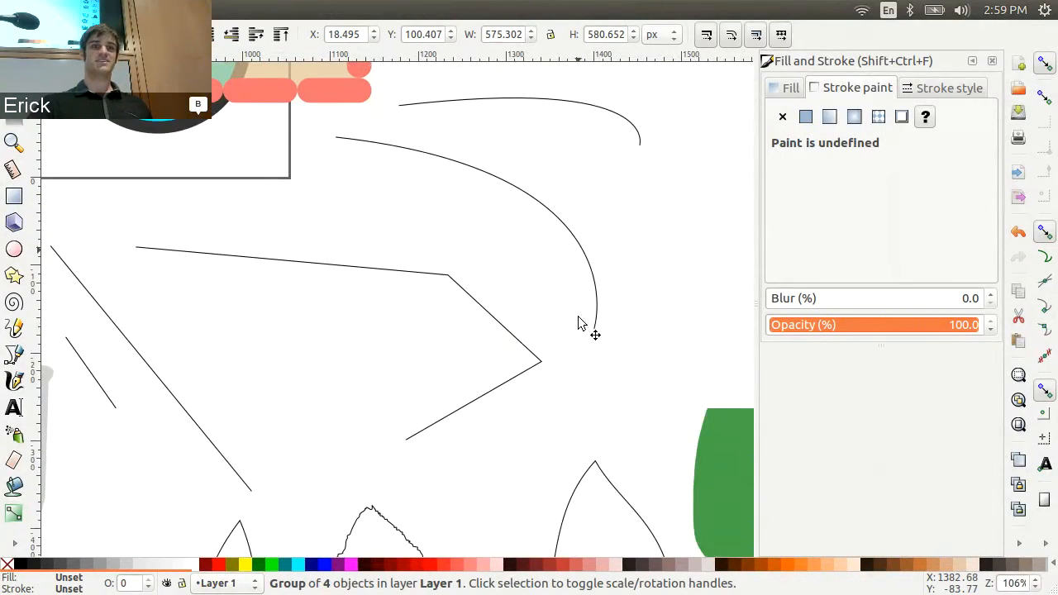
scroll(578, 322, up, 1)
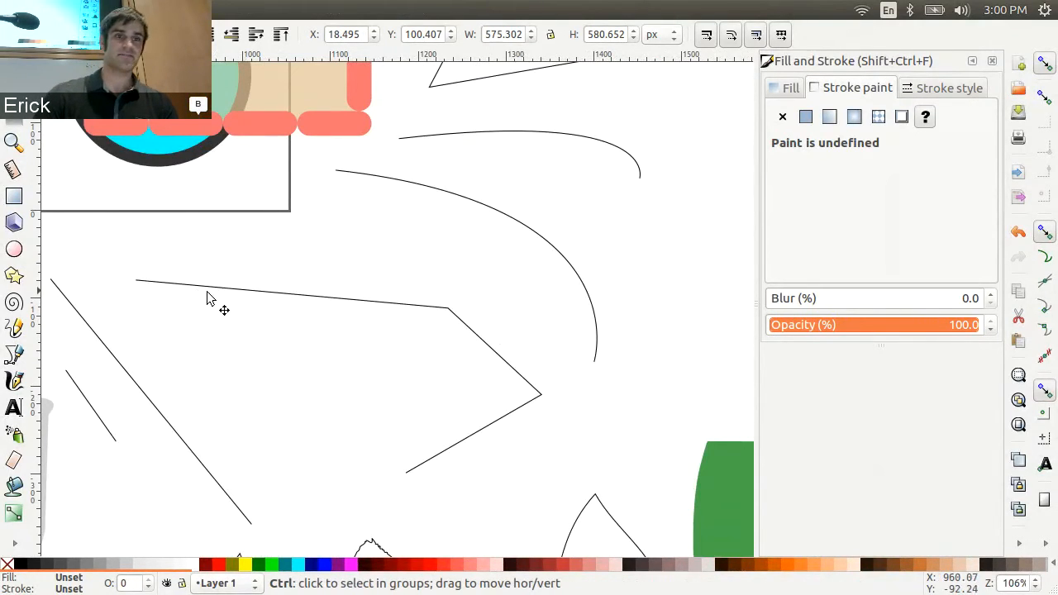
Step: Move the group of four shapes off the page to the right, just above the green half-round shape
scroll(212, 308, down, 4)
scroll(214, 310, up, 1)
click(66, 189)
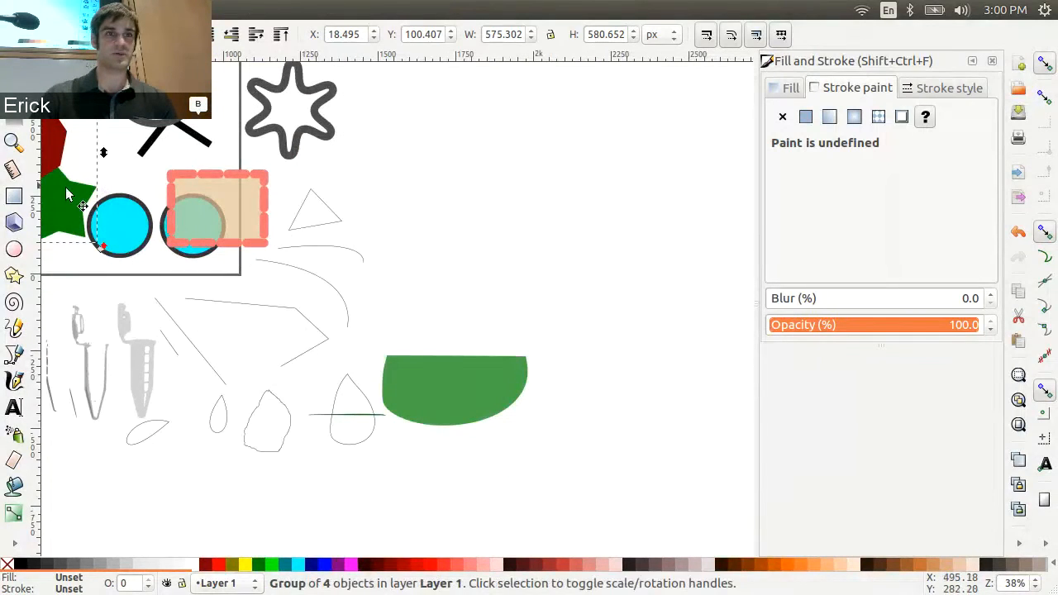
drag(71, 195, 292, 244)
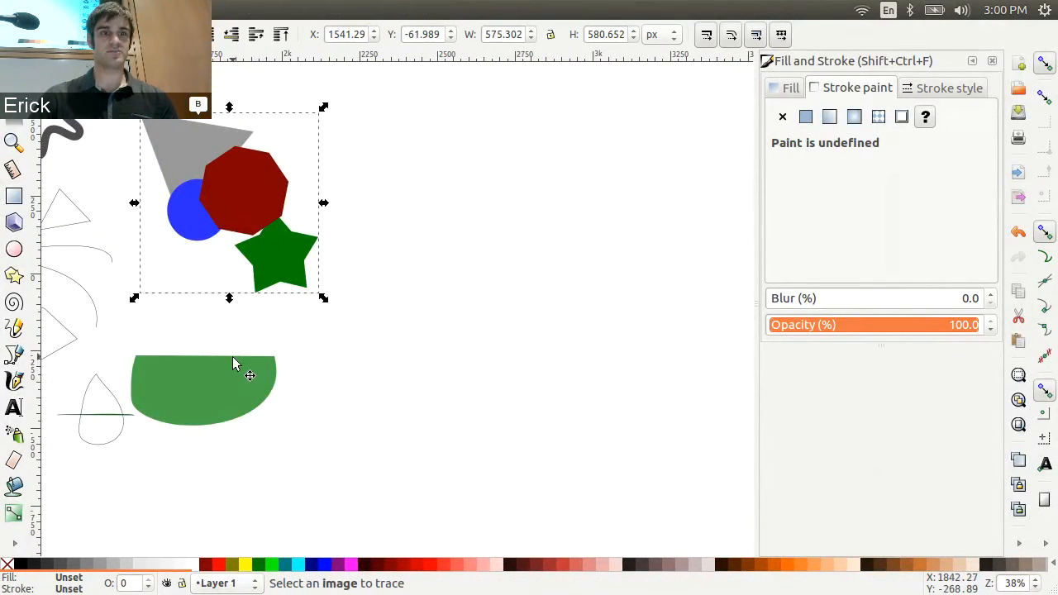
Step: Group the four-shape group with the green half-round shape and scale the outer group uniformly down to about 541 by 904 px
shift+click(247, 394)
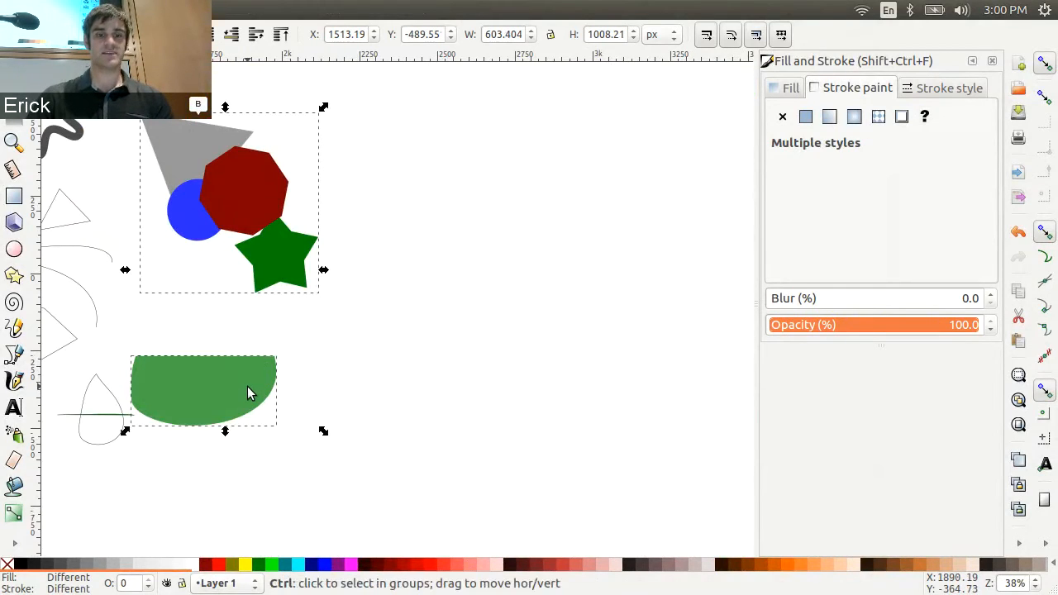
key(ctrl+g)
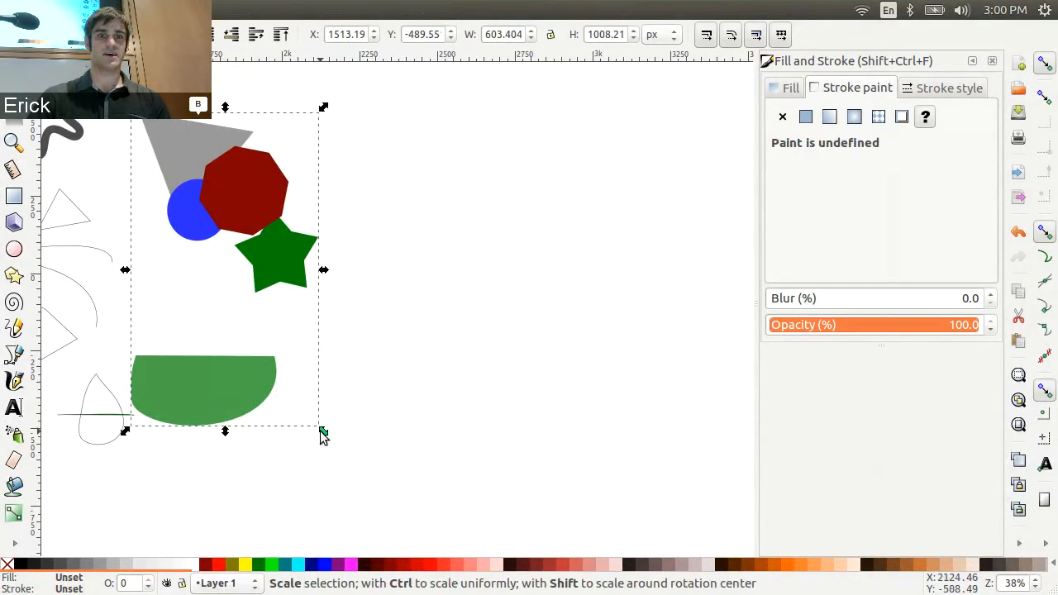
drag(322, 431, 492, 399)
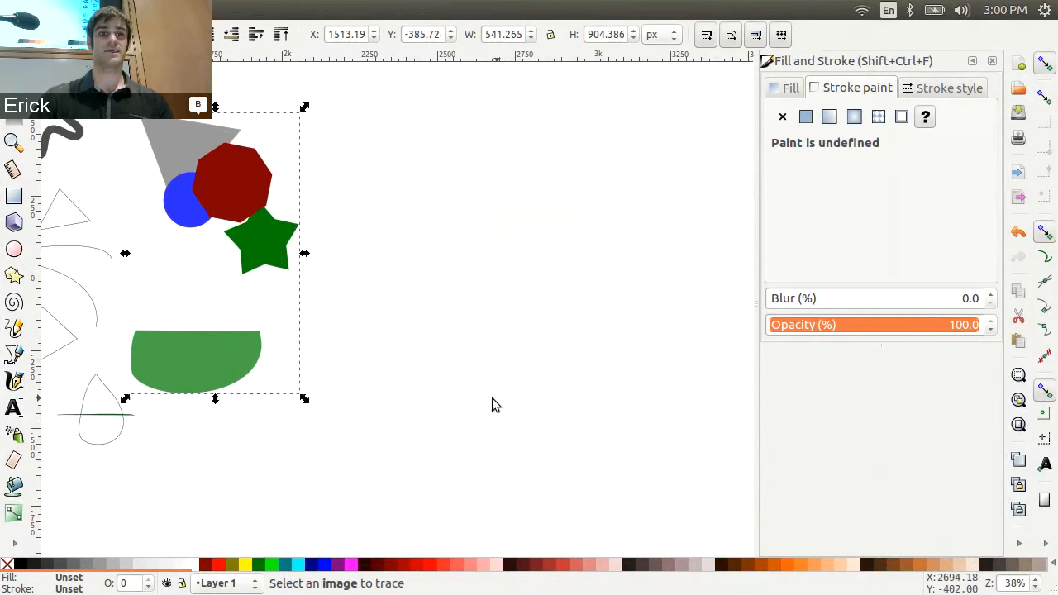
click(535, 318)
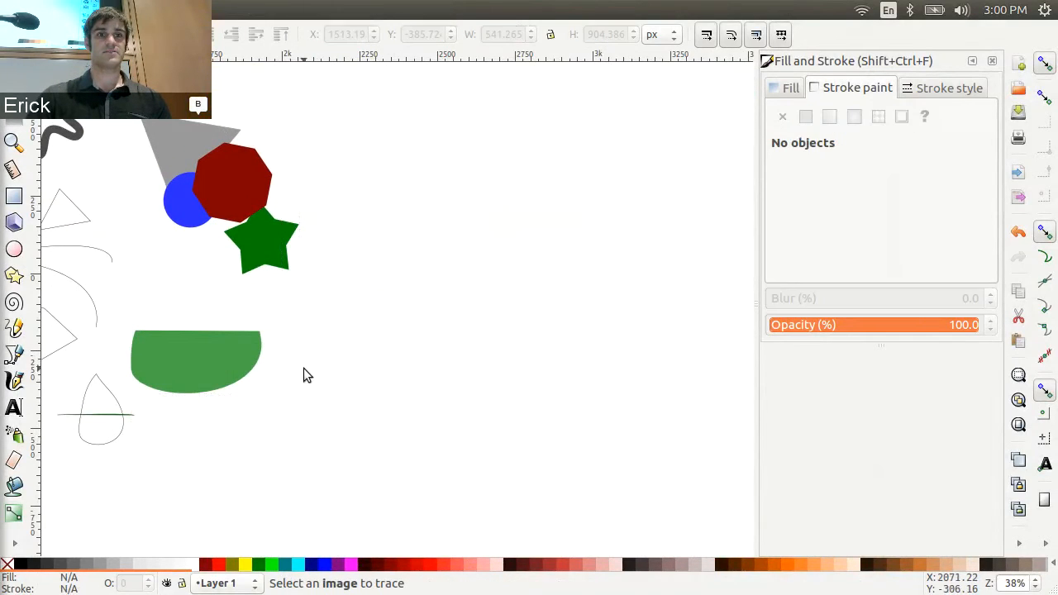
Step: Ungroup the outer group, and ungroup the nested group of triangle, circle, polygon and star as well
click(223, 361)
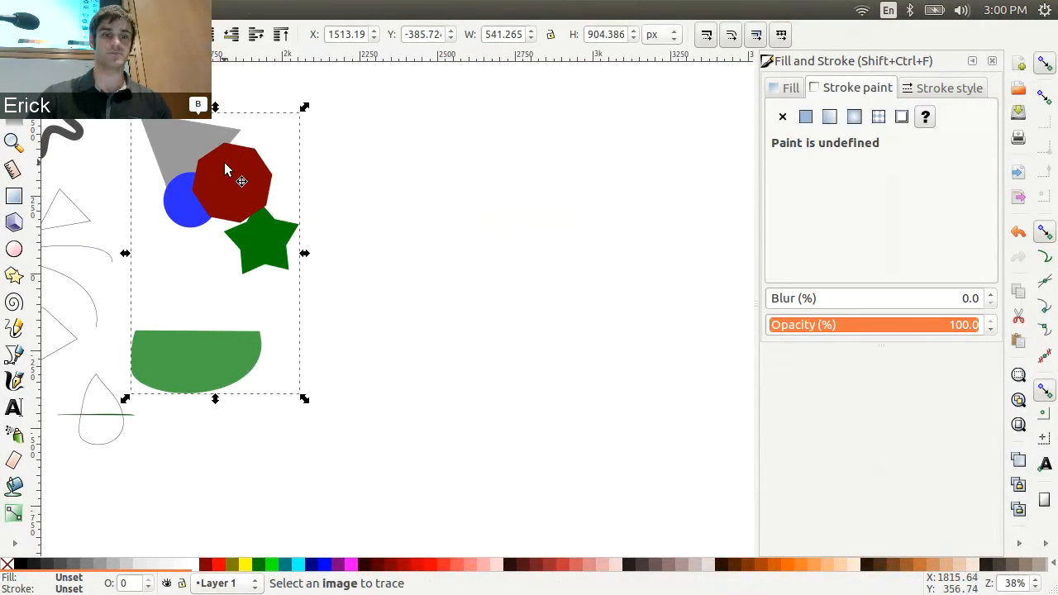
key(ctrl+shift+g)
click(351, 247)
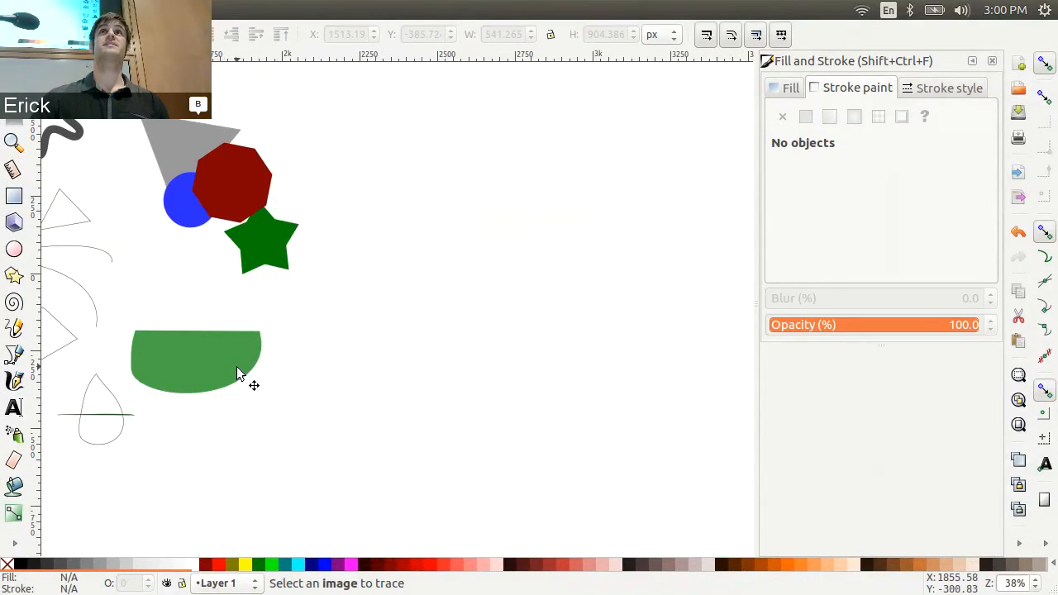
click(257, 258)
key(ctrl+shift+g)
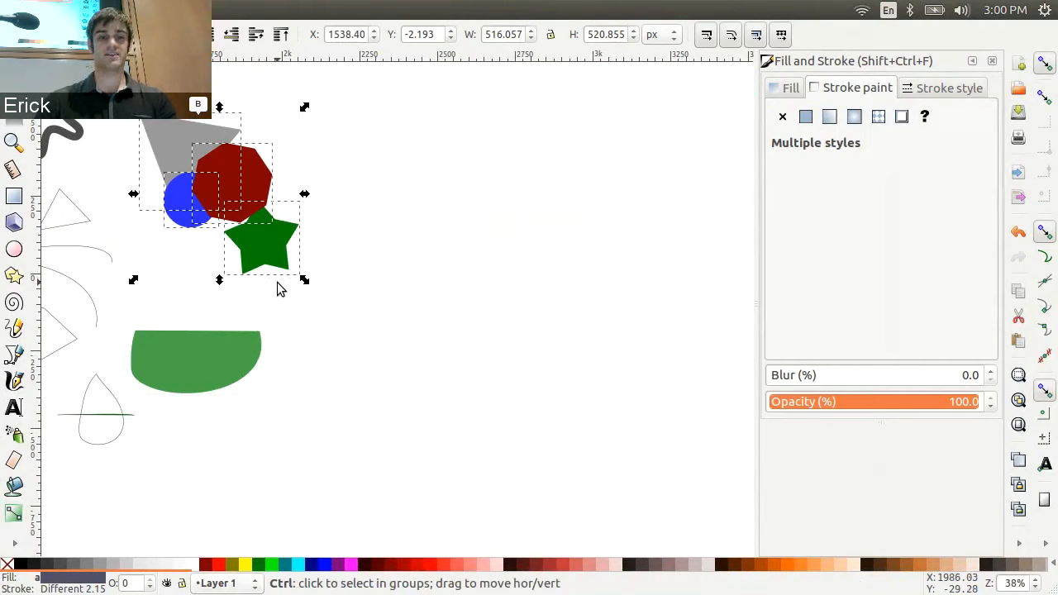
Step: Regroup the four shapes, and try grouping them with the green half-round shape before ungrouping that outer group again
key(ctrl+g)
shift+click(233, 356)
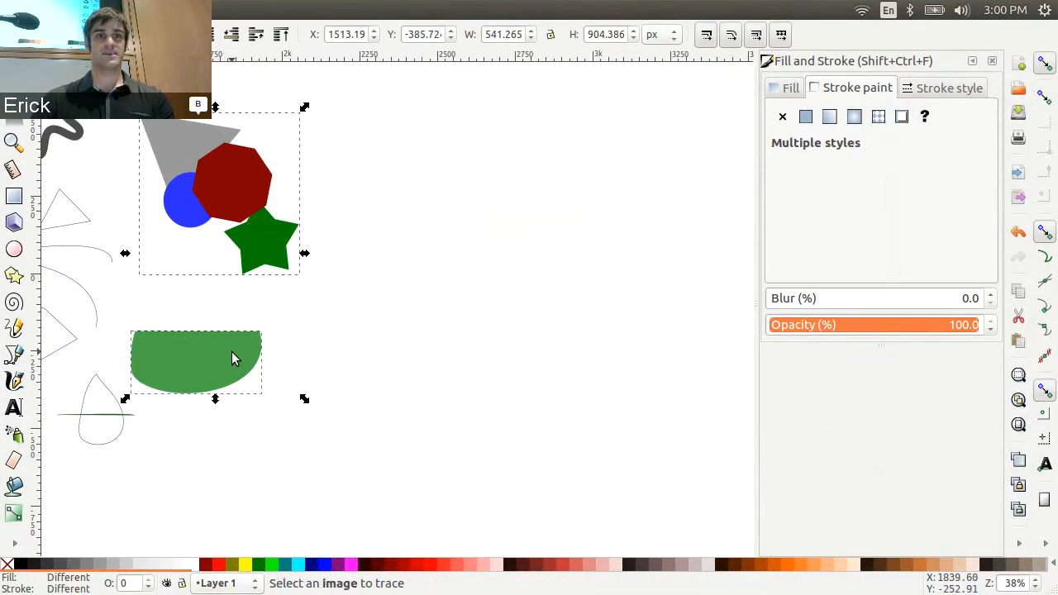
key(ctrl+g)
key(ctrl)
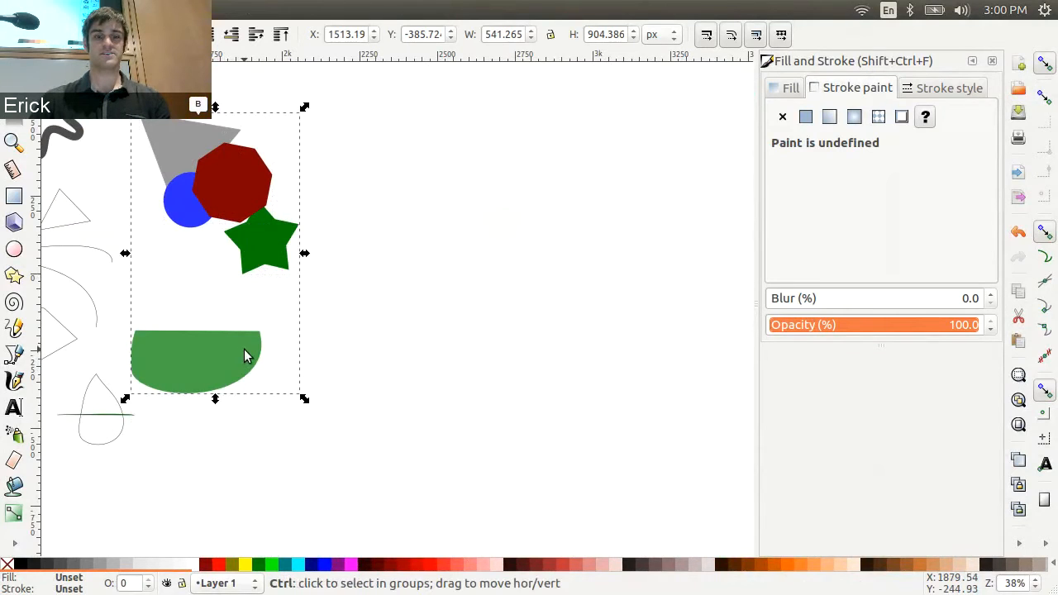
key(ctrl+shift+g)
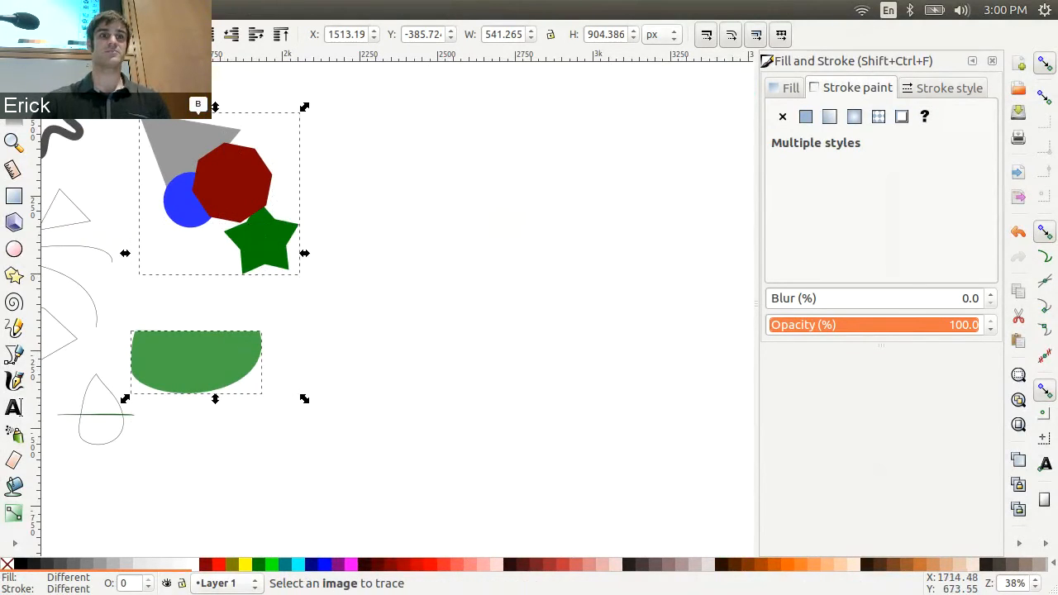
click(471, 204)
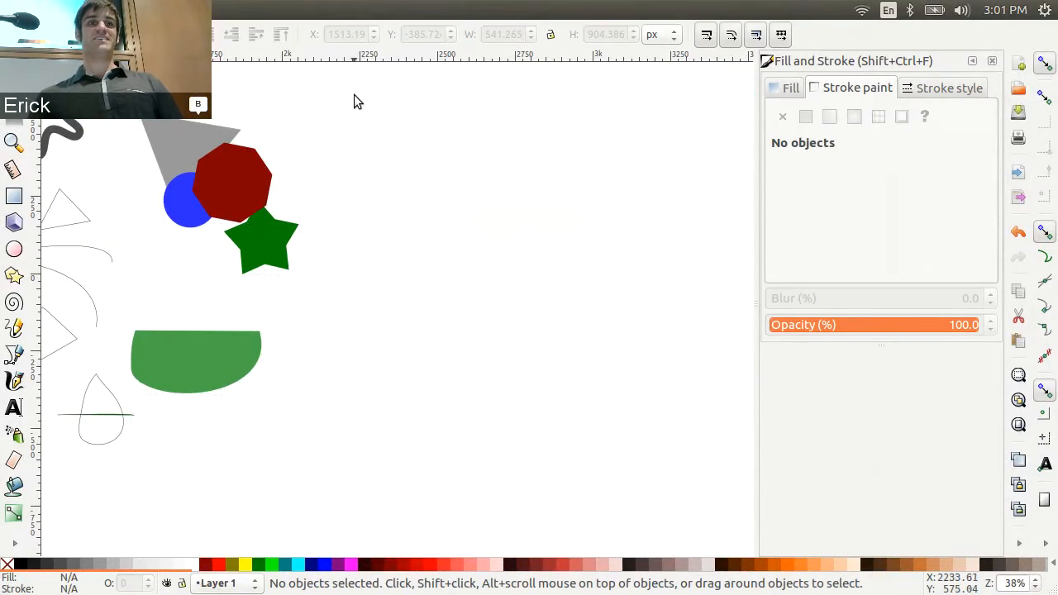
Step: Enter the group of four shapes and select its star, polygon and triangle individually without ungrouping
drag(356, 95, 135, 294)
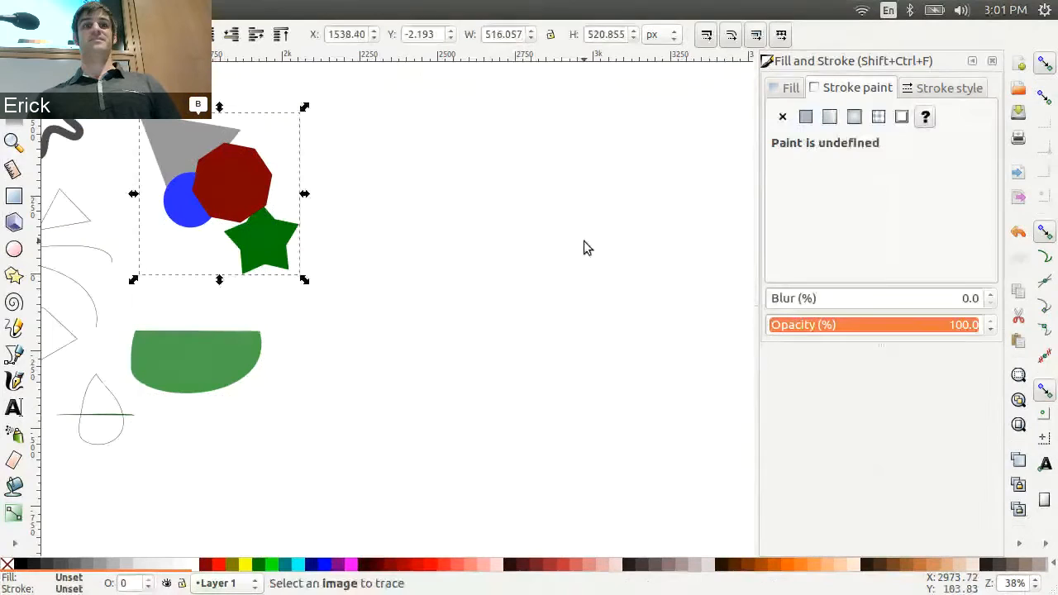
click(358, 207)
click(275, 247)
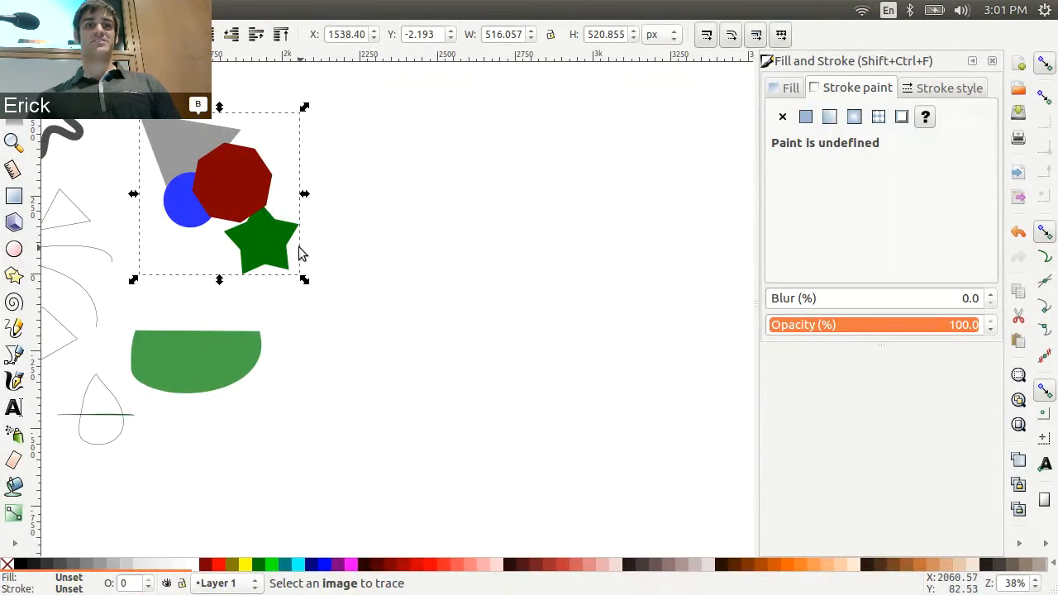
double_click(279, 241)
click(278, 241)
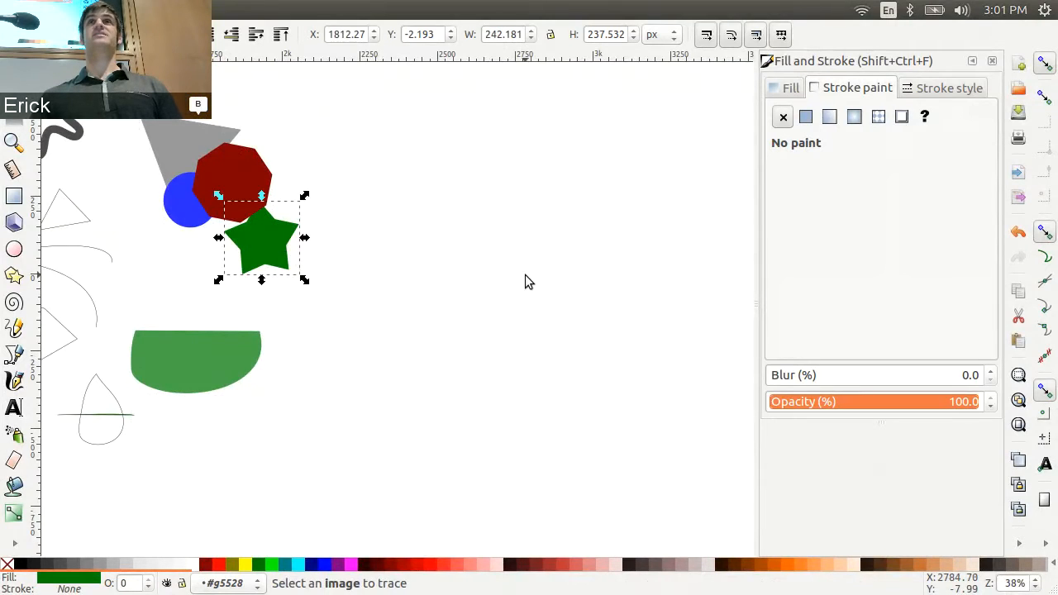
click(518, 252)
click(259, 169)
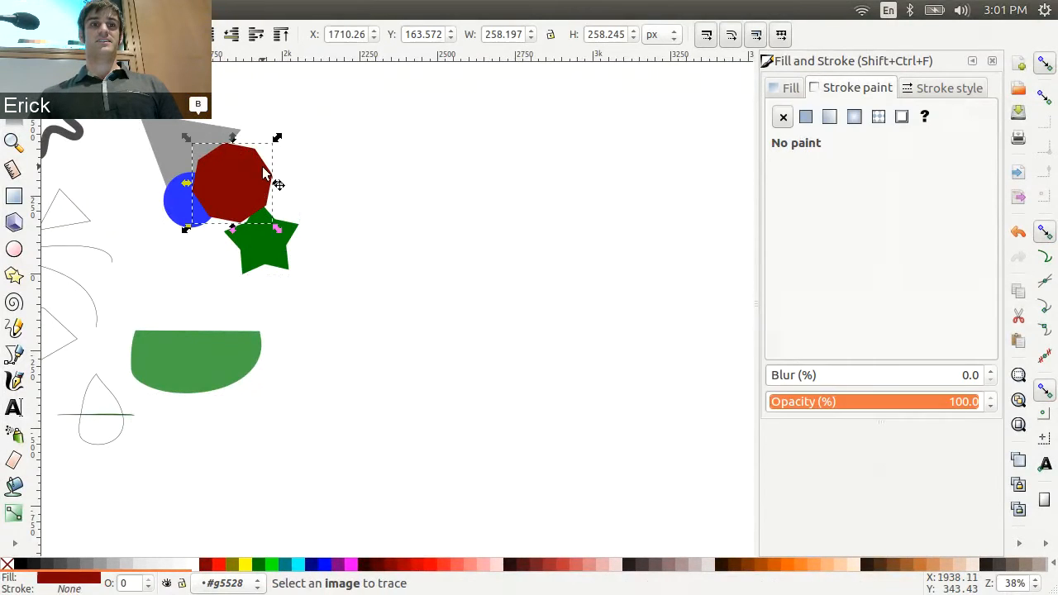
click(352, 203)
click(168, 145)
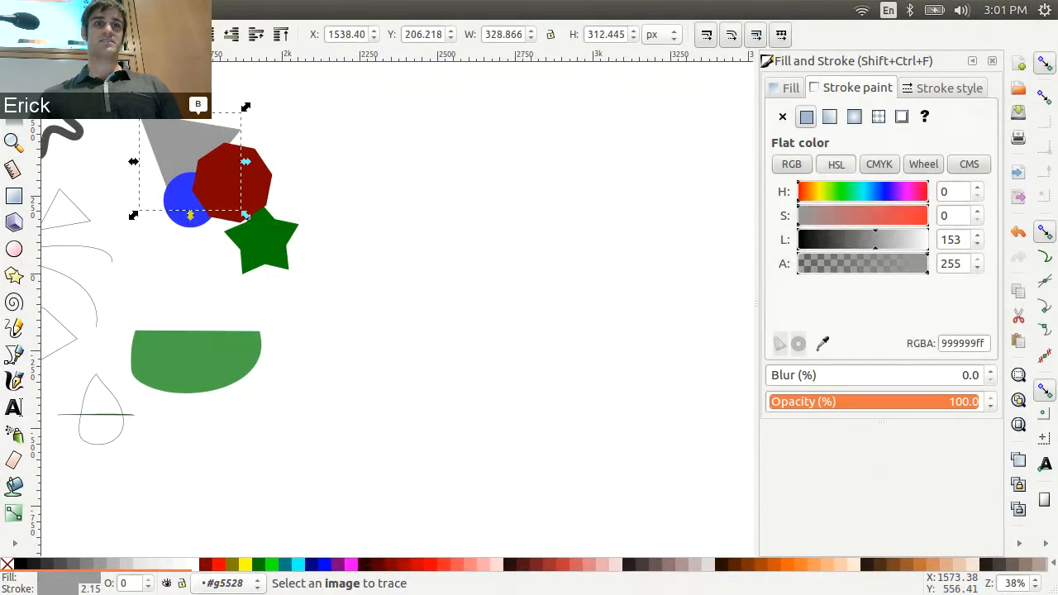
click(324, 105)
Step: Group all four shapes together inside the entered group and clear the selection
mouse_move(344, 106)
mouse_down()
mouse_move(130, 298)
mouse_move(116, 295)
mouse_up()
key(ctrl+g)
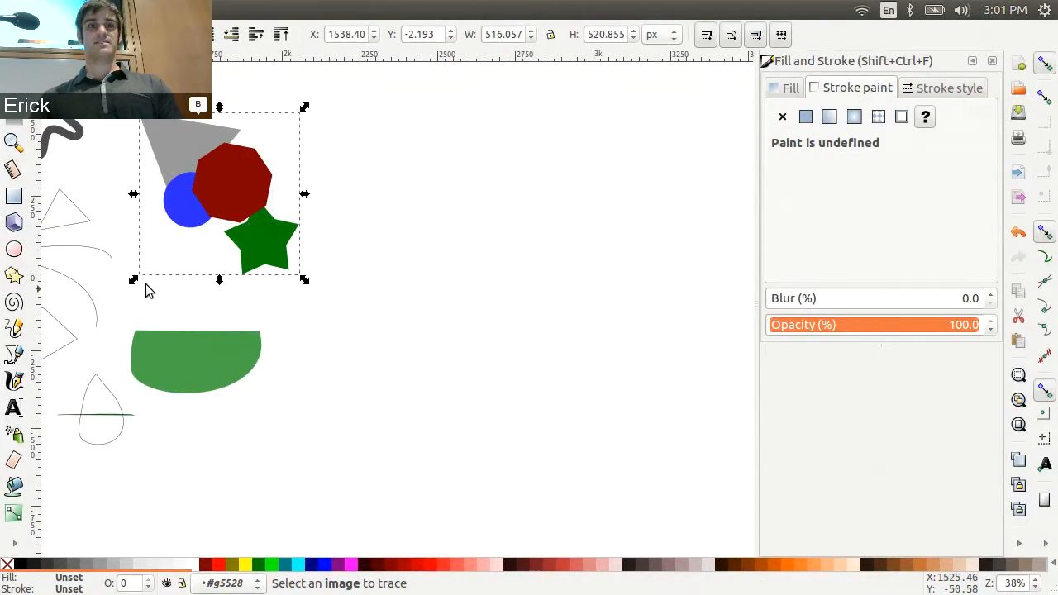
click(461, 229)
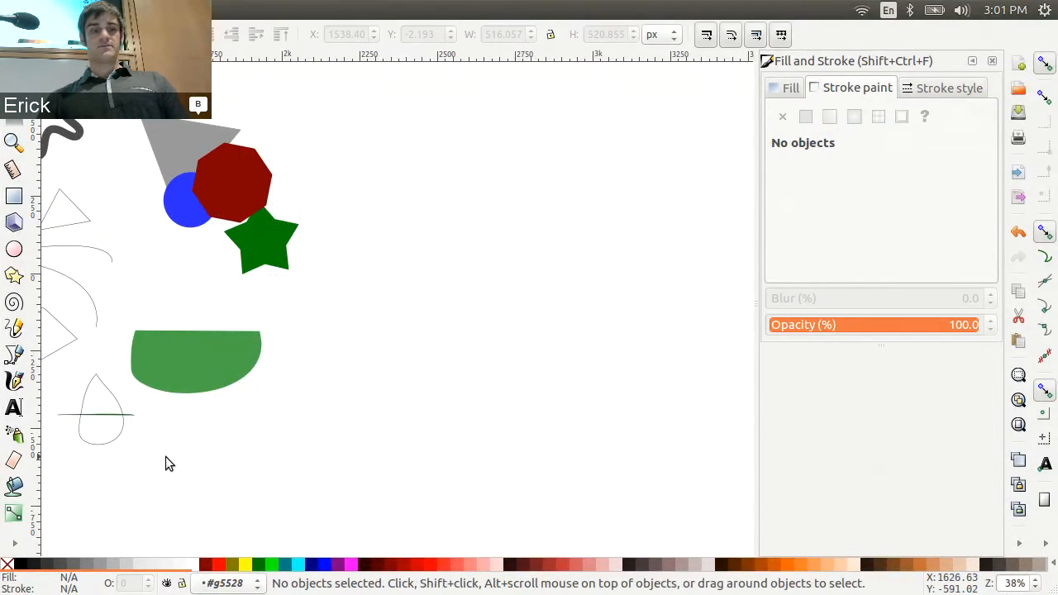
Step: Open the bent black polyline for node editing and move its upper corner node up to about Y -32 px
key(ctrl+Left)
key(ctrl+Left)
key(ctrl+Left)
key(ctrl+Left)
key(ctrl+Left)
key(ctrl+Left)
key(ctrl+Left)
key(ctrl+Left)
key(ctrl+Left)
key(ctrl+Left)
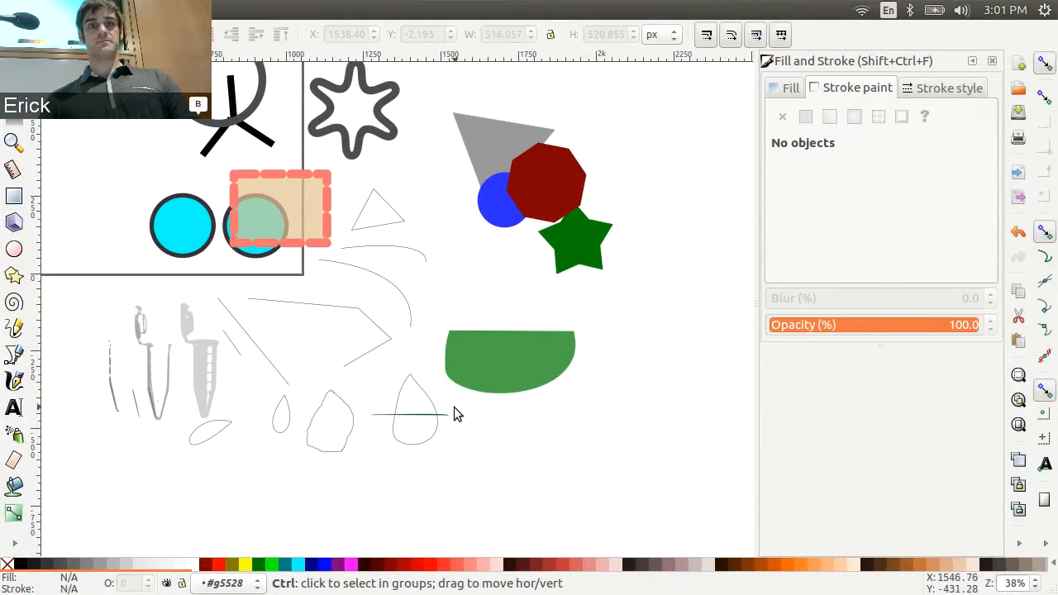
ctrl+scroll(453, 407, up, 2)
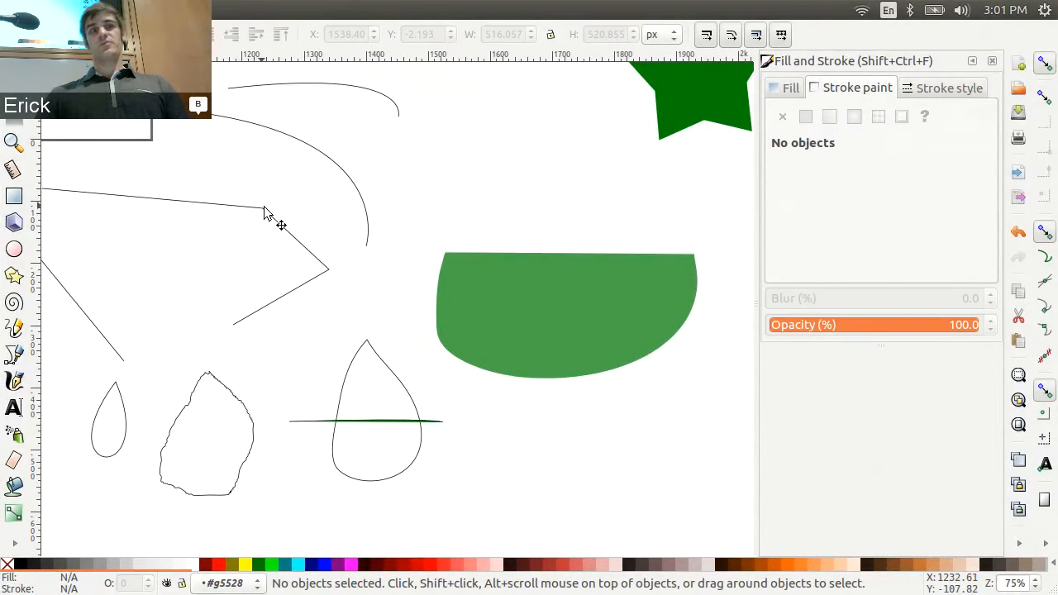
click(289, 236)
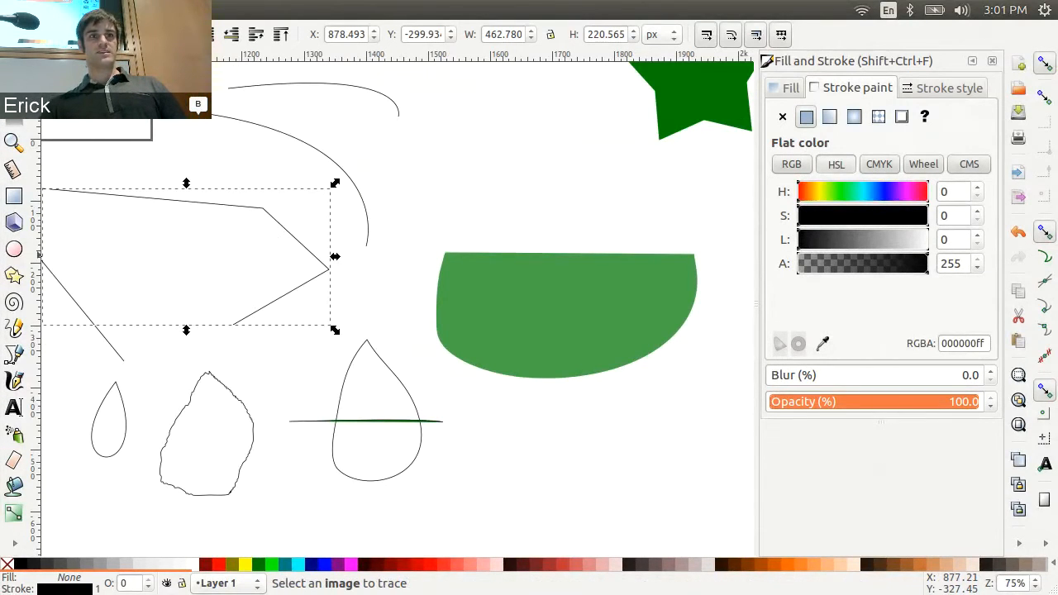
key(n)
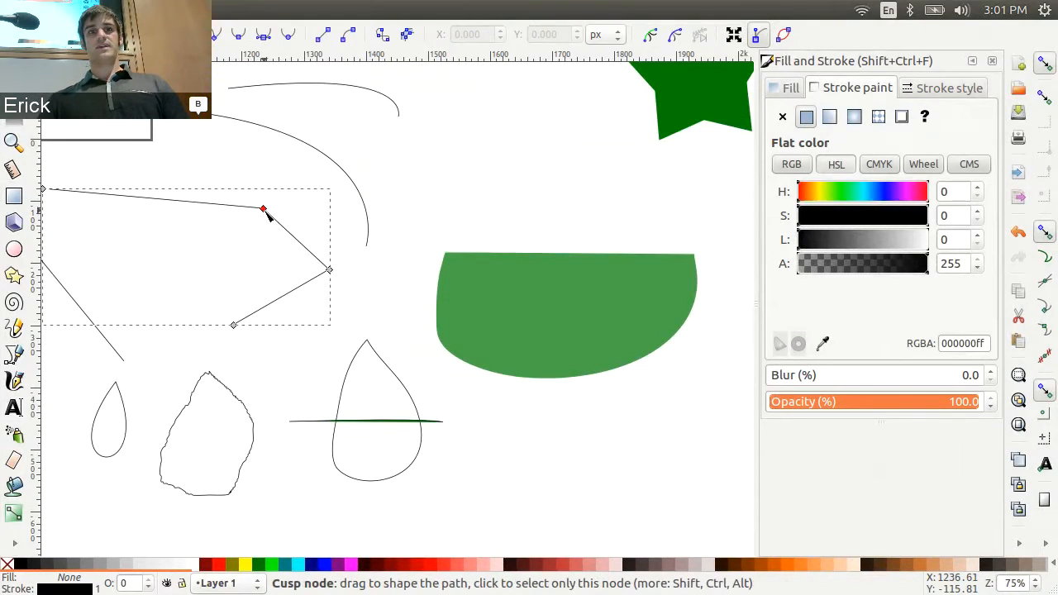
drag(267, 215, 267, 163)
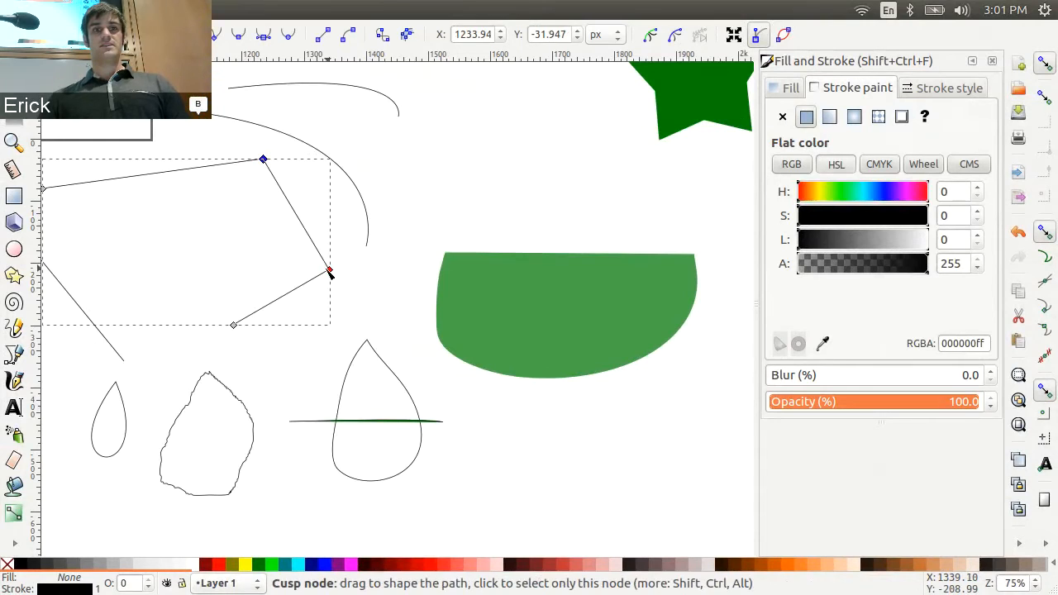
Step: Move the polyline's right corner node slightly up to about X 1338, Y -173 px, and delete that node
drag(330, 275, 328, 248)
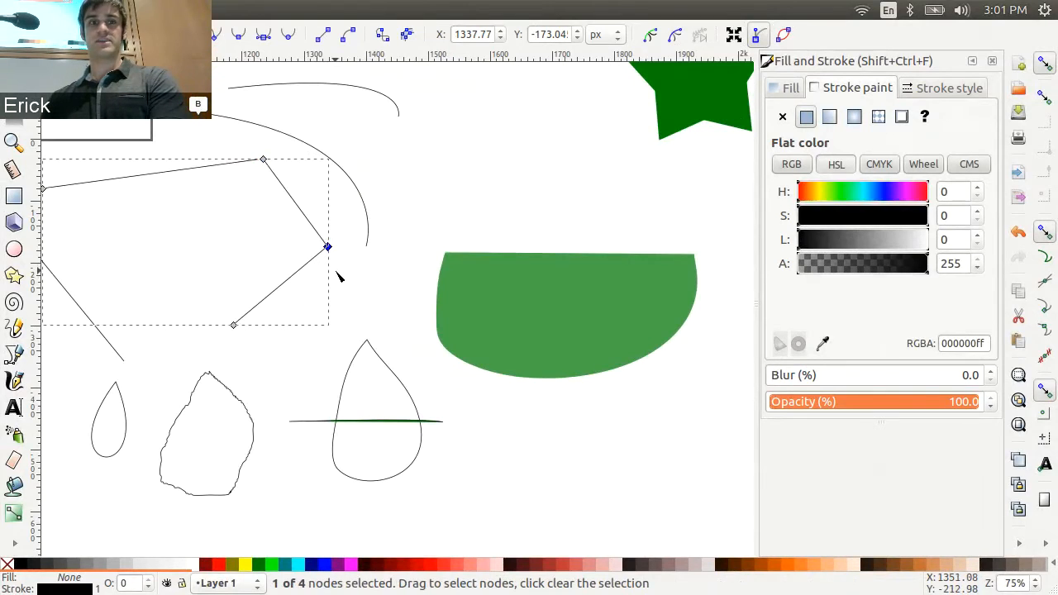
key(shift+s)
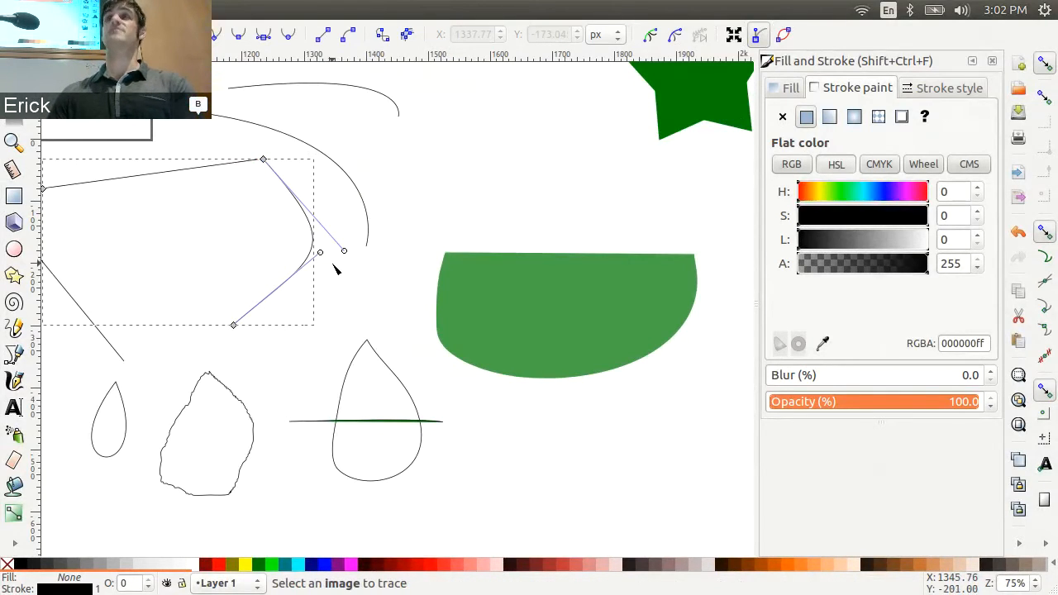
Step: Undo the last curve change on the open polyline and insert a node midway between its two upper-right corner nodes
key(ctrl+z)
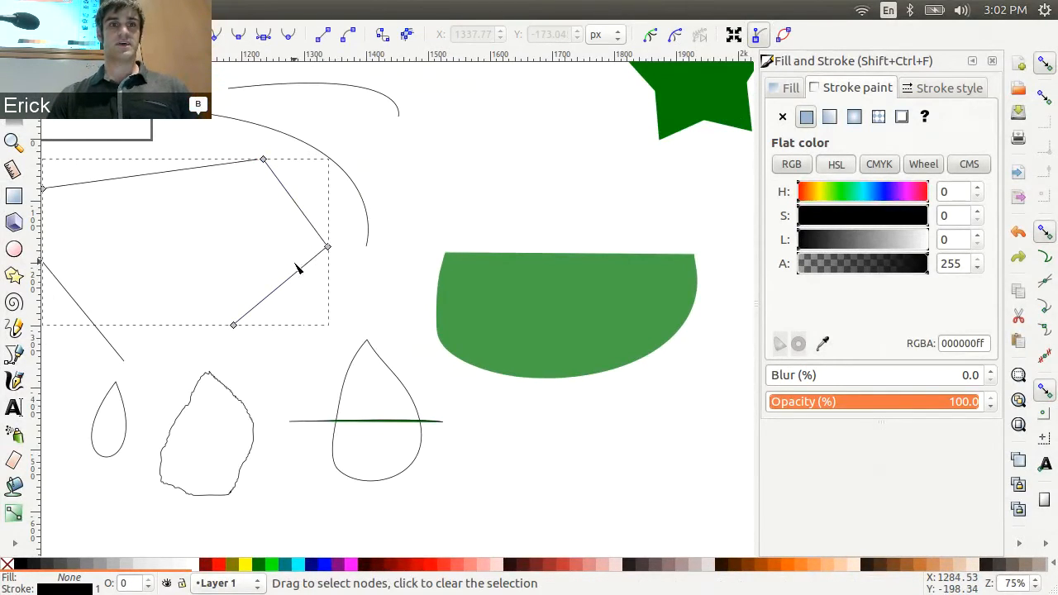
click(328, 247)
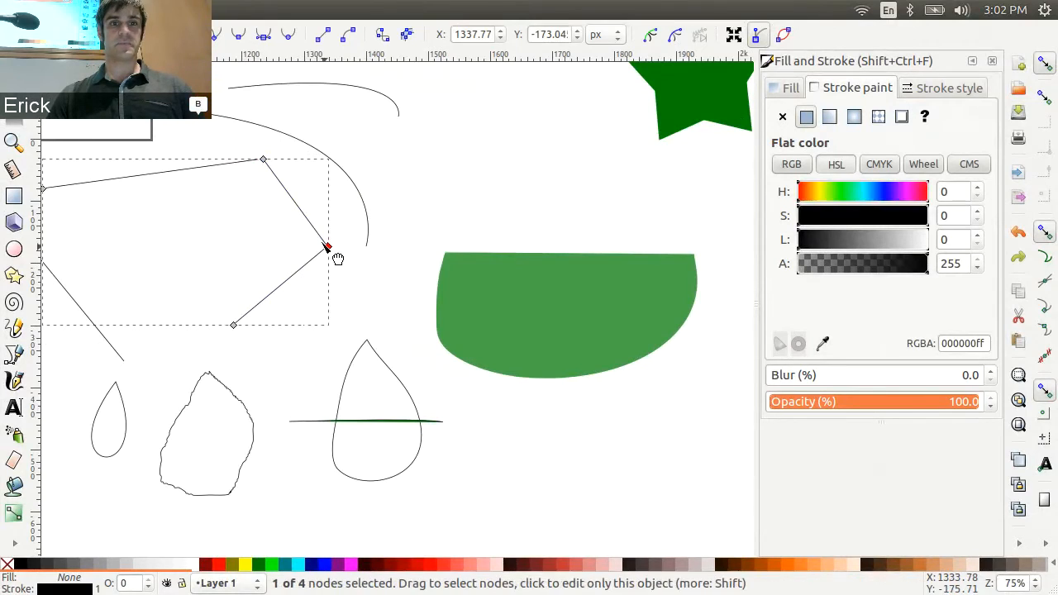
shift+click(263, 158)
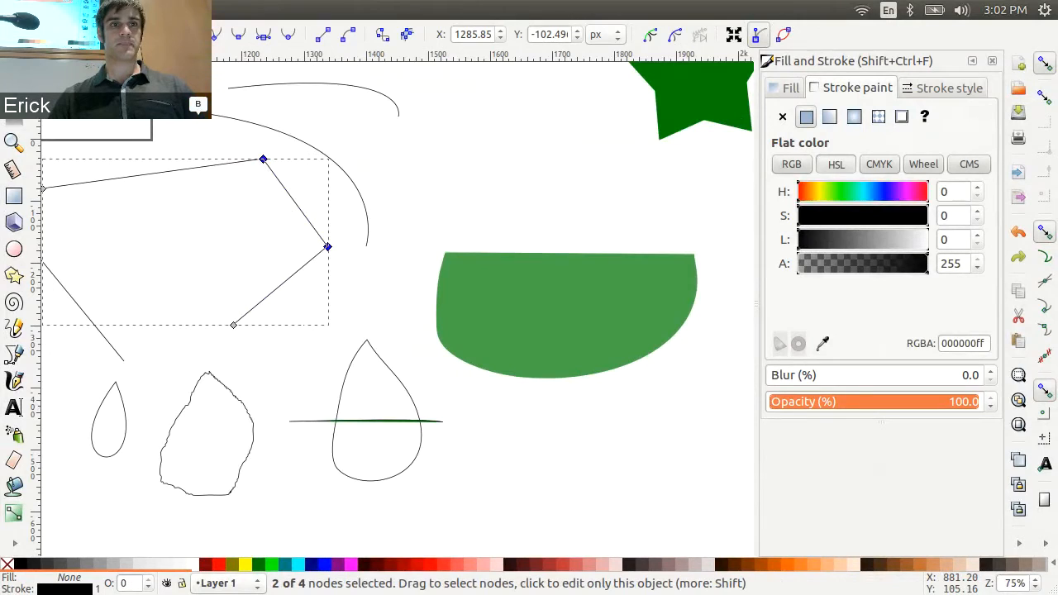
key(Insert)
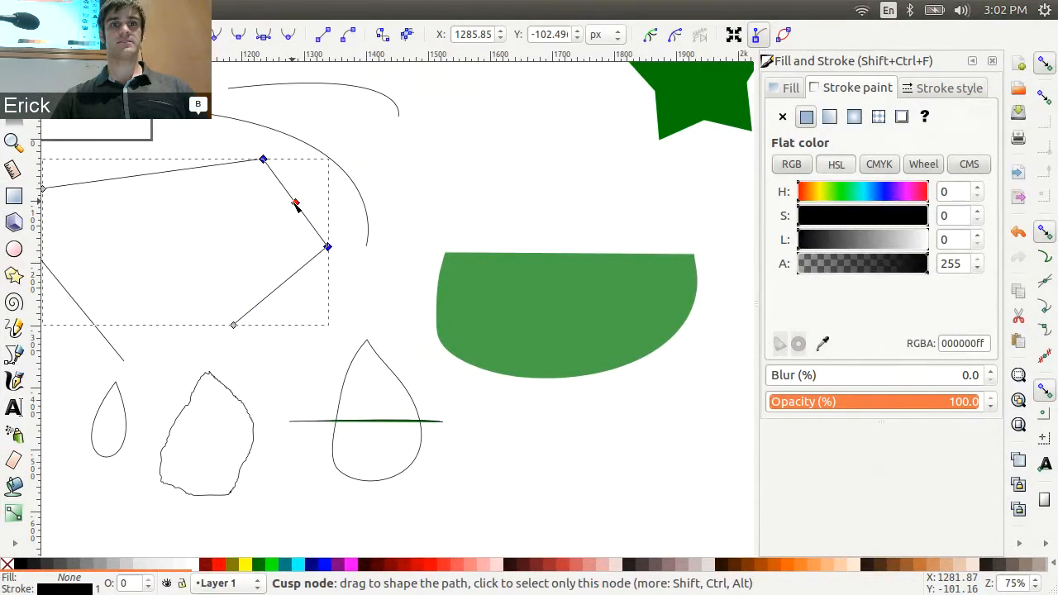
Step: Move the polyline's new middle node outward, and shift it together with the corner node below it down and inward
drag(295, 204, 326, 200)
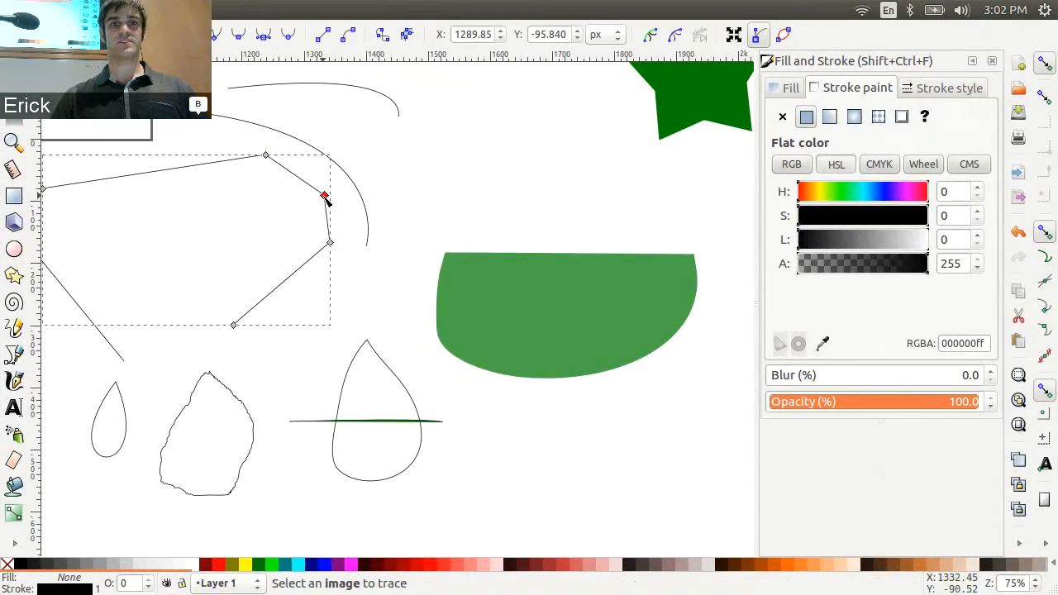
shift+click(330, 243)
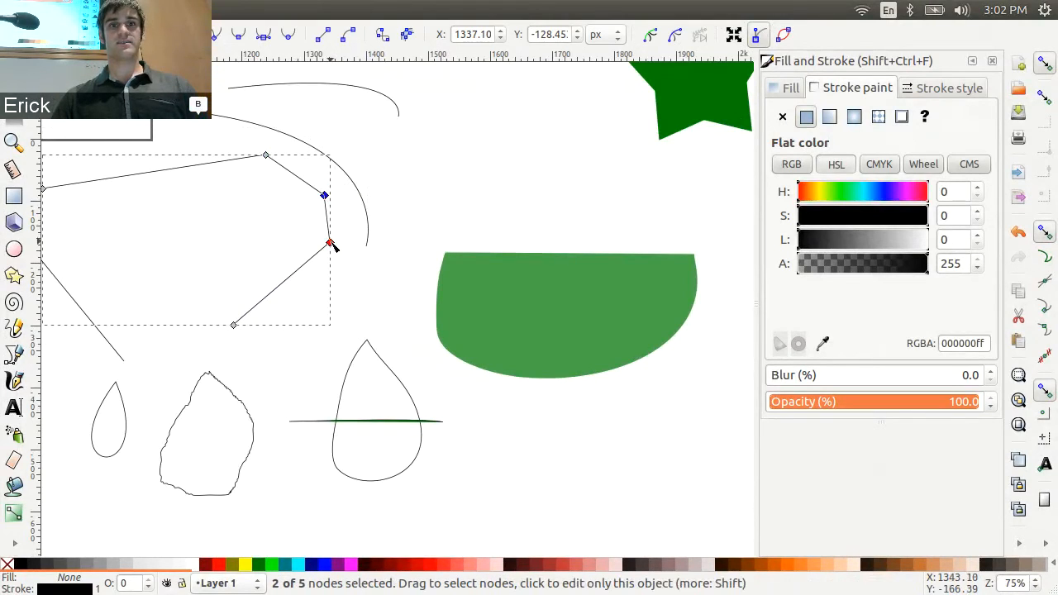
mouse_move(331, 245)
mouse_down()
mouse_move(385, 246)
mouse_move(421, 215)
mouse_move(371, 225)
mouse_move(316, 256)
mouse_up()
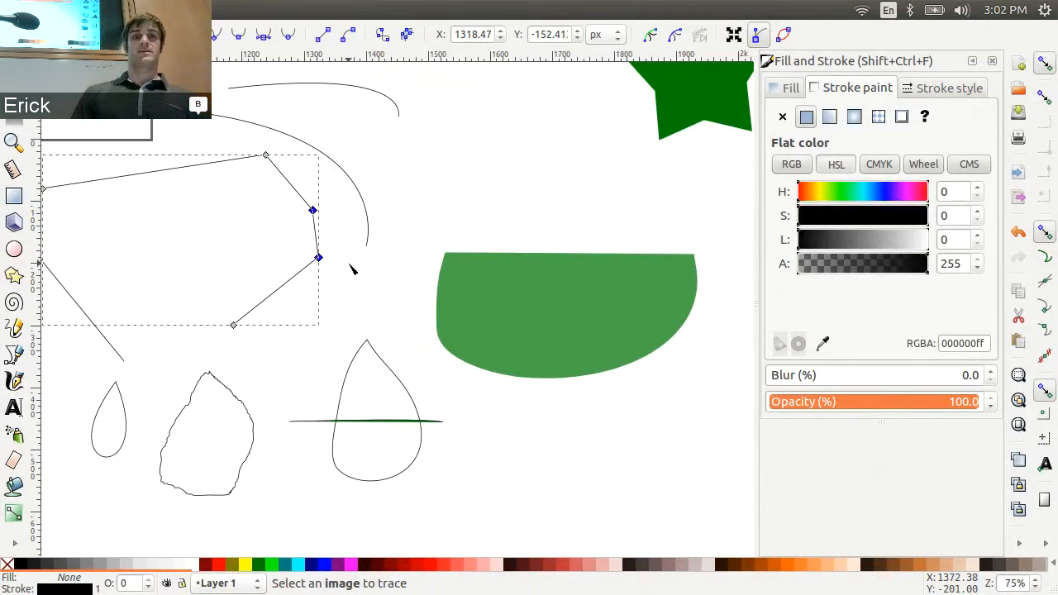
Step: Select the long open arc above the polyline and lengthen its curve handle outward so the arc bulges more
click(313, 146)
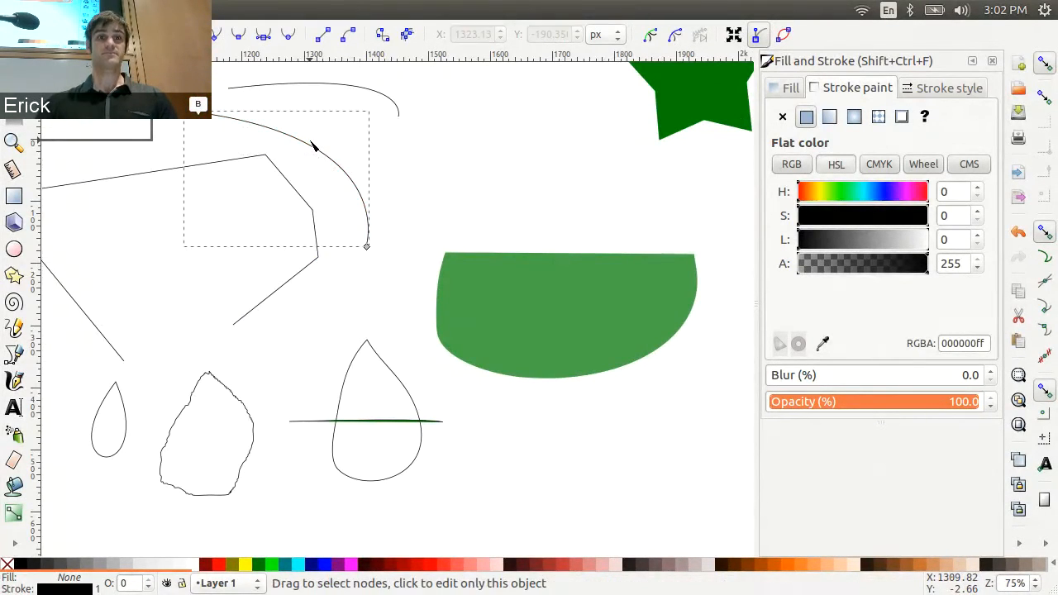
click(368, 248)
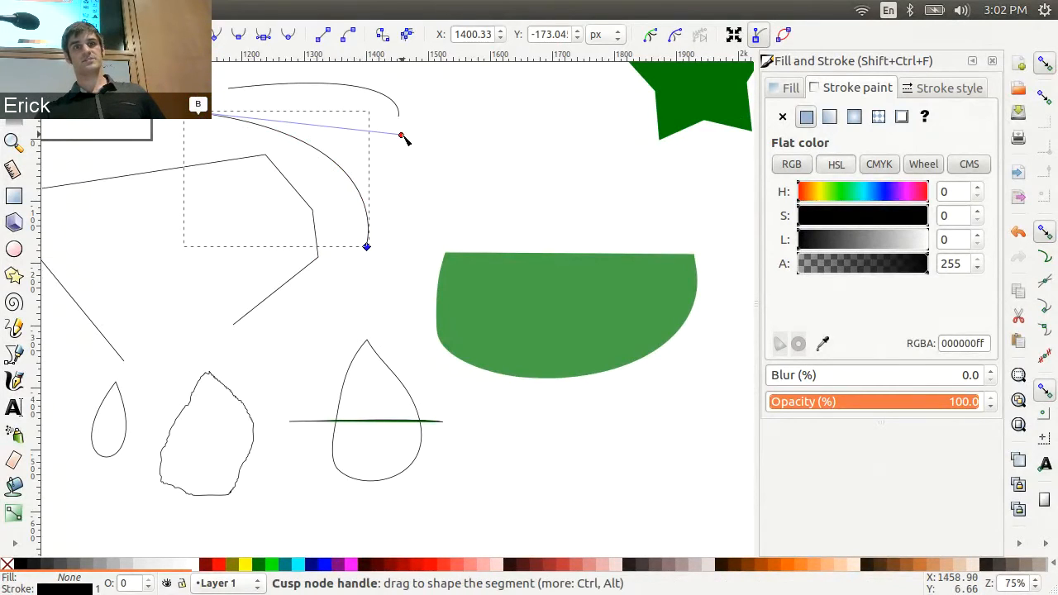
drag(402, 137, 508, 139)
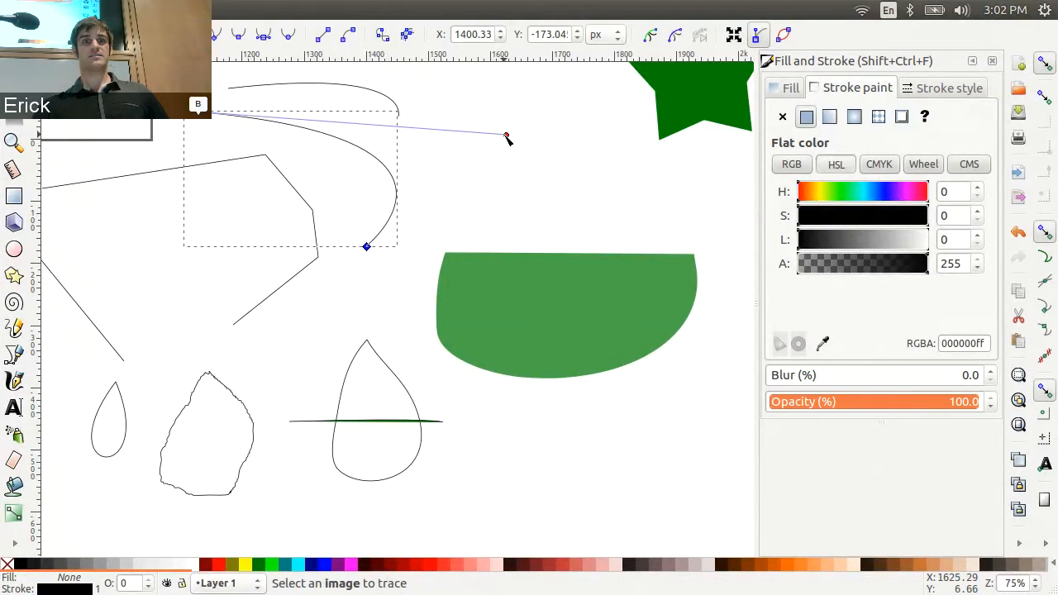
drag(507, 138, 506, 136)
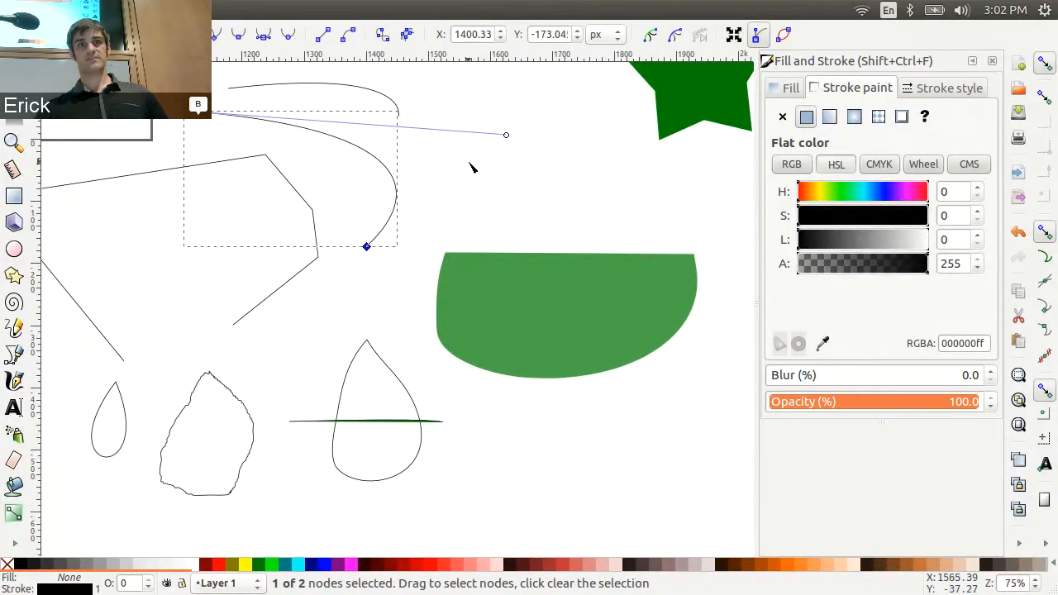
Step: Delete the thin green path that crosses the large teardrop
click(373, 354)
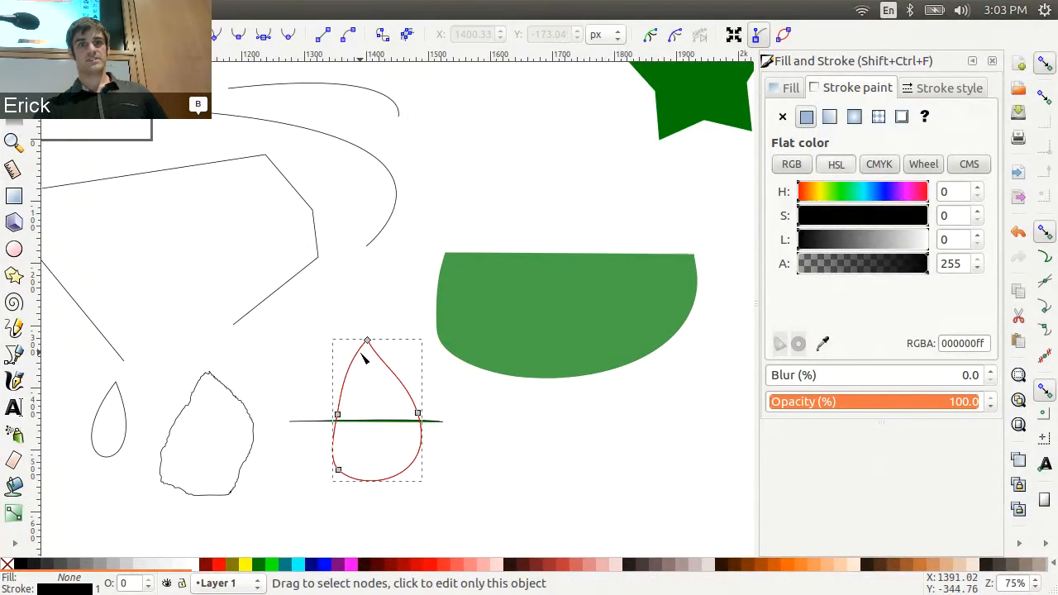
click(419, 414)
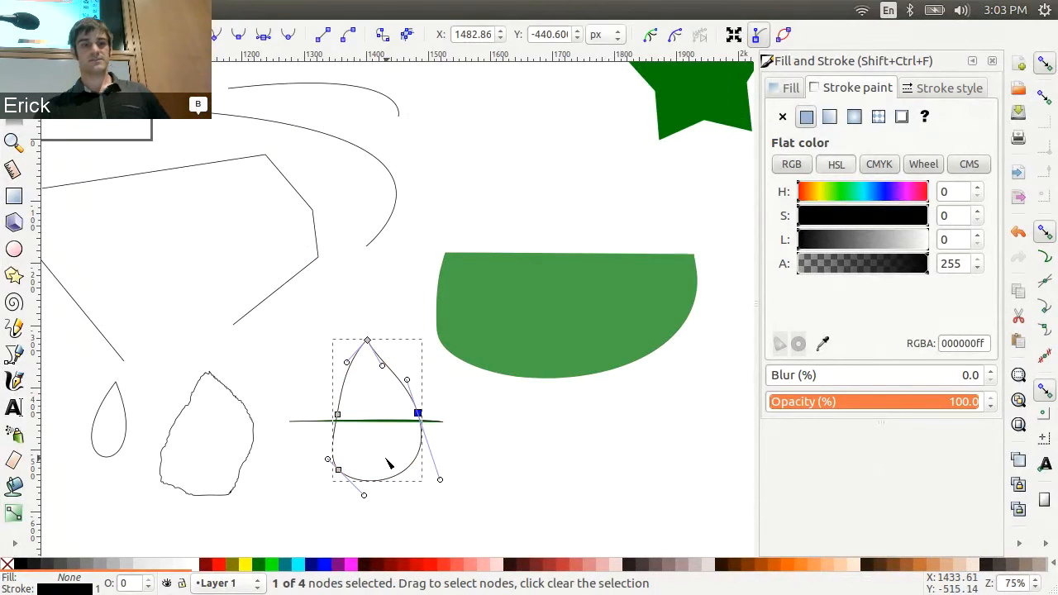
scroll(383, 461, up, 2)
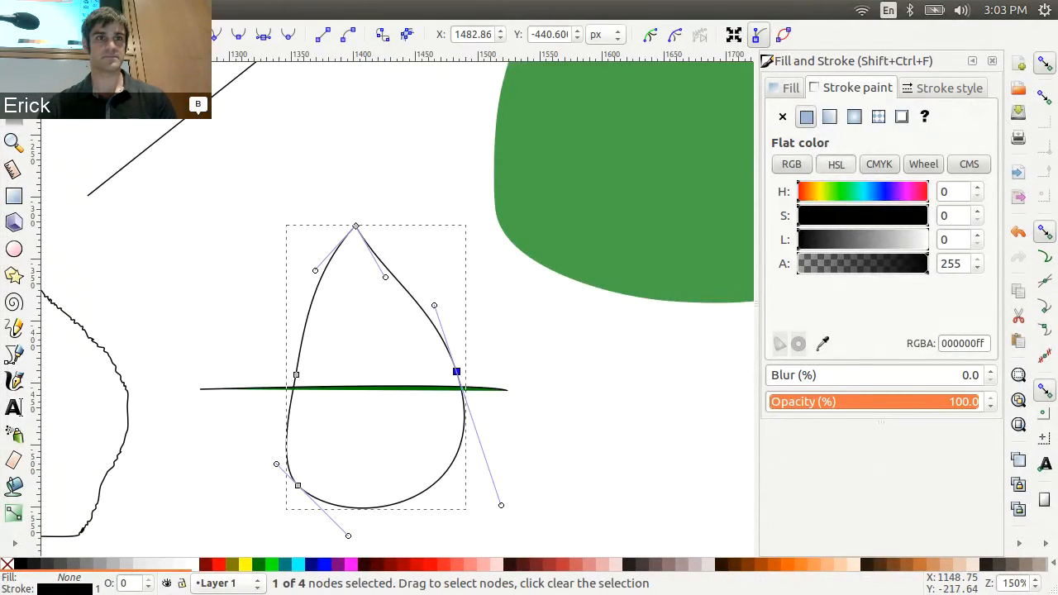
key(s)
click(252, 389)
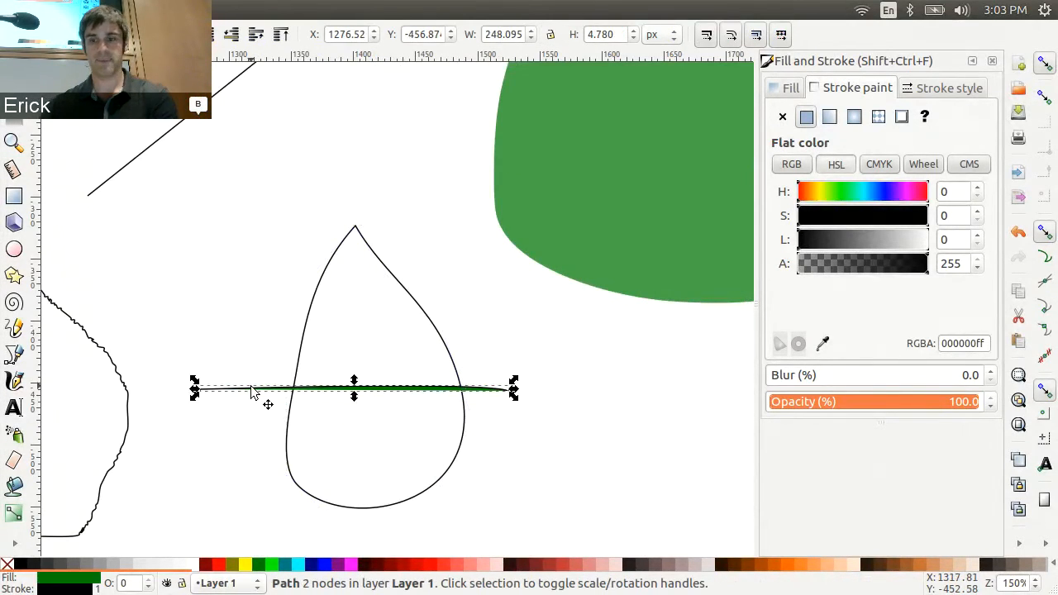
key(Delete)
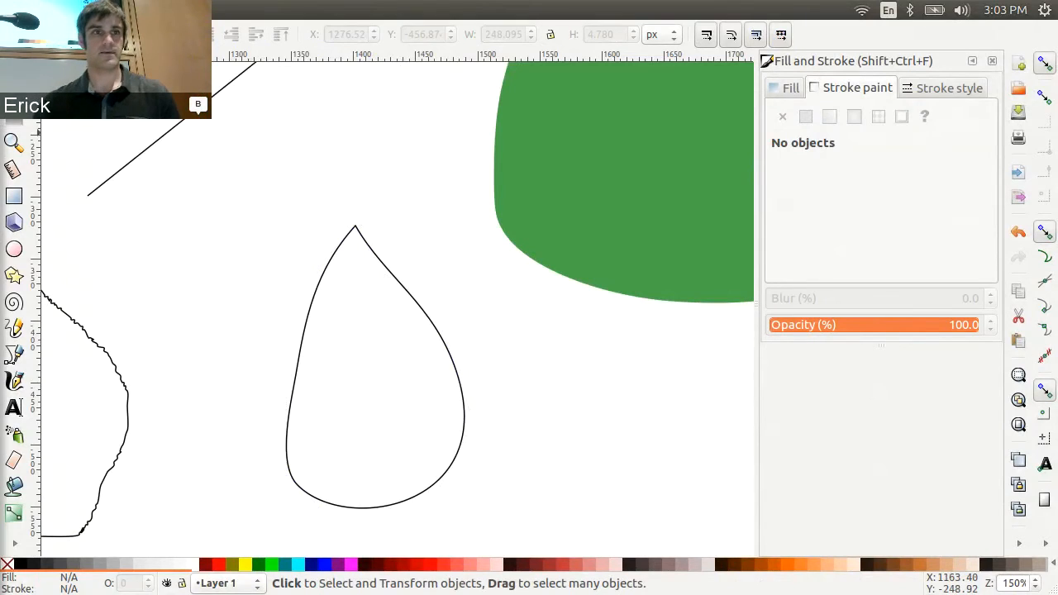
Step: Reshape the large teardrop by adjusting the handles of its right, lower-left and top nodes
click(311, 303)
key(n)
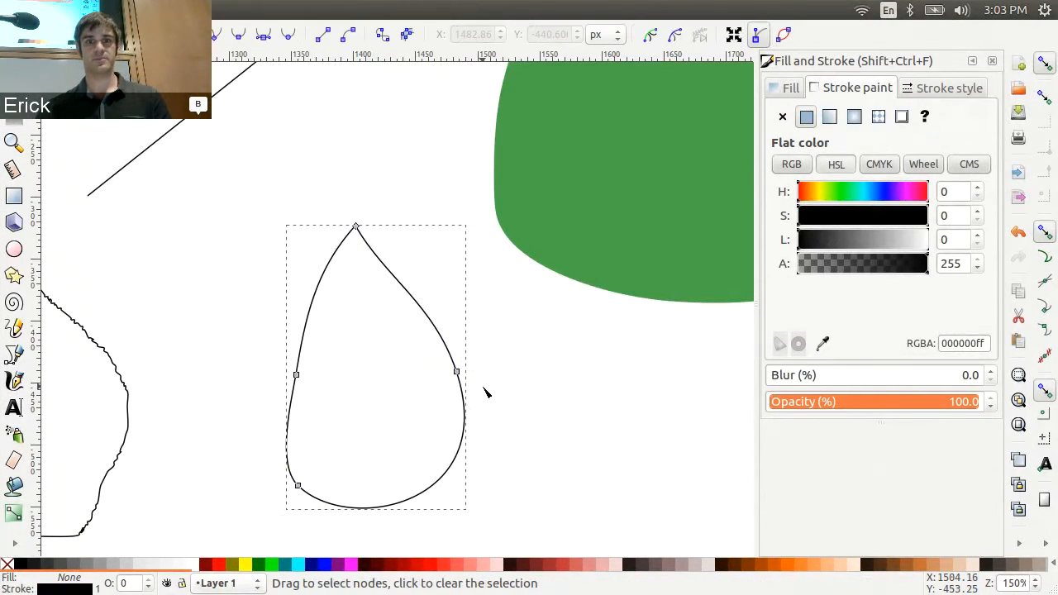
click(459, 373)
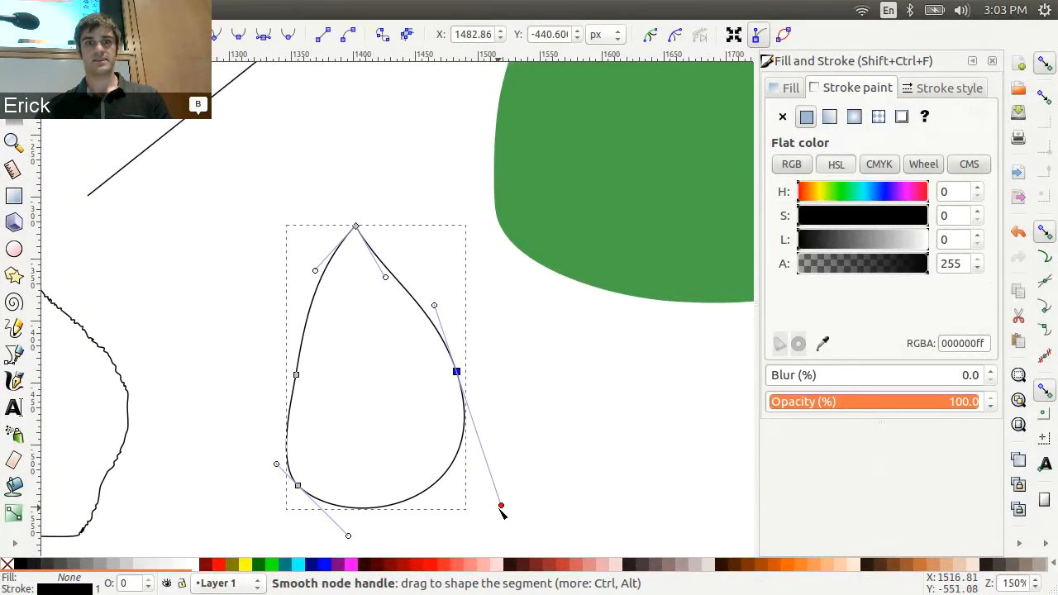
drag(501, 506, 452, 418)
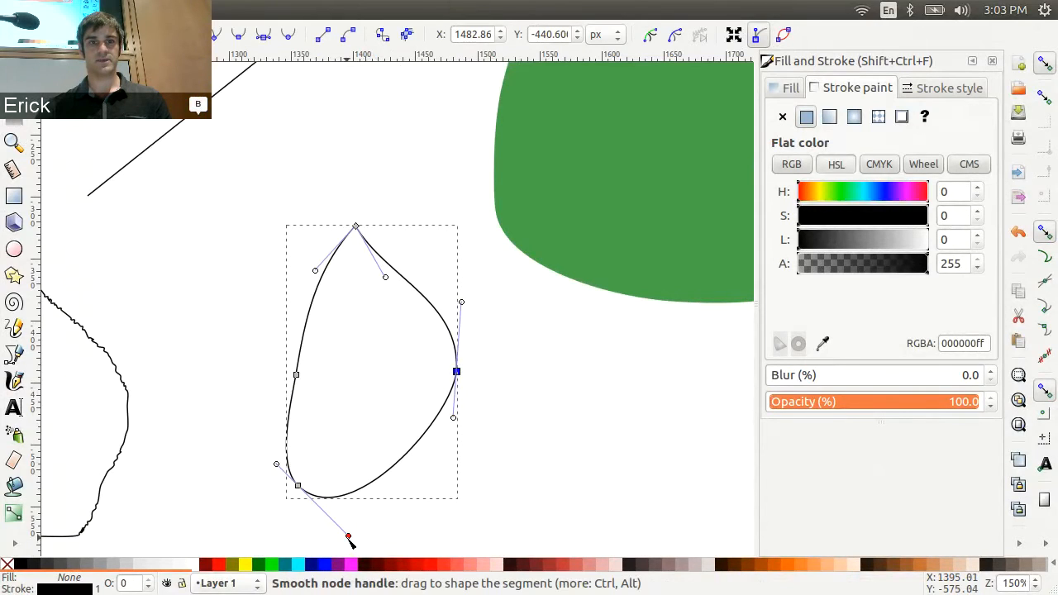
drag(348, 535, 376, 504)
mouse_move(385, 277)
mouse_down()
mouse_move(406, 273)
mouse_move(416, 243)
mouse_move(366, 270)
mouse_move(408, 262)
mouse_move(438, 210)
mouse_move(402, 266)
mouse_up()
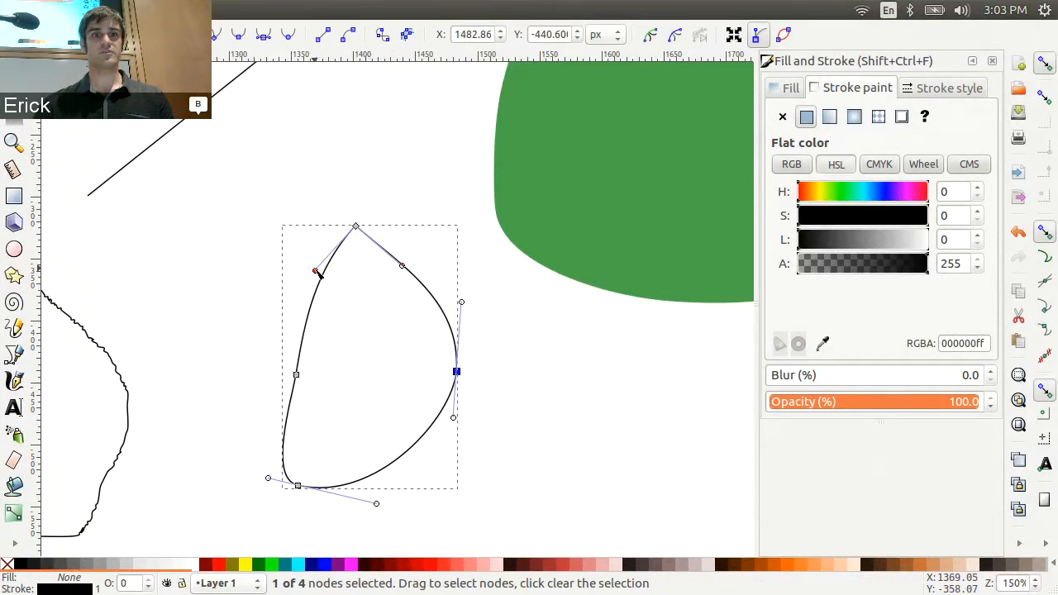
mouse_move(316, 270)
mouse_down()
mouse_move(304, 258)
mouse_move(316, 276)
mouse_up()
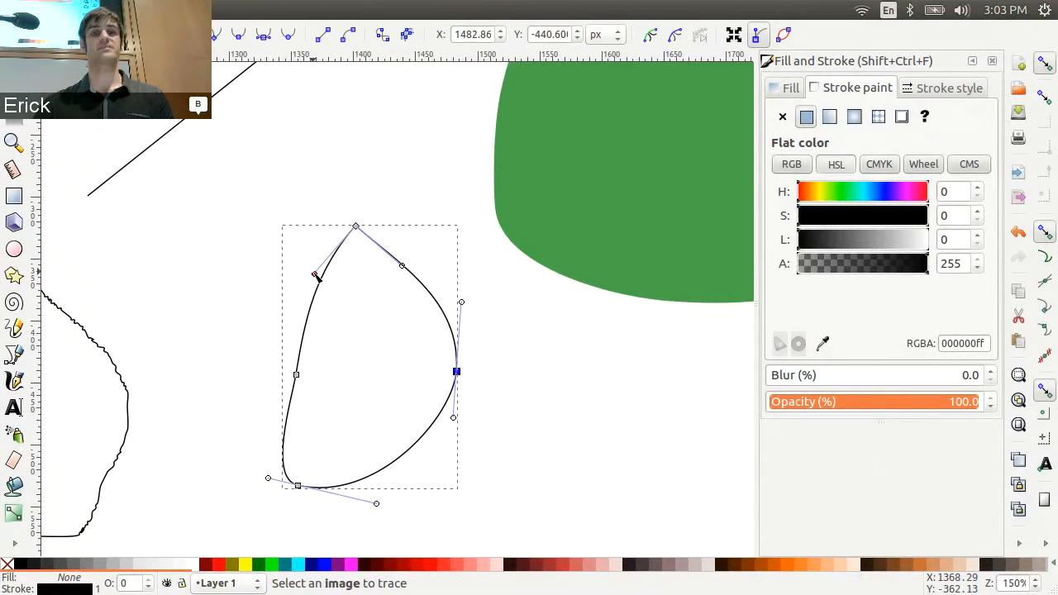
Step: Try making the teardrop's top node symmetric and adjusting its handle, and undo both changes
click(355, 226)
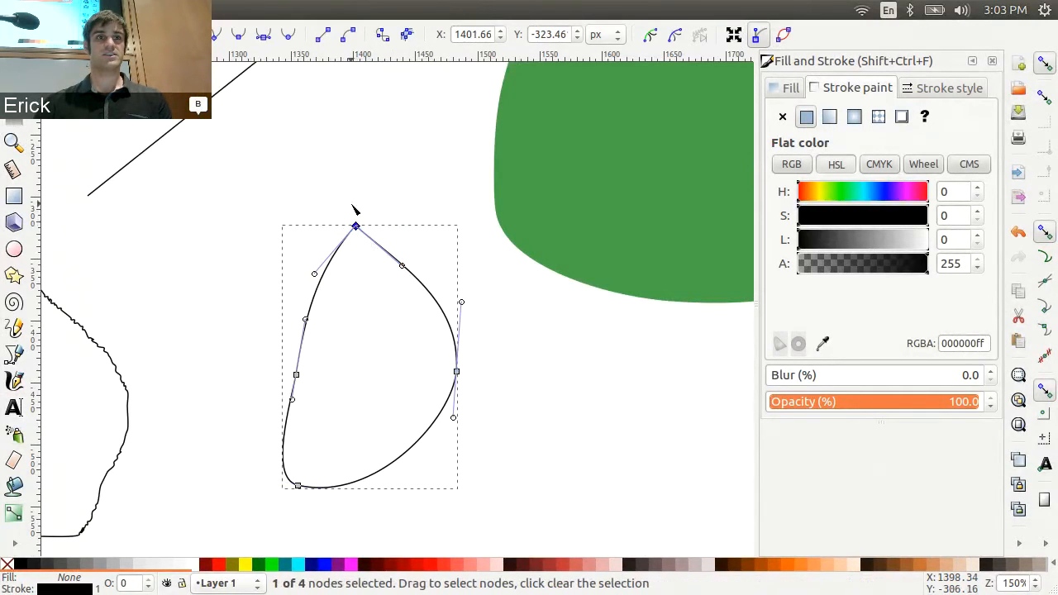
click(263, 36)
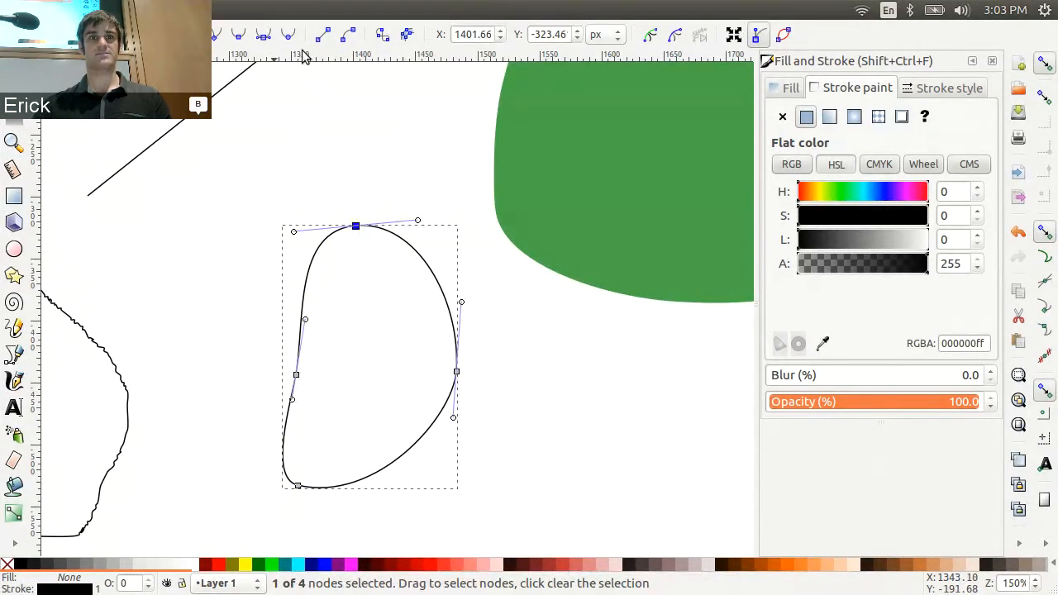
mouse_move(417, 223)
mouse_down()
mouse_move(405, 182)
mouse_move(421, 231)
mouse_up()
key(ctrl+z)
key(ctrl+z)
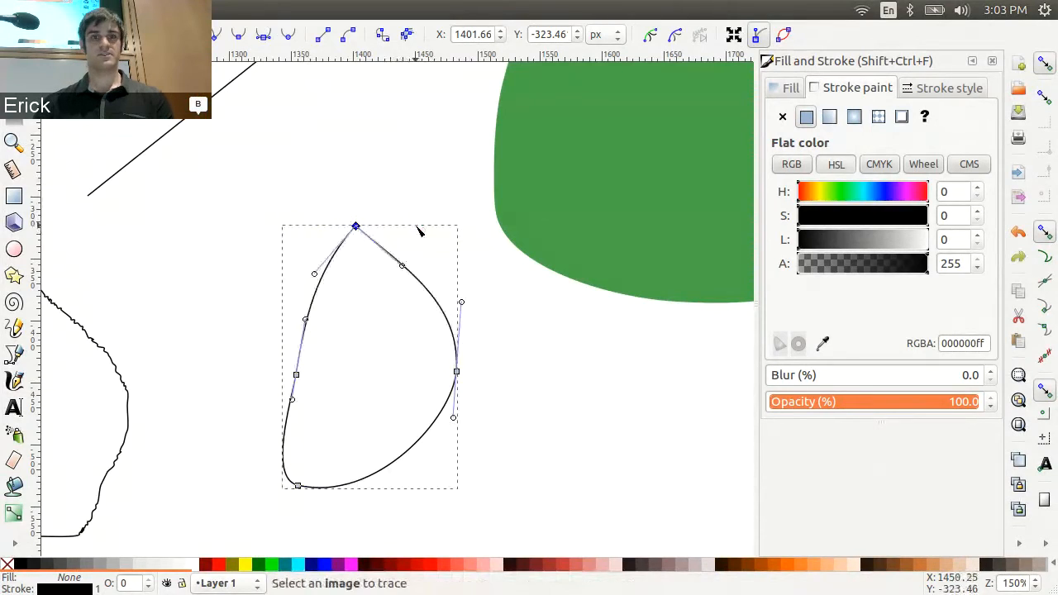
Step: Make the teardrop's right node a cusp and bend both of its handles inward to form a sharp point
click(457, 372)
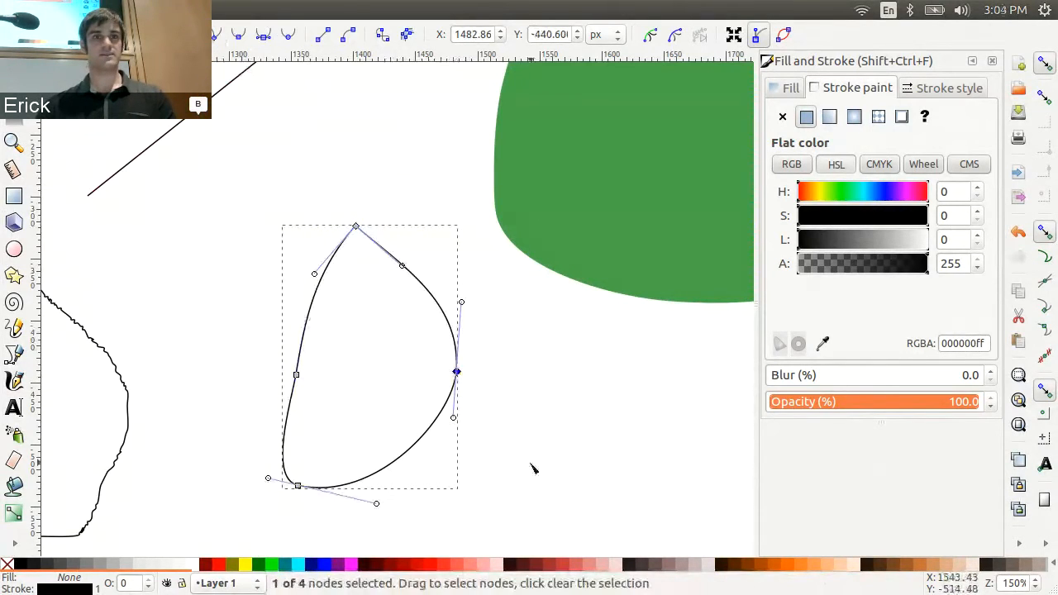
drag(453, 417, 416, 392)
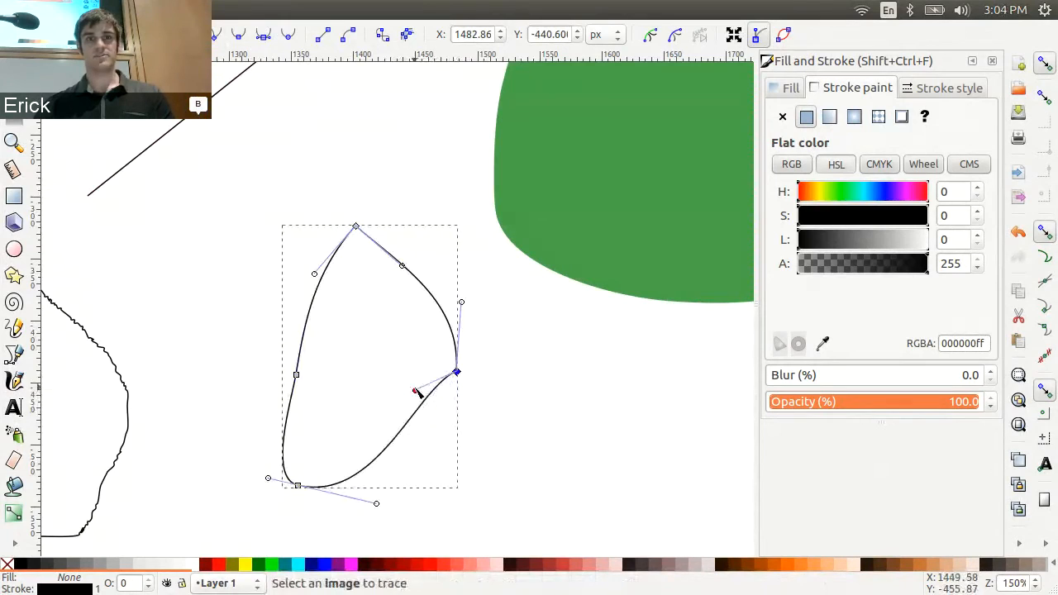
drag(461, 303, 403, 322)
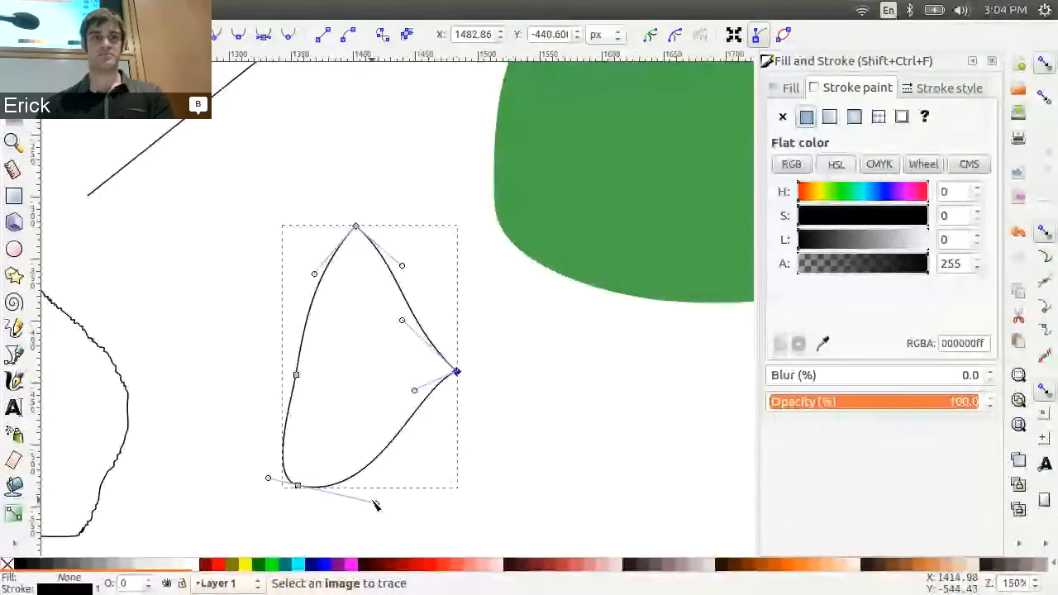
Step: Edit the nodes of the rough freehand outline and pull one node on its right edge outward into a spike
scroll(374, 504, left, 6)
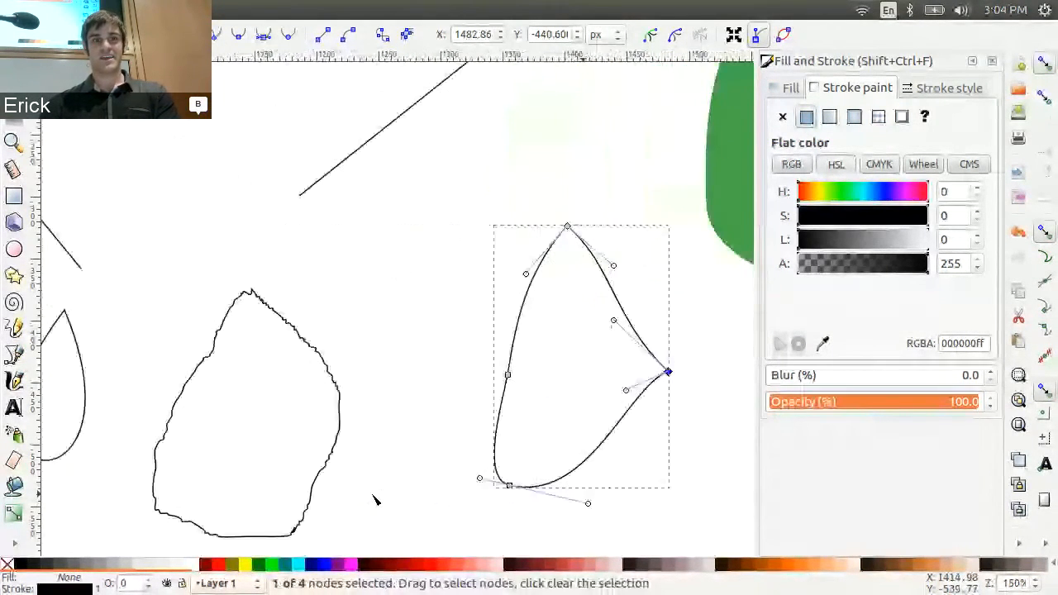
scroll(375, 500, left, 1)
key(s)
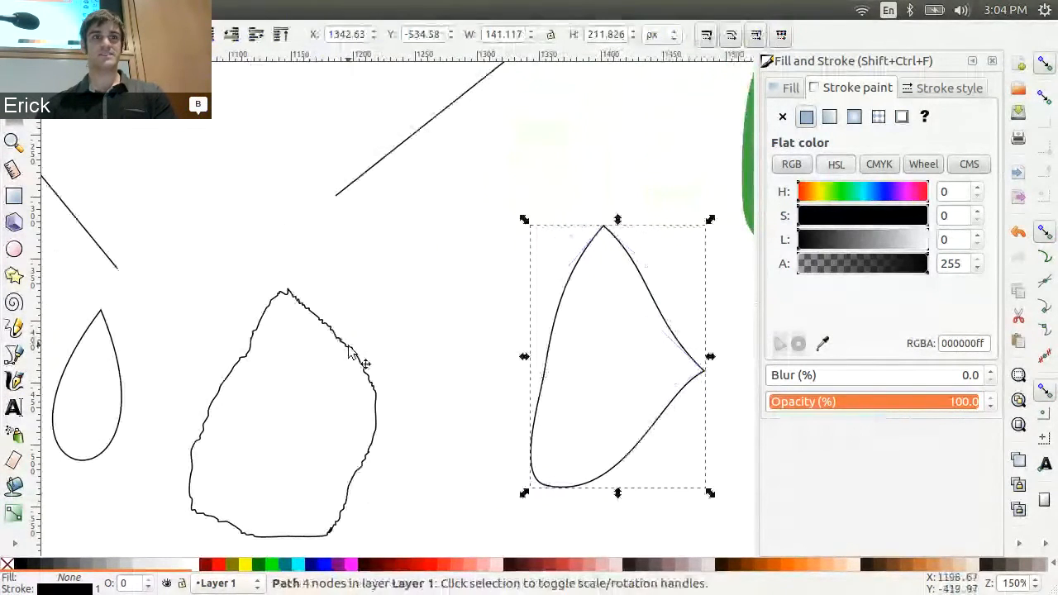
click(348, 351)
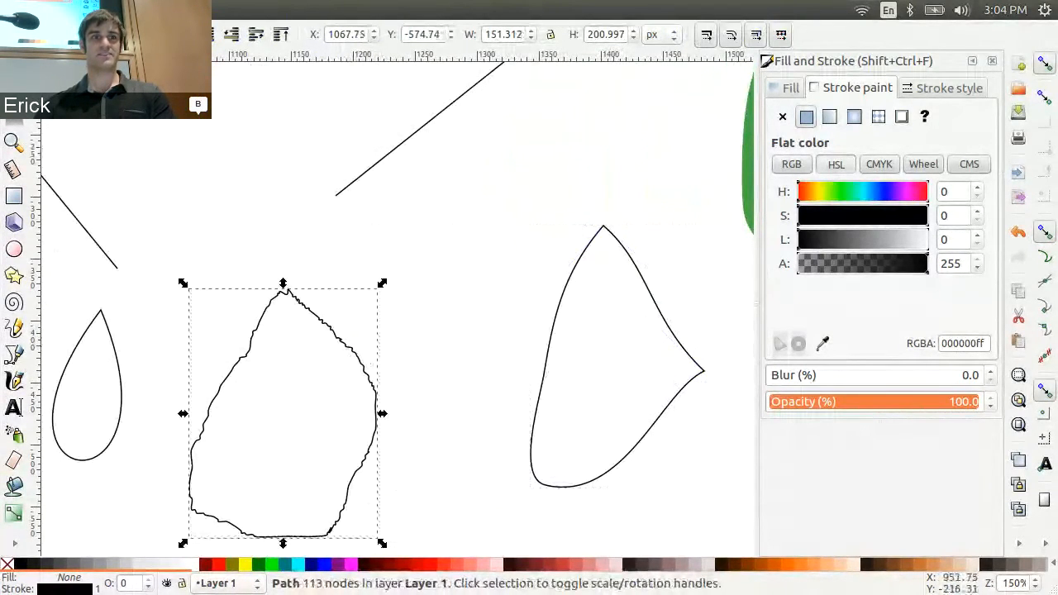
key(n)
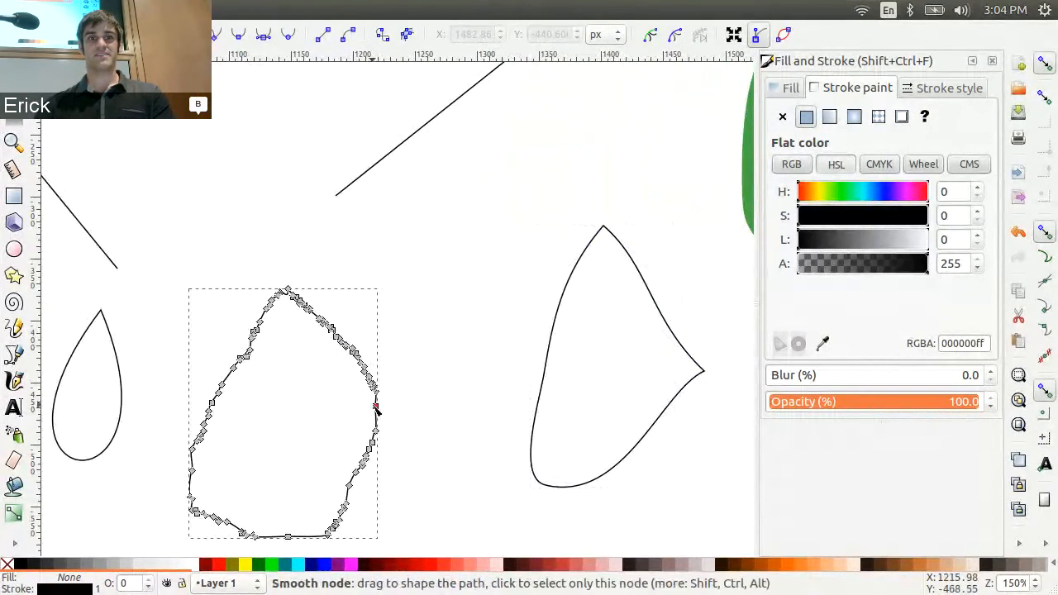
drag(372, 385, 396, 369)
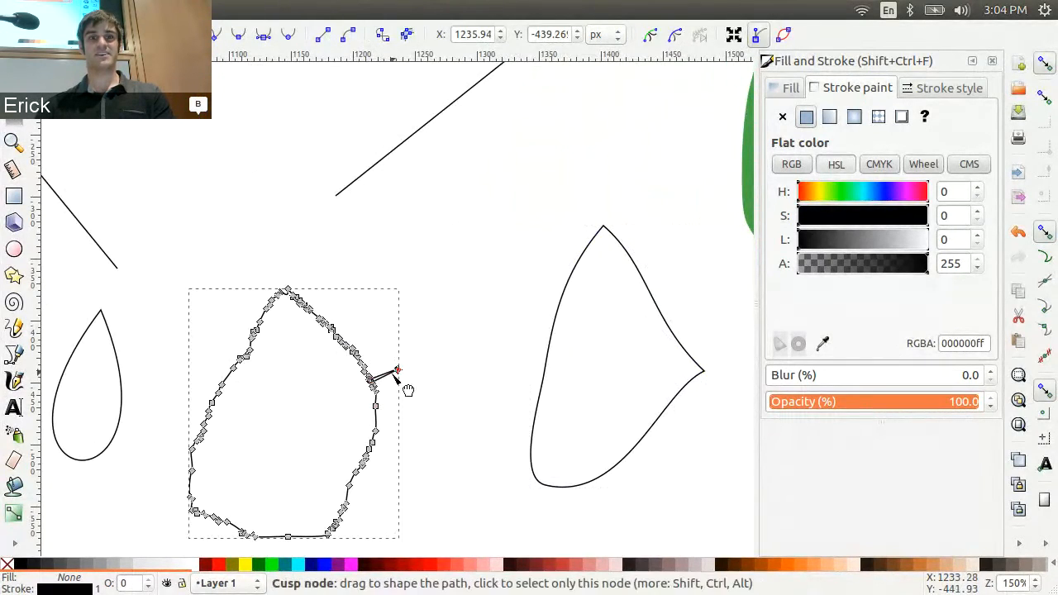
Step: Pull a neighbouring node of the rough outline deep inside the shape and extend its handle to curve the adjoining segment
scroll(360, 395, up, 4)
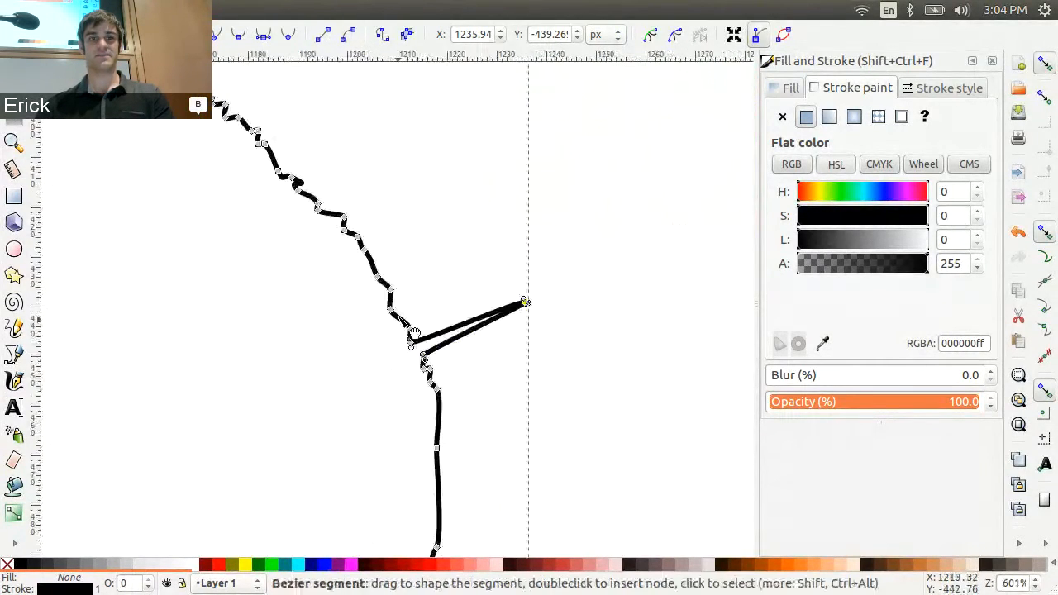
drag(395, 317, 354, 482)
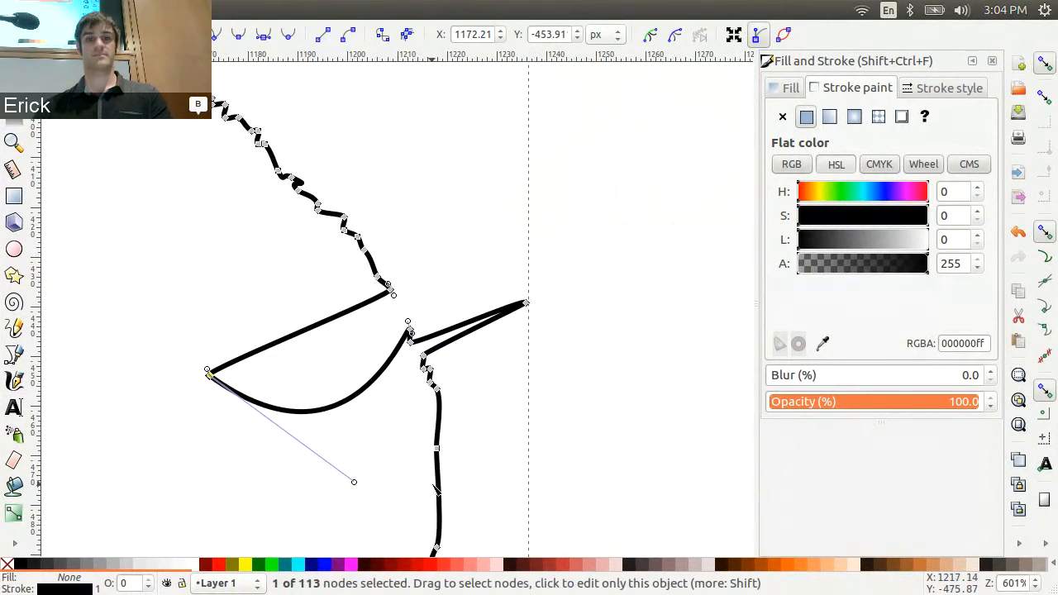
ctrl+scroll(432, 488, down, 3)
scroll(436, 490, down, 3)
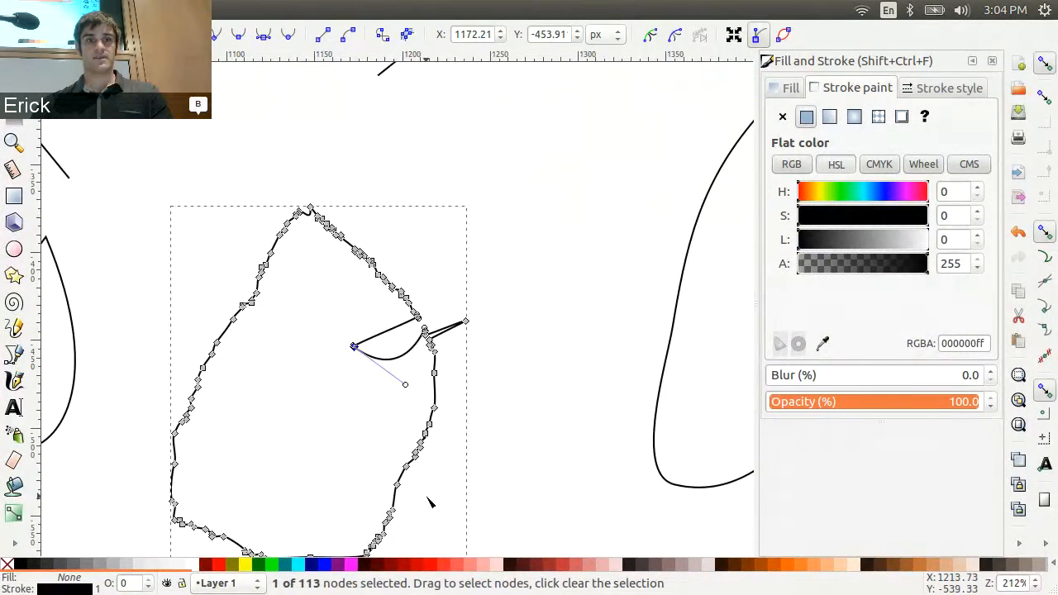
Step: Try deleting all the nodes of the uppermost window cut-out in the light grey tube silhouette
scroll(429, 503, down, 2)
scroll(612, 508, left, 20)
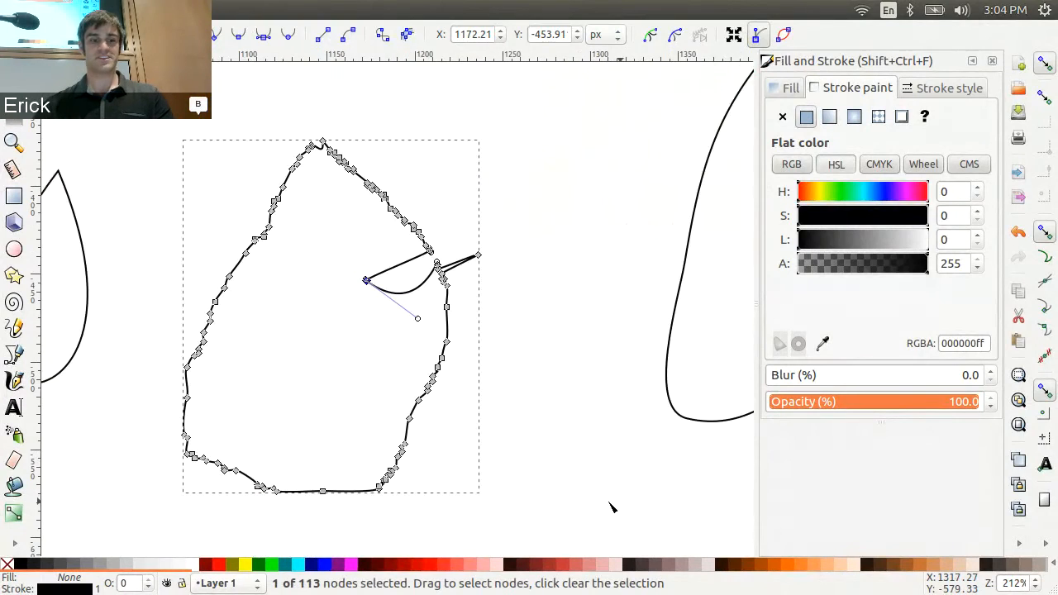
scroll(611, 507, left, 3)
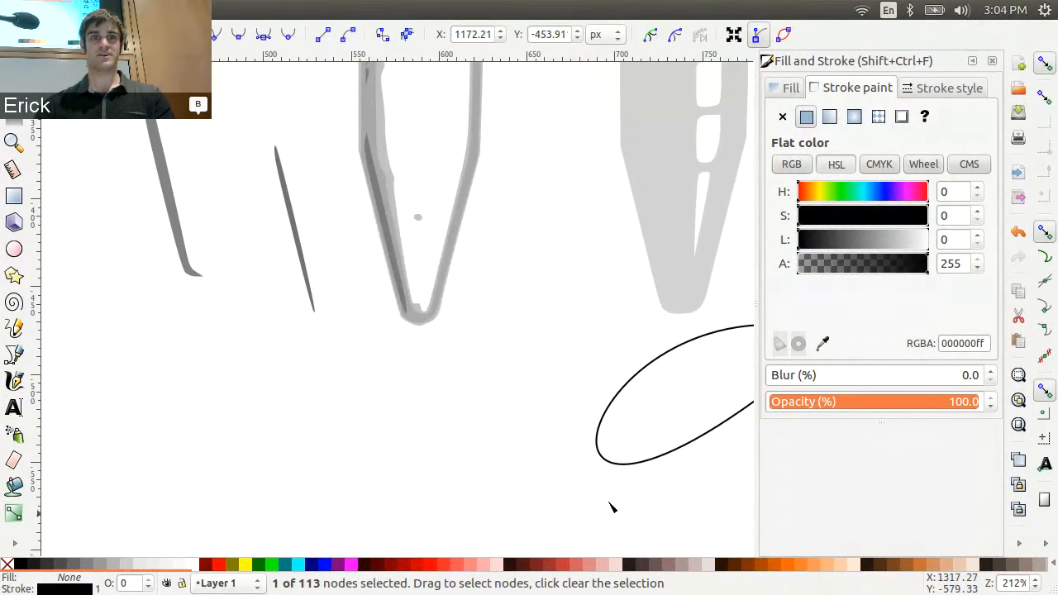
scroll(612, 507, down, 12)
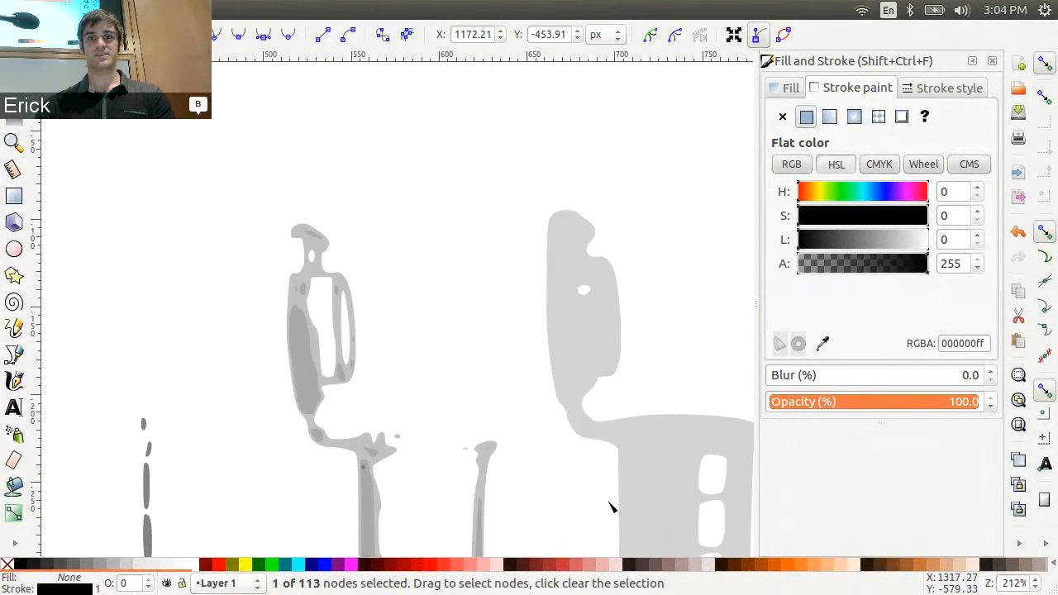
scroll(612, 507, down, 6)
scroll(612, 508, right, 2)
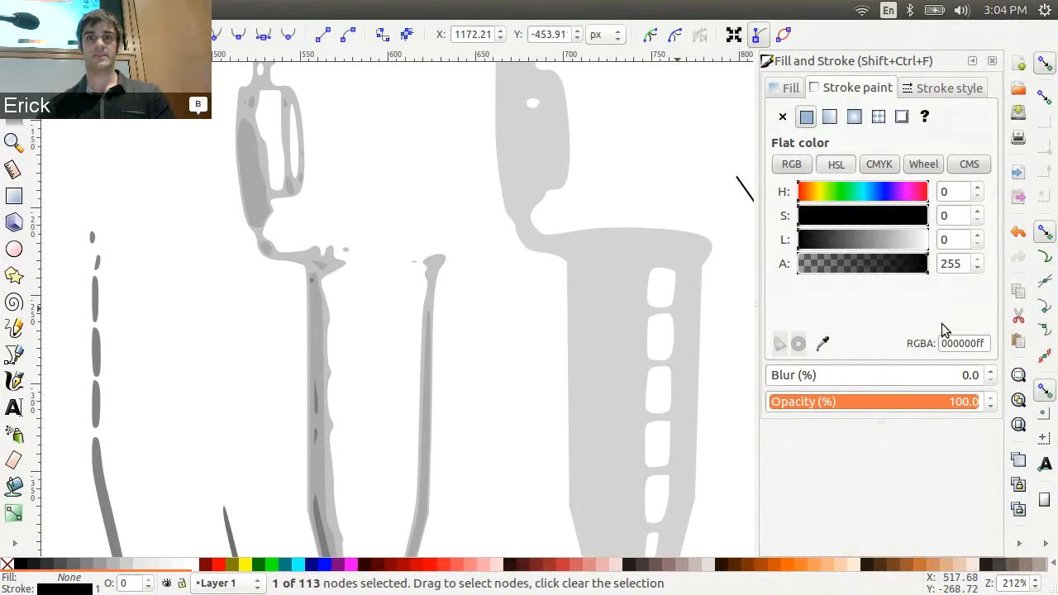
click(611, 358)
click(647, 340)
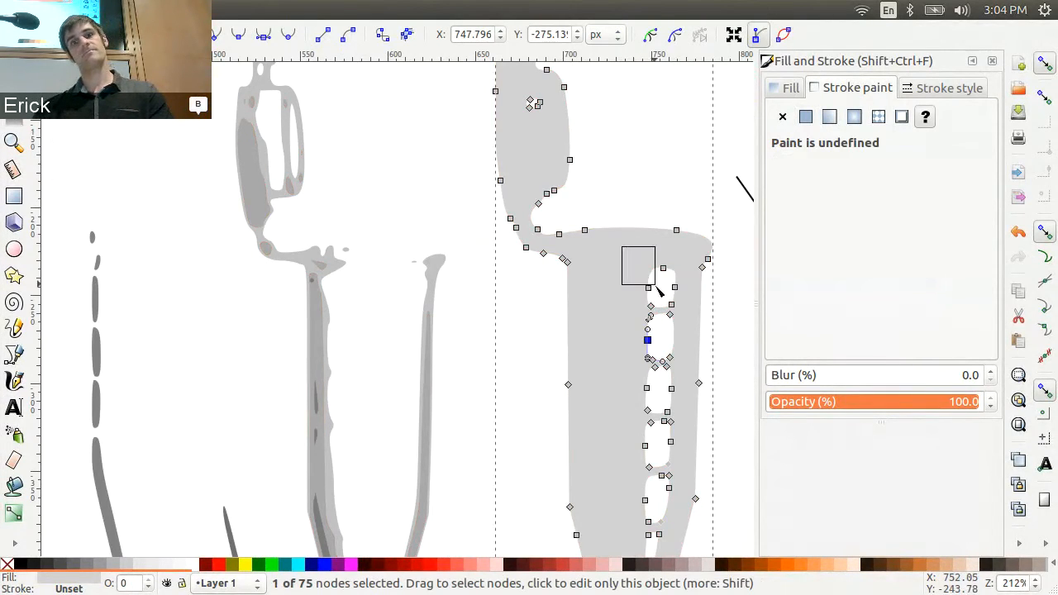
drag(656, 283, 690, 314)
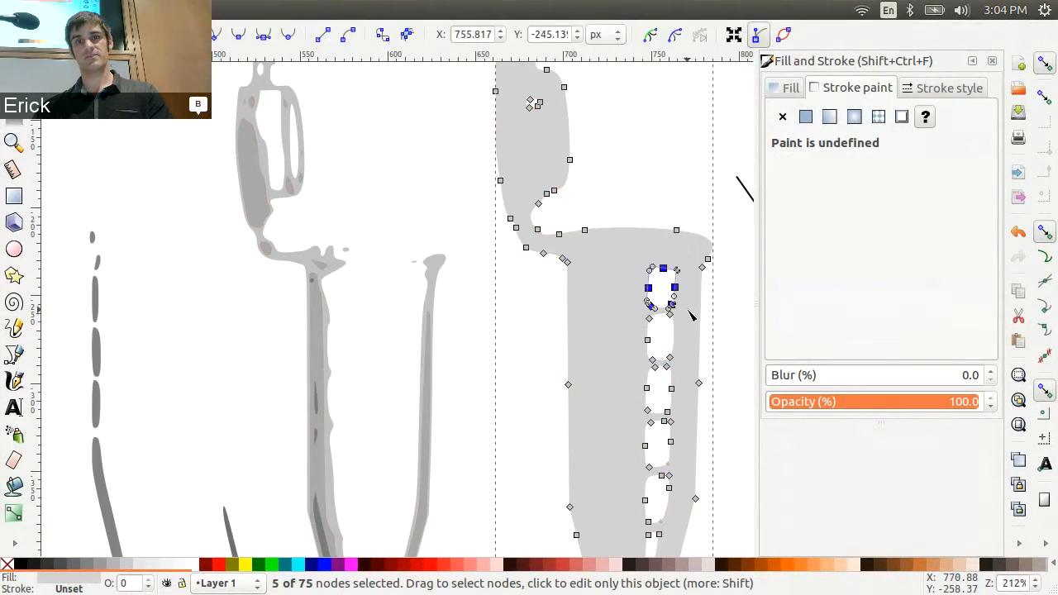
key(Delete)
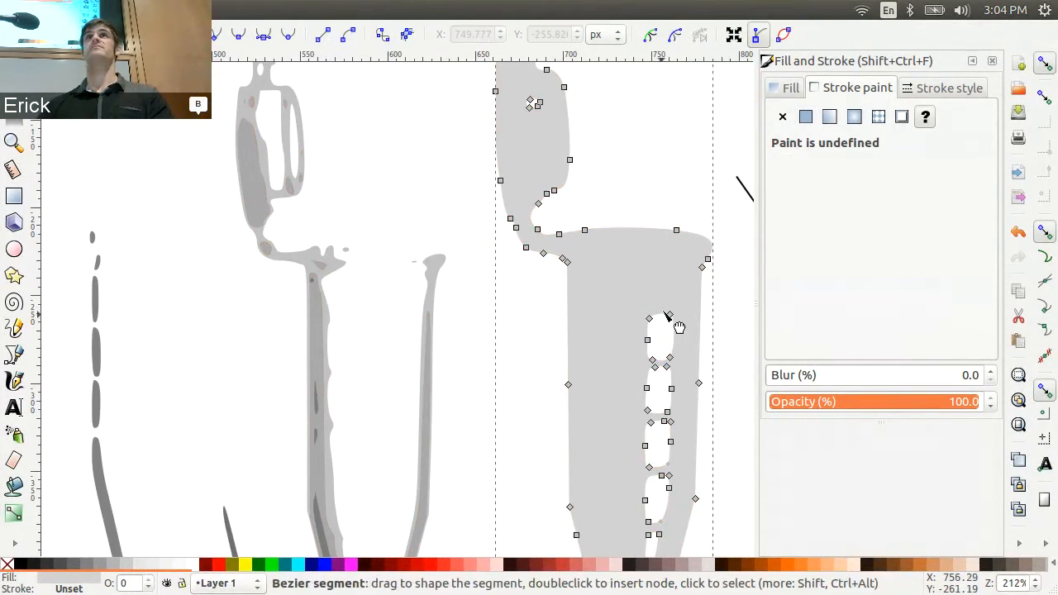
Step: Try deleting the two upper nodes of the next window cut-out in the tube silhouette
click(649, 318)
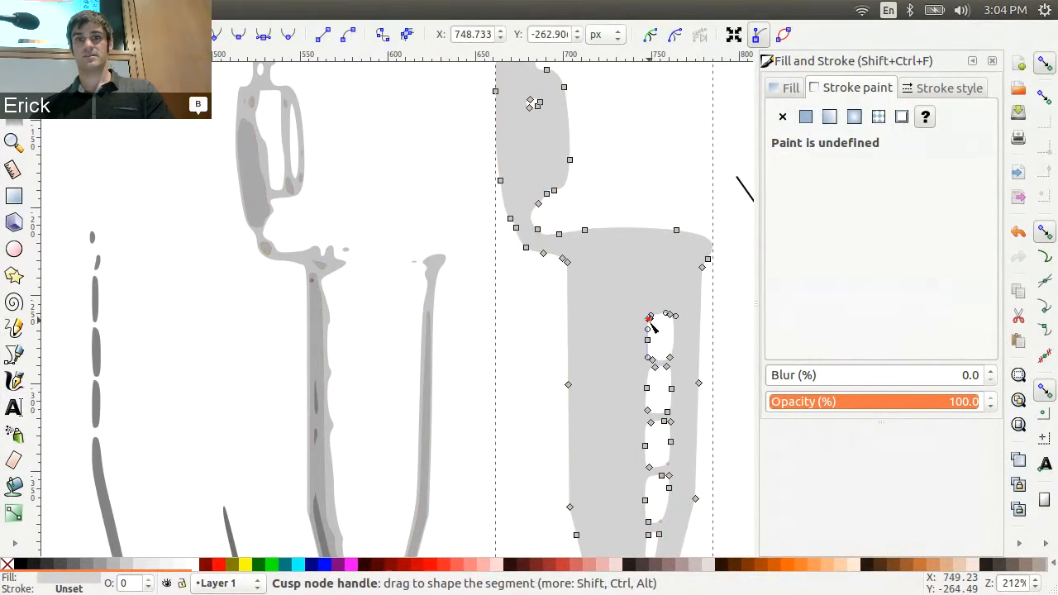
key(Delete)
key(Delete)
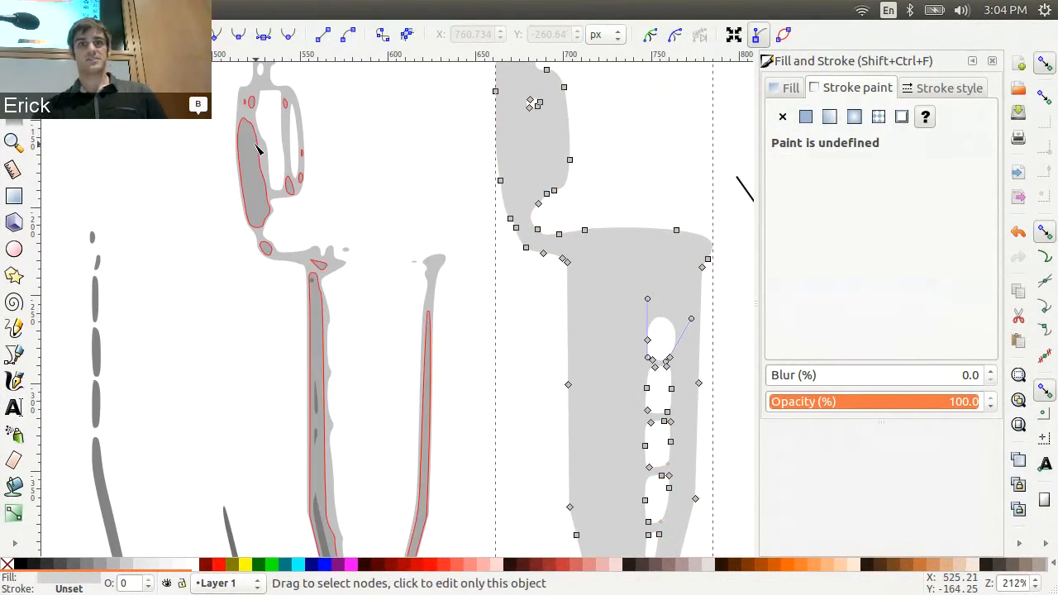
Step: Select the light grey tube silhouette as a whole object and try simplifying its path once
key(s)
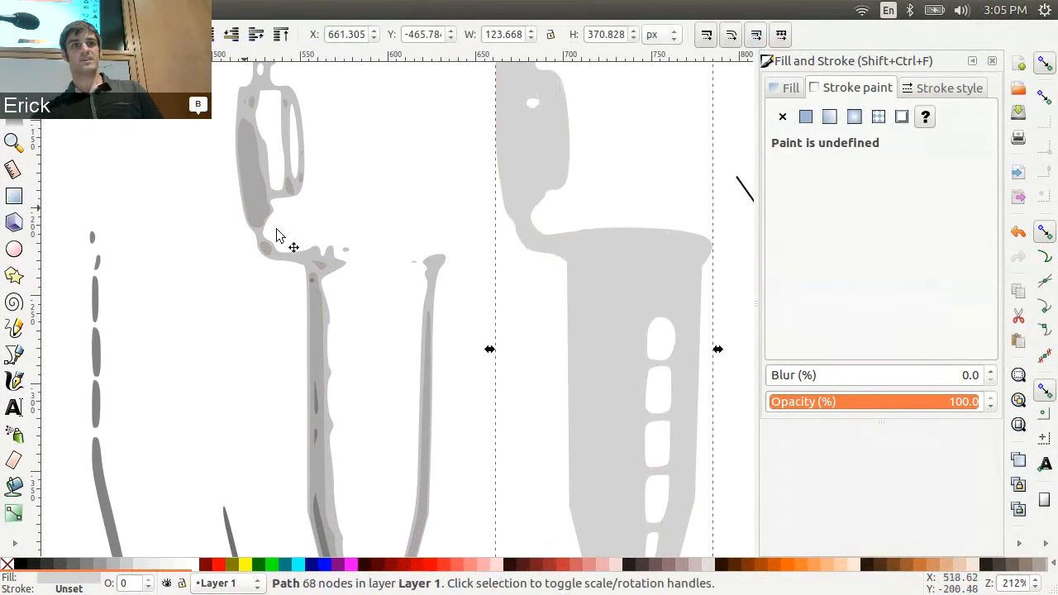
click(633, 298)
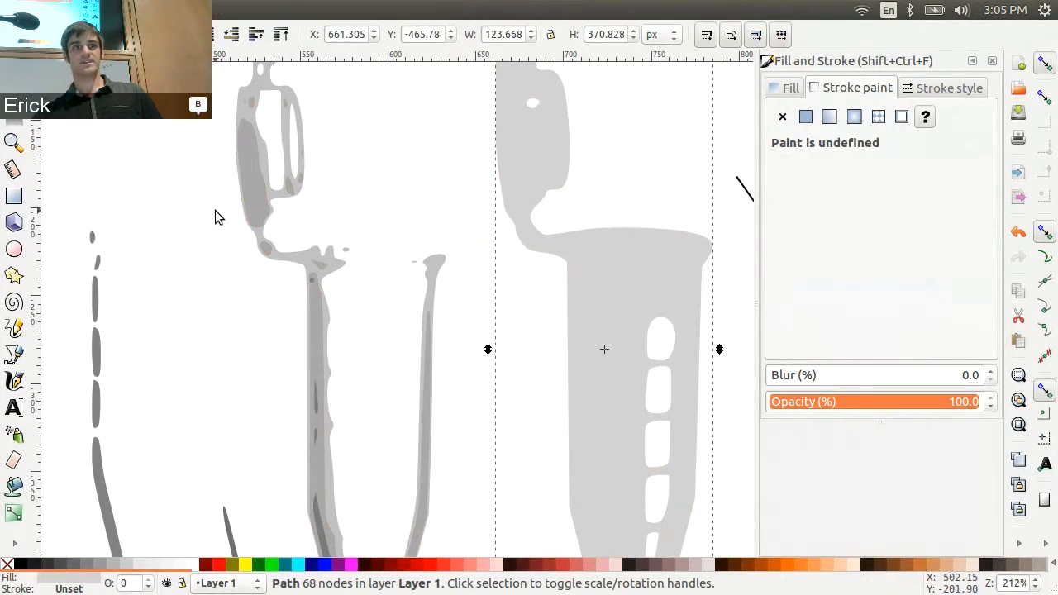
click(219, 12)
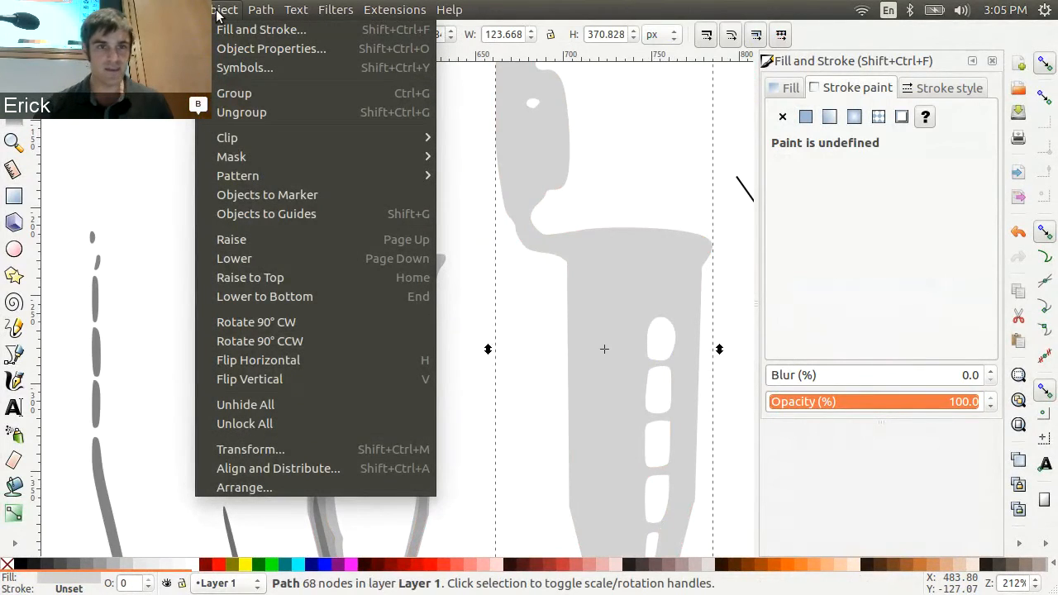
click(219, 12)
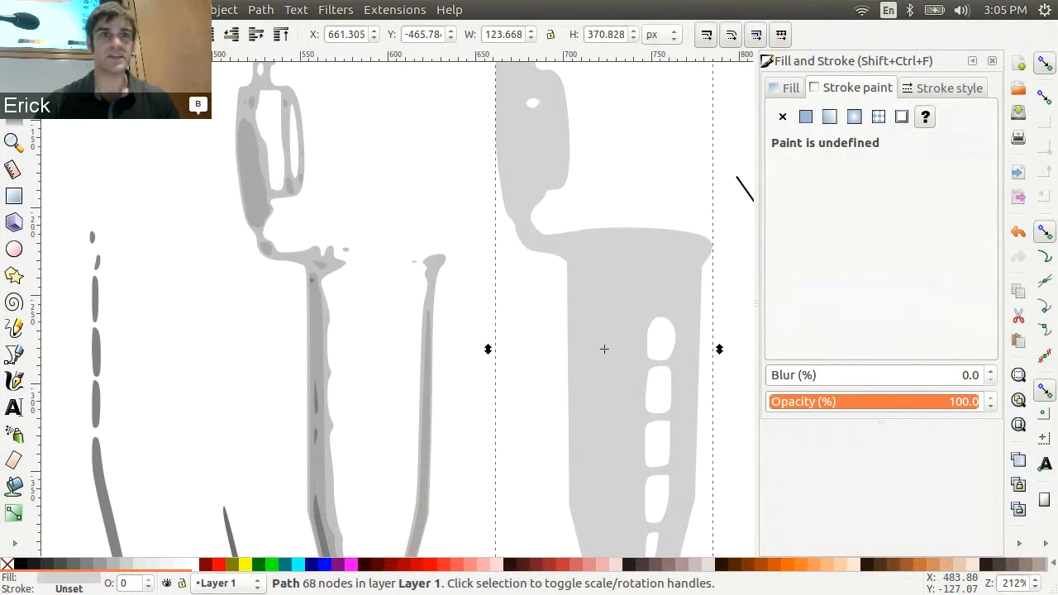
click(258, 10)
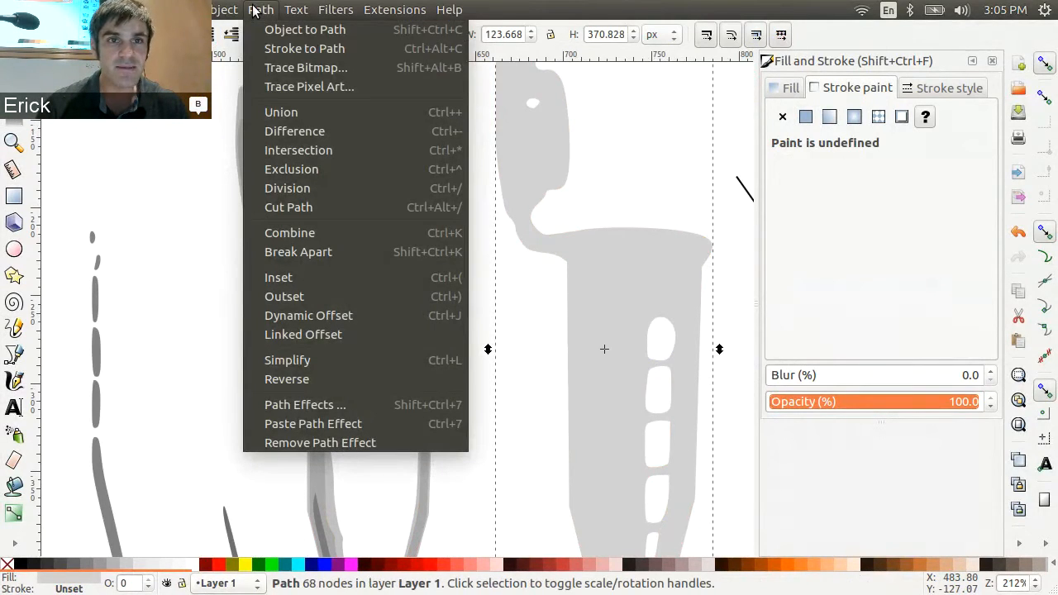
click(295, 352)
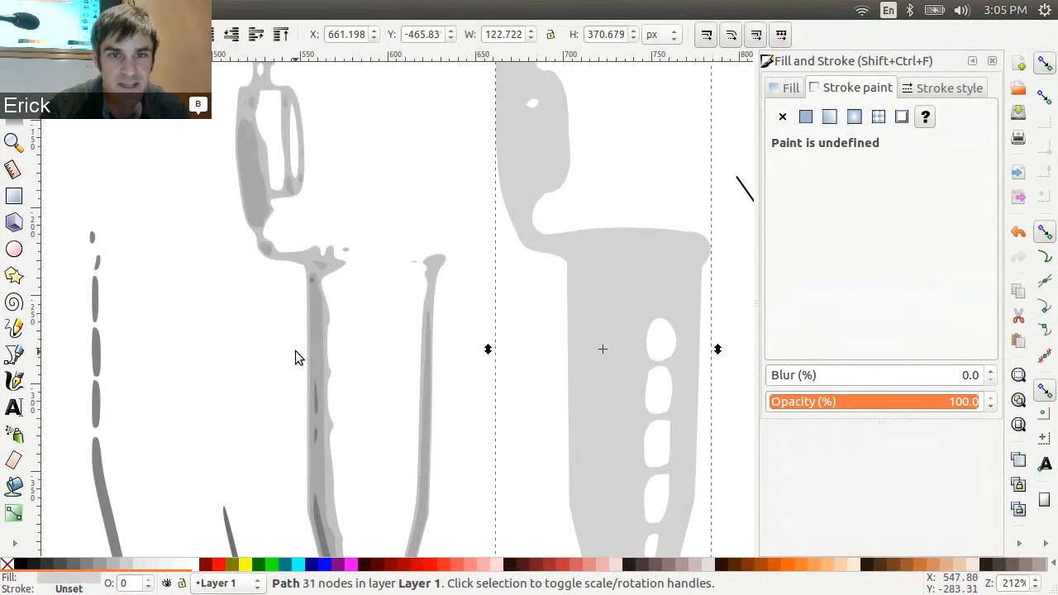
Step: Simplify the tube silhouette several more times in a row, and undo the simplifications
key(ctrl+l)
key(ctrl+l)
key(ctrl+l)
key(ctrl+l)
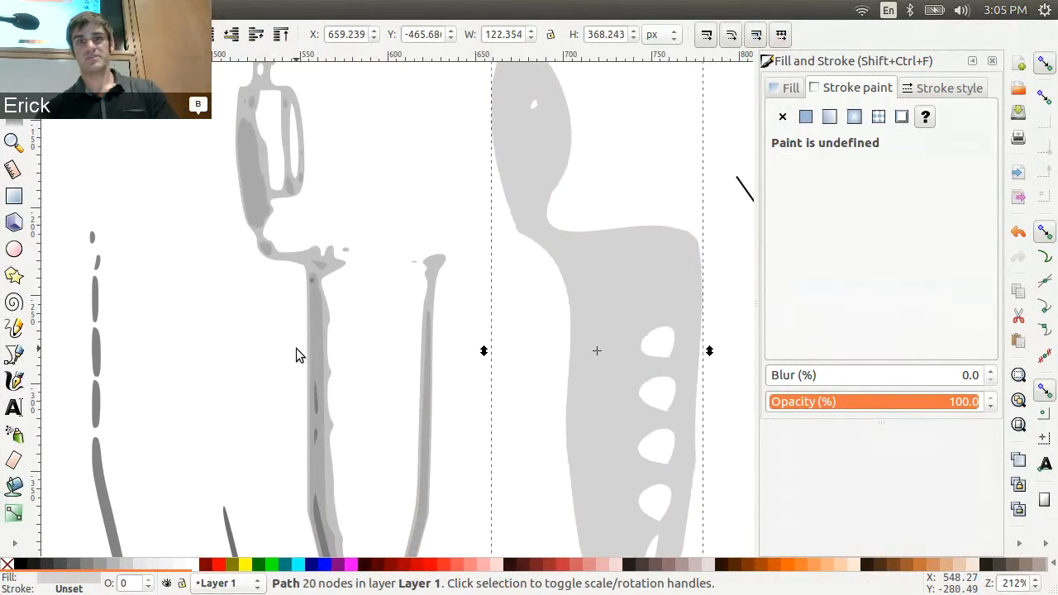
key(ctrl+l)
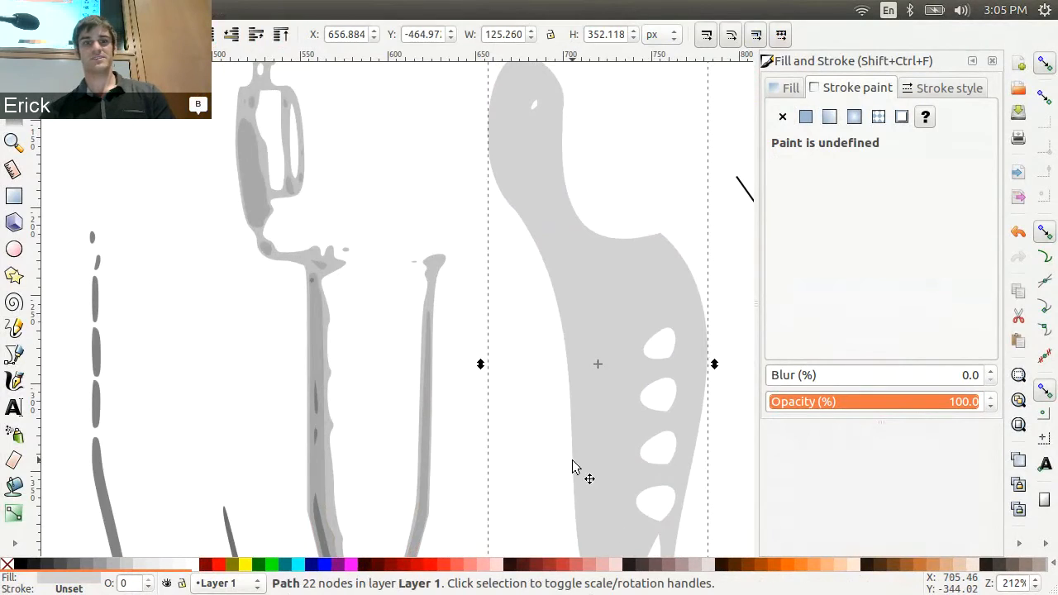
scroll(573, 468, down, 3)
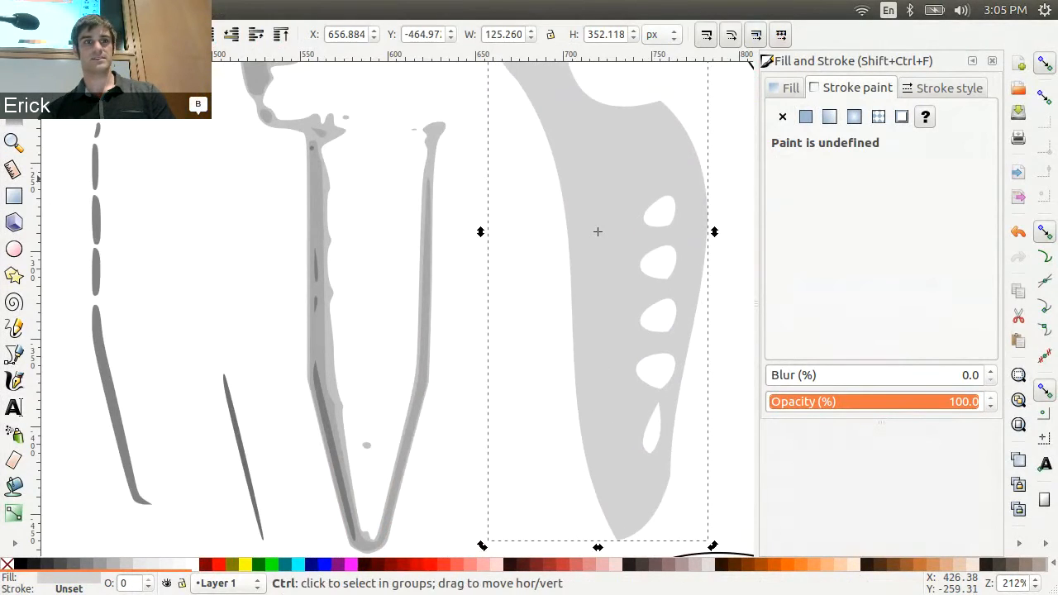
key(ctrl+z)
key(ctrl+z)
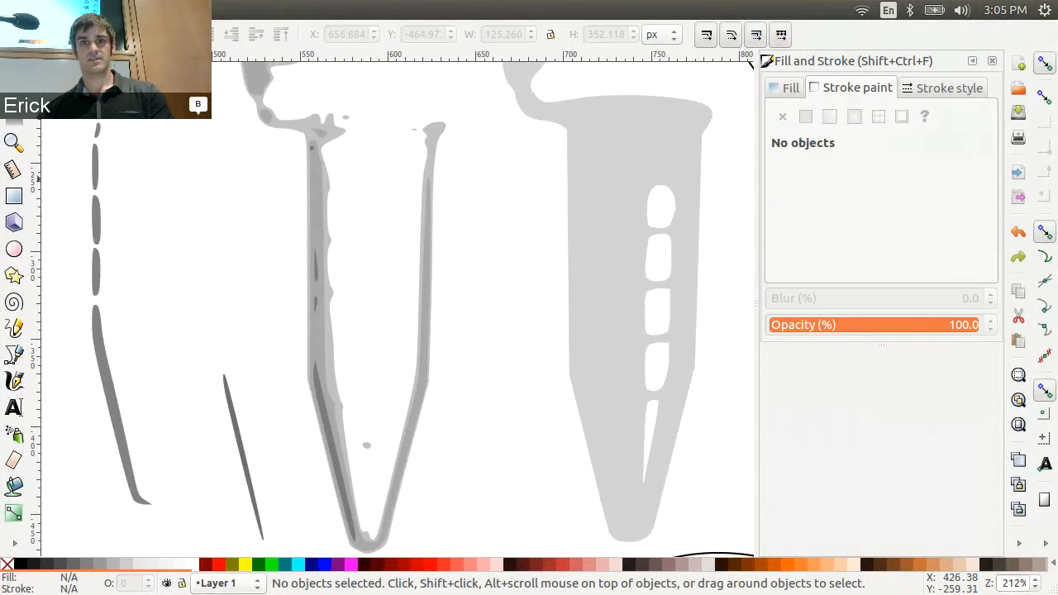
Step: Display the tube silhouette's nodes and try simplifying the path many times in succession
key(n)
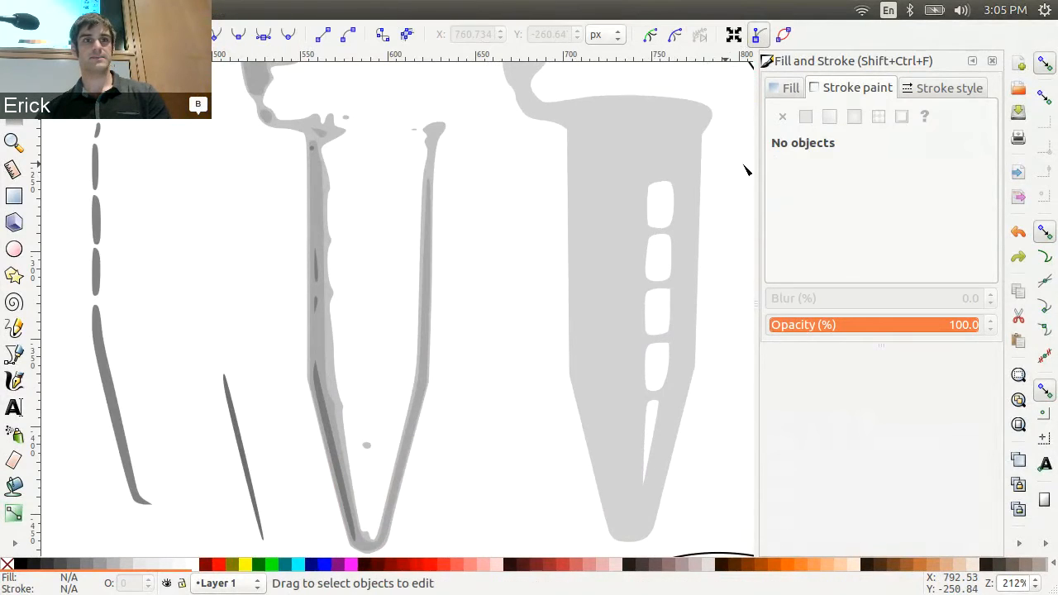
click(580, 171)
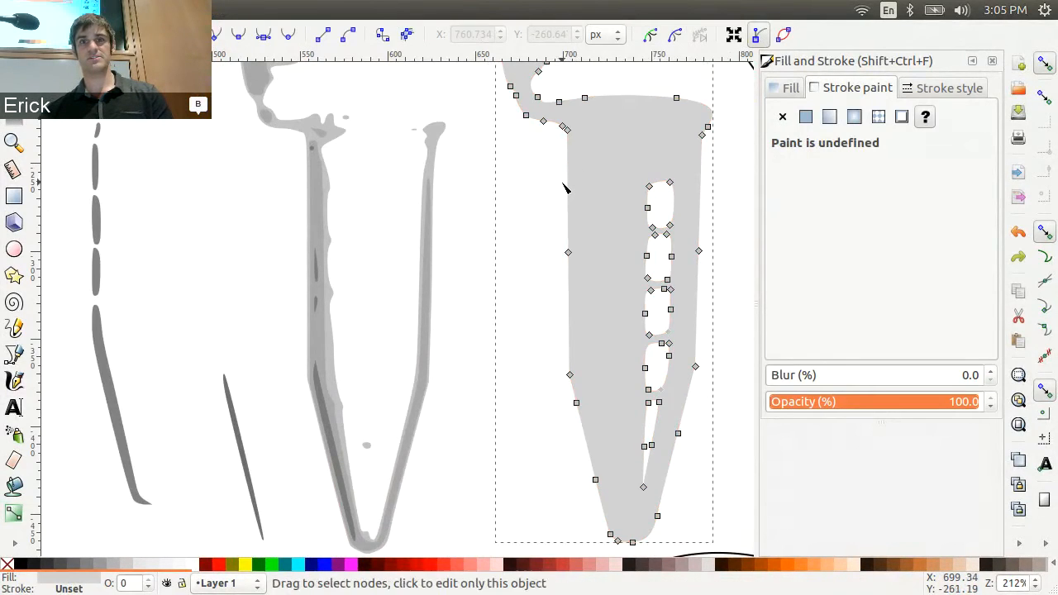
key(ctrl+l)
key(ctrl+l)
key(ctrl+l)
key(ctrl+l)
key(ctrl+l)
key(ctrl+l)
key(ctrl+l)
key(ctrl+l)
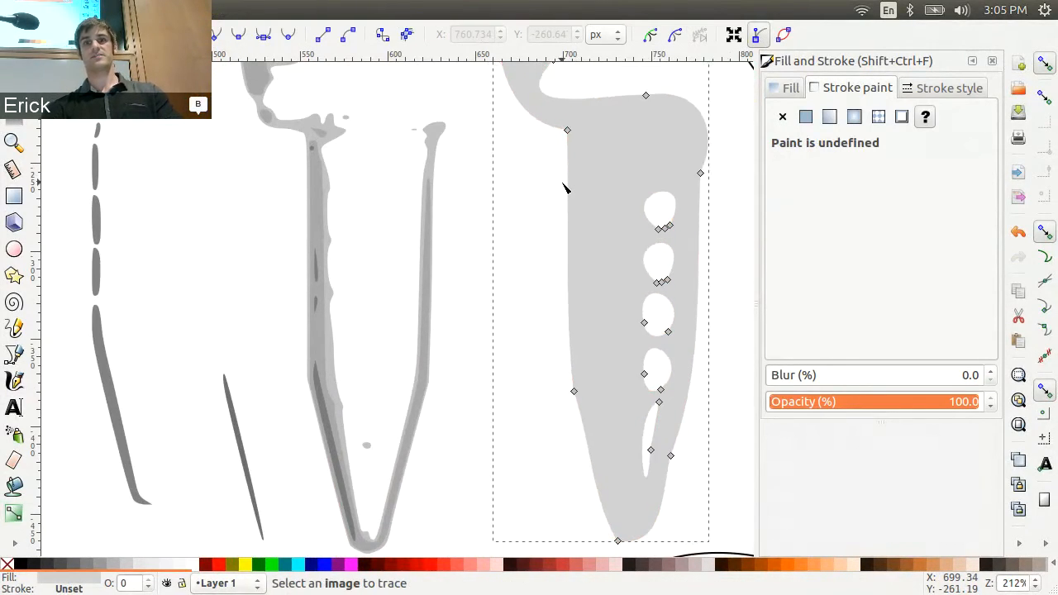
key(ctrl+l)
key(ctrl+l)
key(ctrl+l)
key(ctrl+l)
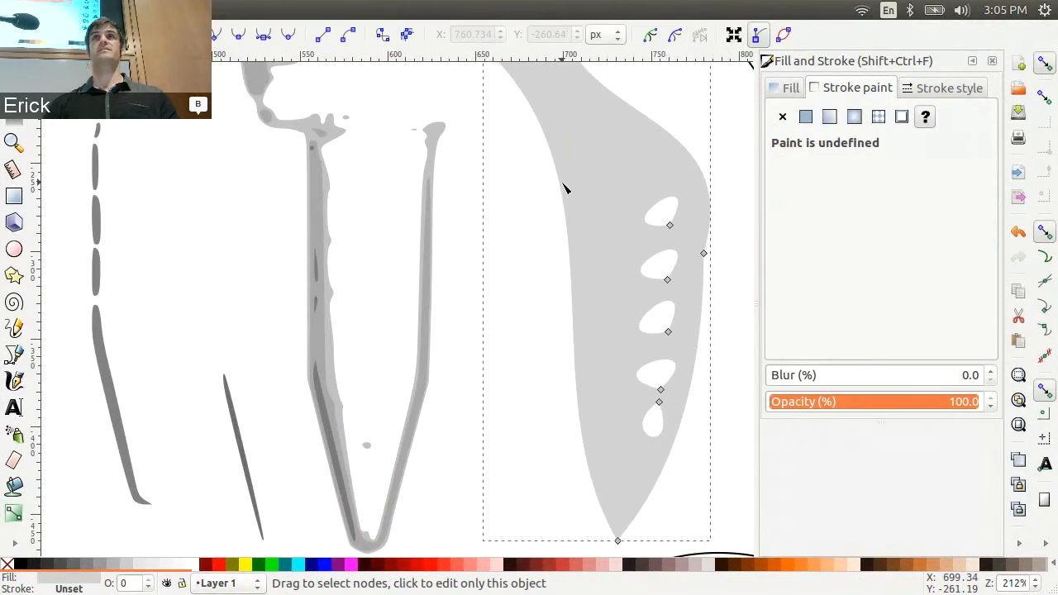
Step: Undo the repeated simplifications and the earlier node deletions to restore the tube silhouette with all its window cut-outs
key(ctrl+z)
key(ctrl+z)
key(ctrl+z)
key(ctrl+z)
key(ctrl+z)
key(ctrl+z)
key(ctrl+z)
key(ctrl+z)
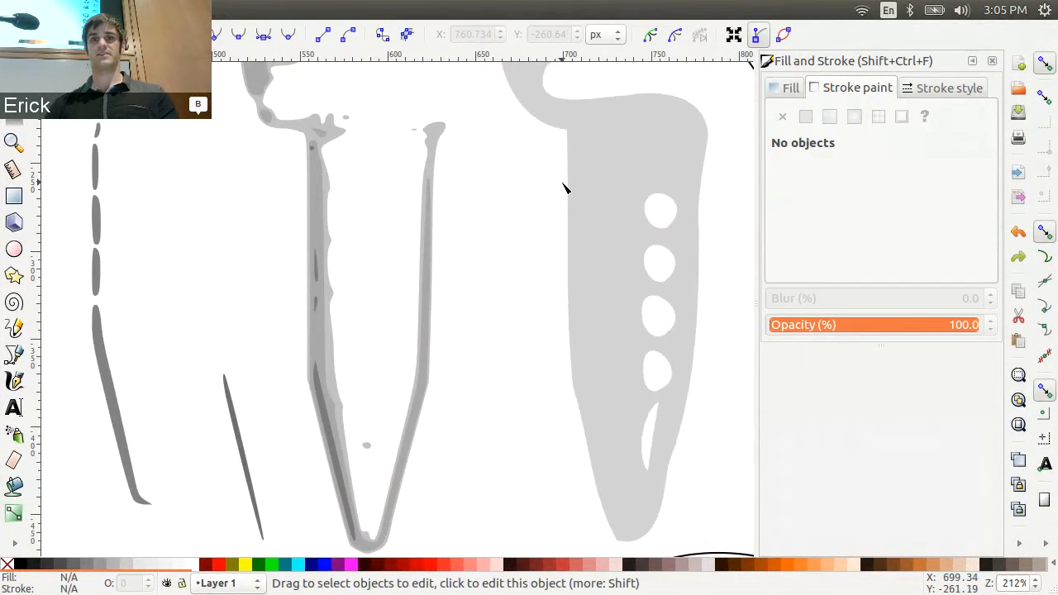
key(ctrl+shift+z)
key(ctrl+shift+z)
key(ctrl+shift+z)
key(ctrl+shift+z)
key(ctrl+z)
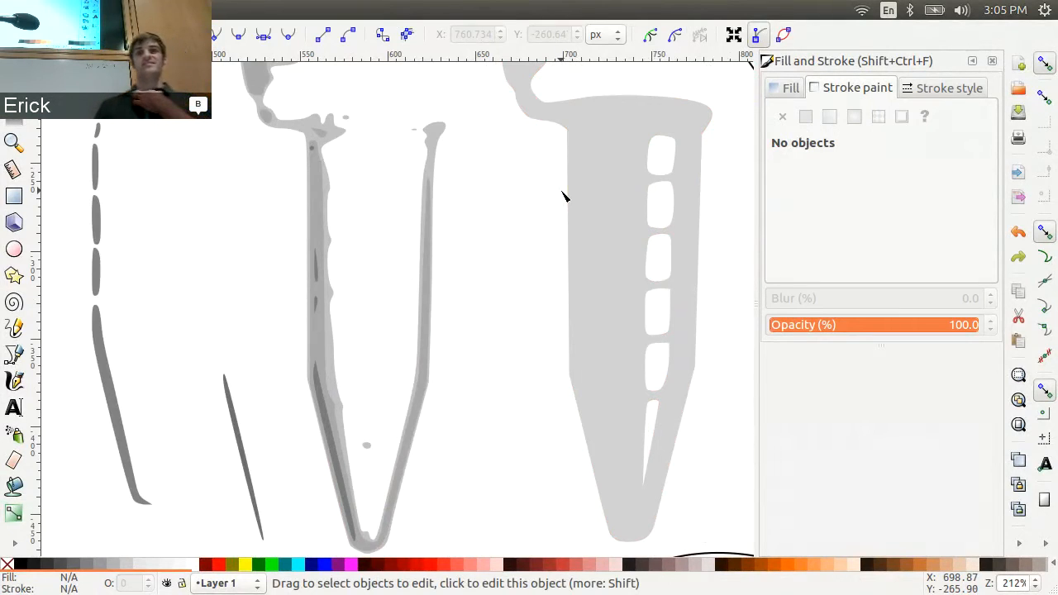
Step: Look over the drawing's other objects, from the freehand outlines to the overlapping triangle, circle, polygon and star
scroll(562, 196, down, 3)
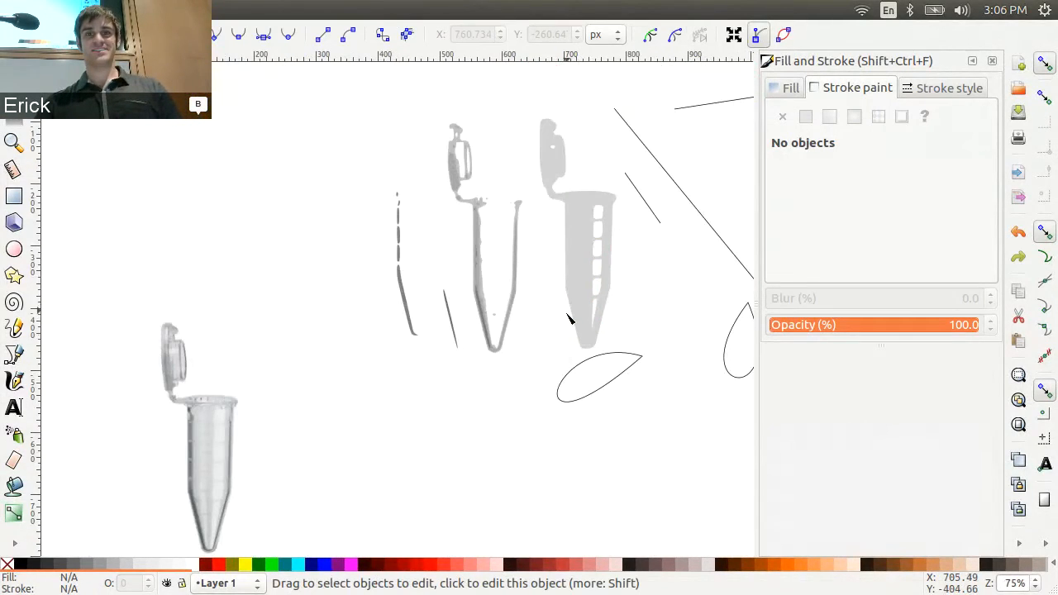
scroll(556, 339, right, 10)
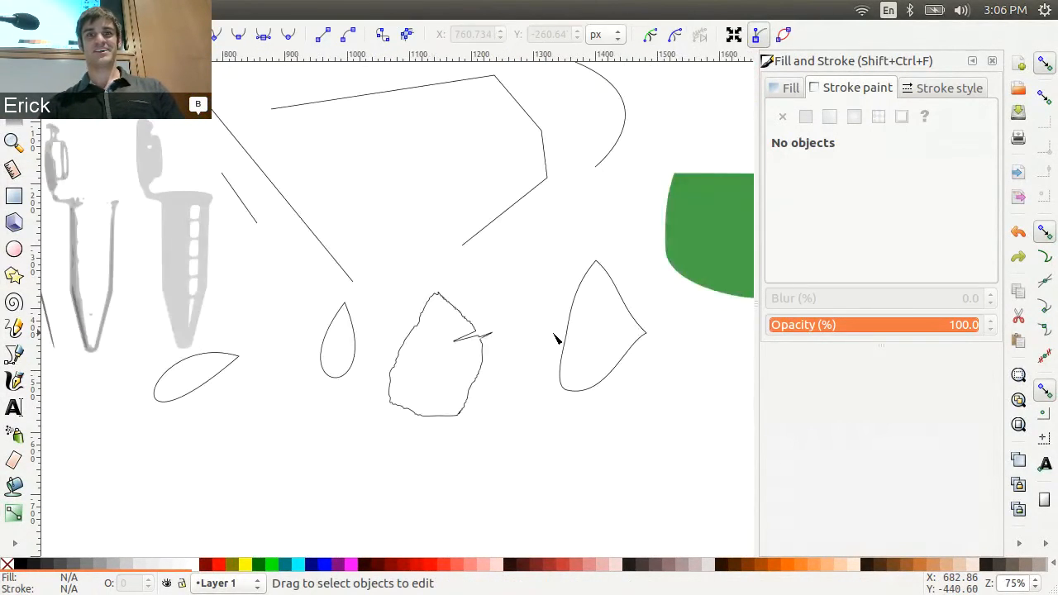
scroll(556, 339, down, 10)
scroll(555, 339, right, 2)
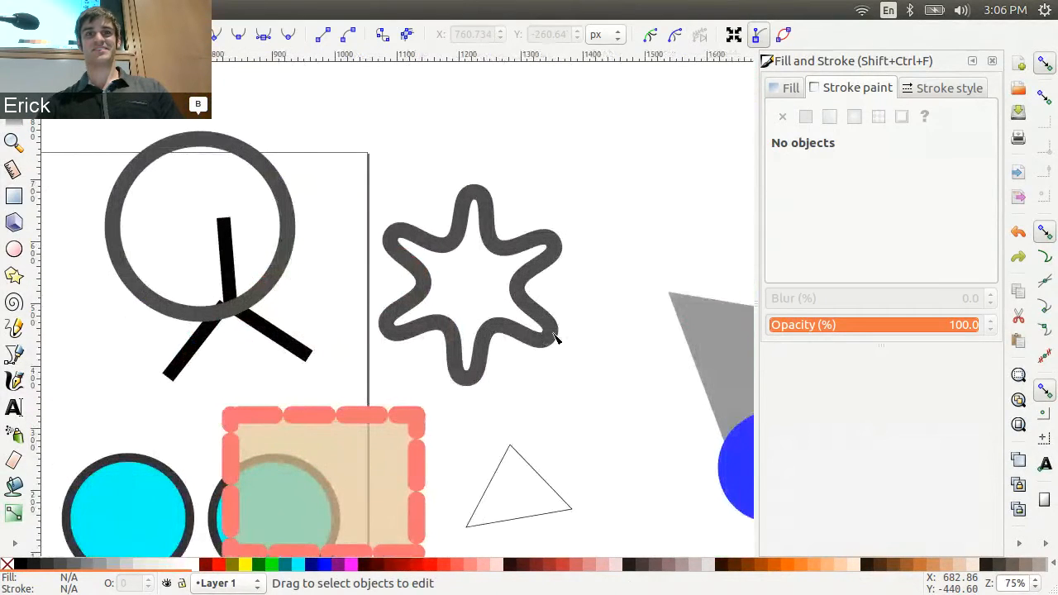
scroll(555, 339, right, 3)
scroll(555, 339, down, 1)
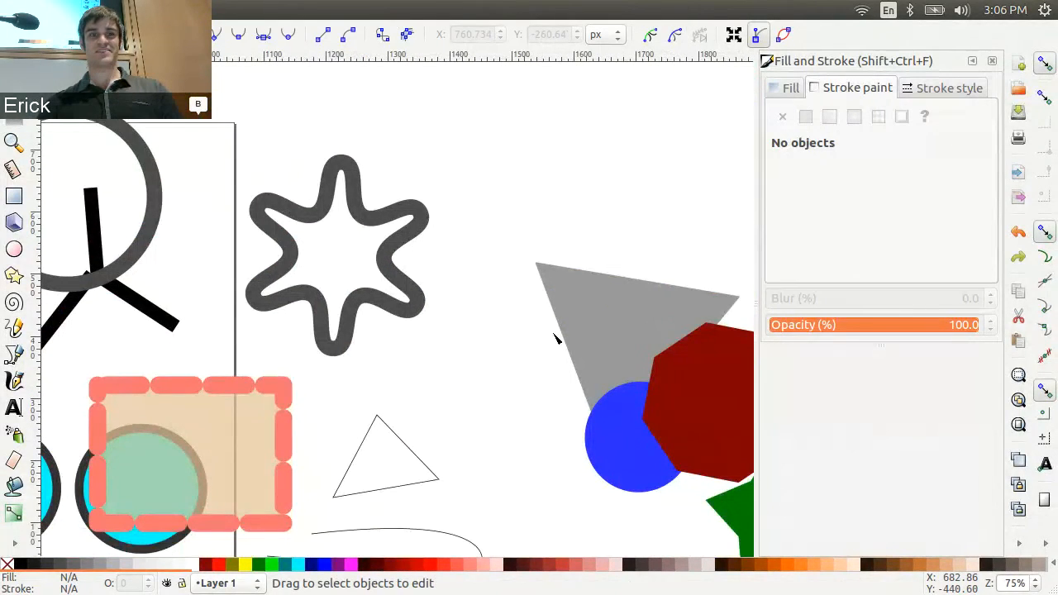
scroll(555, 339, down, 5)
scroll(556, 339, right, 3)
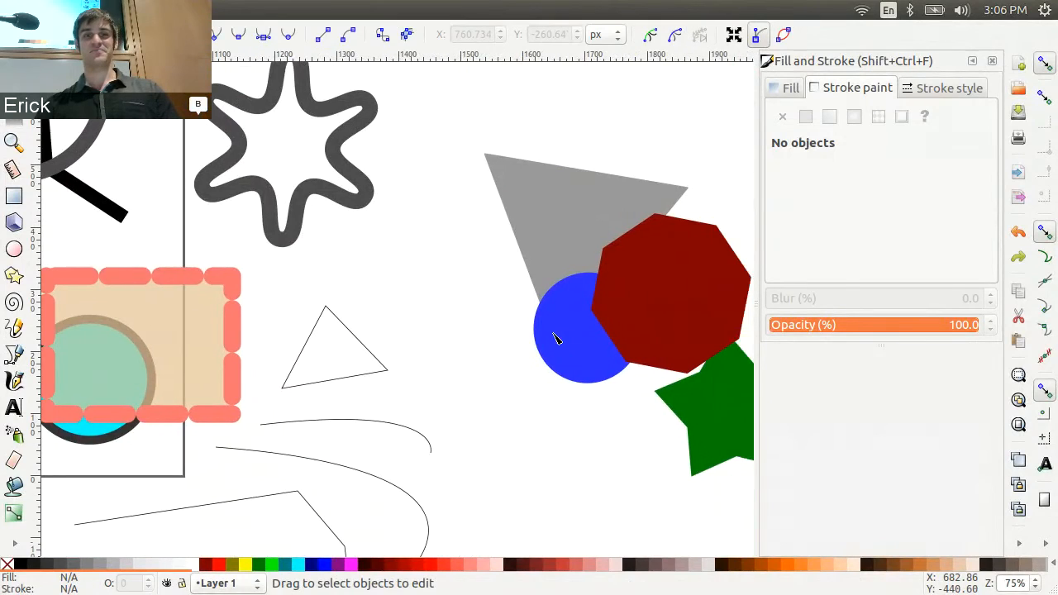
scroll(555, 339, right, 3)
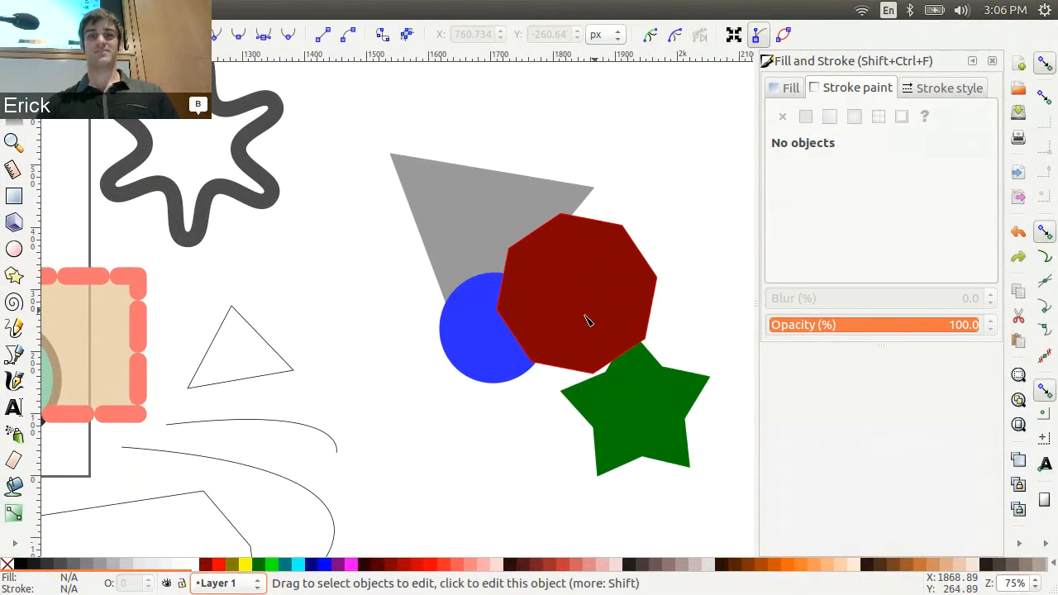
scroll(586, 314, down, 2)
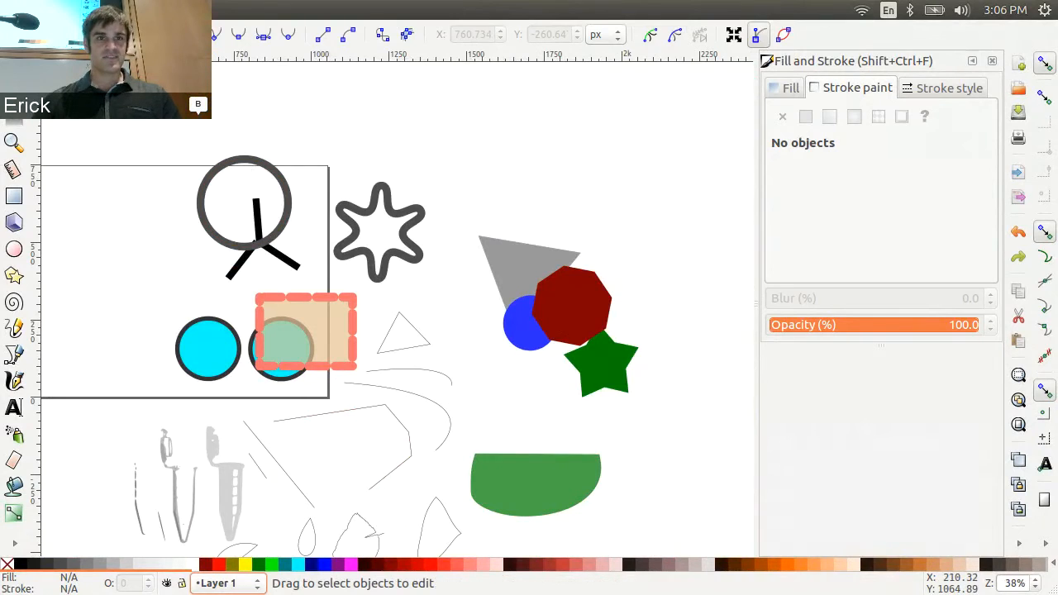
Step: Move the grey ring left, clear of the three black lines, and shift the two lower lines slightly away from their junction
key(s)
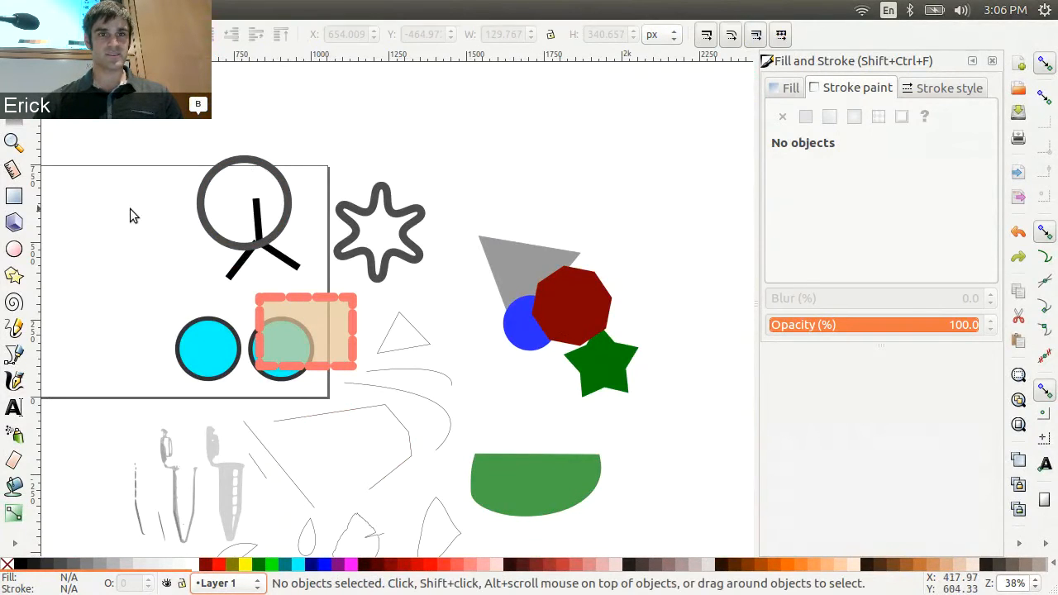
mouse_move(200, 197)
mouse_down()
mouse_move(88, 242)
mouse_move(312, 196)
mouse_up()
scroll(430, 252, up, 4)
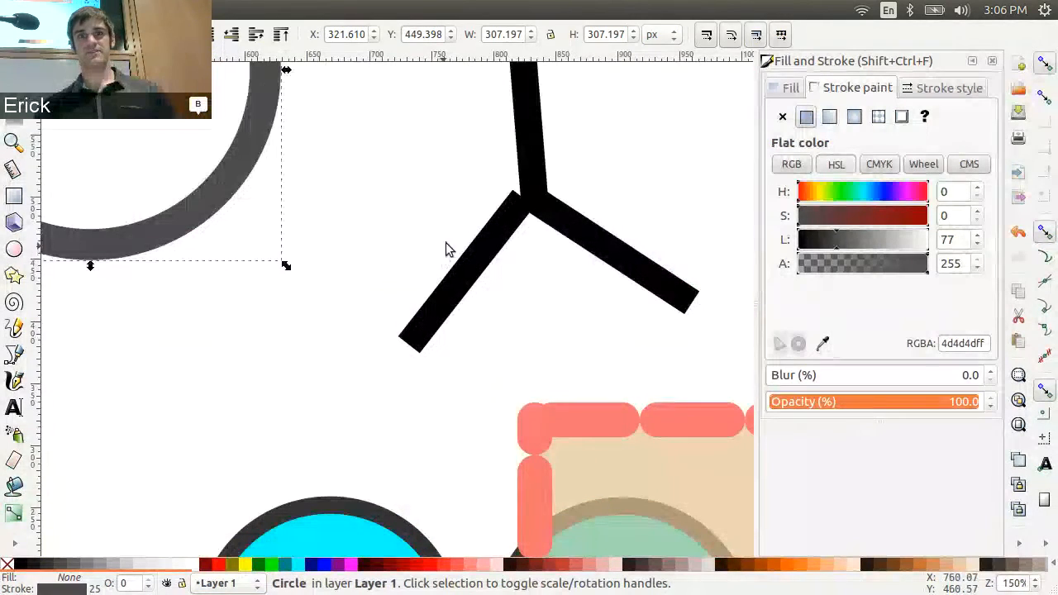
mouse_move(606, 248)
mouse_down()
mouse_move(637, 266)
mouse_move(606, 253)
mouse_move(624, 247)
mouse_move(605, 245)
mouse_up()
mouse_move(489, 274)
mouse_down()
mouse_move(519, 249)
mouse_move(491, 258)
mouse_move(484, 281)
mouse_up()
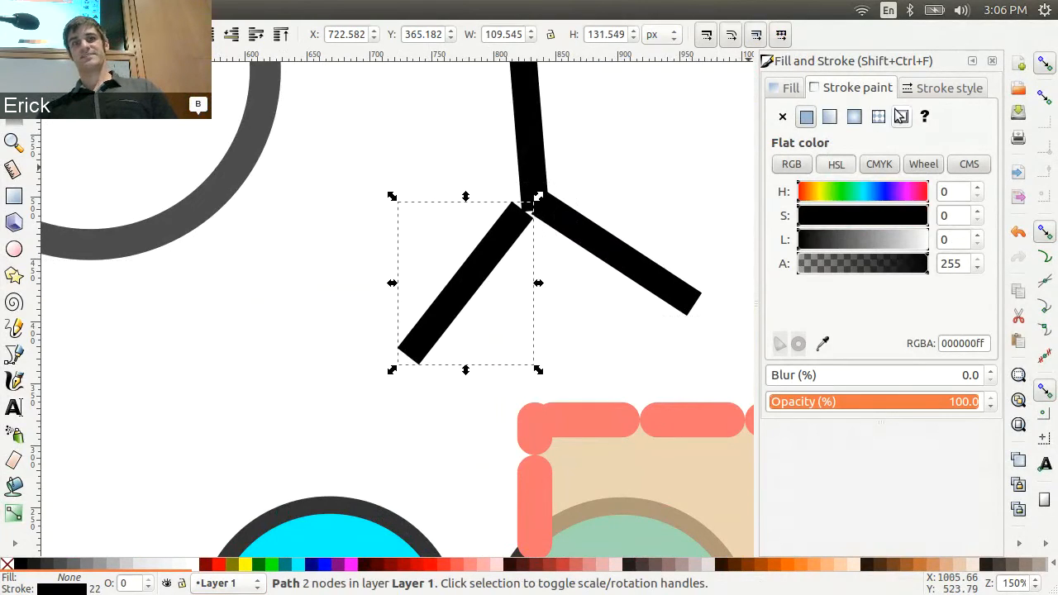
Step: Give all three thick black lines round stroke caps
click(917, 88)
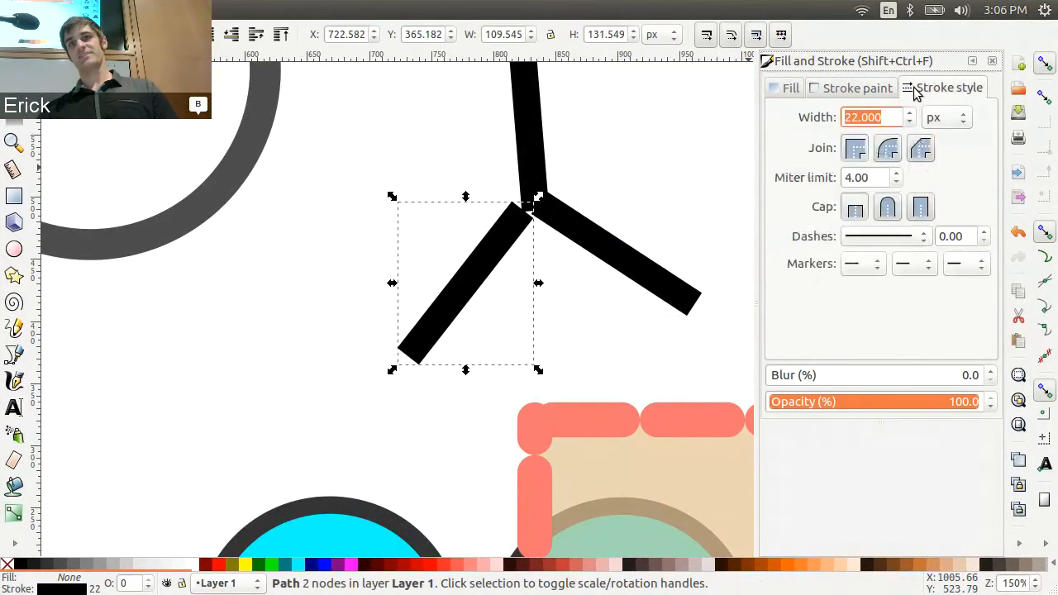
click(889, 210)
click(628, 269)
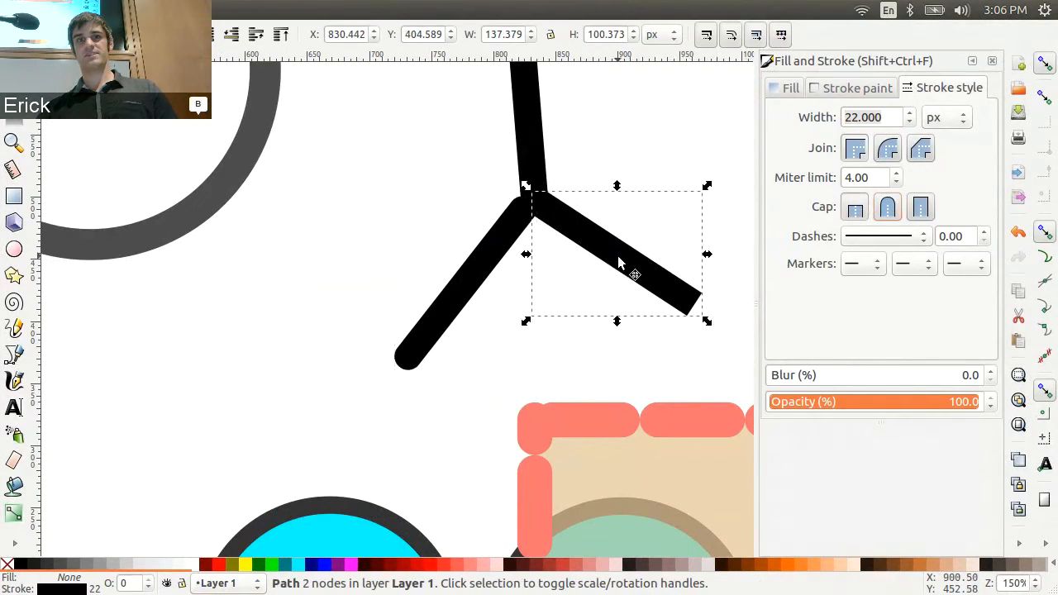
click(889, 210)
click(542, 134)
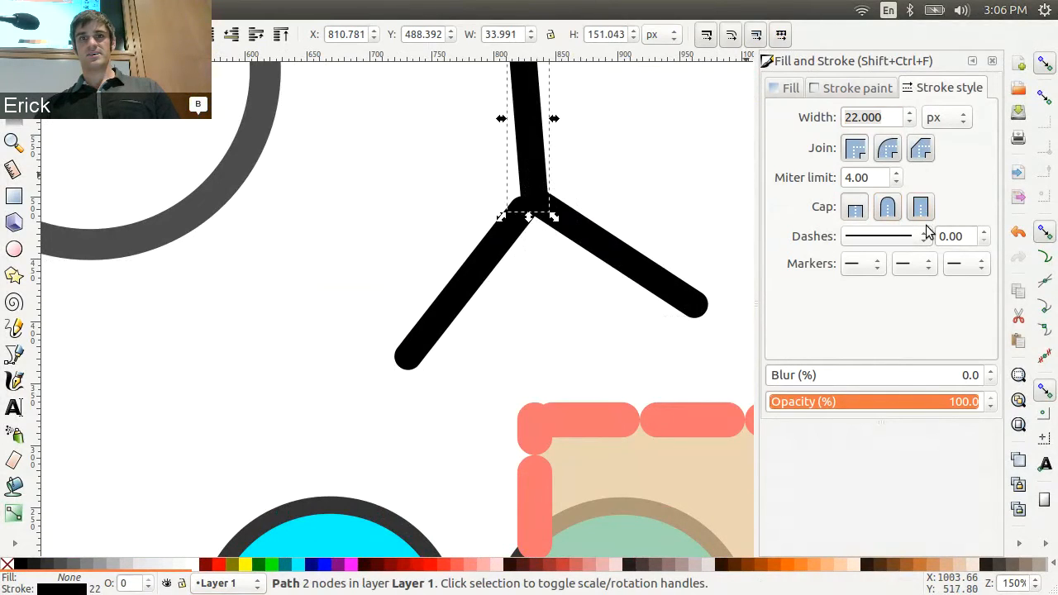
click(887, 208)
Step: Nudge the two lower black lines to meet at the junction, and move the lower-right one up and away from it
mouse_move(626, 273)
mouse_down()
mouse_move(643, 276)
mouse_move(620, 276)
mouse_up()
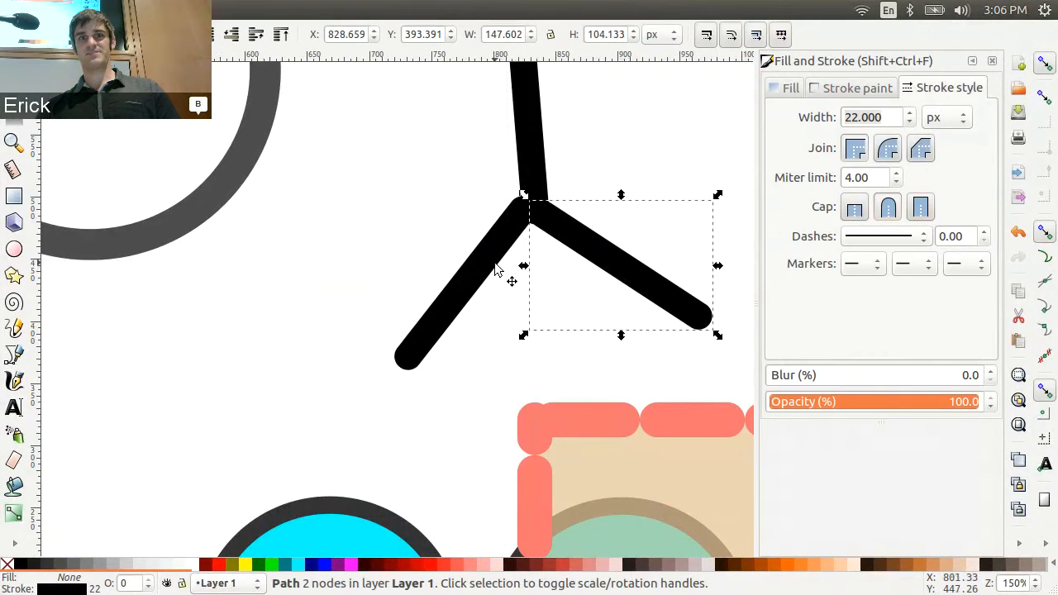
drag(505, 270, 506, 273)
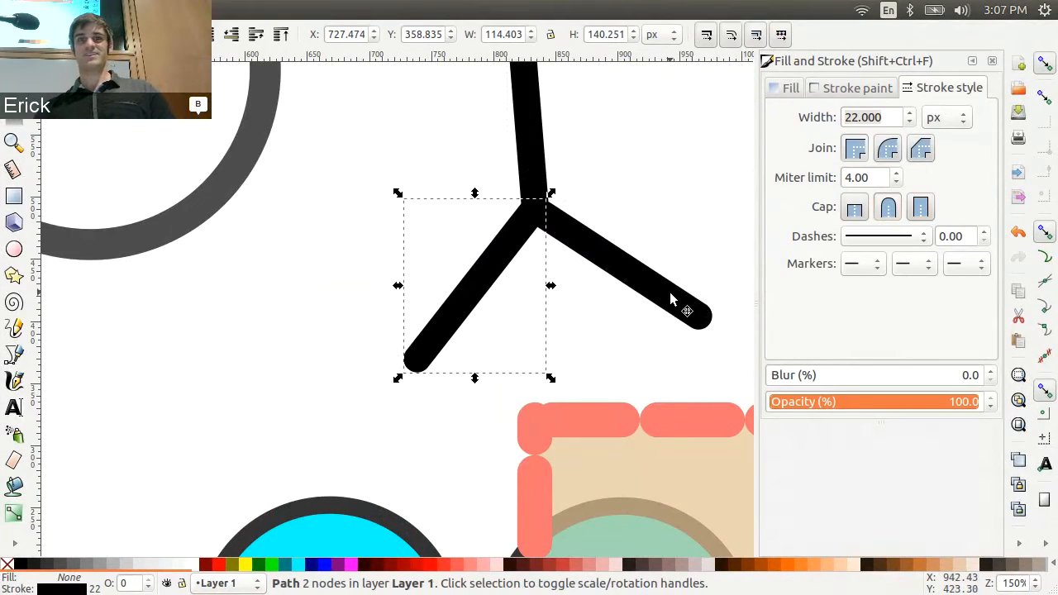
drag(671, 293, 740, 266)
Step: Add a solid arrowhead as the start marker of the thin five-node polyline below the page
scroll(656, 356, down, 1)
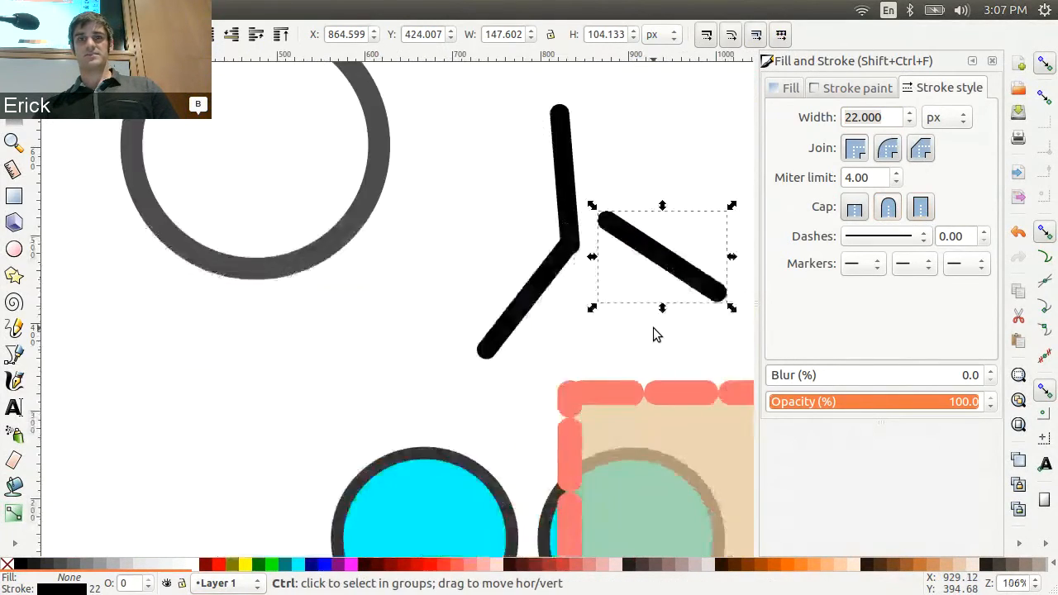
scroll(643, 363, down, 10)
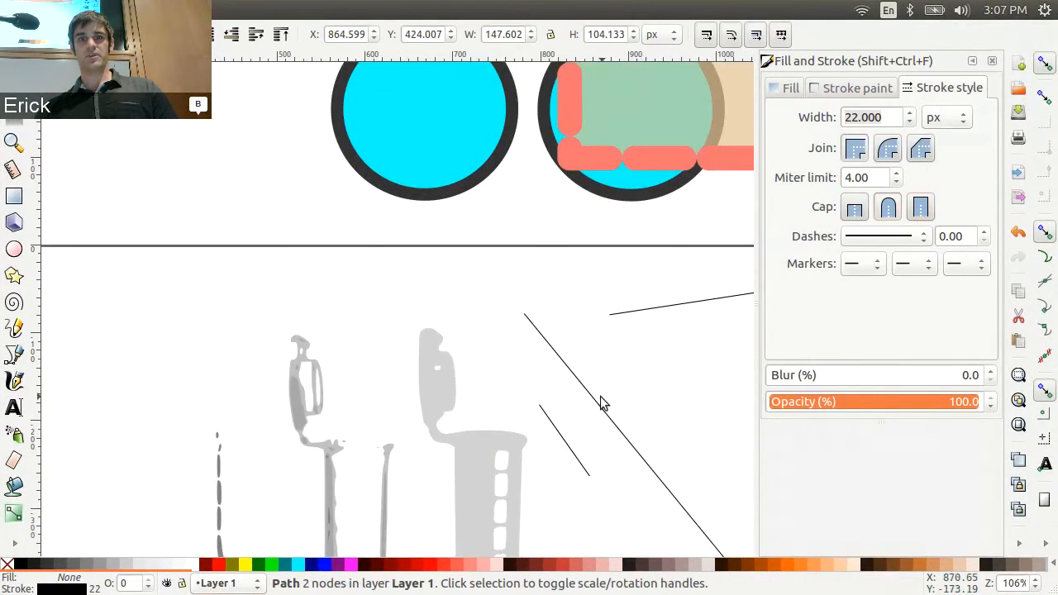
click(630, 316)
click(856, 266)
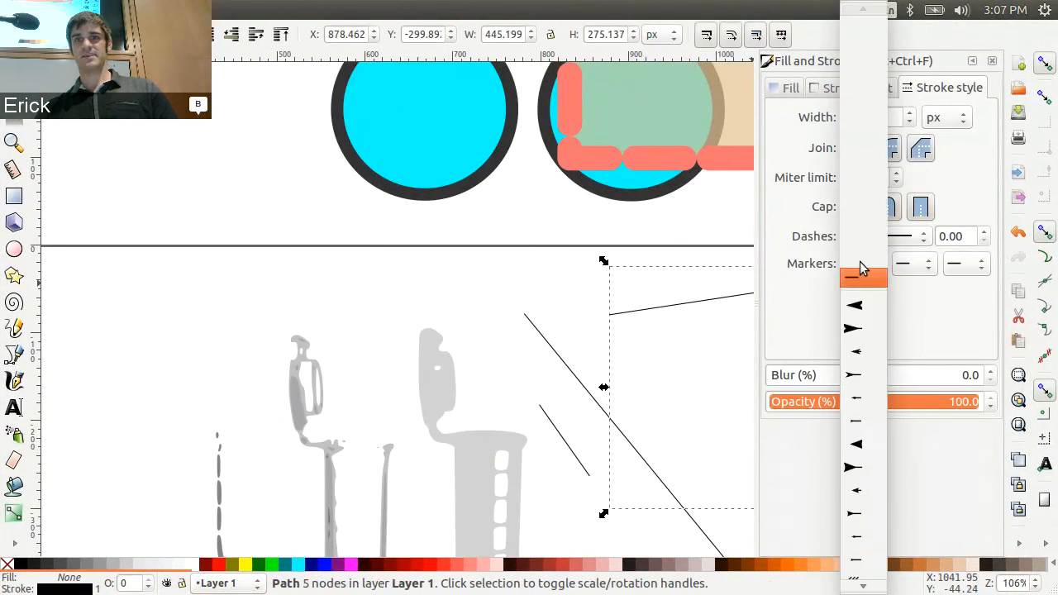
click(860, 303)
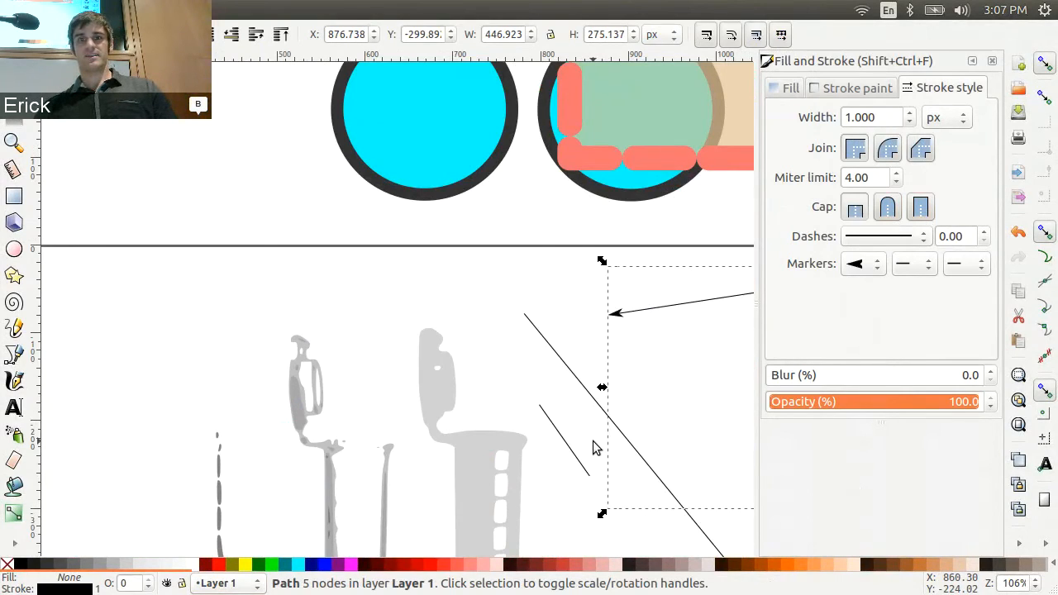
click(563, 273)
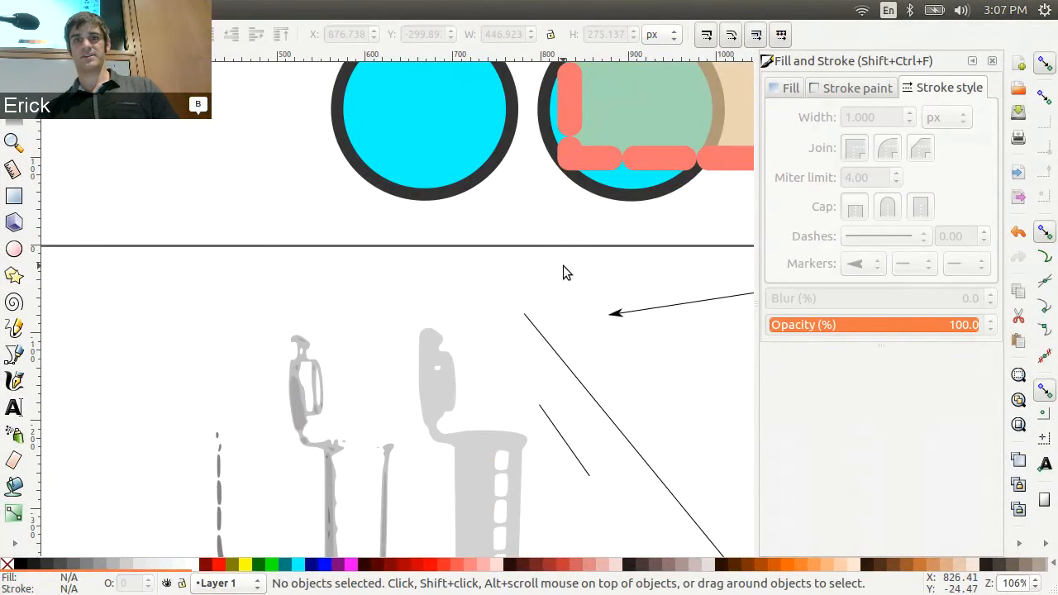
Step: Set the end marker of the five-node polyline to the scissors shape
click(651, 307)
click(959, 263)
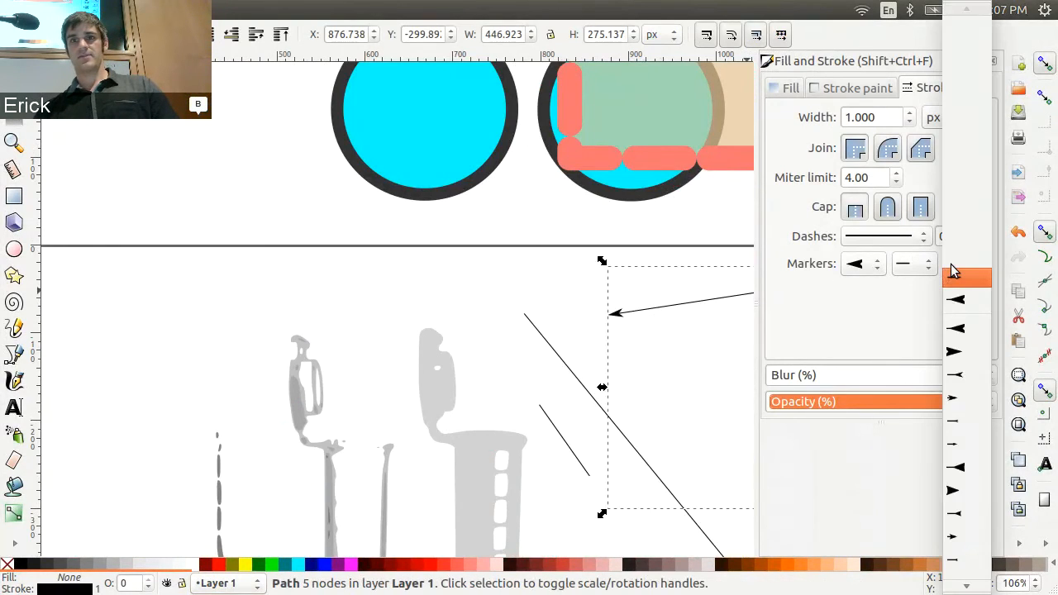
scroll(959, 351, down, 5)
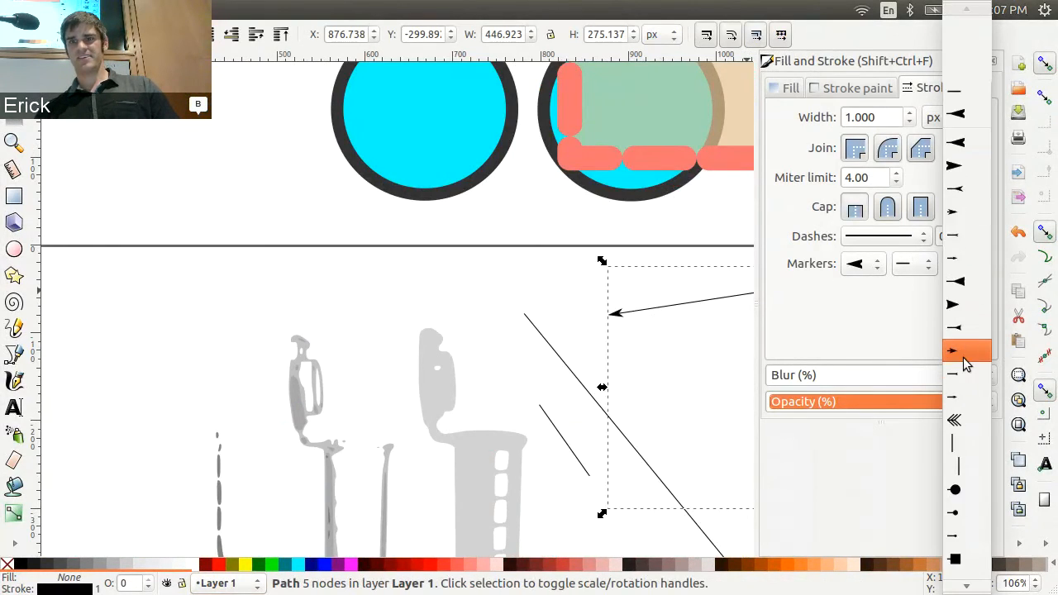
scroll(966, 397, down, 10)
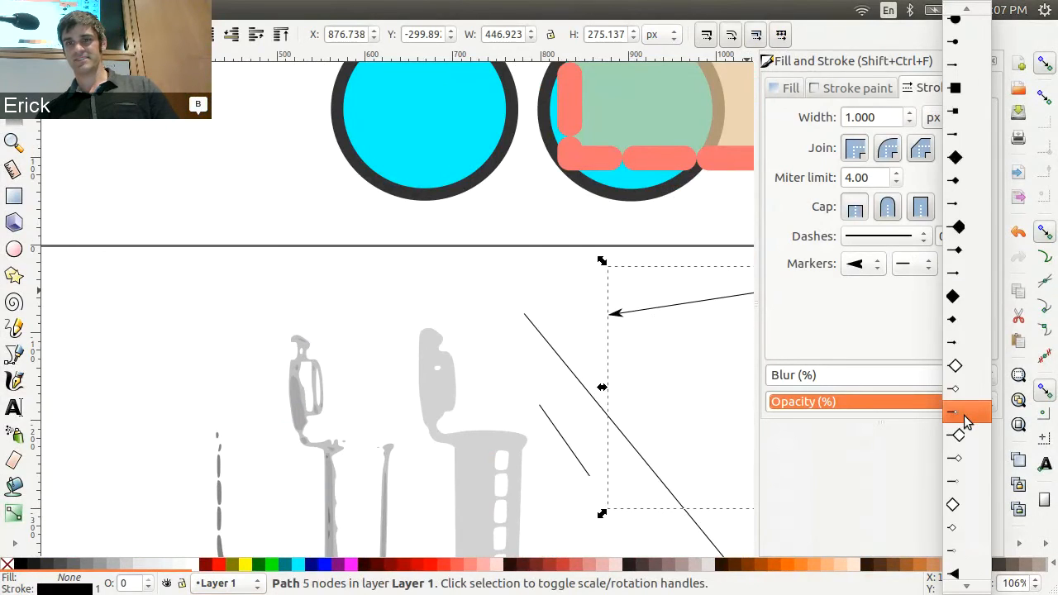
scroll(965, 421, down, 10)
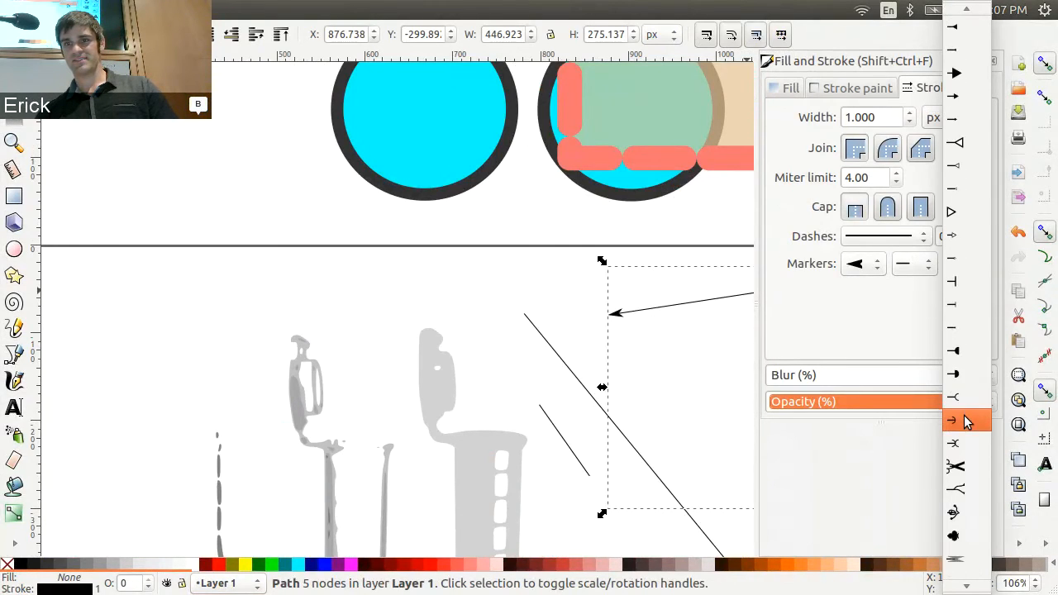
click(956, 467)
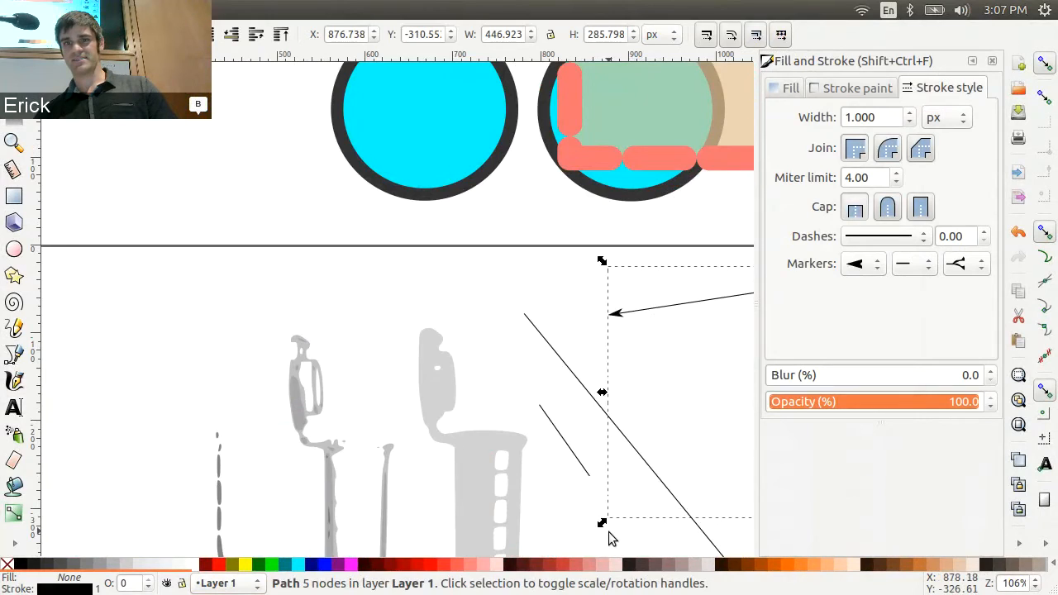
click(385, 266)
scroll(385, 266, right, 10)
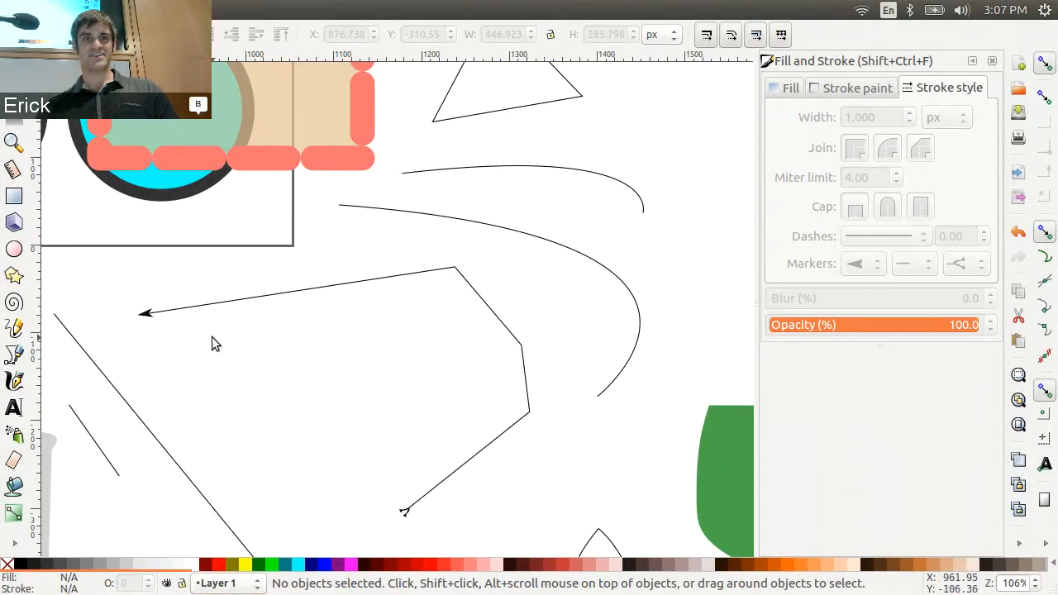
Step: Move the polyline's arrowhead end node down and inward to about X 998, Y -154 px
click(154, 315)
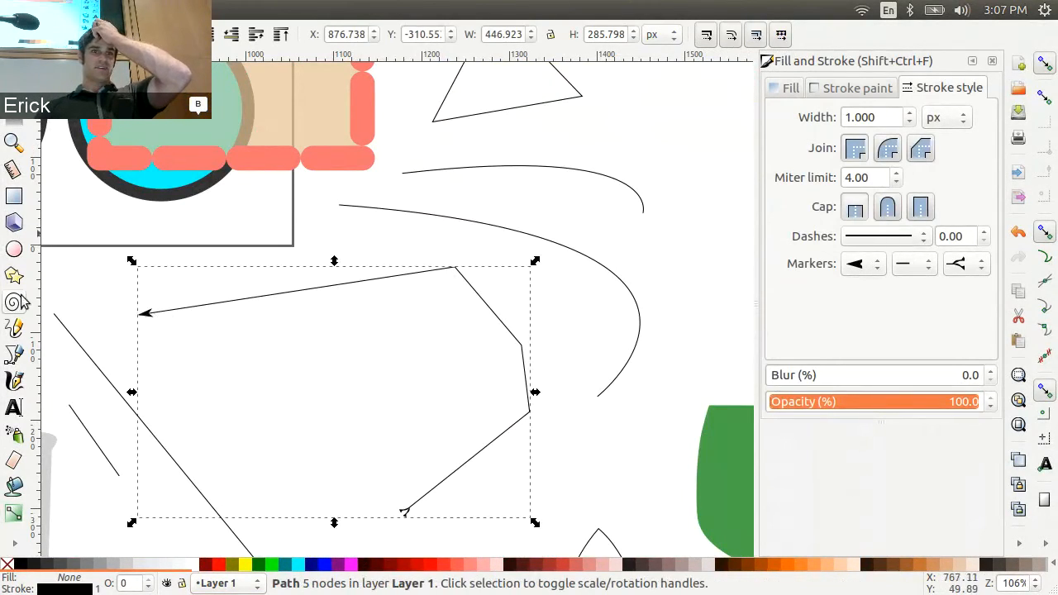
click(13, 354)
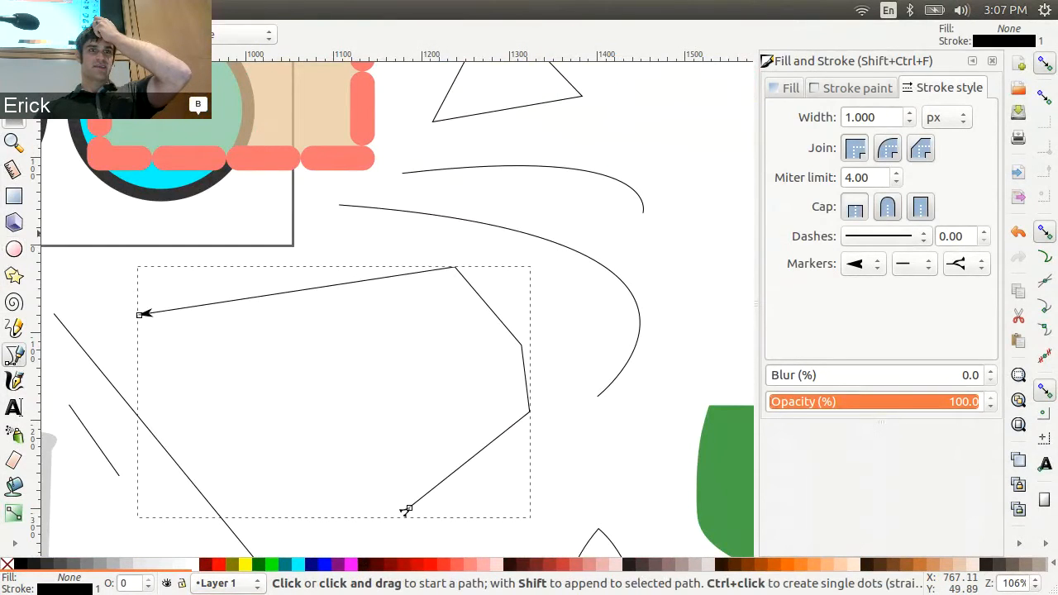
click(13, 89)
drag(136, 314, 245, 382)
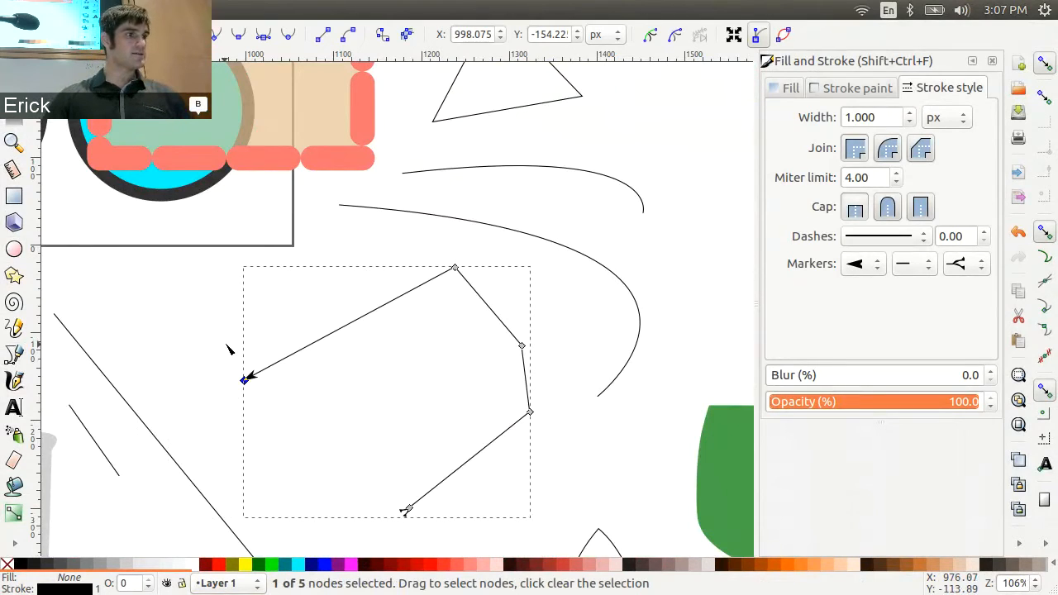
Step: Change the polyline's stroke to green 468a26ff with the colour wheel
click(837, 95)
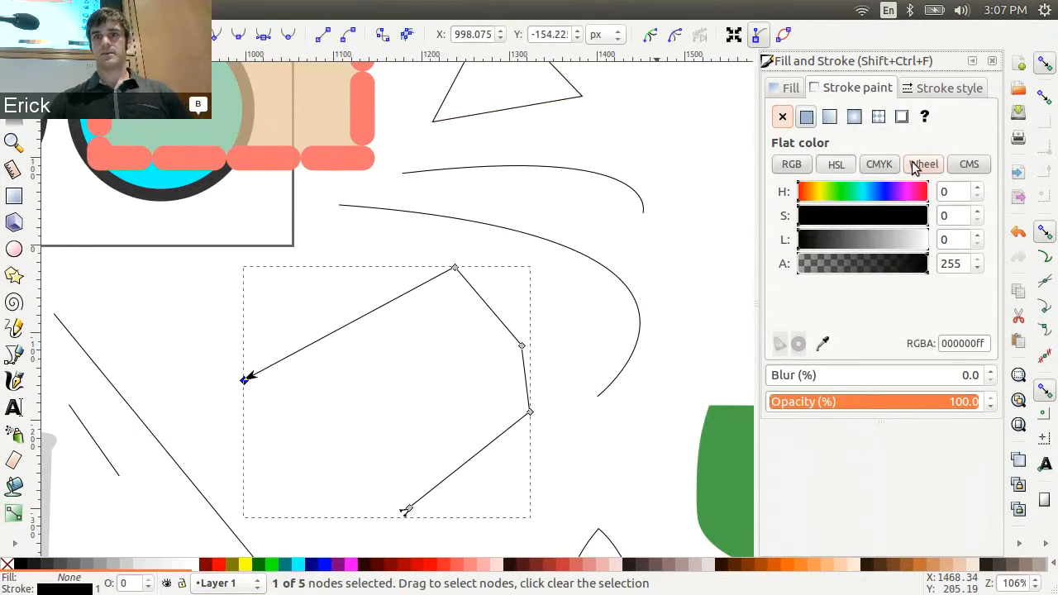
click(917, 165)
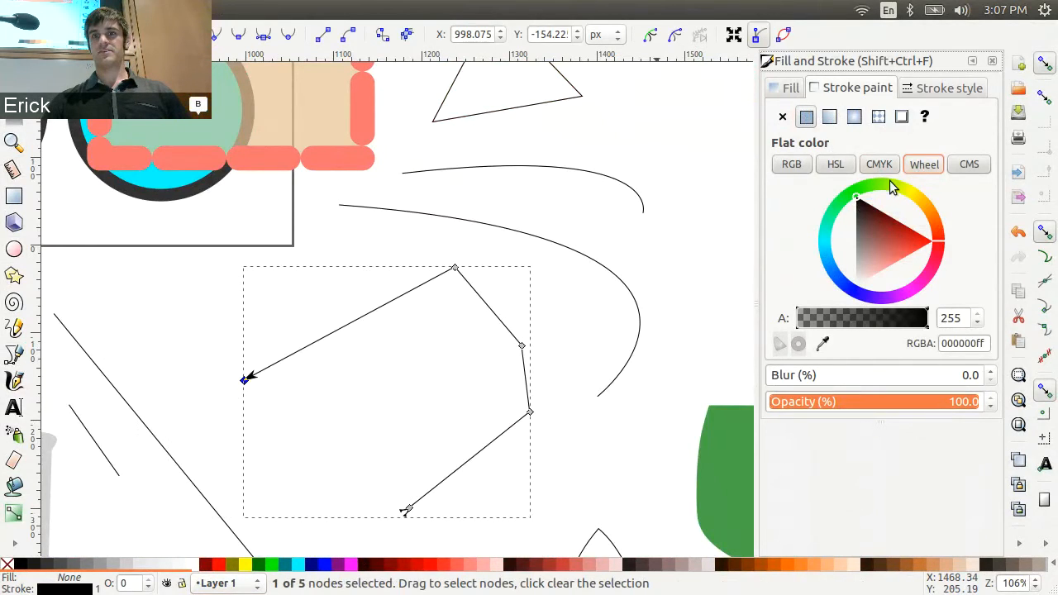
mouse_move(913, 240)
mouse_down()
mouse_move(928, 222)
mouse_move(886, 227)
mouse_move(925, 212)
mouse_move(874, 198)
mouse_up()
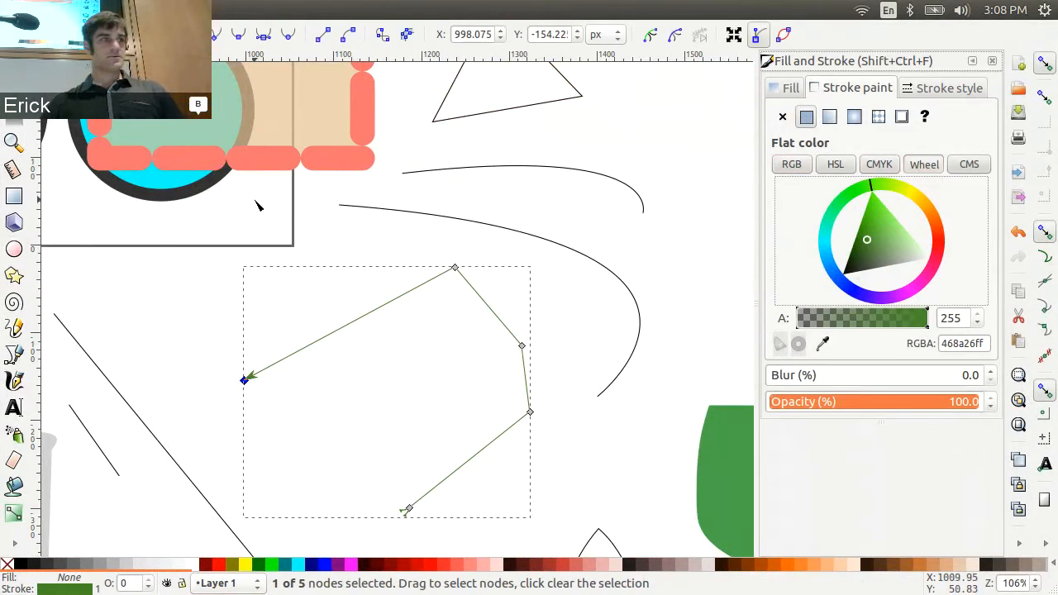
Step: Open colorbrewer.svg from the examples folder
scroll(273, 238, up, 1)
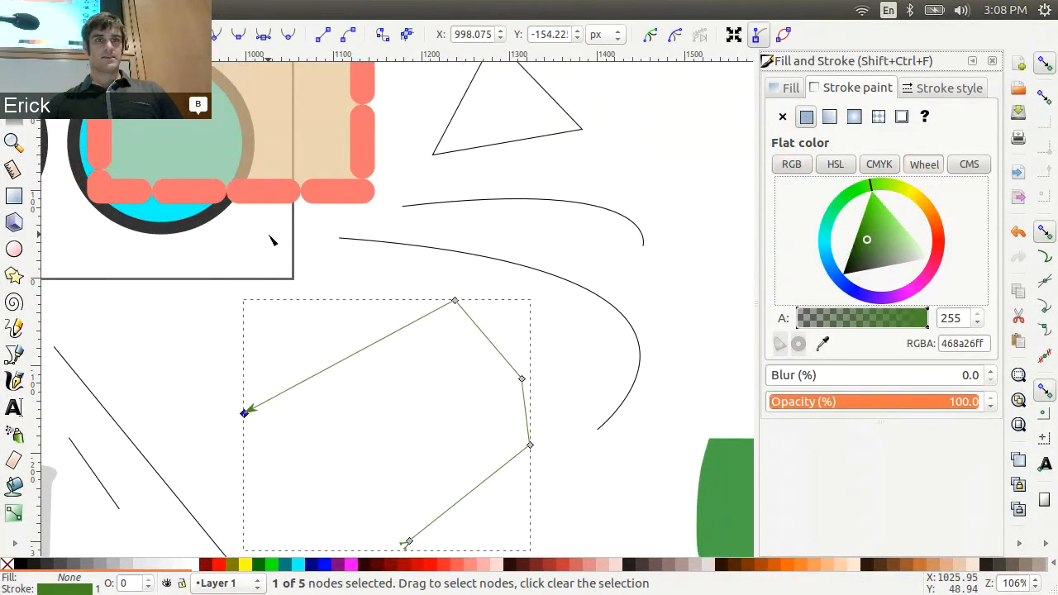
scroll(272, 240, up, 2)
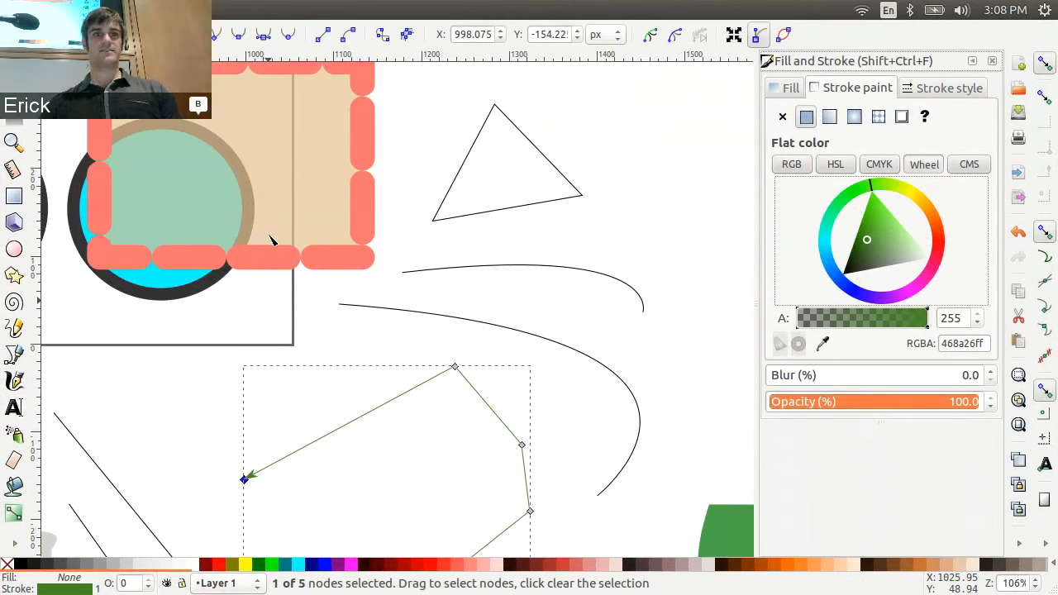
scroll(273, 239, down, 4)
key(ctrl+o)
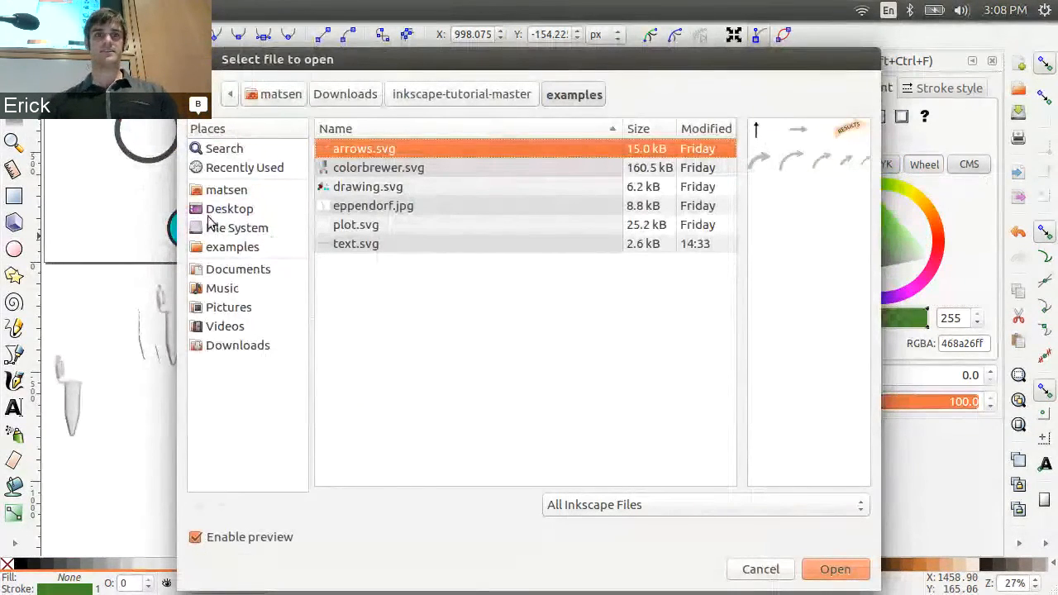
double_click(360, 169)
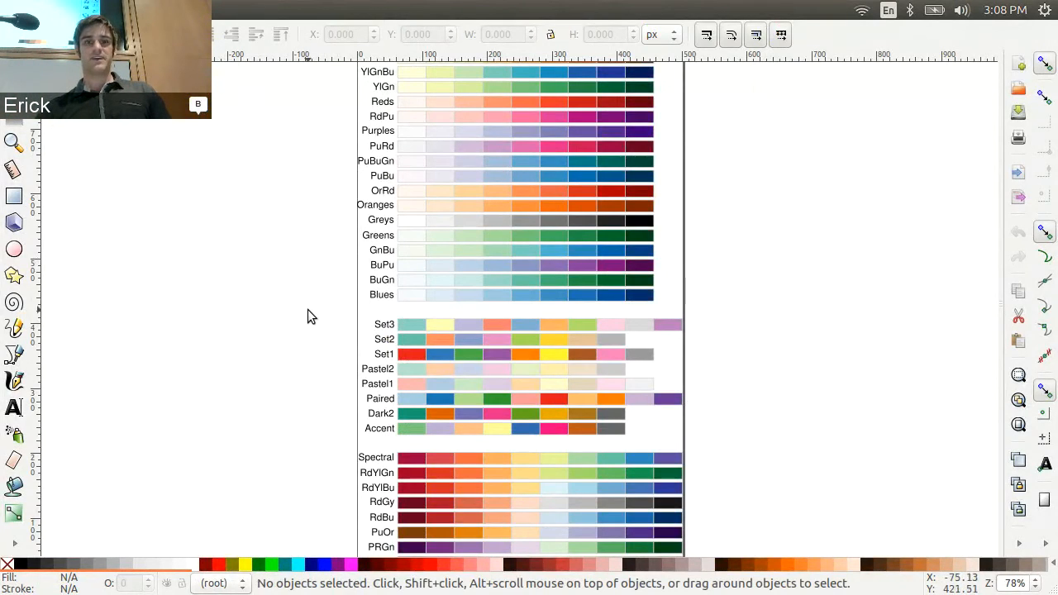
Step: Copy the Set2 palette row from the colour chart and paste it into the original drawing below the freehand outlines
key(ctrl)
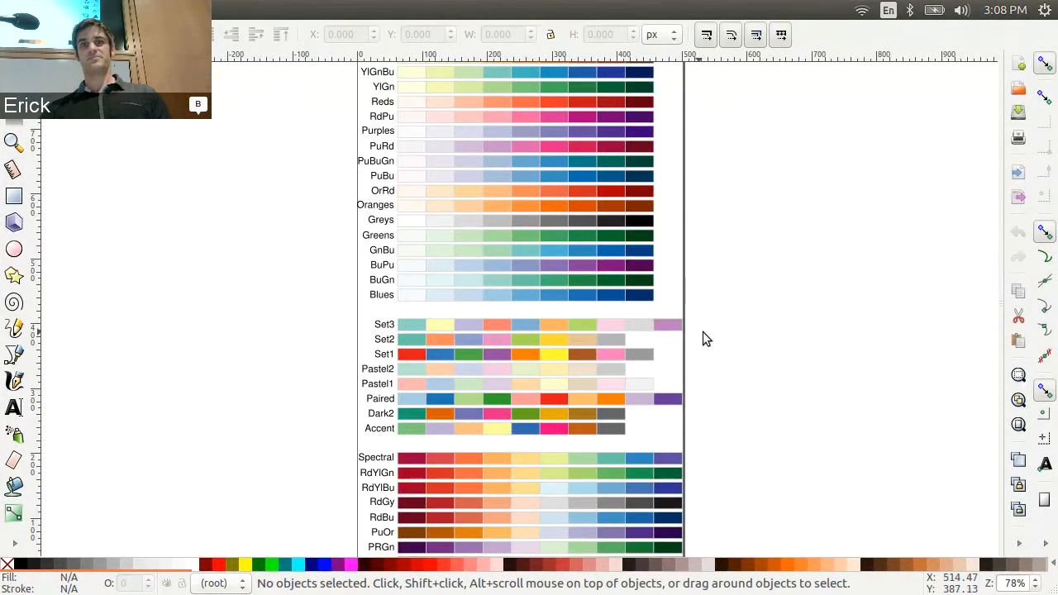
scroll(748, 304, up, 2)
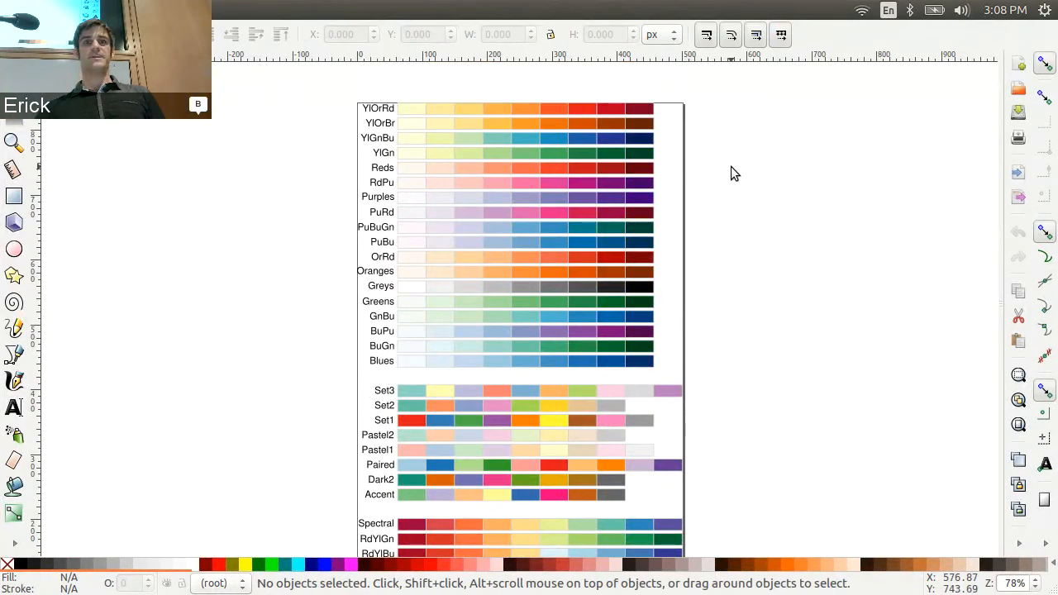
scroll(730, 168, down, 2)
scroll(730, 168, down, 1)
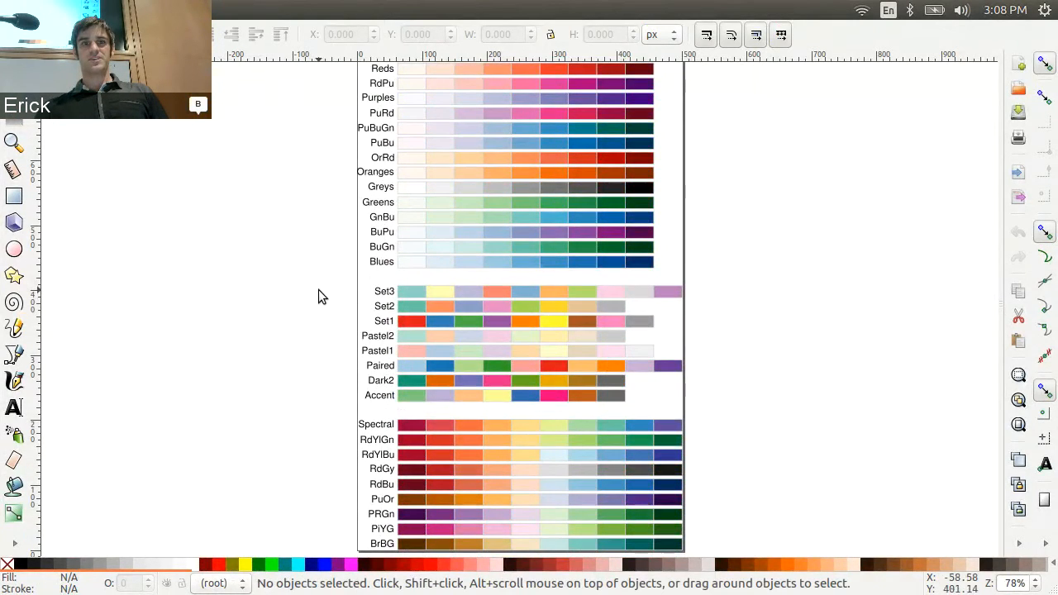
drag(319, 289, 651, 319)
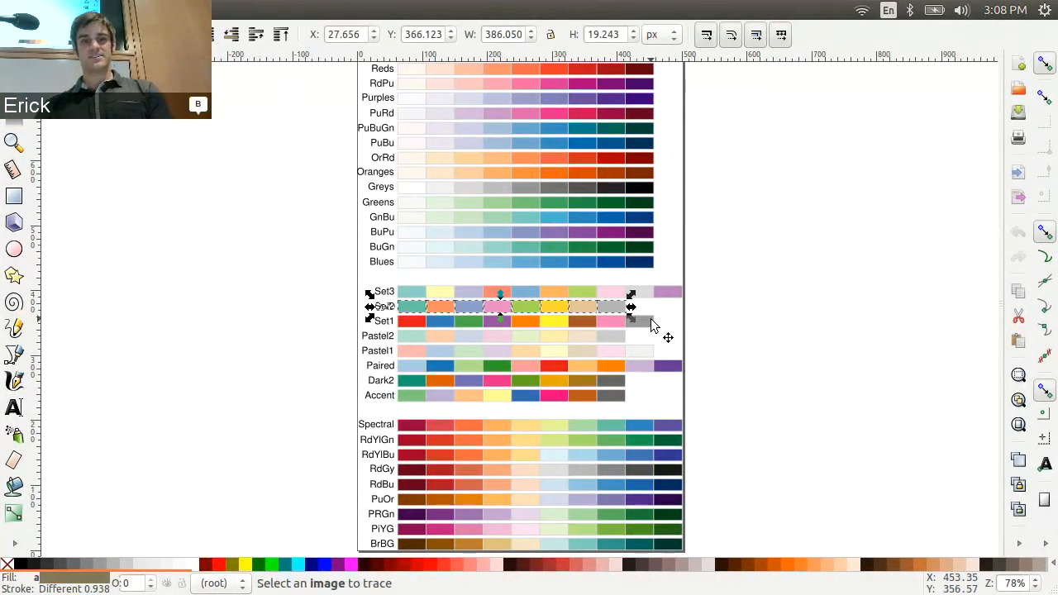
key(alt+Tab)
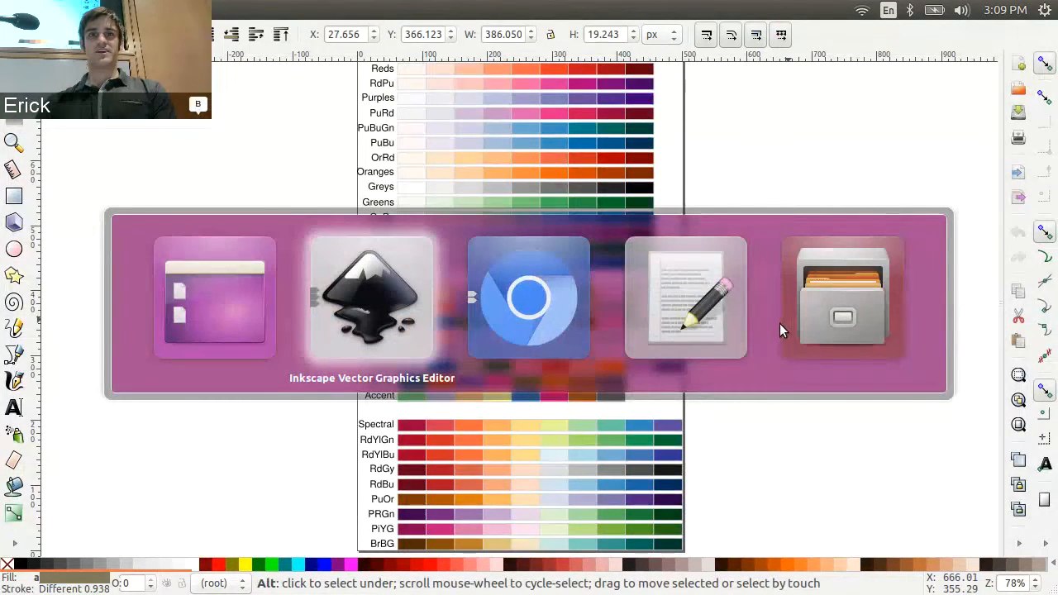
key(ctrl+v)
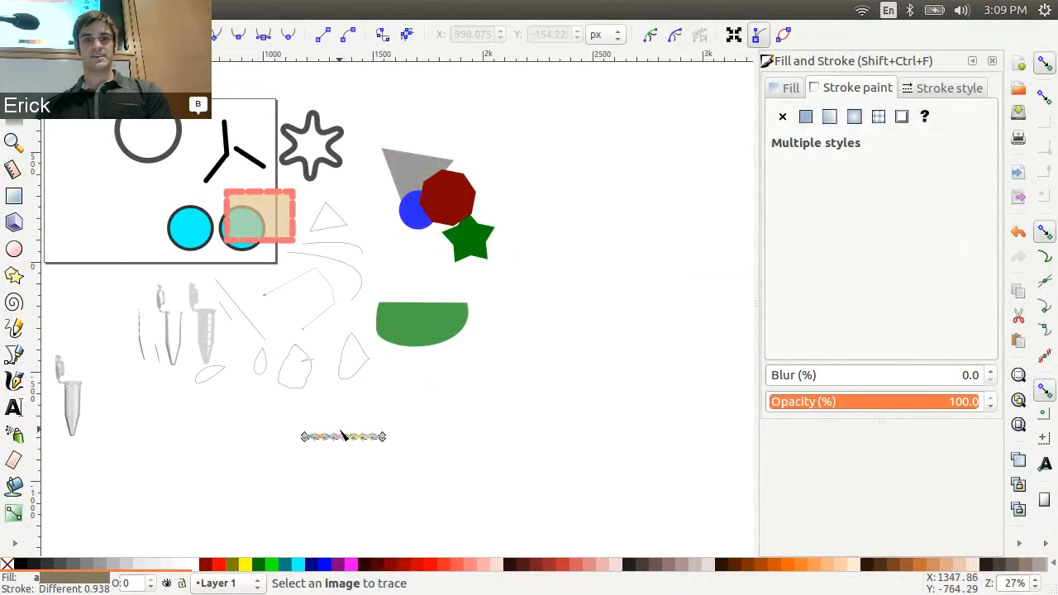
Step: Enlarge the pasted Set2 strip to about 748 px wide and 41 px high, and move it above the grey triangle
scroll(344, 436, up, 3)
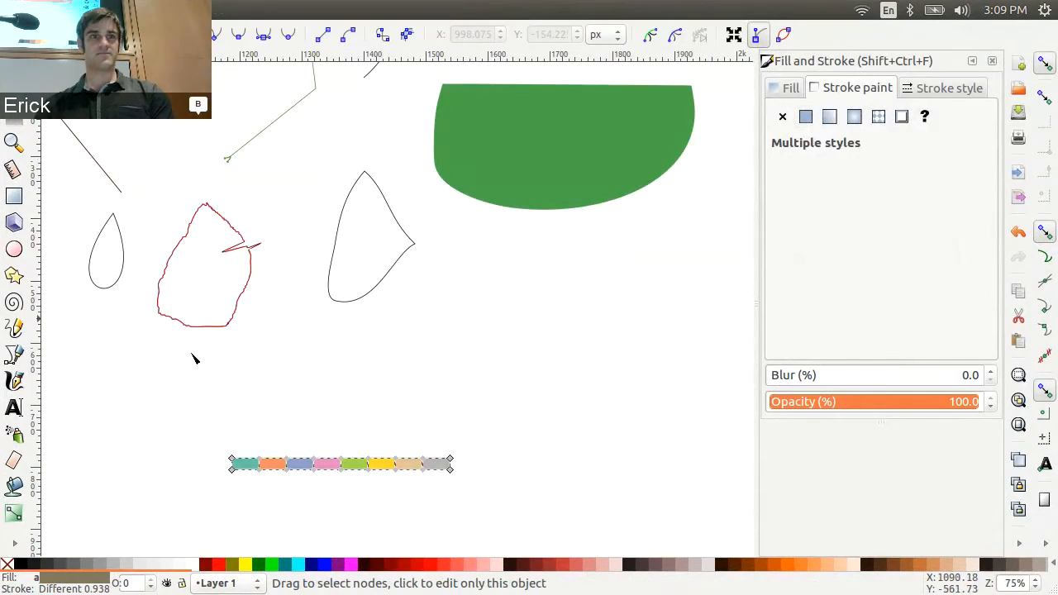
key(s)
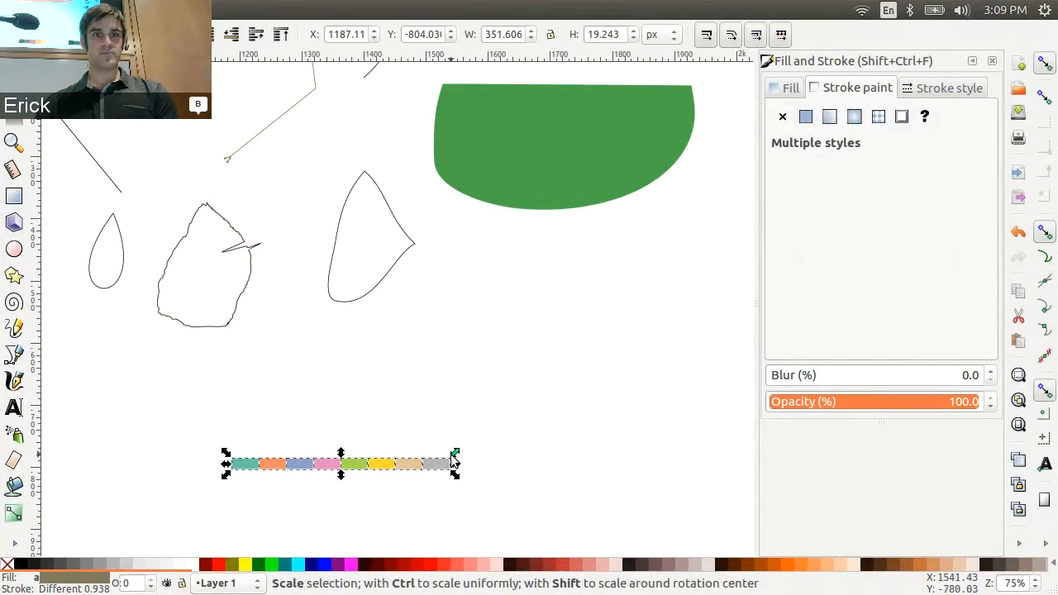
drag(455, 454, 701, 376)
drag(625, 464, 728, 112)
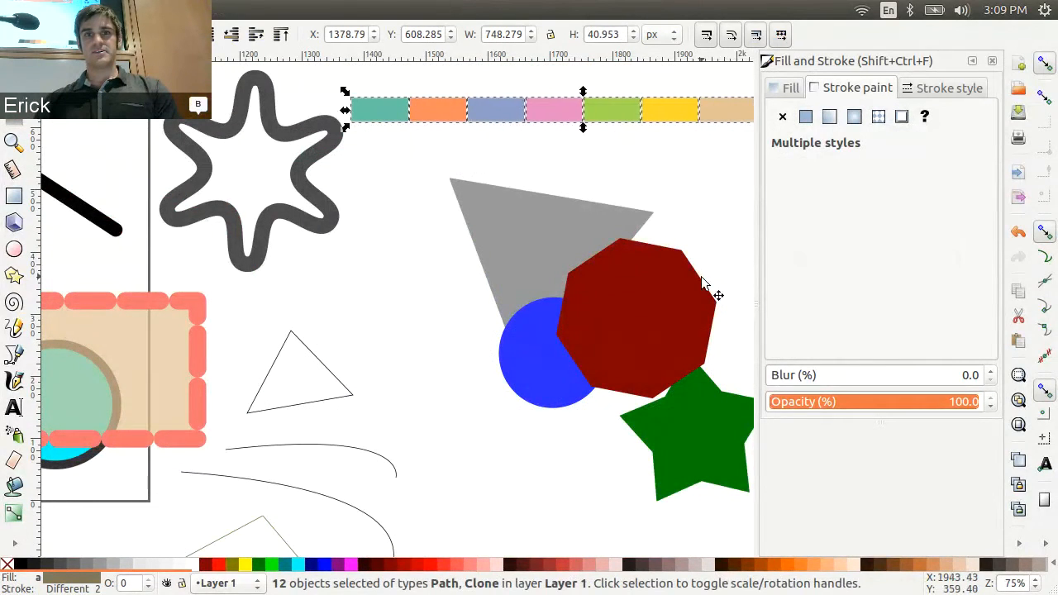
click(717, 209)
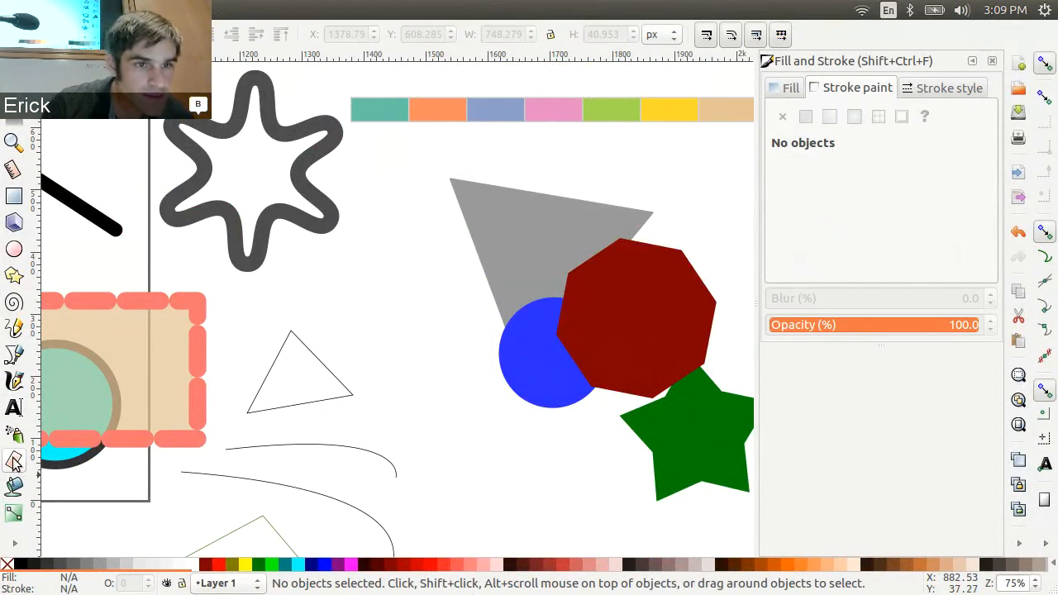
click(12, 545)
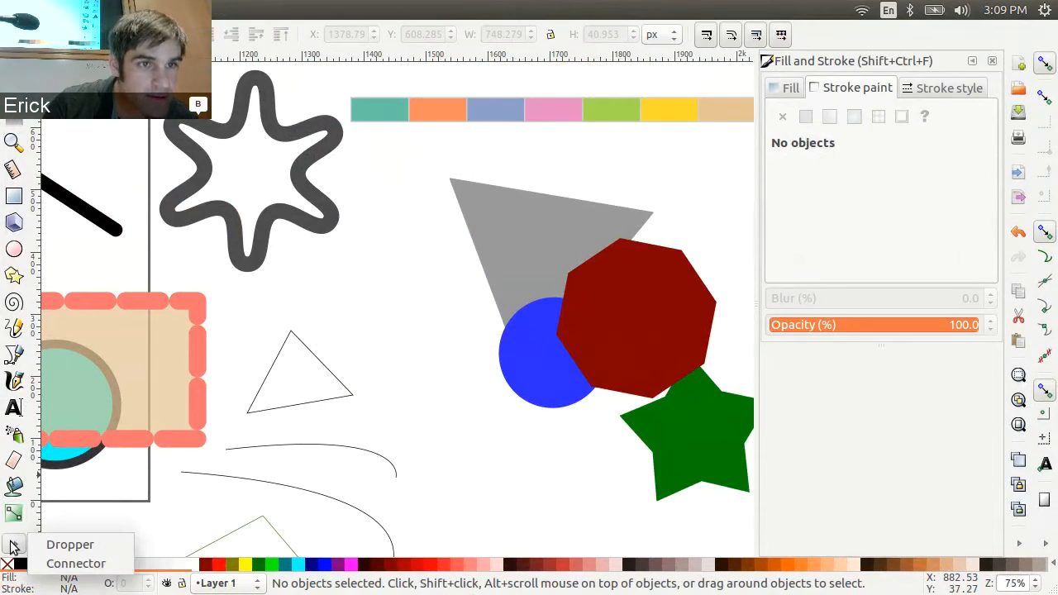
click(50, 544)
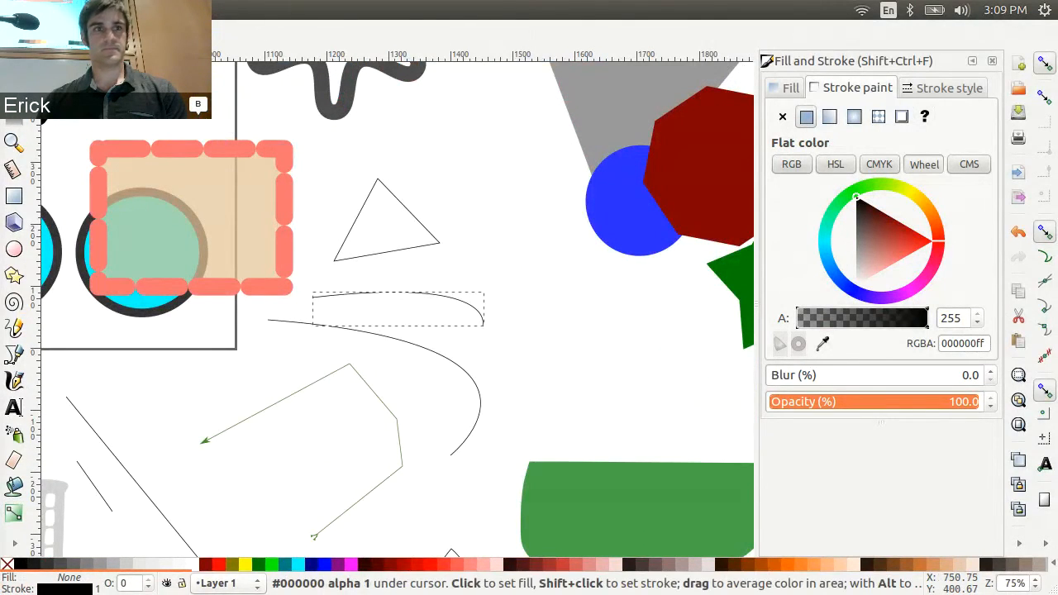
key(s)
Step: Try filling the whole shape group with the Set2 strip's teal and orange using the Dropper, and undo both fills
click(580, 104)
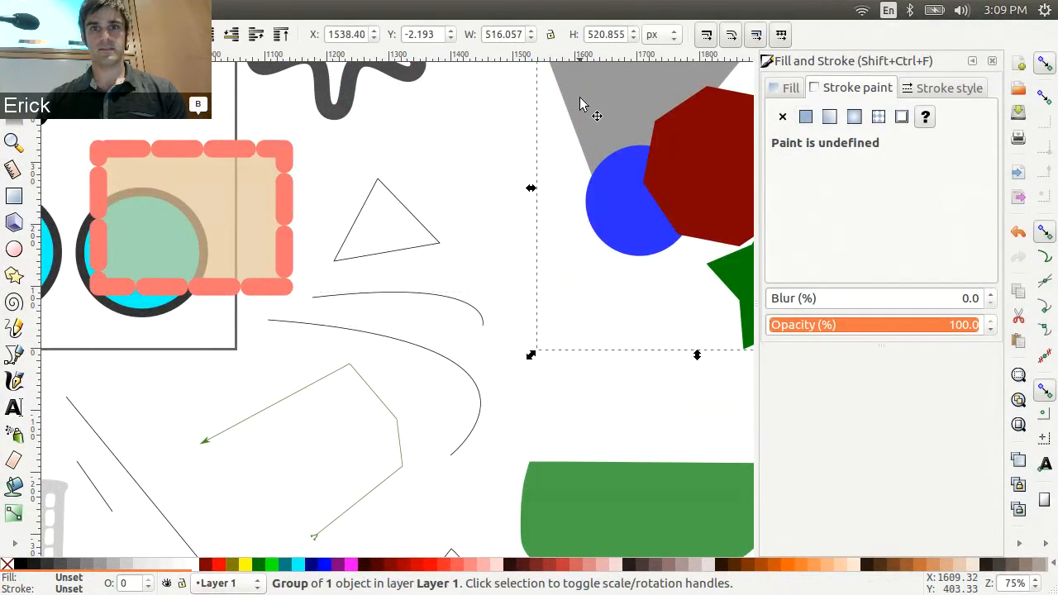
scroll(568, 122, up, 6)
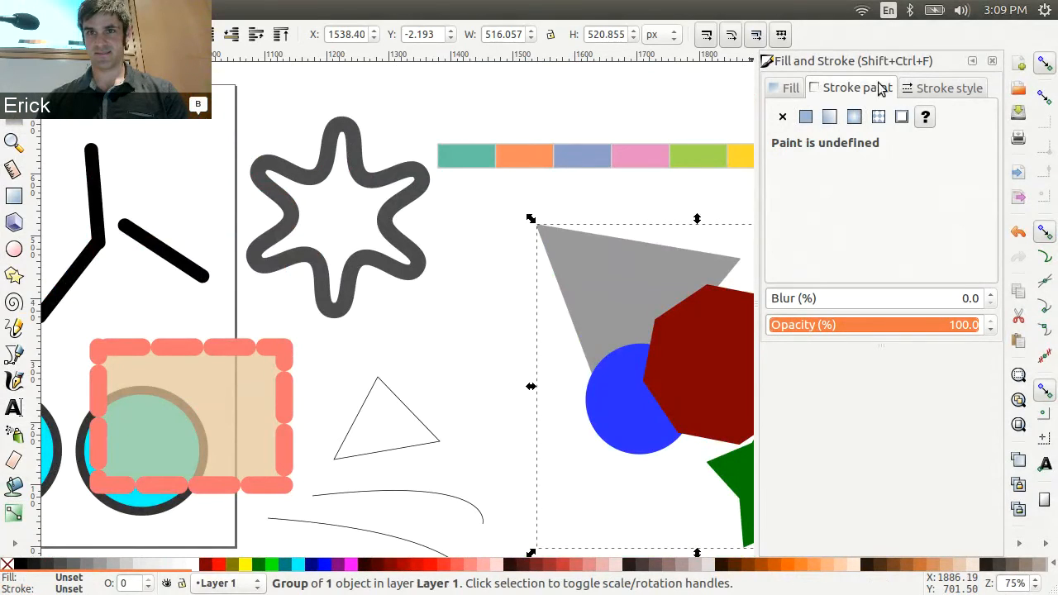
click(924, 90)
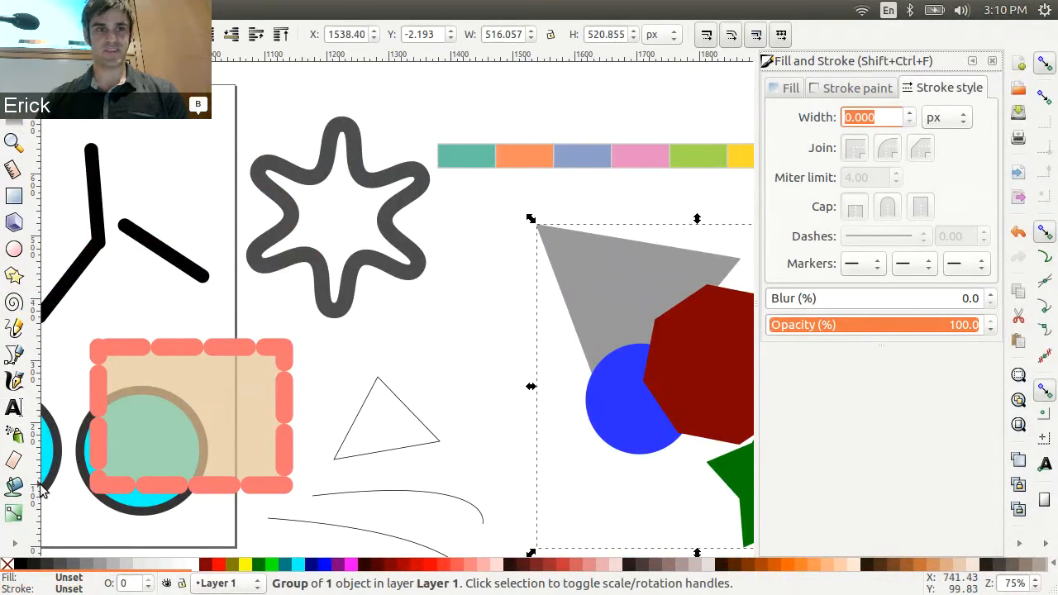
click(15, 544)
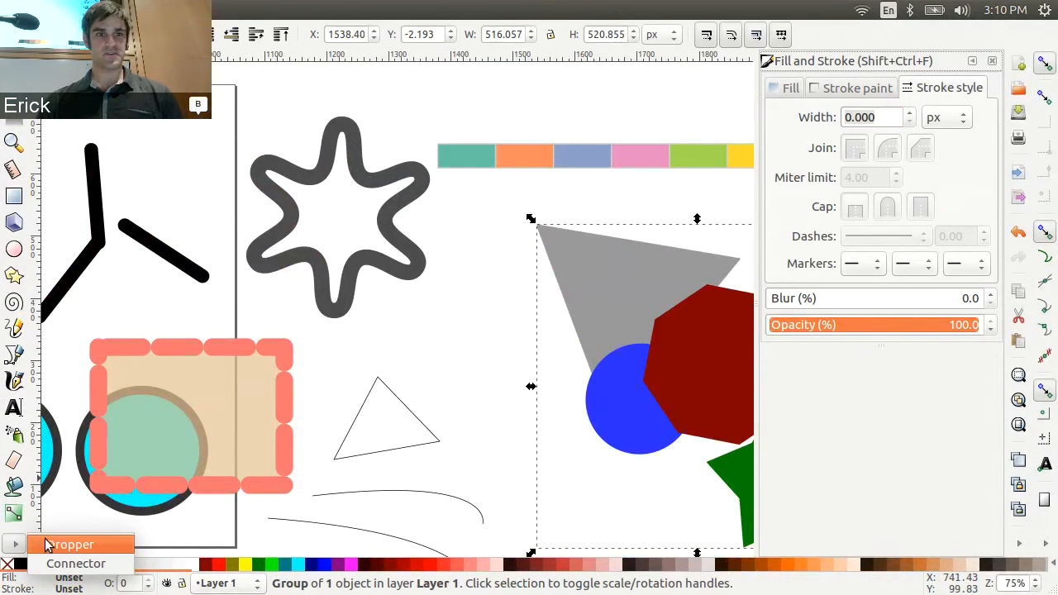
click(33, 542)
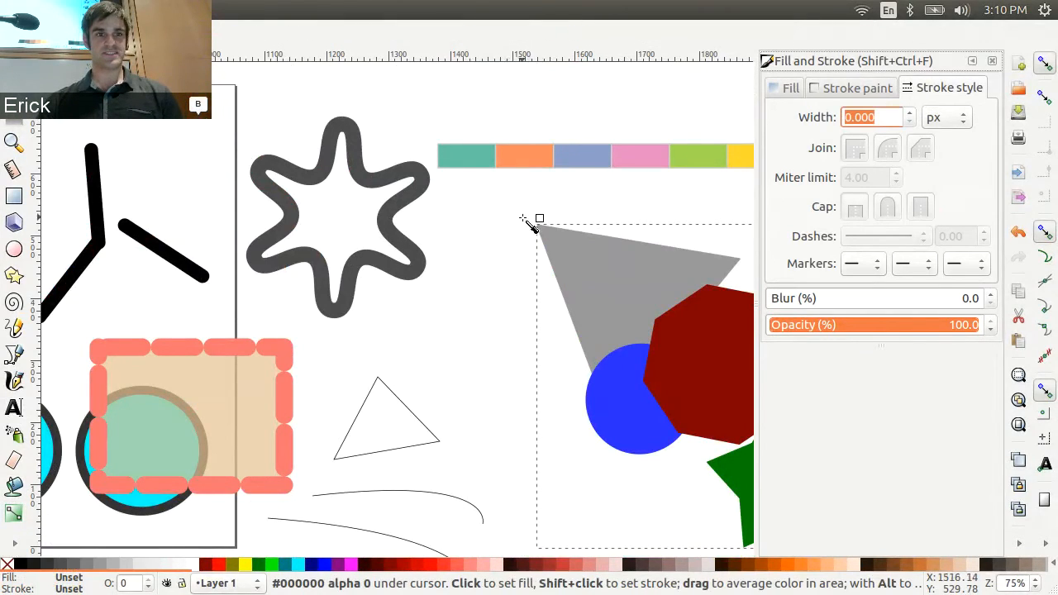
click(472, 157)
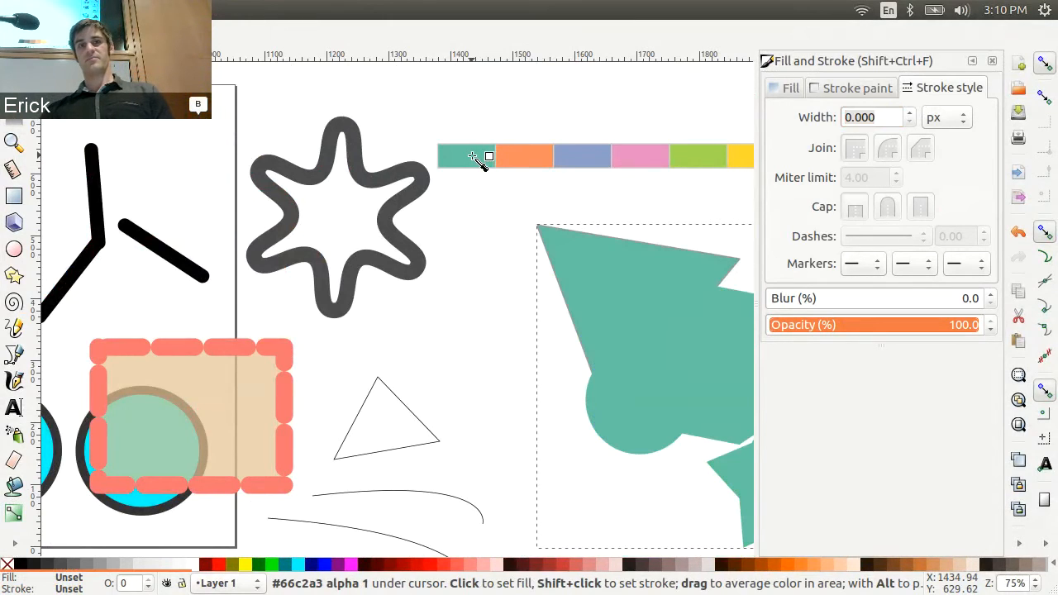
scroll(478, 162, down, 2)
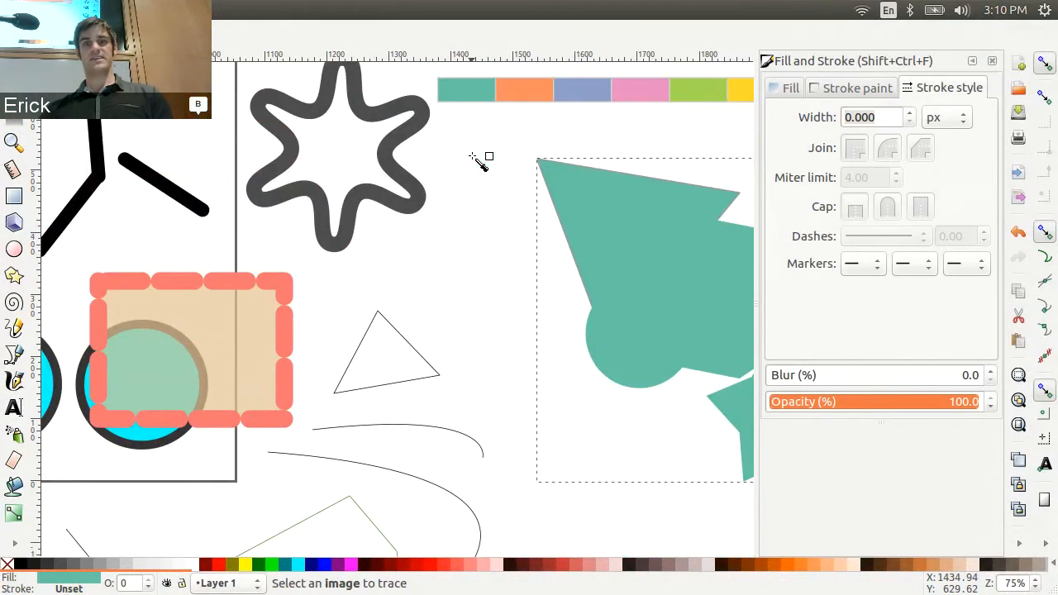
click(529, 95)
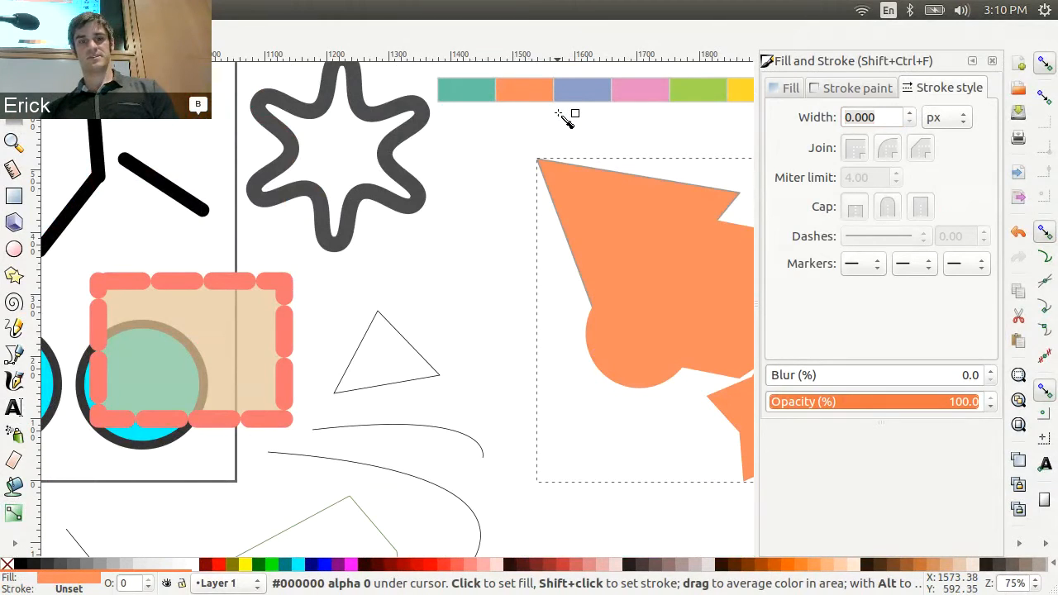
key(ctrl+z)
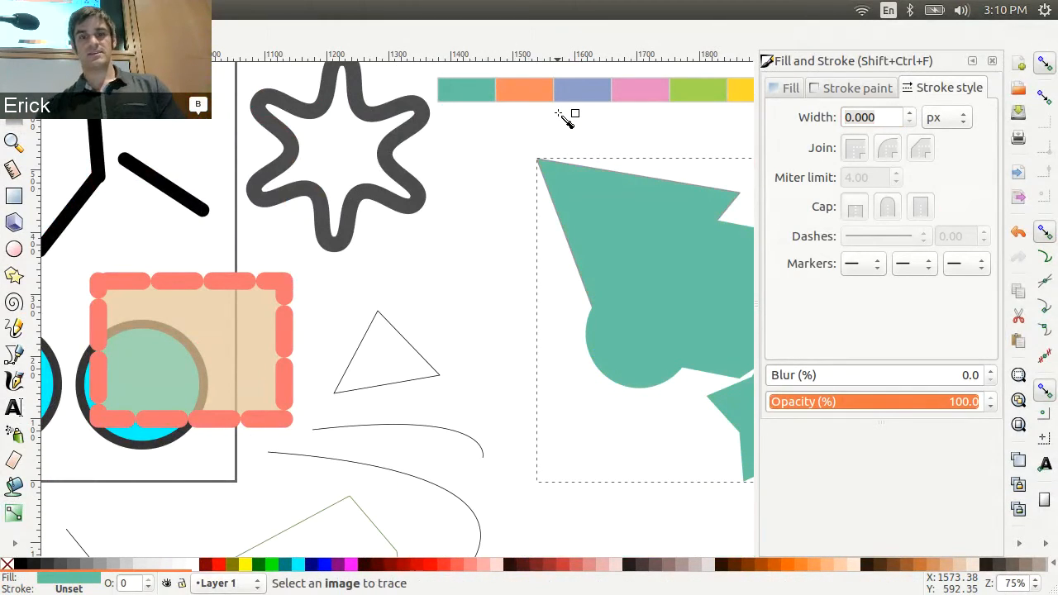
key(ctrl+z)
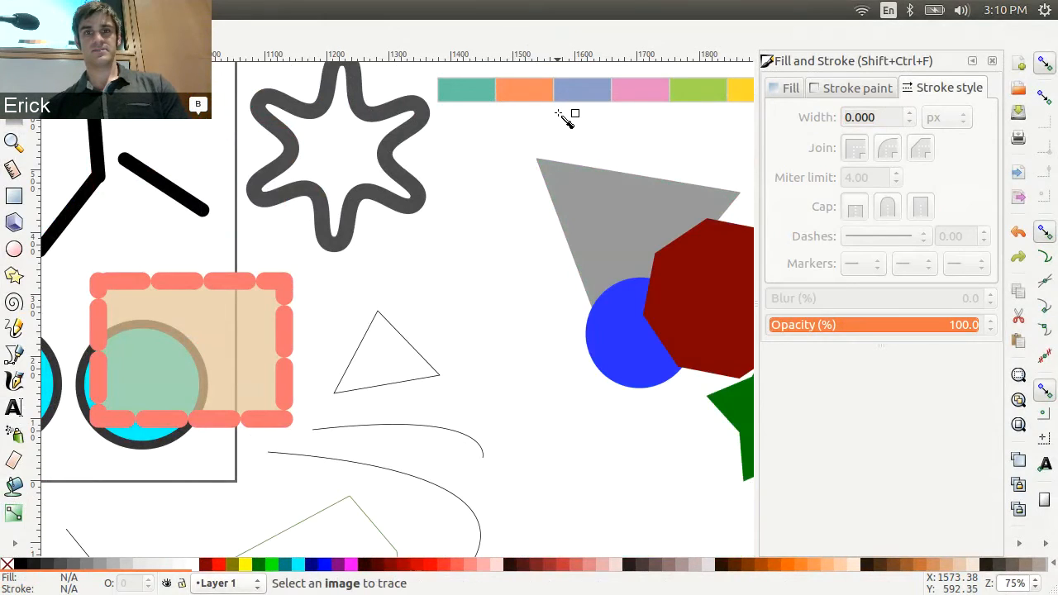
Step: Ungroup the group containing the grey triangle, blue circle, dark red octagon and green star
key(s)
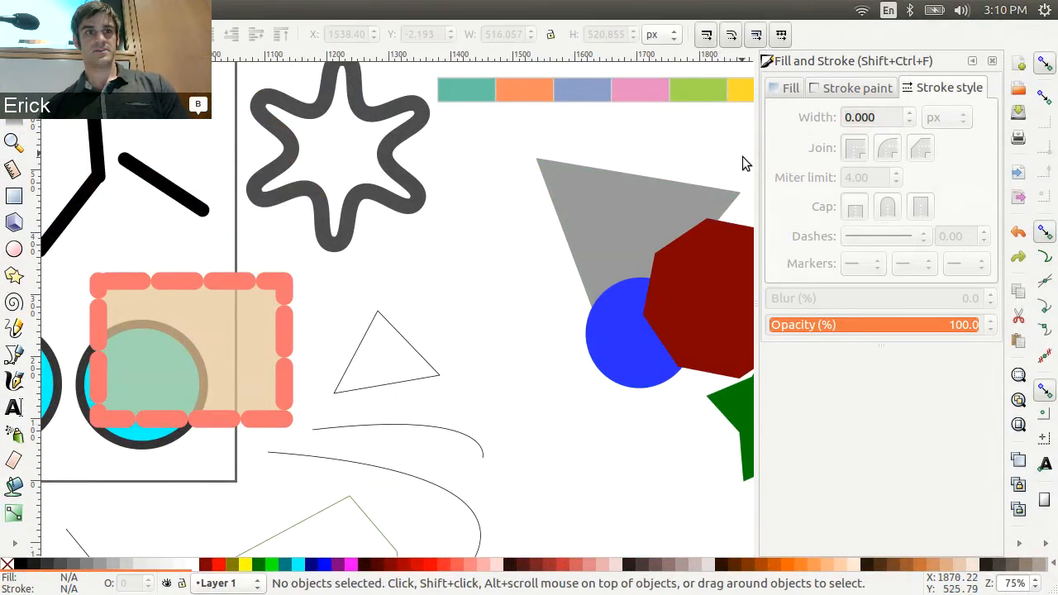
click(643, 223)
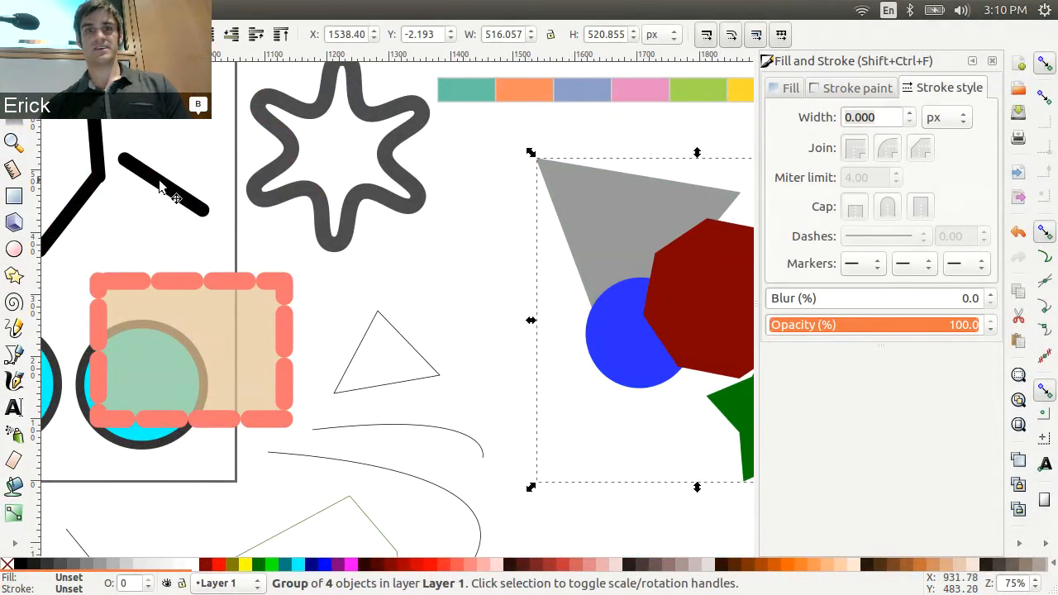
key(ctrl+shift+g)
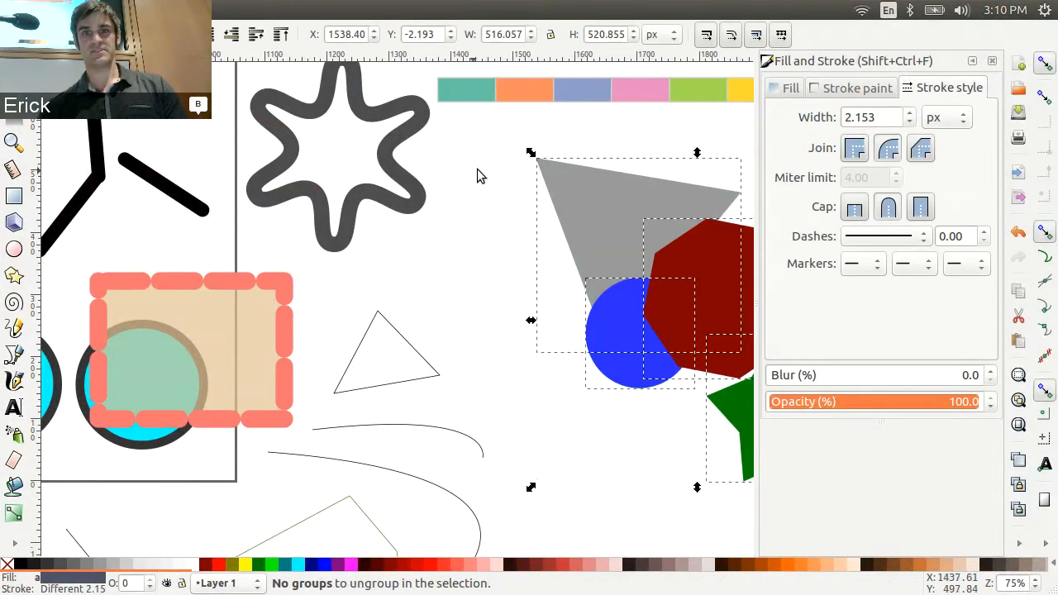
Step: Fill the grey triangle with the pink #e68ac2 swatch from the Set2 strip using the Dropper
click(547, 190)
click(559, 186)
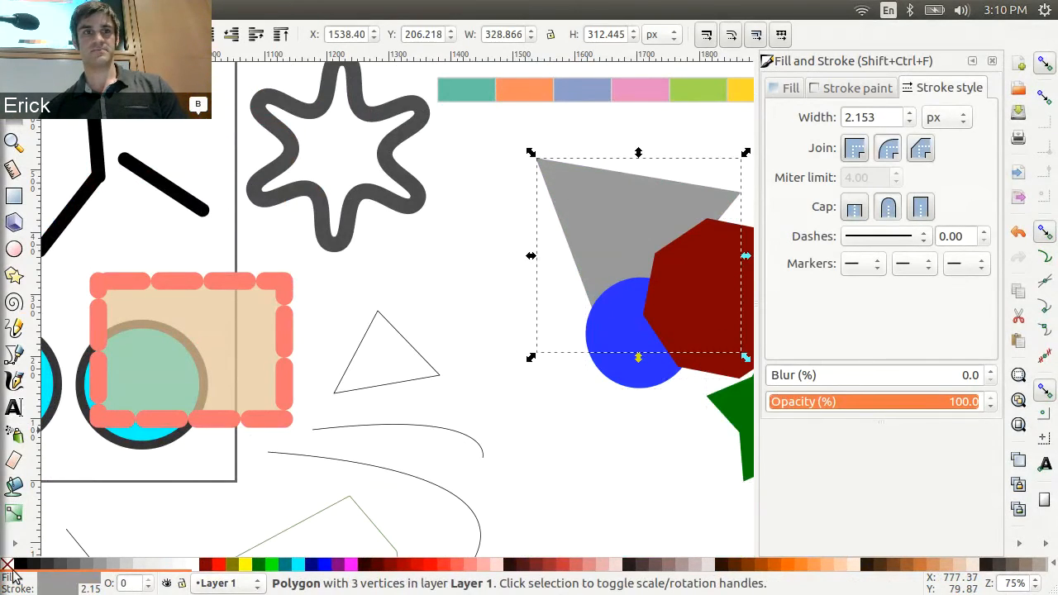
click(14, 544)
click(50, 541)
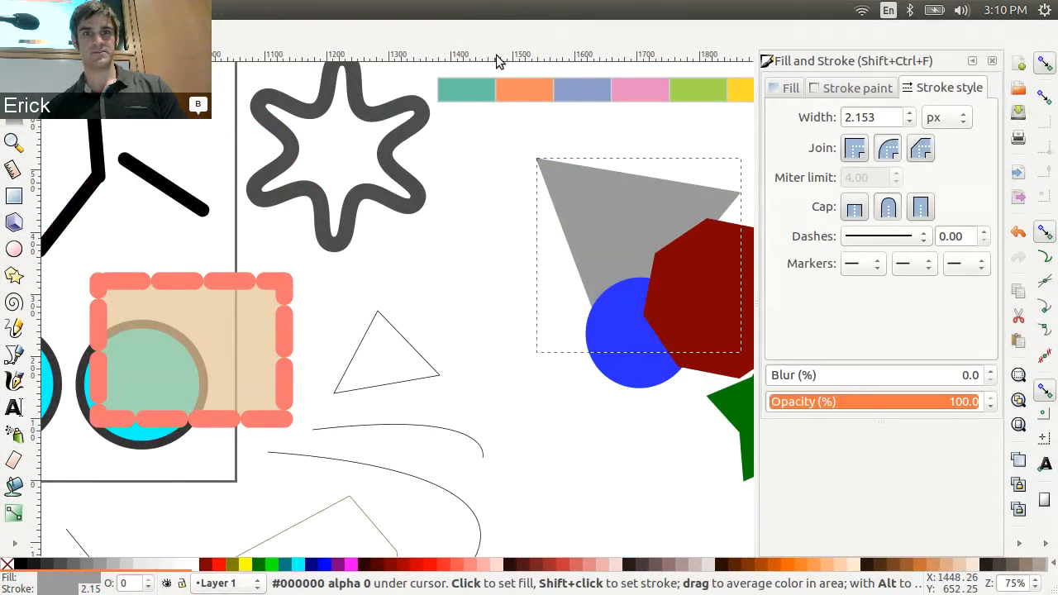
click(484, 91)
click(524, 94)
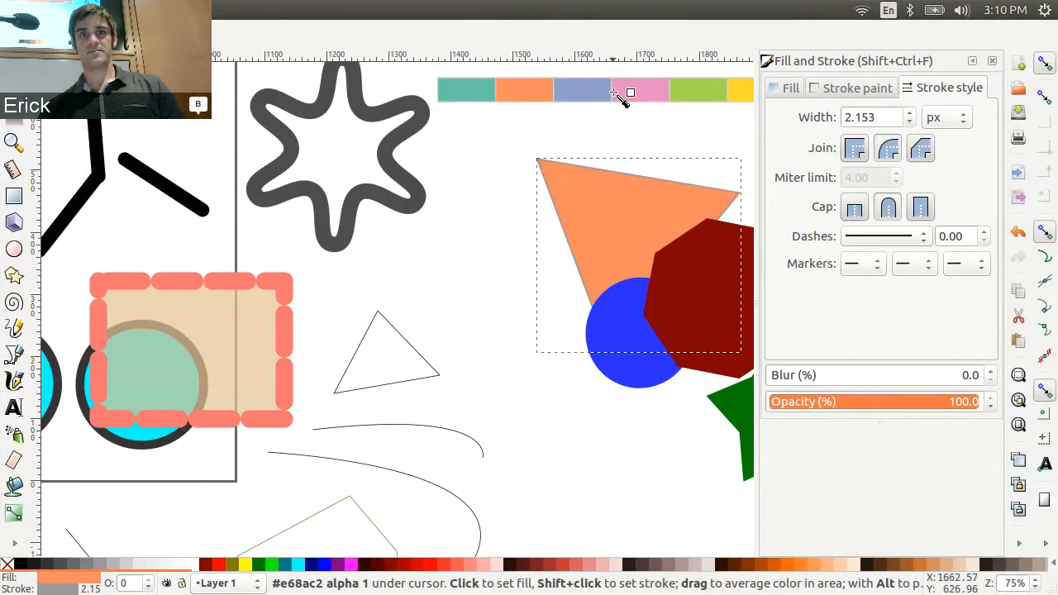
click(602, 91)
click(543, 89)
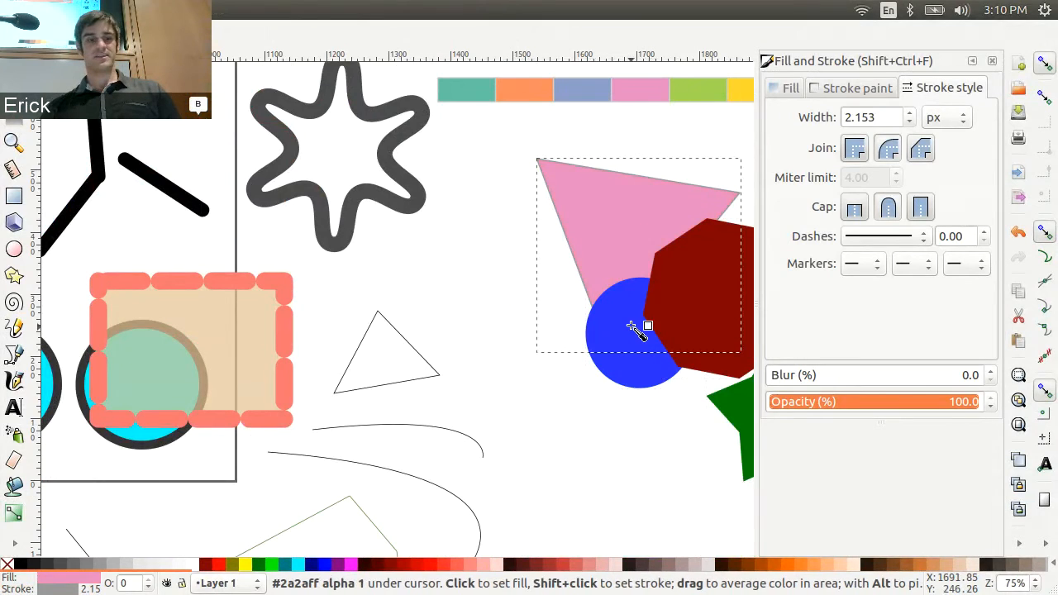
Step: Fill the dark green star with the strip's periwinkle blue and the blue circle with its light green, using the Dropper
key(Tab)
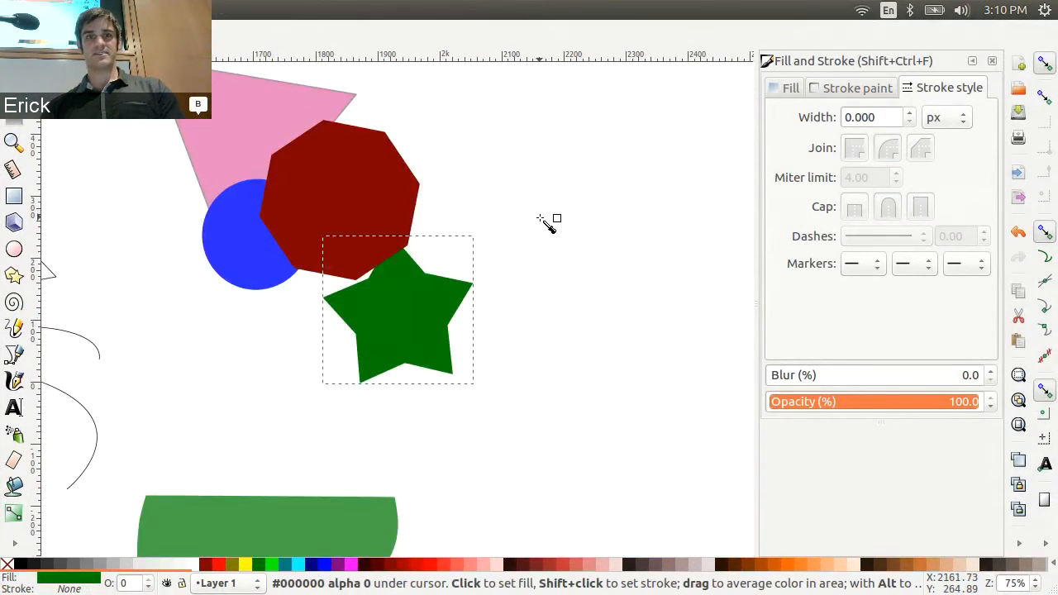
scroll(545, 223, up, 5)
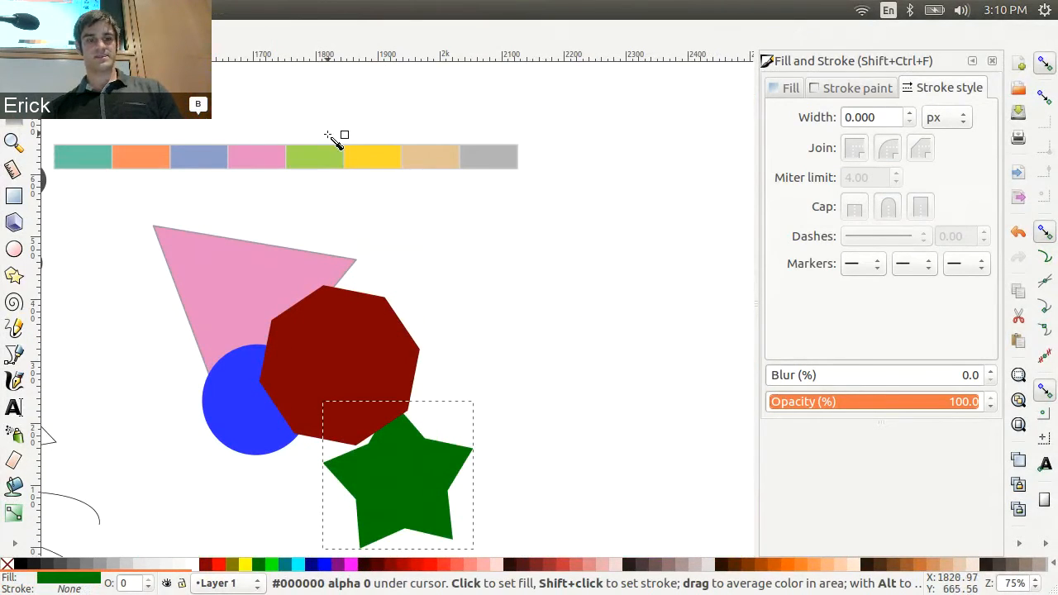
click(211, 159)
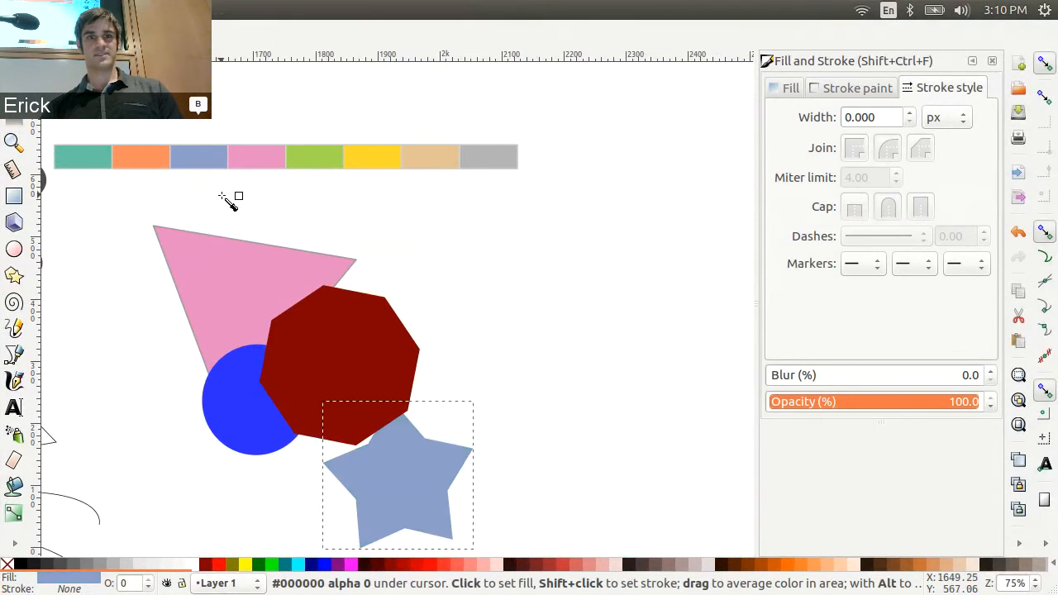
key(Tab)
click(317, 162)
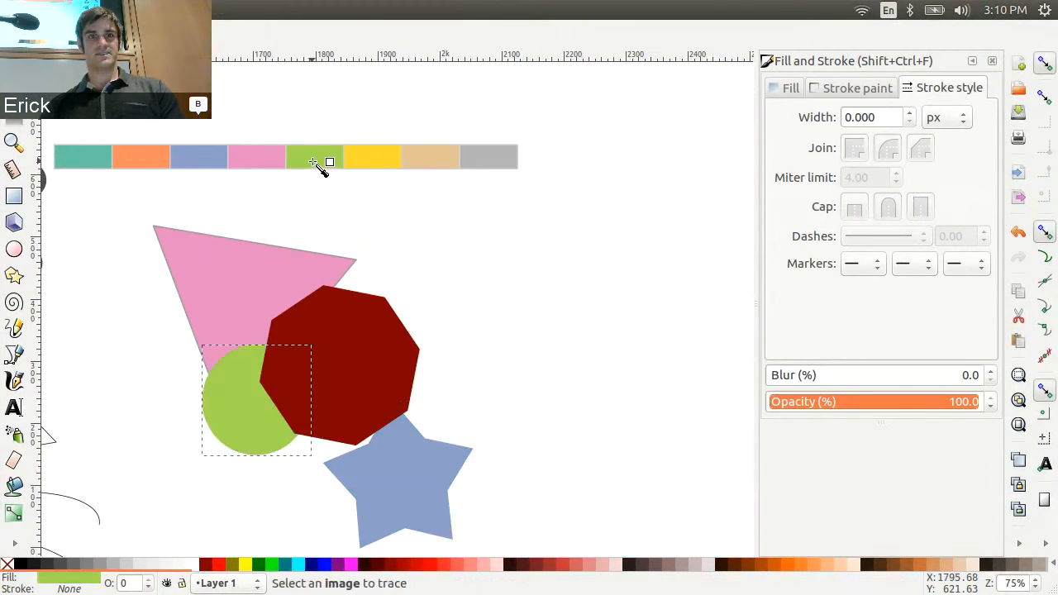
Step: Give the dark red octagon the strip's yellow as fill and its pink as stroke colour, using the Dropper
key(Tab)
click(388, 159)
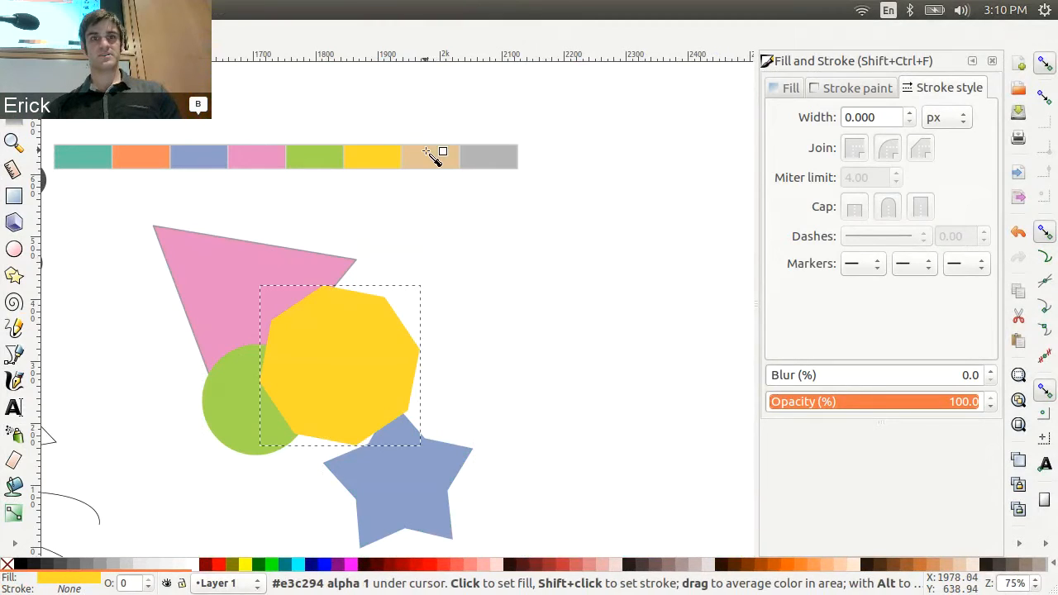
shift+click(494, 167)
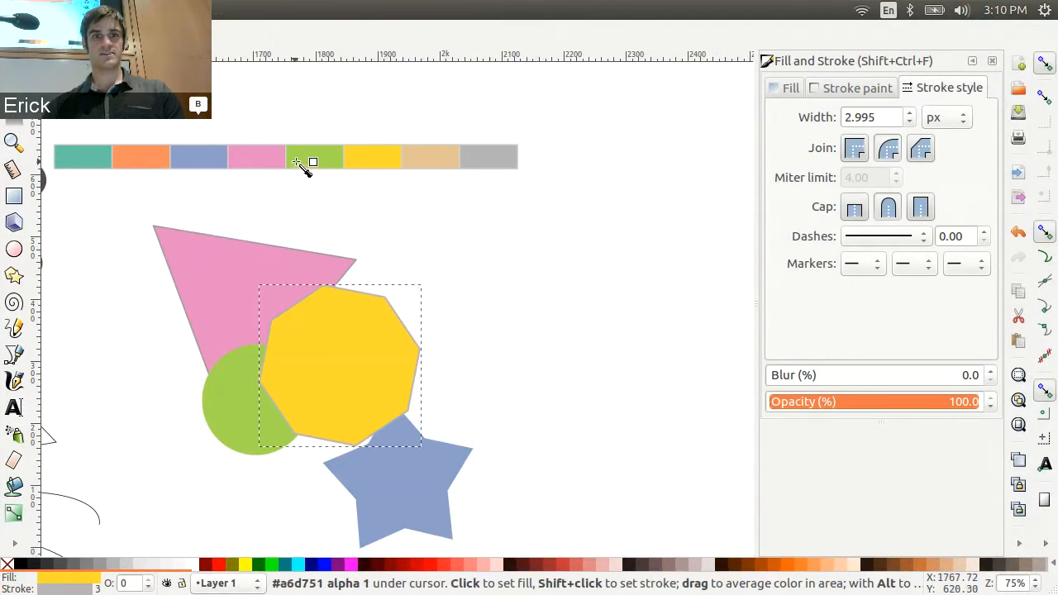
shift+click(247, 163)
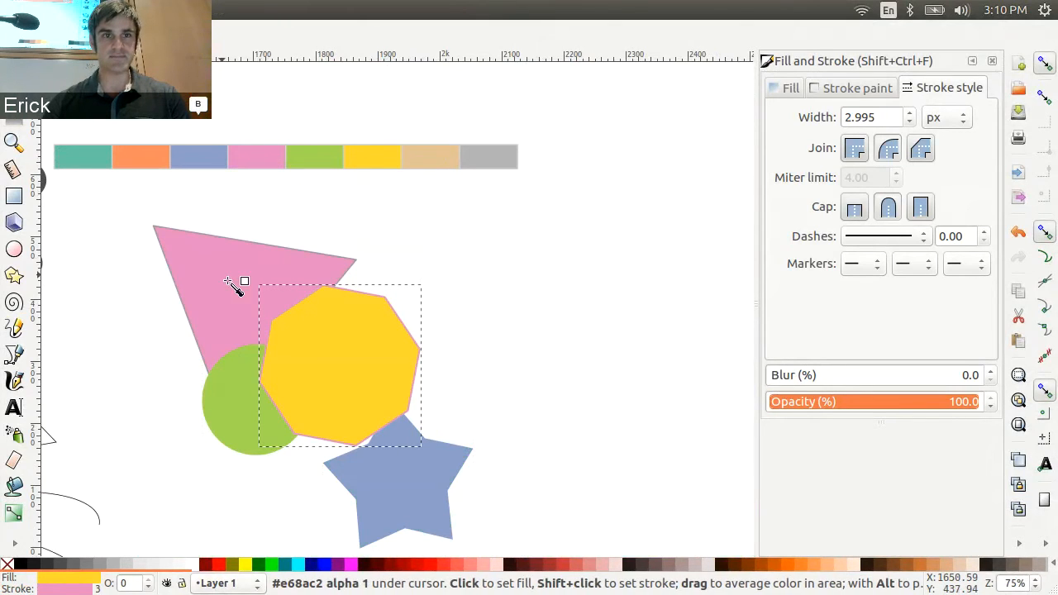
Step: Recolour the thick stroke of the dark grey rounded six-pointed star with the strip's light green using the Dropper
scroll(360, 428, left, 2)
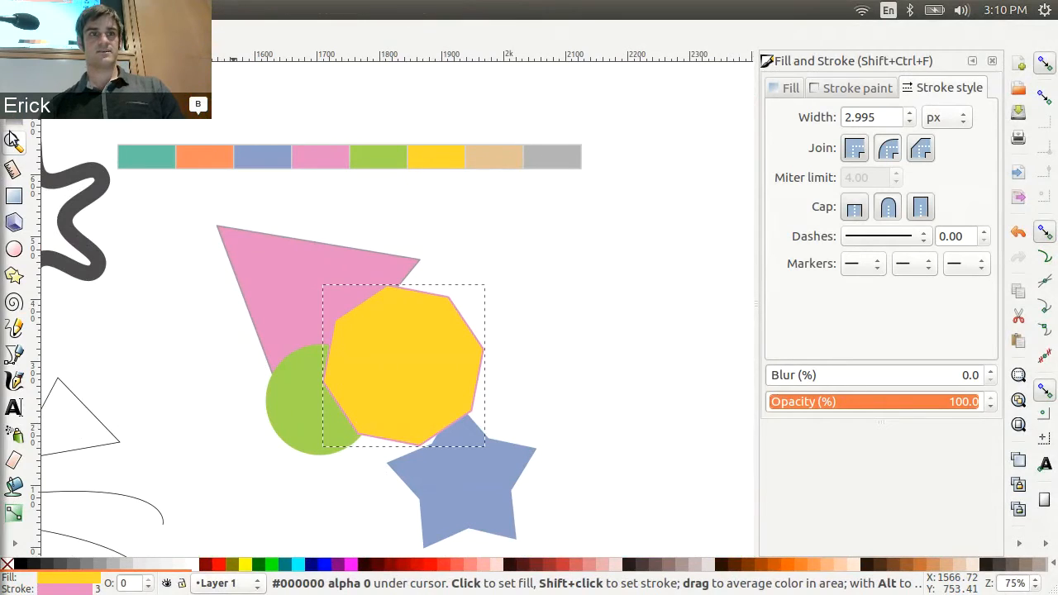
key(s)
click(91, 176)
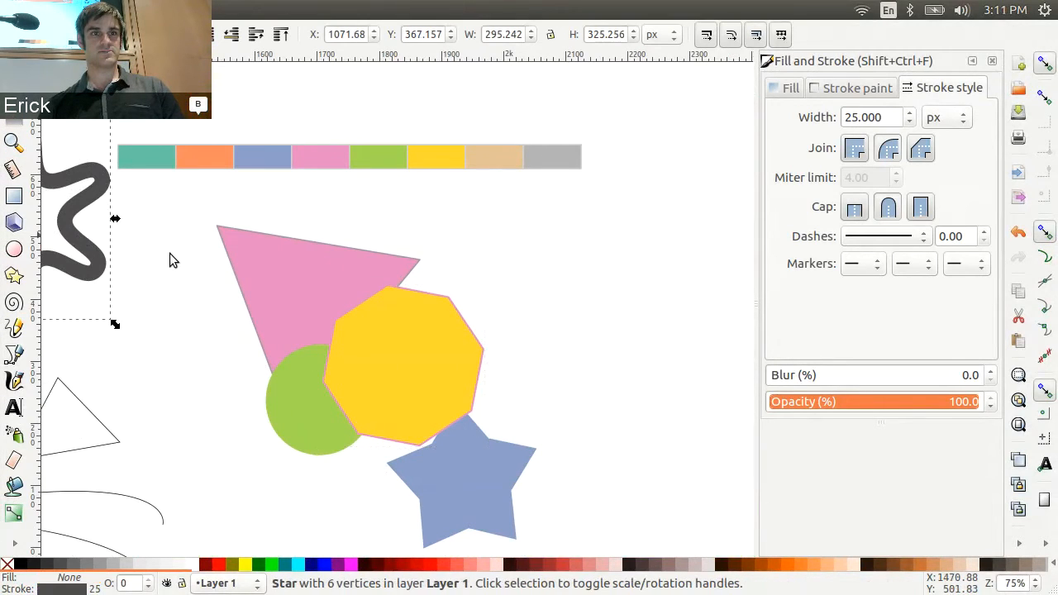
click(14, 545)
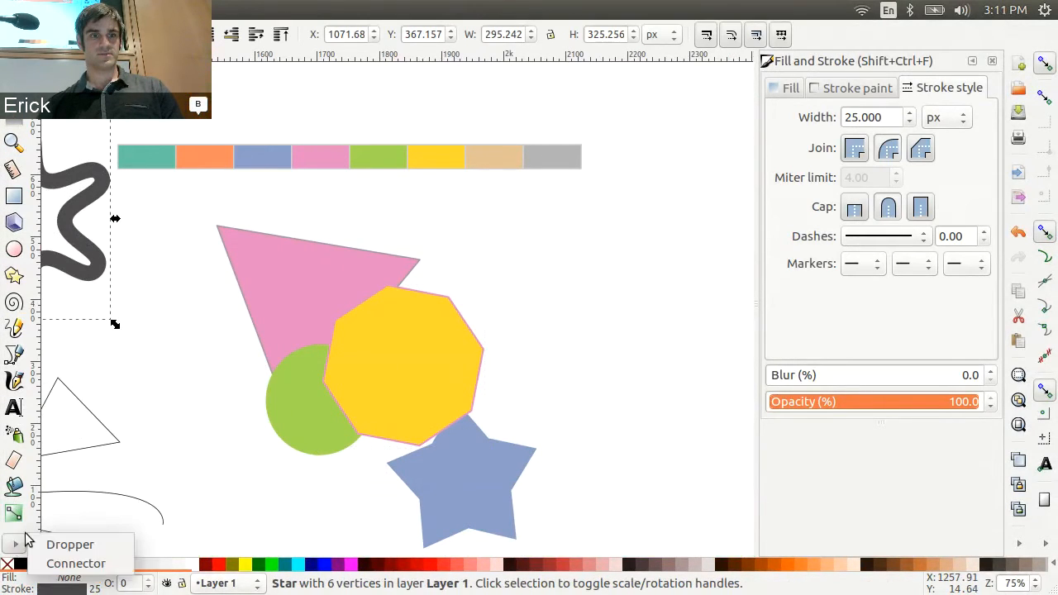
click(62, 541)
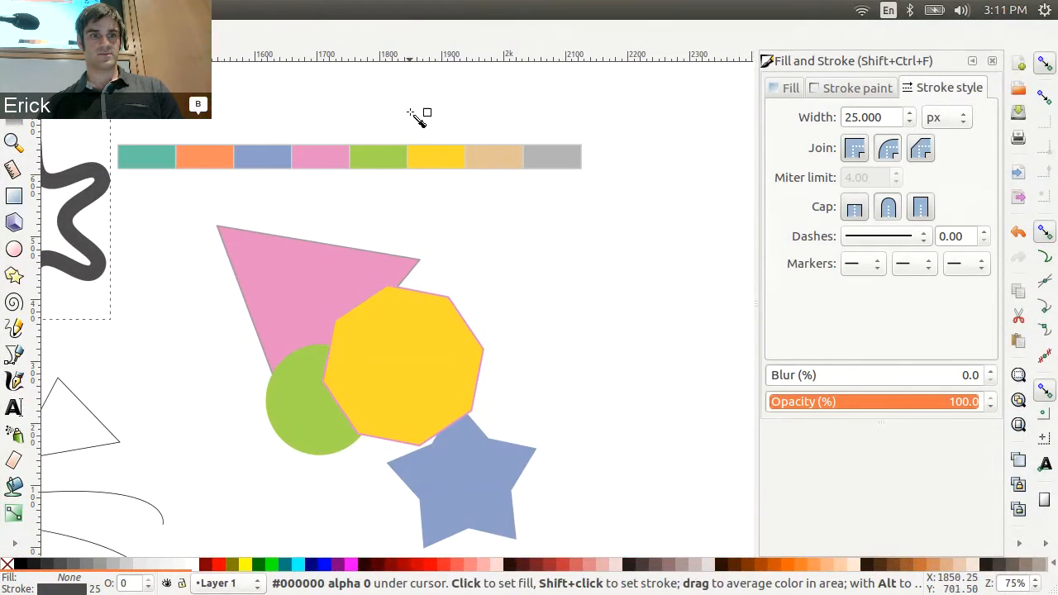
shift+click(373, 163)
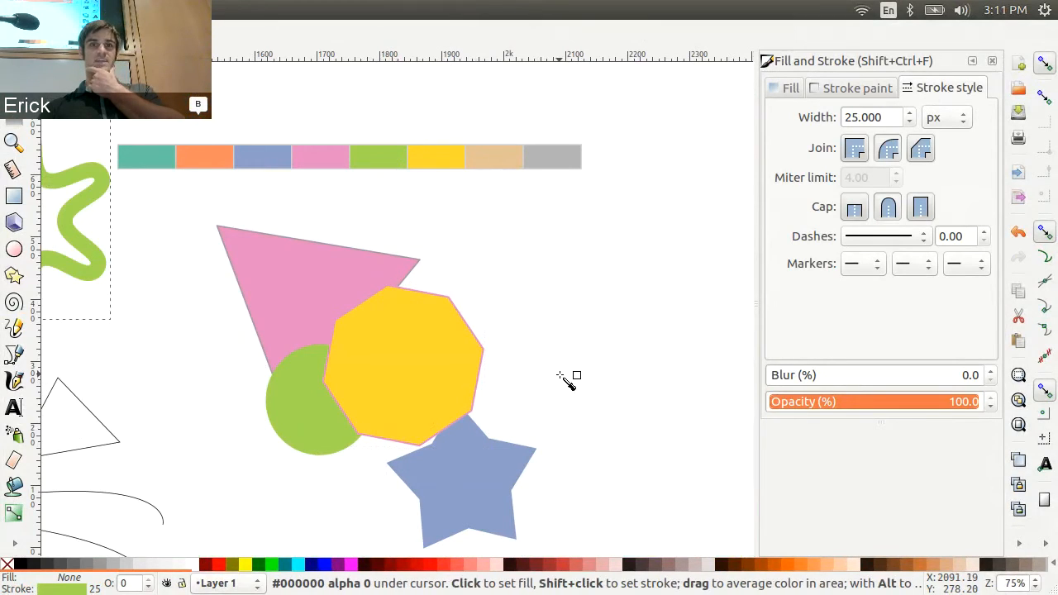
Step: Apply a linear gradient to the yellow octagon, fading from yellow near its upper edge to transparent near its lower edge
scroll(567, 378, down, 2)
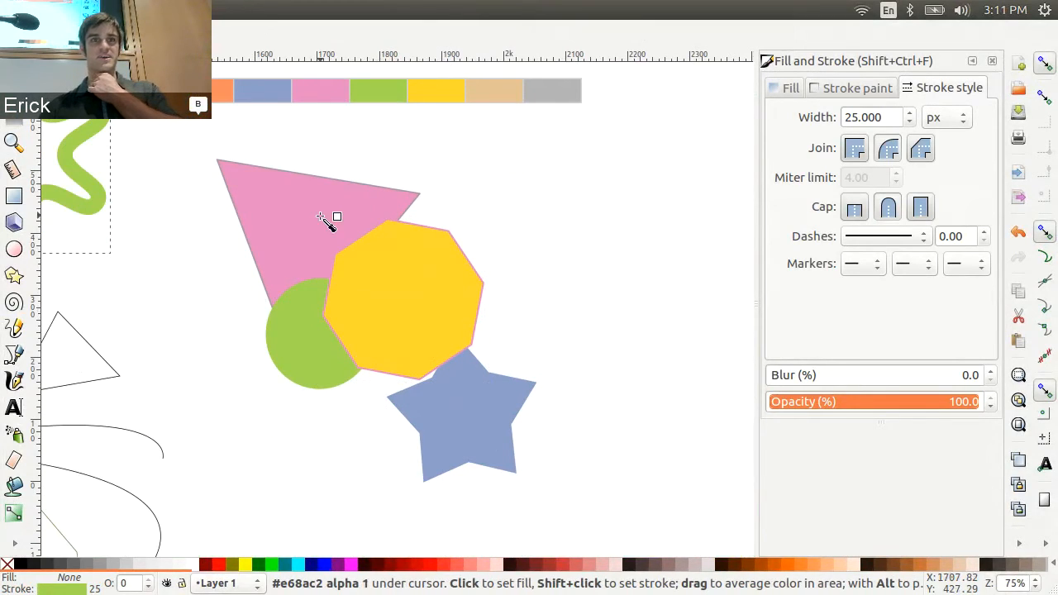
key(s)
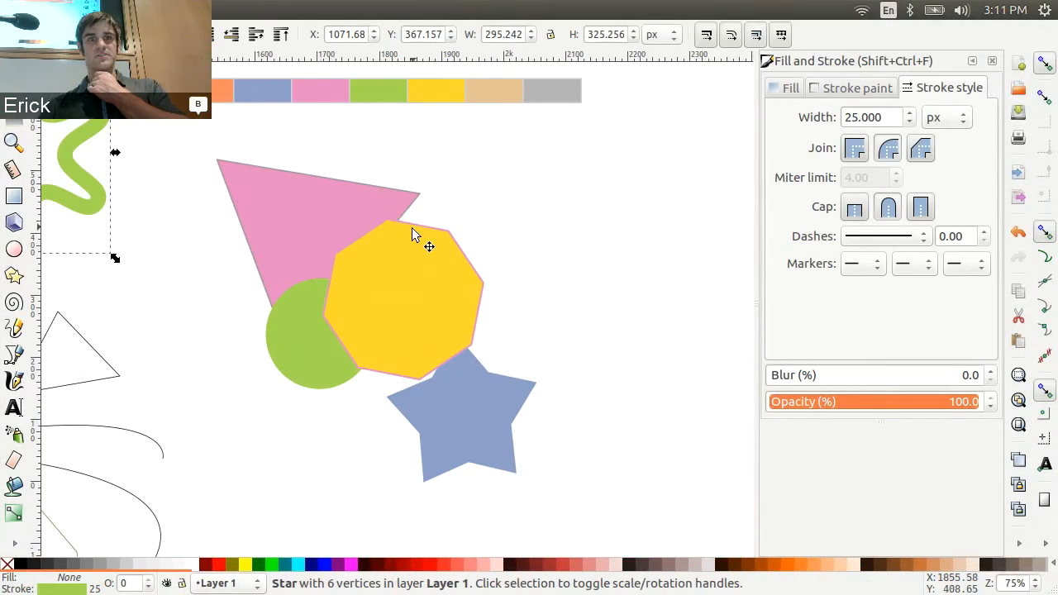
click(409, 256)
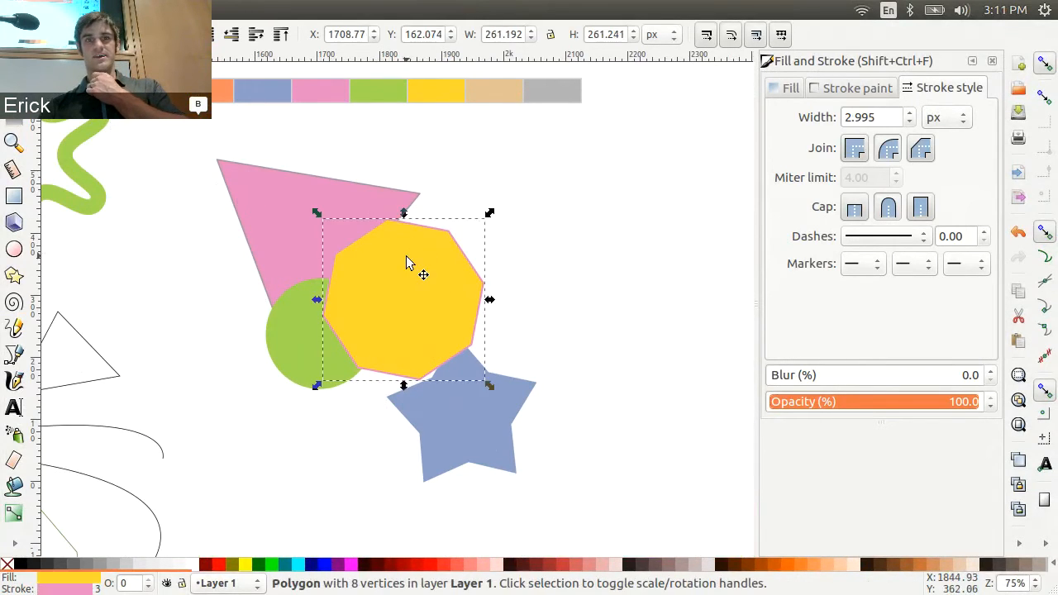
click(14, 513)
drag(394, 233, 407, 369)
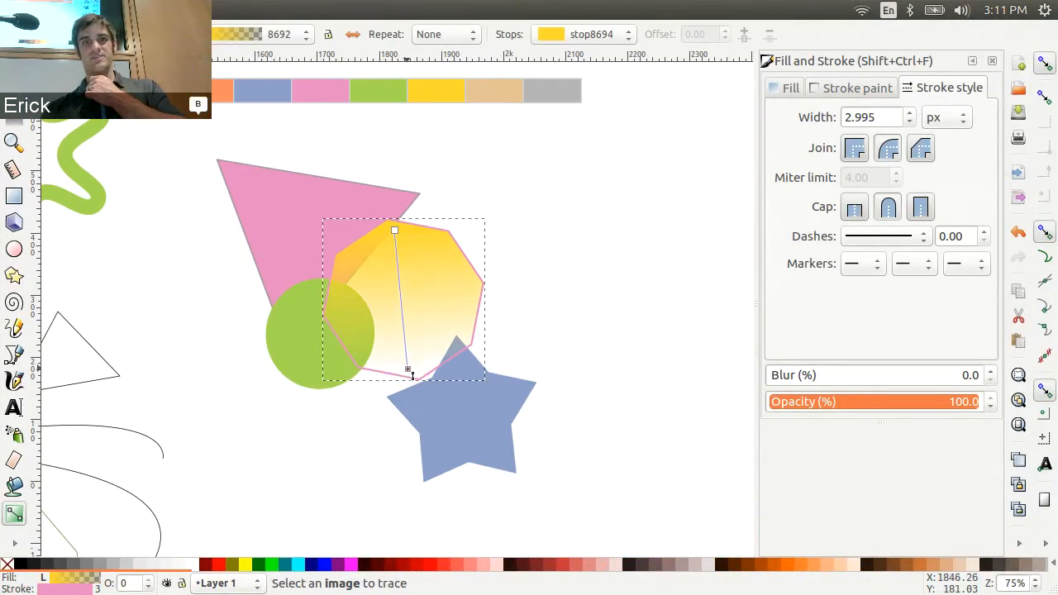
Step: Remove the gradient octagon's pink stroke and move the shape clear of the pink triangle, above the blue star
key(F1)
drag(427, 299, 543, 333)
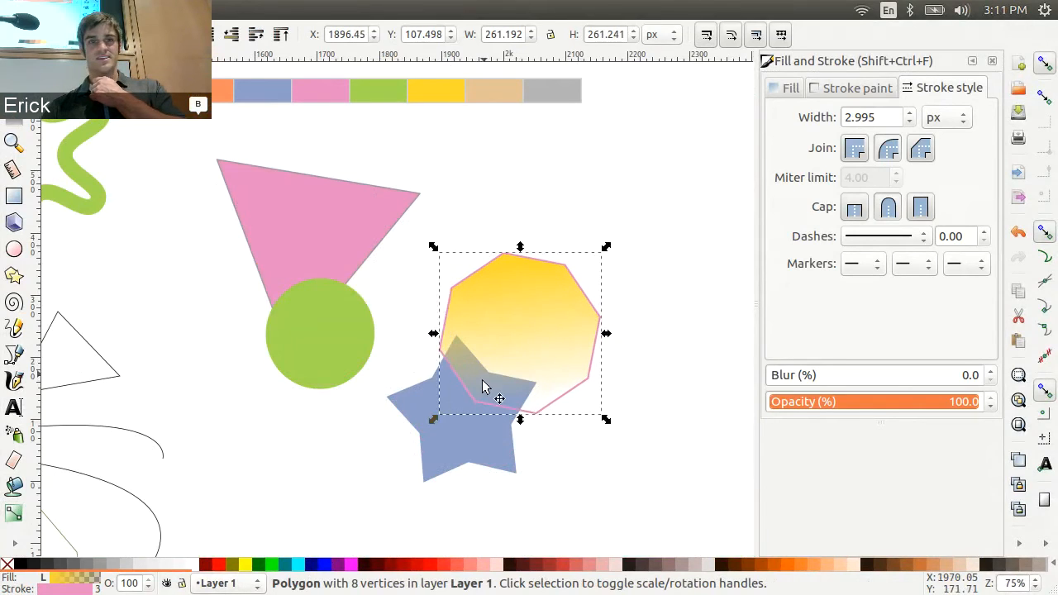
shift+click(7, 565)
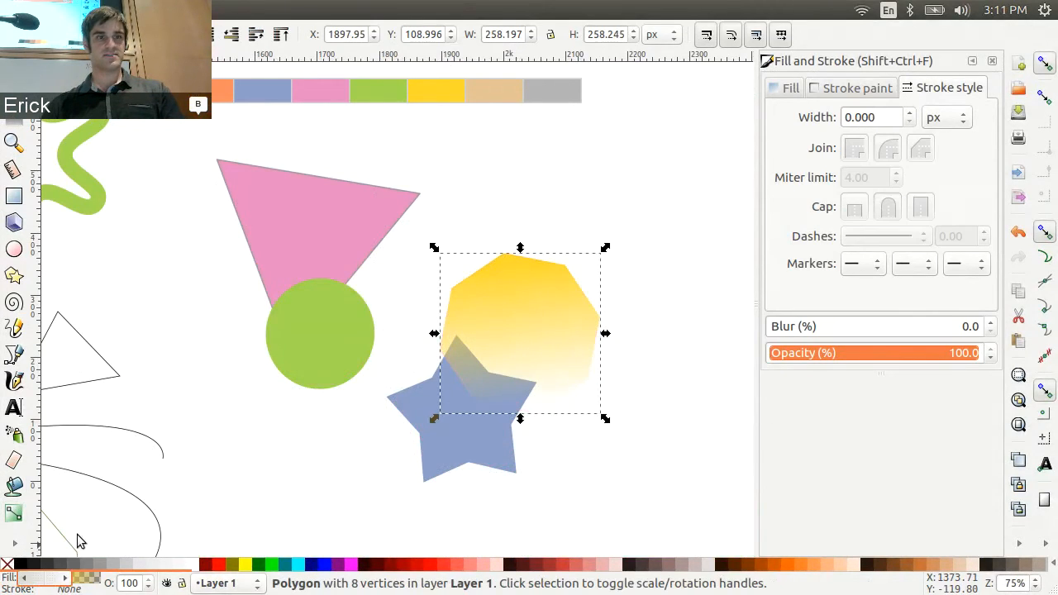
drag(553, 307, 557, 243)
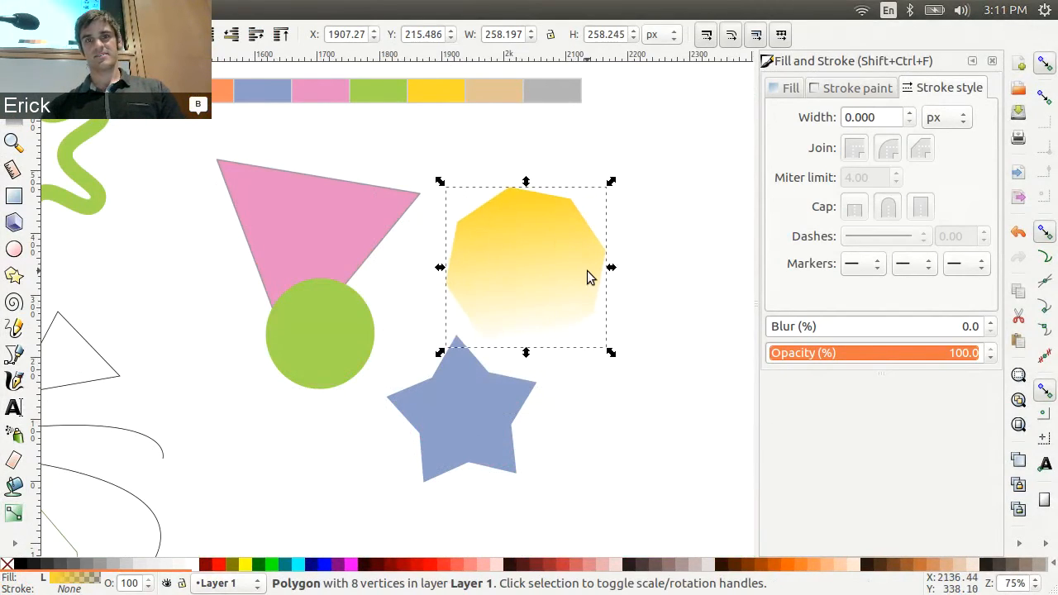
Step: Shorten and tilt the octagon's gradient by moving its transparent end up and toward the shape's right side
click(14, 513)
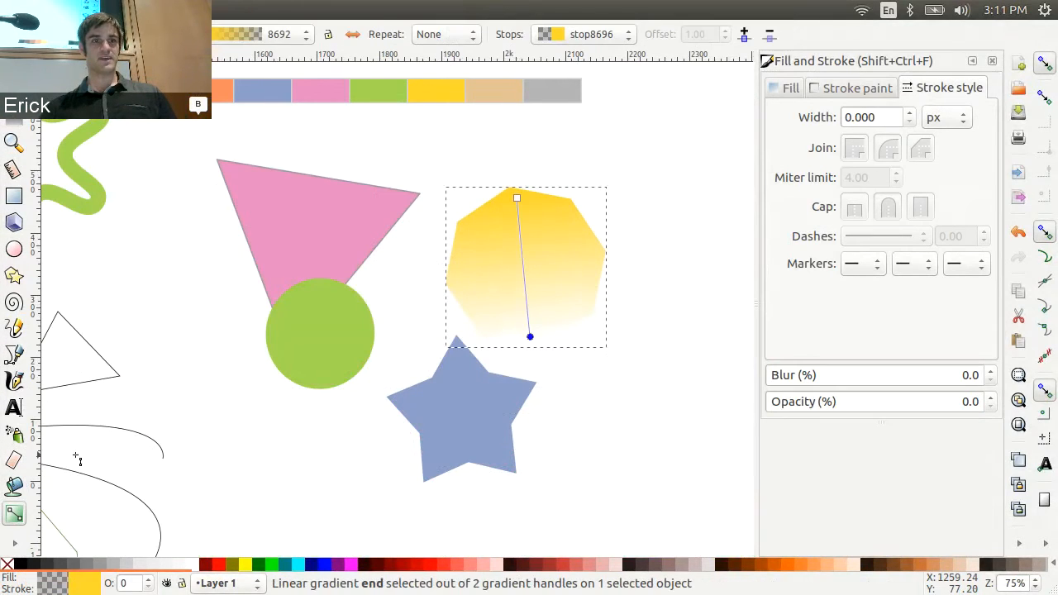
drag(530, 337, 546, 291)
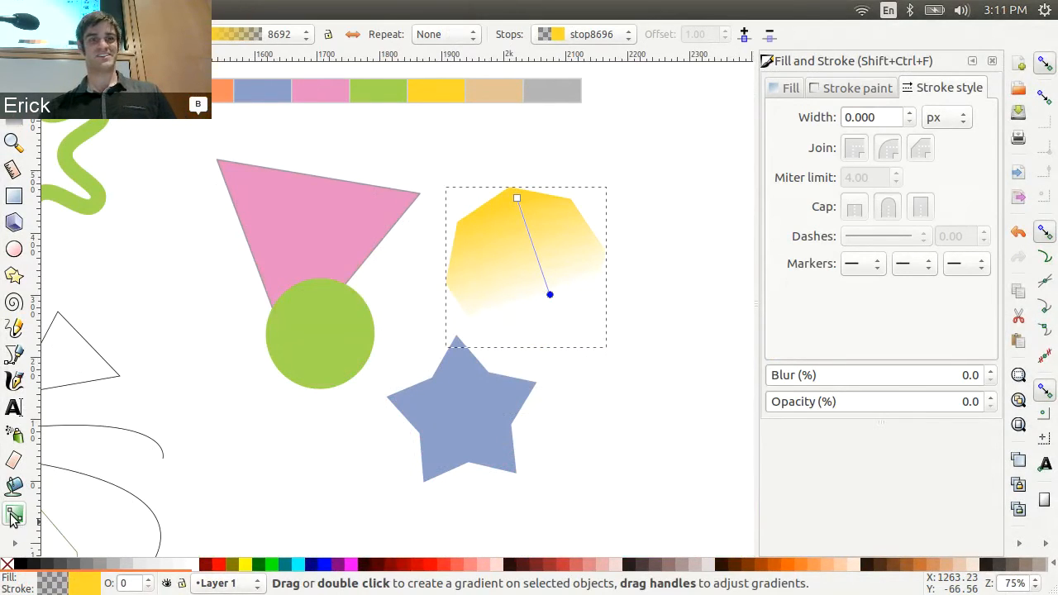
scroll(49, 579, down, 10)
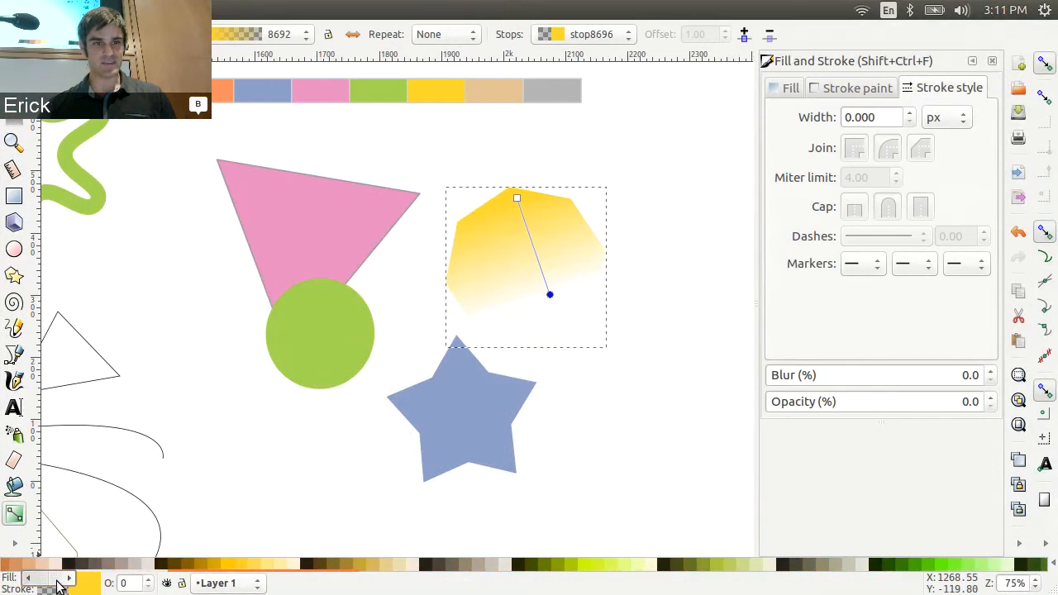
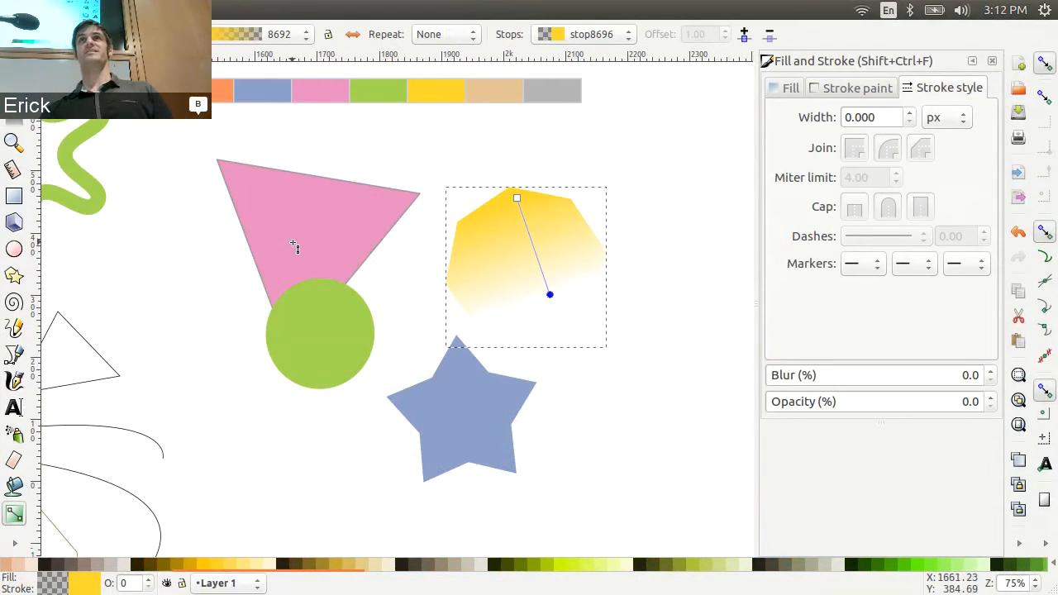
Step: Break up the Set2 strip by moving the teal, orange, blue, green, tan and grey swatches to uneven positions
key(s)
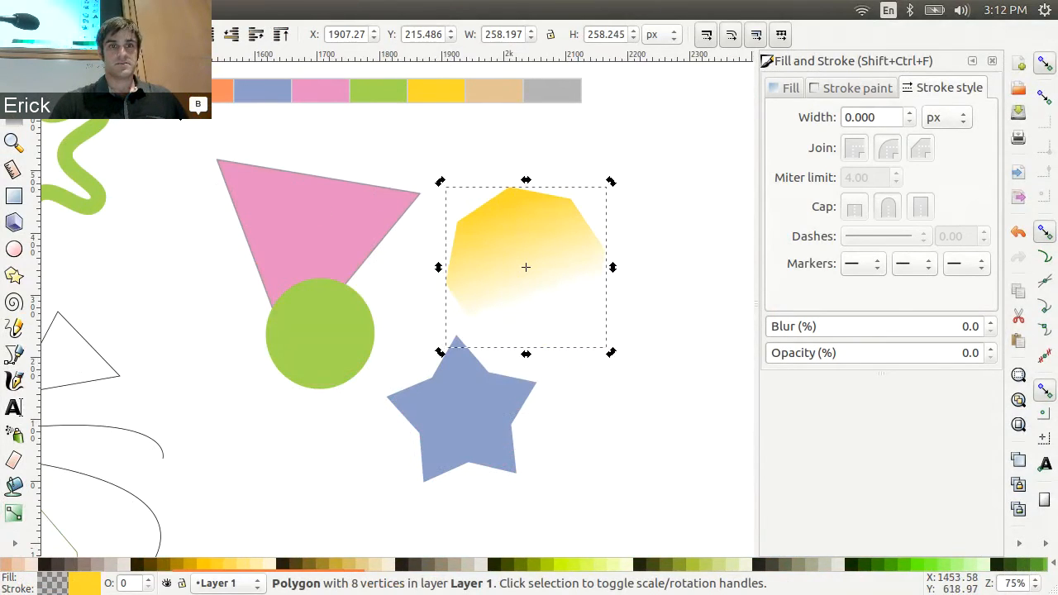
click(161, 124)
drag(213, 96, 279, 138)
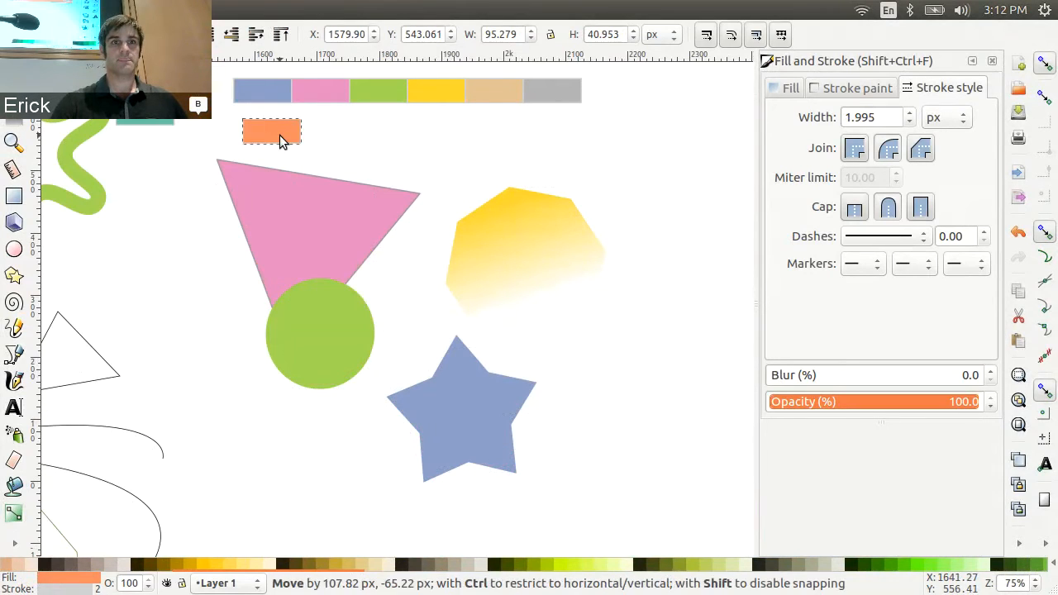
drag(274, 99, 157, 178)
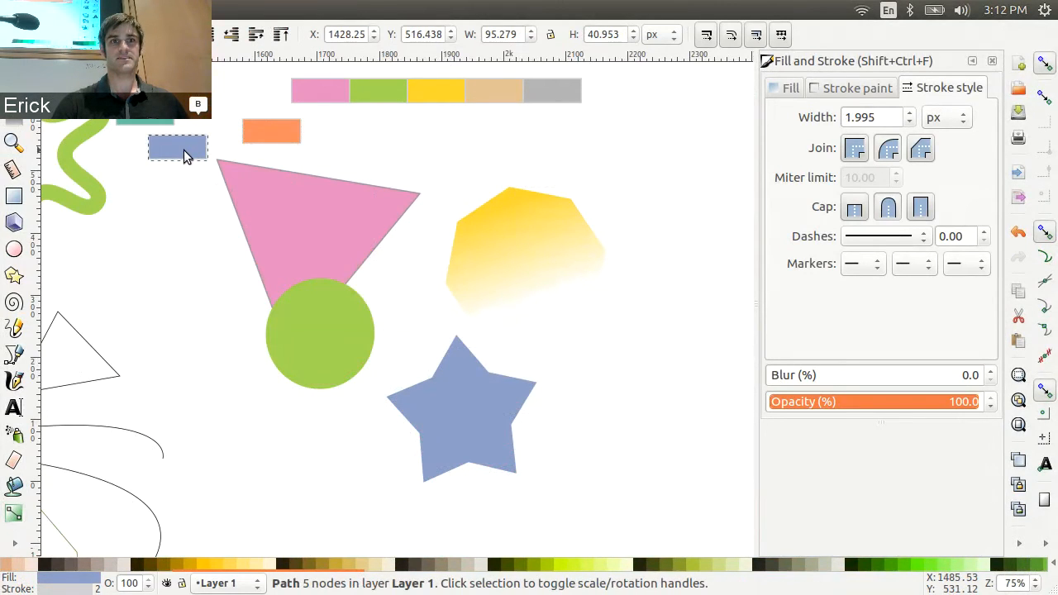
drag(183, 149, 215, 102)
drag(389, 99, 397, 125)
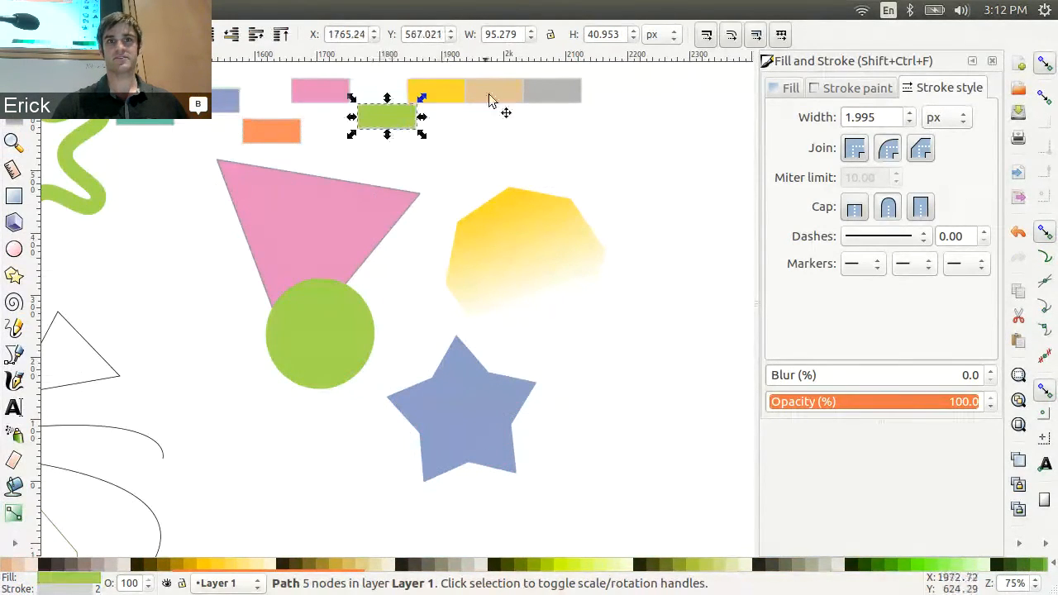
drag(491, 99, 470, 152)
drag(529, 96, 494, 97)
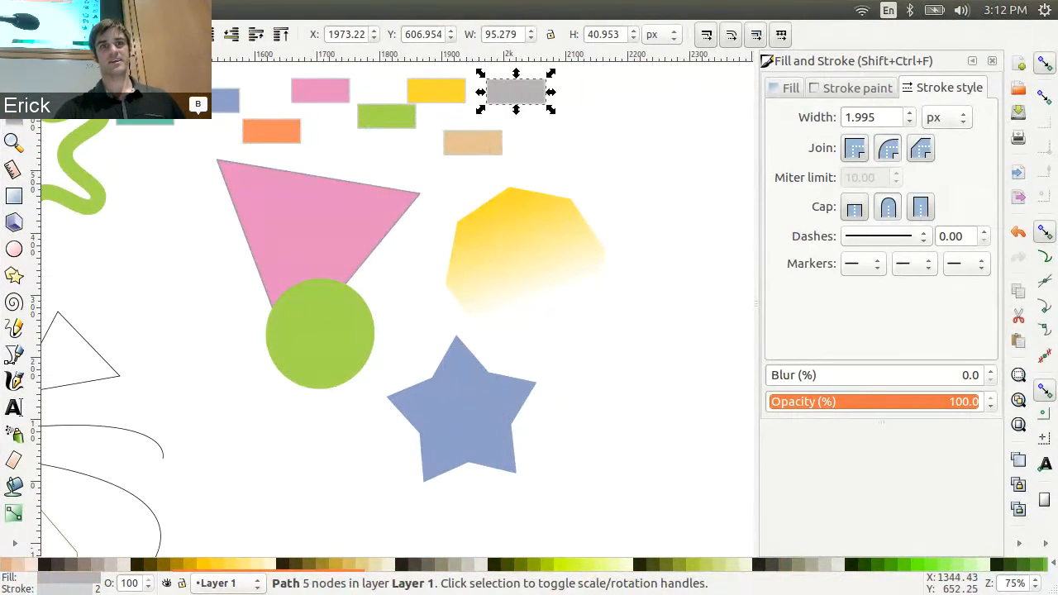
Step: Select all eight scattered palette swatches and open the Align and Distribute settings
drag(100, 157, 585, 65)
mouse_move(252, 5)
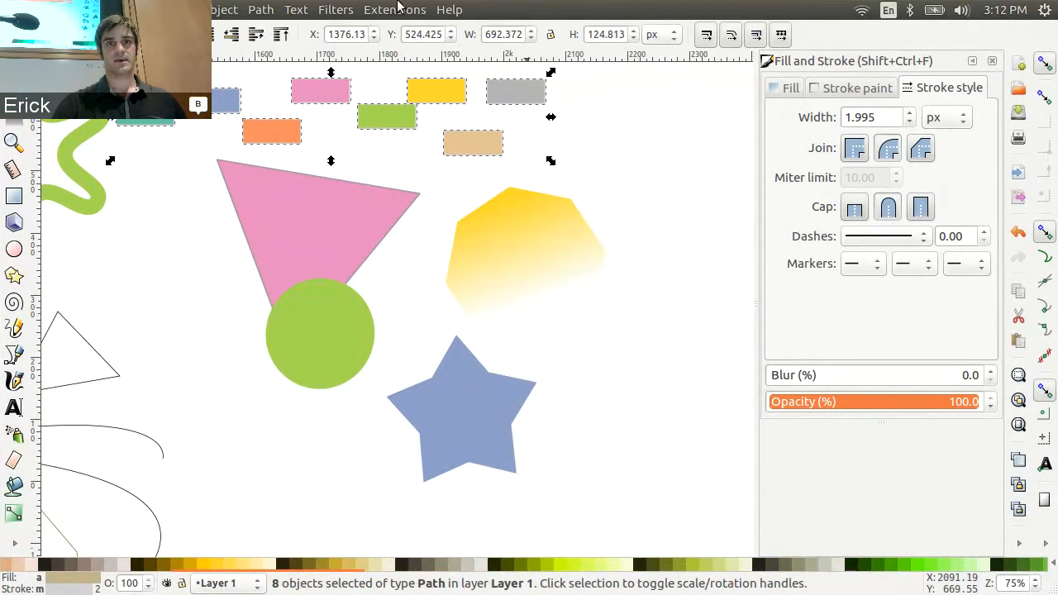
click(225, 10)
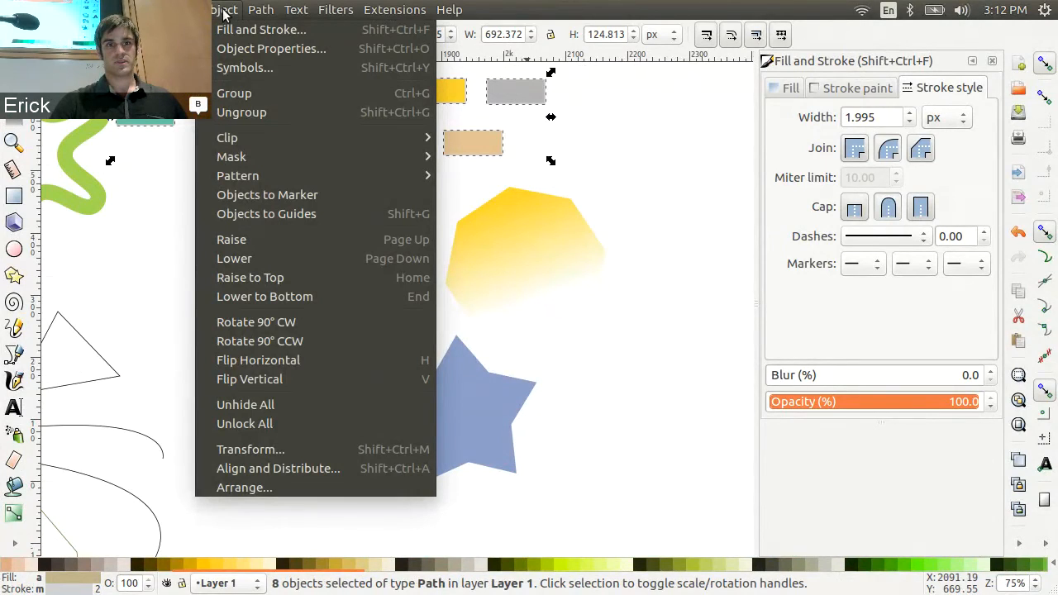
click(307, 468)
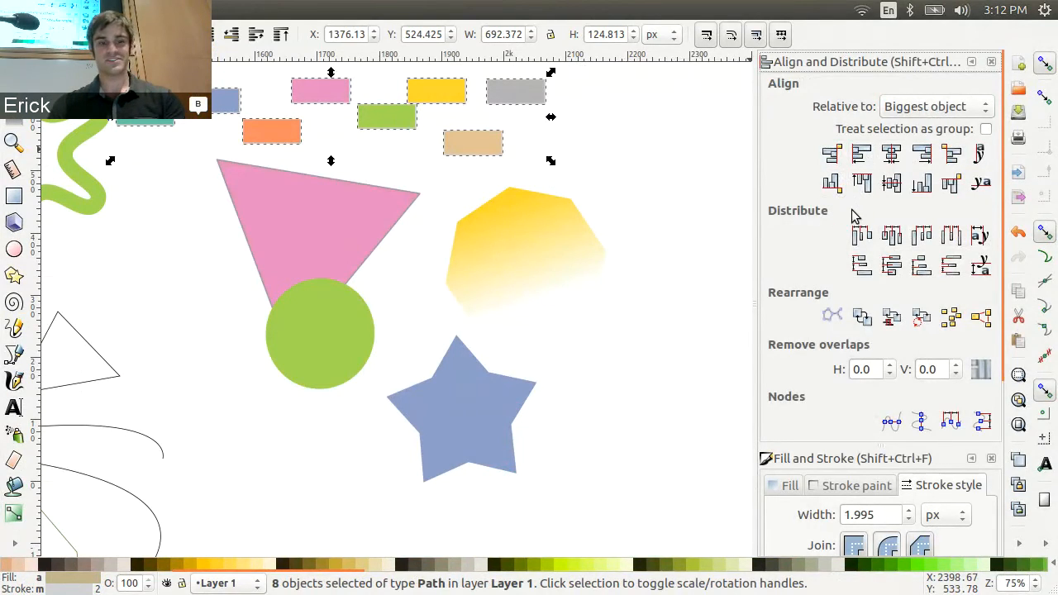
Step: Look through the Align and Distribute options and the Fill and Stroke settings for the selected swatches
scroll(866, 235, down, 2)
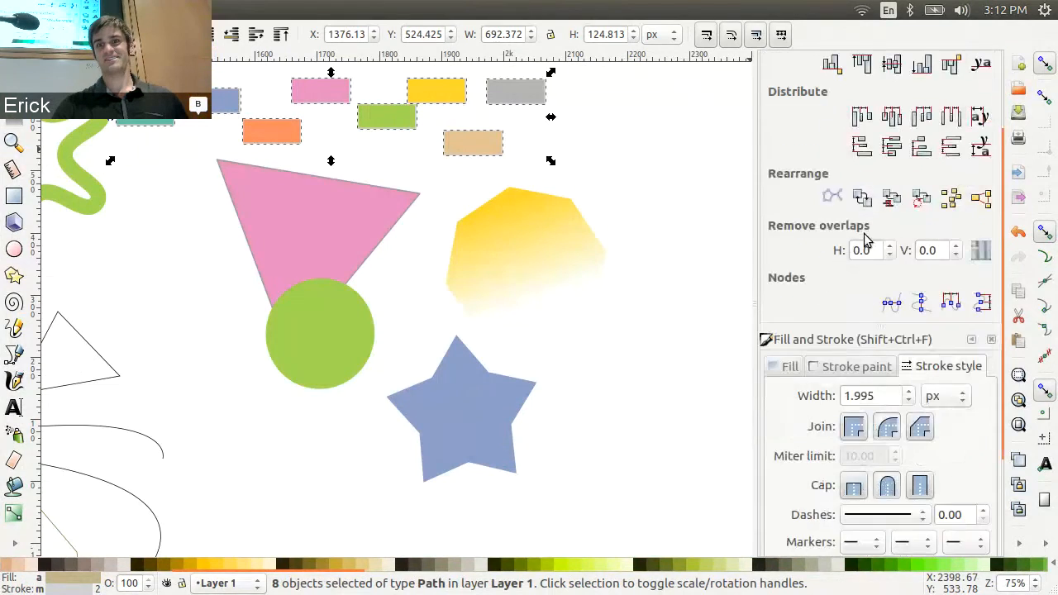
scroll(866, 238, up, 2)
scroll(861, 240, down, 2)
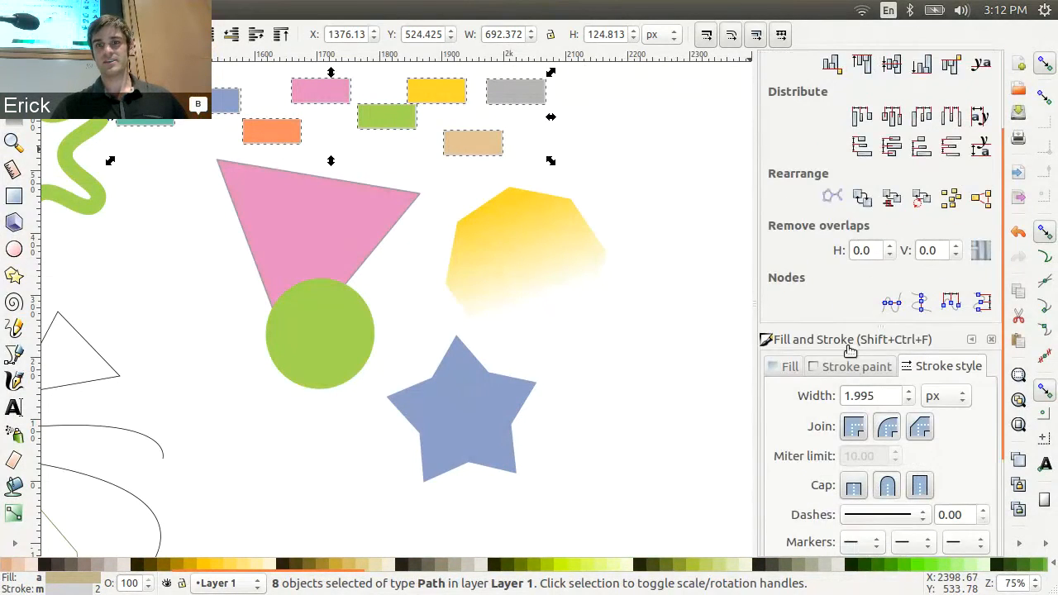
scroll(849, 351, down, 3)
scroll(849, 350, up, 5)
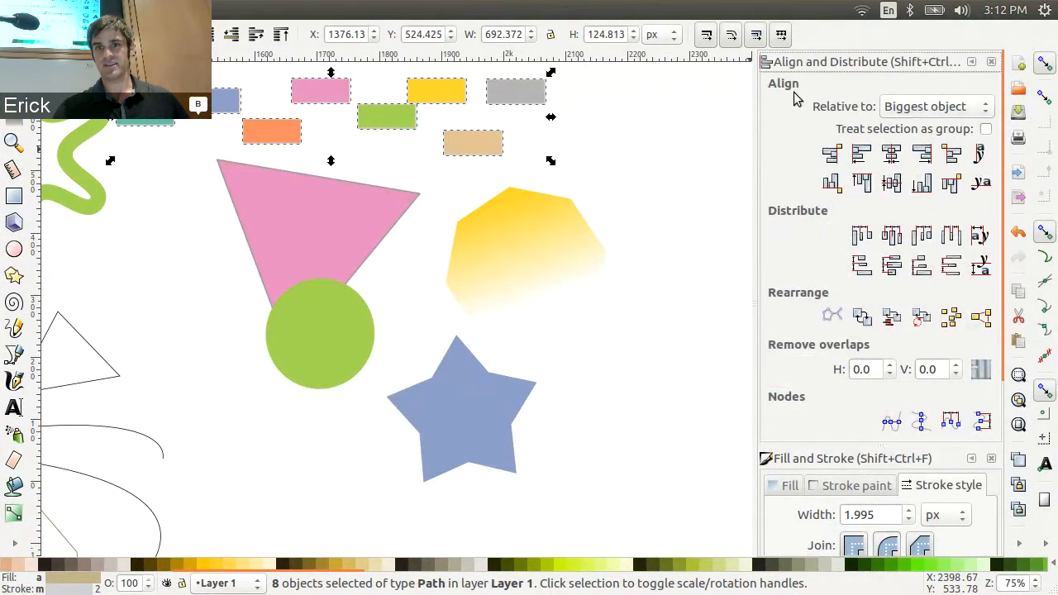
scroll(891, 469, down, 4)
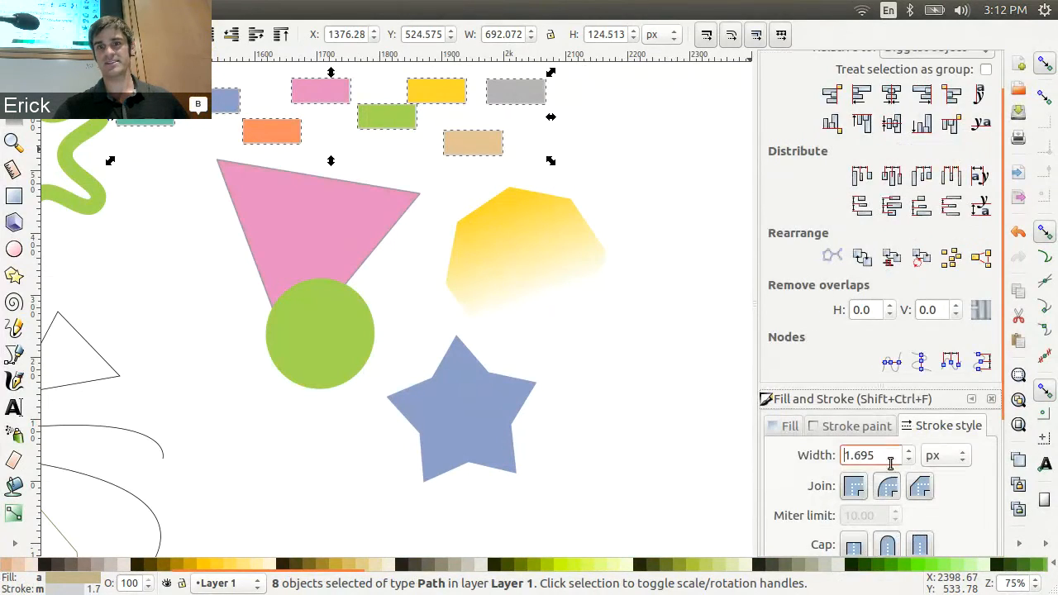
scroll(876, 425, up, 2)
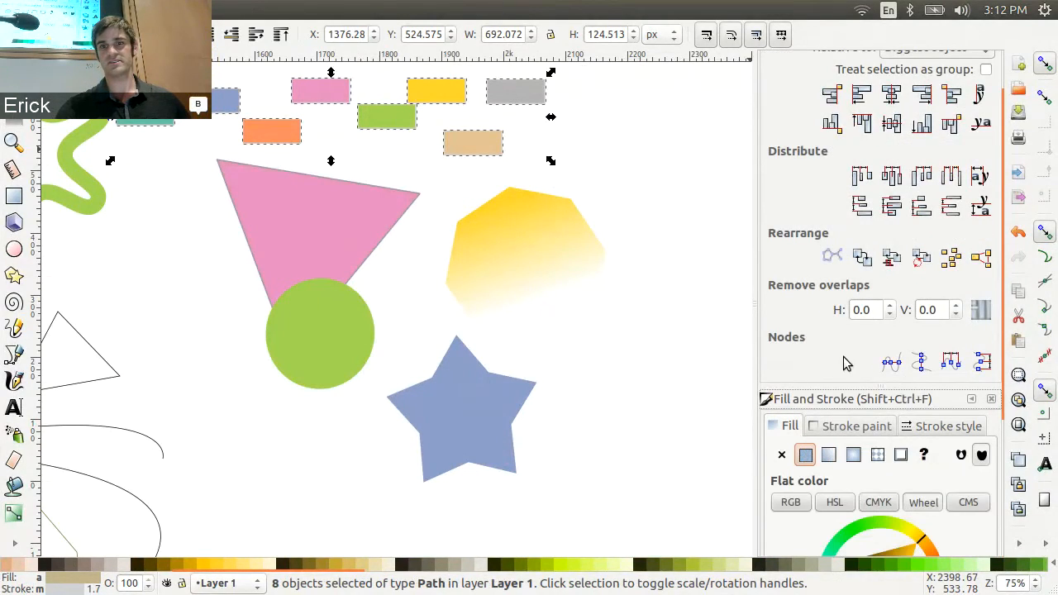
scroll(844, 363, down, 2)
scroll(838, 330, up, 5)
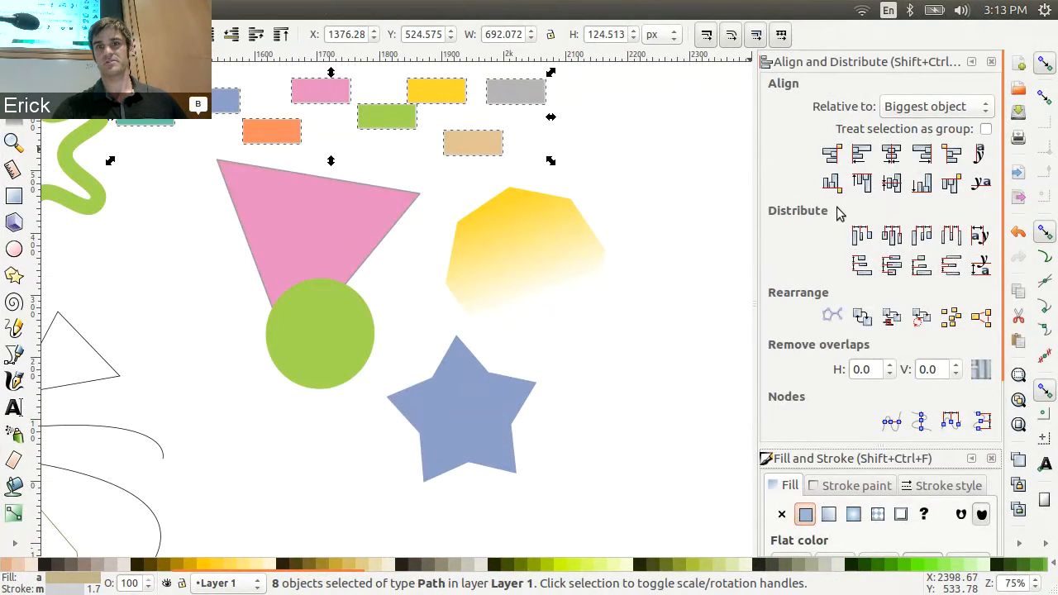
Step: Try centring the eight swatches on the horizontal axis, undo it, and distribute them with equal horizontal gaps instead
click(891, 183)
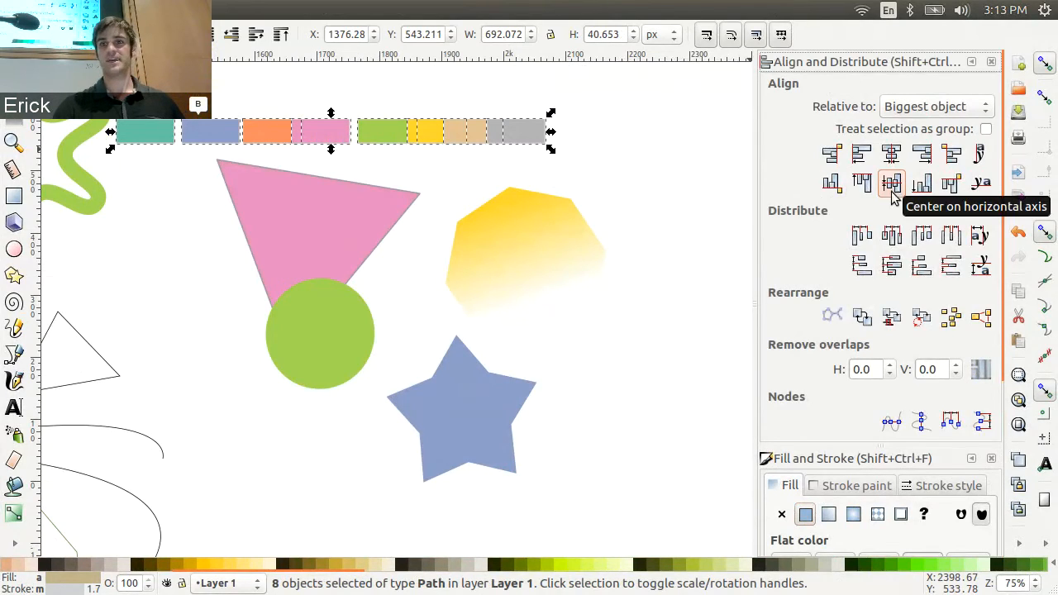
key(ctrl+z)
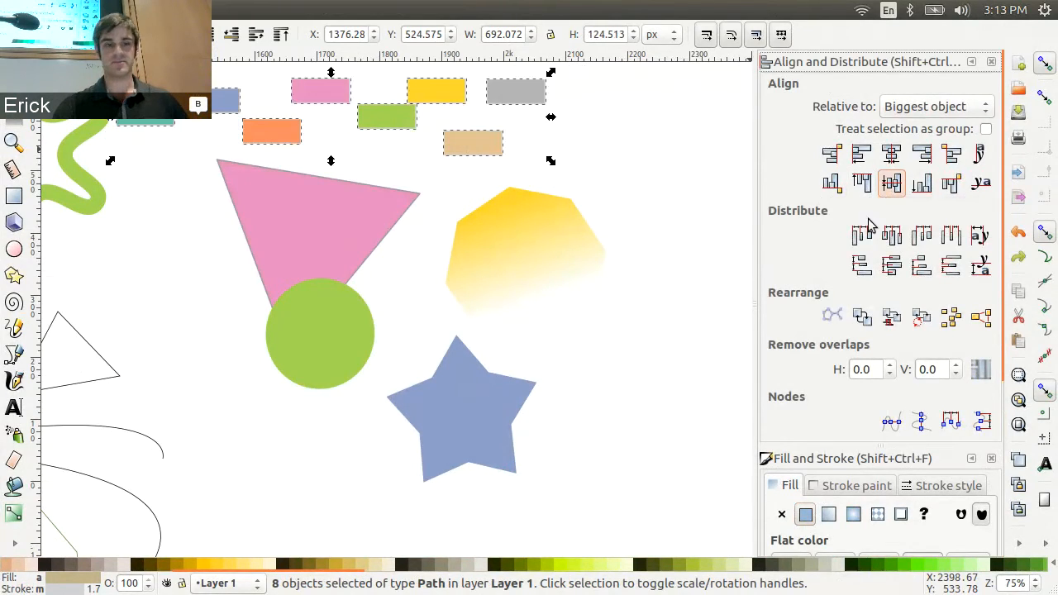
click(952, 240)
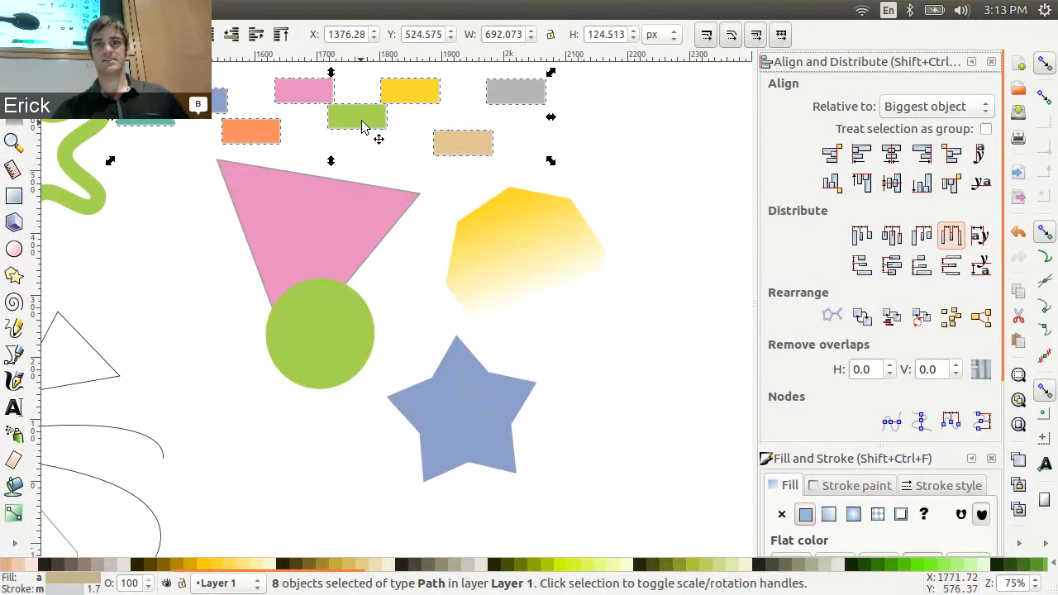
Step: Shift the swatch group slightly, then reposition the green, grey, tan and yellow swatches so the last three form a loose row
drag(405, 98, 358, 124)
click(418, 170)
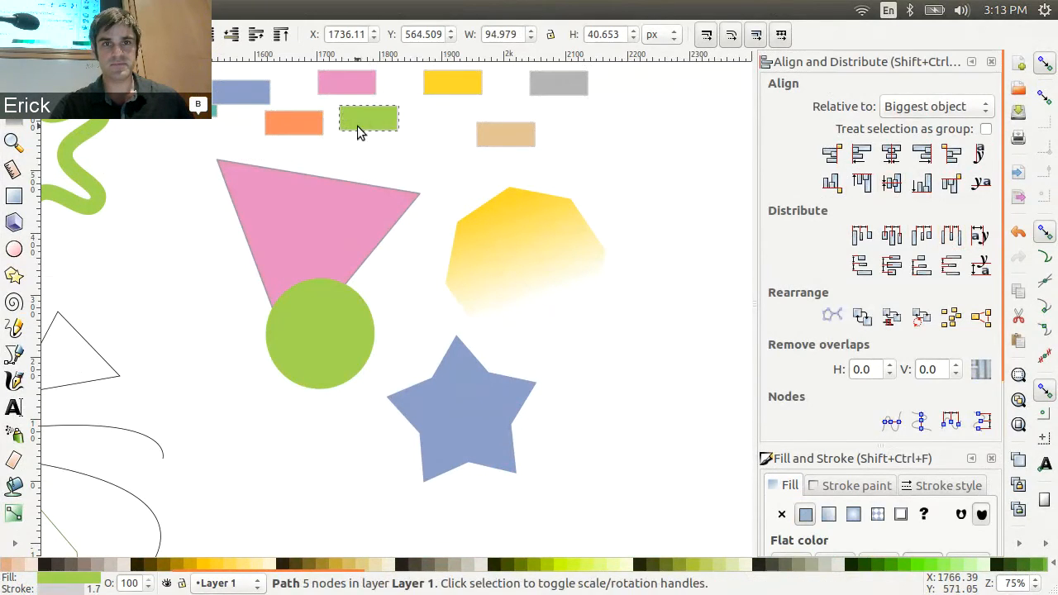
drag(556, 85, 600, 130)
drag(529, 142, 540, 132)
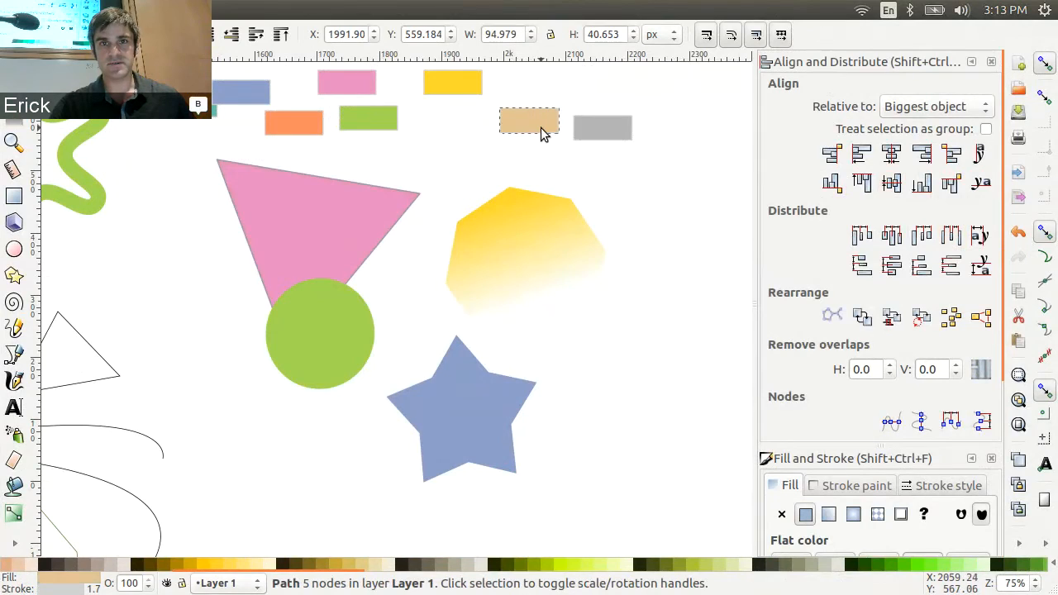
drag(444, 79, 465, 118)
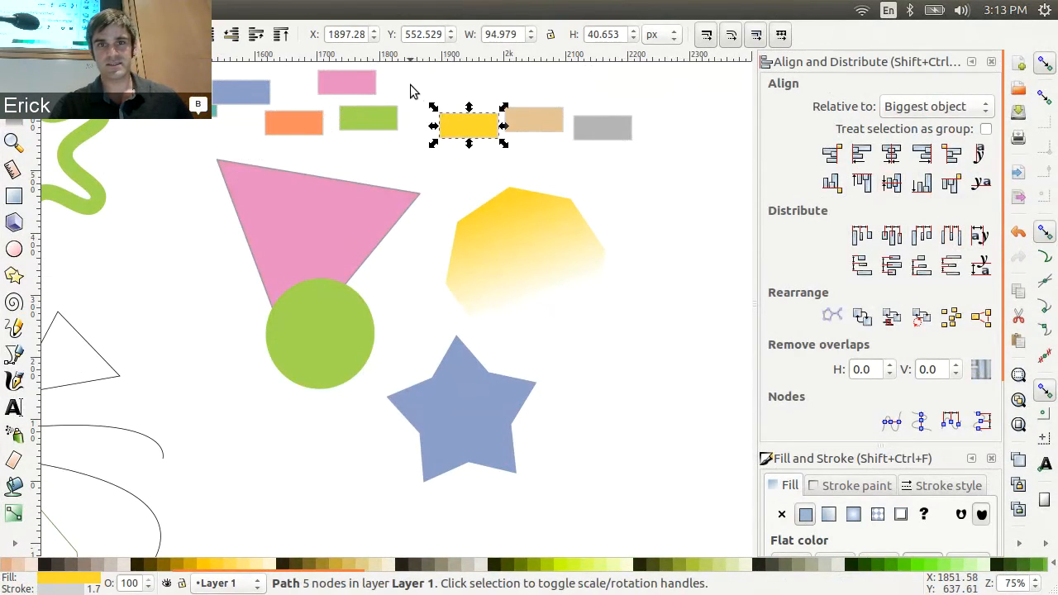
Step: Select the yellow, tan and grey swatches and centre them on a common horizontal axis
click(414, 85)
drag(417, 84, 652, 162)
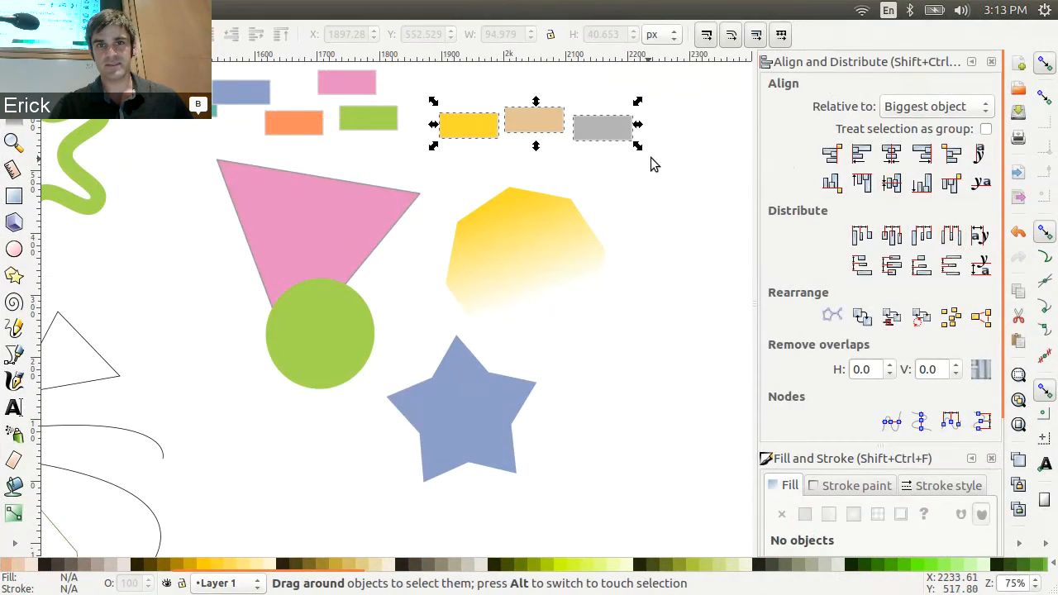
click(891, 182)
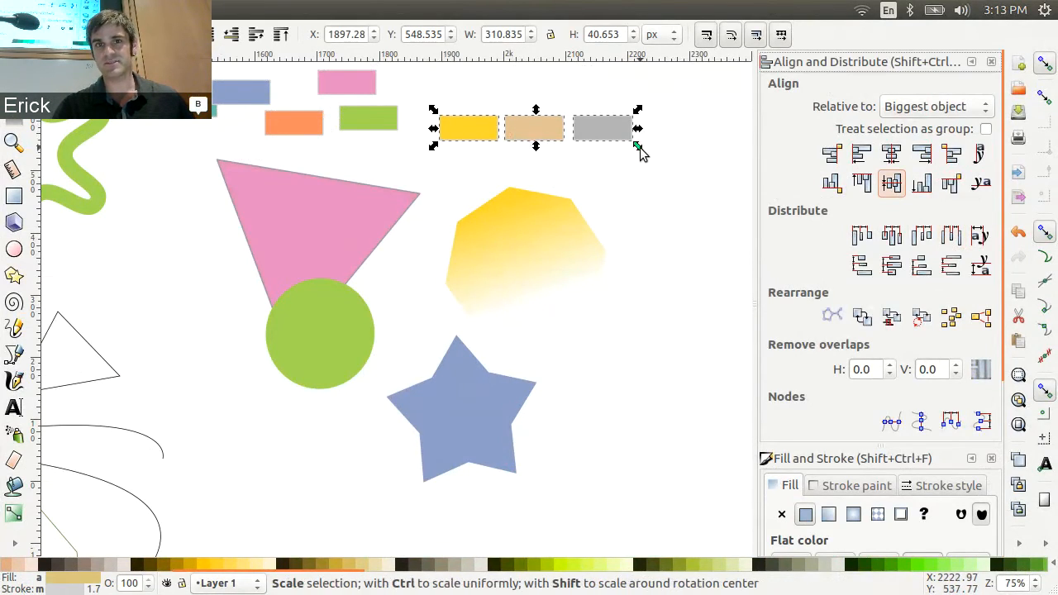
Step: Enlarge the three selected swatches together to about 453 by 59 px and make the horizontal gaps between them equal
drag(637, 147, 725, 187)
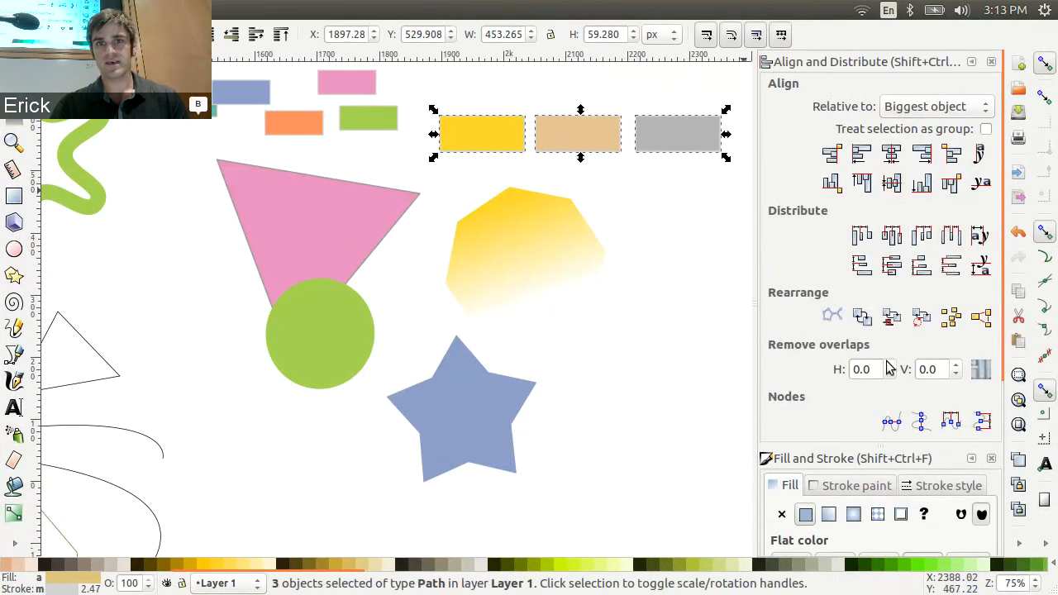
click(950, 236)
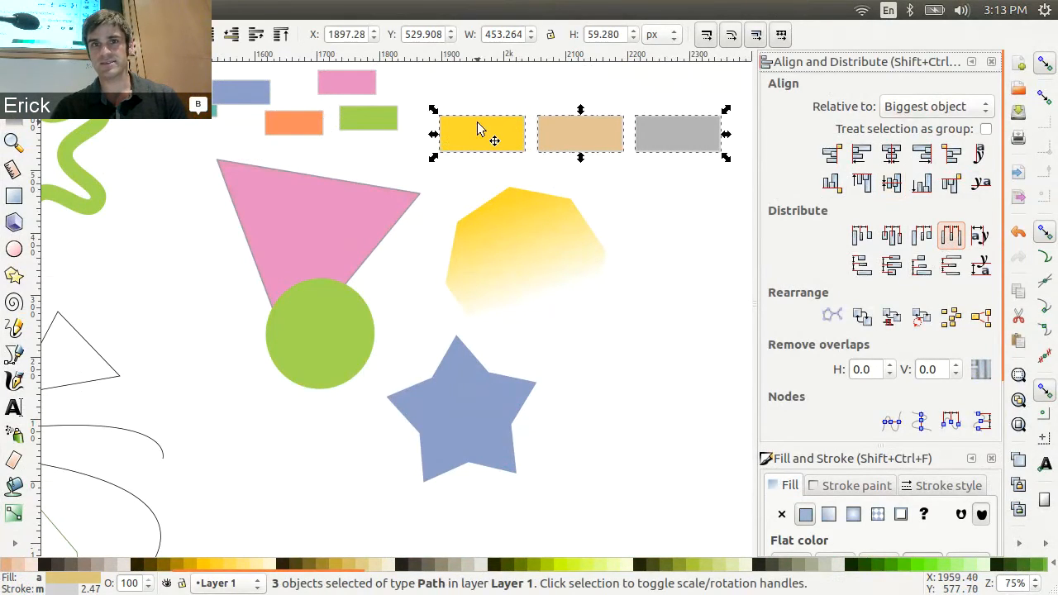
Step: Select the blue, pink, orange, green and teal swatches and randomize their centres in both dimensions several times
click(633, 193)
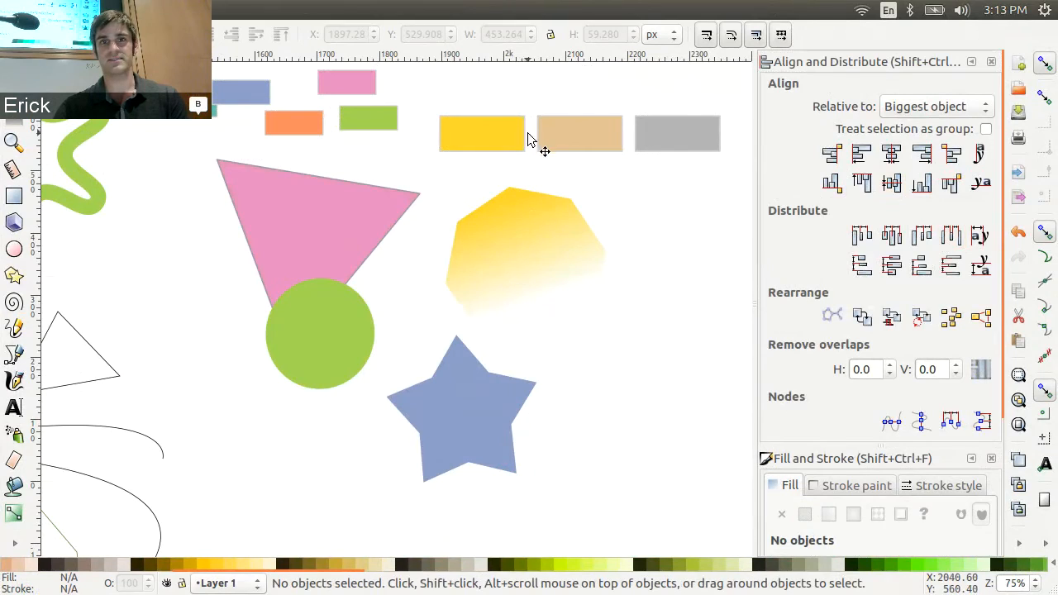
scroll(656, 188, down, 1)
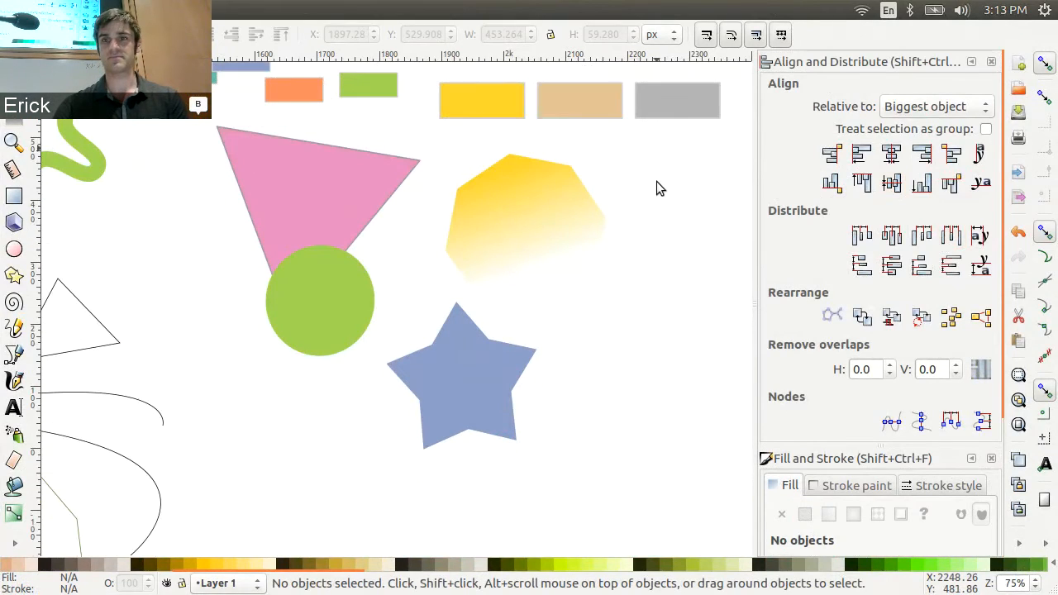
scroll(446, 141, up, 1)
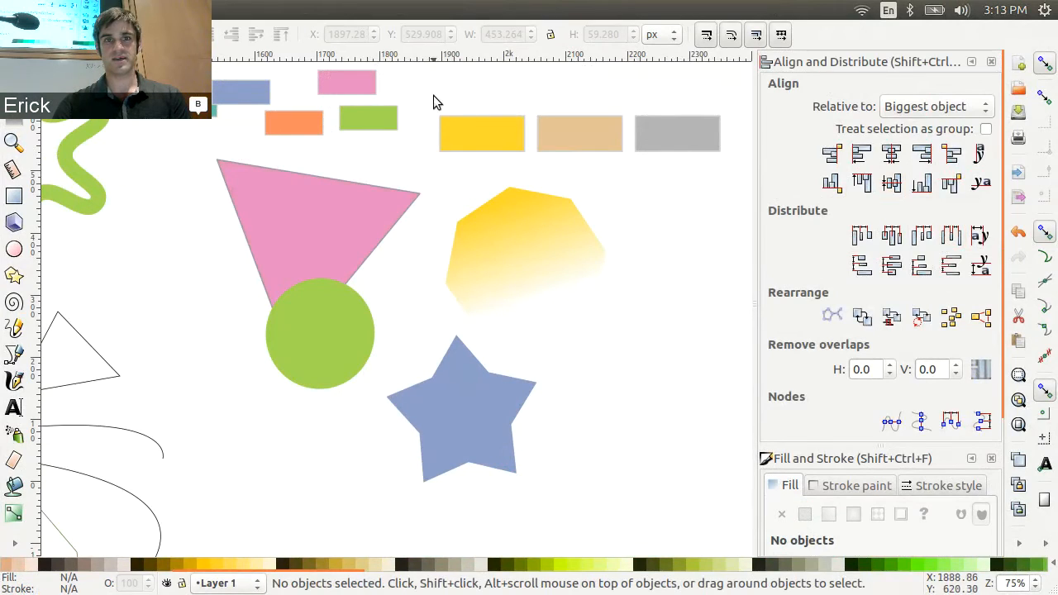
drag(139, 152, 465, 66)
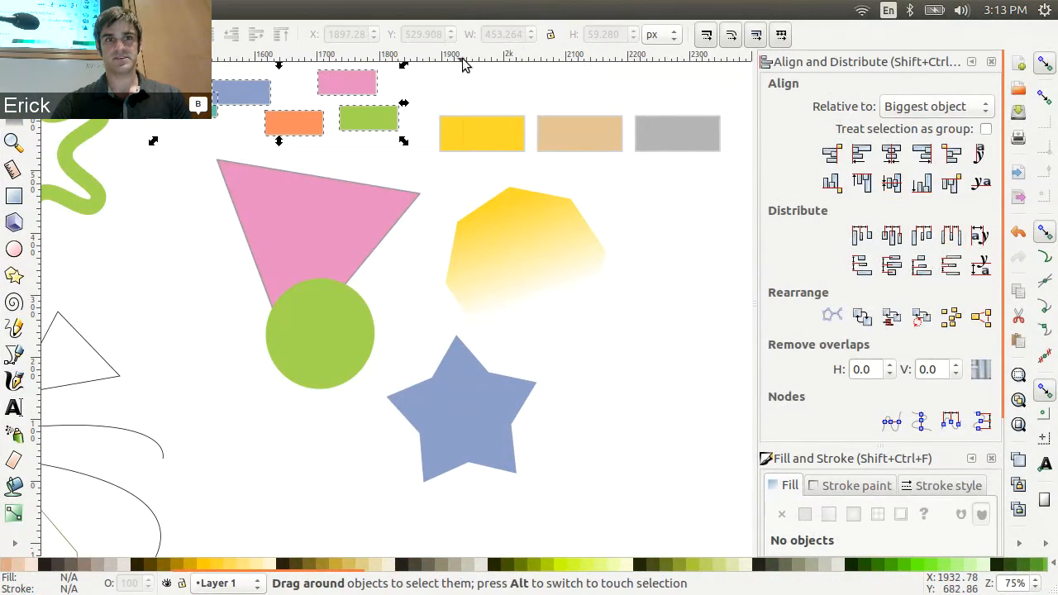
click(956, 318)
click(959, 320)
click(960, 320)
click(960, 320)
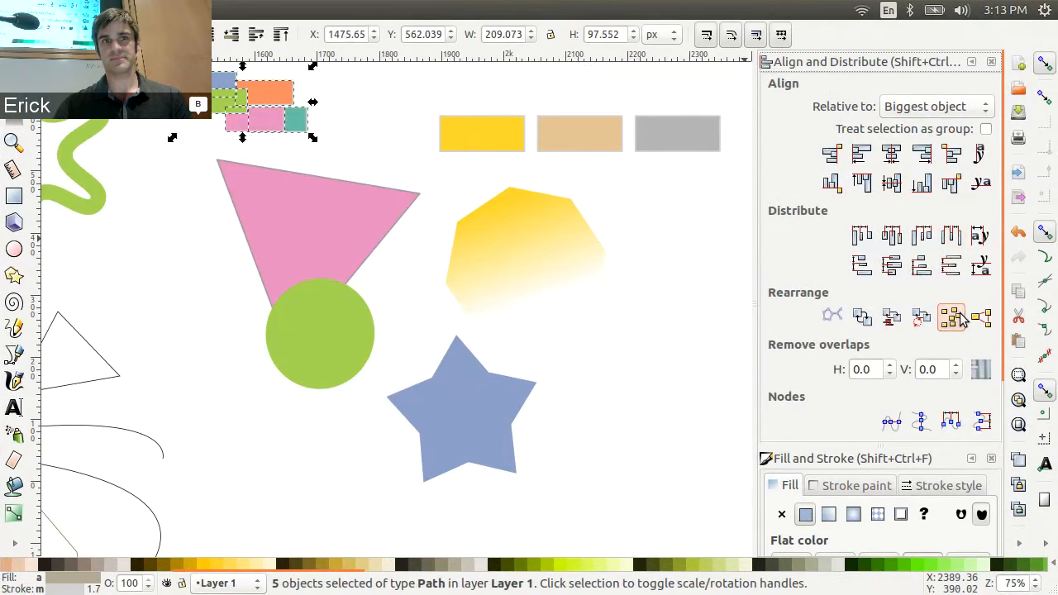
click(959, 319)
click(959, 320)
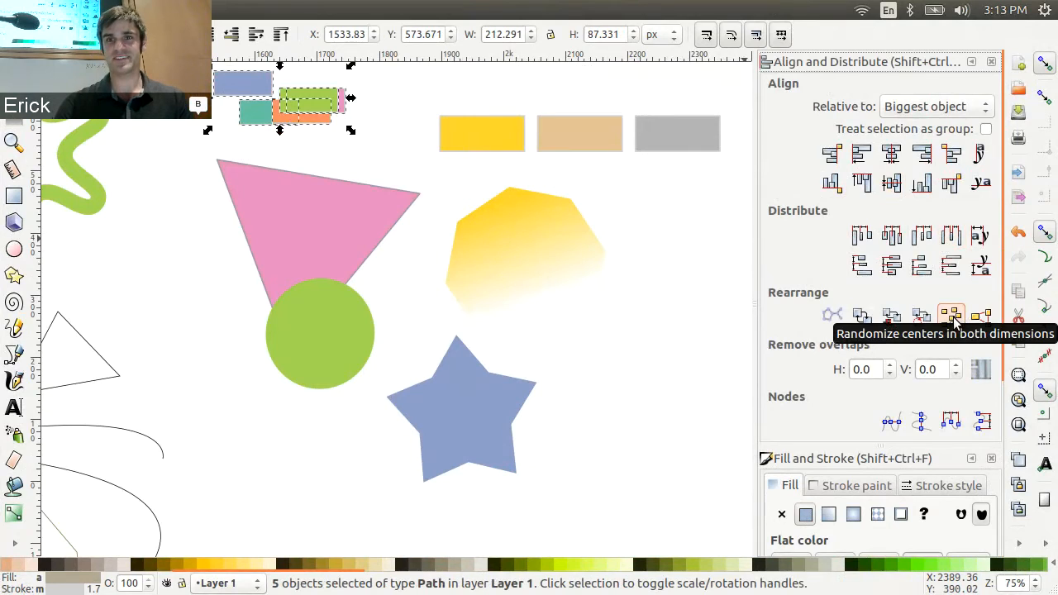
click(957, 319)
click(956, 320)
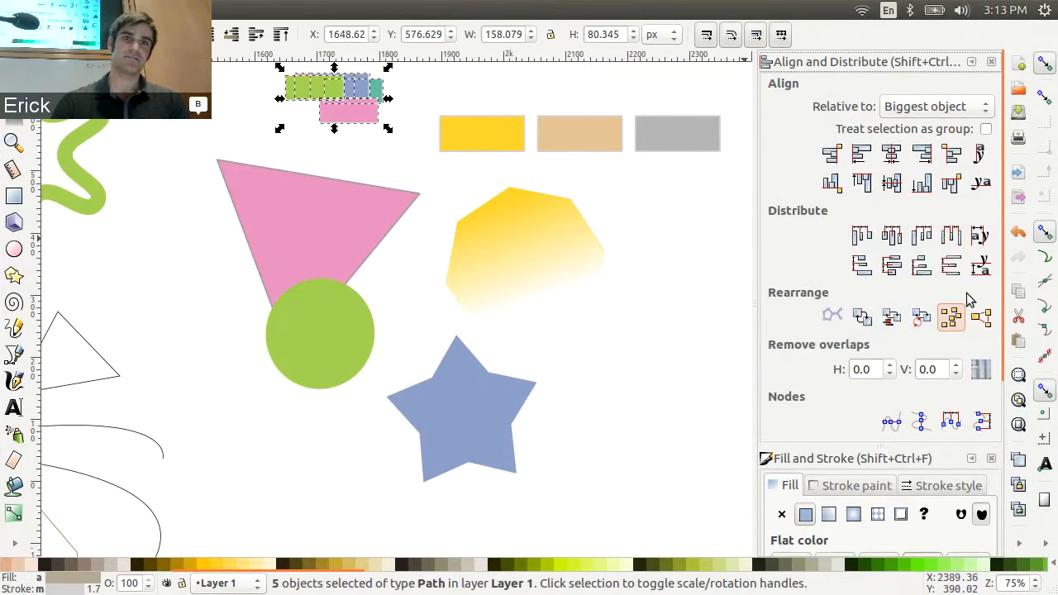
Step: Make the horizontal gaps between the five swatches equal and centre them on a common horizontal axis
click(951, 238)
click(892, 183)
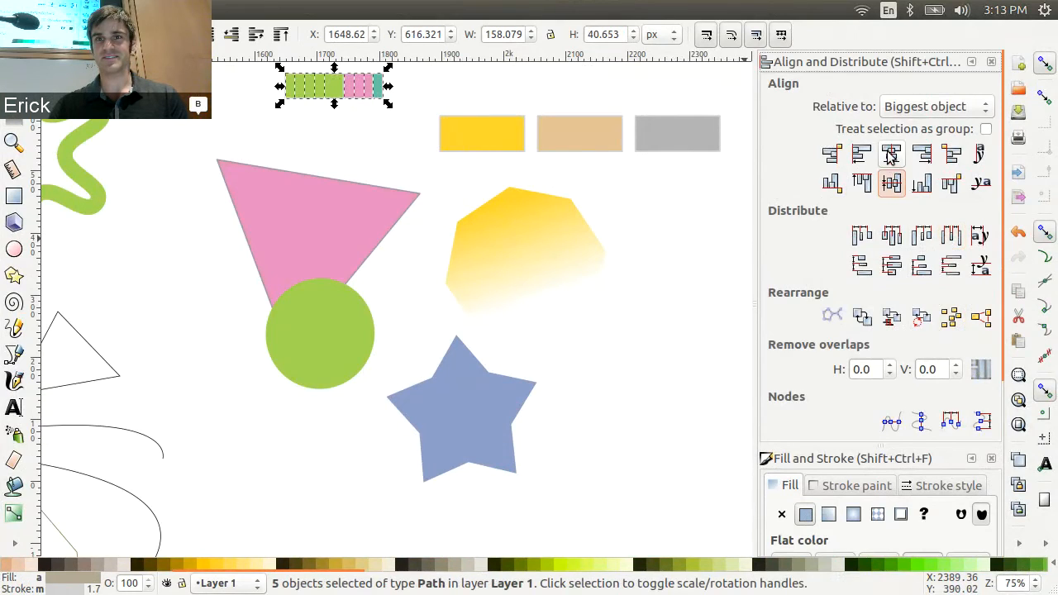
click(716, 224)
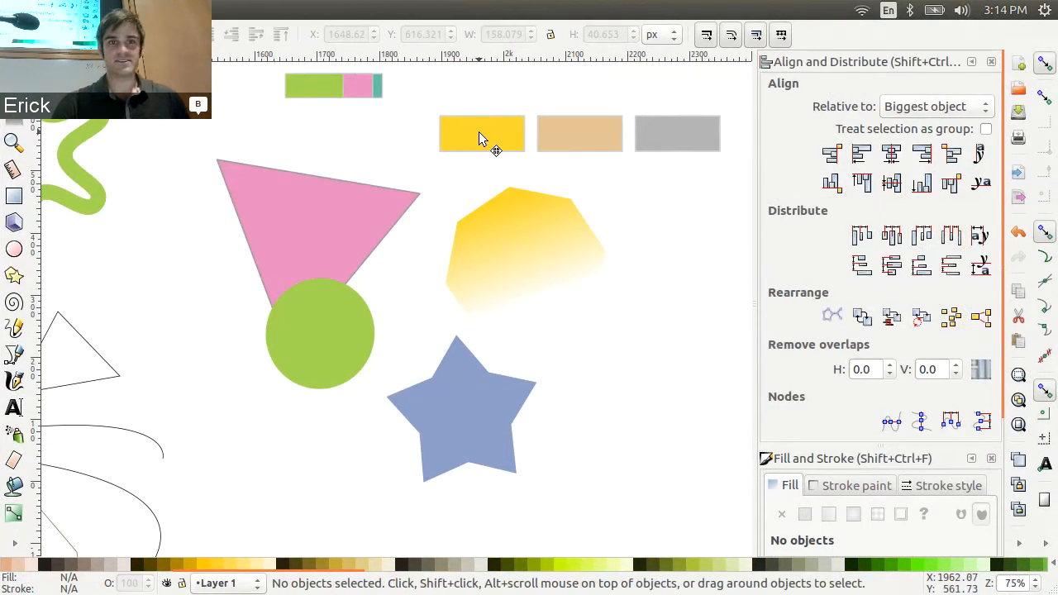
Step: Move the yellow swatch beside the blue star and centre both on a horizontal axis relative to the biggest object
drag(477, 132, 604, 460)
click(677, 286)
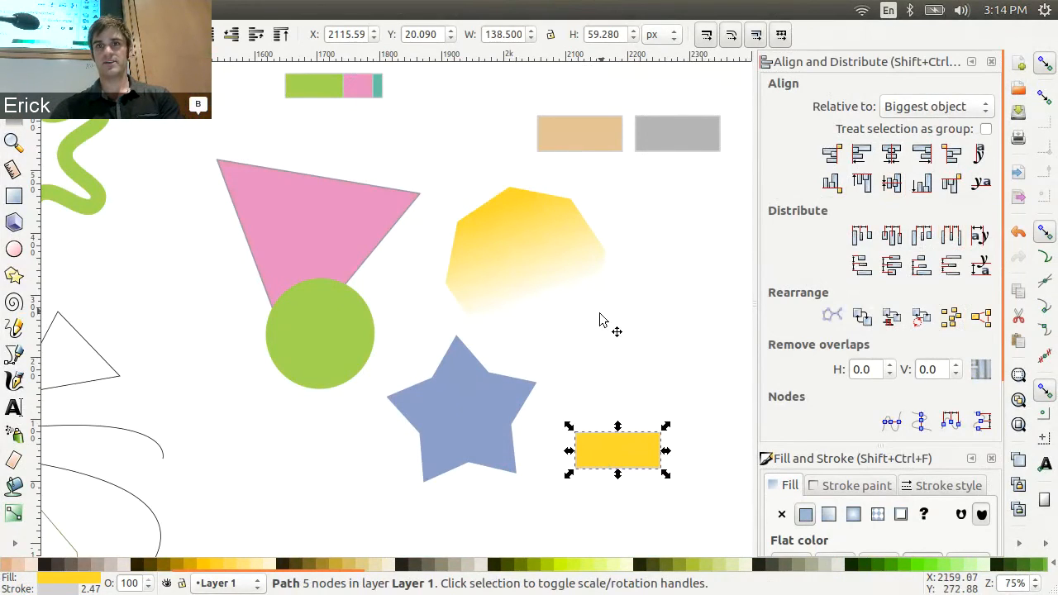
shift+click(455, 415)
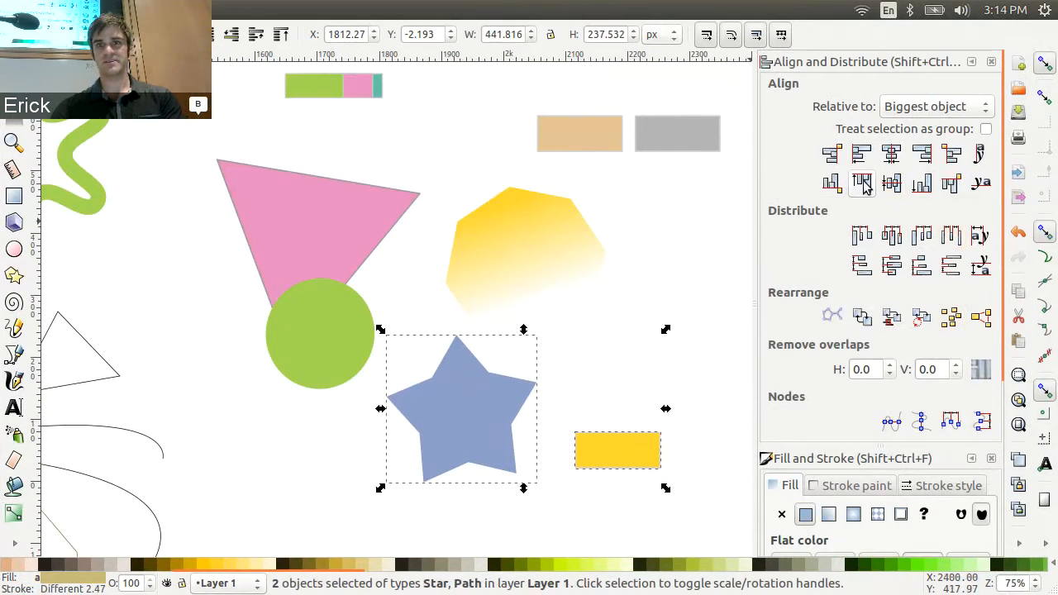
click(890, 183)
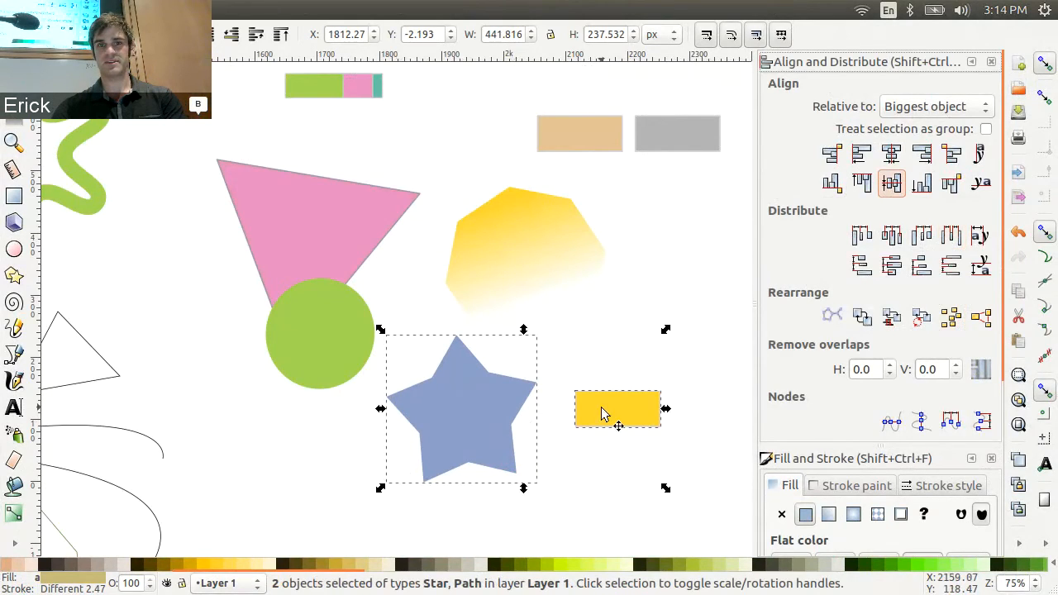
Step: Lower the yellow swatch, then centre the star and swatch on a horizontal axis relative to the smallest object
click(601, 497)
drag(589, 423, 602, 466)
shift+click(428, 409)
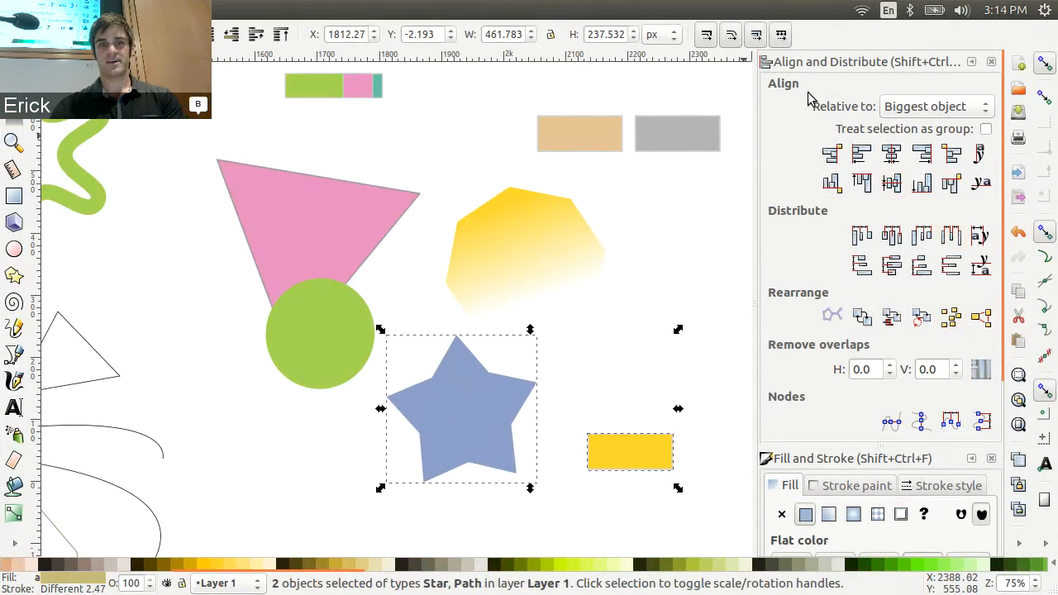
click(937, 106)
click(939, 109)
click(926, 107)
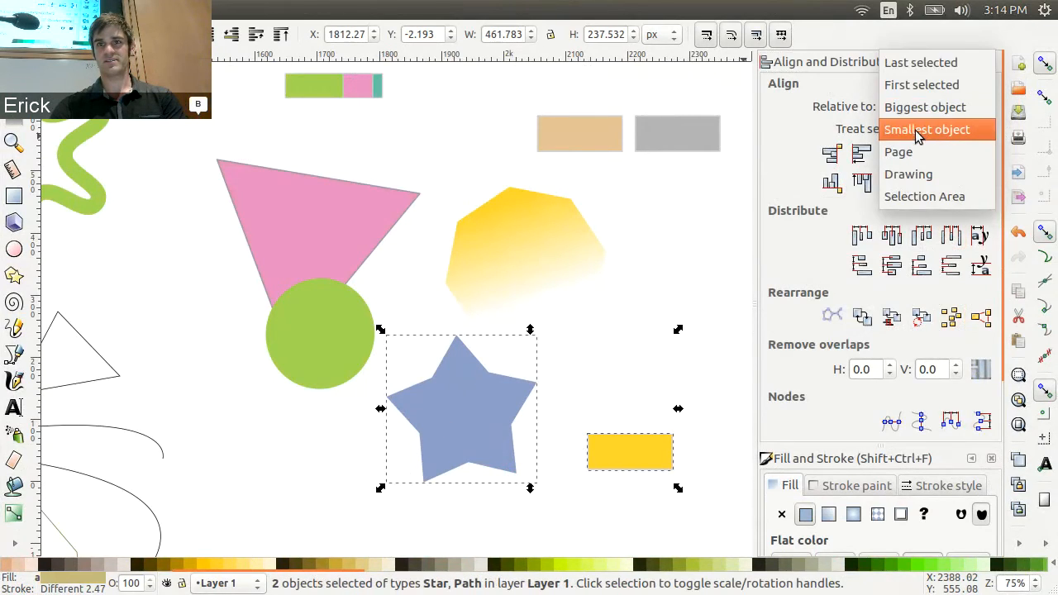
click(932, 130)
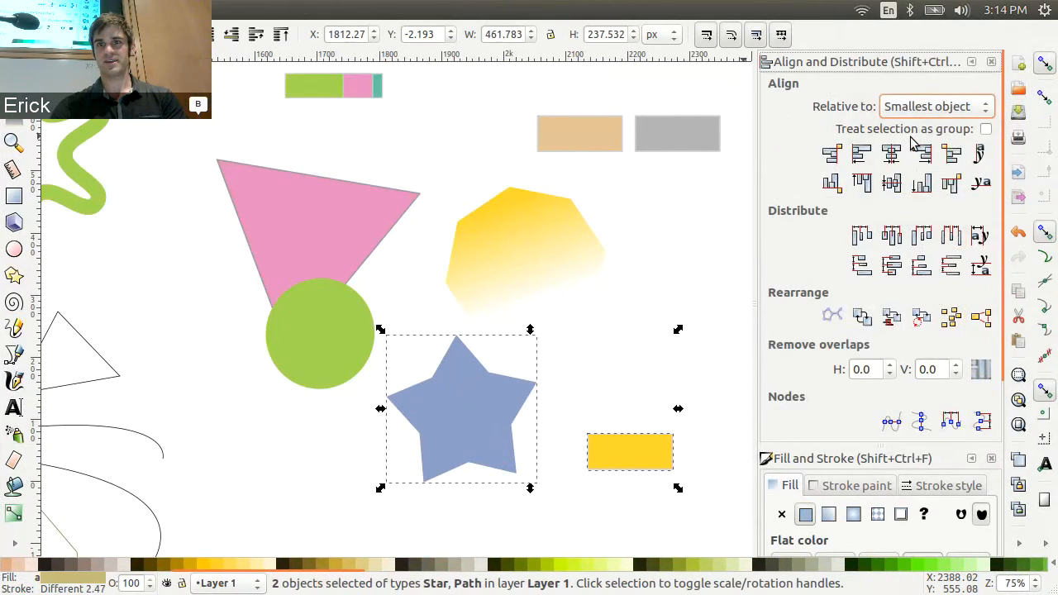
click(893, 183)
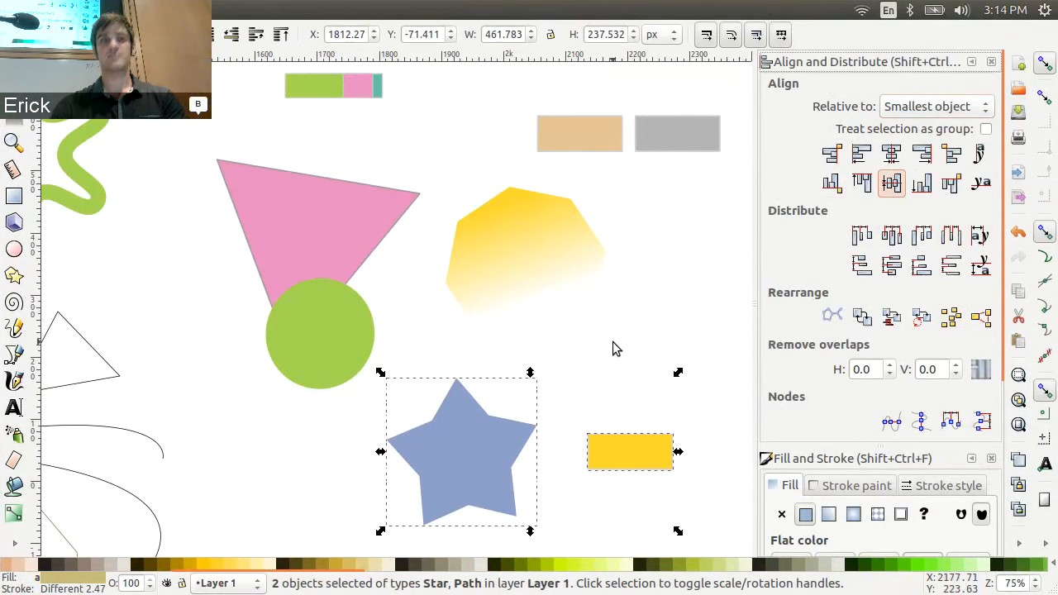
click(678, 307)
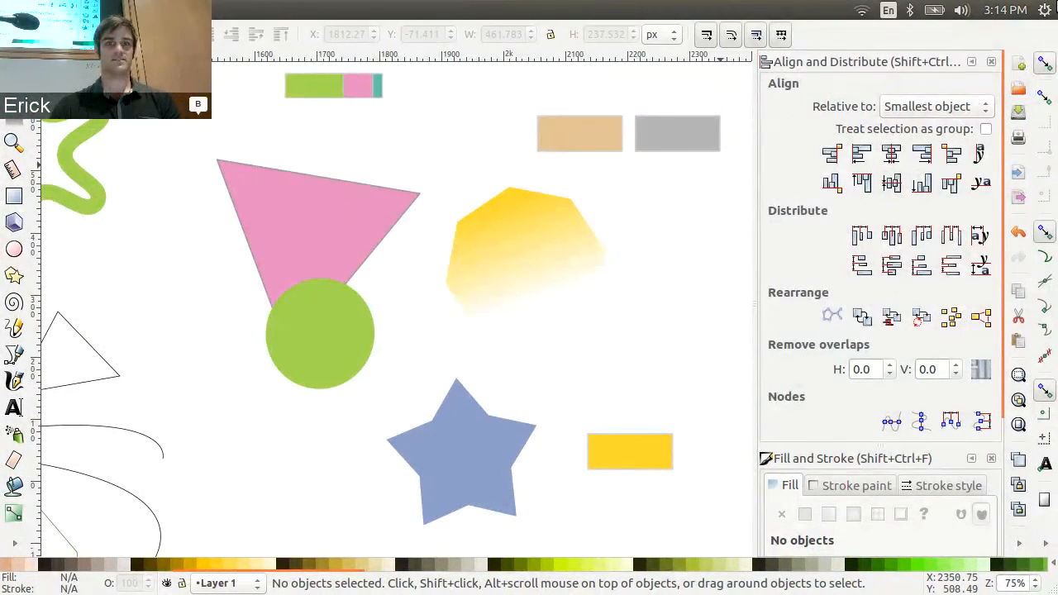
click(966, 105)
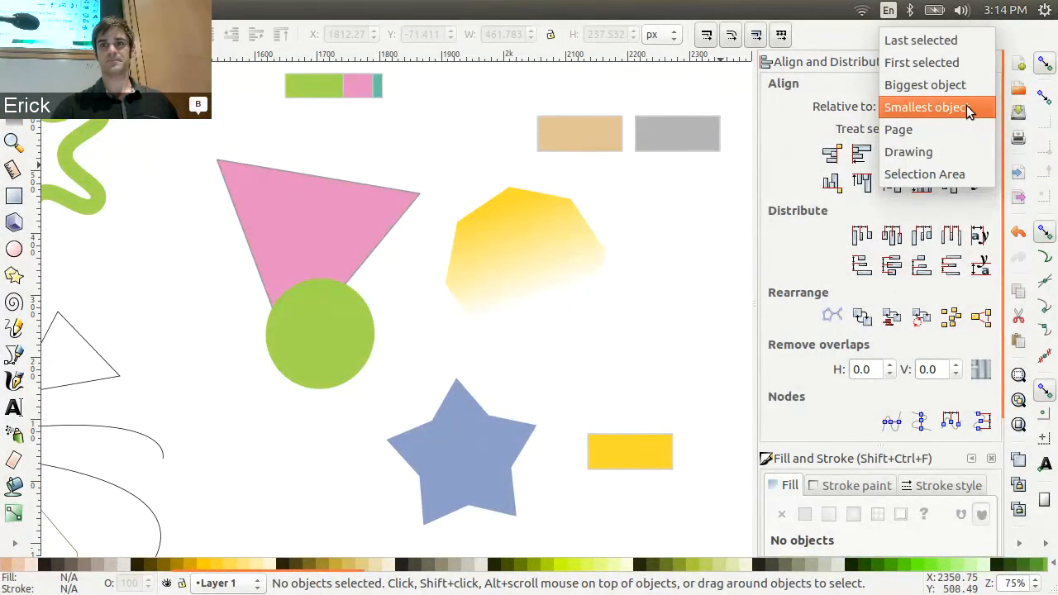
click(966, 106)
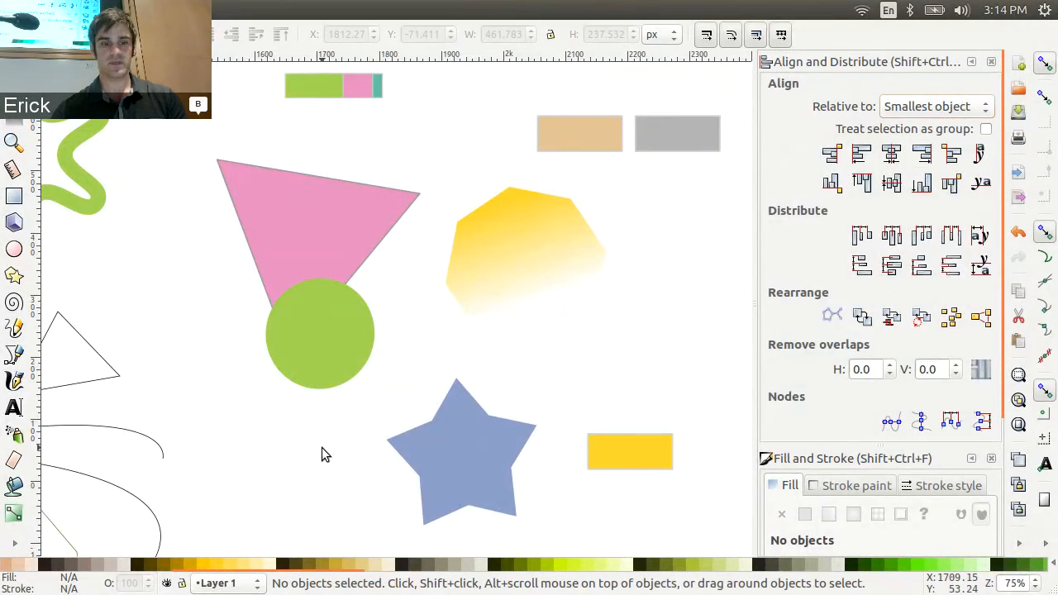
Step: Select the nodes along the left edges of the grey tube's white graduation cut-outs and align them to a common vertical line
scroll(321, 447, left, 10)
scroll(321, 447, down, 10)
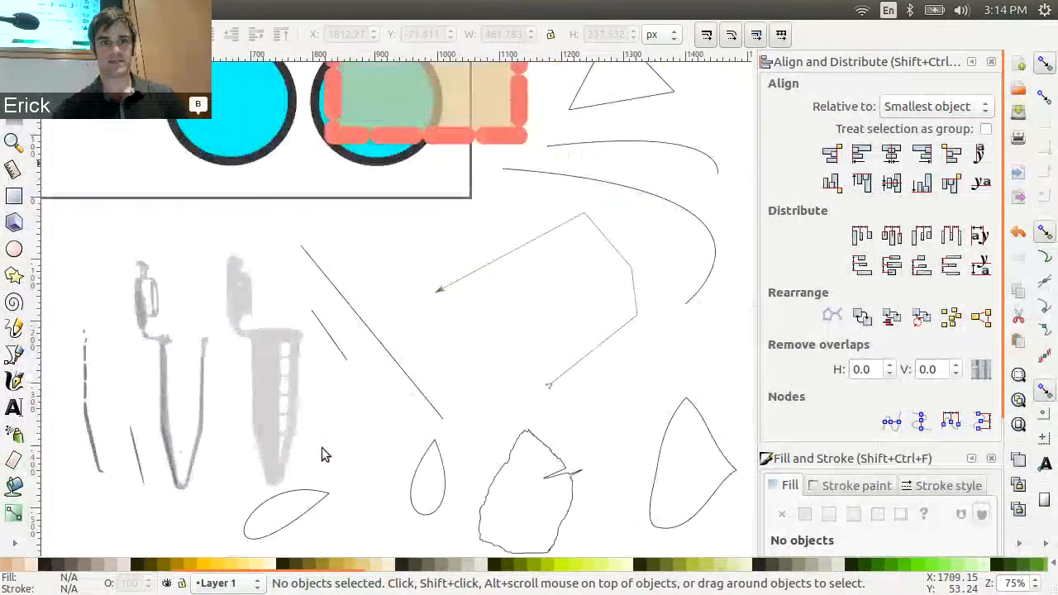
ctrl+scroll(267, 307, up, 2)
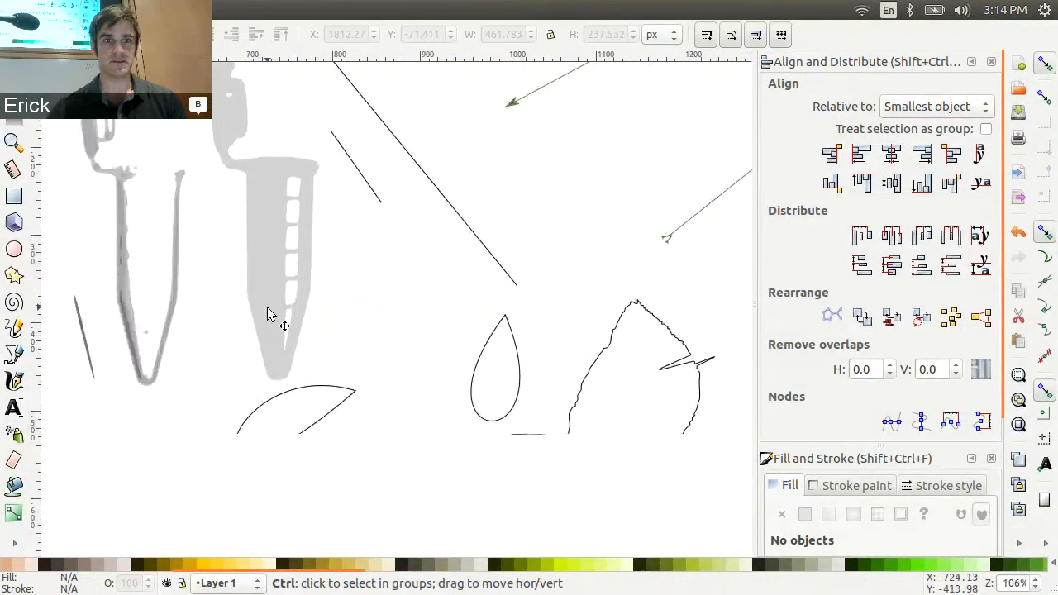
scroll(301, 234, down, 1)
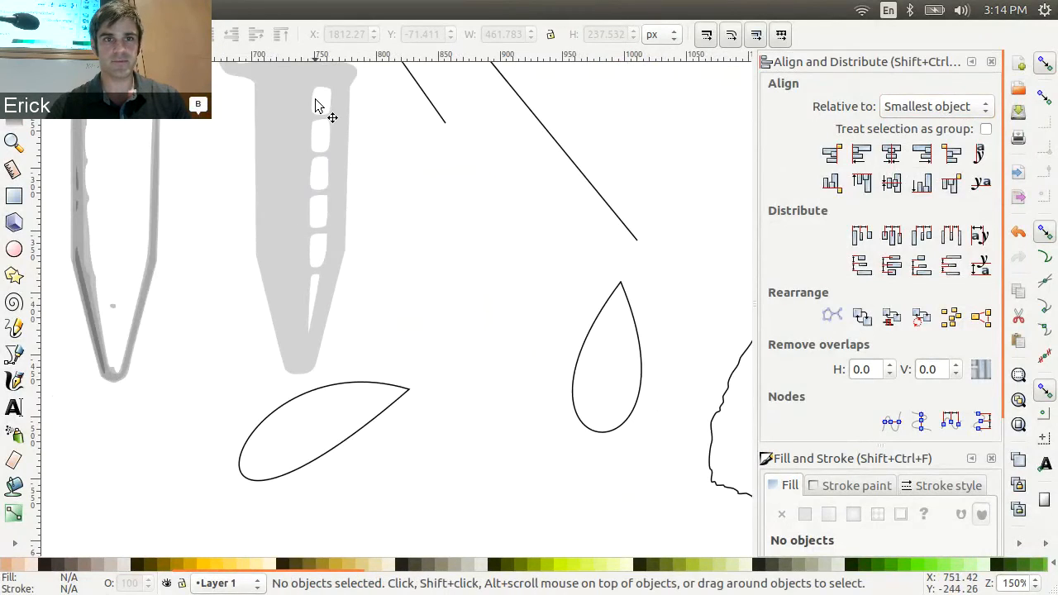
click(293, 90)
key(n)
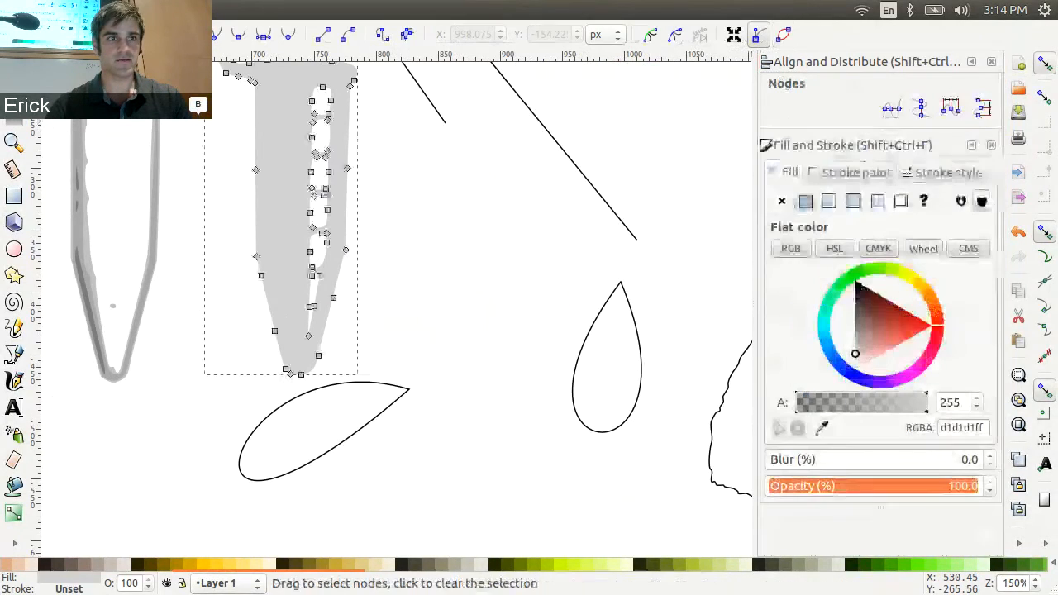
drag(298, 79, 320, 283)
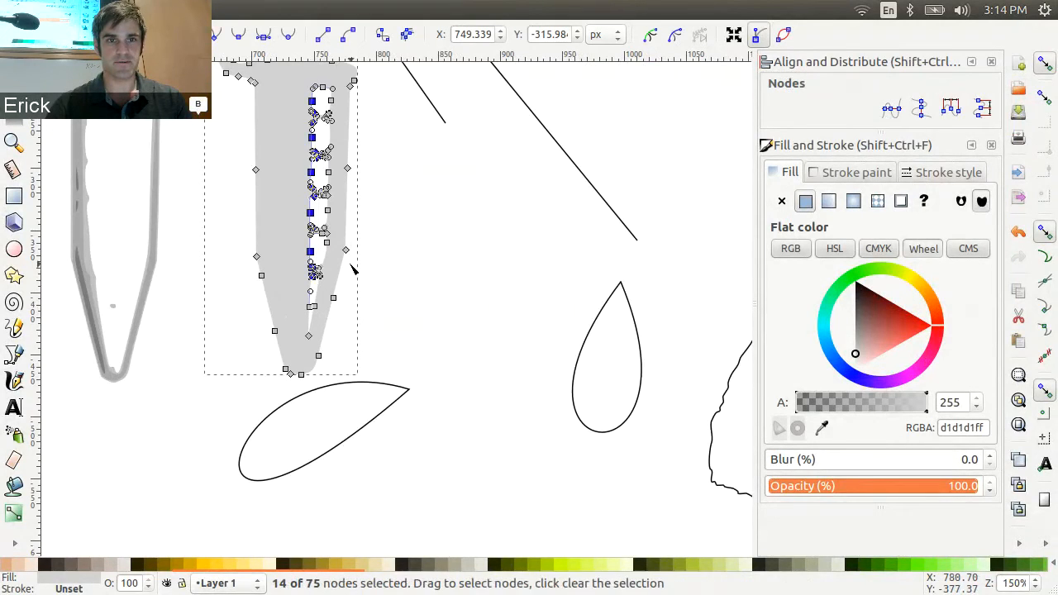
ctrl+scroll(343, 262, up, 2)
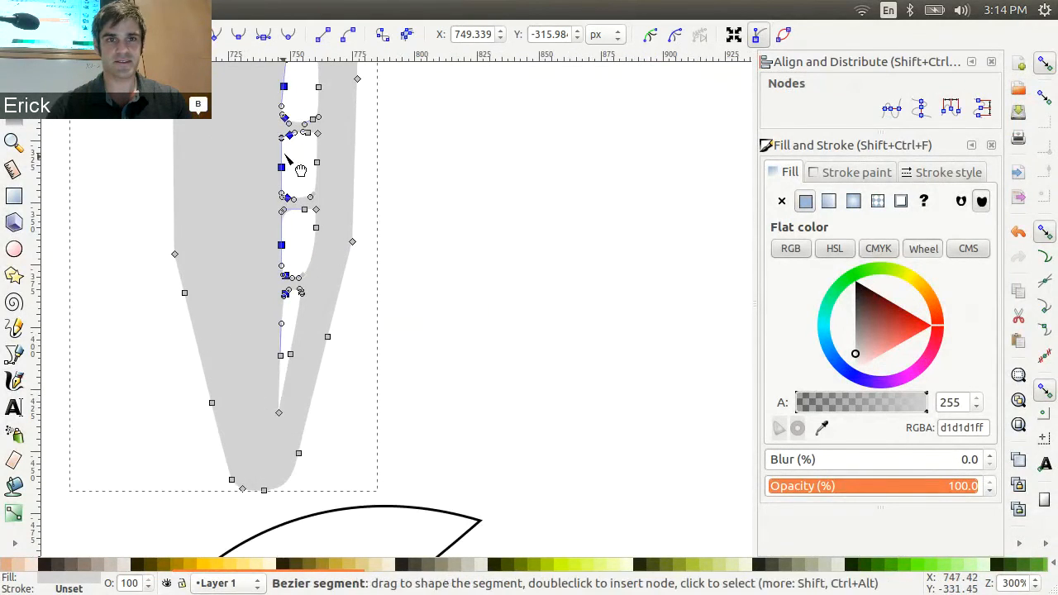
click(920, 108)
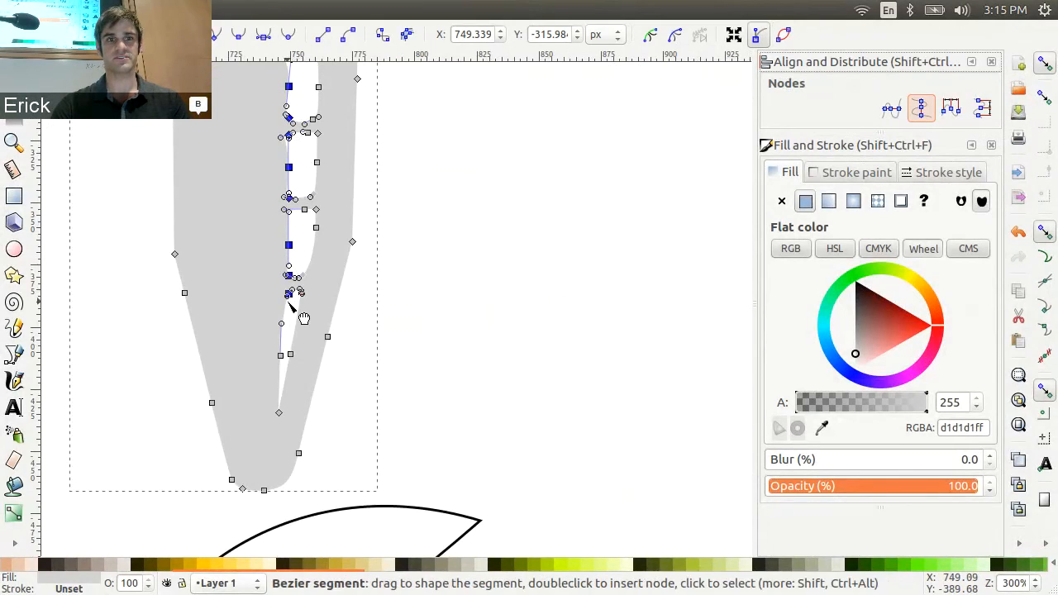
click(581, 180)
click(581, 180)
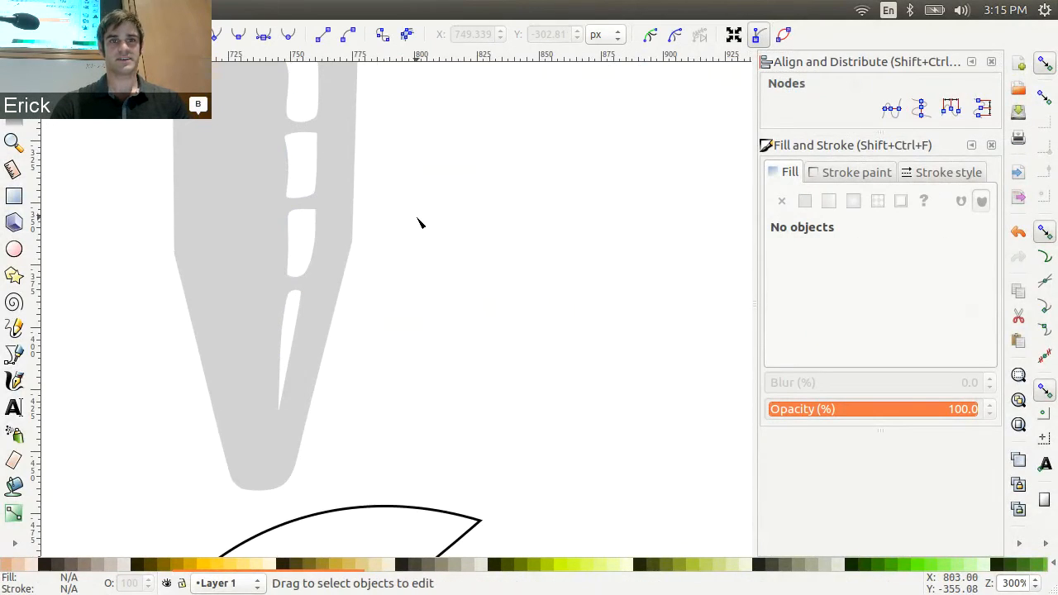
Step: Add the text "tasty" in the empty area to the right of the grey tube
scroll(326, 264, up, 5)
scroll(335, 262, down, 5)
scroll(342, 264, up, 5)
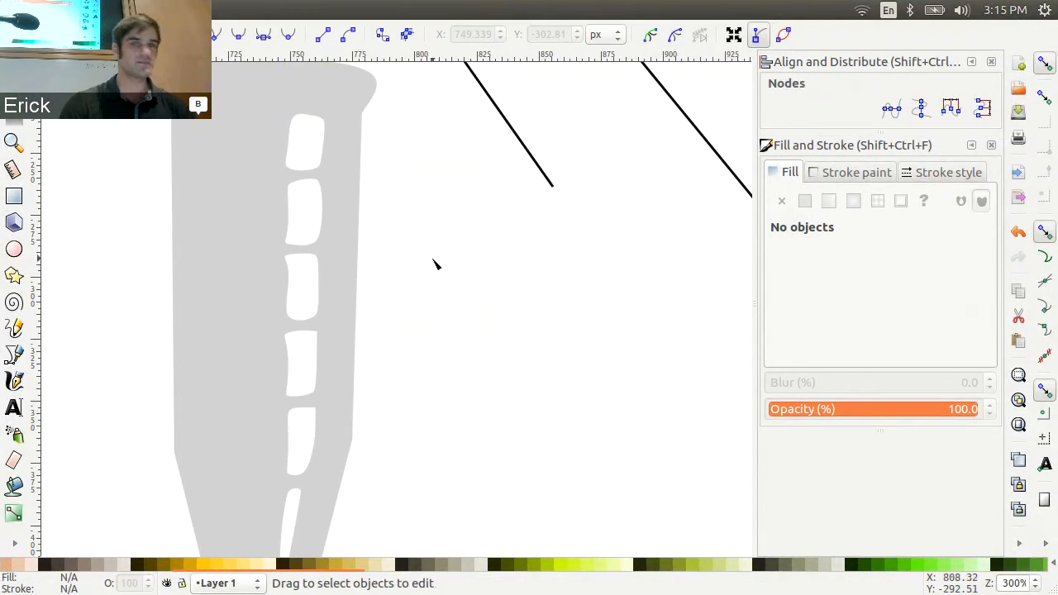
click(14, 407)
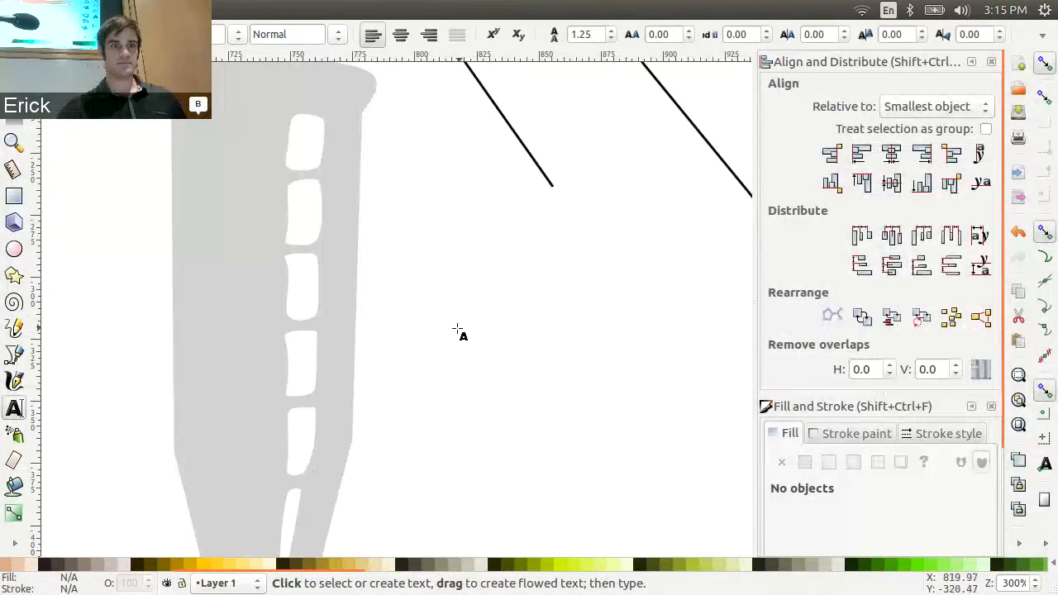
click(428, 311)
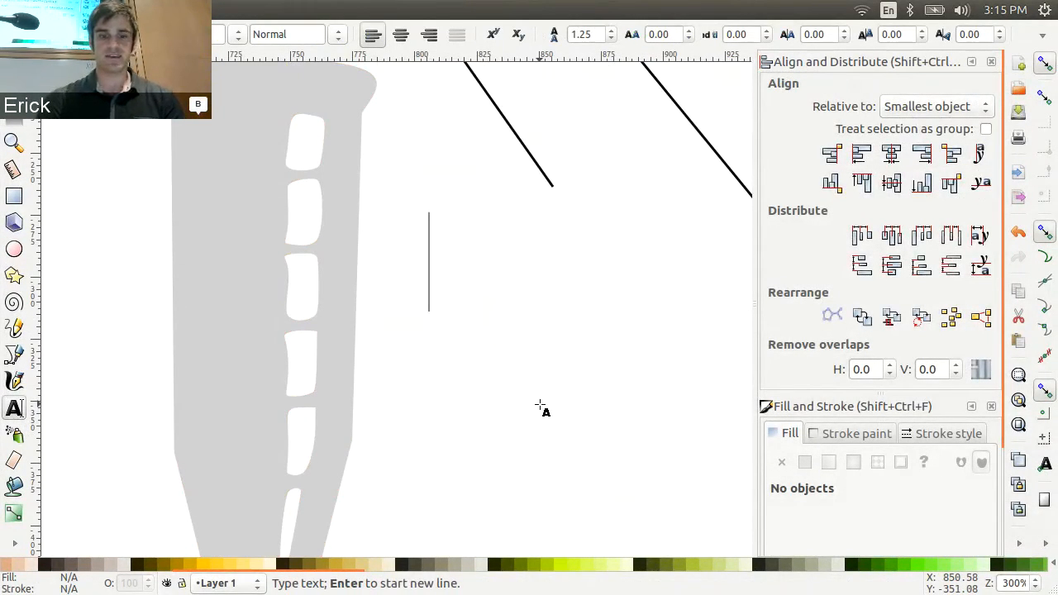
text(tasty)
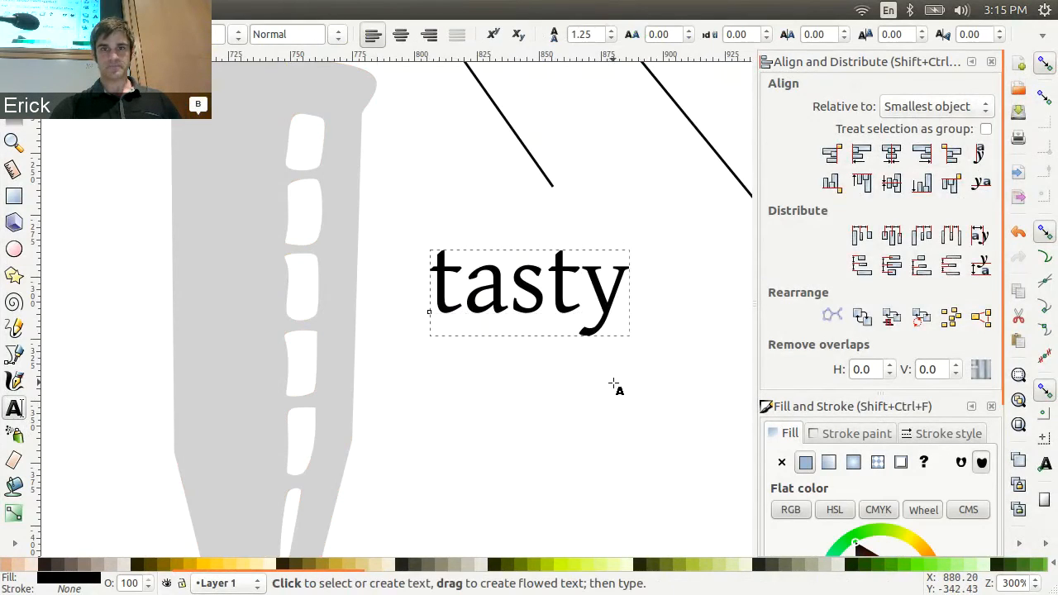
Step: Add "kiwi" as a separate text object and move it close to the right of "tasty", slightly lower
click(672, 318)
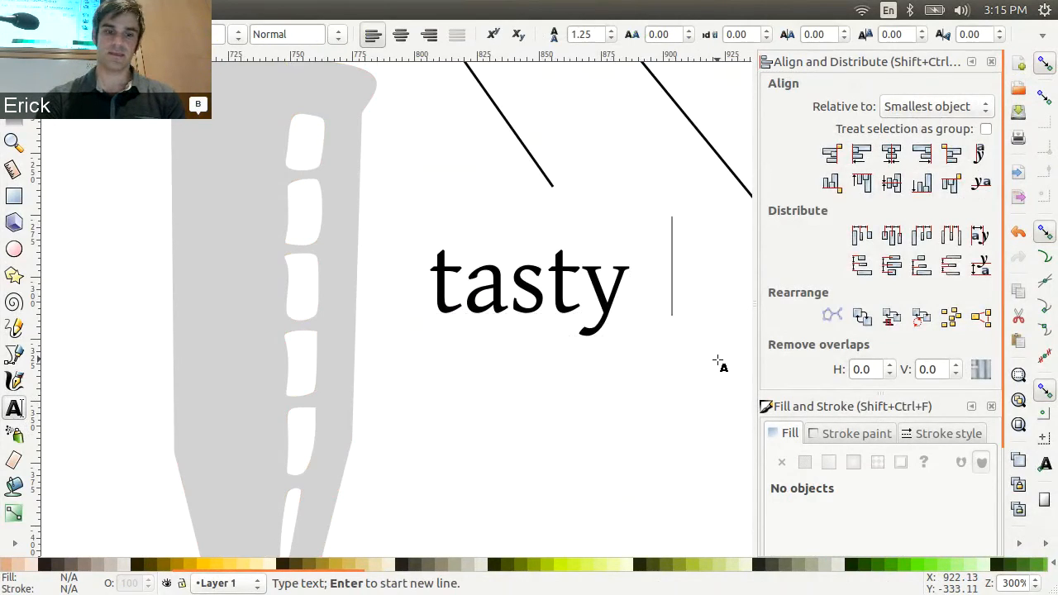
text(kiwi)
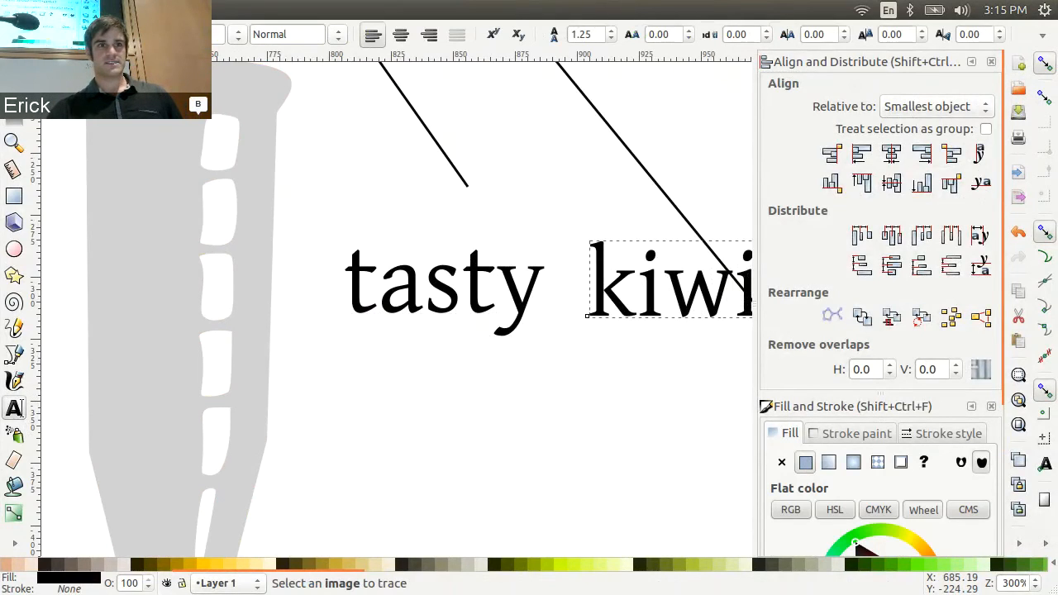
key(F1)
drag(658, 297, 632, 298)
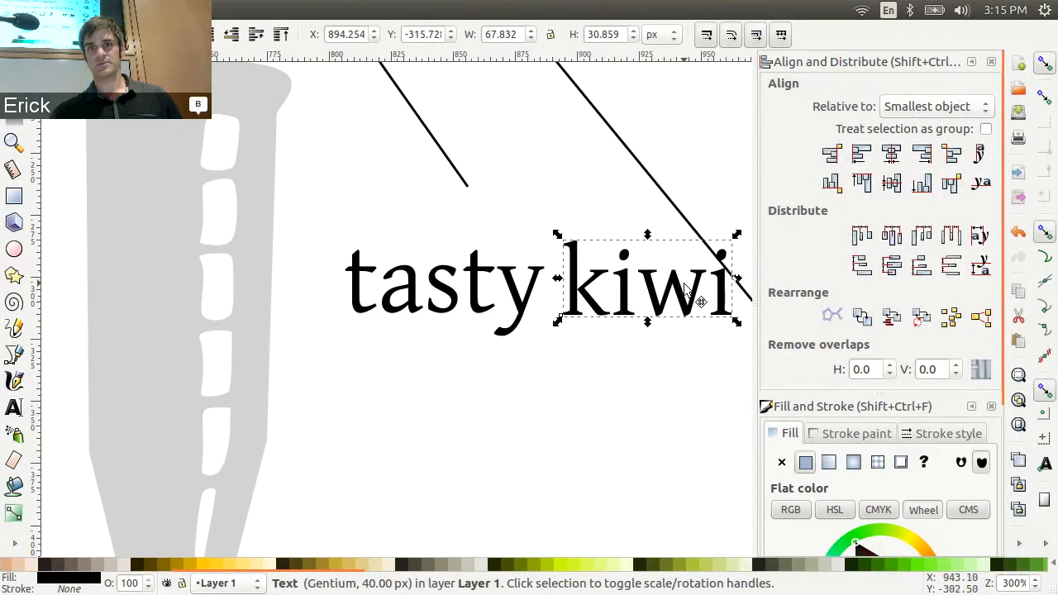
drag(714, 289, 716, 296)
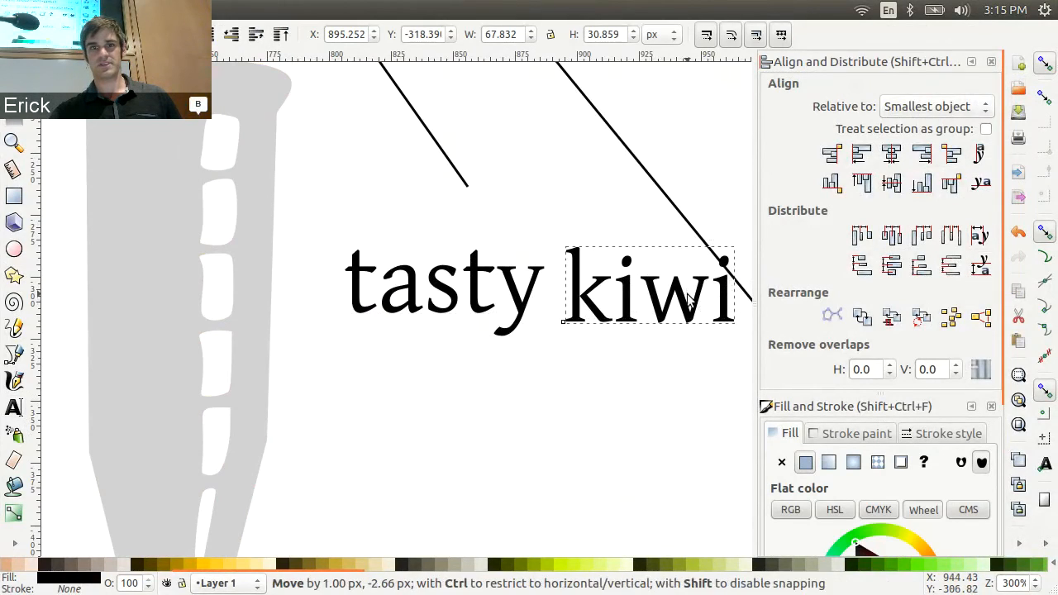
Step: Align "tasty" and "kiwi" by their bottom edges, then align them along their shared text baseline
shift+click(424, 294)
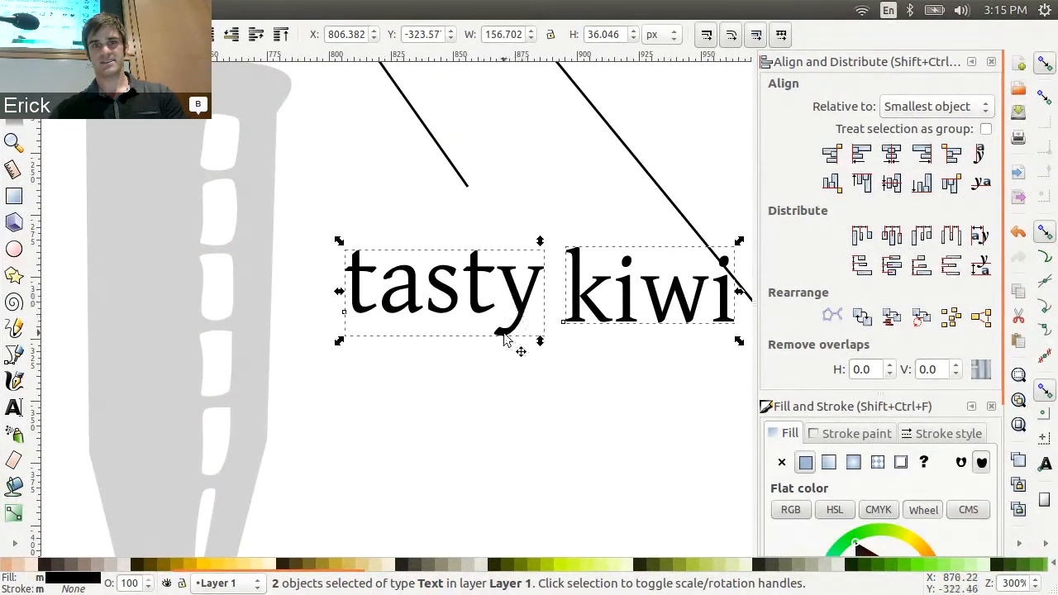
click(921, 183)
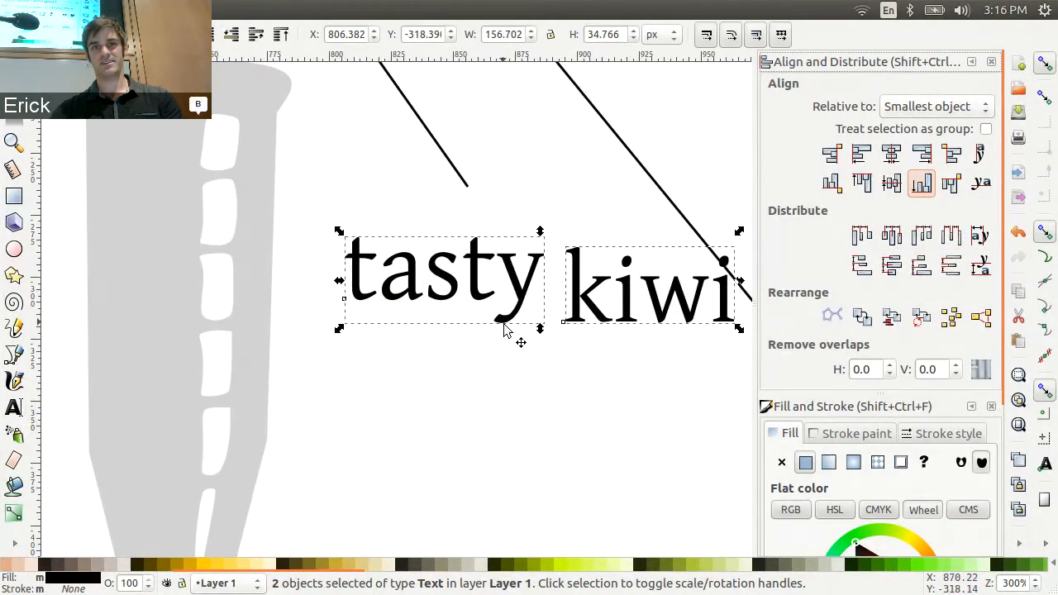
click(981, 184)
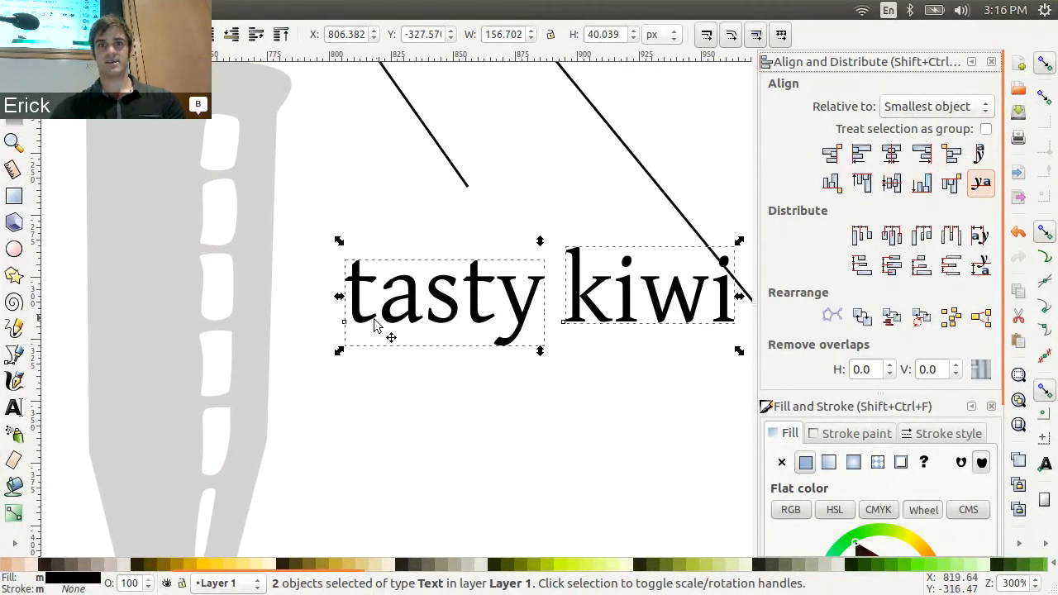
click(592, 350)
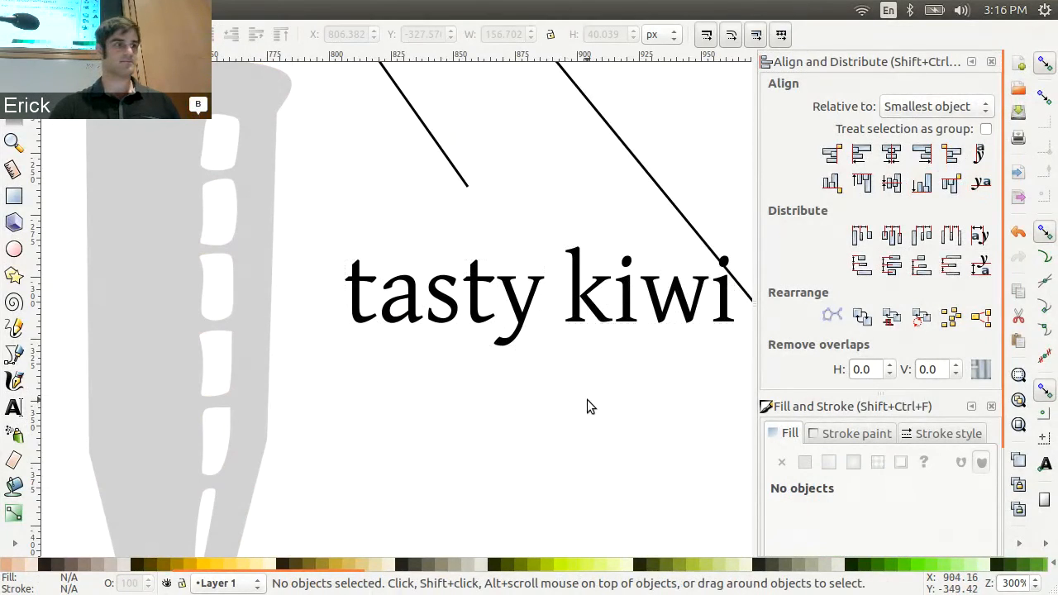
Step: Create a flowed text frame below "tasty kiwi" containing "a b c e c", and resize the frame to be slightly narrower and taller
click(400, 298)
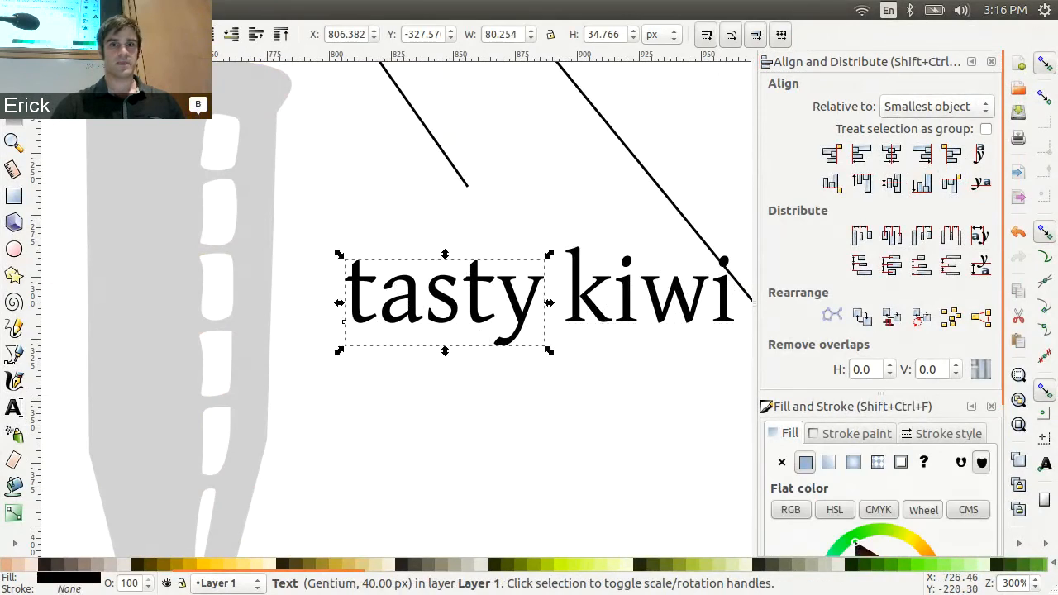
click(13, 406)
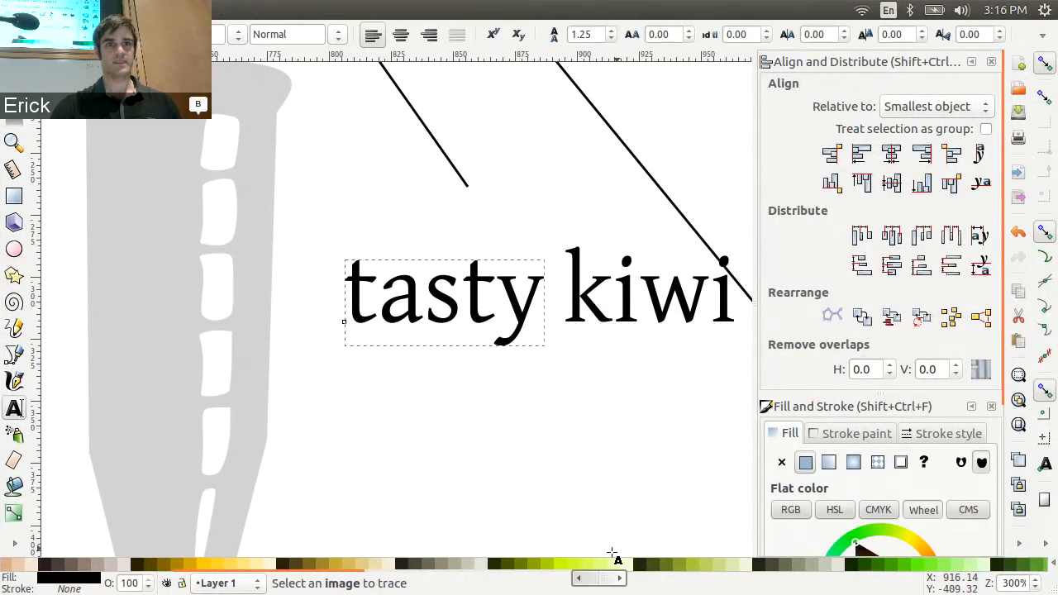
drag(322, 373, 655, 539)
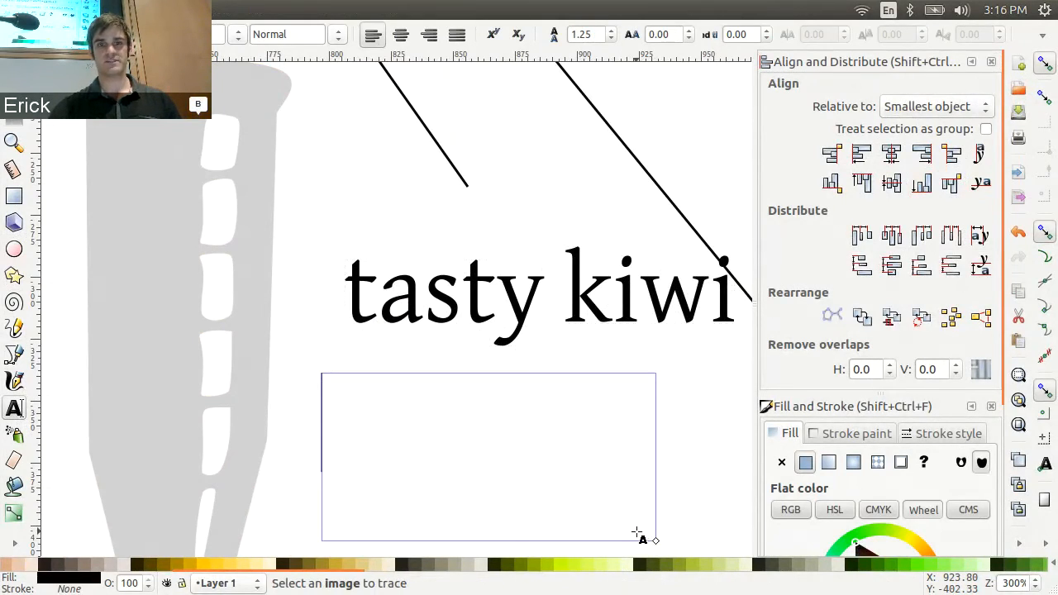
text(a b c e c)
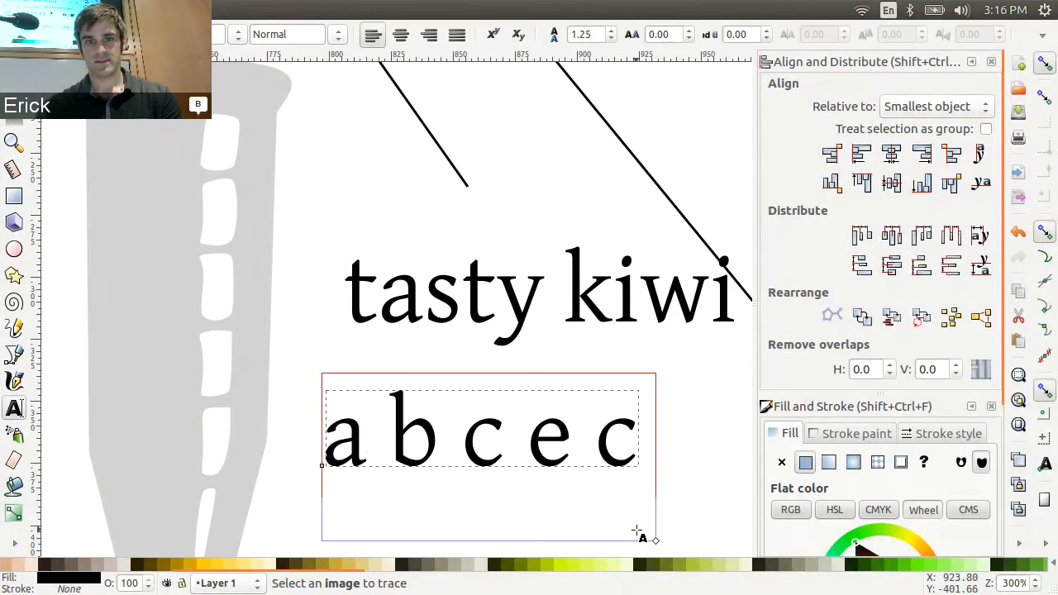
drag(655, 541, 642, 489)
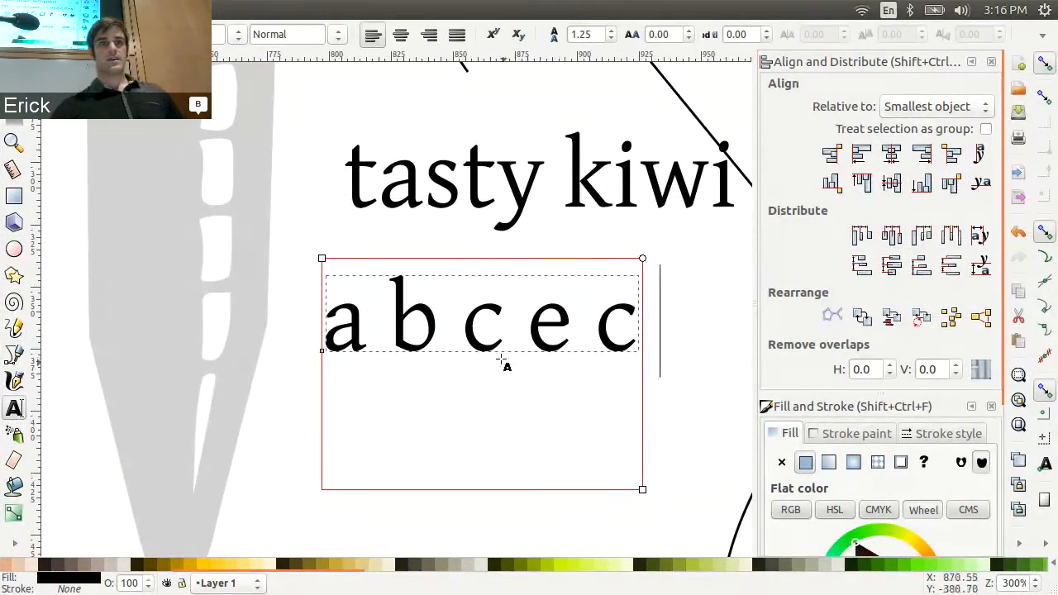
key(F1)
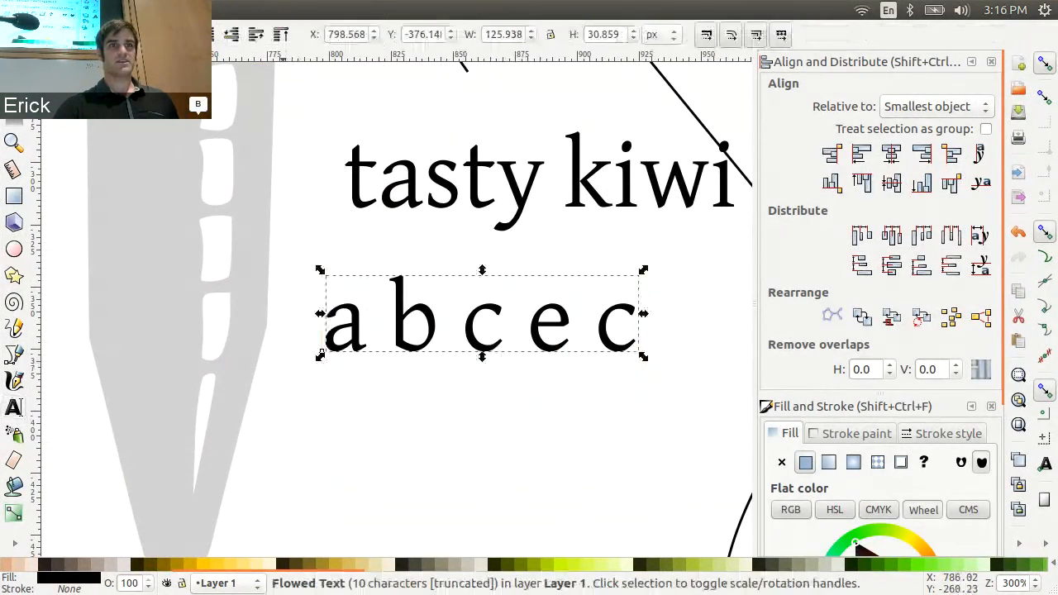
Step: Open the Text and Font settings for the "tasty" text and look over the font options
click(376, 103)
click(515, 223)
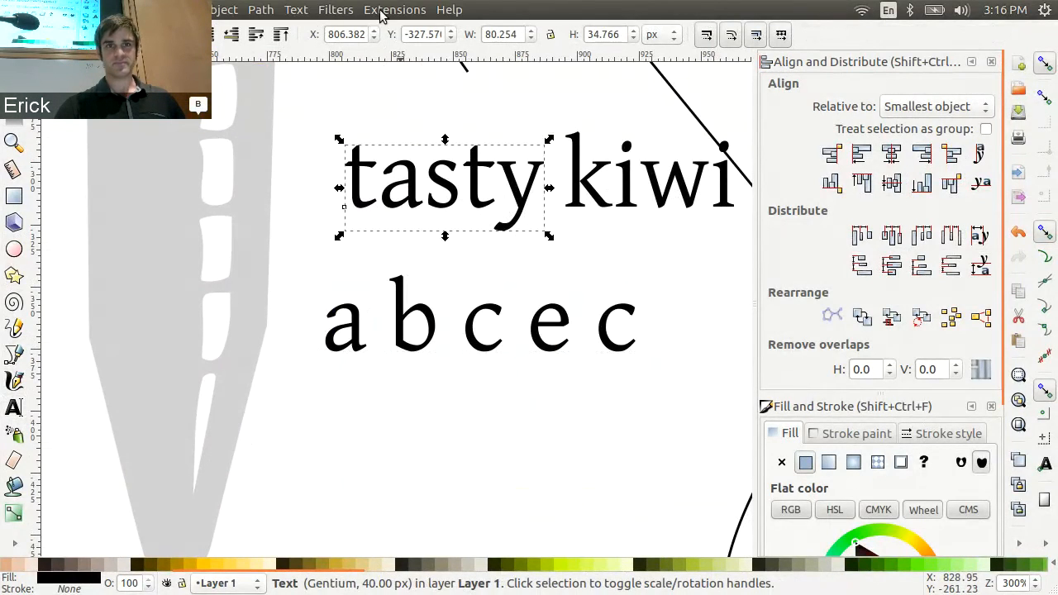
click(388, 10)
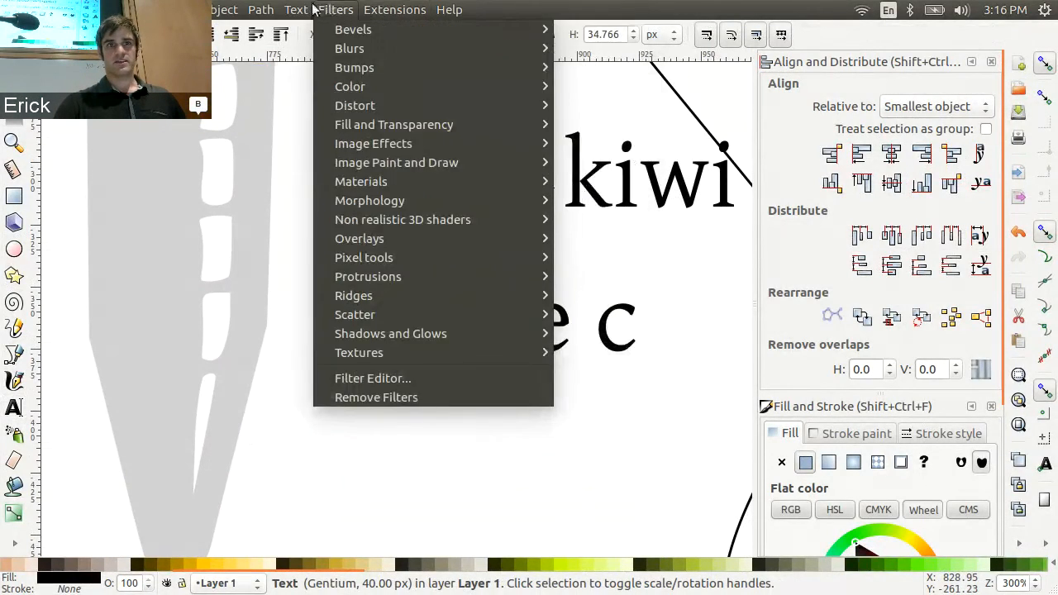
mouse_move(296, 10)
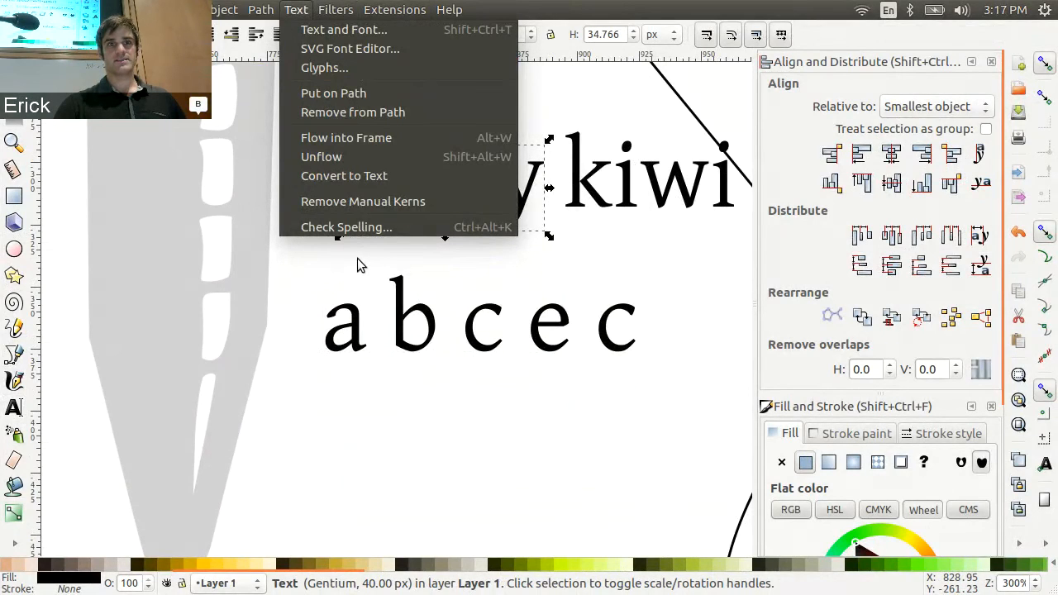
click(314, 29)
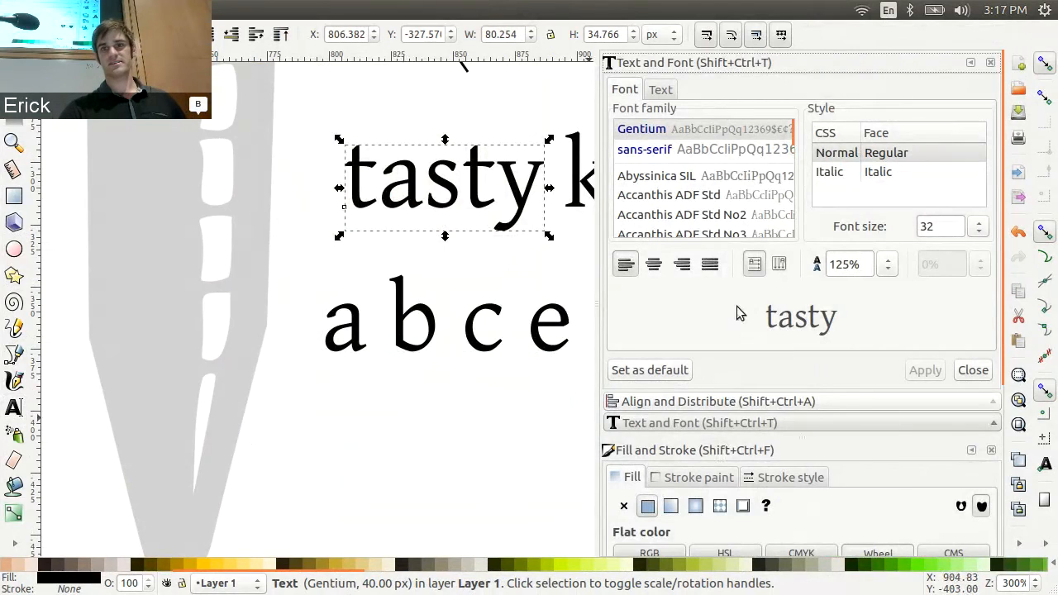
scroll(734, 315, down, 2)
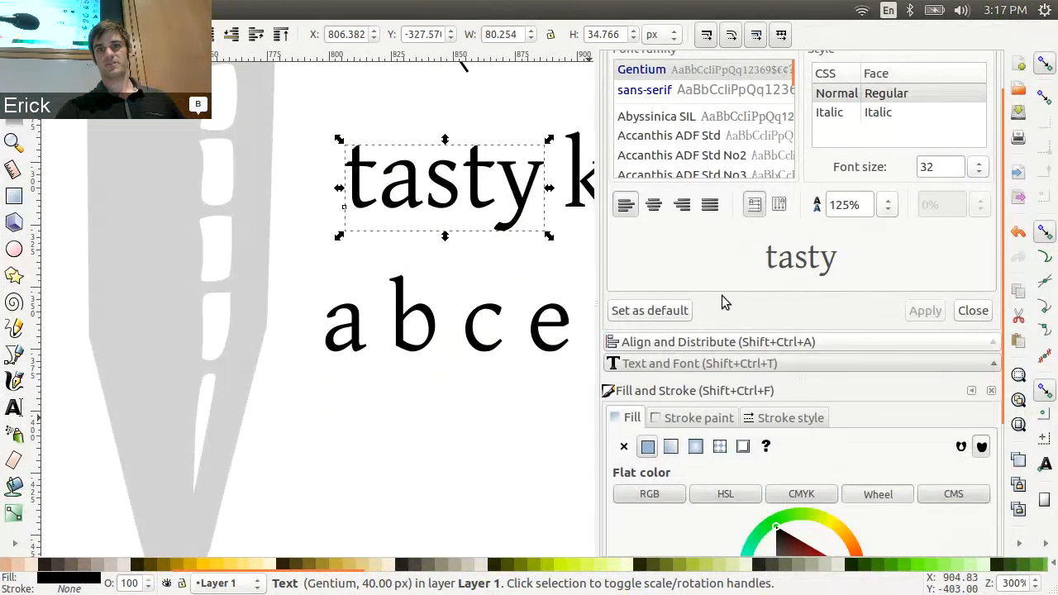
scroll(706, 243, up, 2)
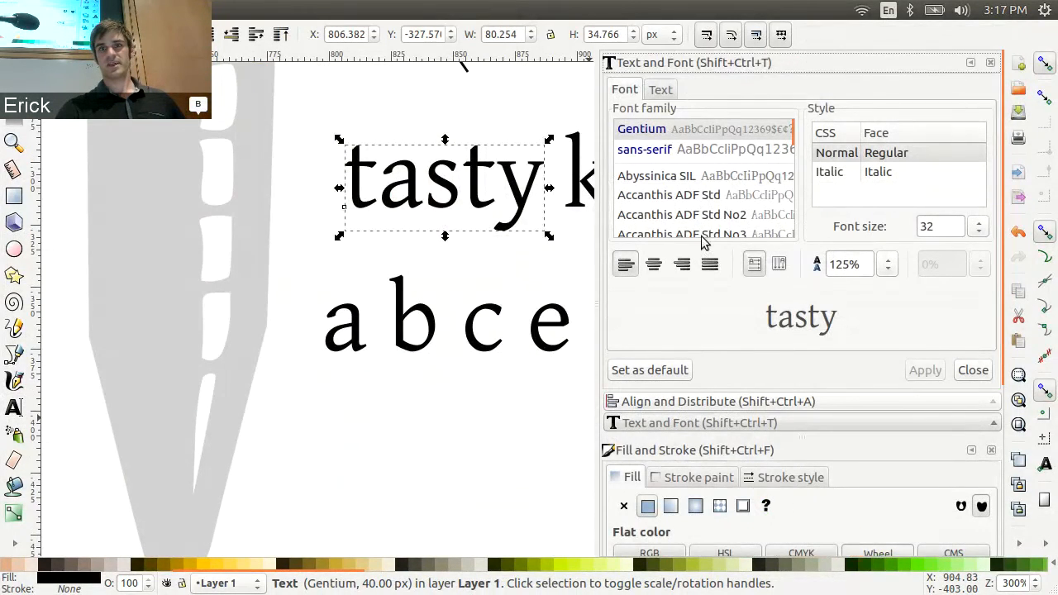
Step: Preview the Abyssinica SIL font for "tasty" without applying it, then highlight the whole word and close the font settings
click(657, 176)
click(663, 371)
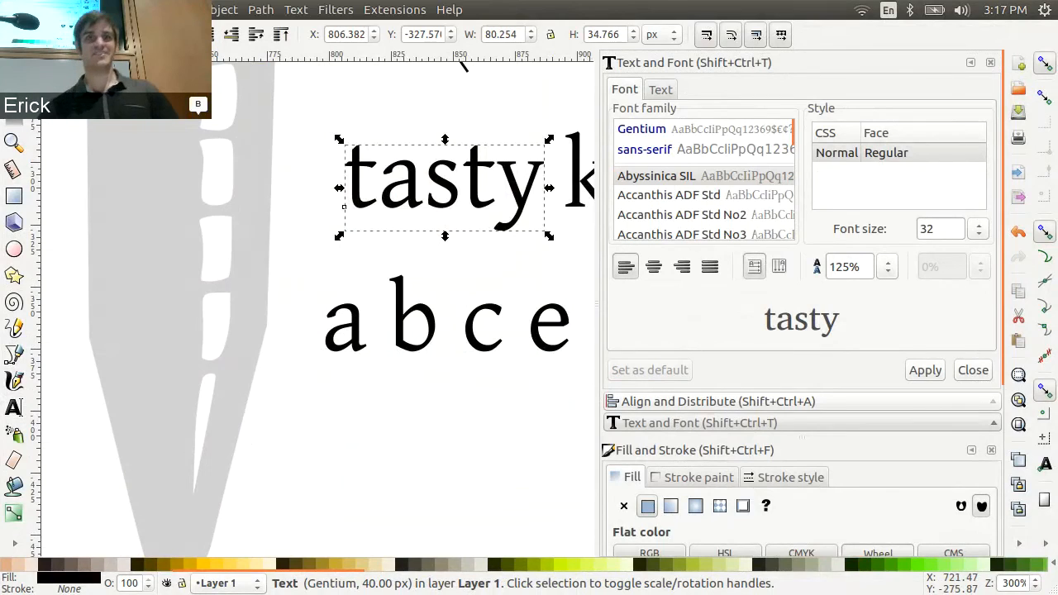
click(380, 105)
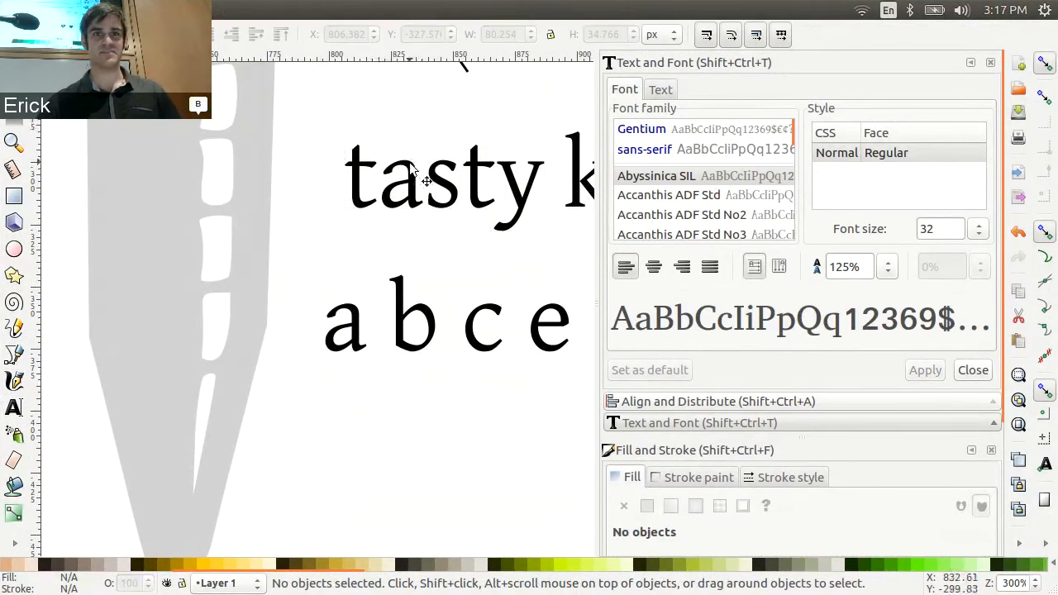
click(414, 177)
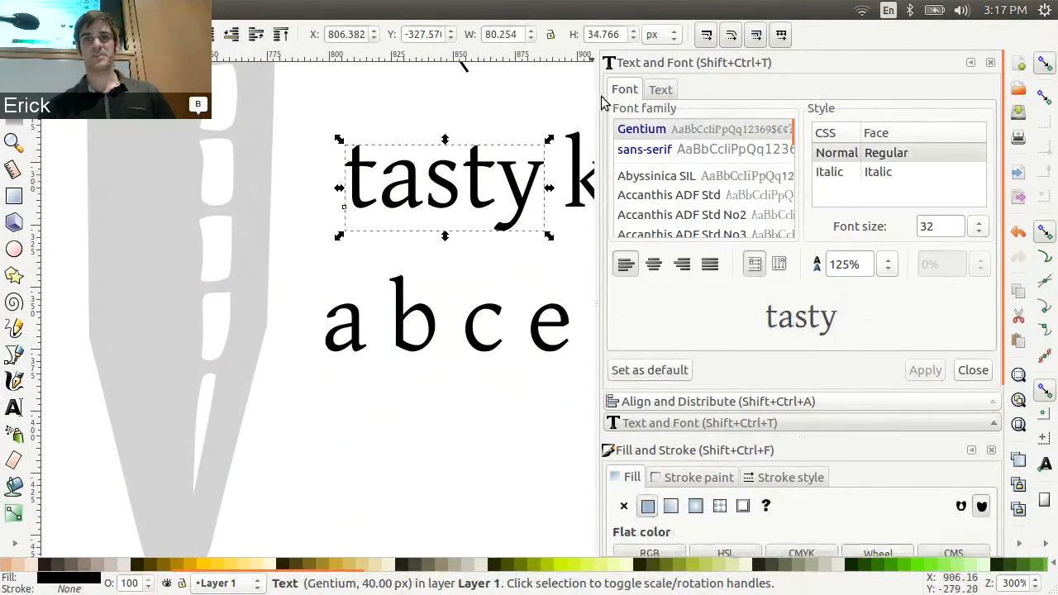
click(13, 406)
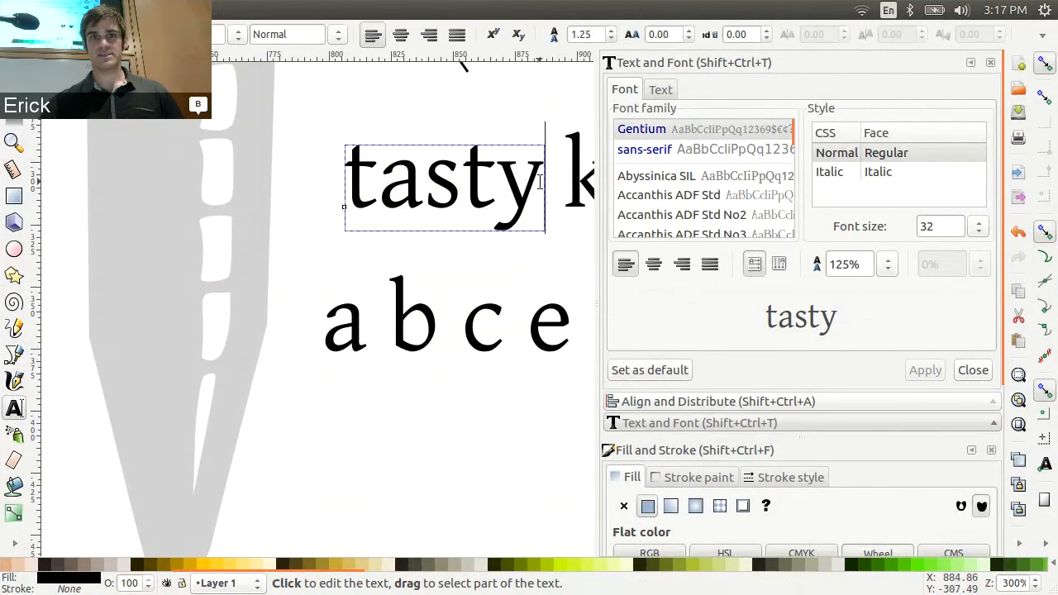
drag(543, 190, 329, 181)
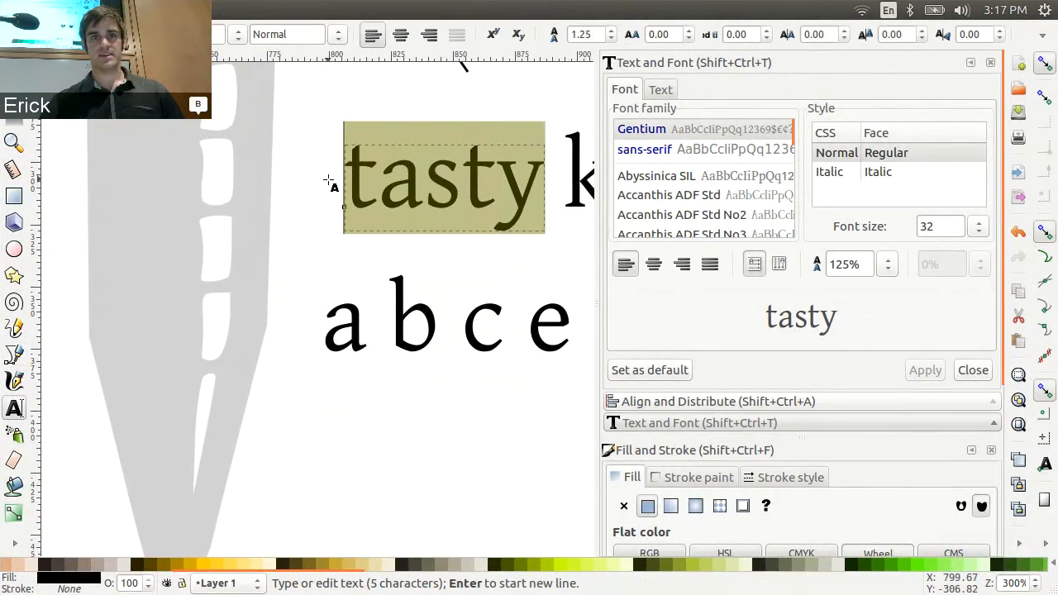
click(991, 65)
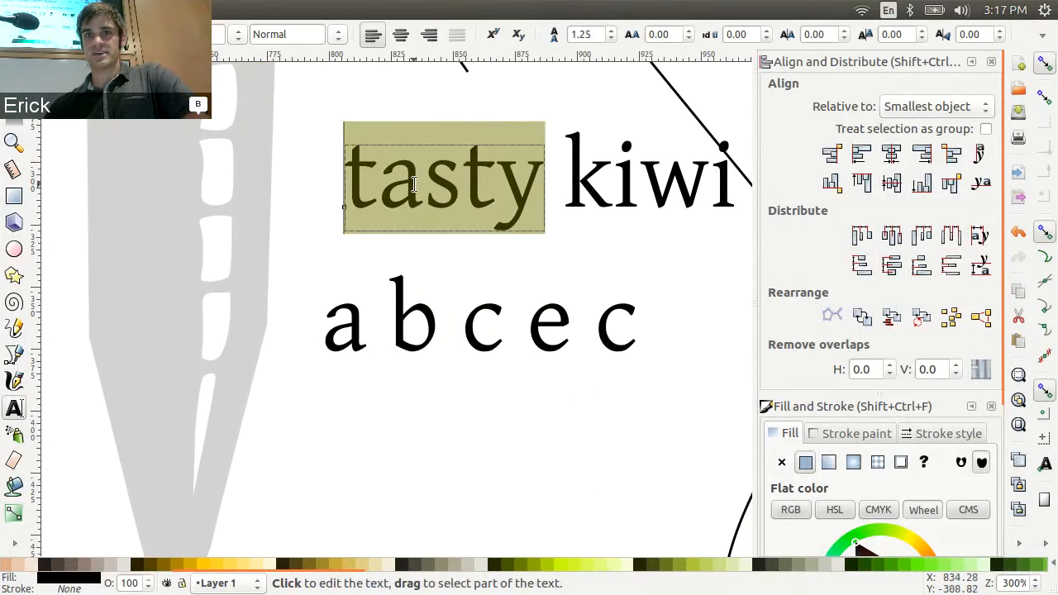
Step: Kern the letters "sty" in "tasty" with a vertical shift of 6.24 and a horizontal shift of -6.57
drag(423, 183, 545, 191)
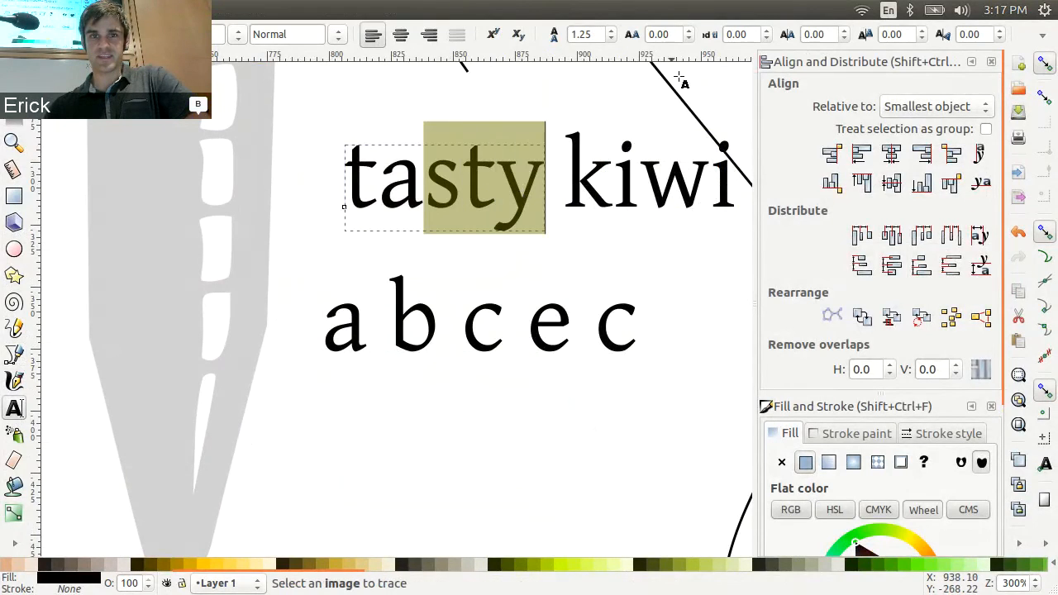
click(922, 31)
click(923, 32)
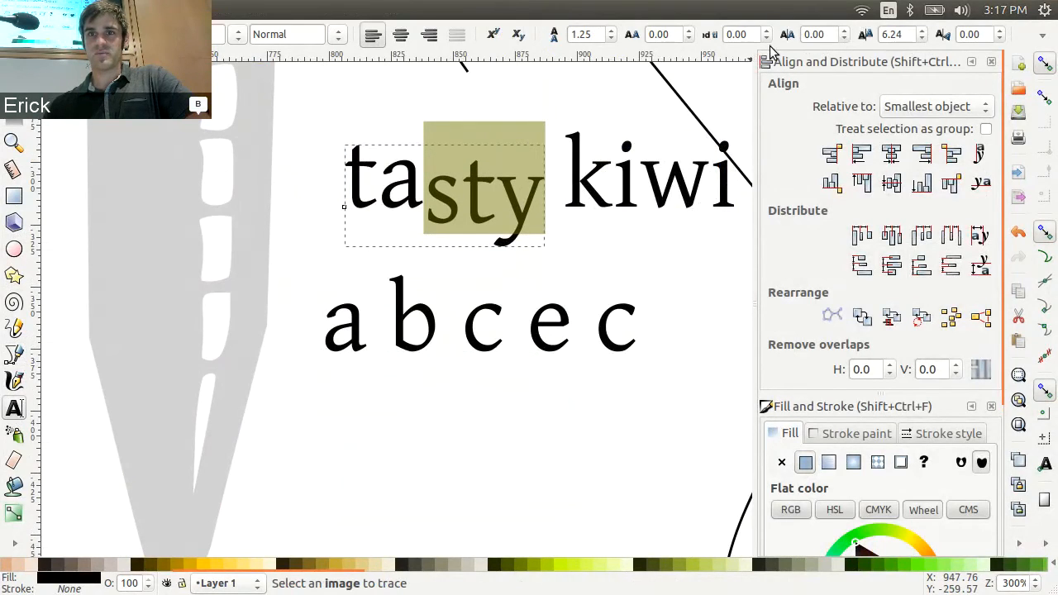
click(842, 39)
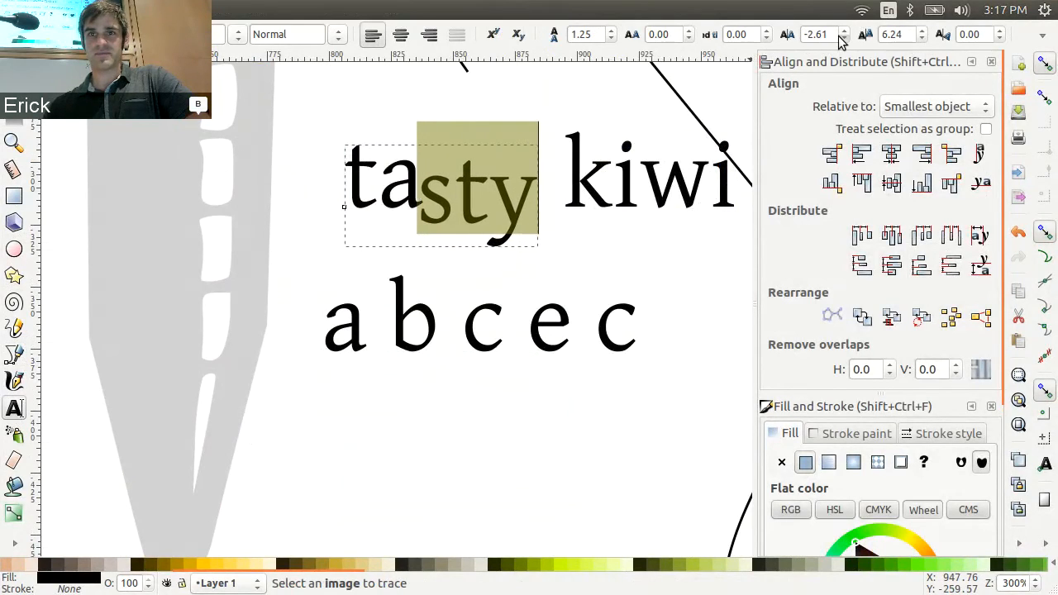
click(843, 38)
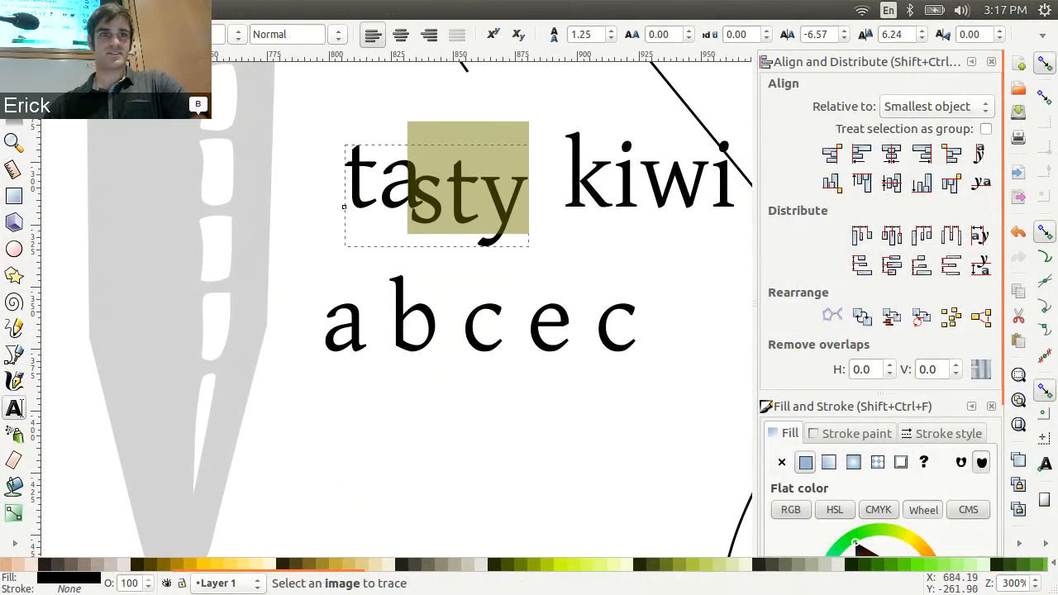
click(14, 63)
click(383, 96)
click(452, 214)
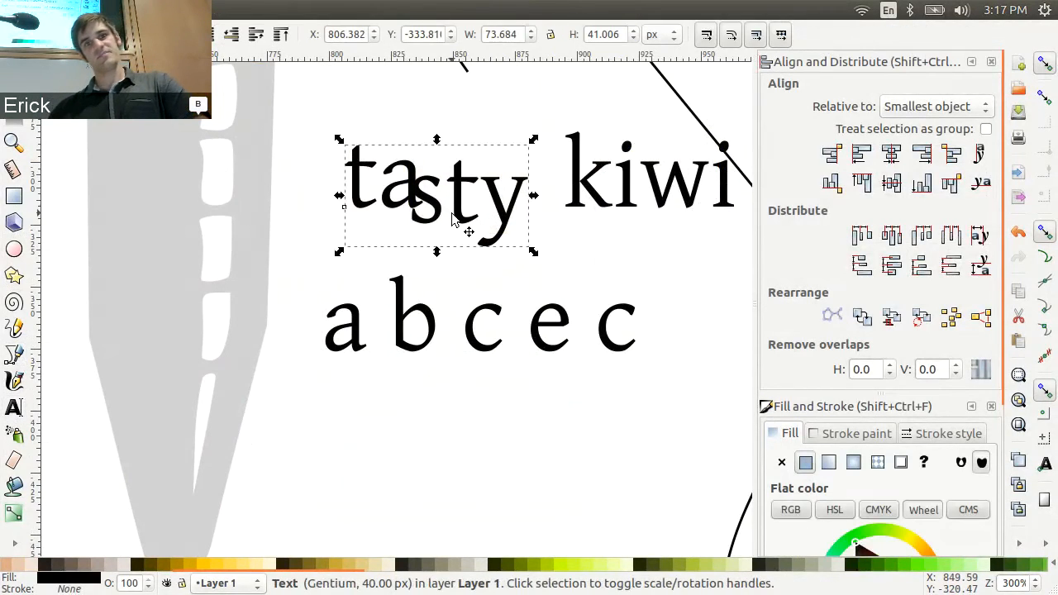
Step: Remove the manual kerns from the whole word "tasty" and deselect it
double_click(452, 214)
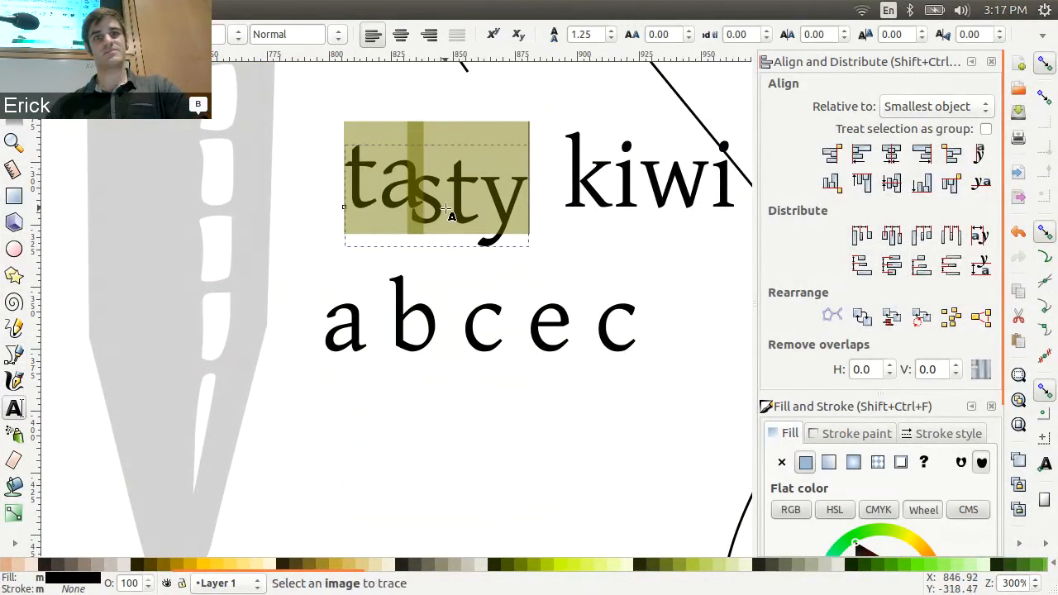
click(369, 10)
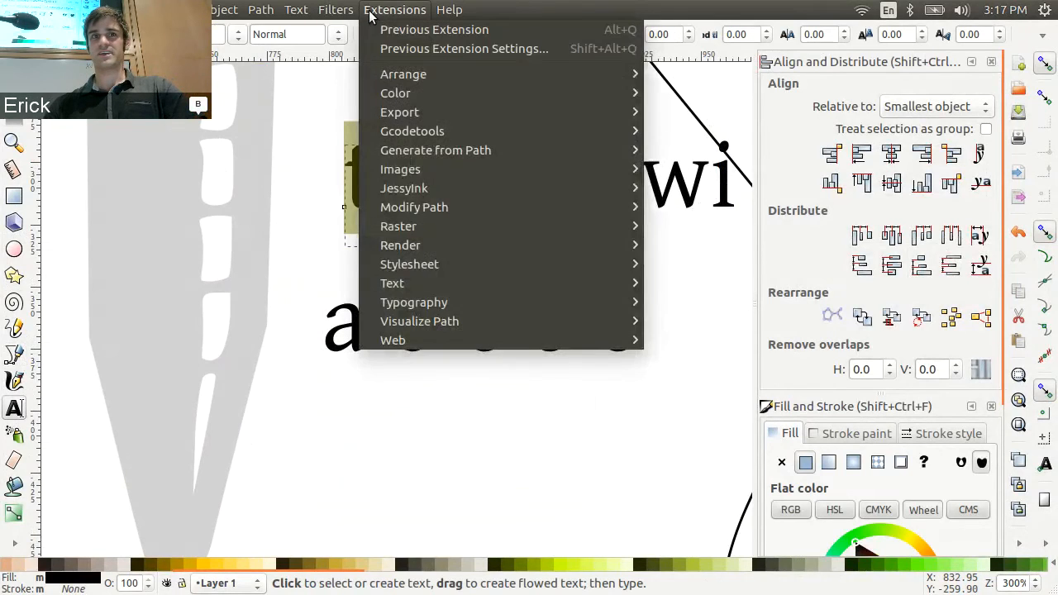
click(353, 9)
click(297, 10)
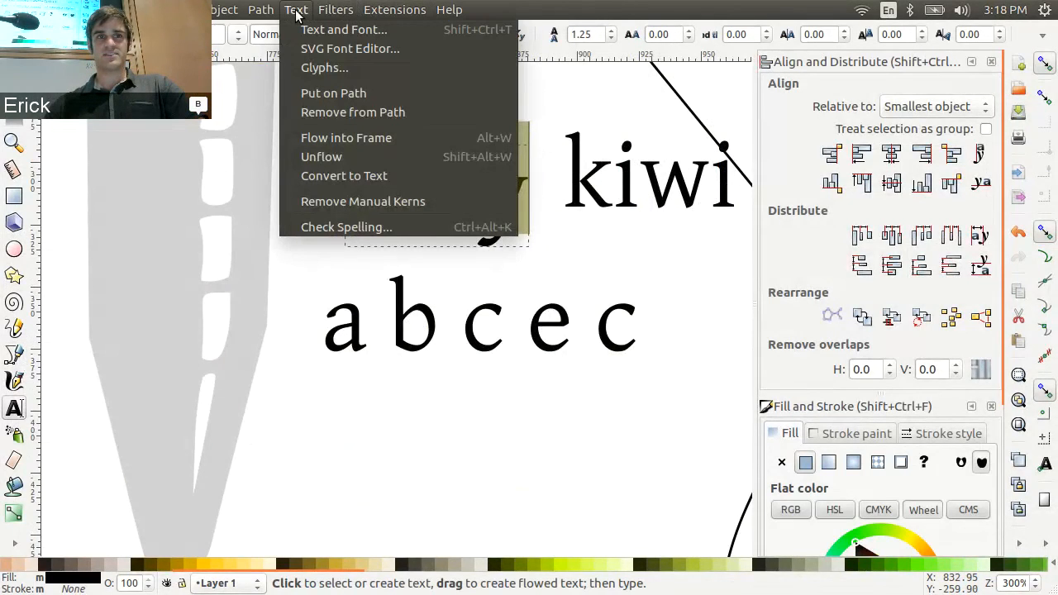
click(330, 203)
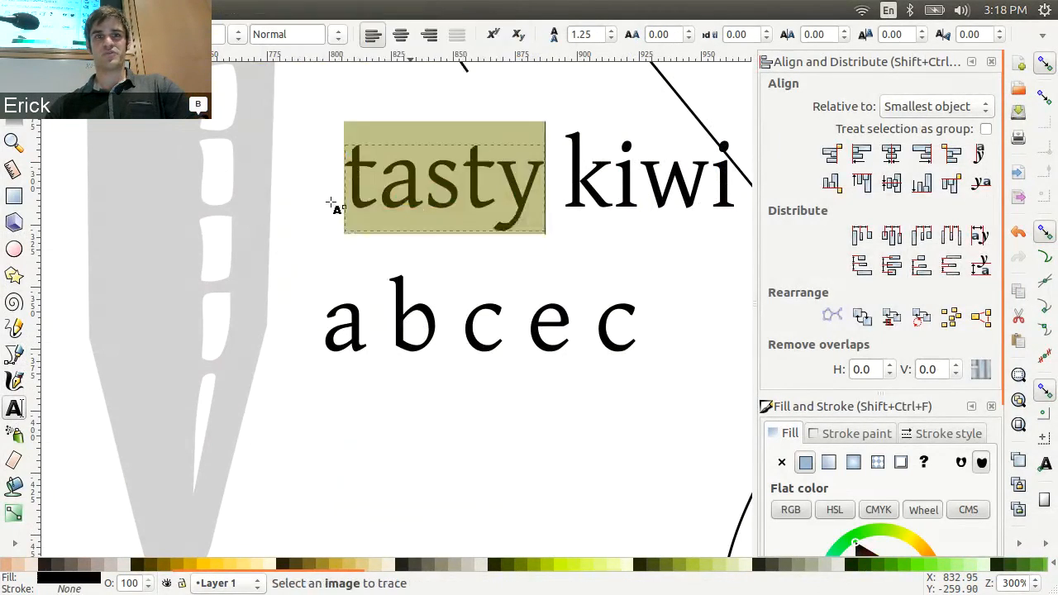
key(F1)
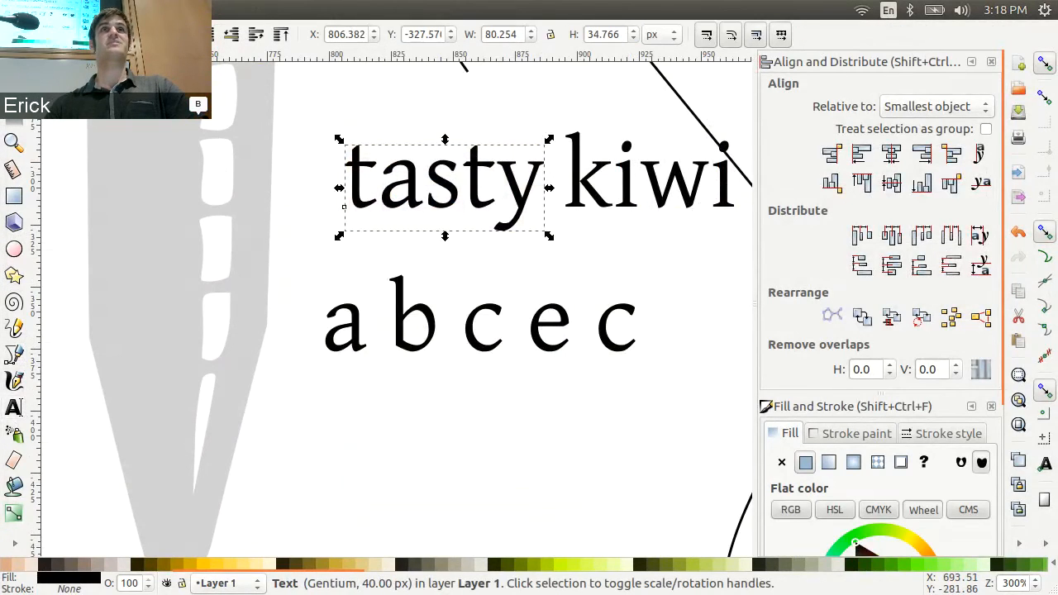
click(340, 255)
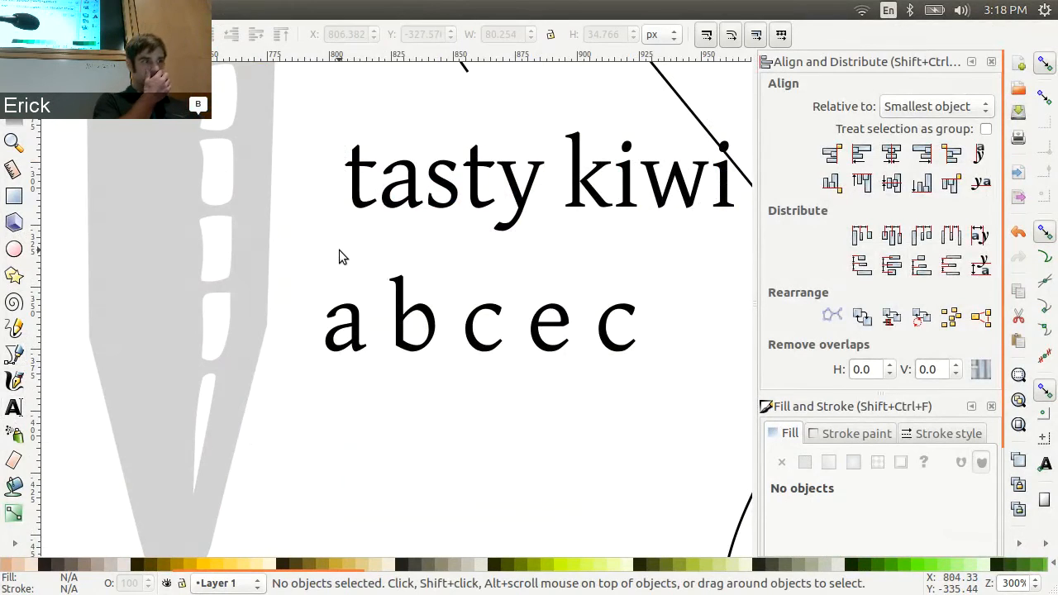
key(ctrl)
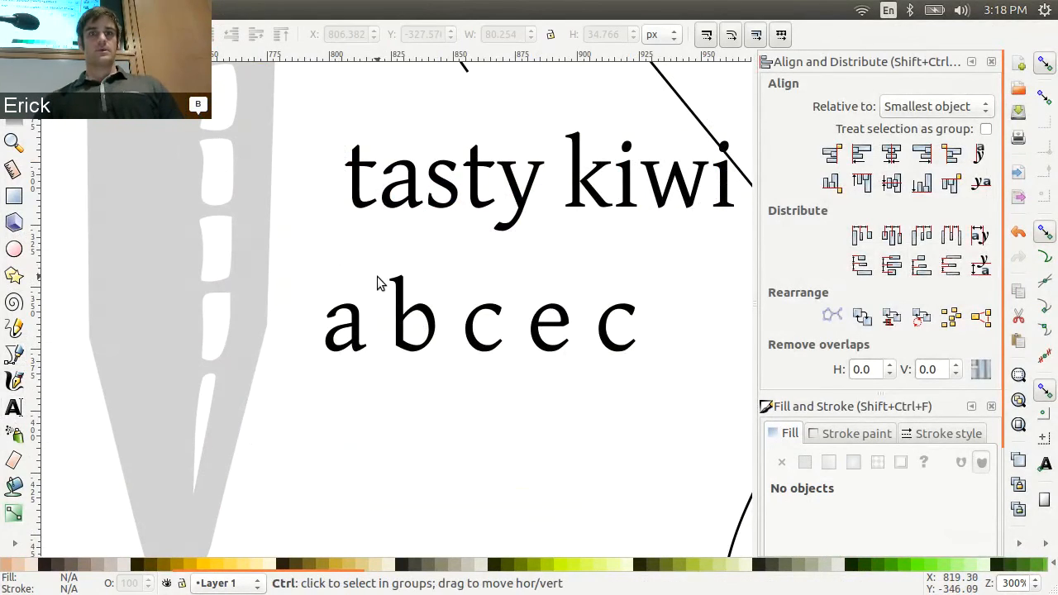
scroll(377, 276, down, 1)
scroll(377, 278, down, 5)
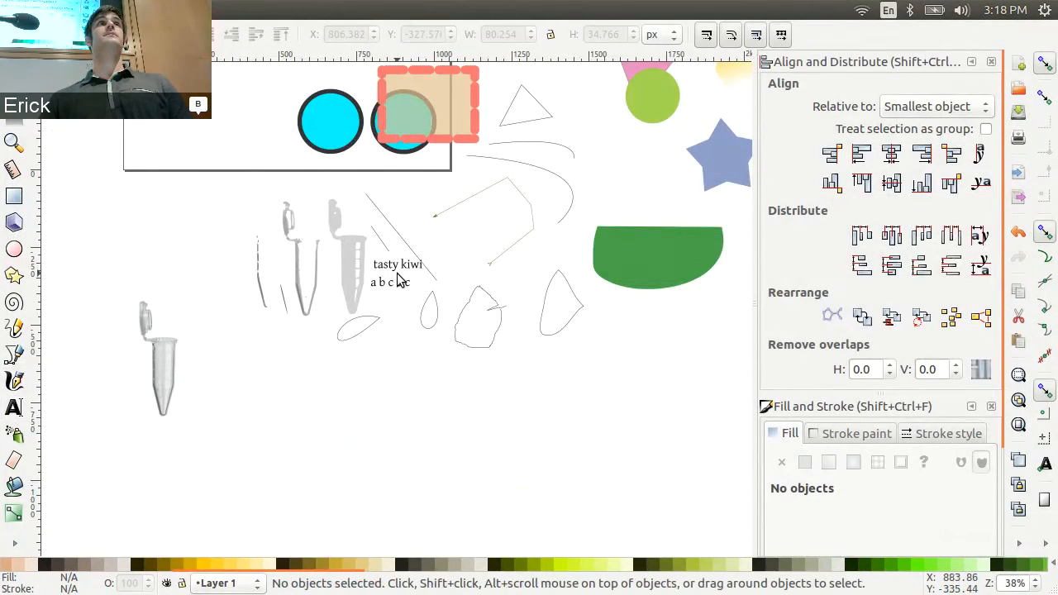
Step: Fill the "tasty" text with the palette colour #AA8800
scroll(397, 278, up, 1)
scroll(398, 278, down, 1)
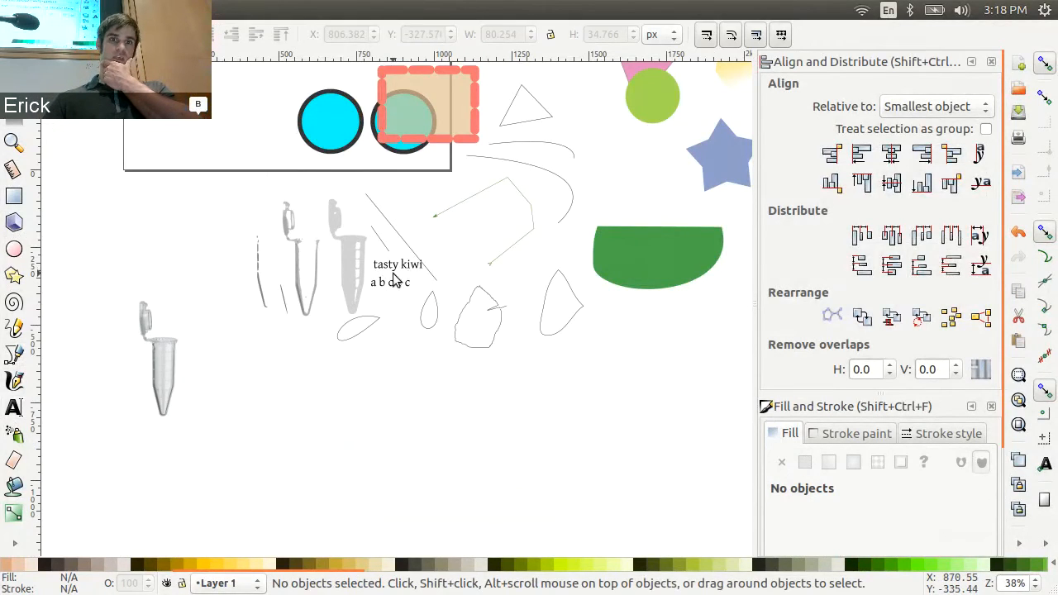
ctrl+scroll(395, 280, up, 3)
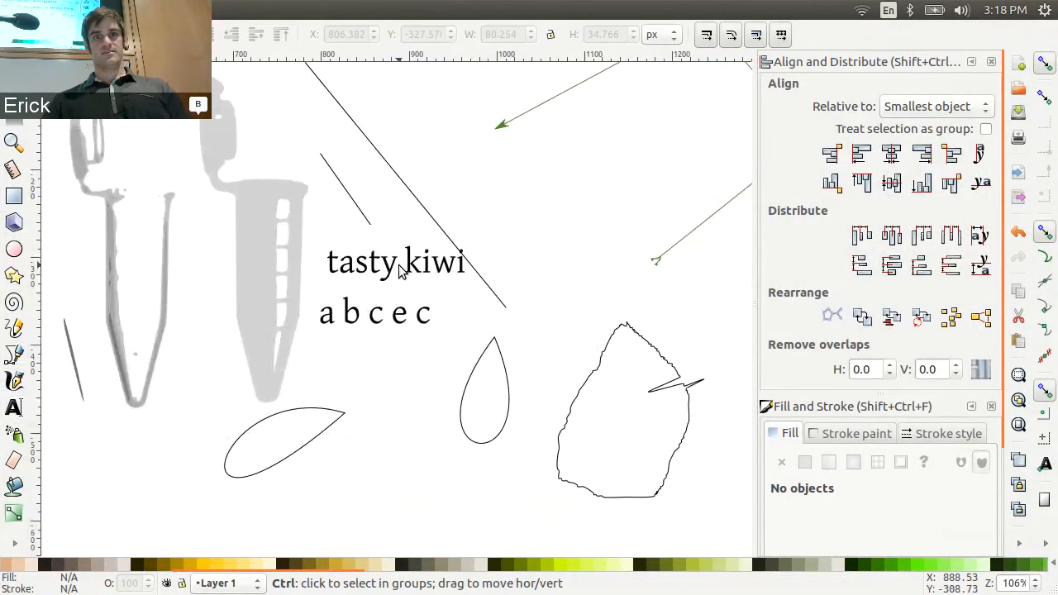
ctrl+scroll(401, 269, up, 1)
ctrl+scroll(383, 272, up, 2)
ctrl+click(376, 266)
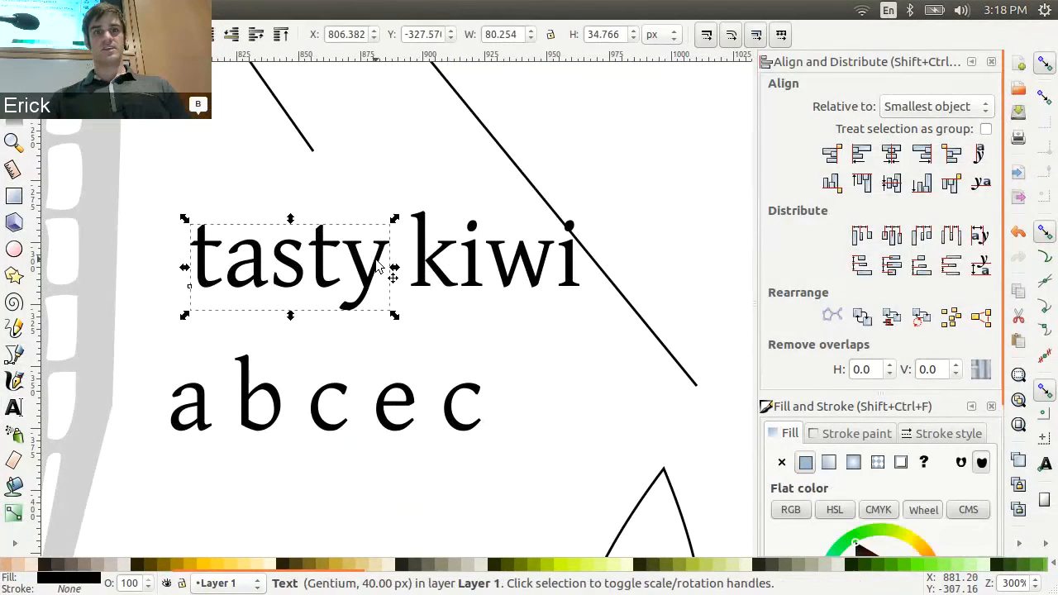
ctrl+scroll(379, 264, up, 1)
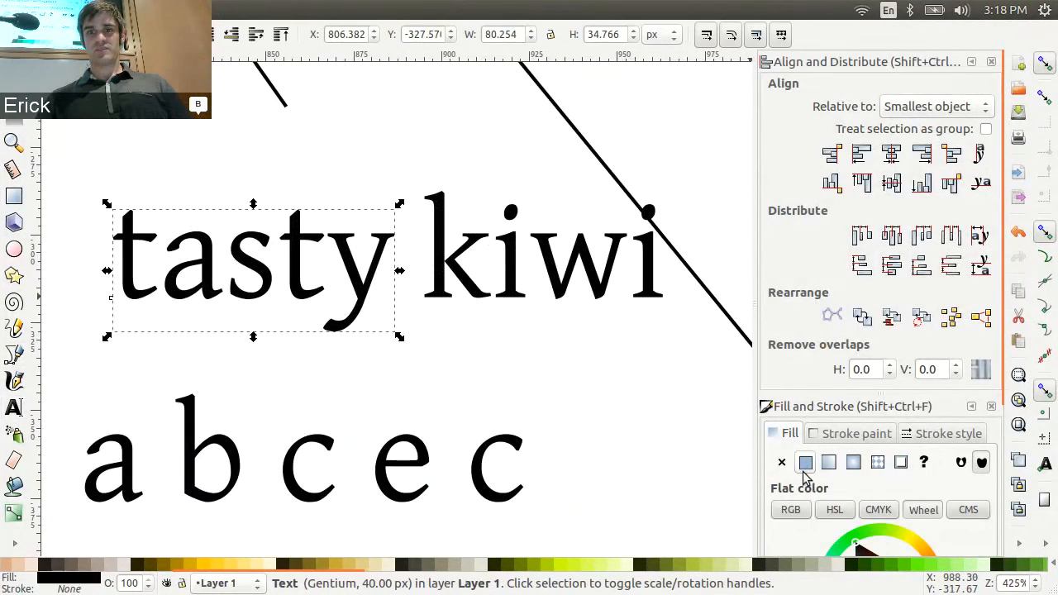
click(184, 565)
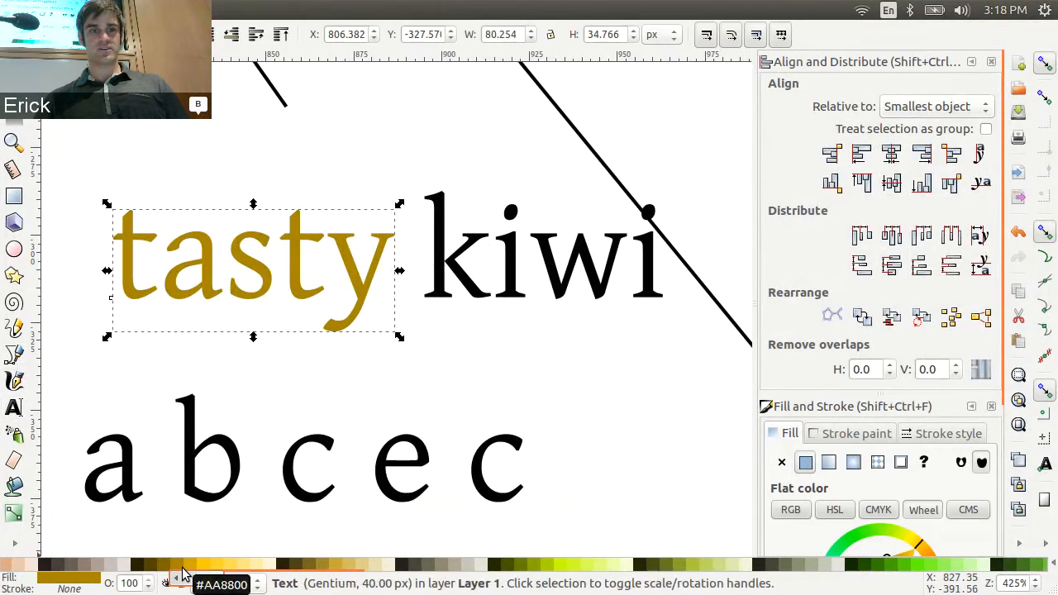
Step: Try the outline colours #AA8800, #28220B and #A0892C on "tasty", and settle on a grey-brown palette stroke
shift+click(183, 567)
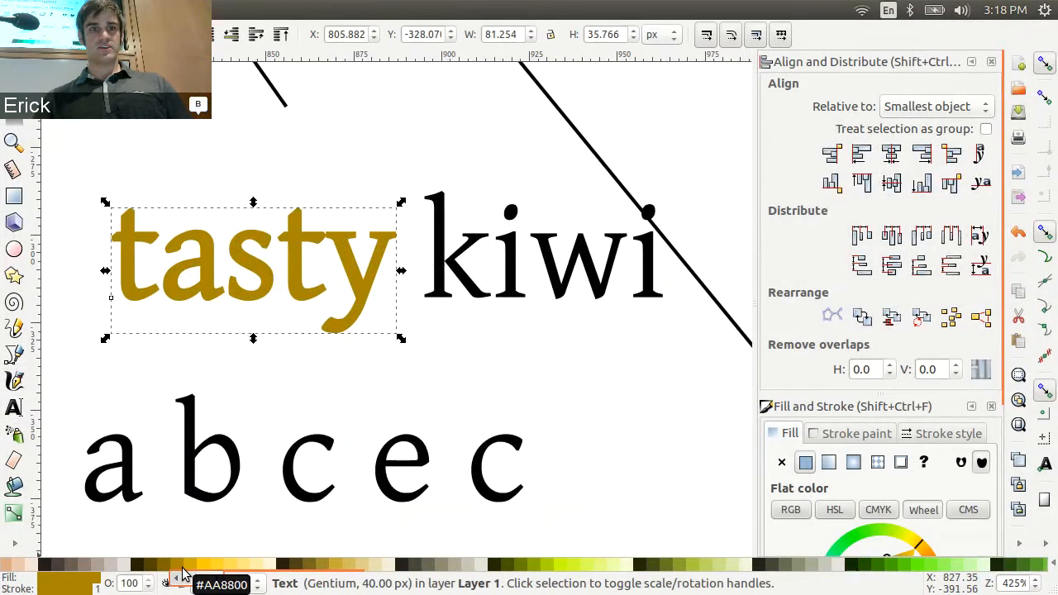
shift+click(284, 569)
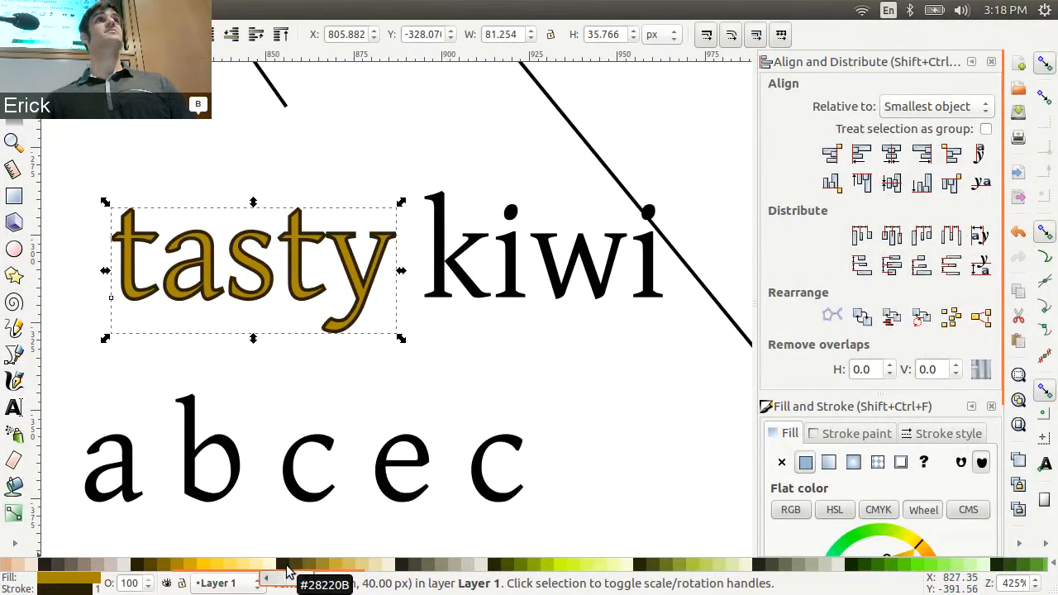
shift+click(318, 566)
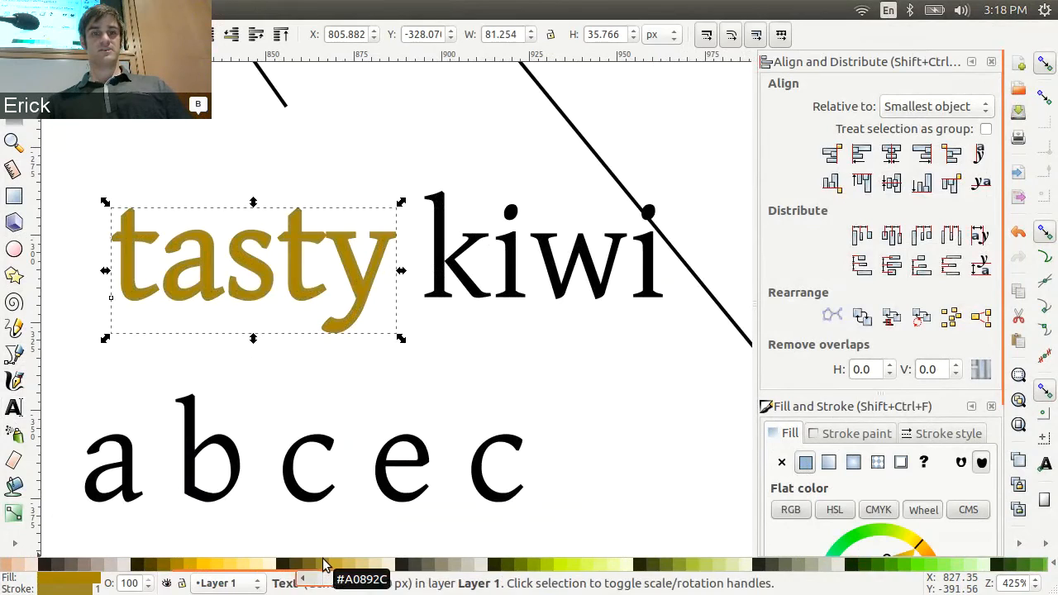
shift+click(98, 567)
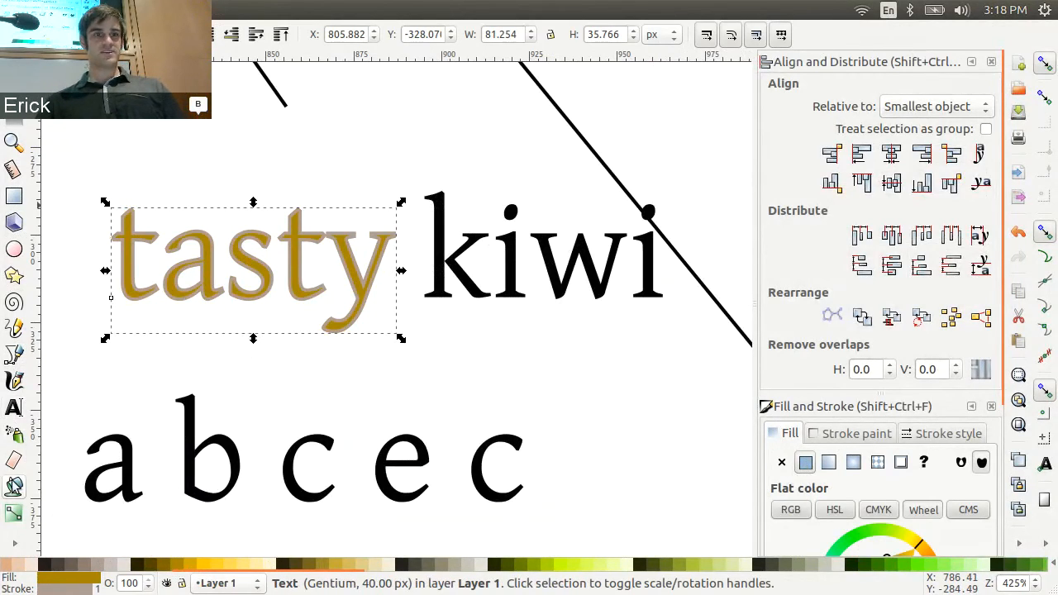
Step: Apply a horizontal linear gradient fill across "tasty", fading to transparent at the "y", and deselect the text
click(13, 512)
drag(126, 264, 365, 265)
click(363, 263)
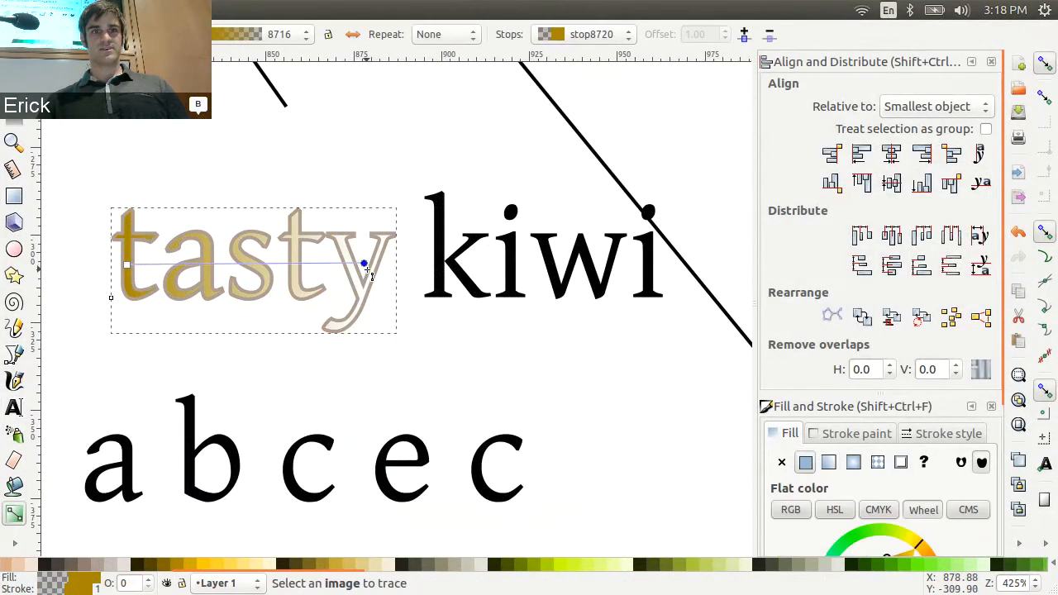
click(345, 240)
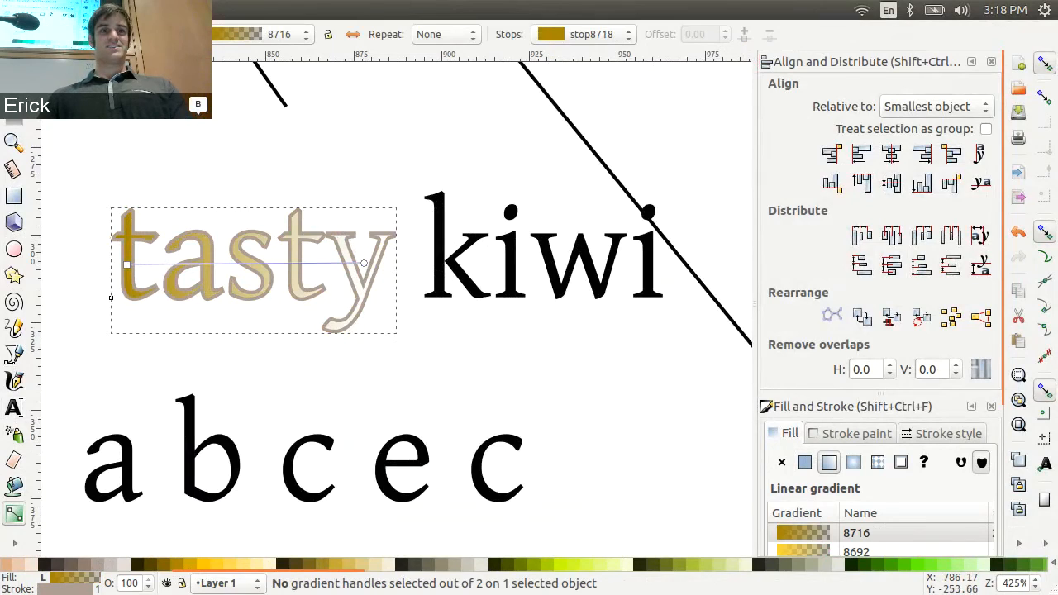
click(15, 64)
click(64, 100)
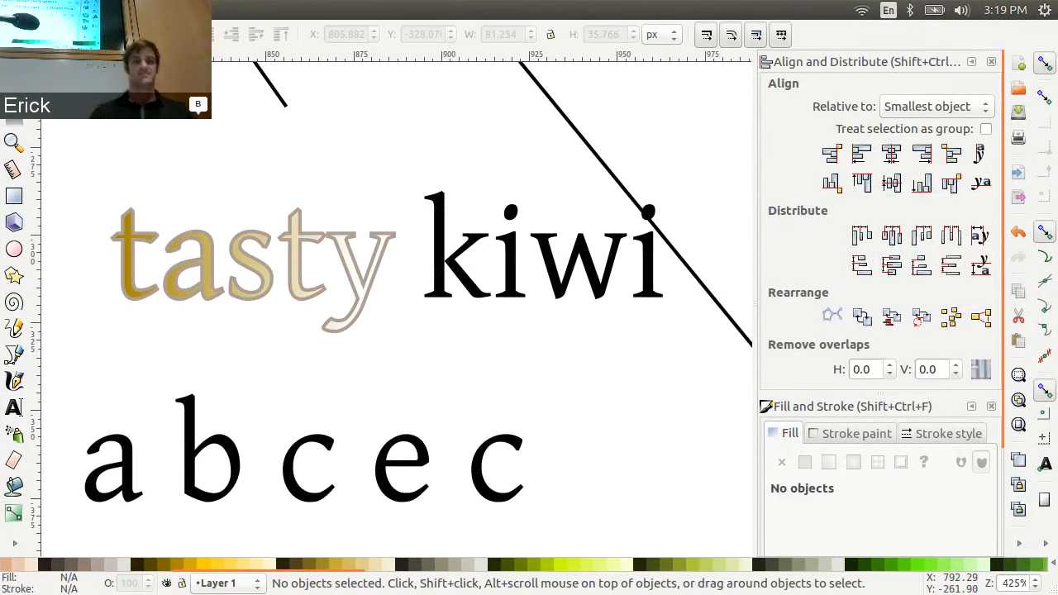
Step: Open plot.svg from the examples folder
key(ctrl+o)
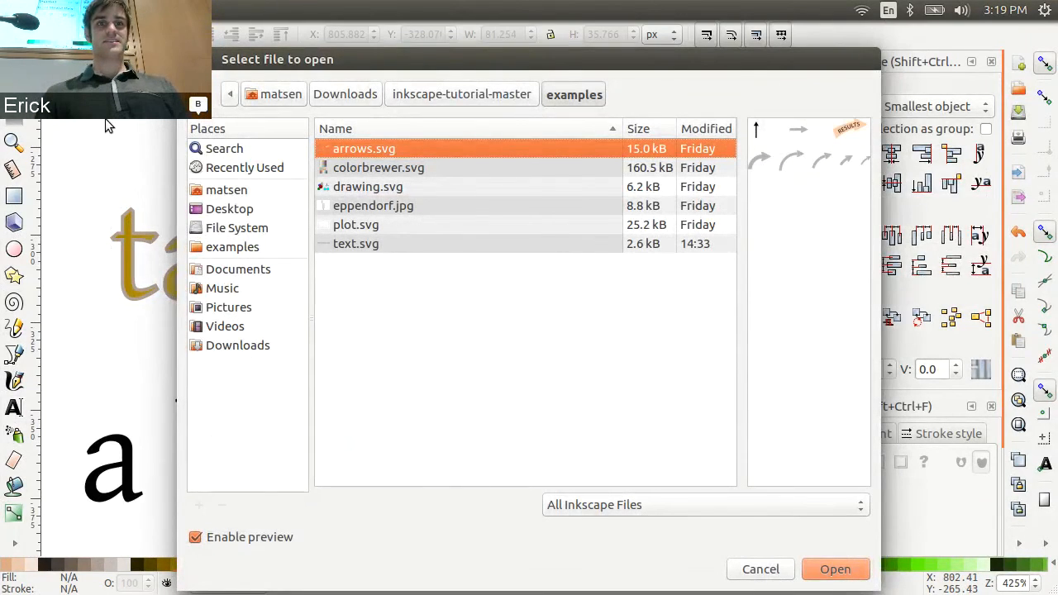
click(383, 226)
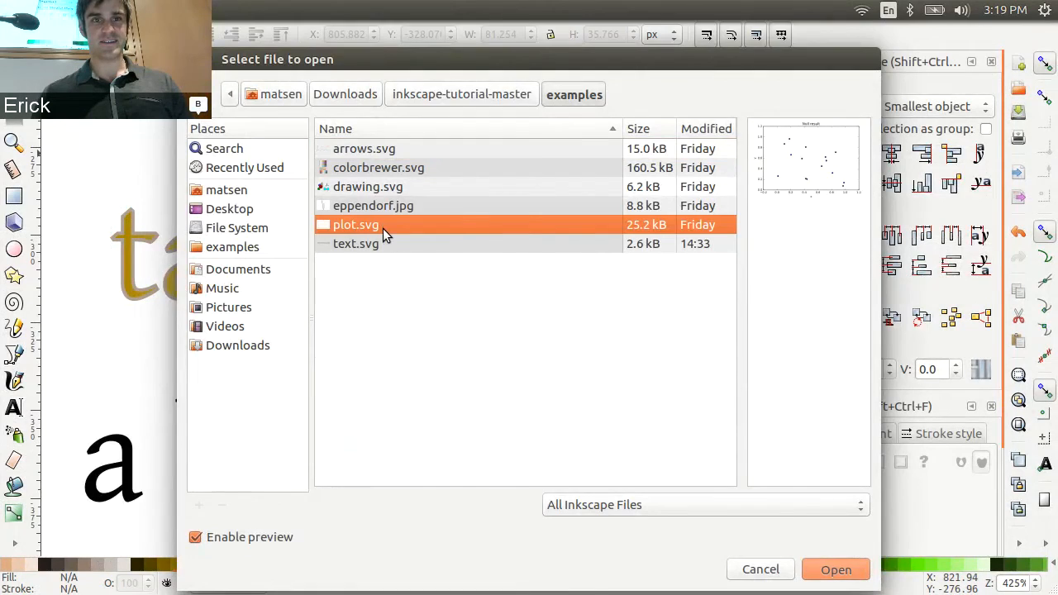
double_click(383, 226)
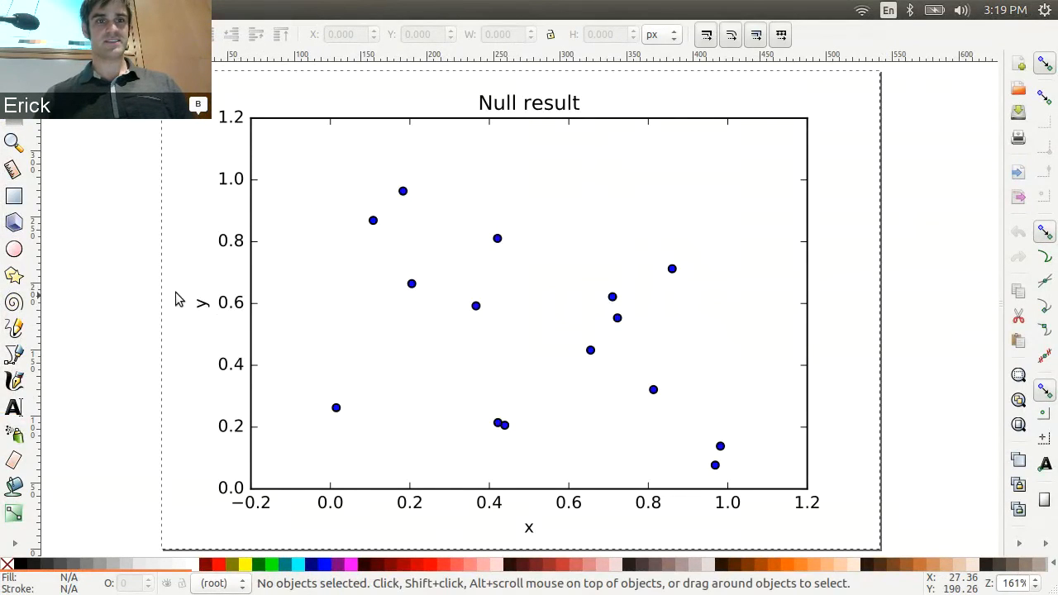
Step: Ungroup the whole plot, check that the y-axis group can be picked separately, and clear the selection
click(198, 313)
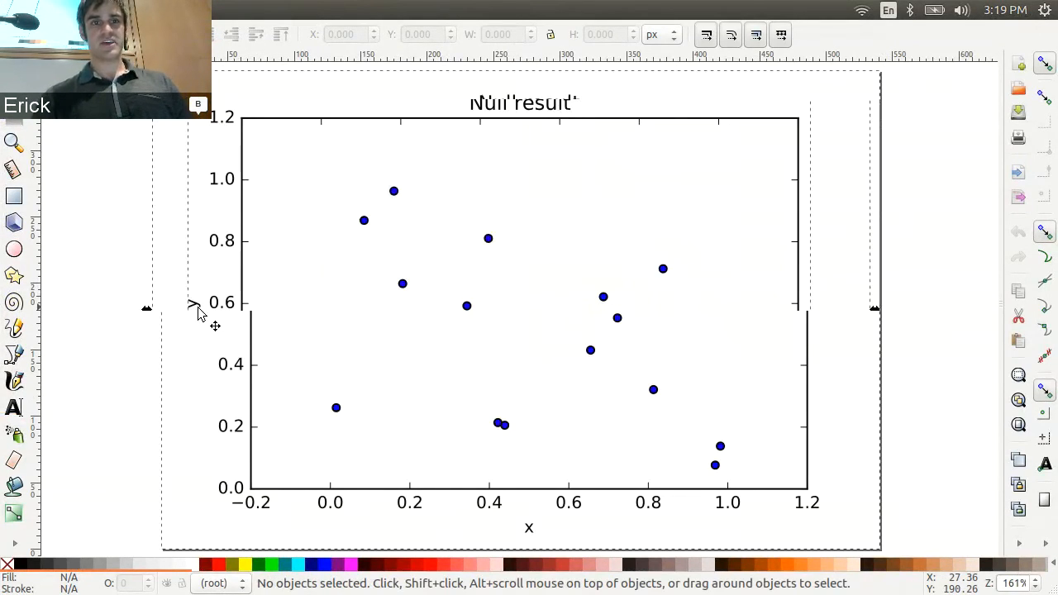
key(ctrl+shift+g)
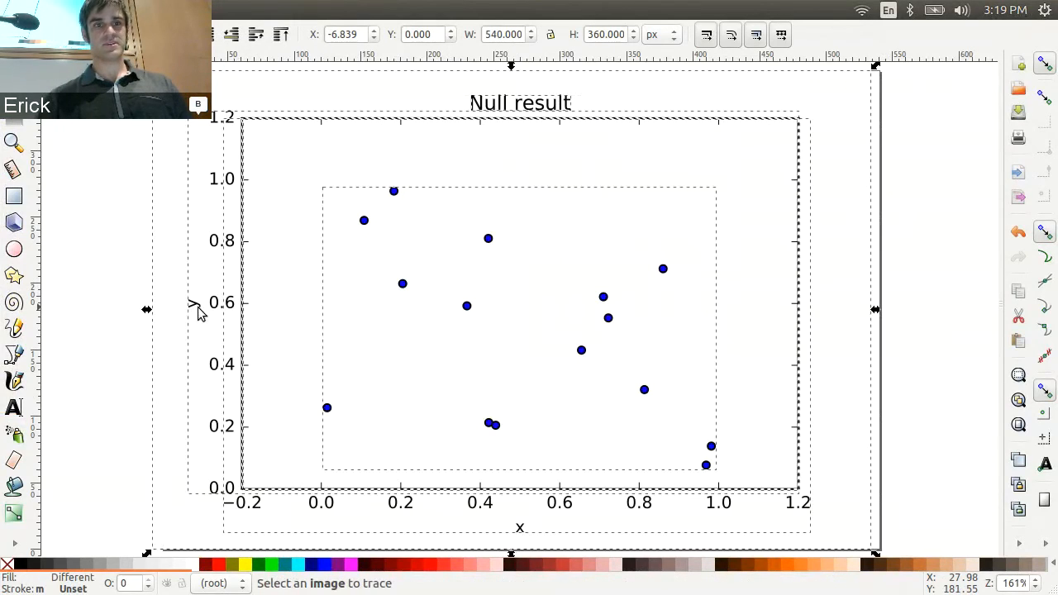
key(Escape)
click(189, 308)
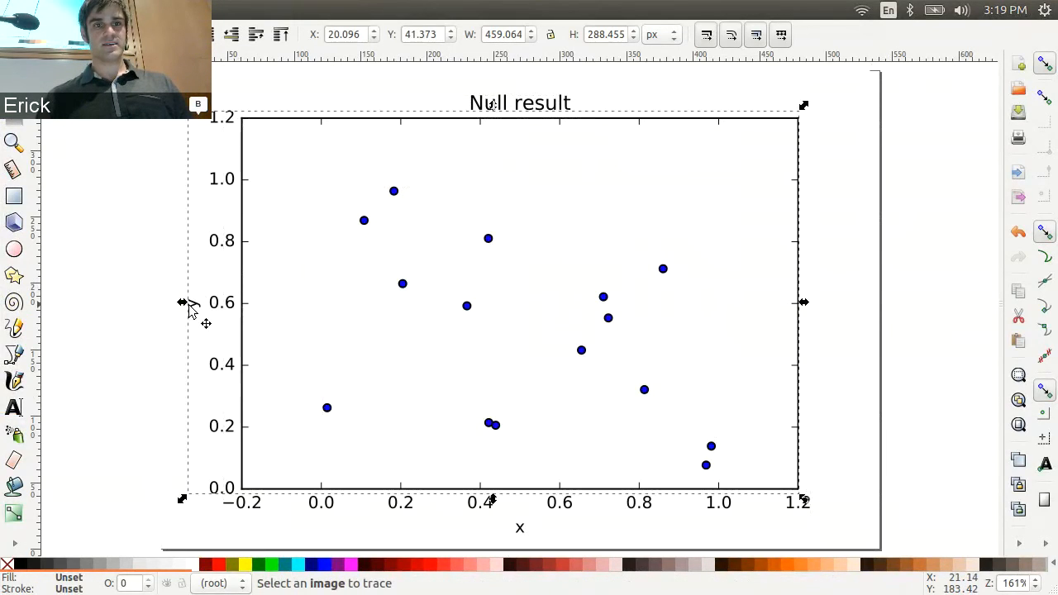
key(ctrl+shift+z)
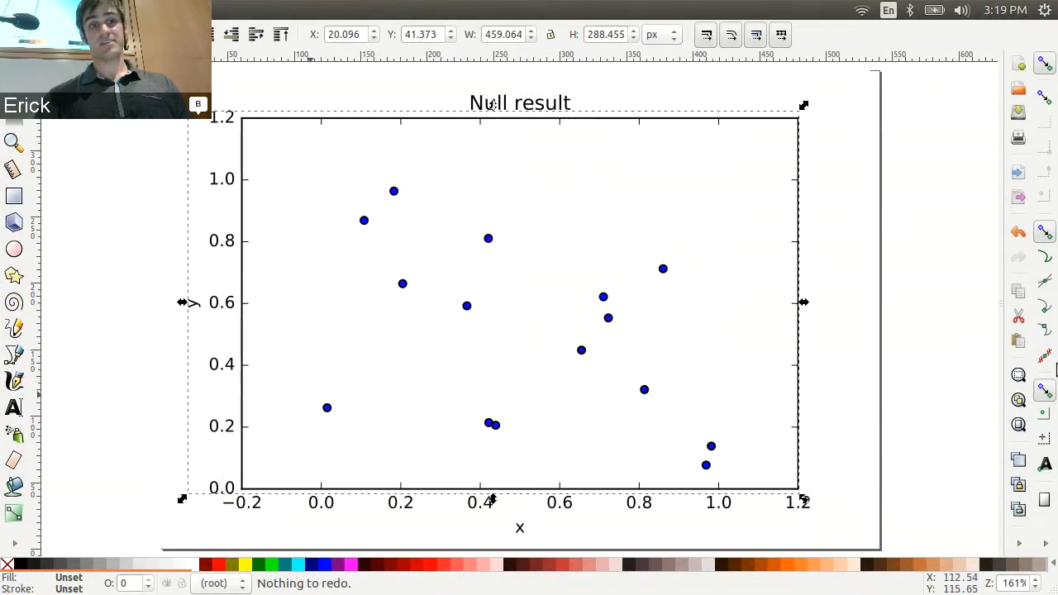
click(85, 265)
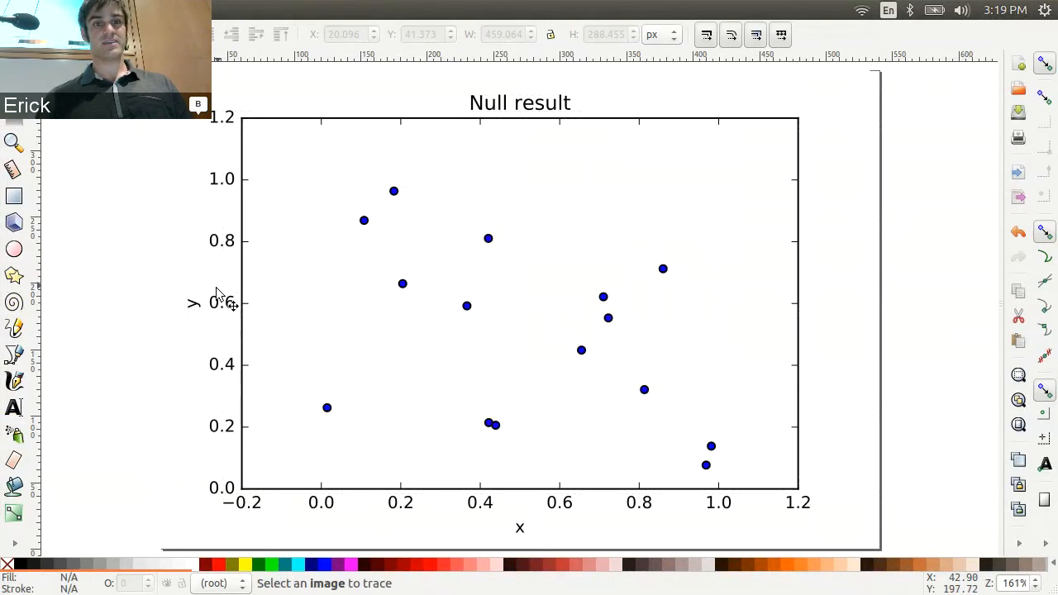
Step: Try moving the y-axis group down and left of the plot frame and ungrouping it, and undo the changes
drag(198, 299, 153, 317)
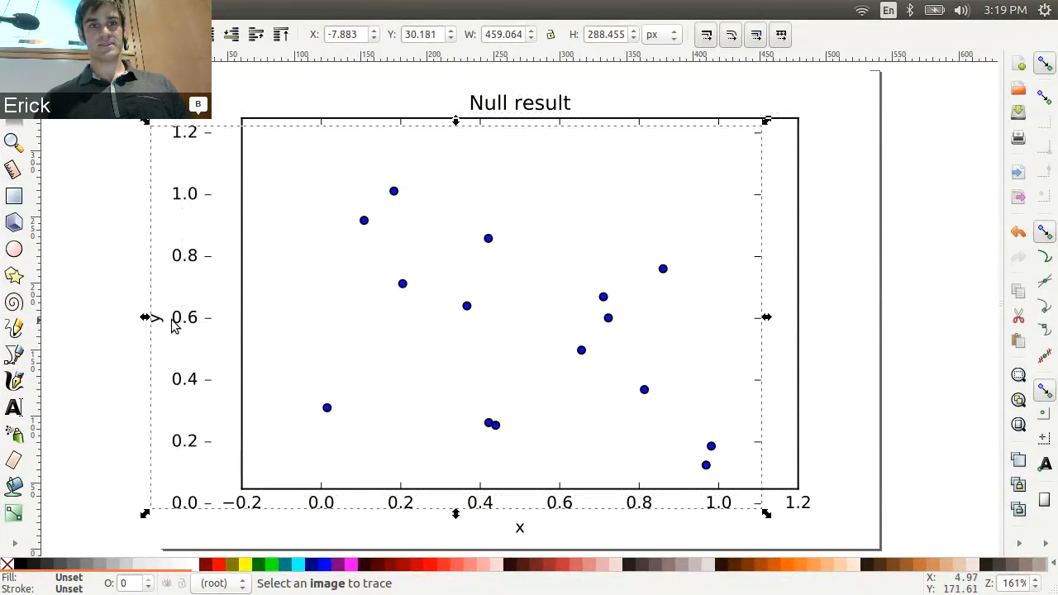
key(ctrl+shift+g)
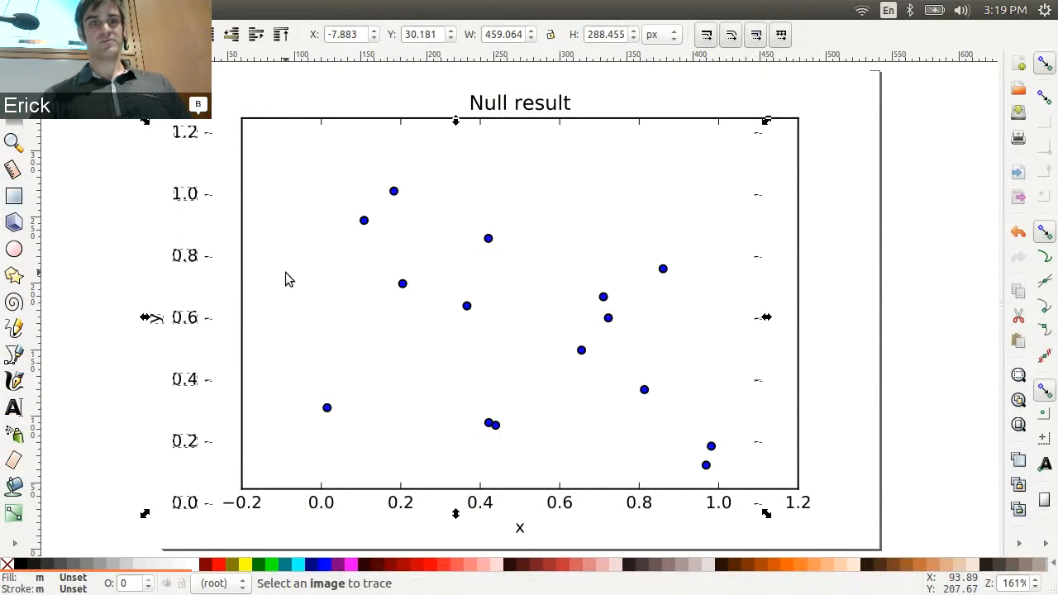
click(164, 295)
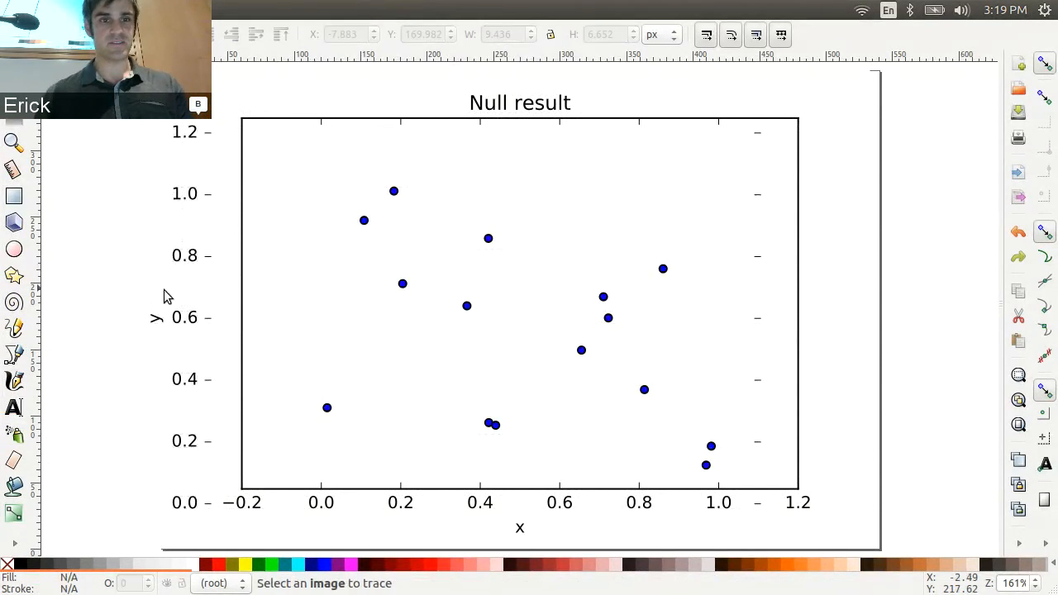
key(ctrl+z)
key(ctrl+z)
Step: Ungroup the y-axis elements and the group of data points into separate objects
click(188, 310)
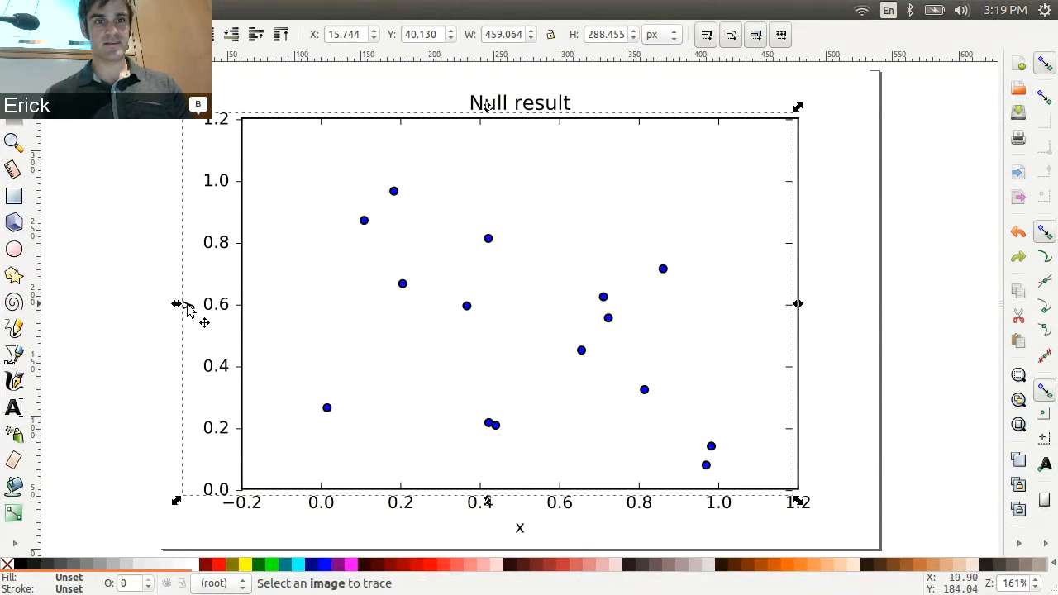
key(ctrl+shift+g)
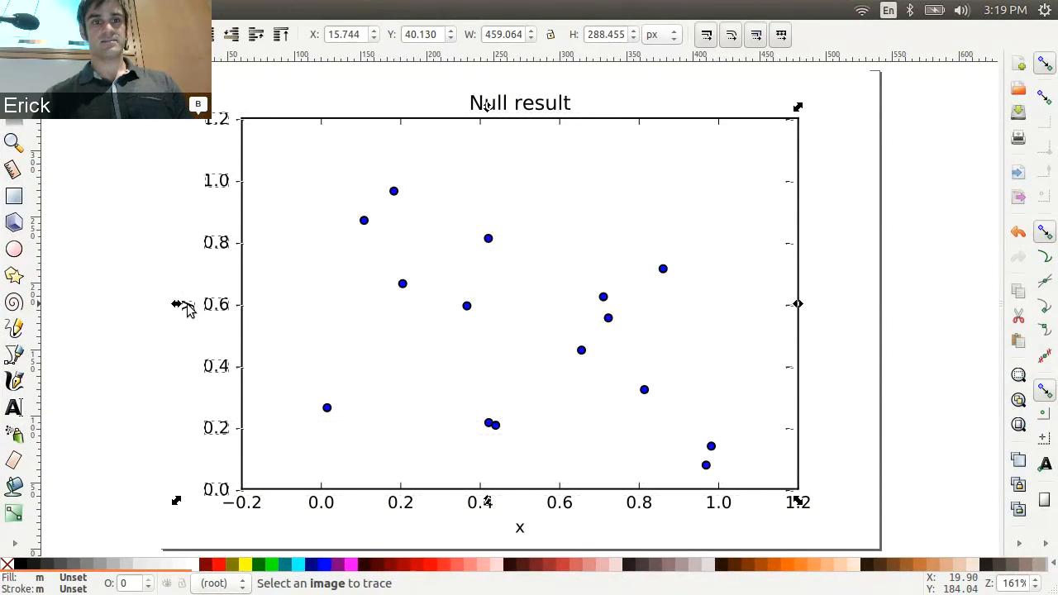
click(402, 347)
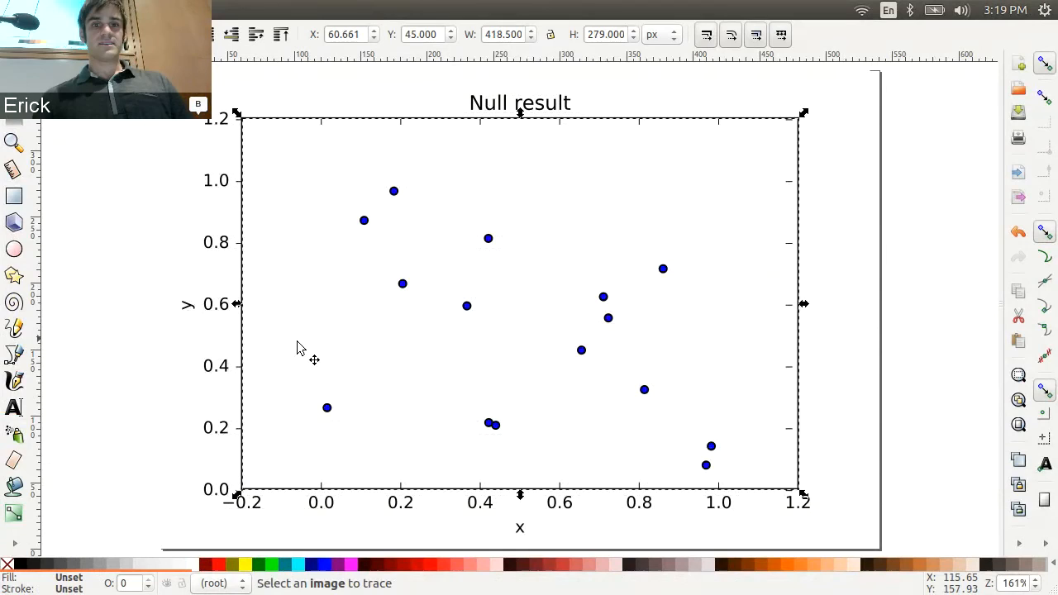
click(325, 409)
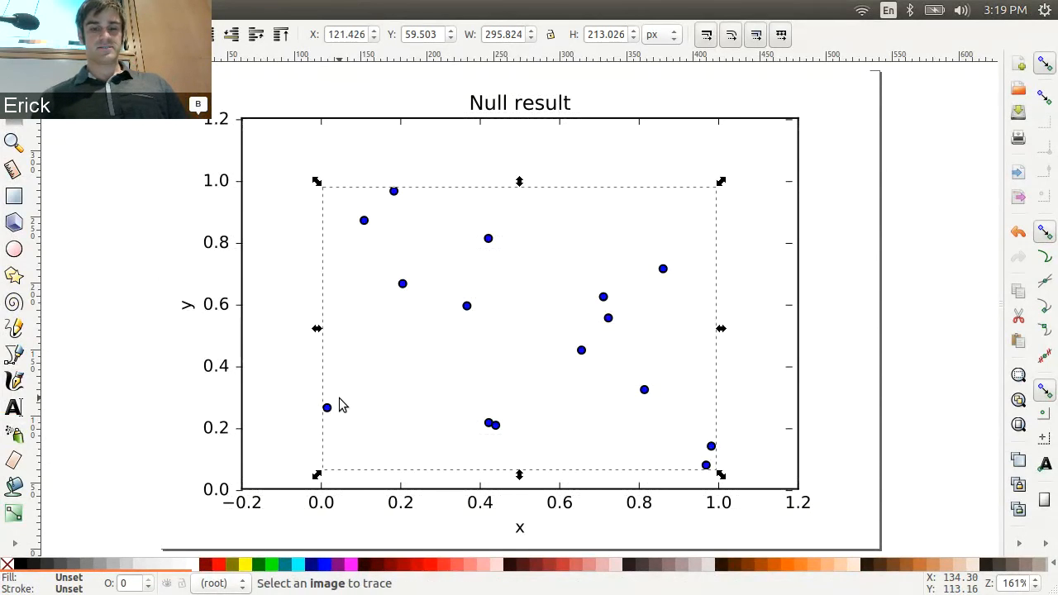
key(ctrl+shift+g)
key(ctrl+shift+g)
click(323, 404)
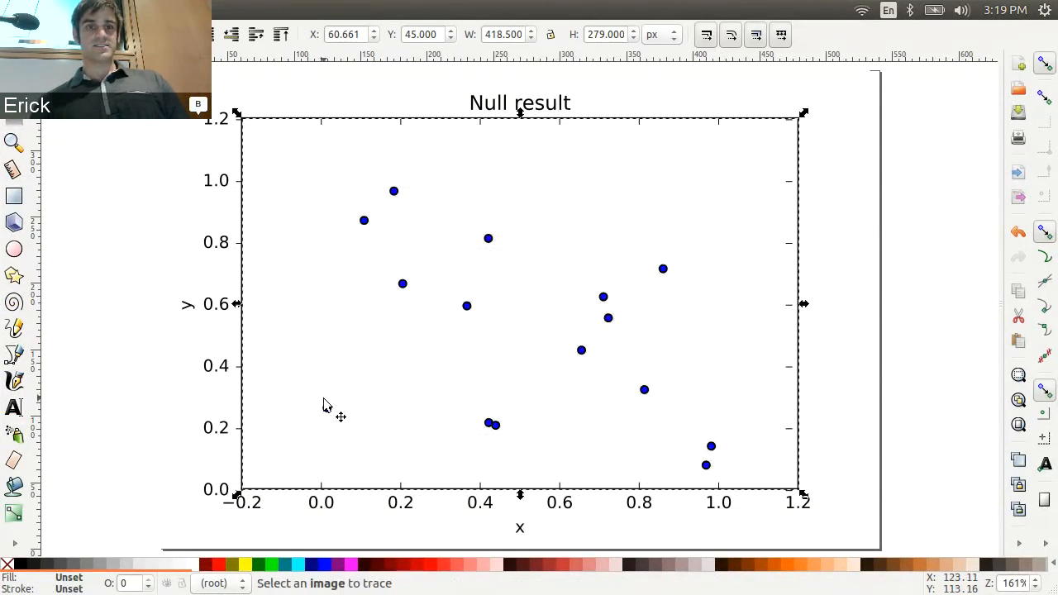
ctrl+click(327, 407)
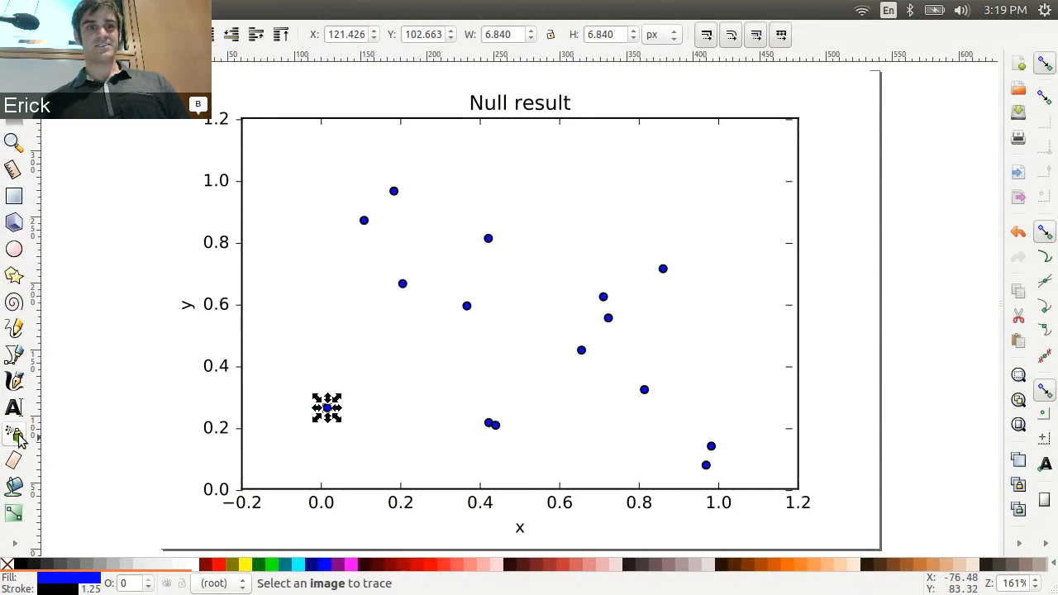
click(12, 547)
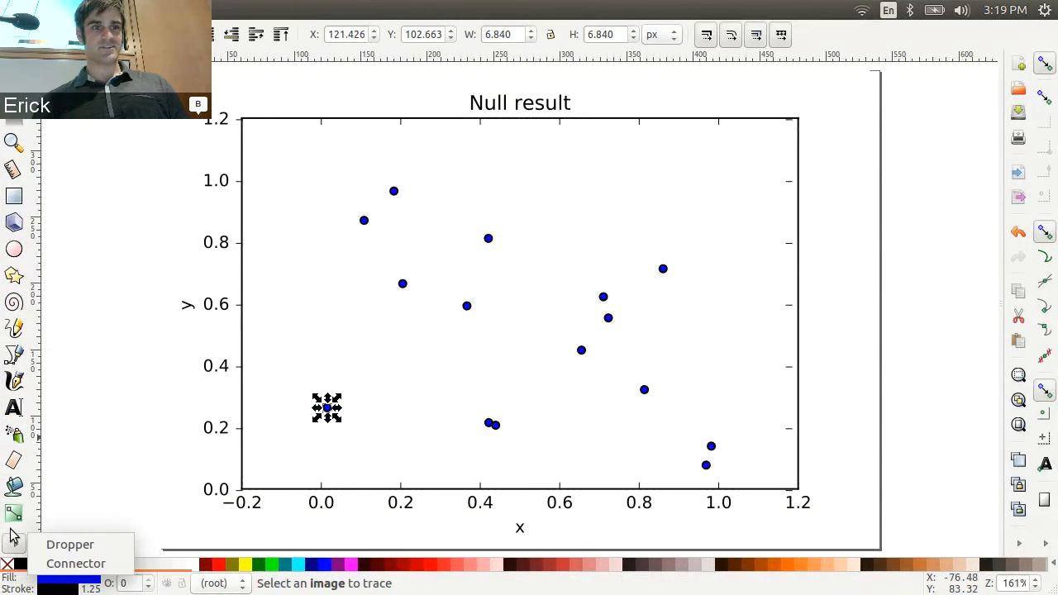
click(15, 430)
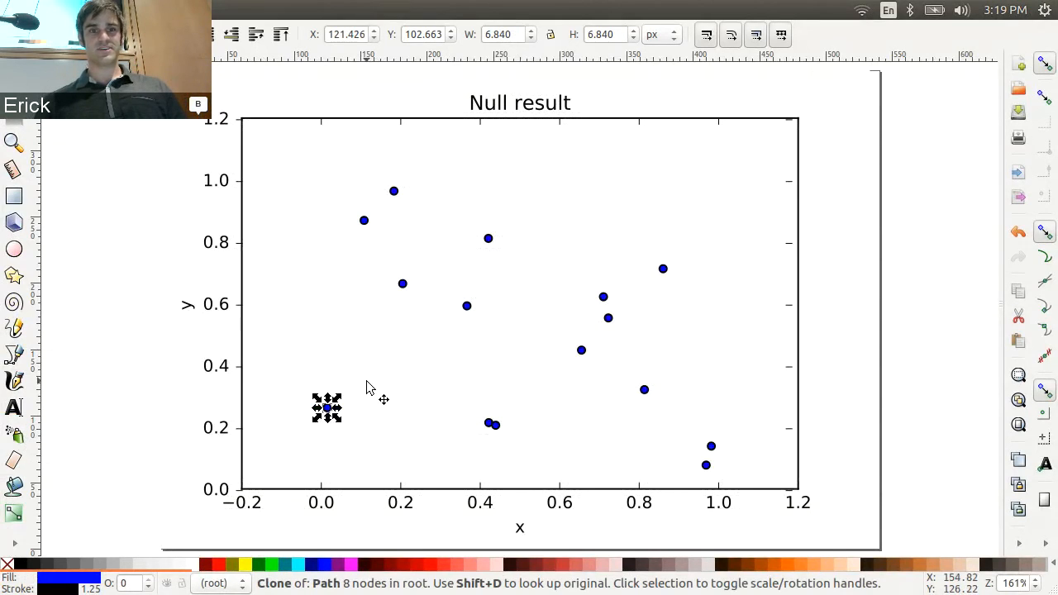
drag(368, 379, 390, 345)
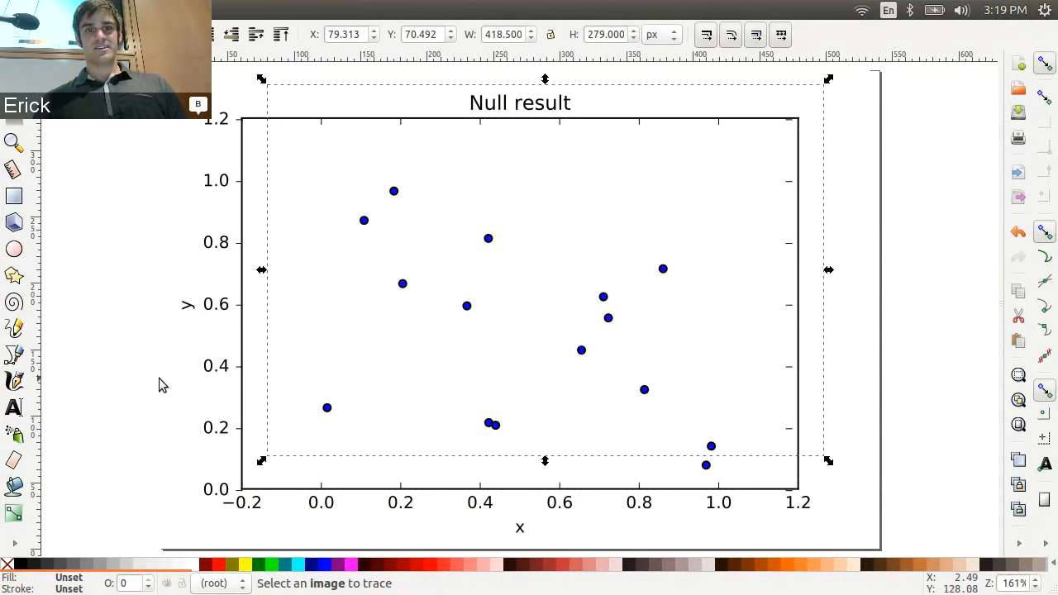
click(77, 352)
Step: Spray clones of the data point near x = 0.0 in a rising diagonal band across the plot
click(328, 408)
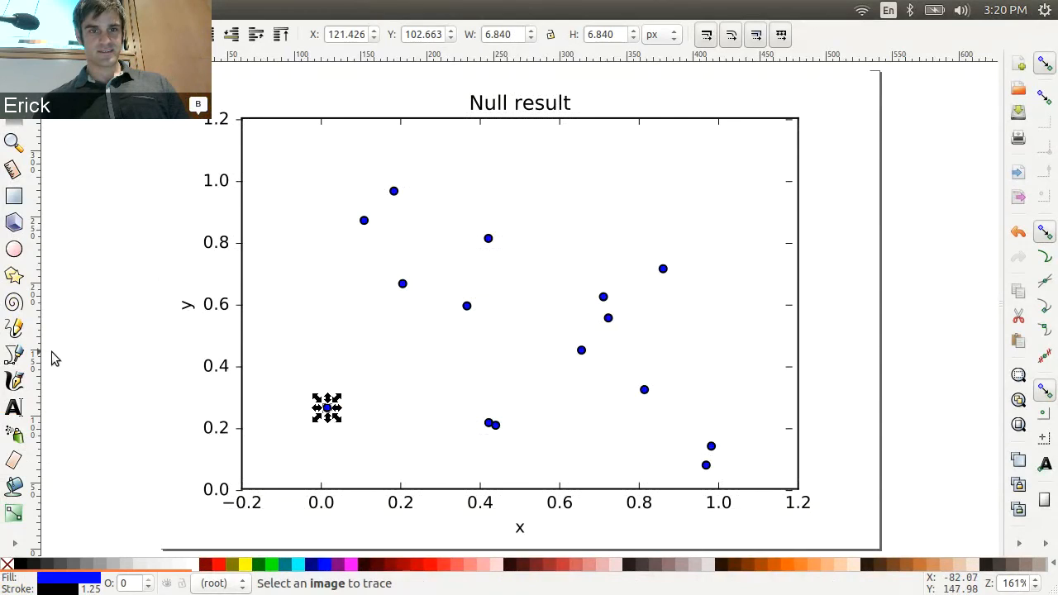
click(13, 434)
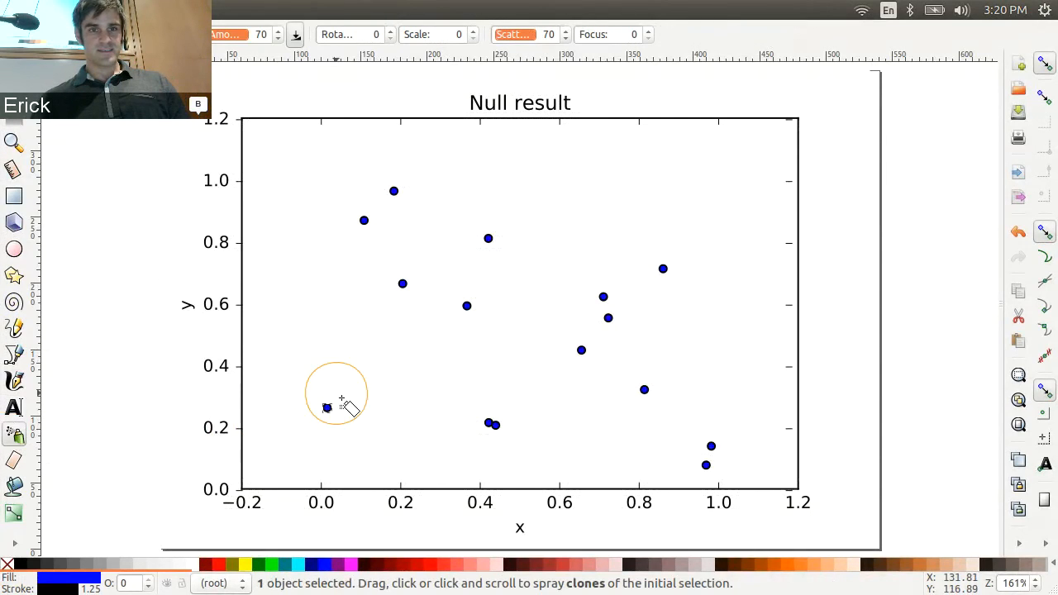
mouse_move(335, 390)
mouse_down()
mouse_move(356, 386)
mouse_move(498, 273)
mouse_move(674, 194)
mouse_move(669, 186)
mouse_up()
mouse_move(448, 324)
mouse_down()
mouse_move(349, 420)
mouse_move(673, 207)
mouse_move(704, 170)
mouse_move(414, 342)
mouse_move(279, 449)
mouse_move(539, 303)
mouse_move(708, 189)
mouse_move(746, 123)
mouse_up()
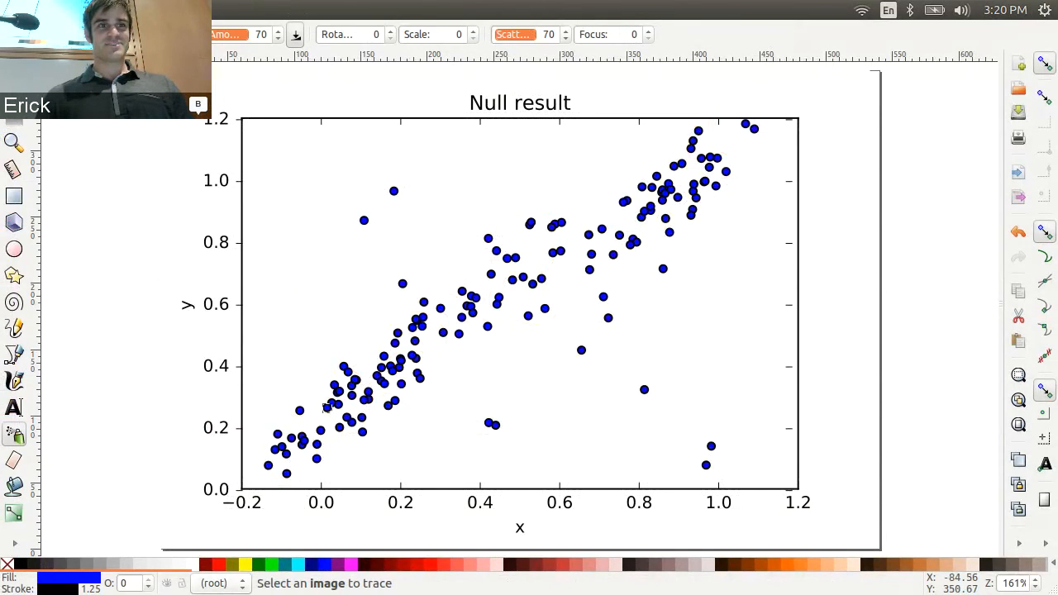
Step: Delete the "Null result" title above the plot and leave its group
key(s)
click(495, 107)
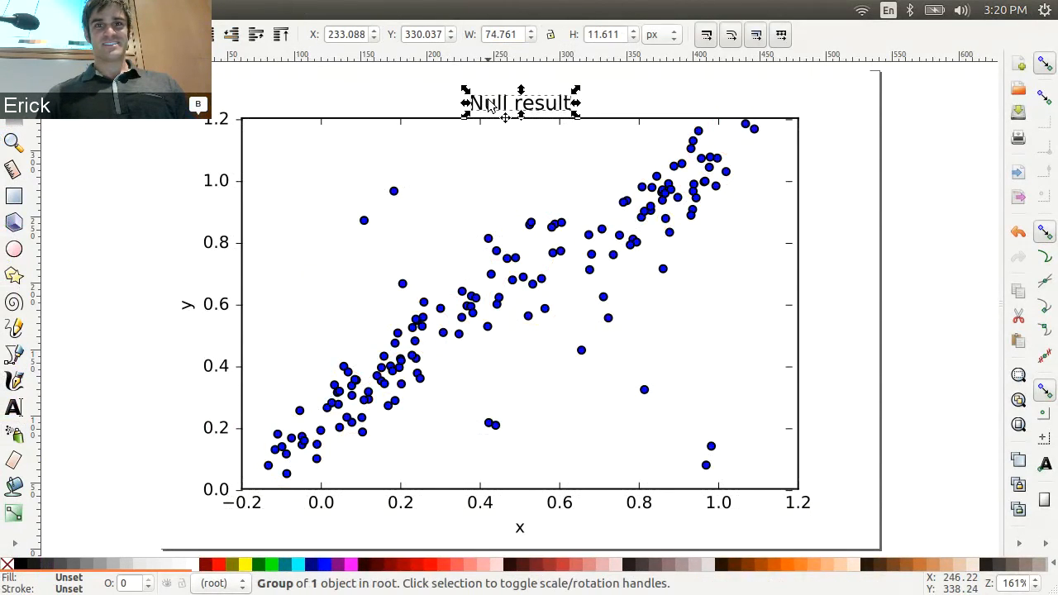
double_click(490, 103)
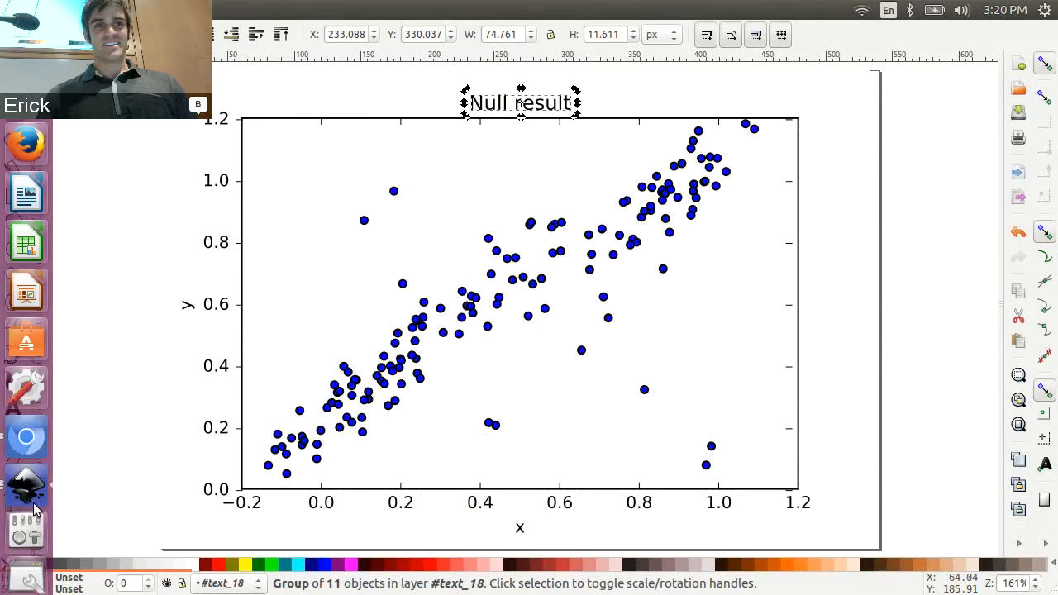
click(212, 192)
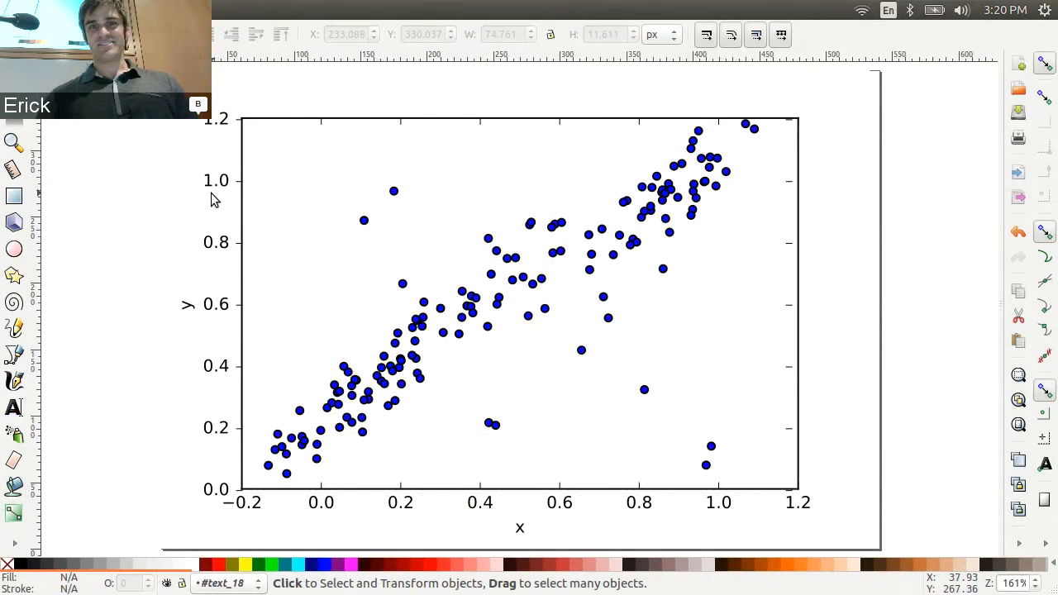
click(178, 184)
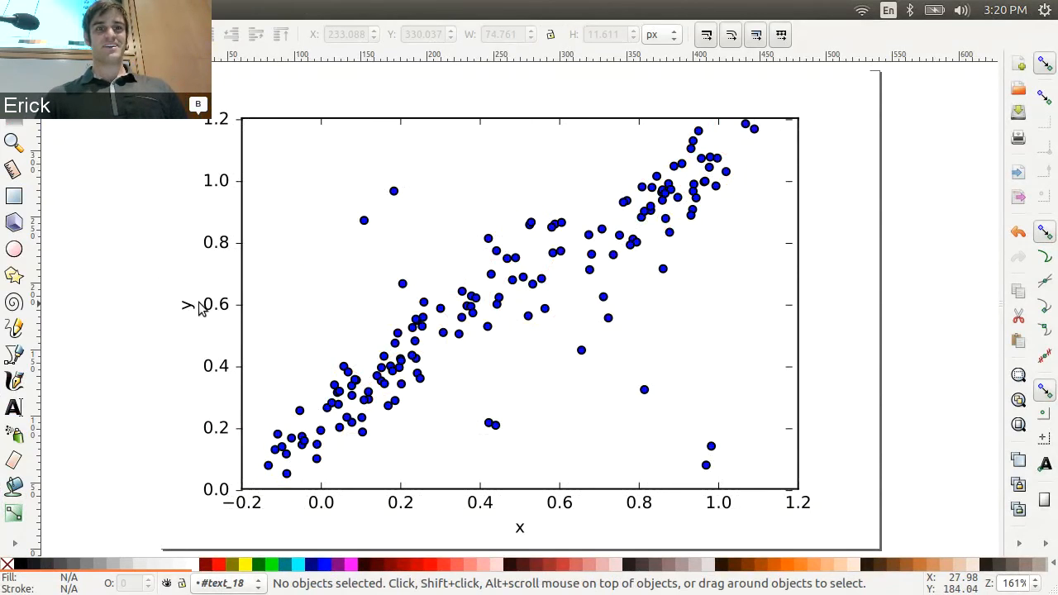
Step: Move the y-axis label slightly farther left of the tick labels and close the plot document
drag(189, 305, 166, 303)
click(139, 239)
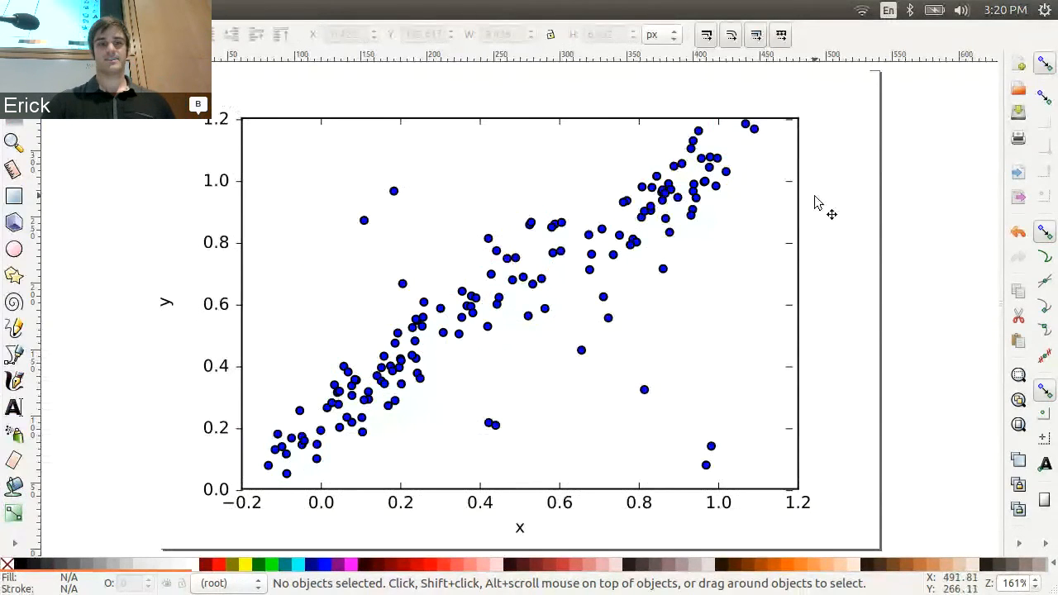
key(ctrl+w)
click(410, 372)
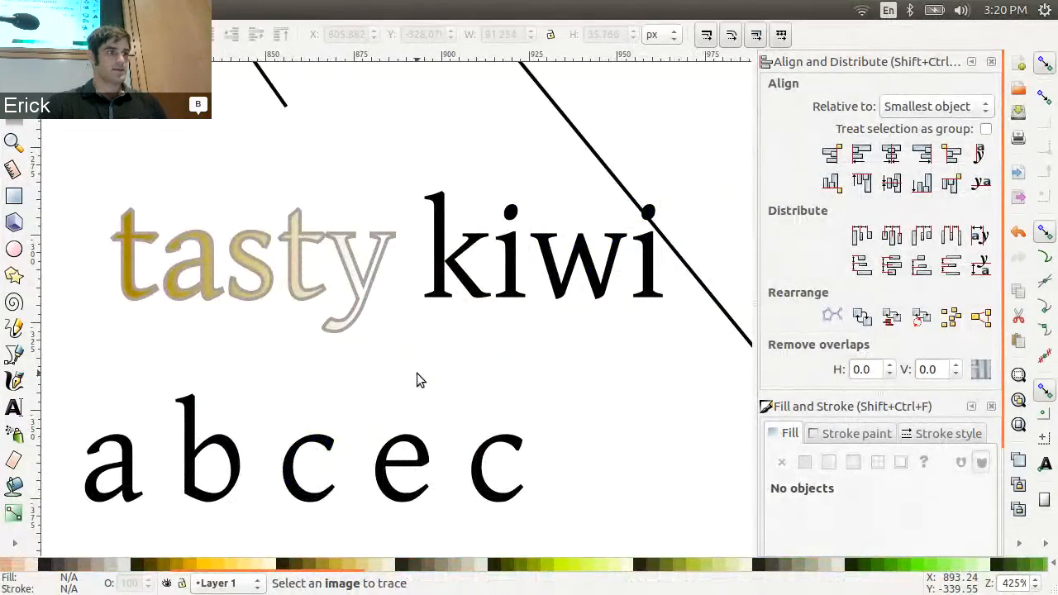
Step: Move the green star outline up and right, clear of the page, and deselect it
scroll(417, 379, down, 4)
scroll(416, 379, down, 4)
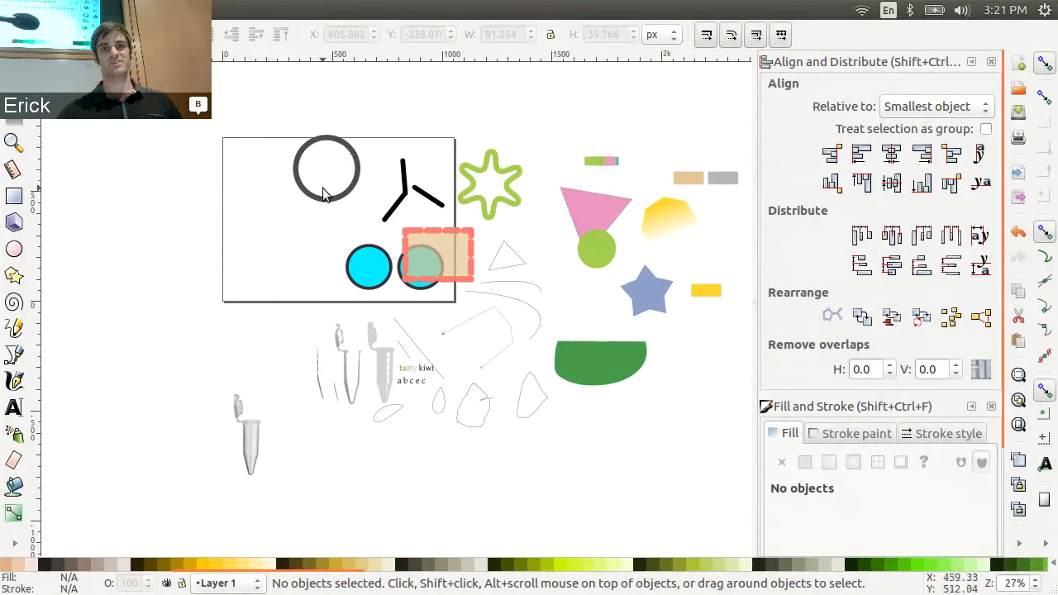
drag(503, 206, 523, 178)
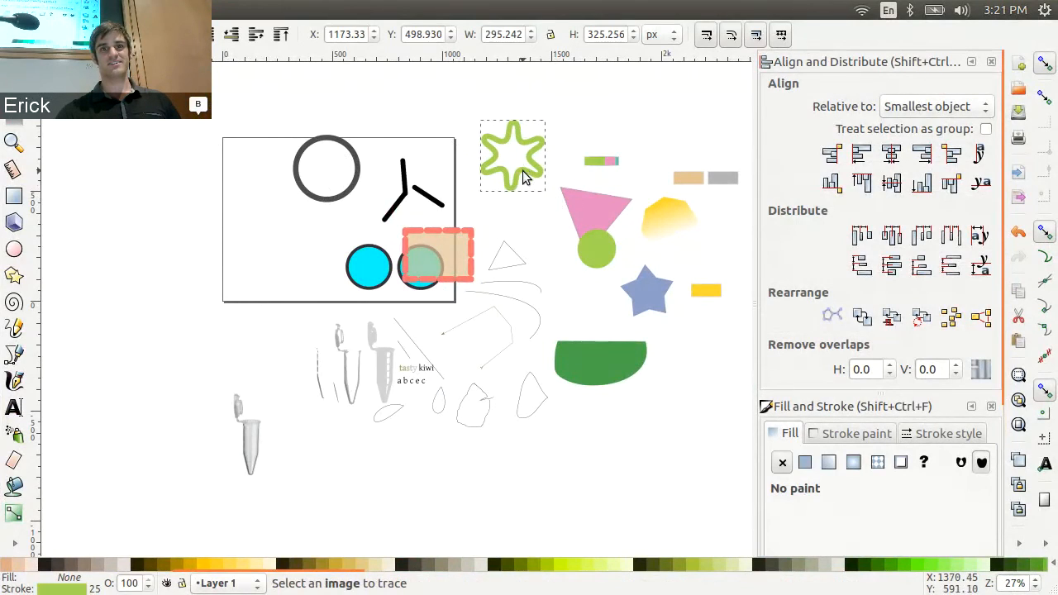
click(583, 114)
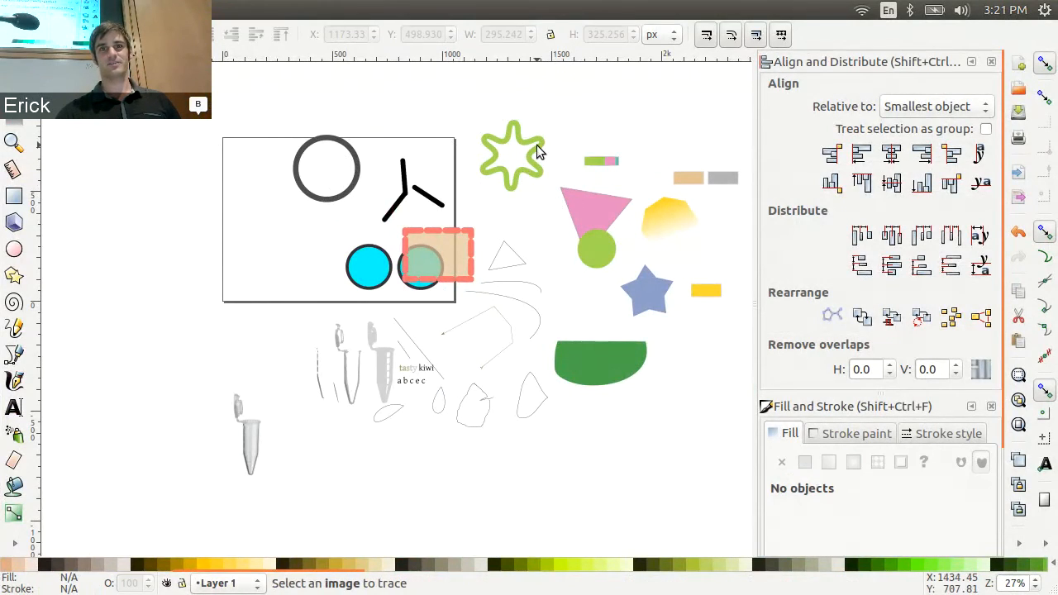
click(536, 147)
click(615, 132)
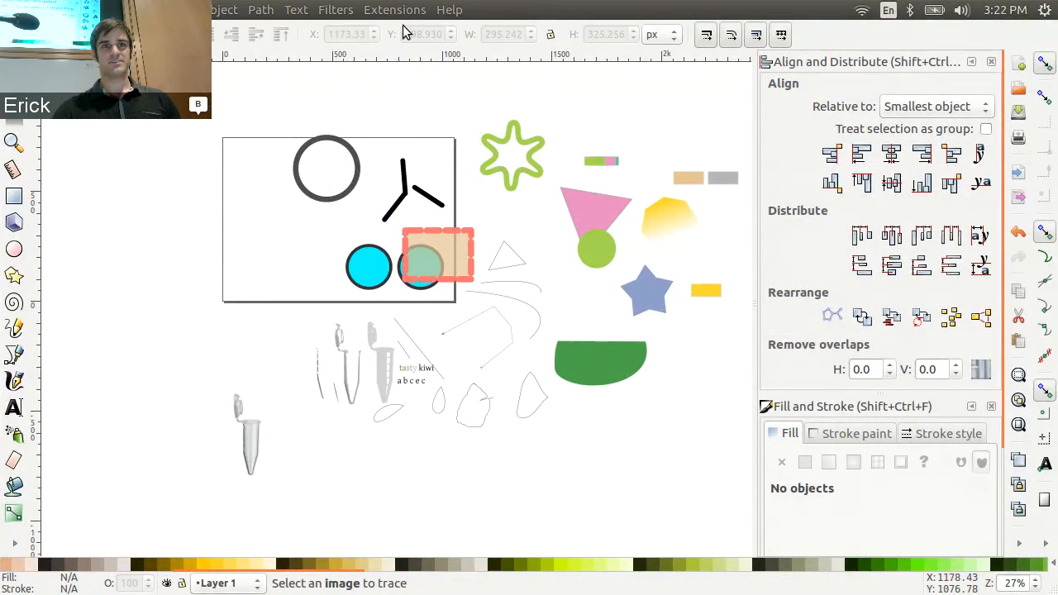
key(ctrl)
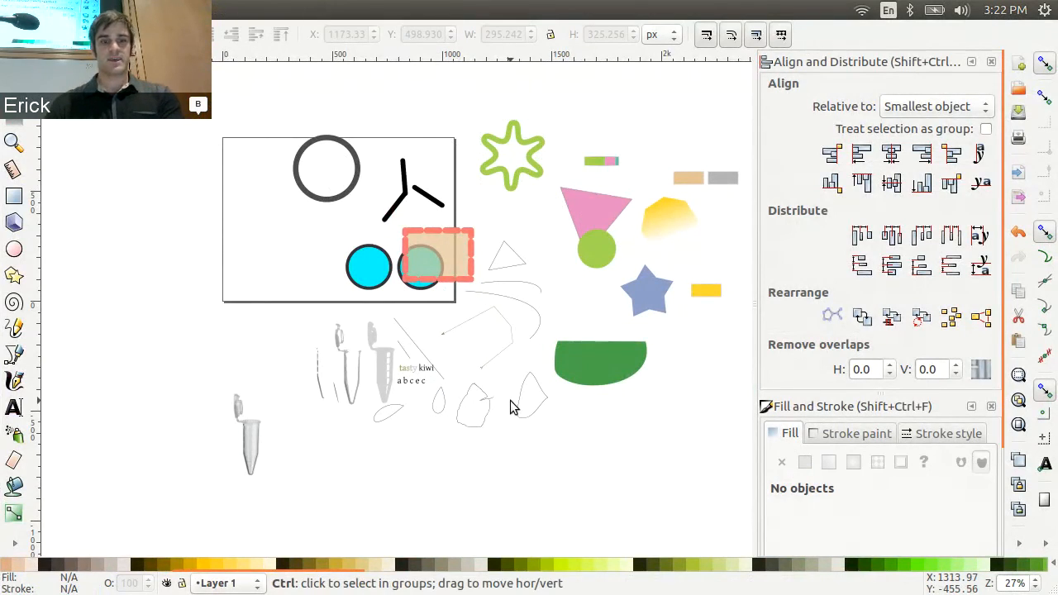
Step: In the document properties, hide the page border and resize the page to the whole drawing with zero margins
click(69, 9)
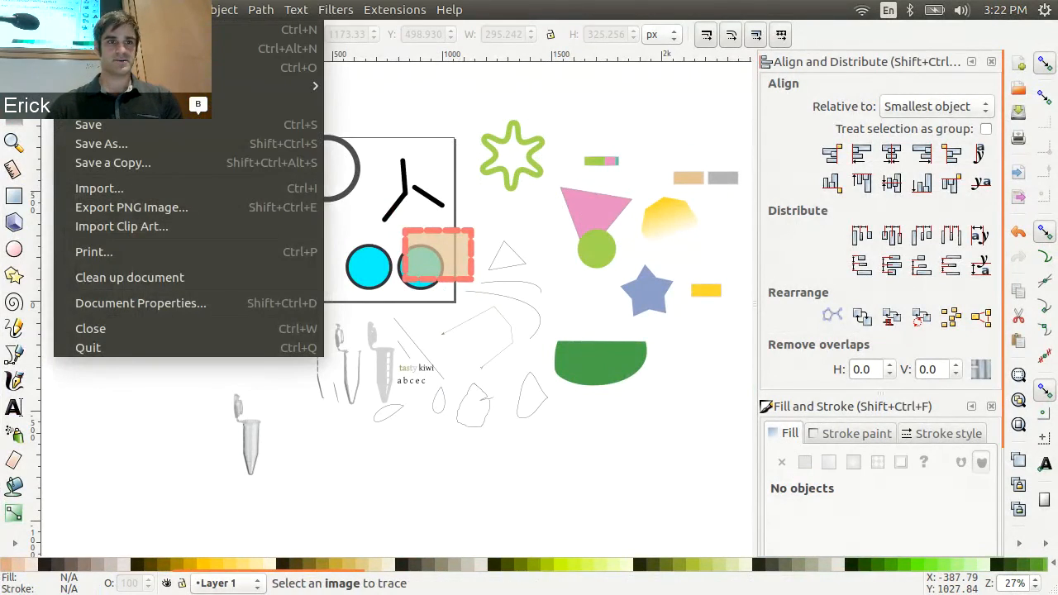
click(133, 303)
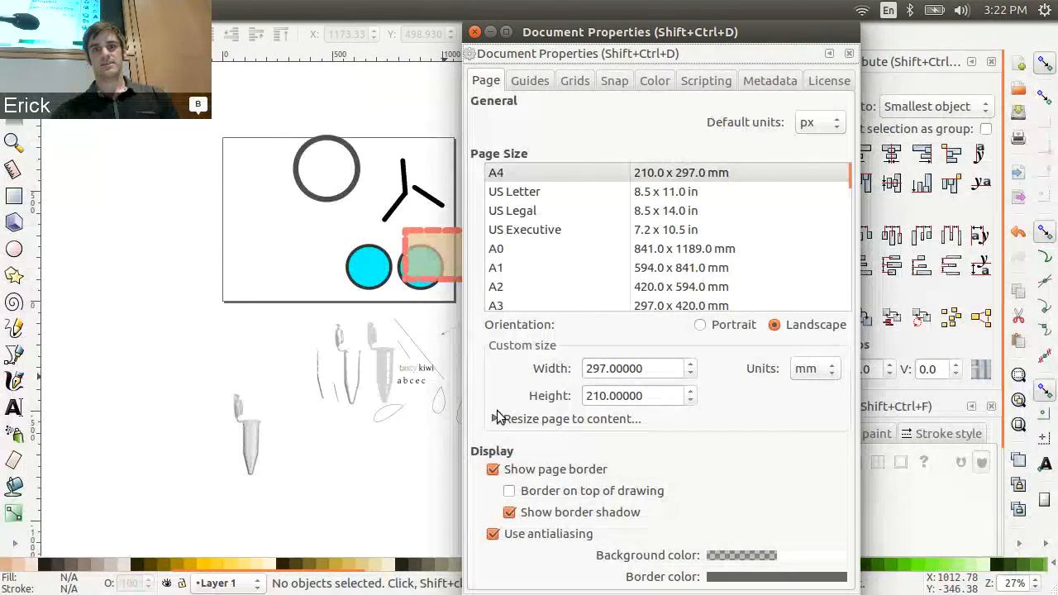
click(498, 420)
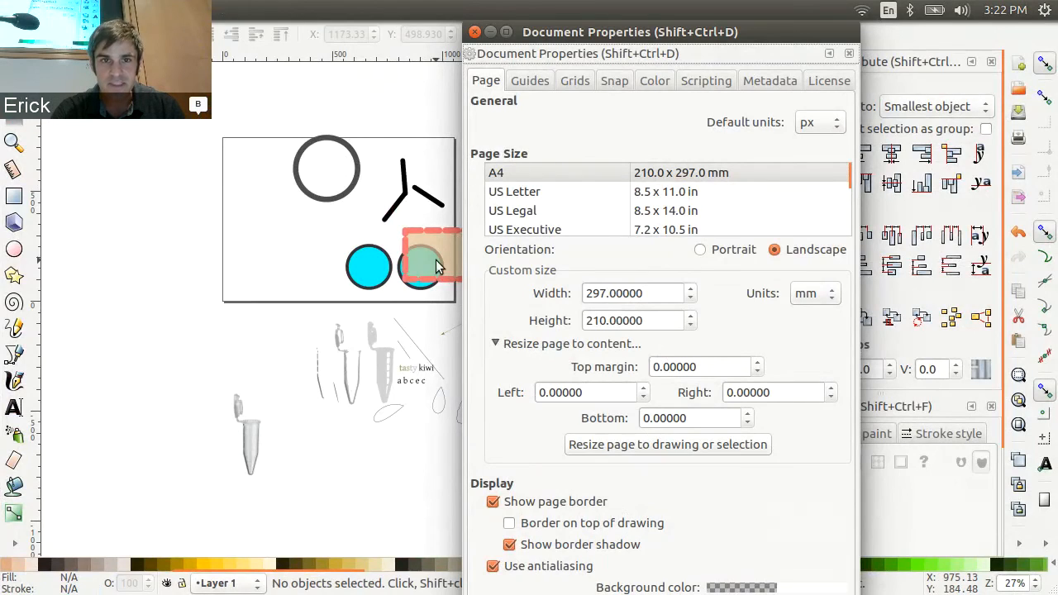
click(142, 271)
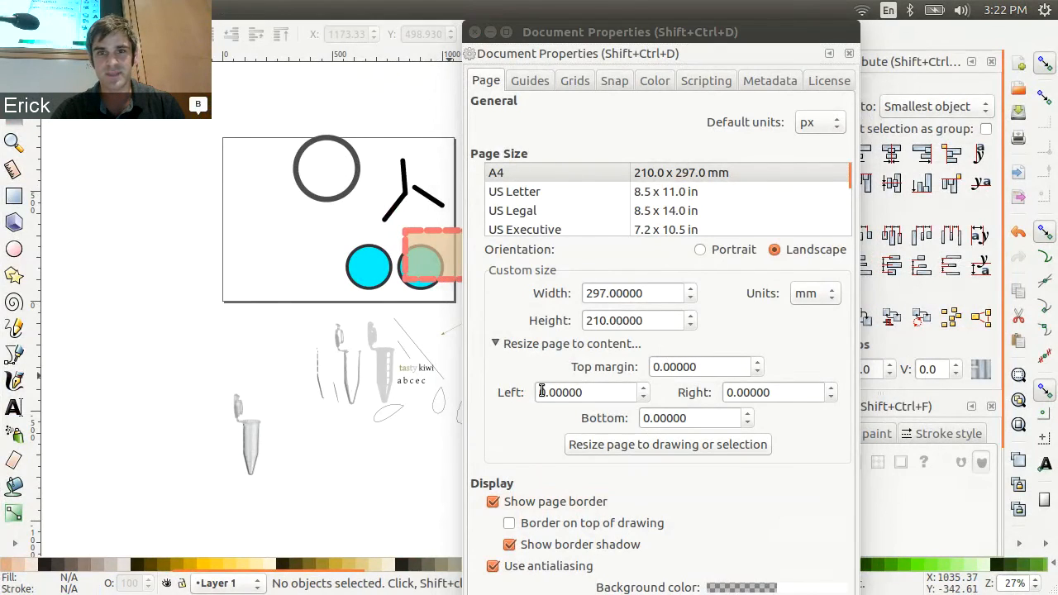
click(711, 502)
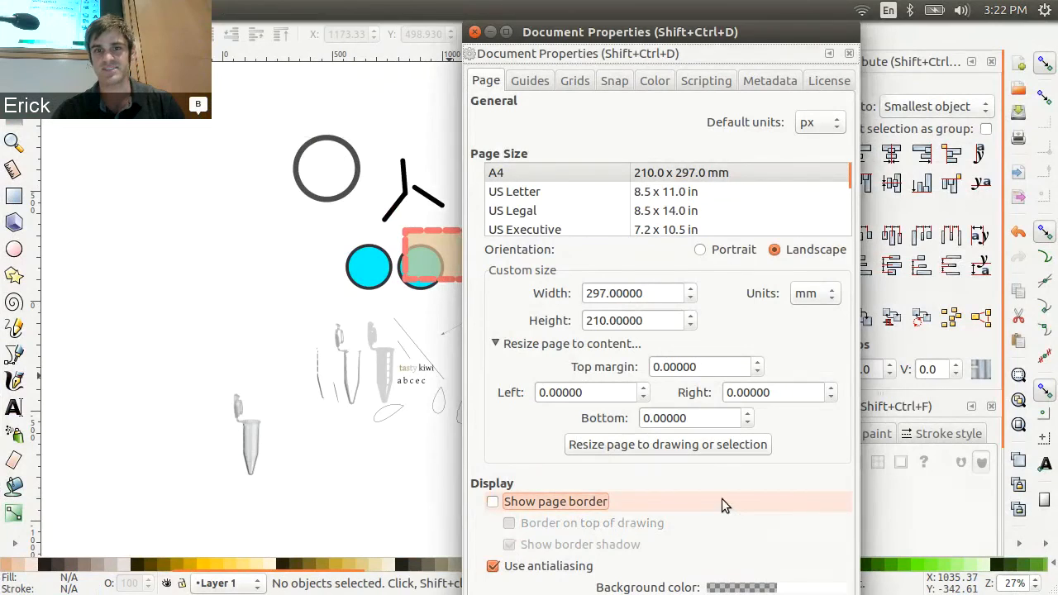
click(705, 449)
click(147, 237)
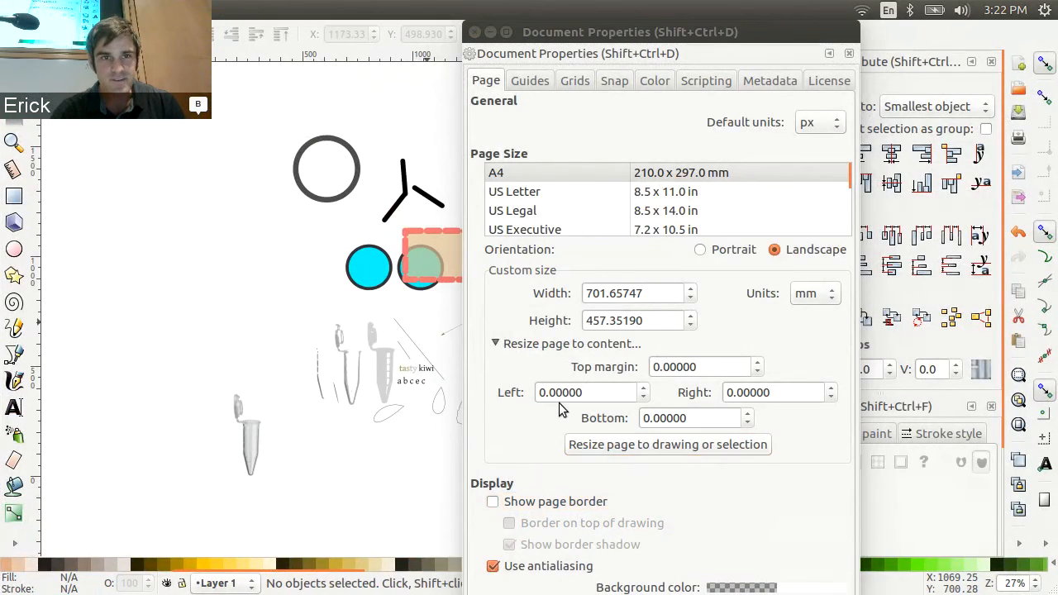
click(615, 449)
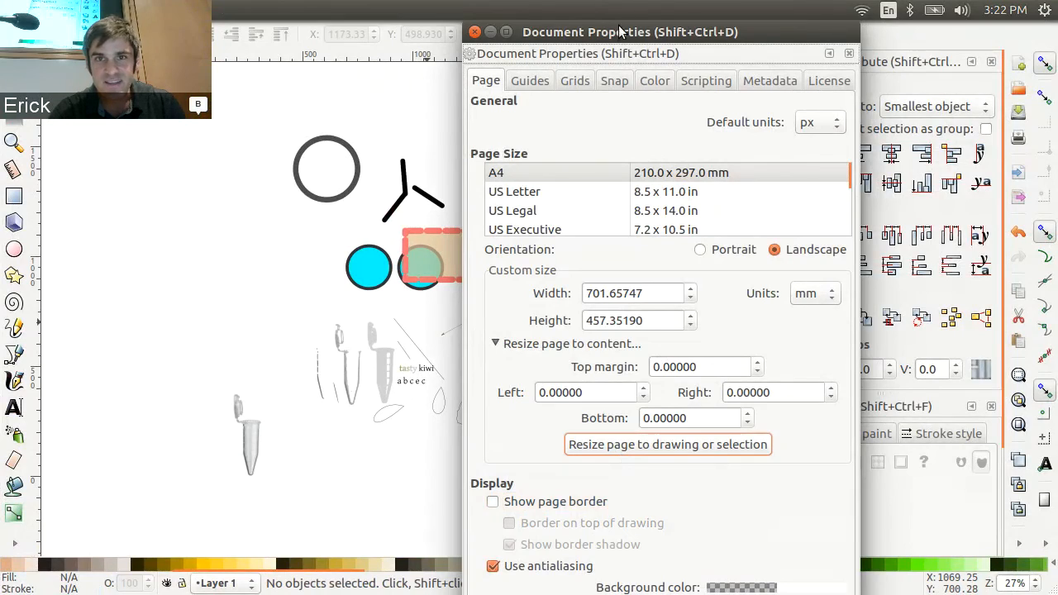
Step: Resize the page to the drawing again and close the document properties
drag(616, 32, 803, 88)
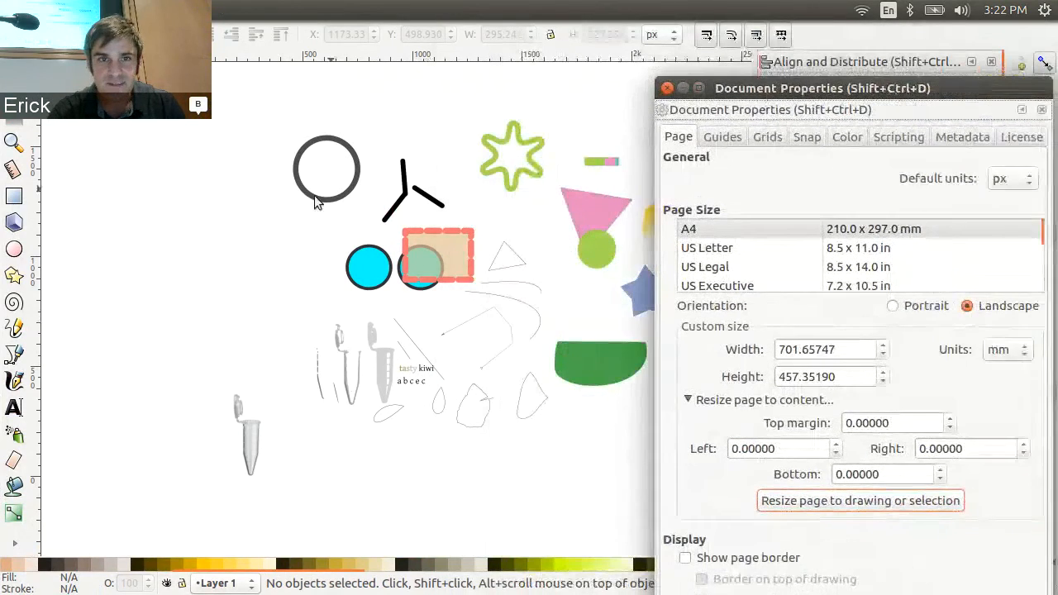
scroll(91, 285, down, 1)
click(104, 291)
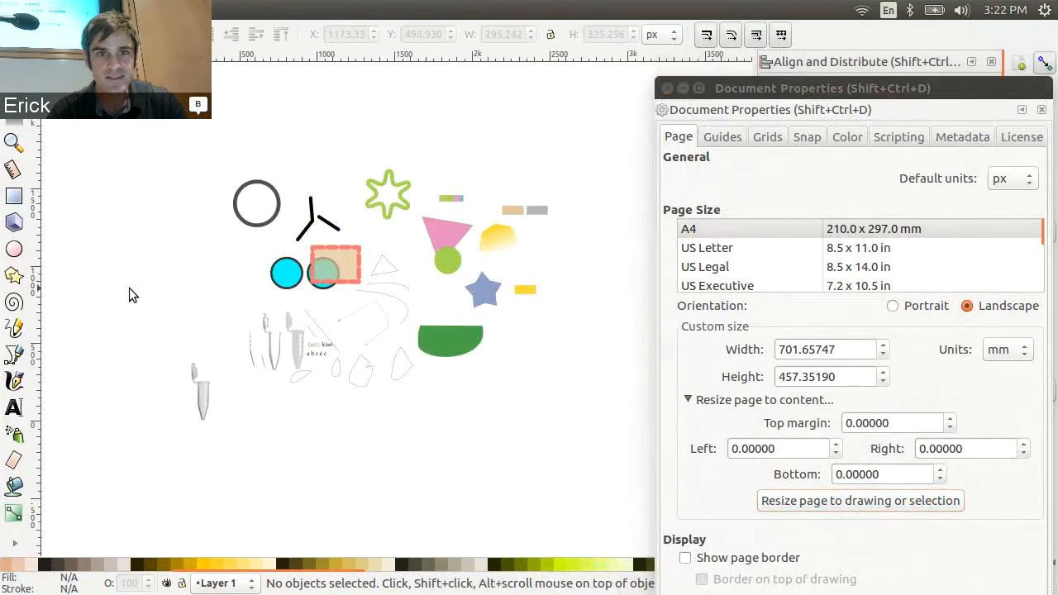
click(793, 504)
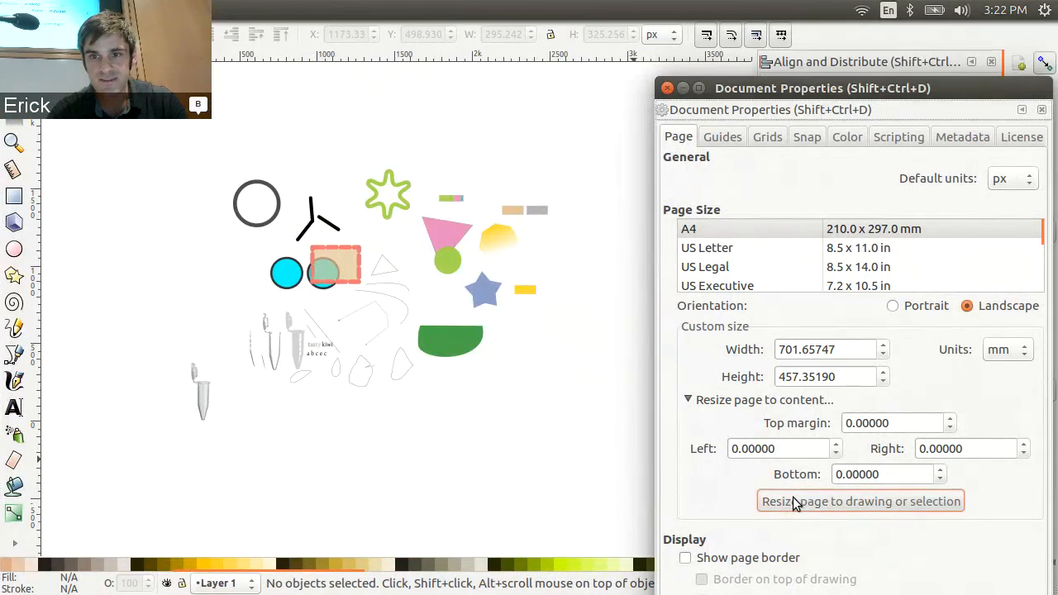
click(670, 89)
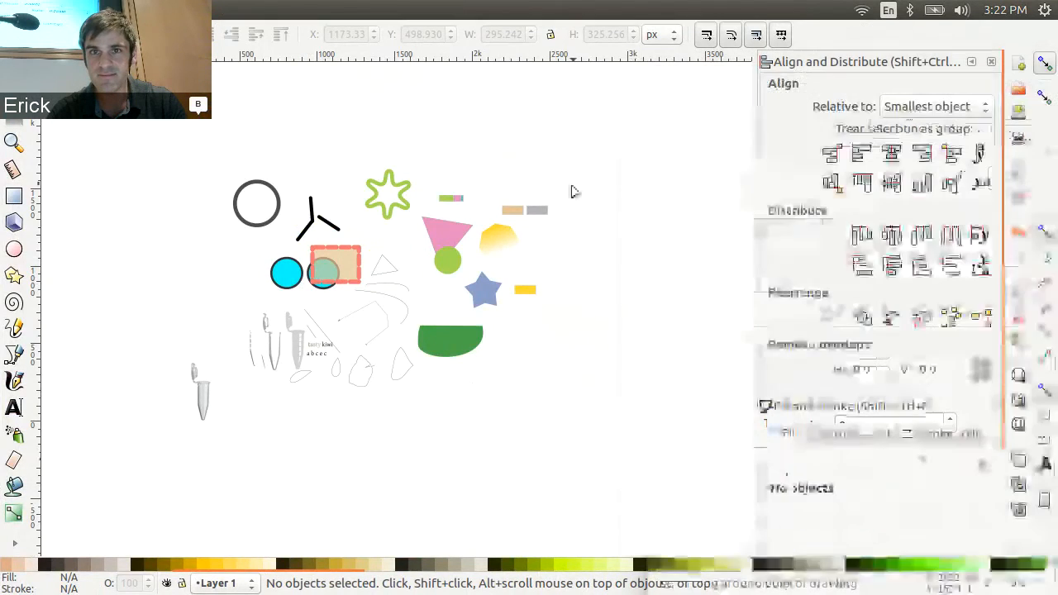
Step: Reopen the document properties, turn the page border back on, and clear the canvas selection
click(472, 235)
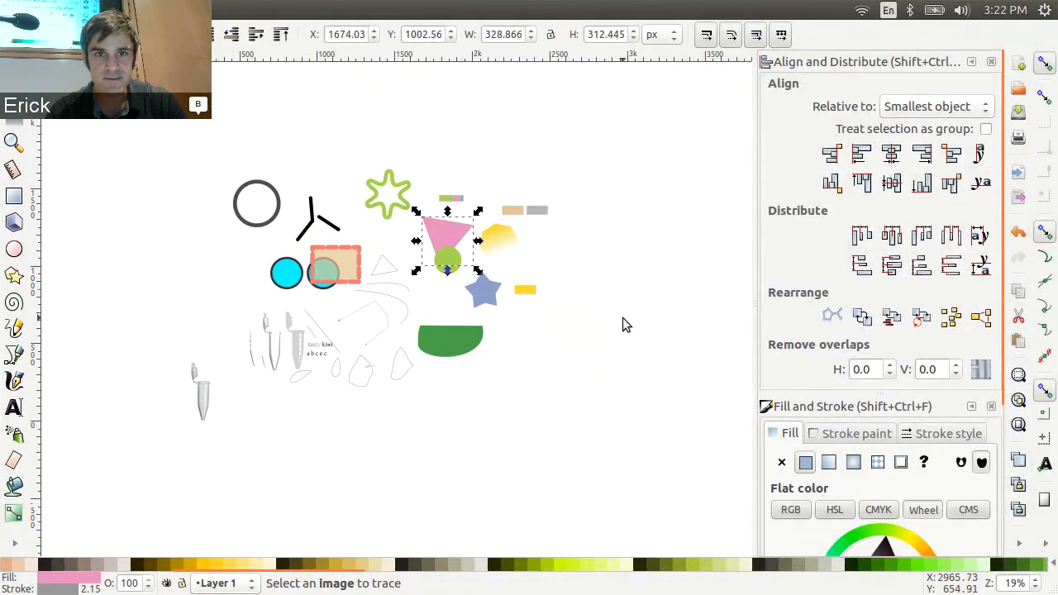
key(ctrl+shift+d)
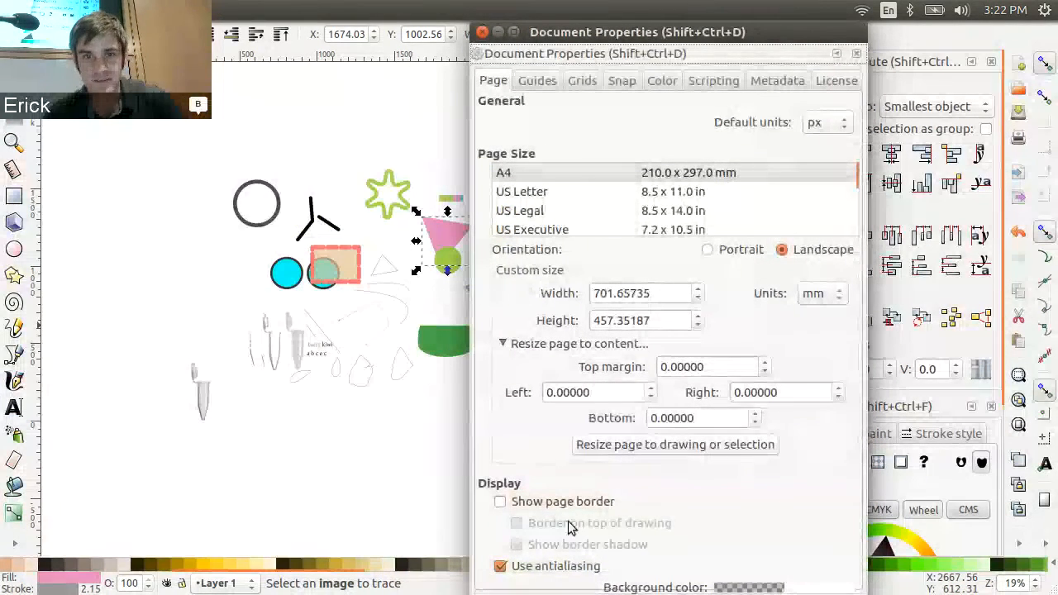
click(500, 501)
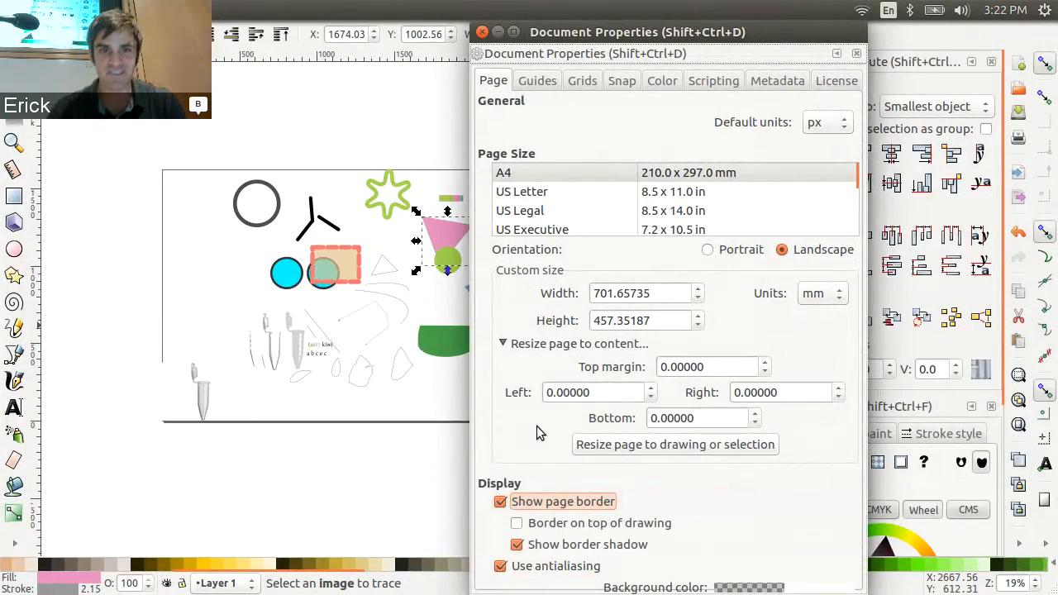
drag(640, 30, 824, 30)
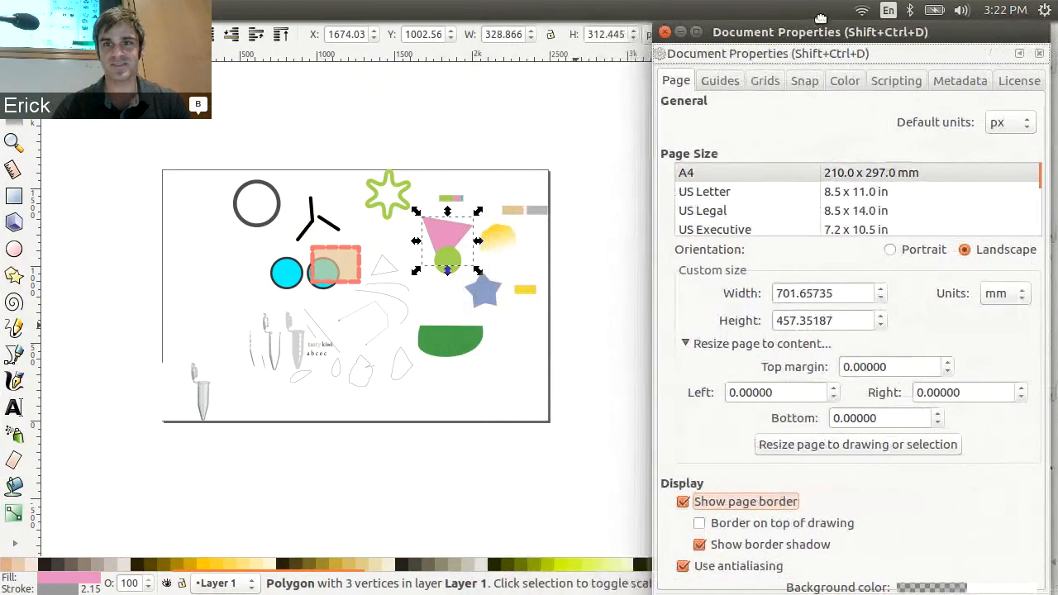
click(110, 250)
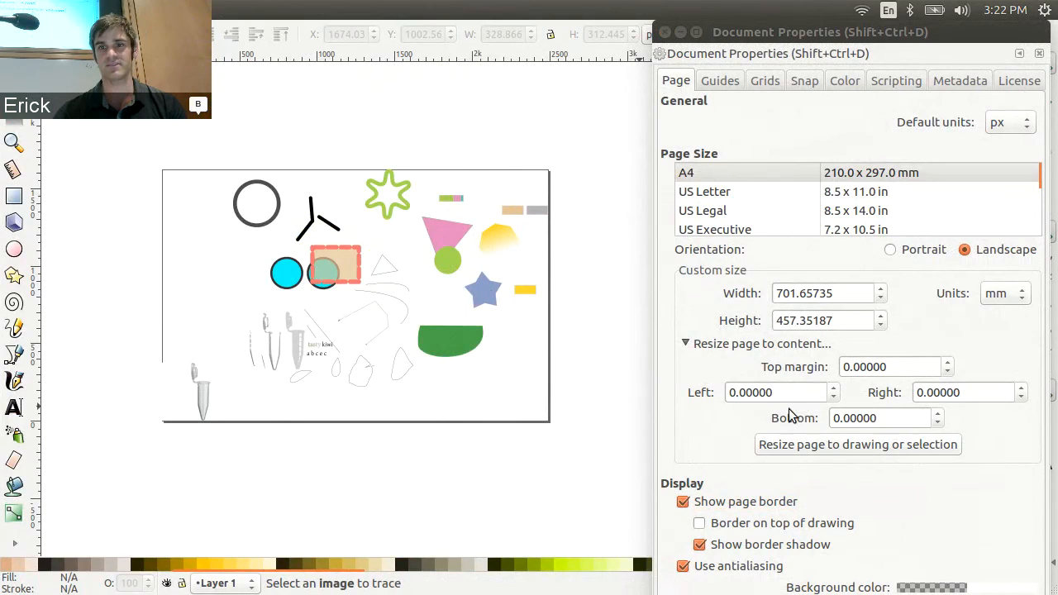
Step: Resize the page to the drawing with a bottom margin of 110 mm and close the document properties
click(839, 418)
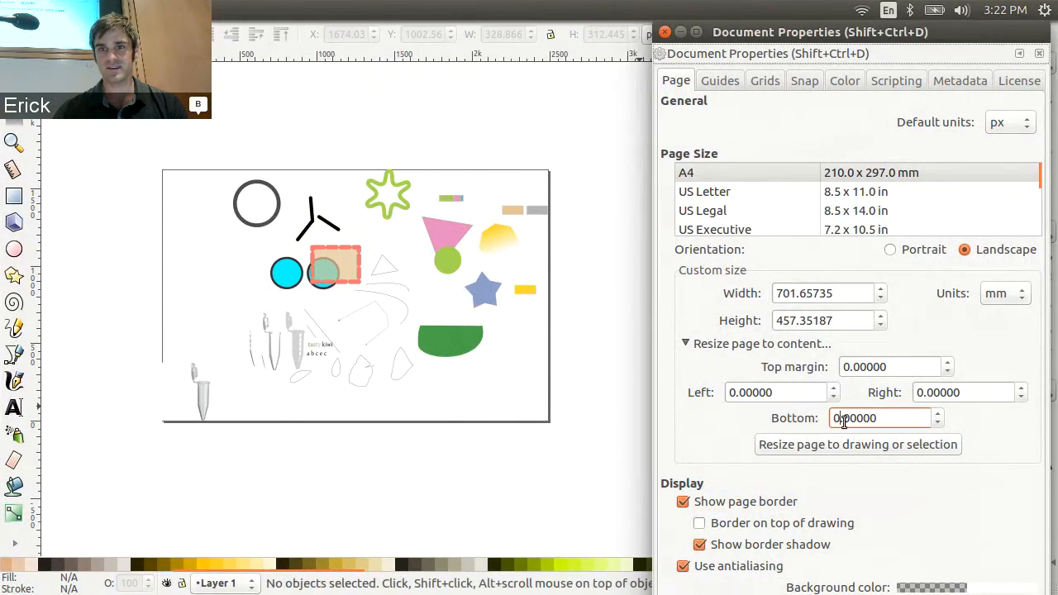
text(11)
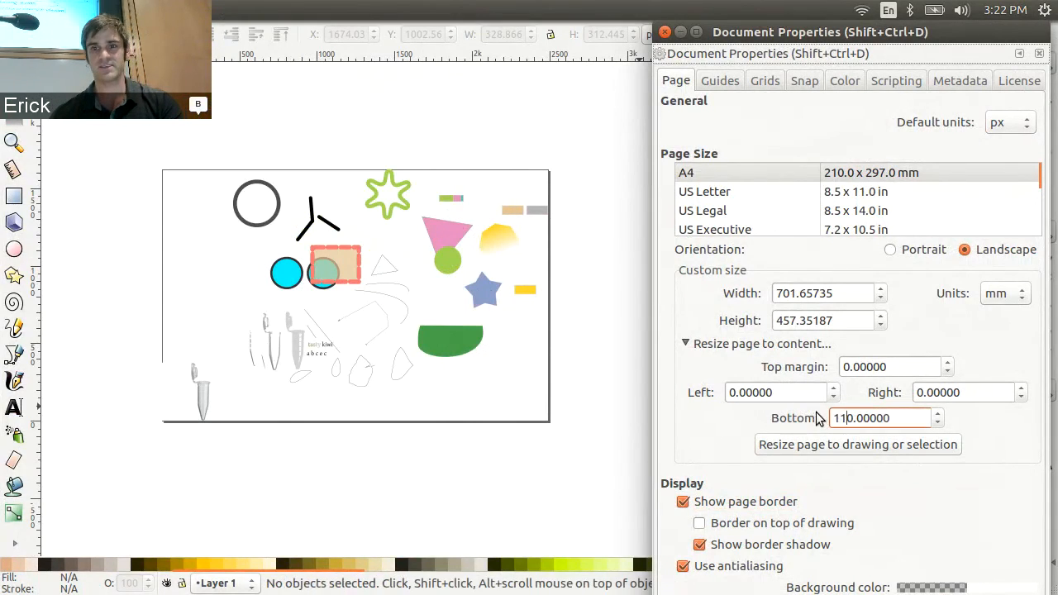
click(827, 447)
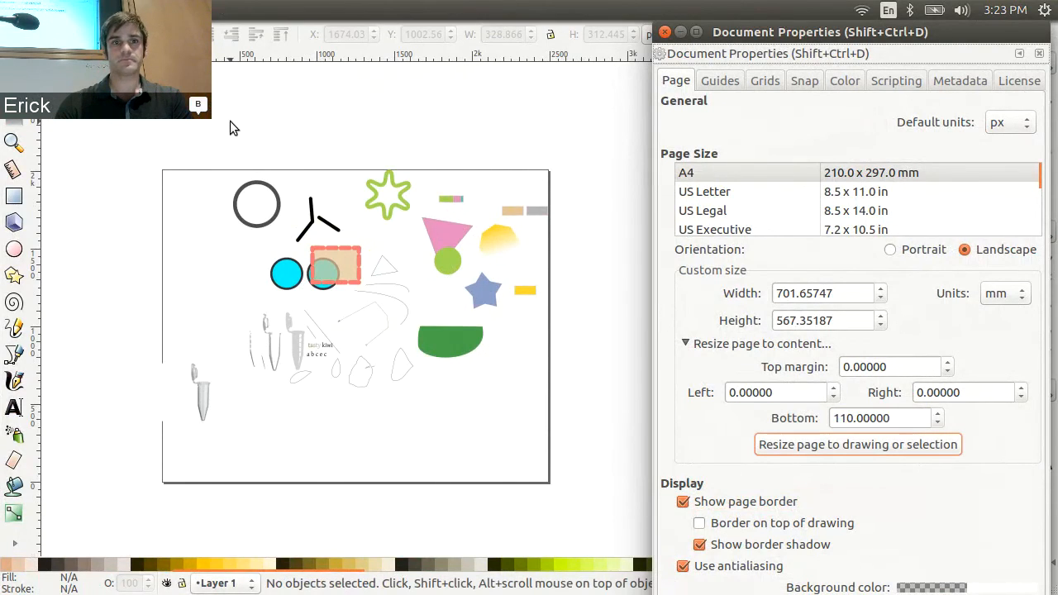
scroll(339, 377, up, 1)
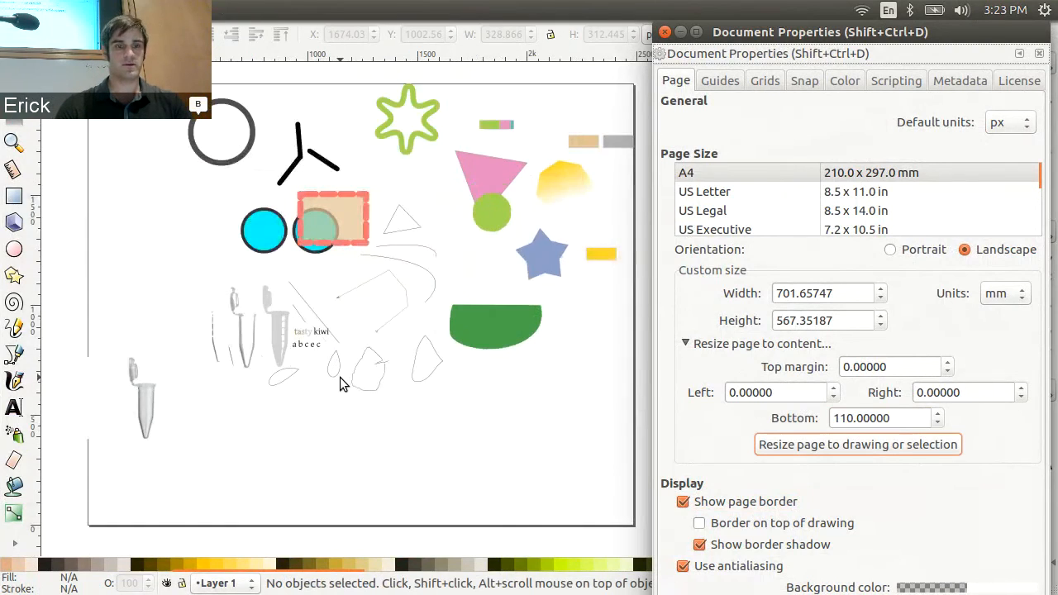
scroll(340, 376, up, 1)
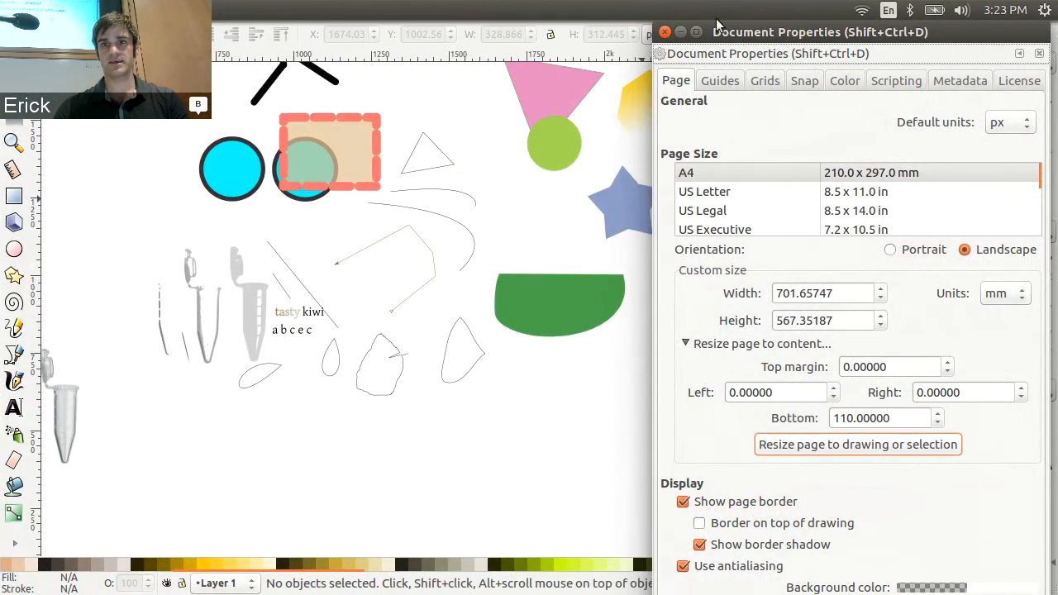
click(664, 32)
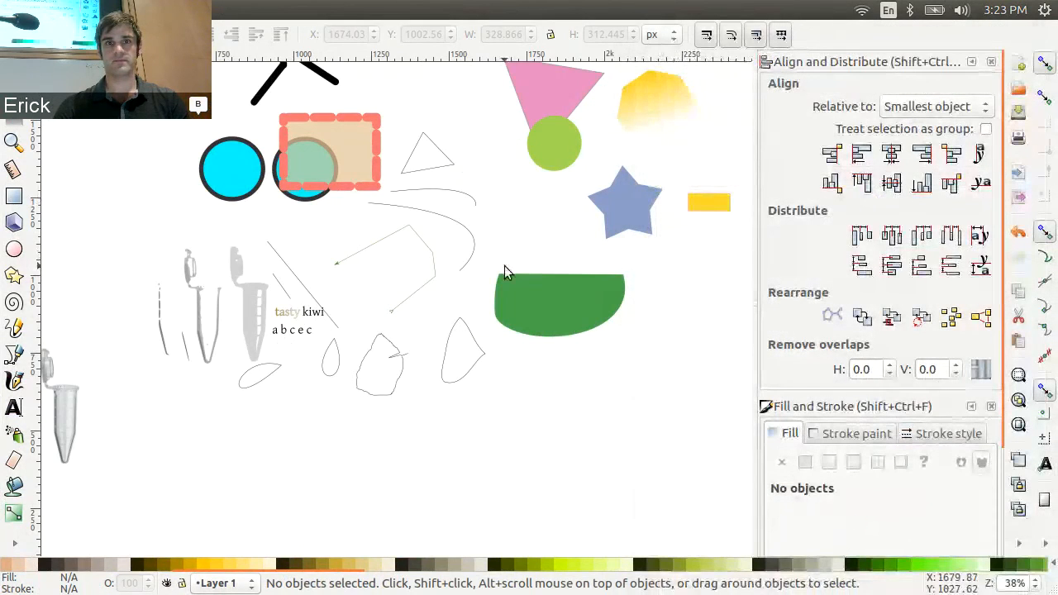
Step: Open the PNG export settings and set the export file to x.png in the examples folder
scroll(504, 265, down, 2)
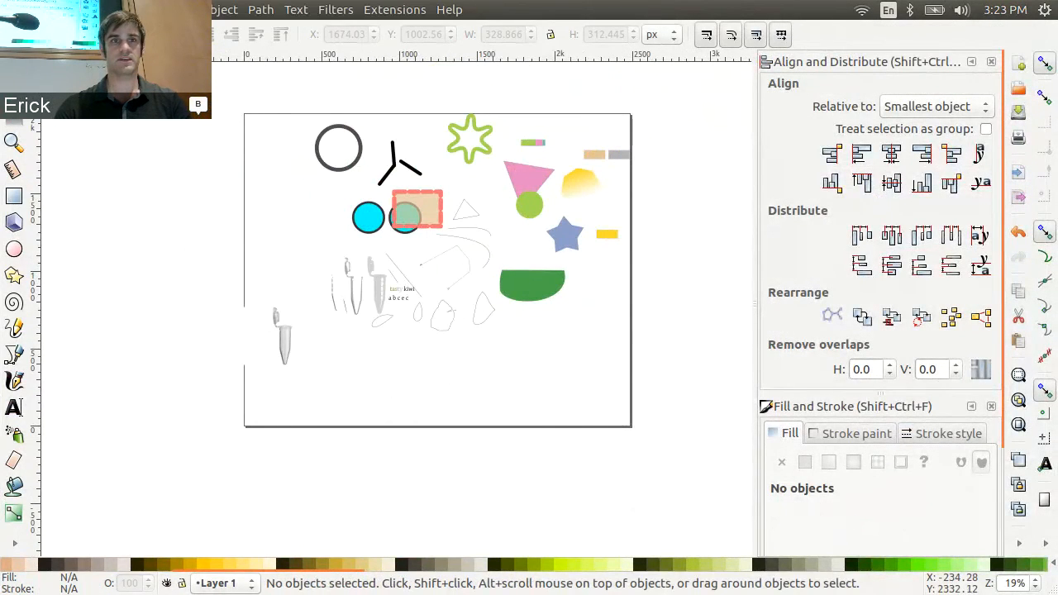
click(66, 10)
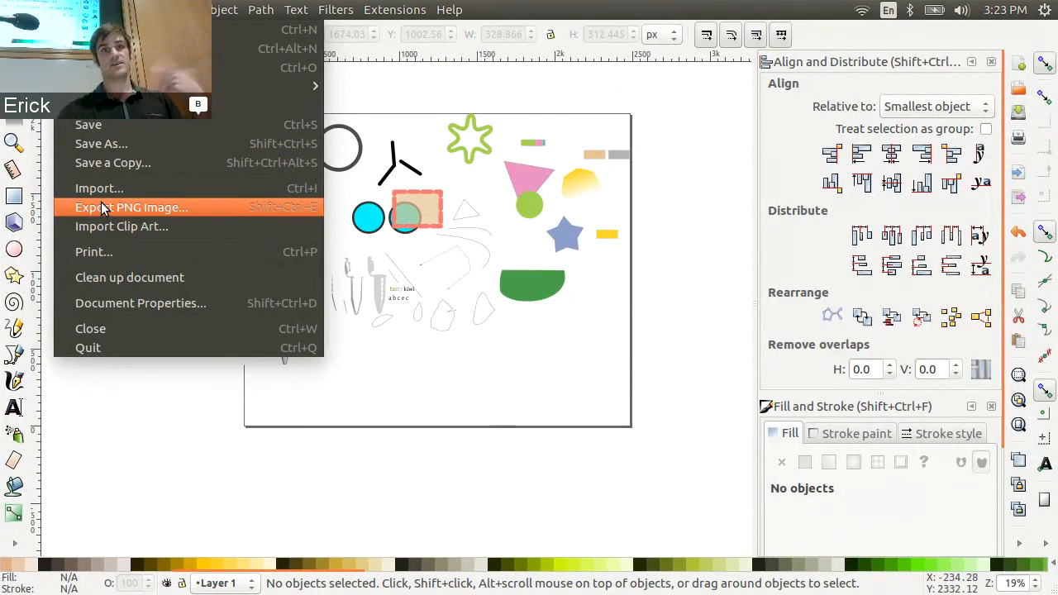
click(101, 207)
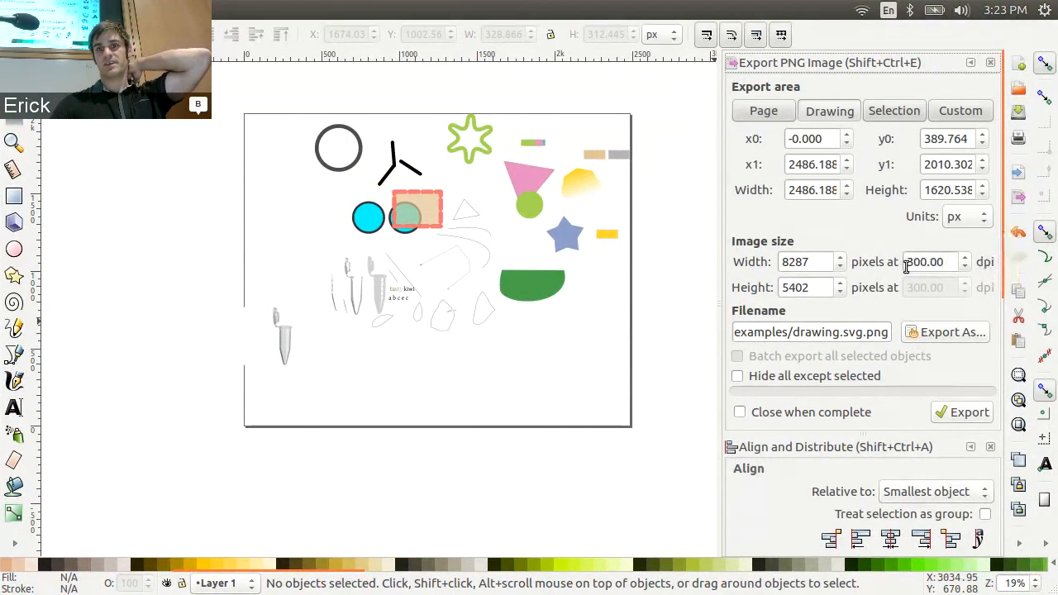
drag(905, 263, 952, 265)
click(955, 264)
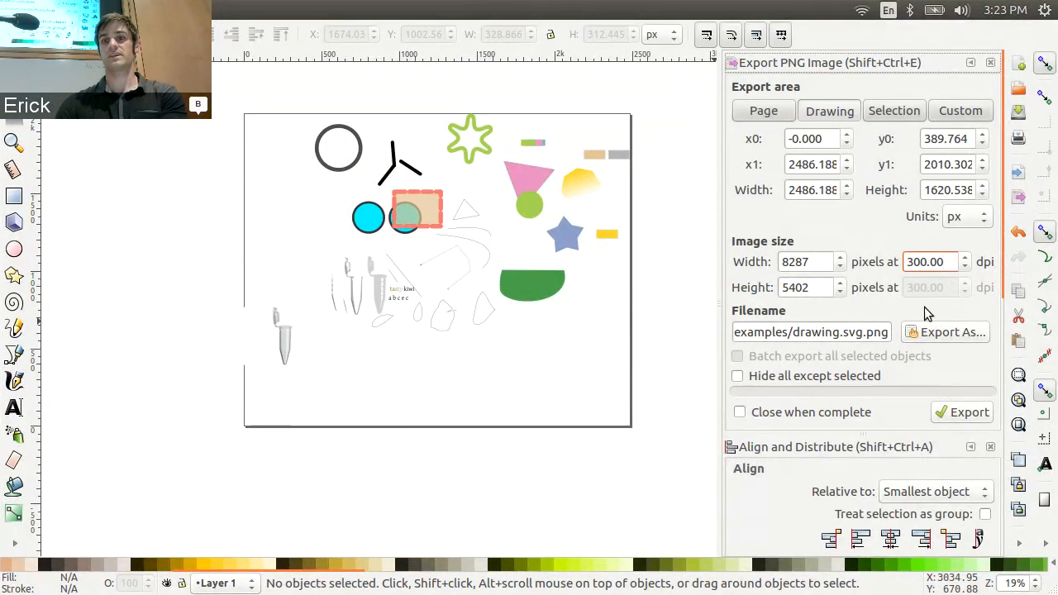
click(922, 333)
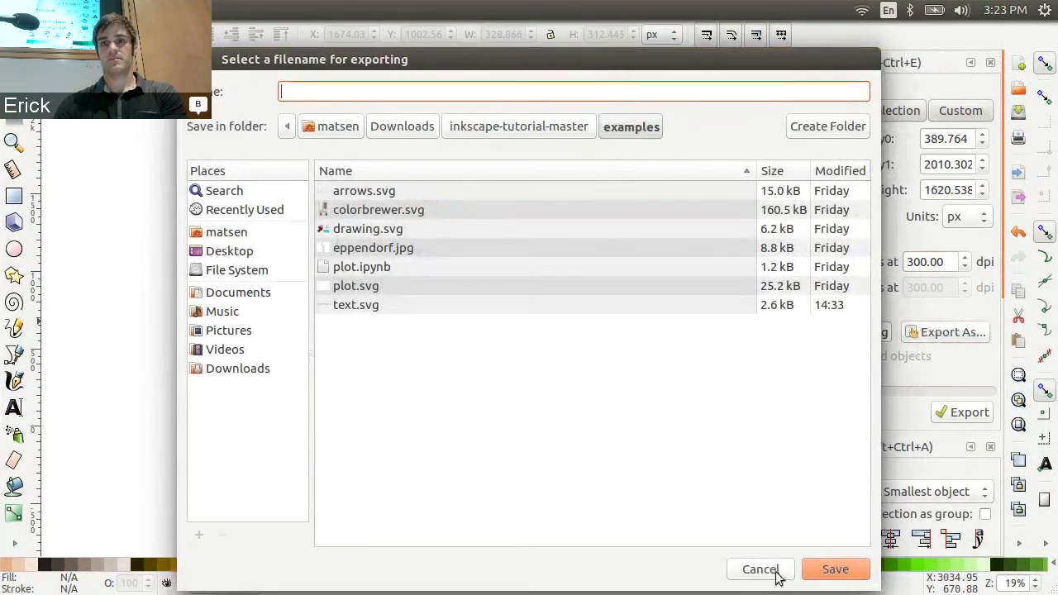
click(821, 574)
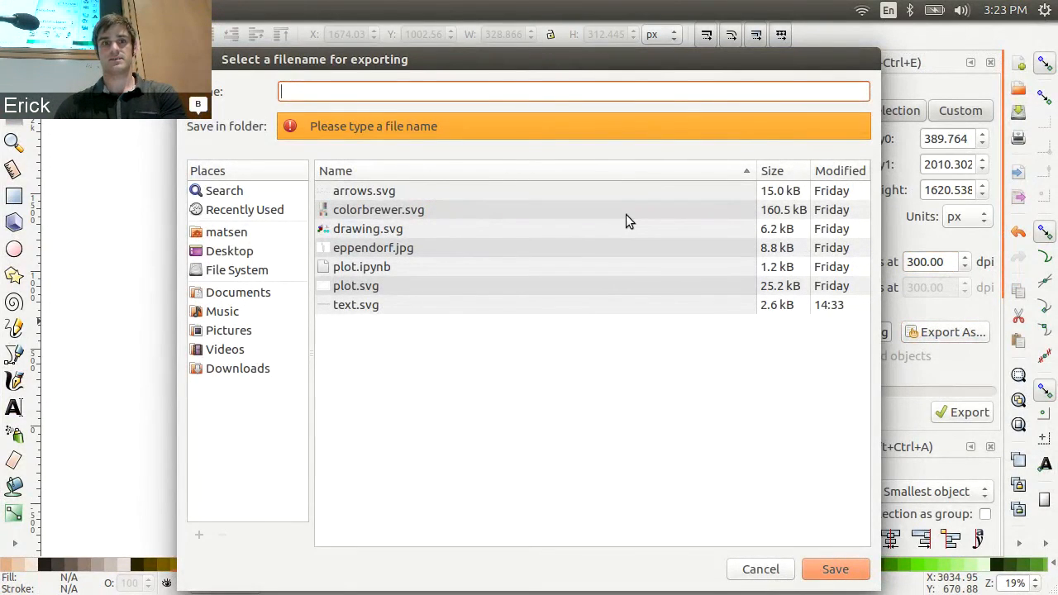
text(x.png)
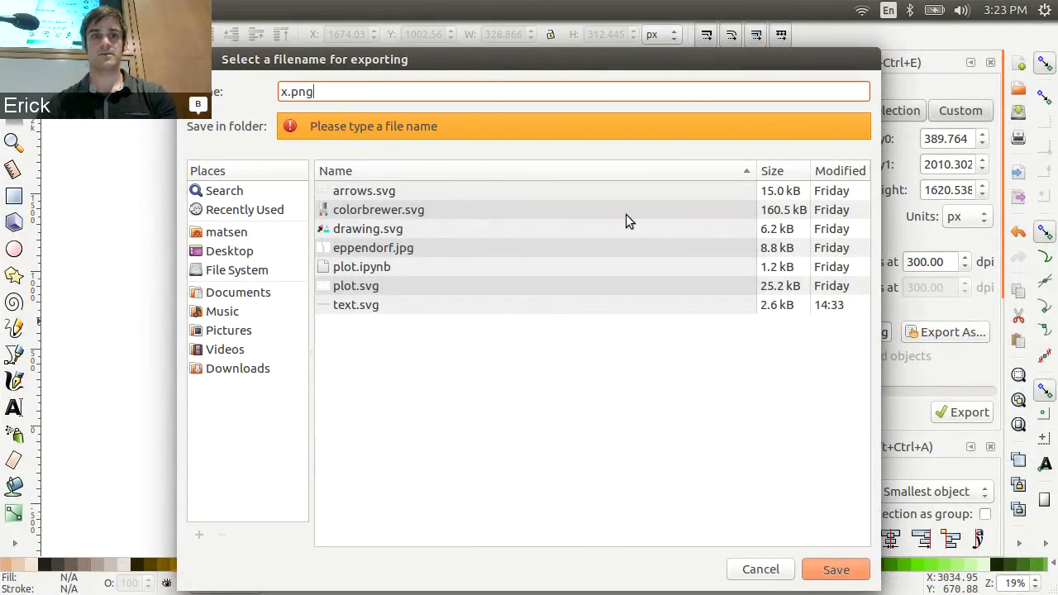
key(Return)
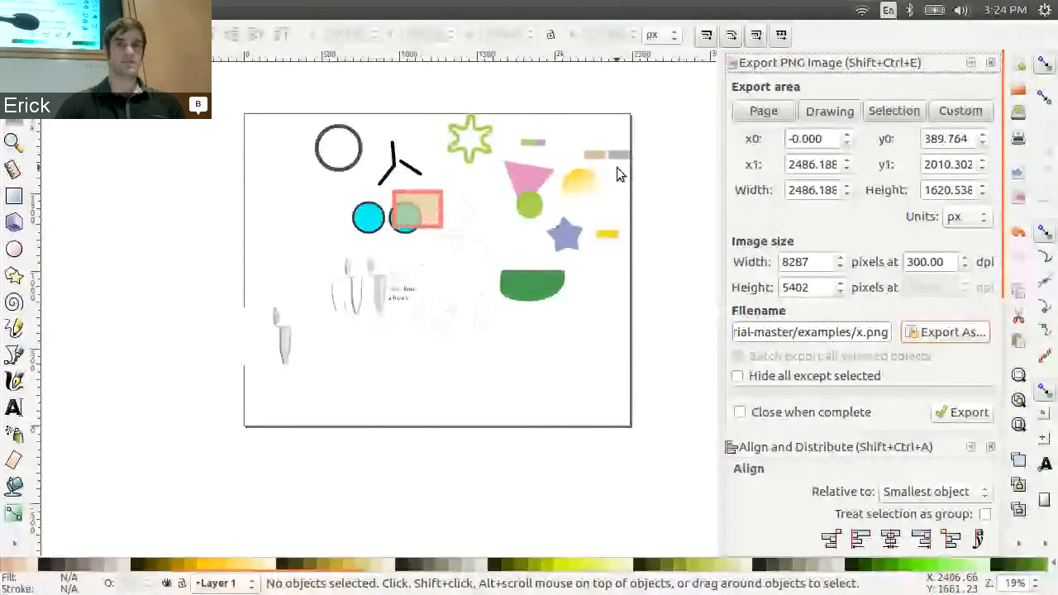
scroll(428, 339, up, 2)
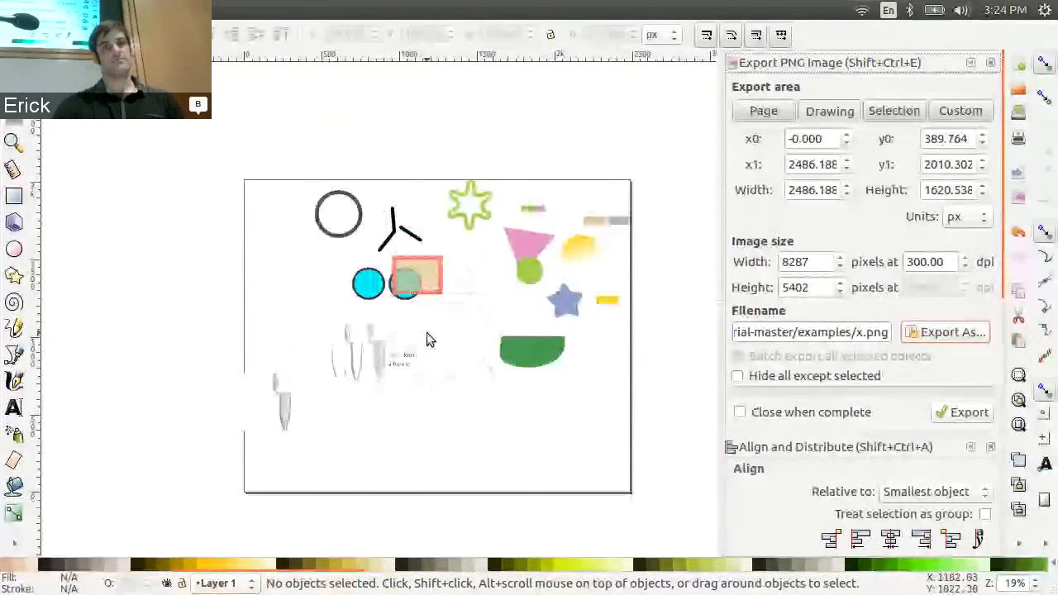
scroll(401, 370, up, 4)
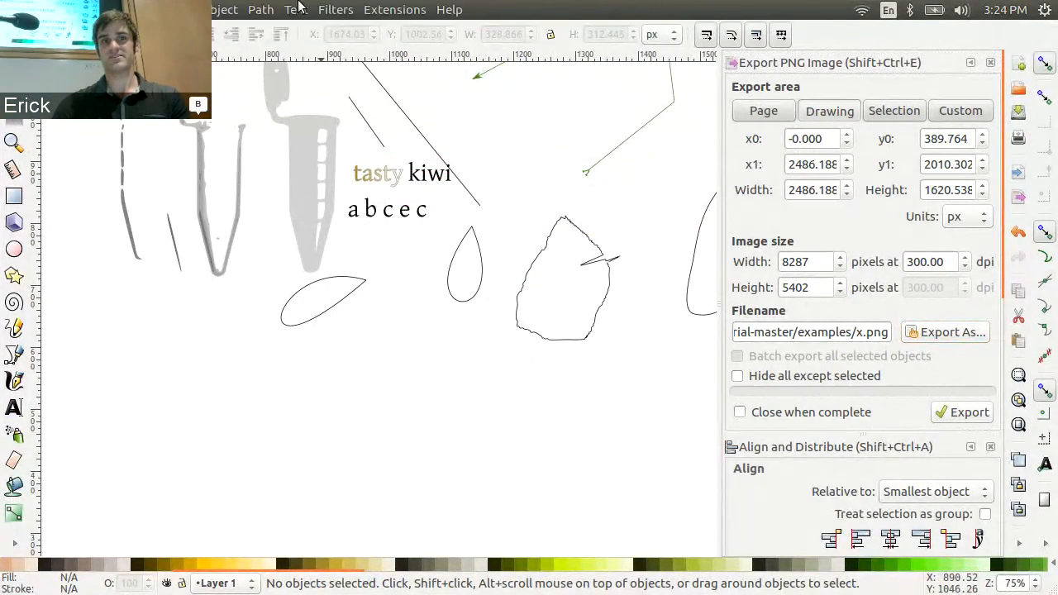
click(338, 8)
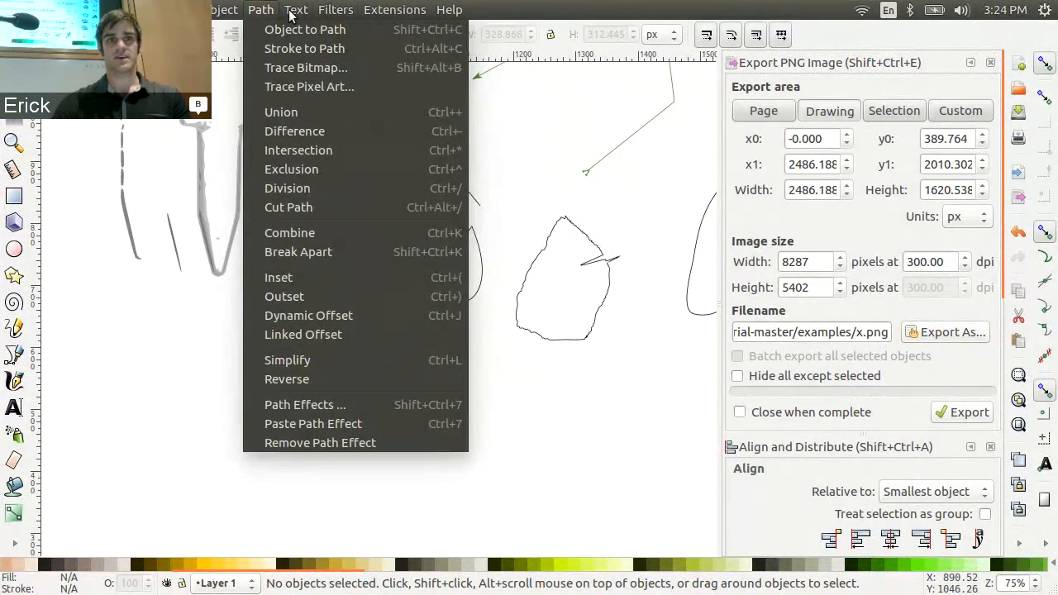
mouse_move(310, 16)
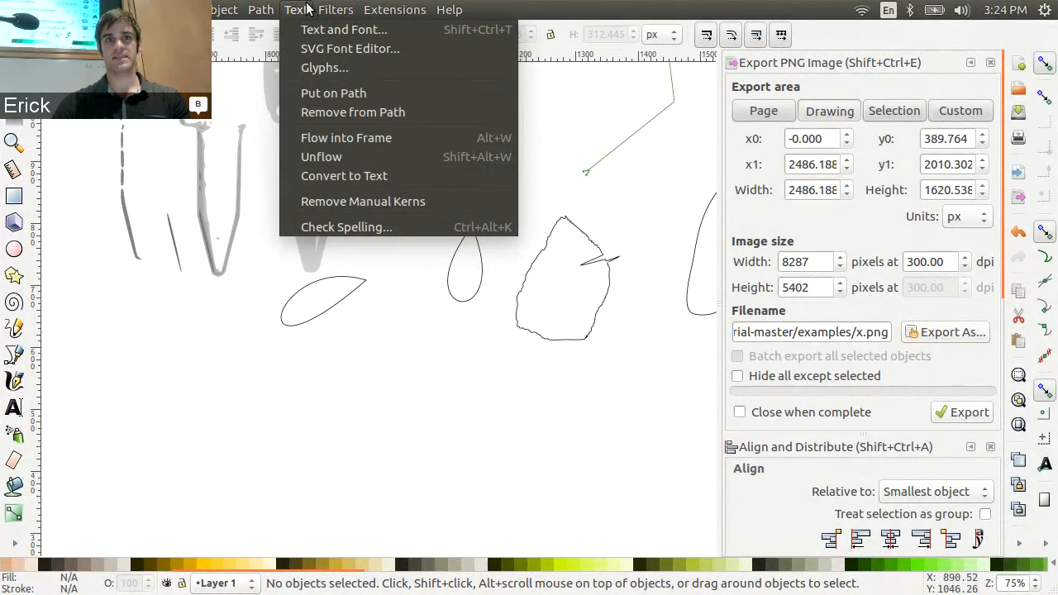
click(182, 9)
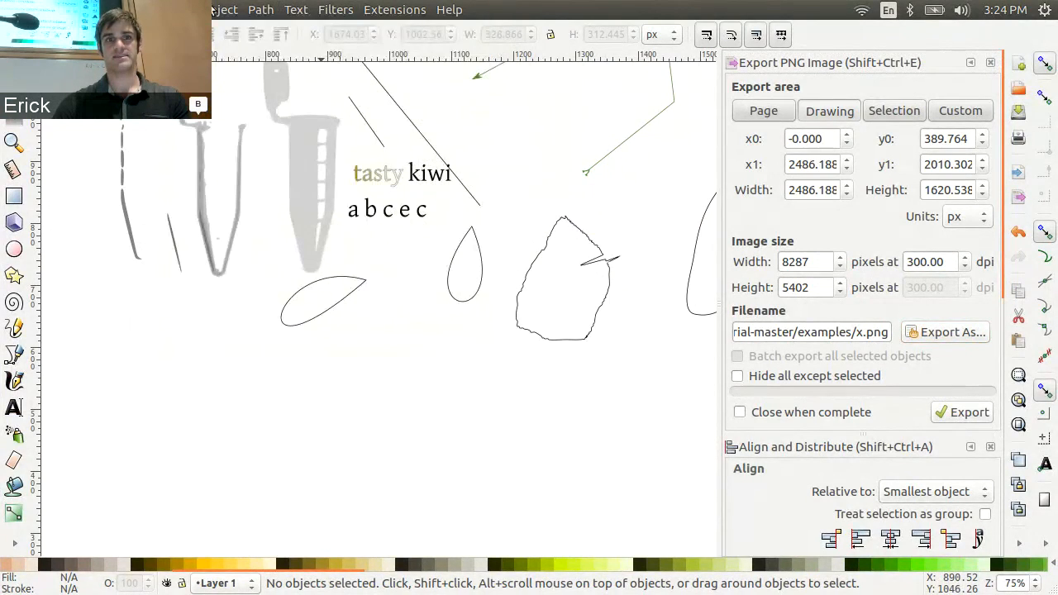
click(296, 9)
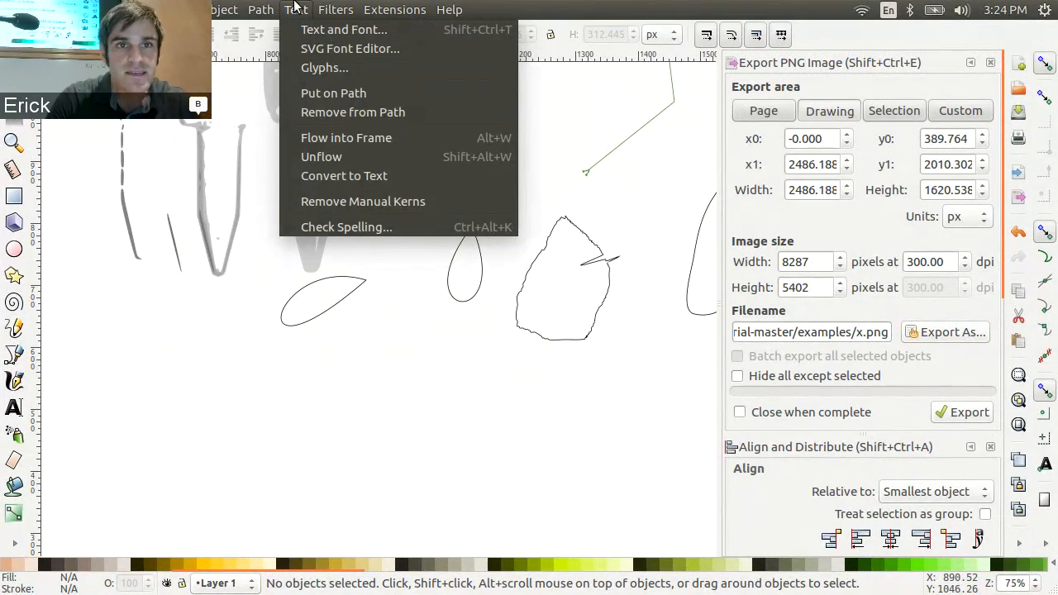
mouse_move(265, 9)
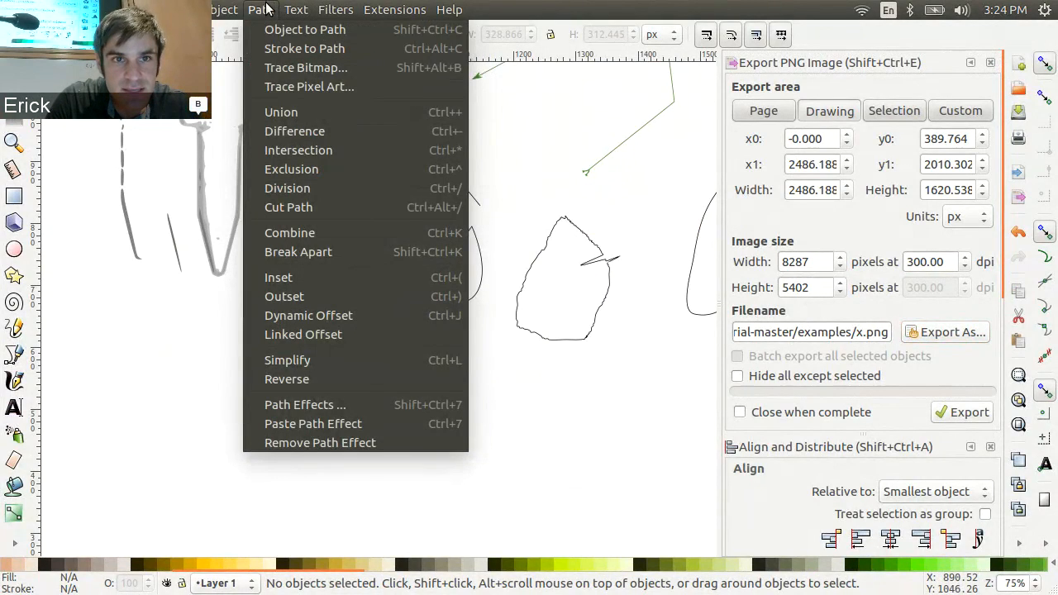
mouse_move(305, 10)
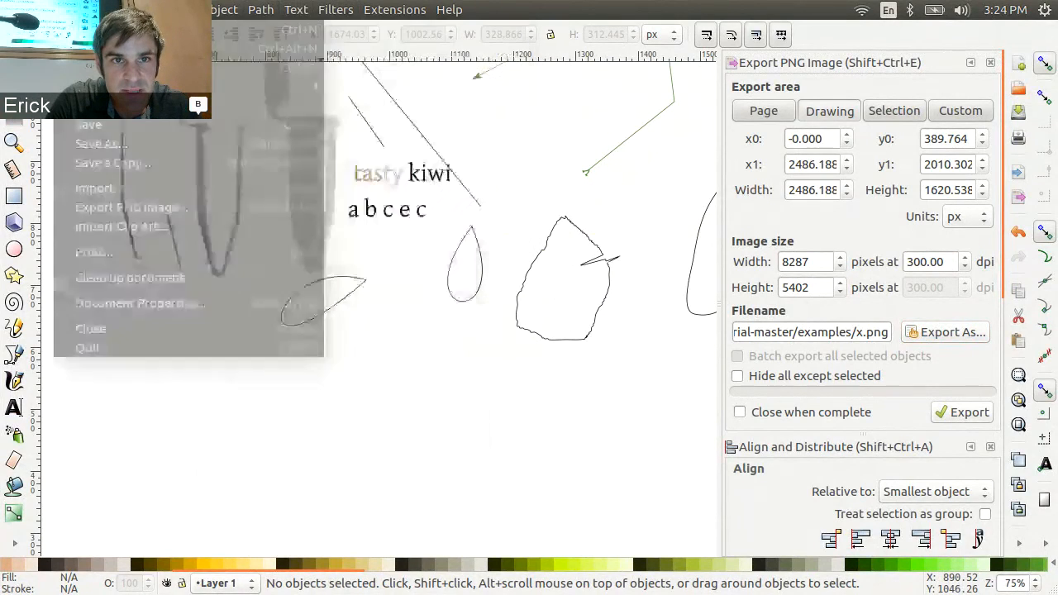
Step: Try saving the drawing as the PDF drawing.pdf with text-to-path conversion turned off, and cancel the save
mouse_move(67, 9)
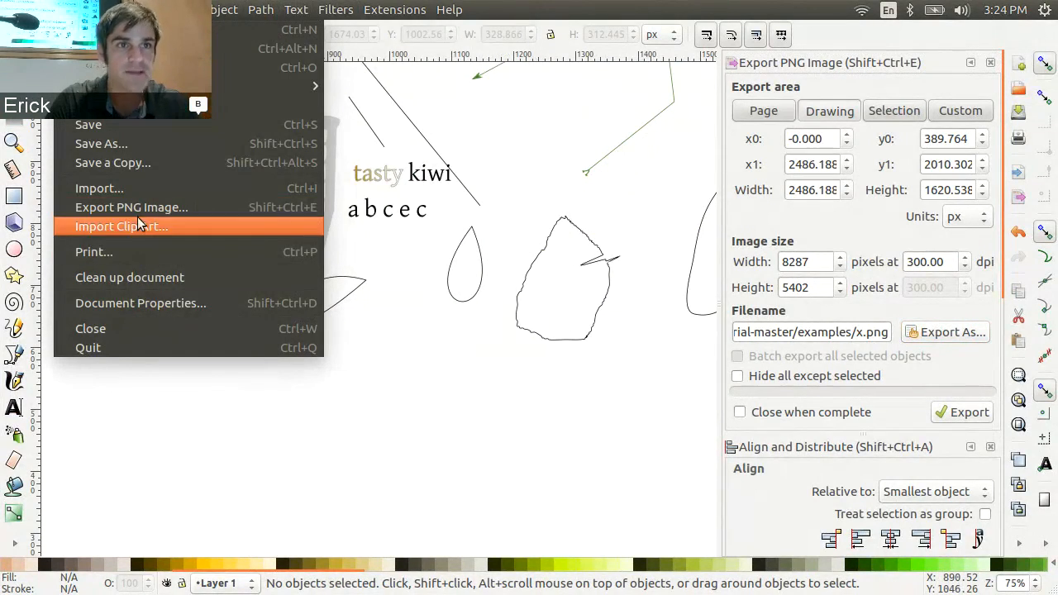
click(145, 148)
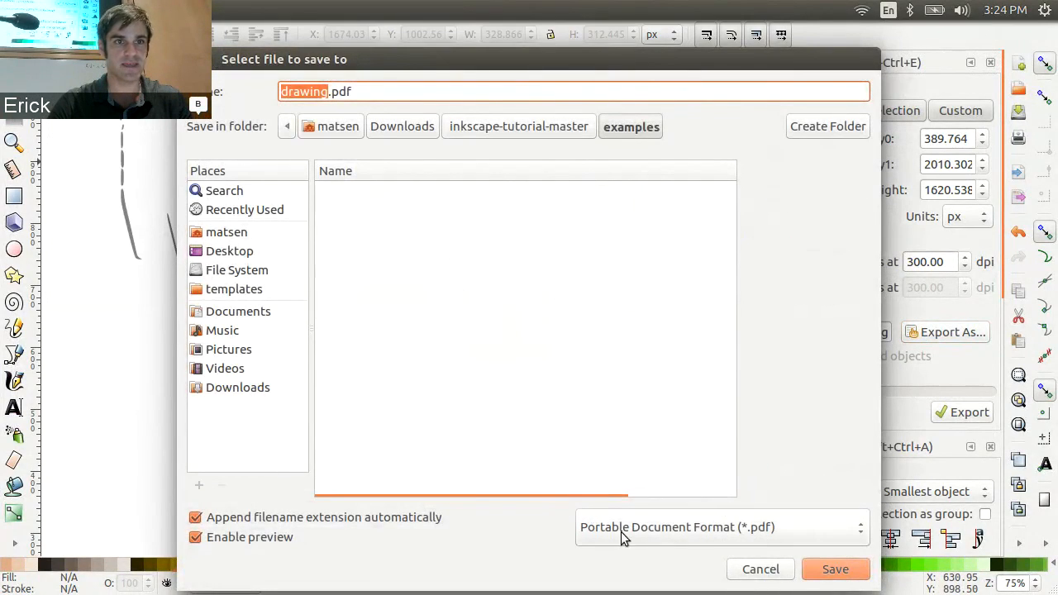
click(824, 572)
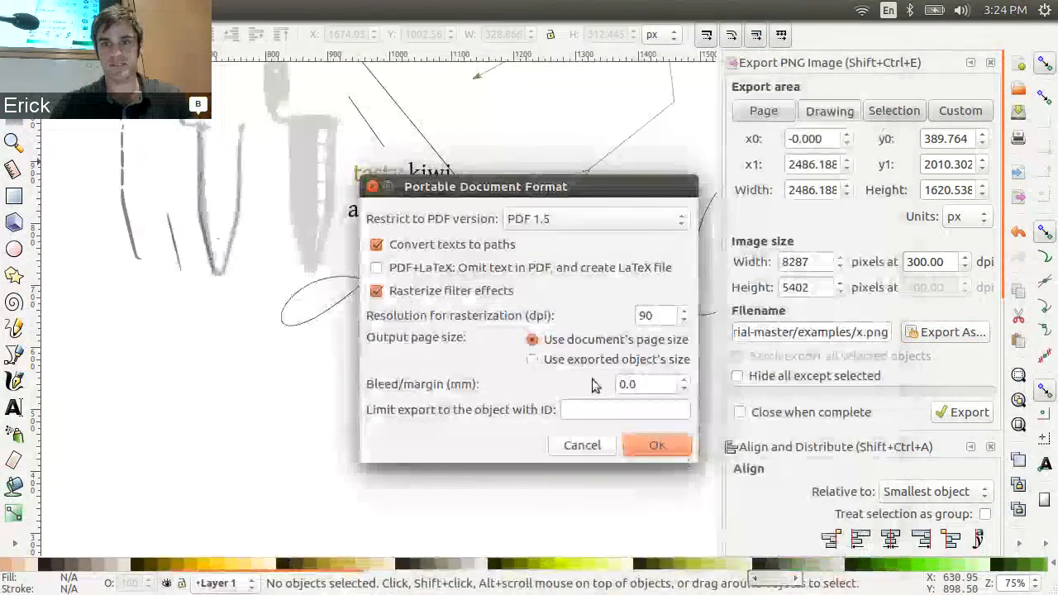
click(377, 245)
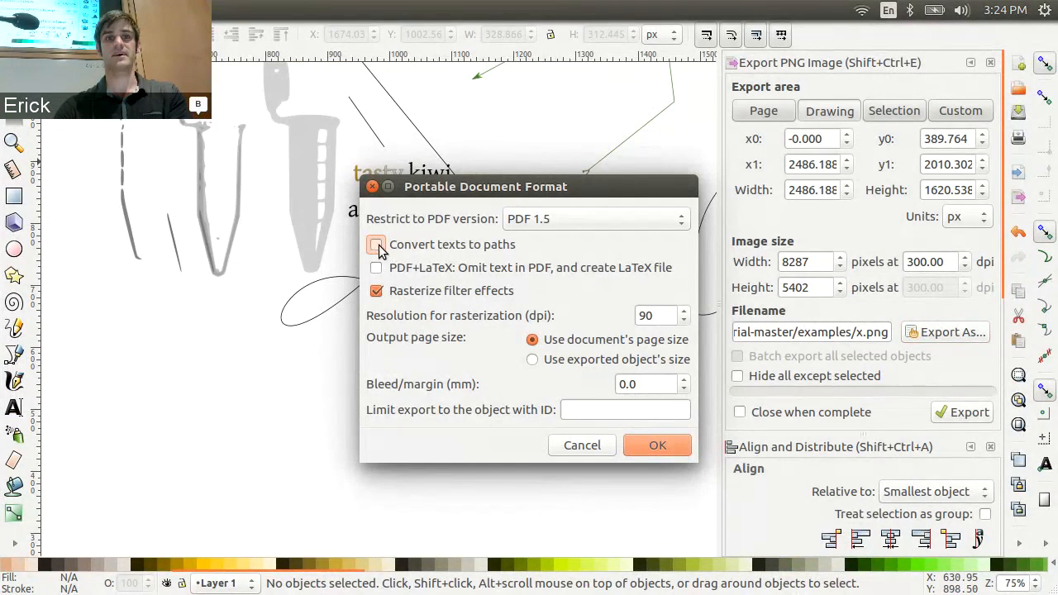
click(574, 446)
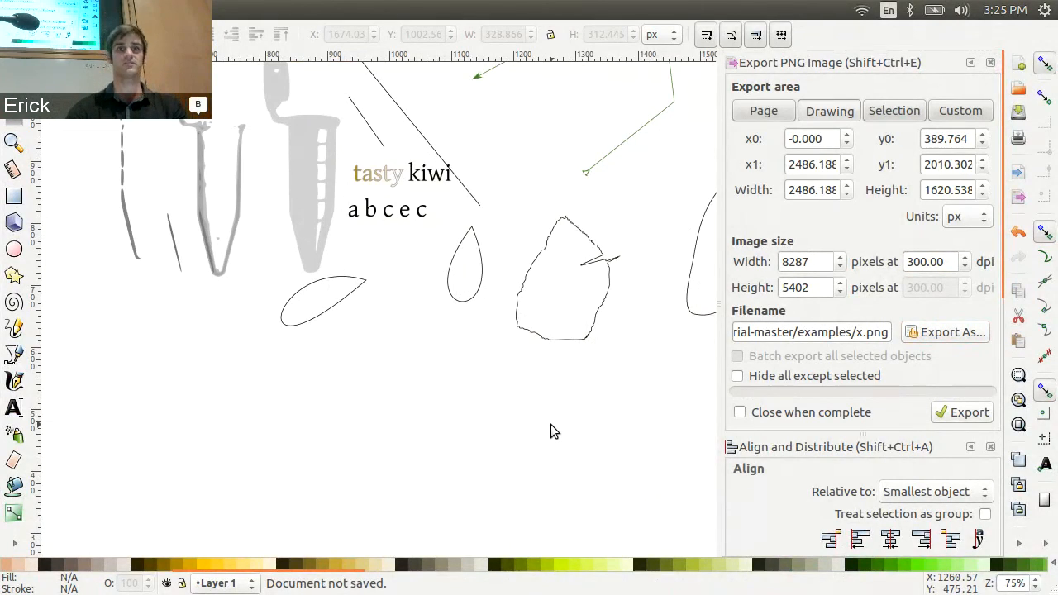
Step: Group all objects in the drawing, scale the group down to about 892 × 581 px toward the page's upper-left corner, and deselect it
click(552, 425)
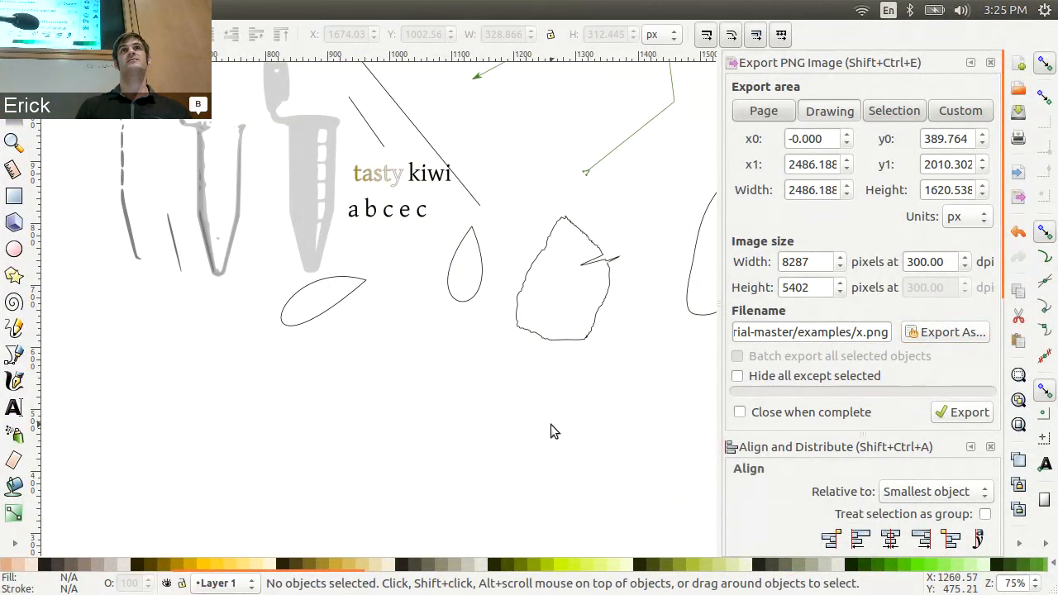
scroll(551, 415, up, 2)
scroll(518, 481, down, 4)
scroll(519, 484, down, 3)
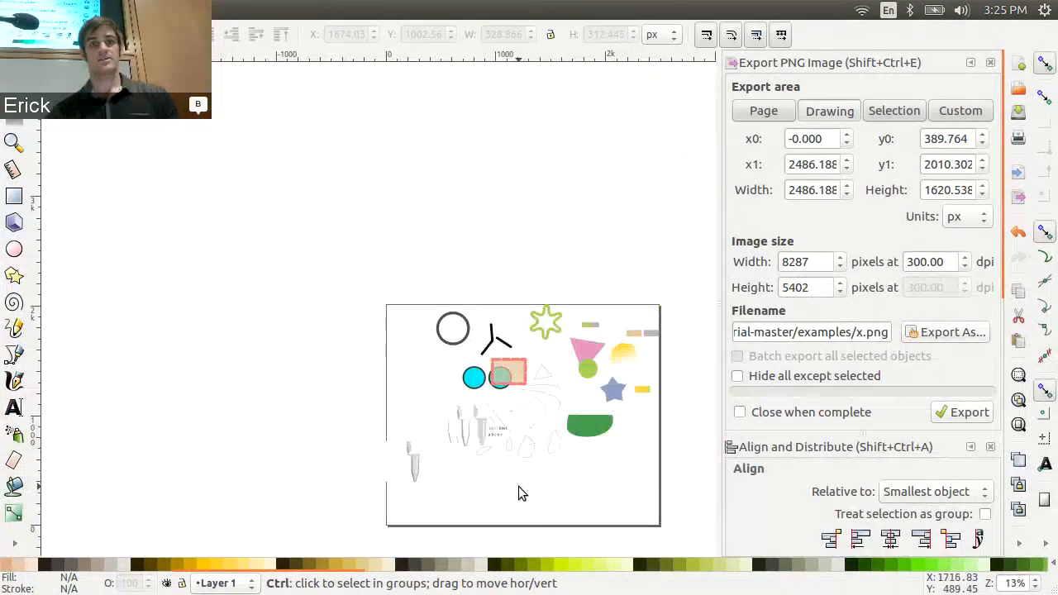
key(ctrl+a)
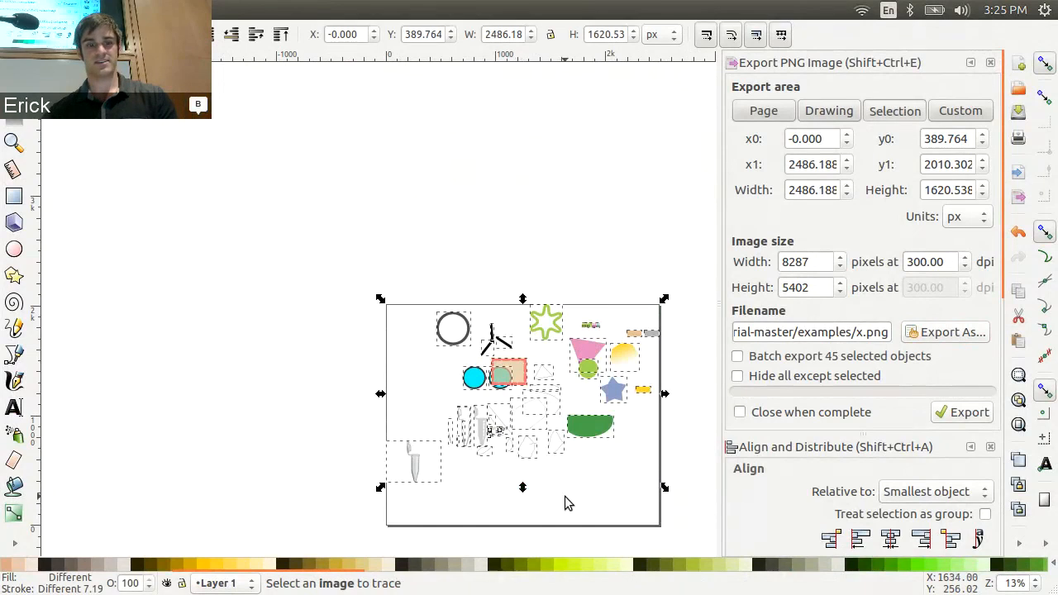
key(ctrl+g)
mouse_move(664, 487)
mouse_down()
mouse_move(512, 373)
mouse_move(700, 510)
mouse_move(484, 370)
mouse_move(489, 382)
mouse_up()
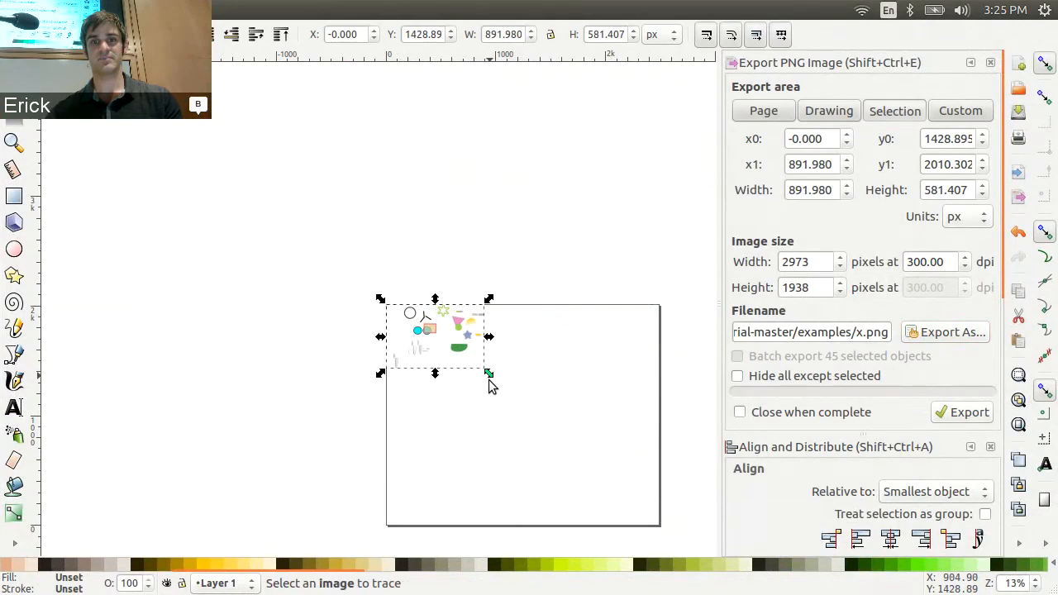
click(490, 487)
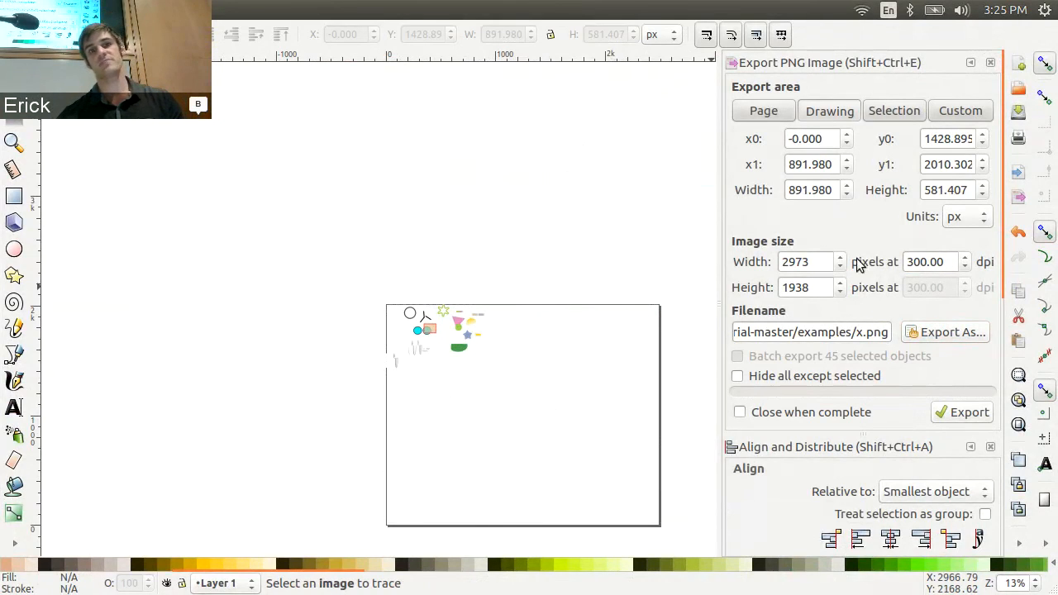
click(827, 261)
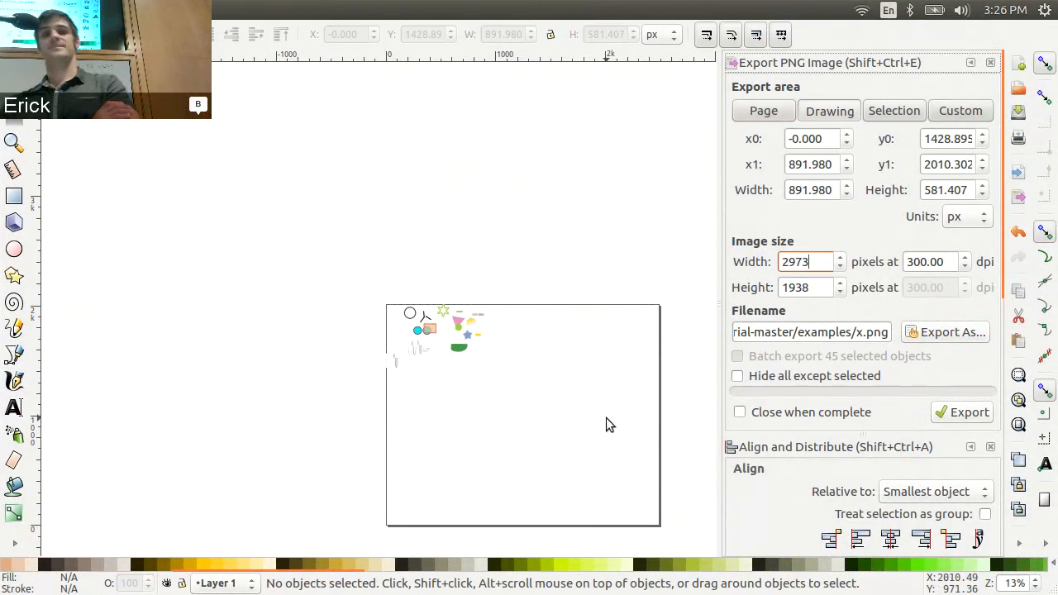
Step: Select the whole group, rotate it around its centre in several turns until it is about upside down, and deselect it
scroll(479, 386, up, 3)
key(ctrl+a)
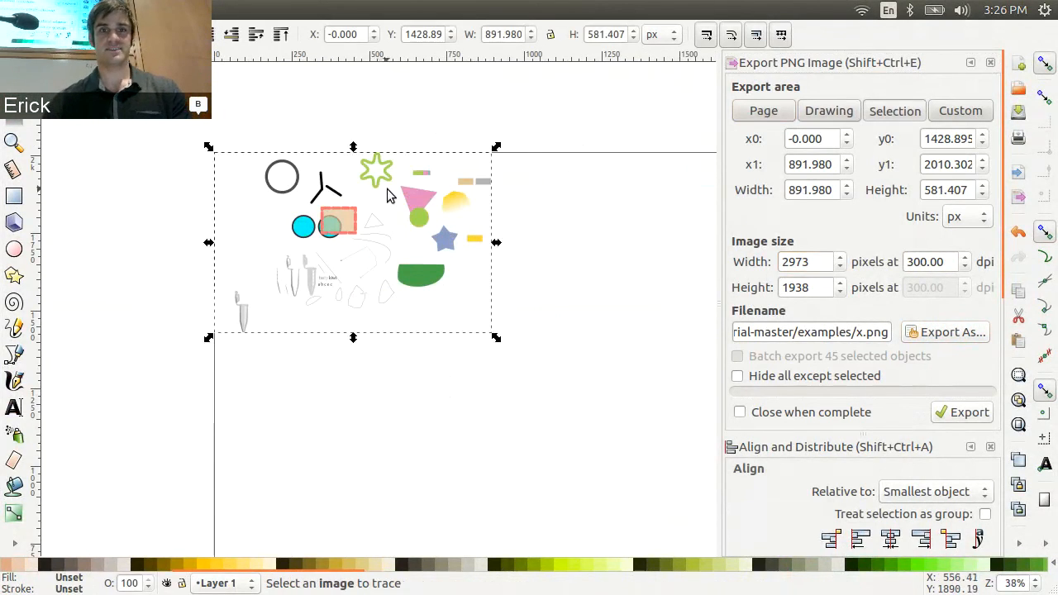
click(421, 195)
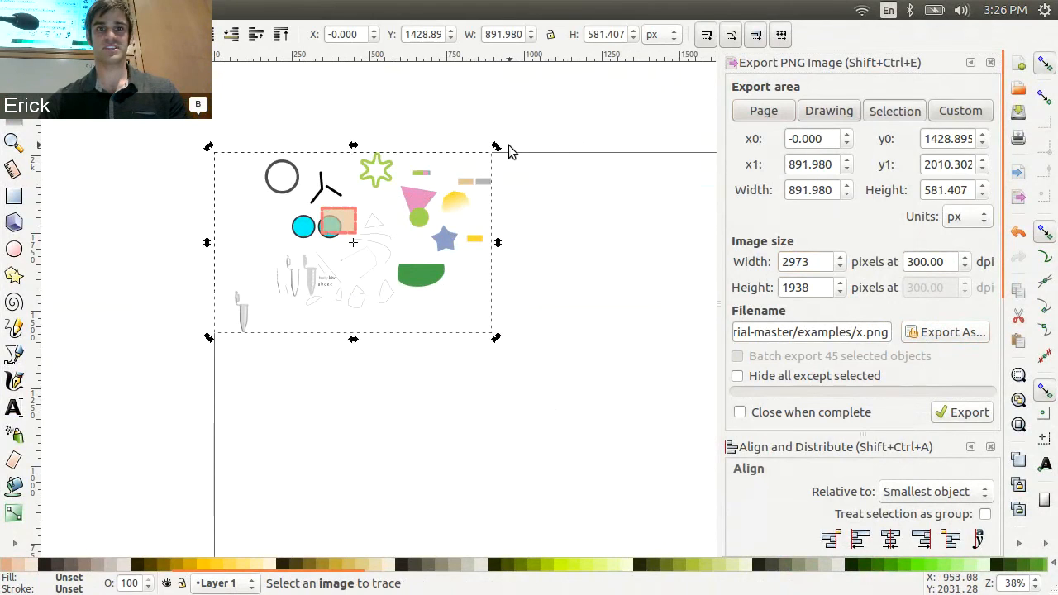
drag(499, 147, 461, 208)
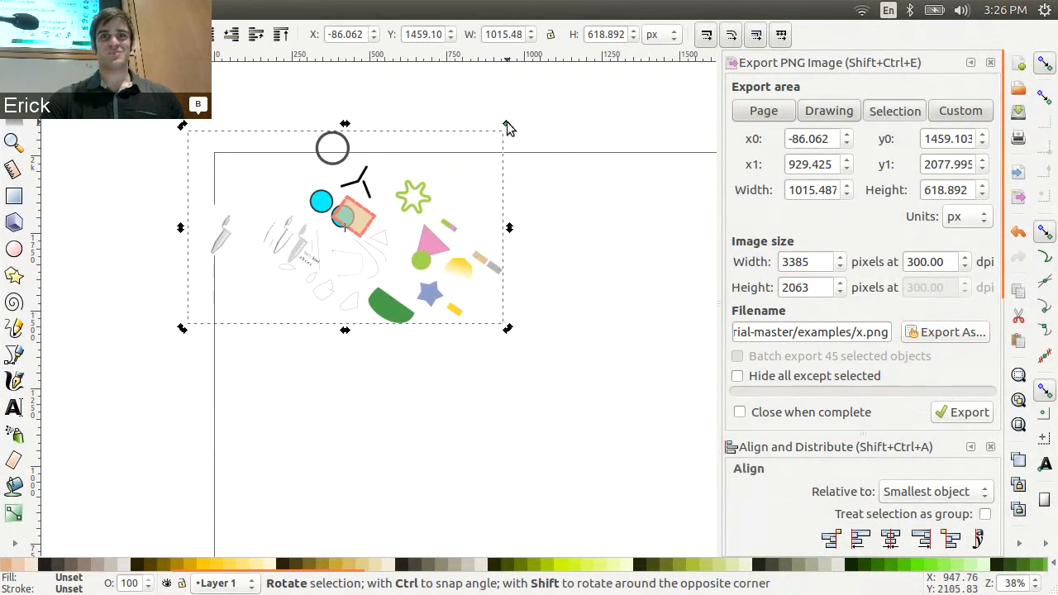
drag(508, 128, 512, 279)
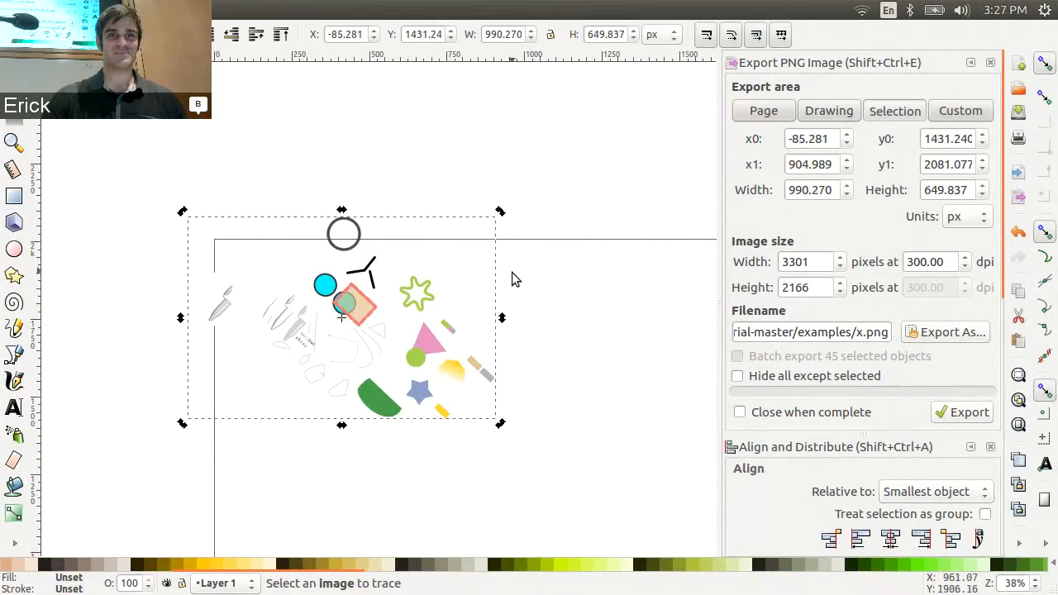
click(510, 418)
mouse_move(501, 423)
mouse_down()
mouse_move(504, 286)
mouse_move(487, 253)
mouse_move(405, 193)
mouse_move(358, 182)
mouse_move(284, 189)
mouse_move(229, 302)
mouse_move(240, 350)
mouse_up()
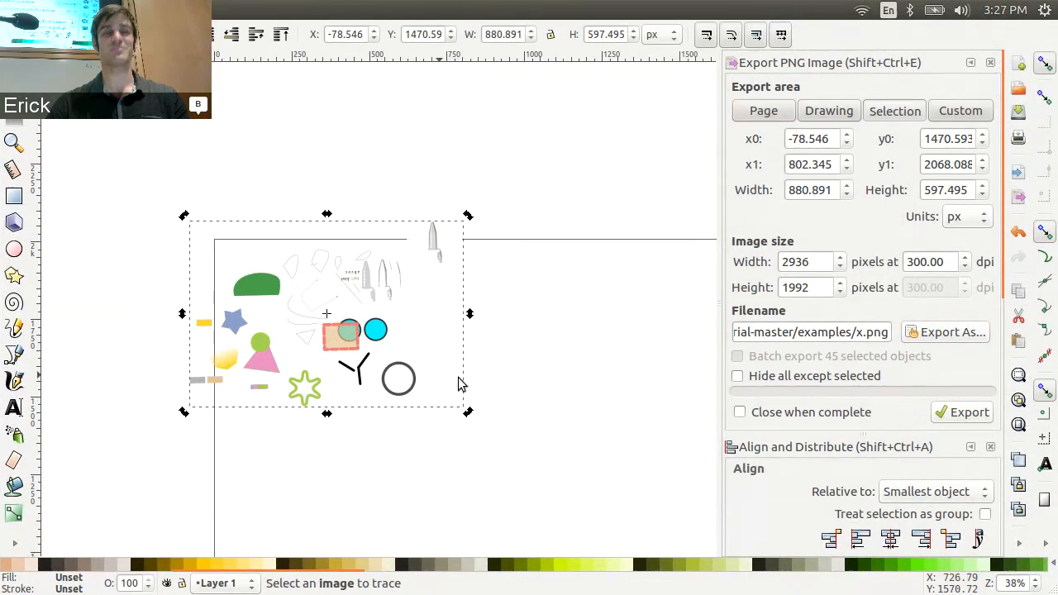
click(563, 382)
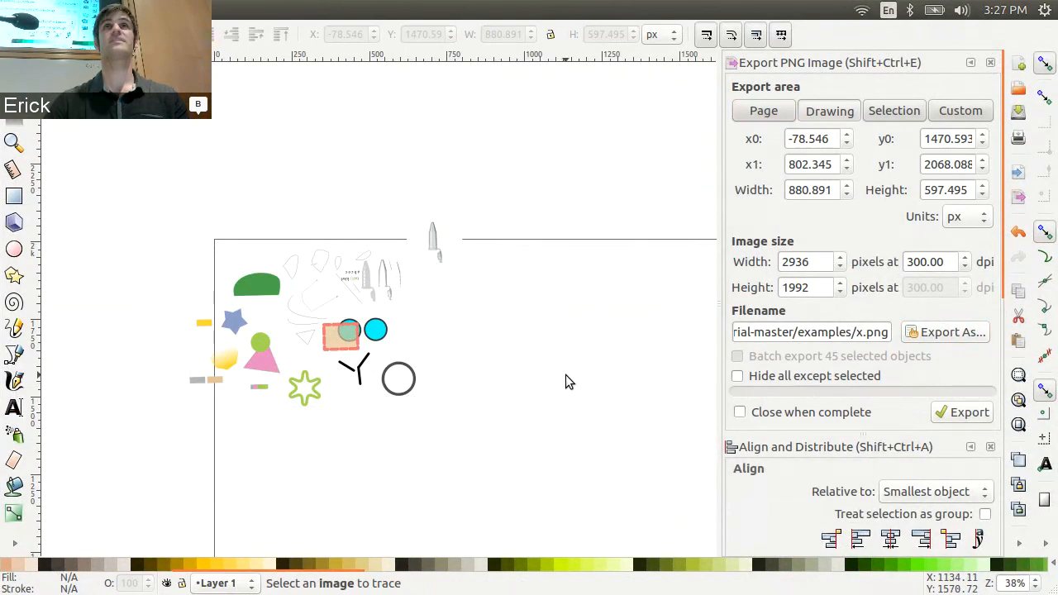
key(alt)
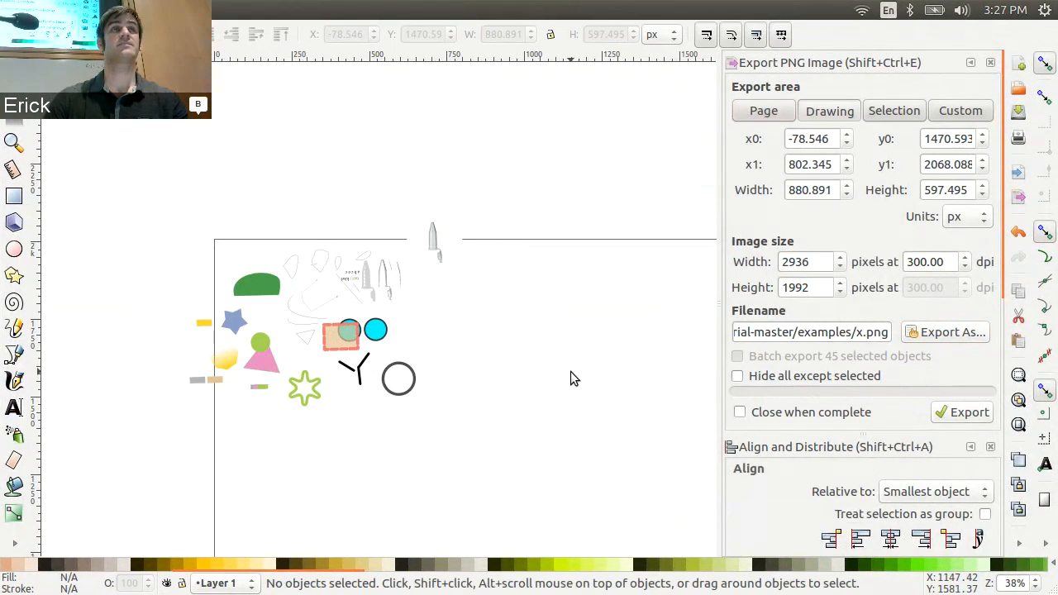
key(alt+Tab)
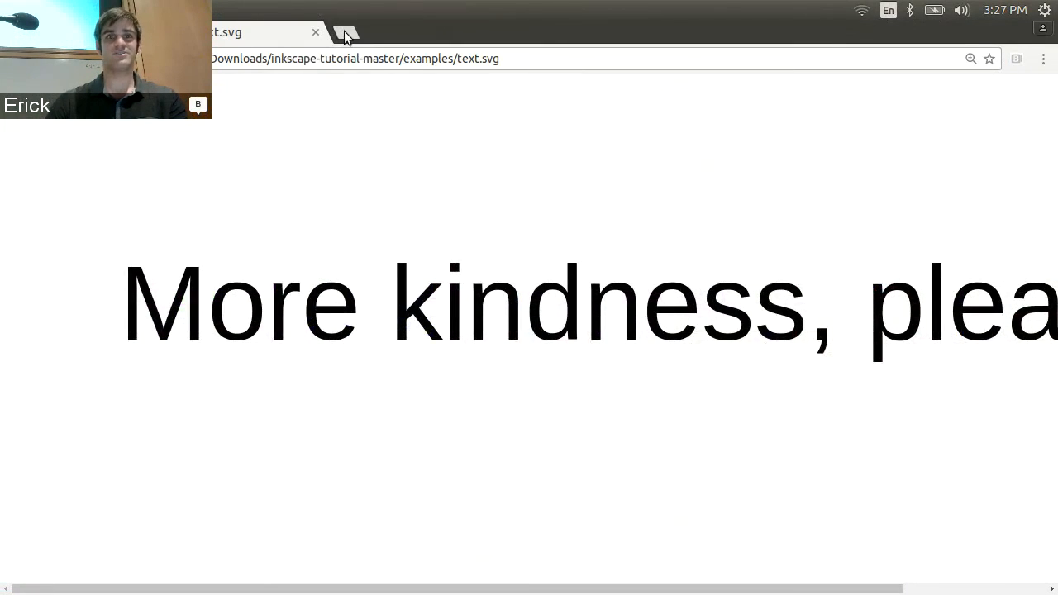
click(346, 35)
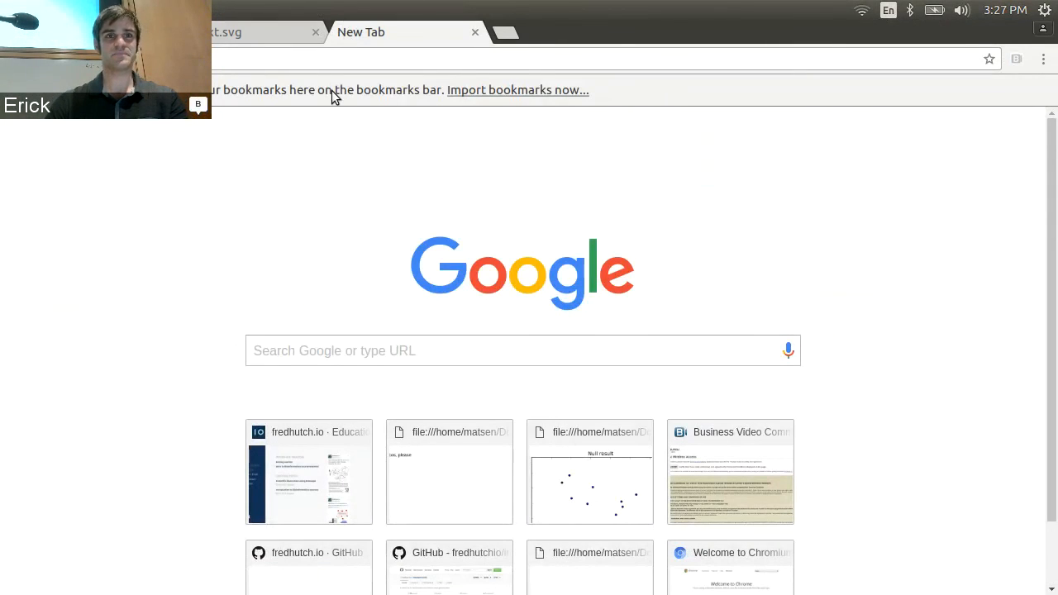
text(fr)
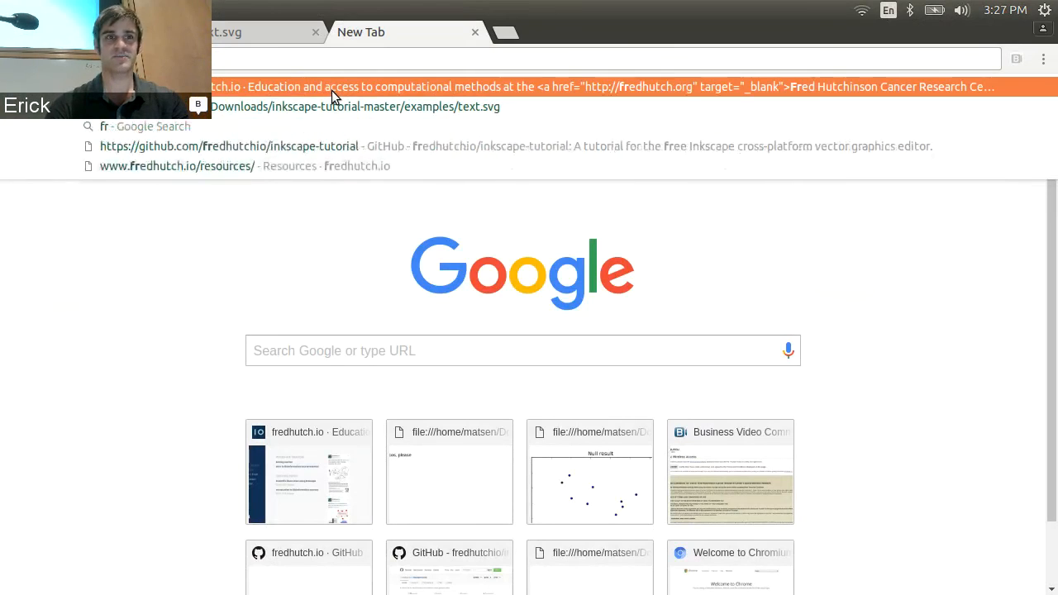
key(Down)
key(Down)
key(Return)
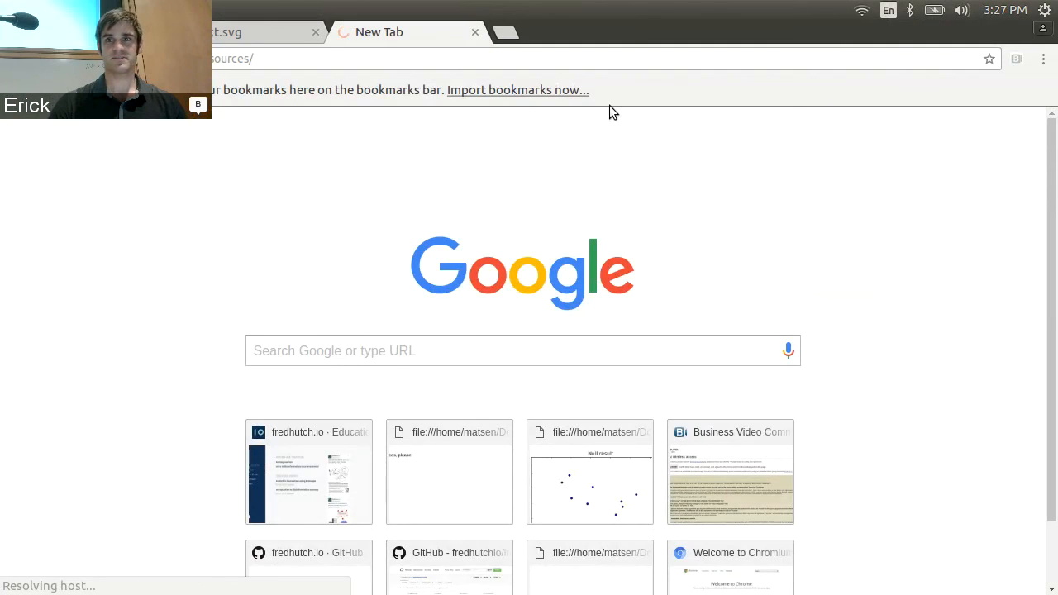
click(456, 65)
click(456, 64)
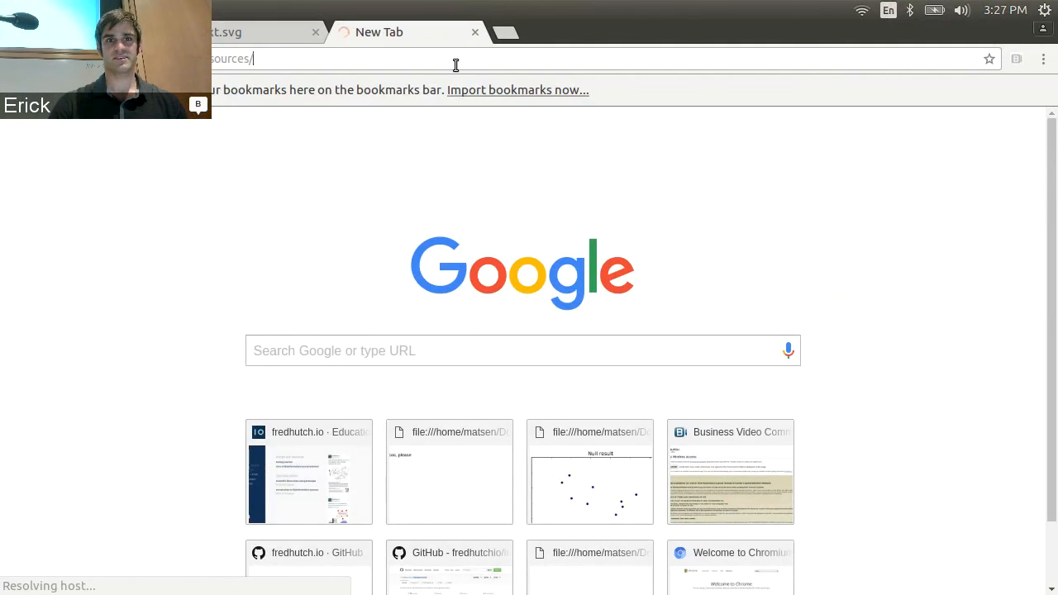